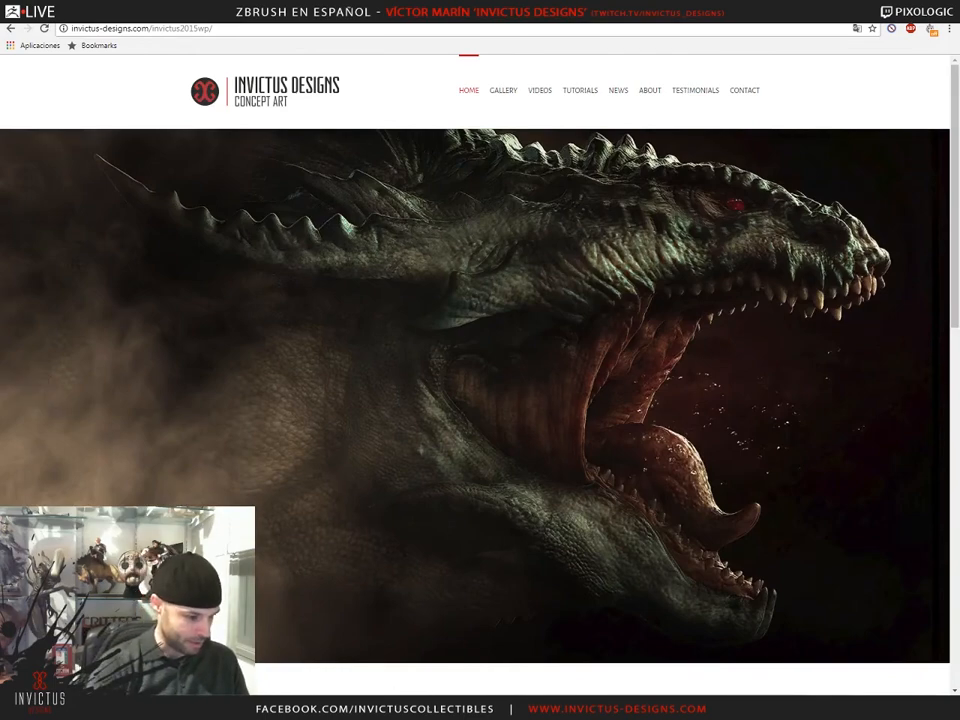
- Switch to ZBrush, examine the standing character from several angles and locate the Transpose Master plugin
left_click(430, 704)
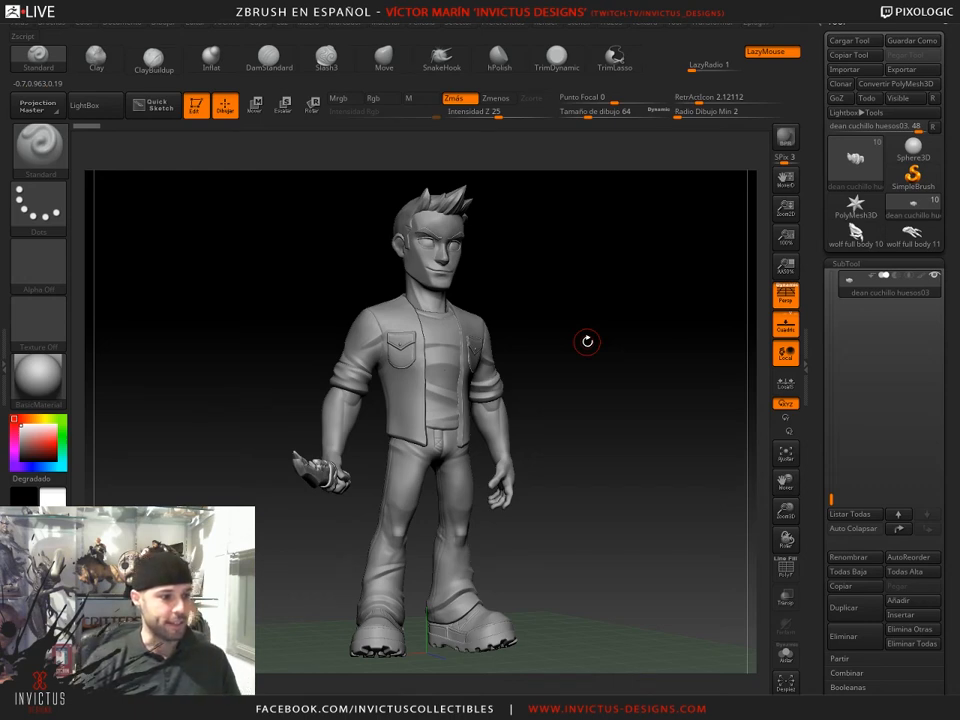
mouse_move(616, 367)
left_mouse_down()
mouse_move(598, 373)
mouse_move(604, 378)
left_mouse_up()
left_click_drag(614, 513, 560, 482)
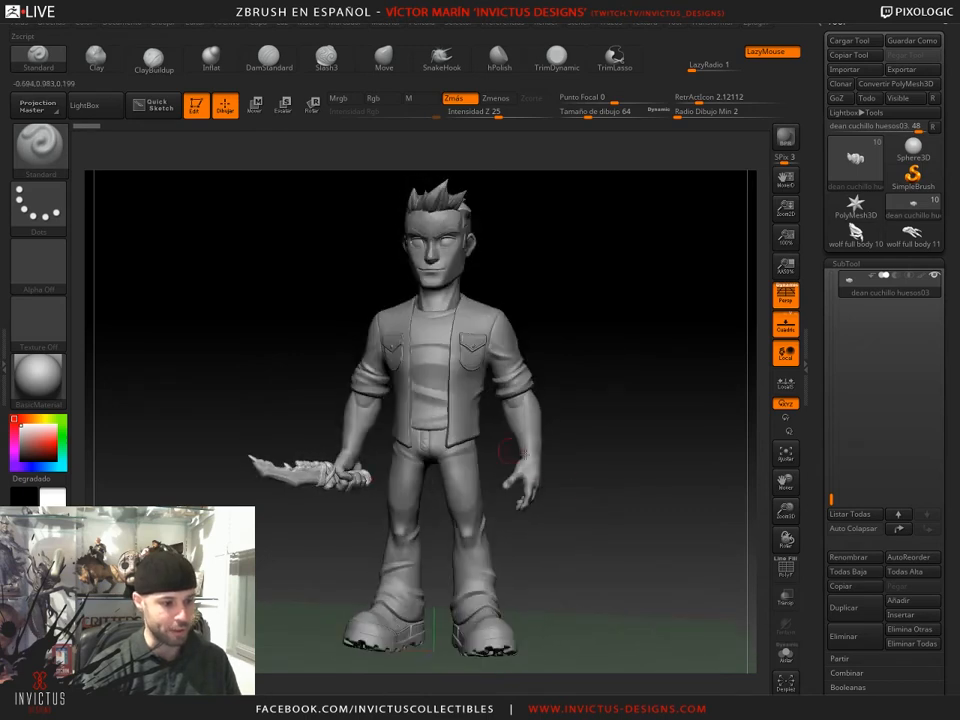
mouse_move(578, 537)
left_mouse_down()
mouse_move(631, 558)
mouse_move(563, 578)
left_mouse_up()
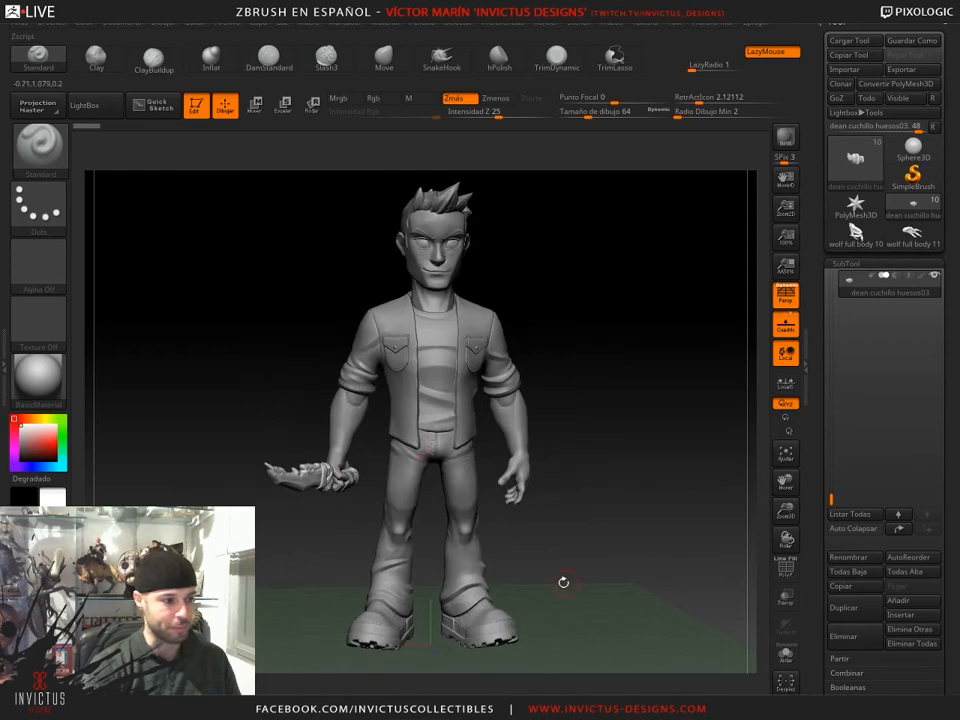
left_click_drag(536, 574, 553, 548)
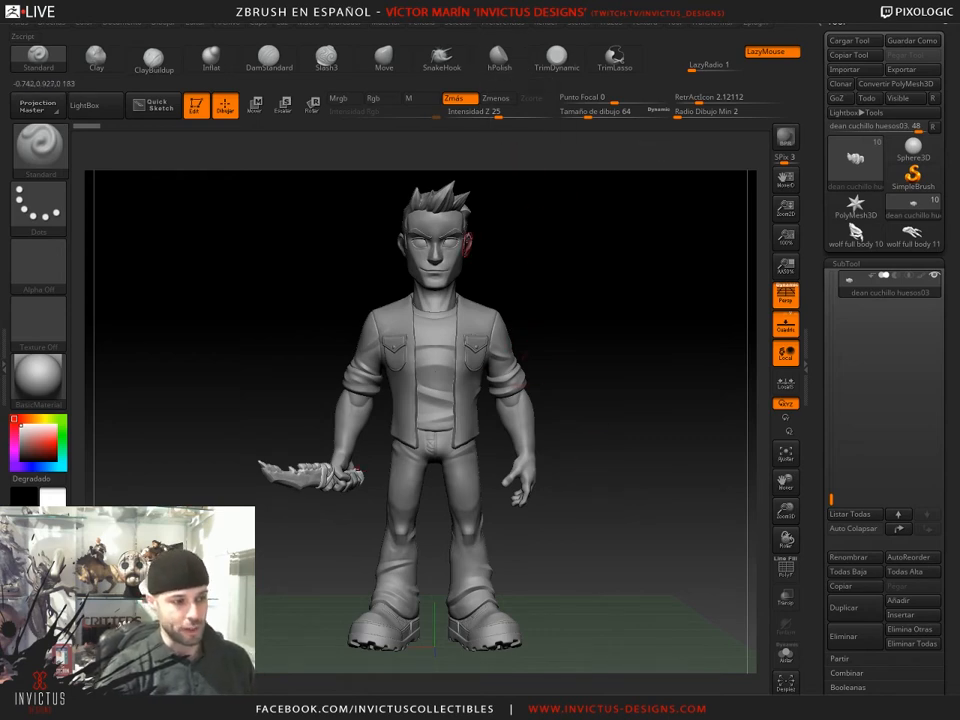
left_click_drag(593, 401, 536, 306)
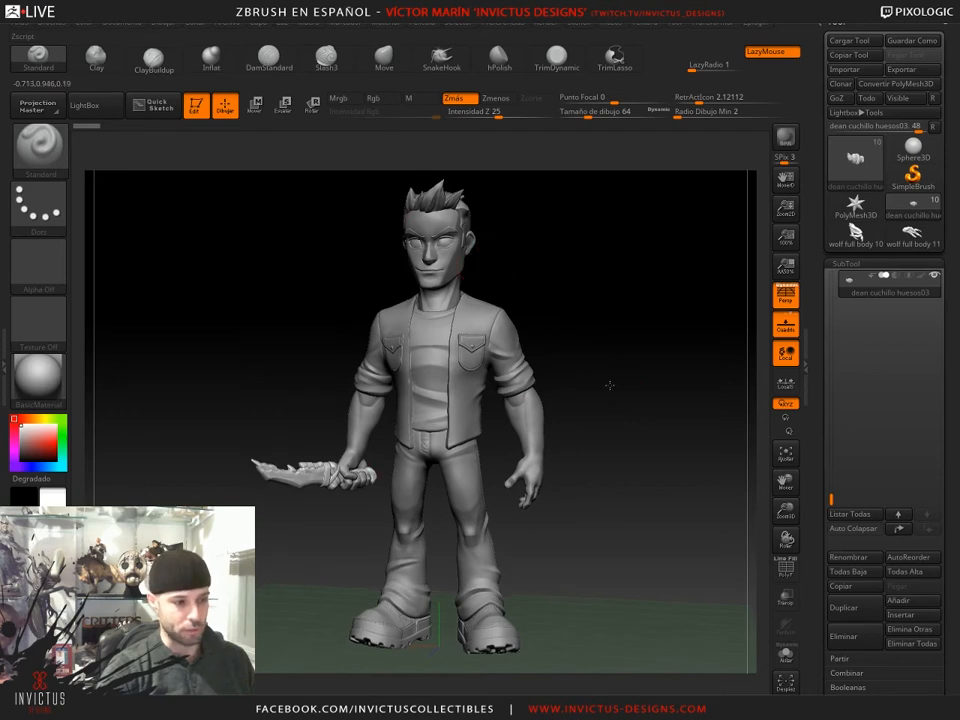
left_click_drag(610, 385, 502, 340)
left_click_drag(598, 384, 588, 434)
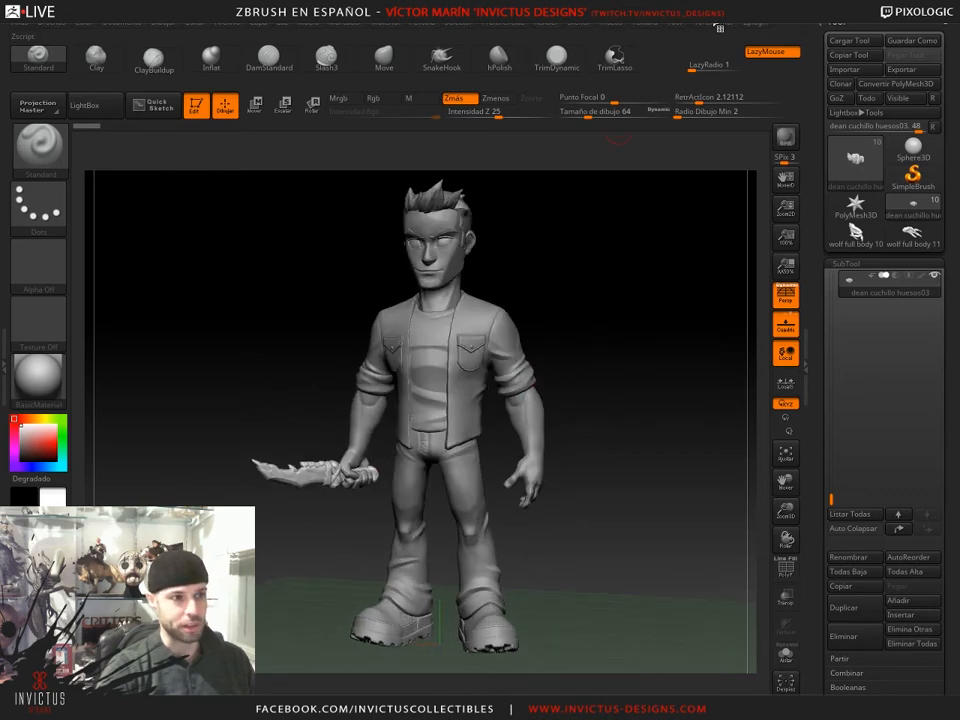
left_click(755, 21)
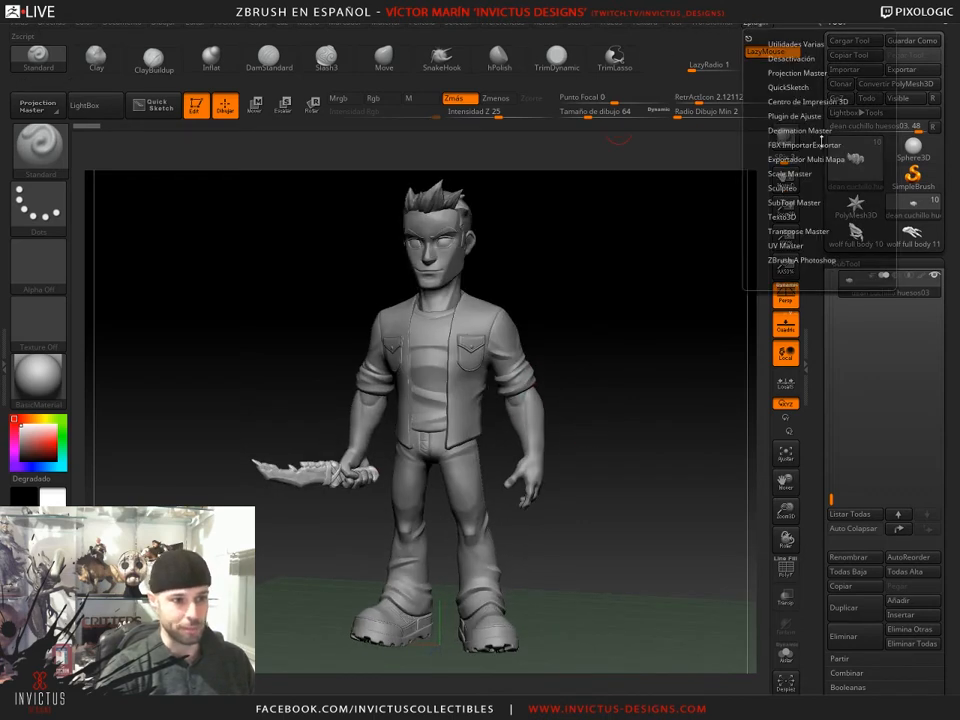
left_click(803, 230)
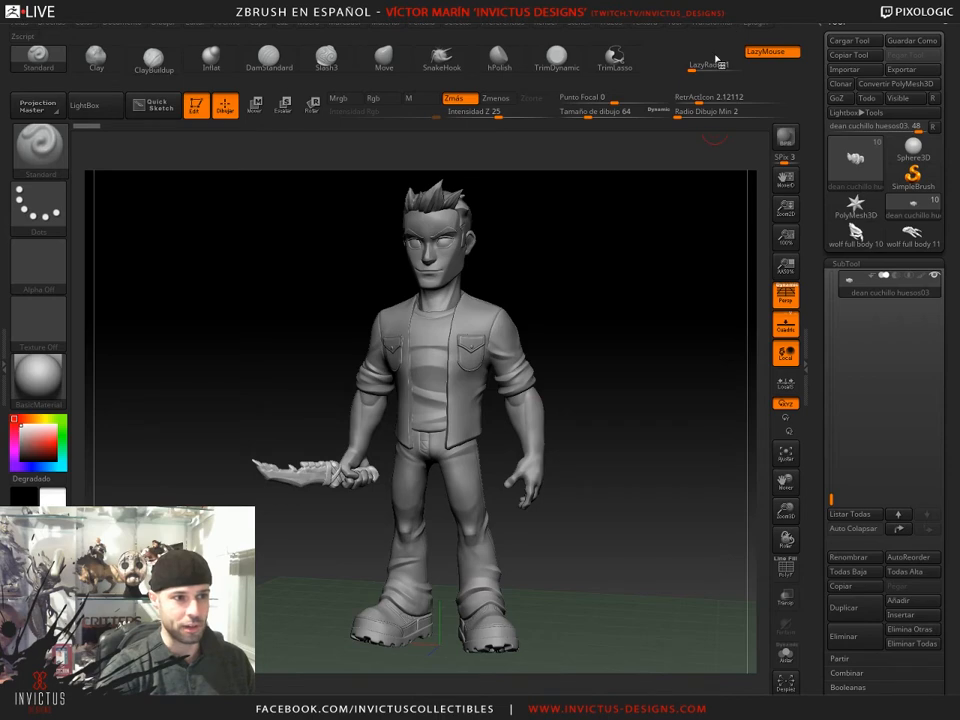
- Make the character's body subtool, deancuerpomenoscabeza03, the active one and face the figure from the front
left_click_drag(611, 364, 540, 407)
left_click(526, 413, "alt")
left_click_drag(602, 422, 371, 321)
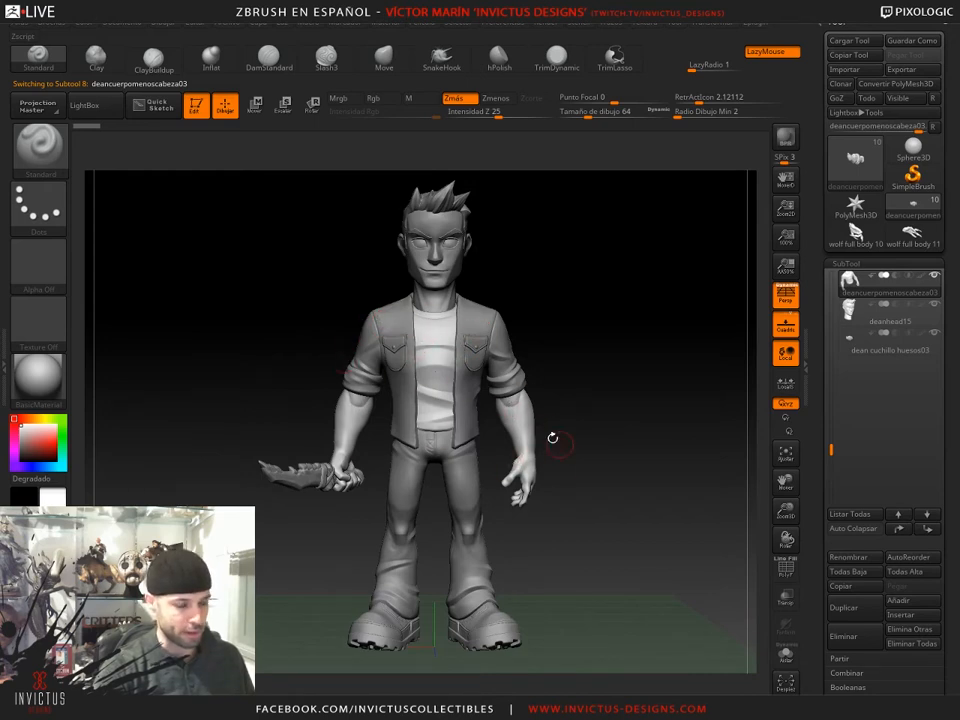
left_click_drag(602, 346, 530, 346)
left_click_drag(604, 386, 520, 320, "shift")
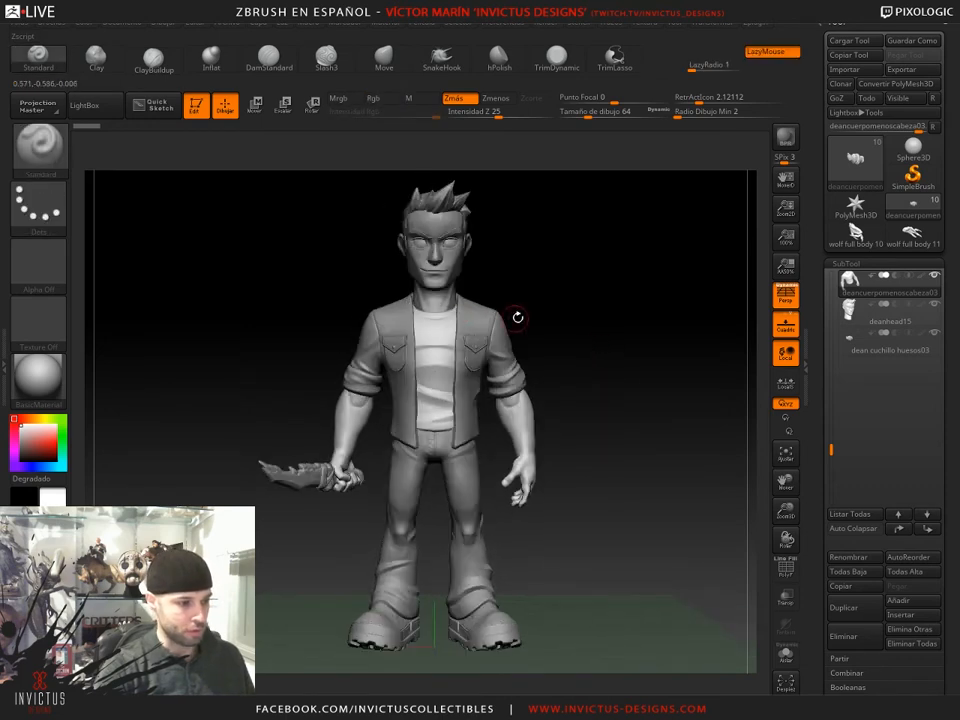
- Set the masking brush's stroke to Lasso and mask the body, leaving only the empty-handed arm free
key("ctrl")
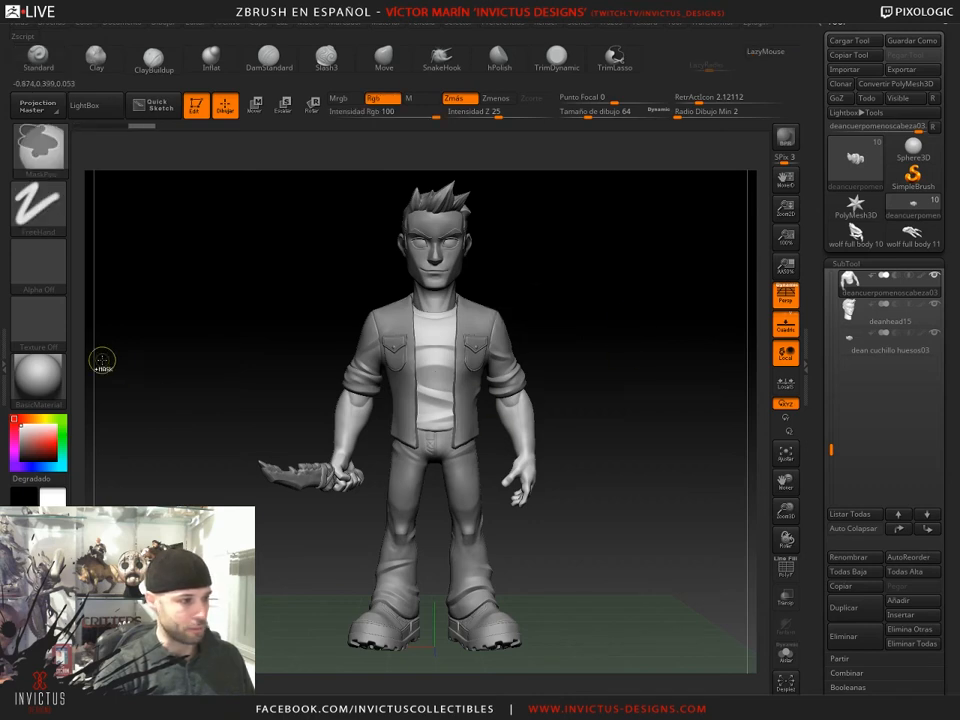
left_click(38, 205)
left_click(227, 245)
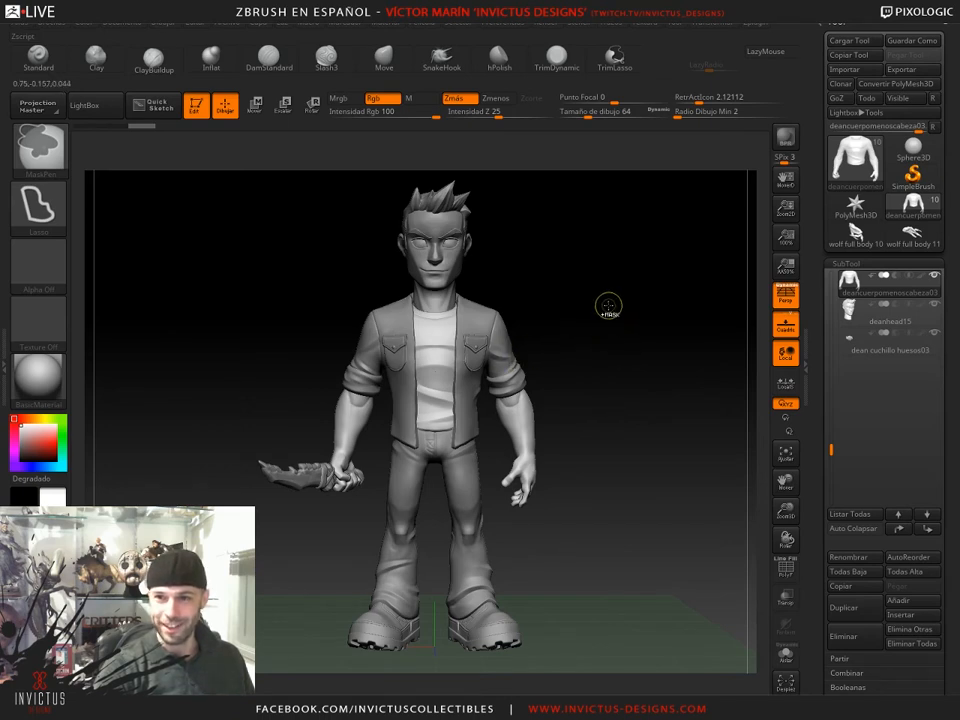
mouse_move(606, 247)
left_mouse_down("ctrl")
mouse_move(526, 250)
mouse_move(498, 314)
mouse_move(526, 508)
mouse_move(600, 478)
left_mouse_up("ctrl")
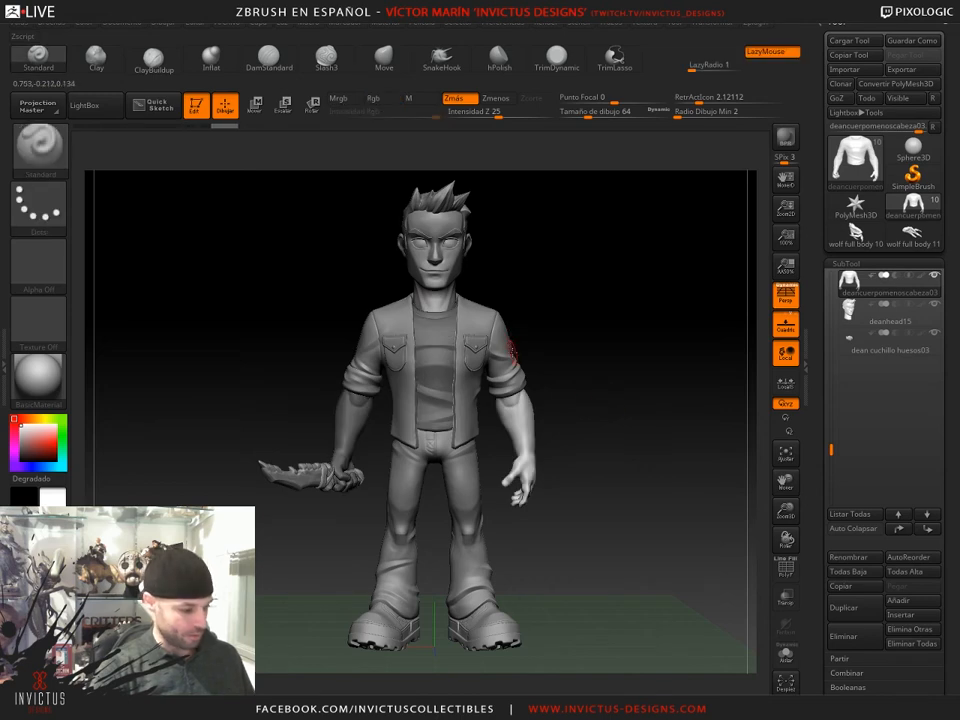
- Place the rotation gizmo at the free arm's shoulder, try rotating the arm, and undo the rotation
key("r")
left_click_drag(434, 373, 498, 334, "alt")
left_click_drag(546, 306, 530, 144)
key("ctrl+z")
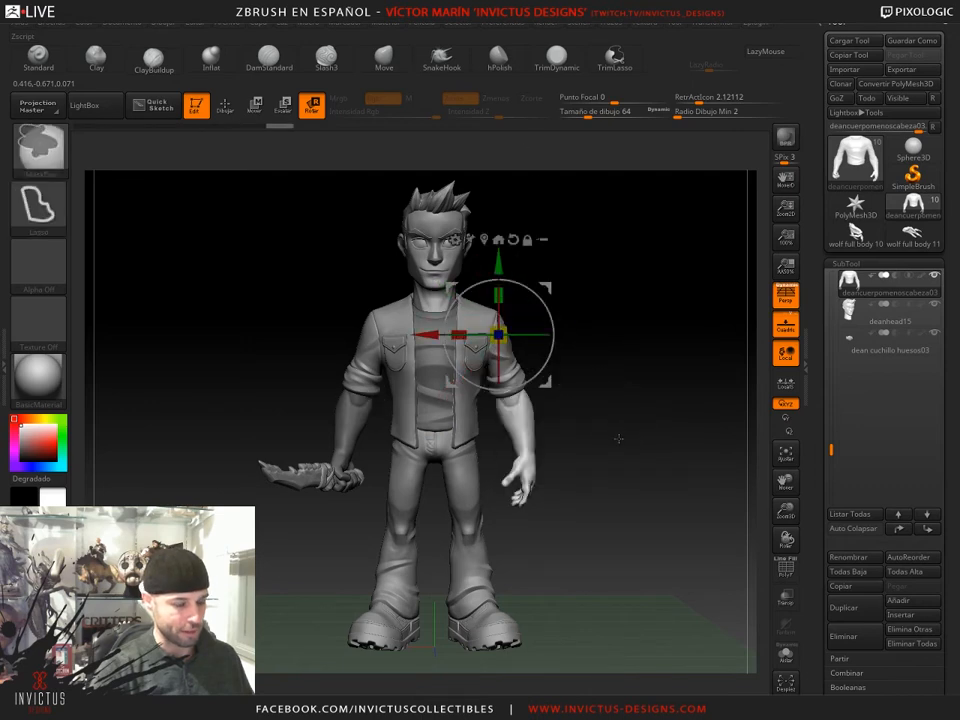
- Try inverting and redrawing the lasso mask around the empty-handed arm to rotate it at the shoulder, and clear the mask
left_click(615, 439, "ctrl")
mouse_move(604, 439)
left_mouse_down("ctrl")
mouse_move(493, 476)
mouse_move(588, 530)
left_mouse_up("ctrl")
mouse_move(549, 307)
left_mouse_down()
mouse_move(525, 225)
mouse_move(525, 326)
mouse_move(544, 287)
mouse_move(534, 391)
mouse_move(552, 320)
left_mouse_up()
key("ctrl+z")
left_click(598, 330, "ctrl")
key("ctrl+z")
mouse_move(620, 372)
left_mouse_down("ctrl")
mouse_move(636, 388)
mouse_move(509, 333)
left_mouse_up("ctrl")
left_click_drag(660, 474, 678, 492, "ctrl")
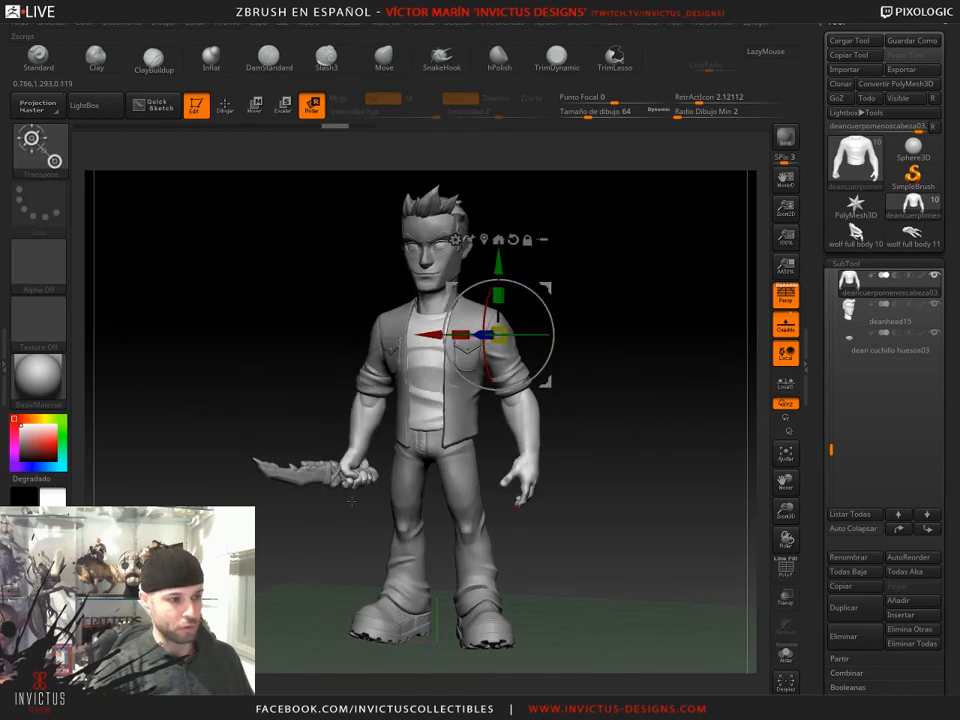
- Reposition the gizmo between the elbow and shoulder of the empty-handed arm, try rotating the unmasked body, and undo it
left_click_drag(634, 403, 634, 391, "shift")
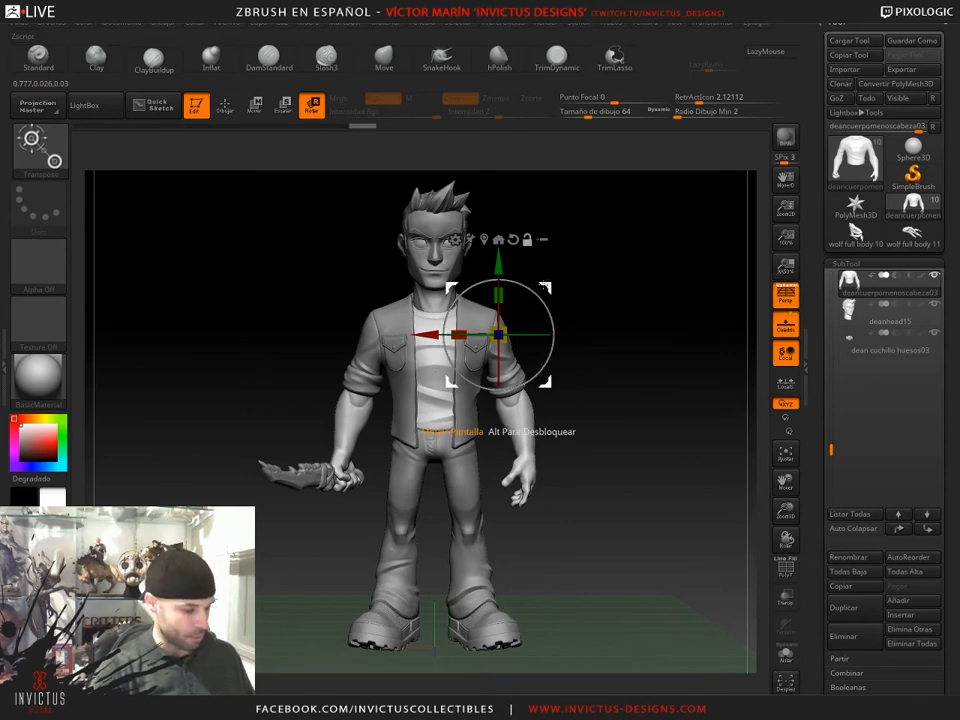
mouse_move(551, 290)
left_mouse_down("alt")
mouse_move(461, 330)
mouse_move(498, 270)
mouse_move(573, 348)
mouse_move(516, 299)
mouse_move(531, 293)
mouse_move(533, 268)
mouse_move(545, 273)
left_mouse_up("alt")
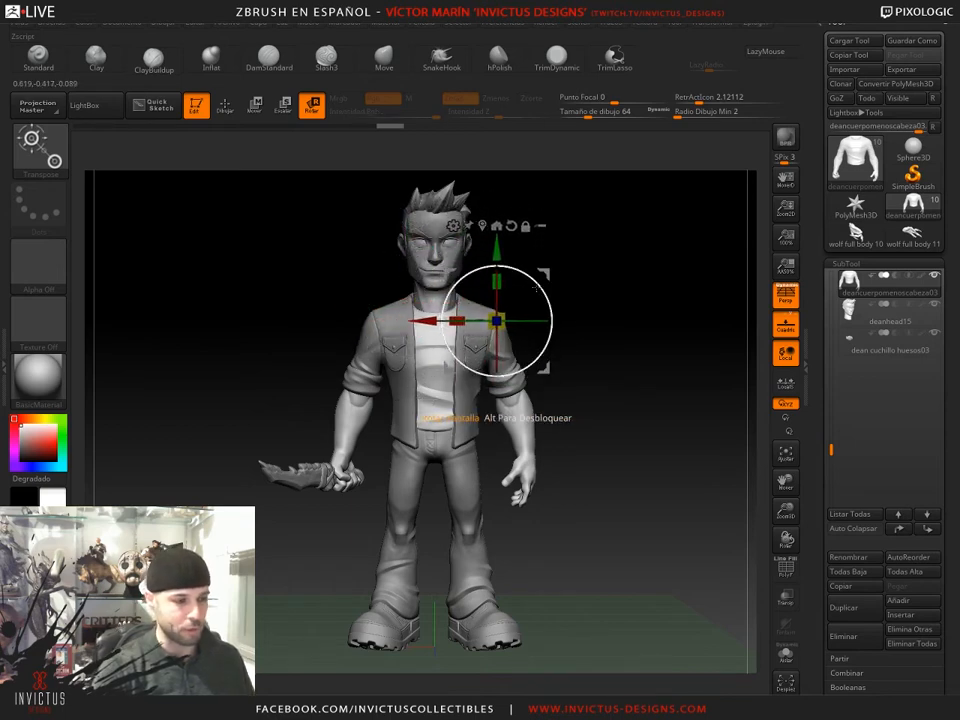
left_click_drag(543, 270, 561, 328, "alt")
left_click_drag(682, 395, 606, 392)
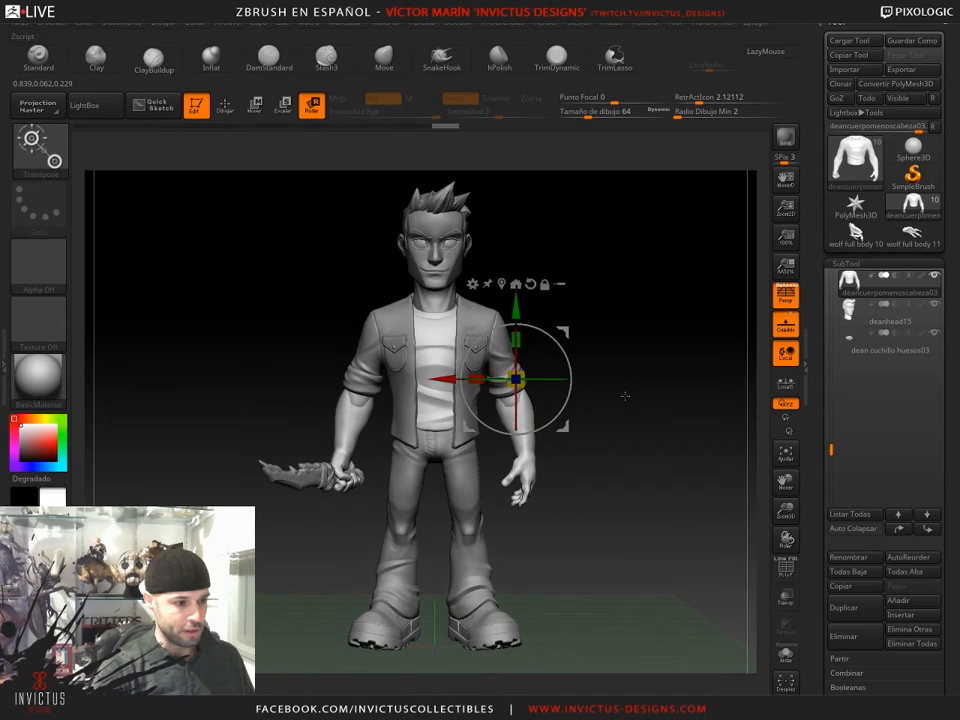
left_click_drag(557, 324, 532, 266, "alt")
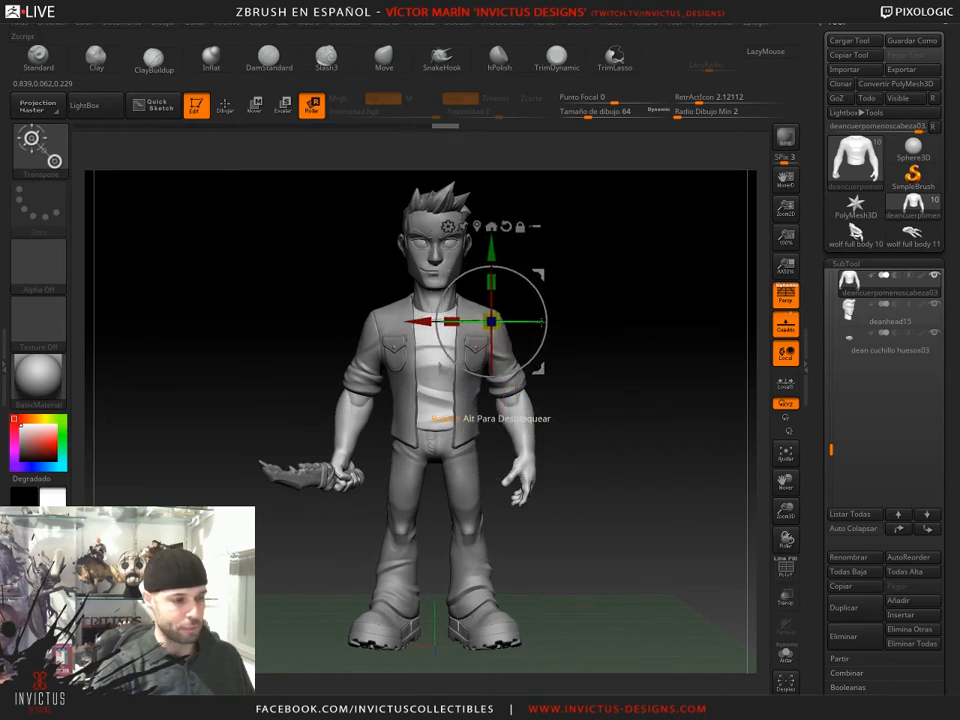
left_click_drag(546, 318, 539, 269)
key("ctrl+z")
- Isolate the empty-handed arm with an inverted lasso mask, try rotating it at the shoulder, and undo the attempt
mouse_move(592, 316)
left_mouse_down("ctrl")
mouse_move(491, 308)
mouse_move(548, 574)
mouse_move(612, 470)
left_mouse_up("ctrl")
left_click(619, 457, "ctrl")
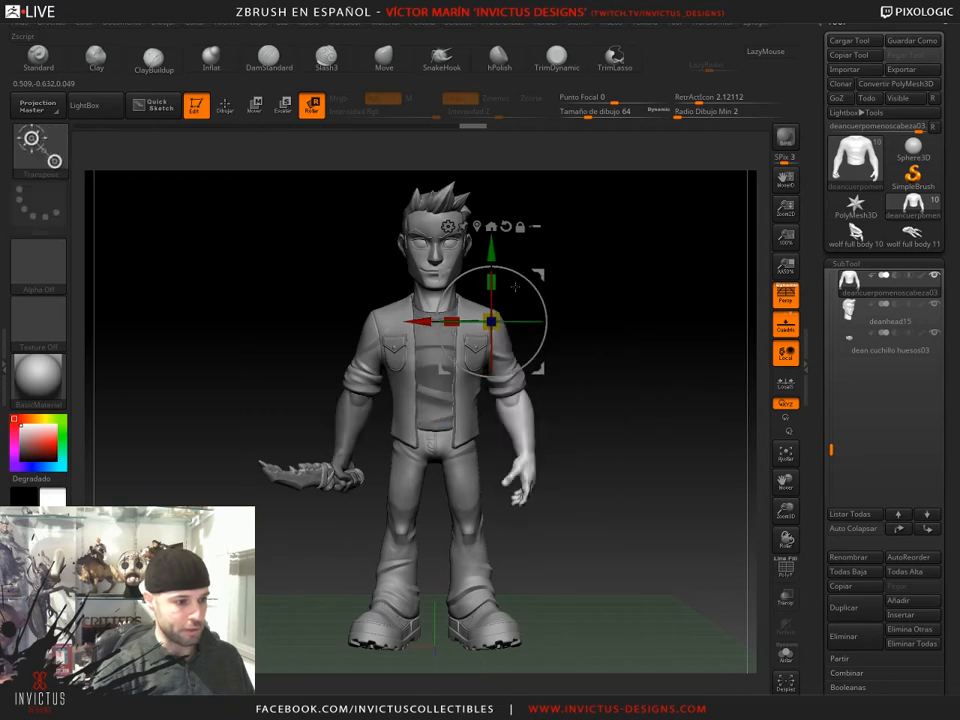
mouse_move(541, 284)
left_mouse_down()
mouse_move(546, 312)
mouse_move(564, 330)
mouse_move(566, 386)
mouse_move(563, 378)
left_mouse_up()
key("ctrl+z")
key("ctrl+z")
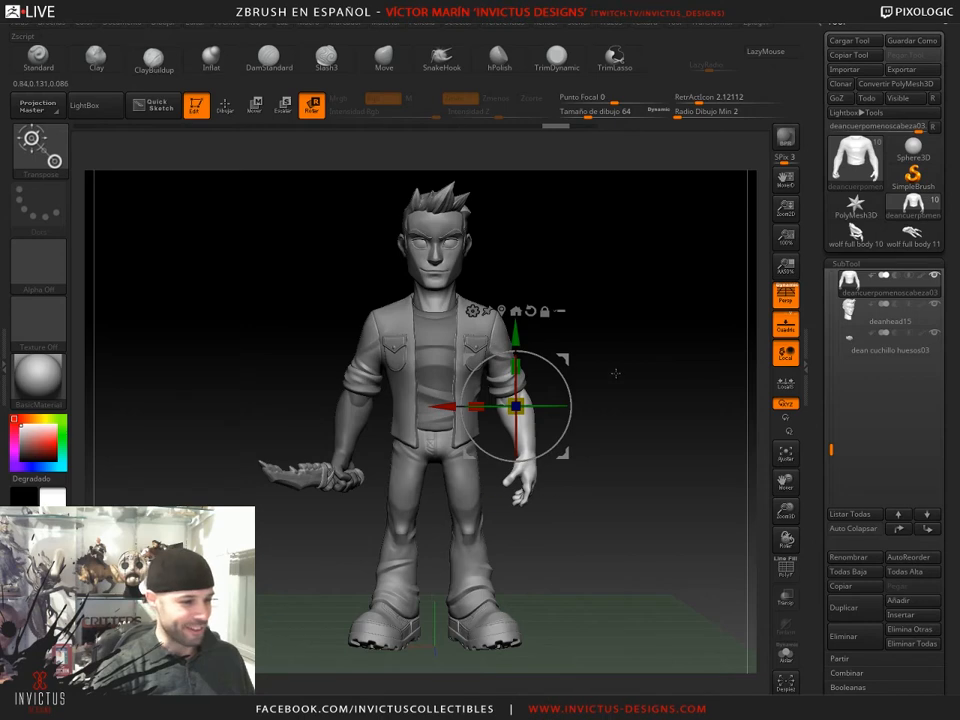
left_click_drag(562, 358, 537, 277, "alt")
left_click_drag(655, 448, 613, 461)
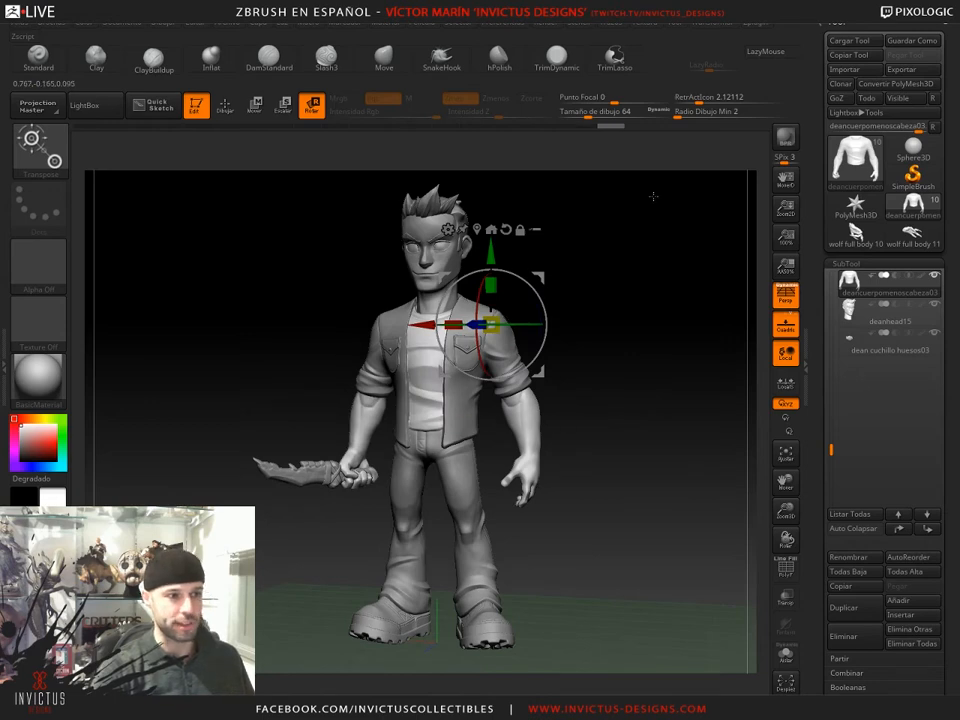
- Generate a combined low-resolution posing mesh of all subtools with Transpose Master's TPoseMalla
left_click_drag(653, 203, 653, 211, "alt")
left_click(750, 23)
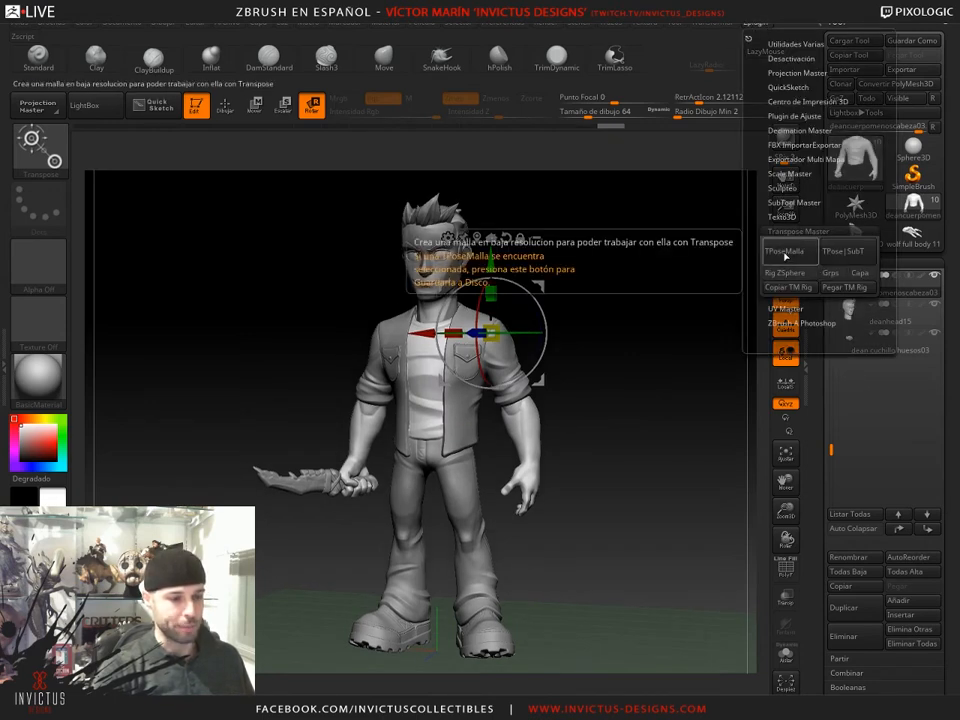
left_click(794, 256)
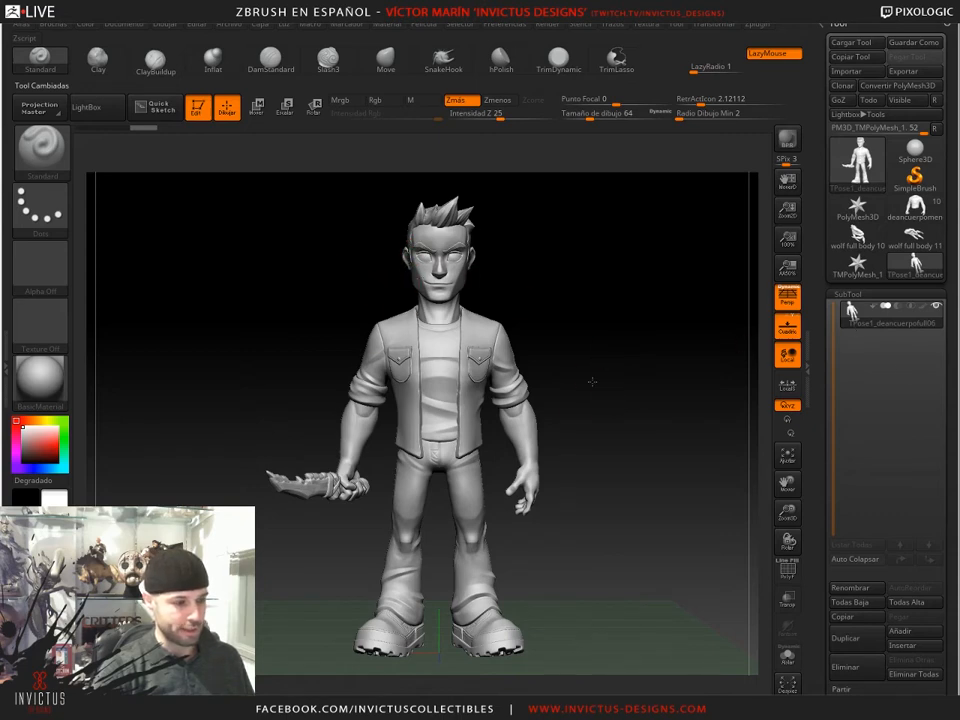
- Show the PolyFrame to examine the combined mesh's polygroups from several angles, and hide it again
left_click_drag(592, 381, 599, 385)
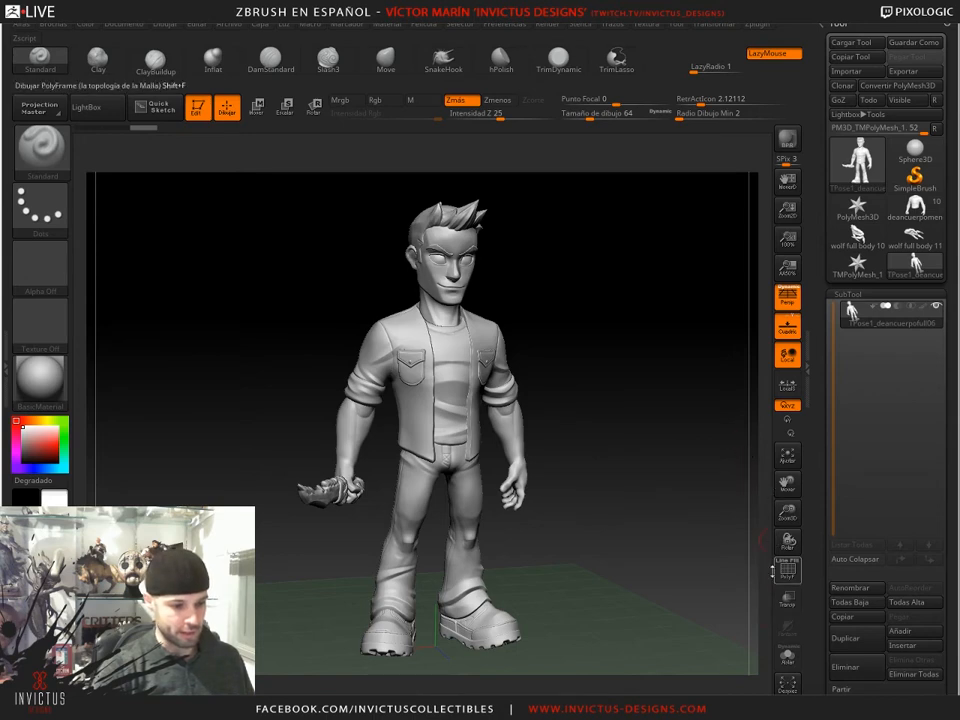
left_click(790, 574)
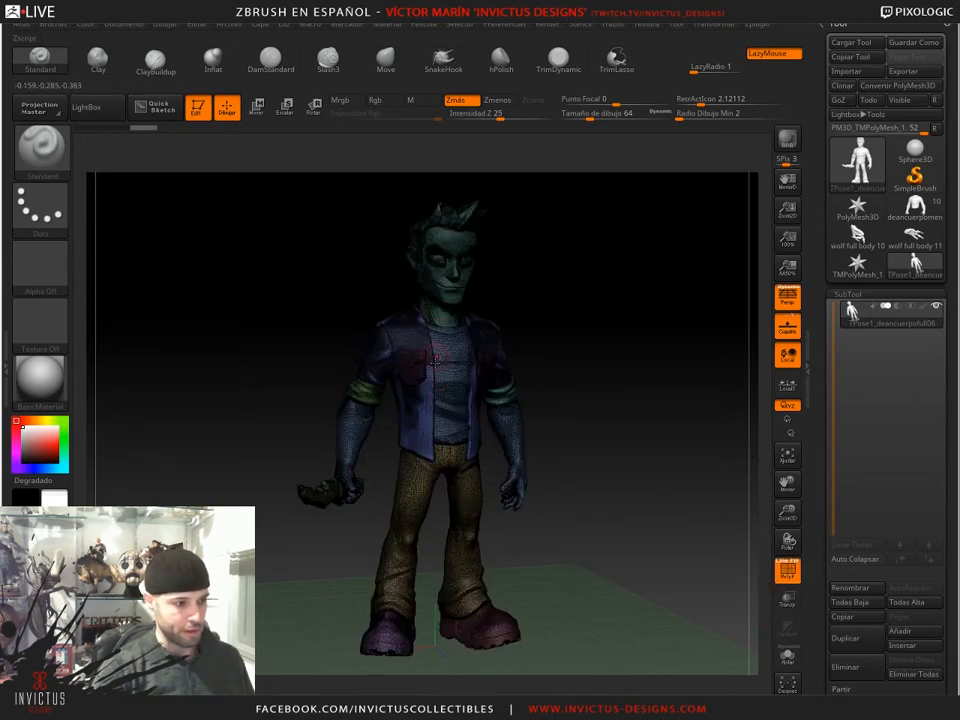
left_click_drag(650, 464, 345, 225)
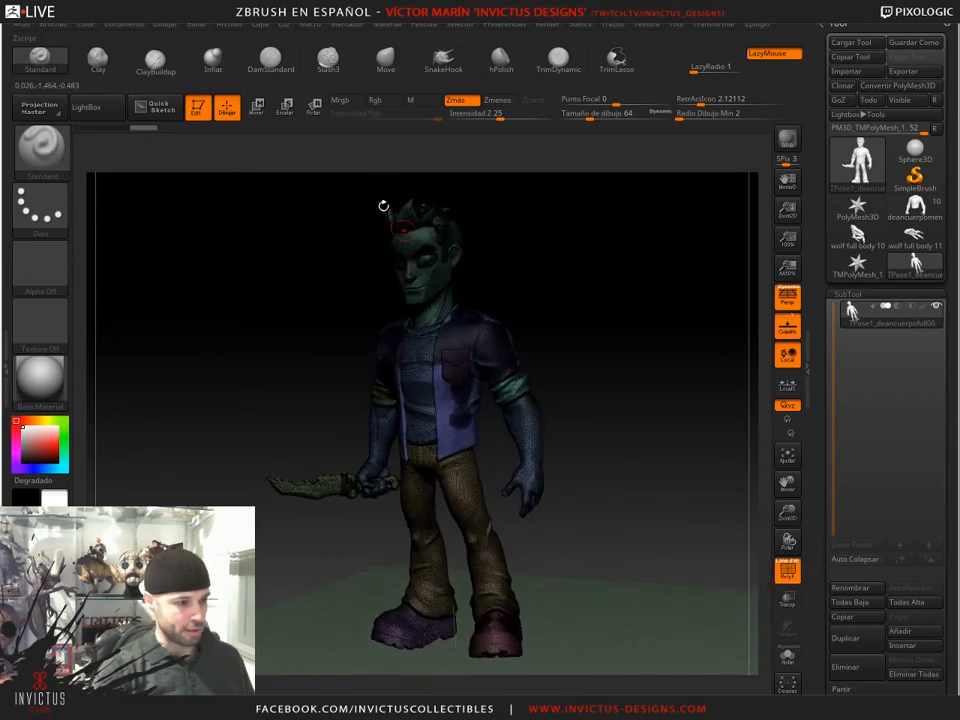
left_click_drag(366, 280, 579, 349)
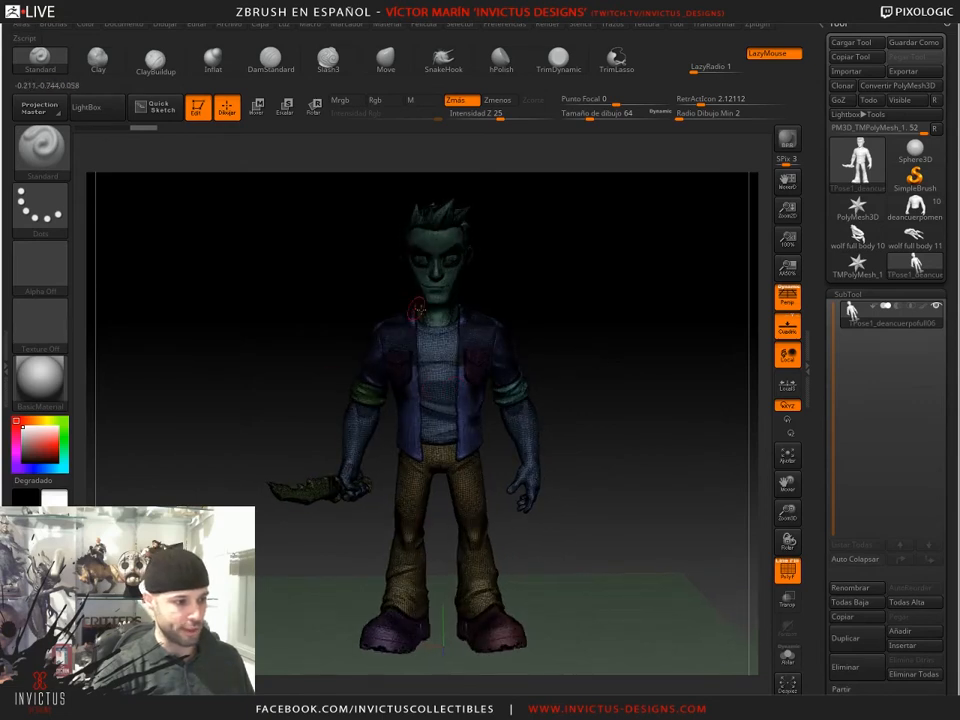
left_click_drag(568, 447, 602, 410)
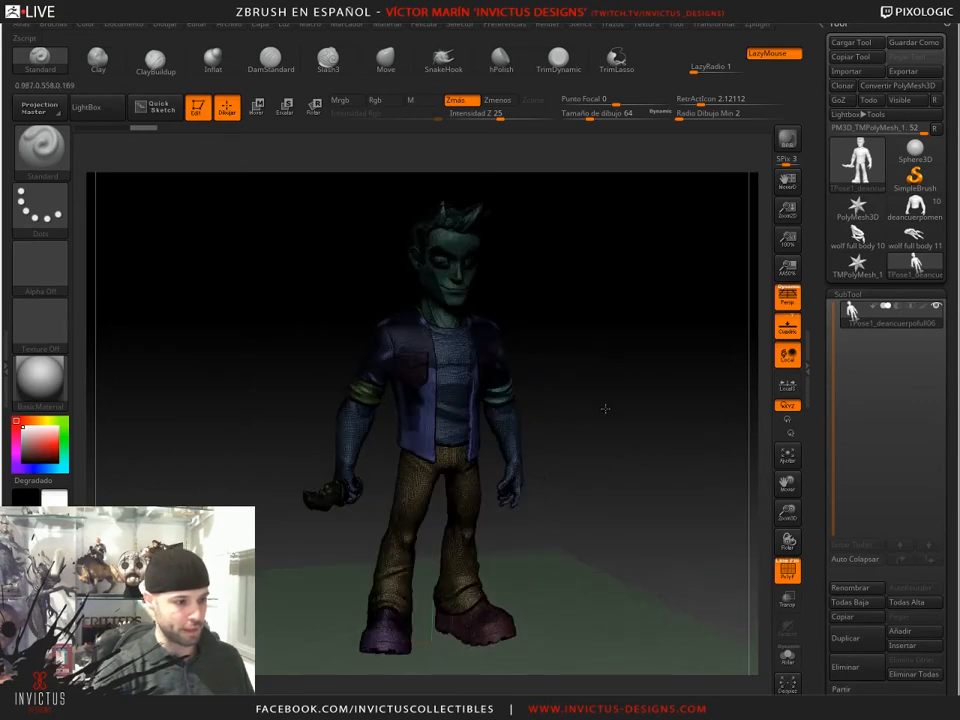
left_click(795, 573)
- Isolate the trousers by their polygroup, mask them with the whole figure shown again, and clear the mask
left_click_drag(579, 478, 505, 415)
key("ctrl+shift")
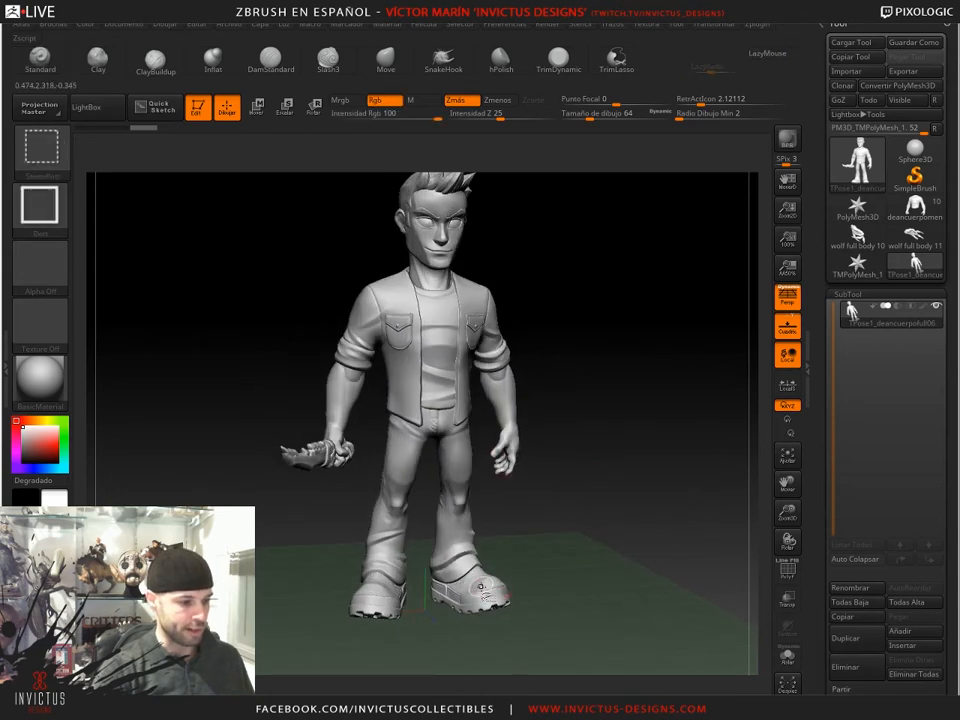
key("ctrl+shift")
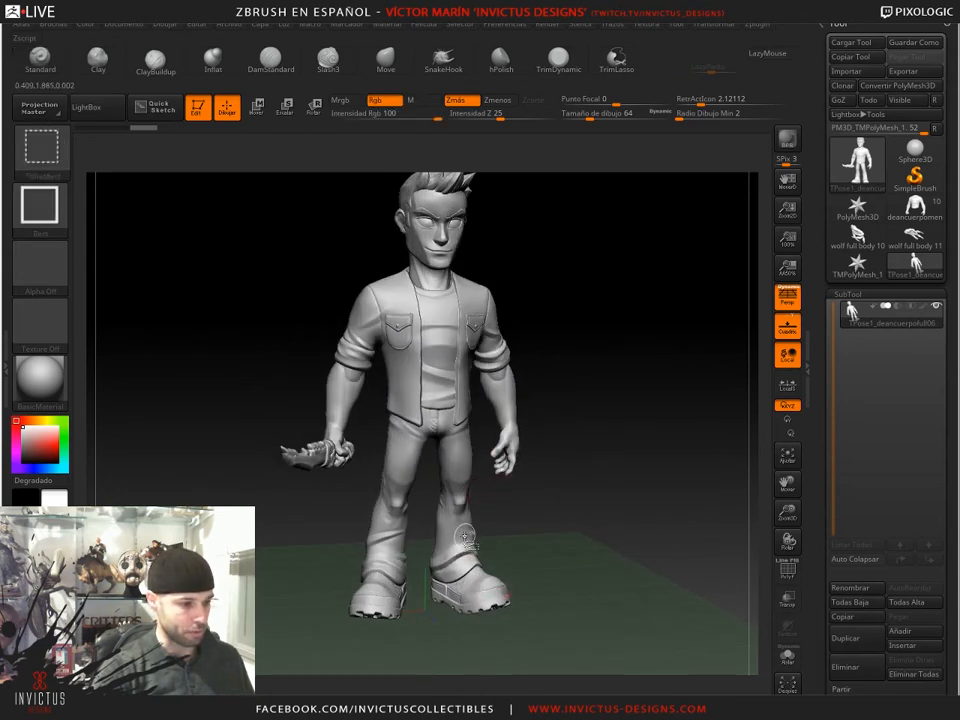
left_click(452, 508, "ctrl+shift")
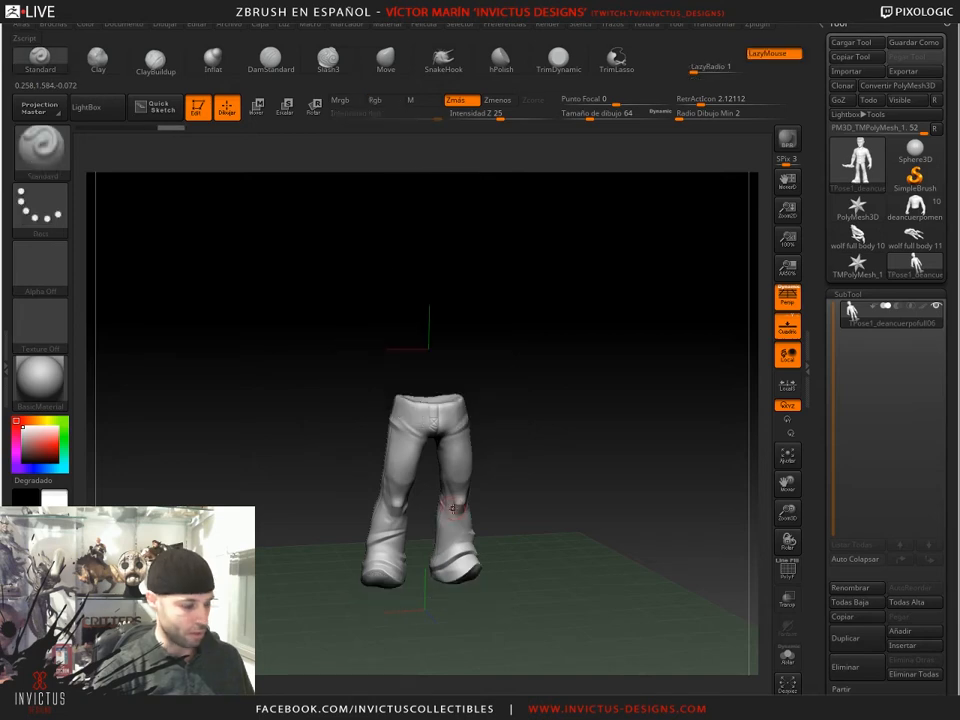
mouse_move(506, 501)
left_mouse_down()
mouse_move(603, 519)
mouse_move(583, 517)
left_mouse_up()
mouse_move(625, 365)
left_mouse_down("ctrl")
mouse_move(198, 508)
mouse_move(612, 470)
mouse_move(620, 390)
left_mouse_up("ctrl")
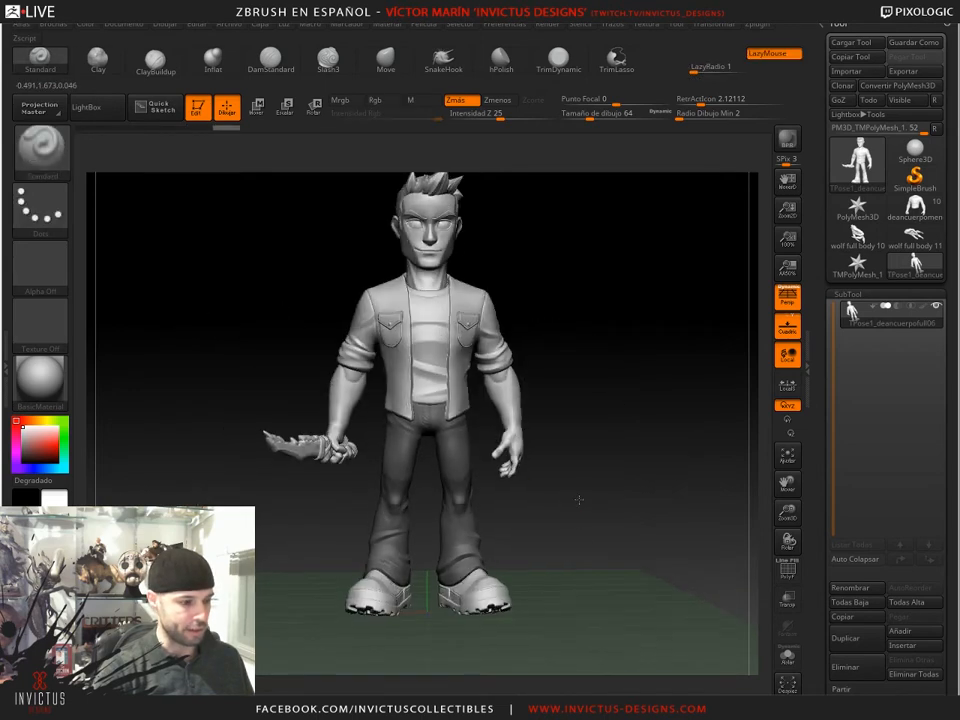
left_click_drag(574, 497, 597, 508)
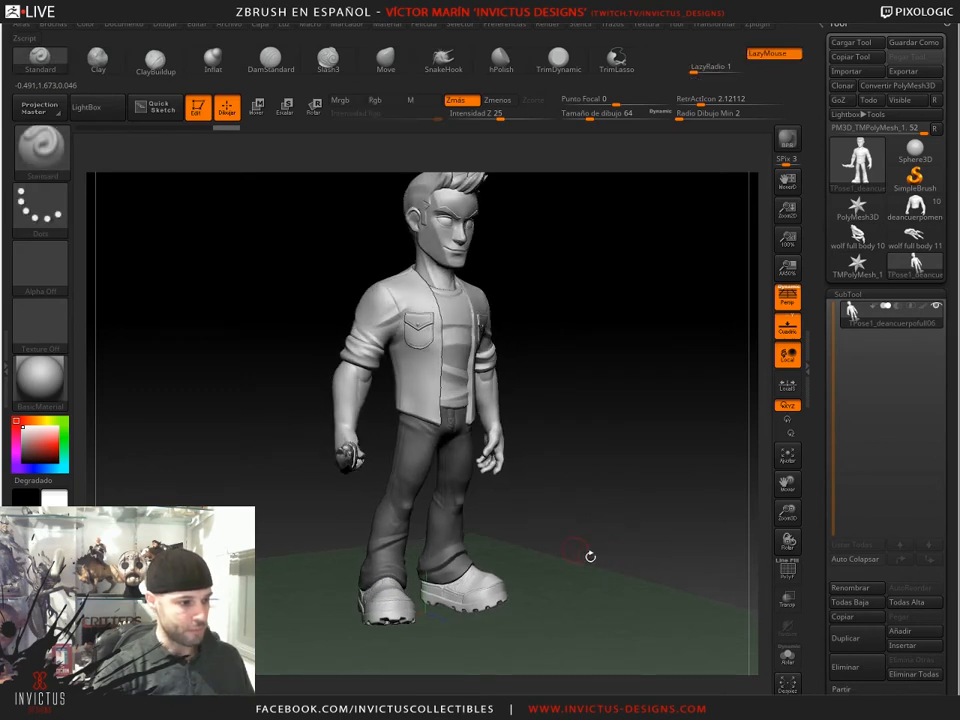
left_click_drag(590, 556, 604, 566, "ctrl")
left_click_drag(616, 505, 590, 510, "shift")
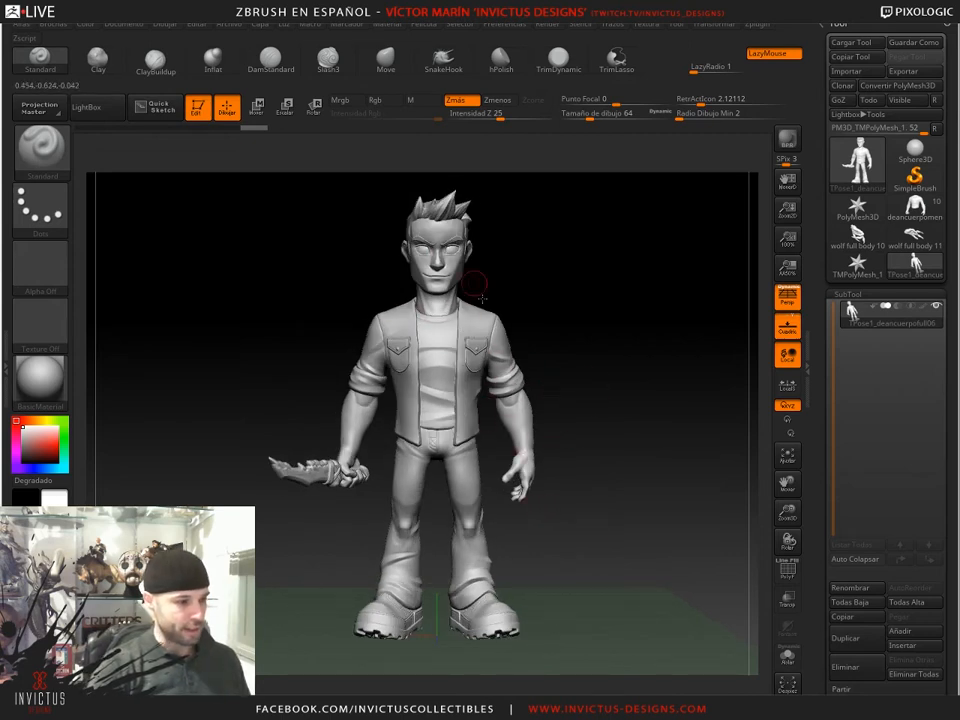
- Mask the empty-handed arm up to the shoulder with lasso selections, and invert the mask so only that arm stays editable
mouse_move(590, 423)
left_mouse_down()
mouse_move(577, 423)
mouse_move(604, 430)
left_mouse_up()
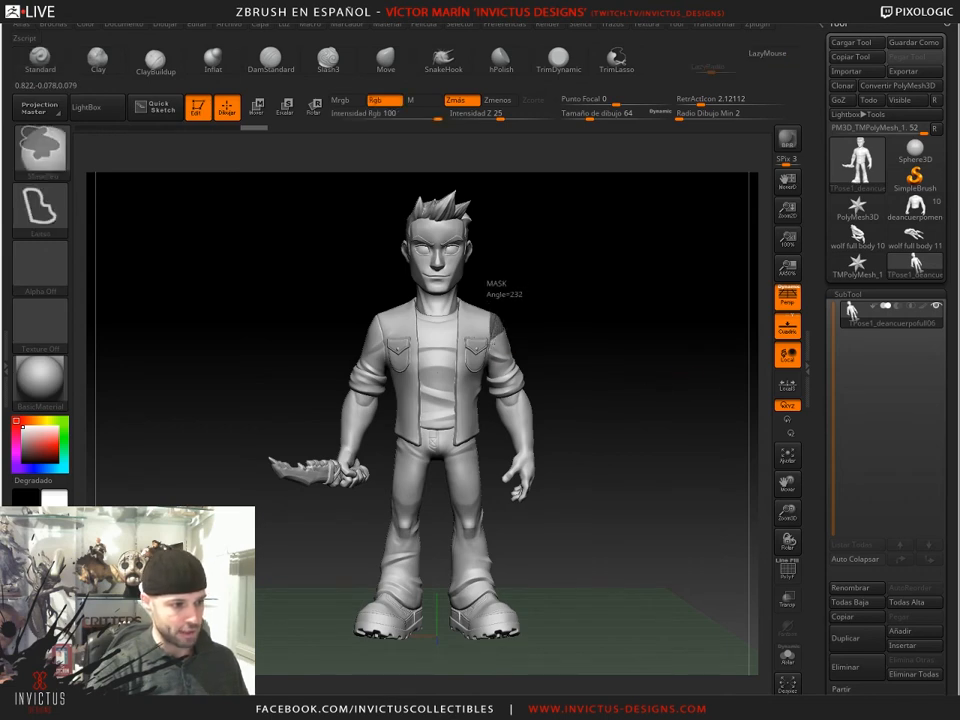
mouse_move(490, 357)
left_mouse_down("ctrl")
mouse_move(503, 386)
mouse_move(504, 506)
mouse_move(602, 373)
mouse_move(622, 560)
left_mouse_up("ctrl")
left_click_drag(583, 257, 549, 650, "alt")
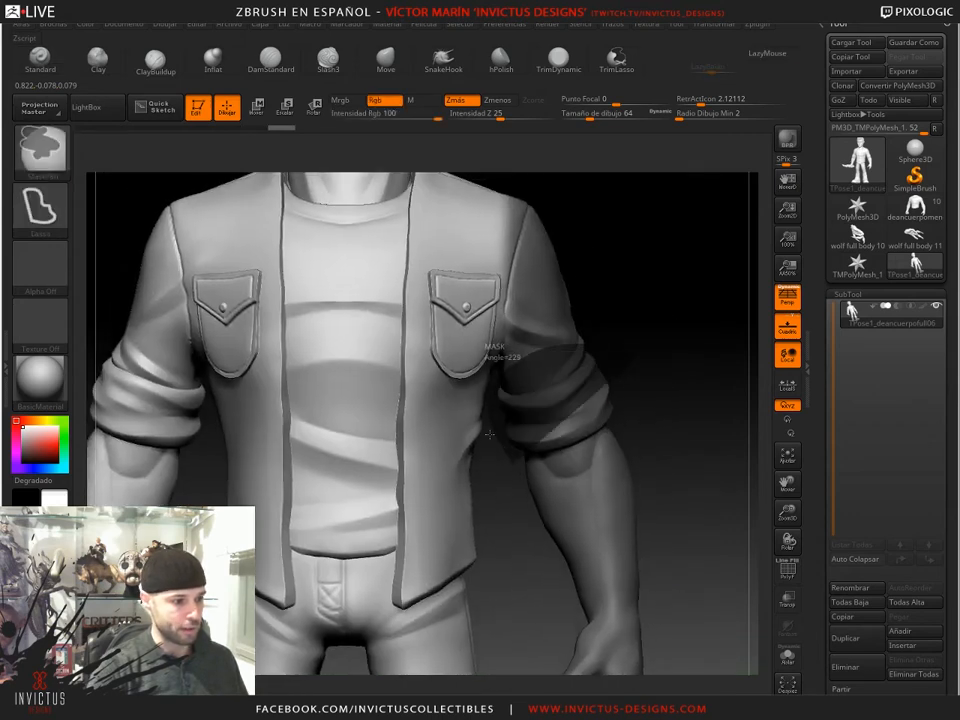
left_click_drag(684, 453, 690, 424)
left_click_drag(690, 424, 668, 500, "alt")
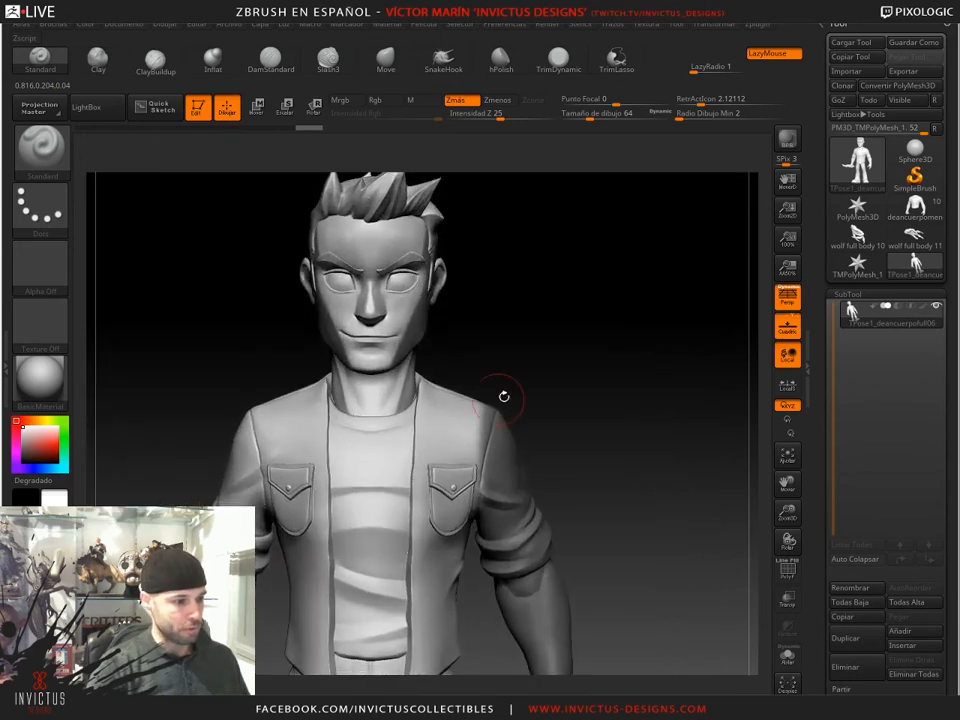
mouse_move(576, 403)
left_mouse_down()
mouse_move(576, 440)
mouse_move(555, 418)
mouse_move(582, 411)
mouse_move(555, 407)
mouse_move(555, 428)
left_mouse_up()
left_click(508, 413, "ctrl")
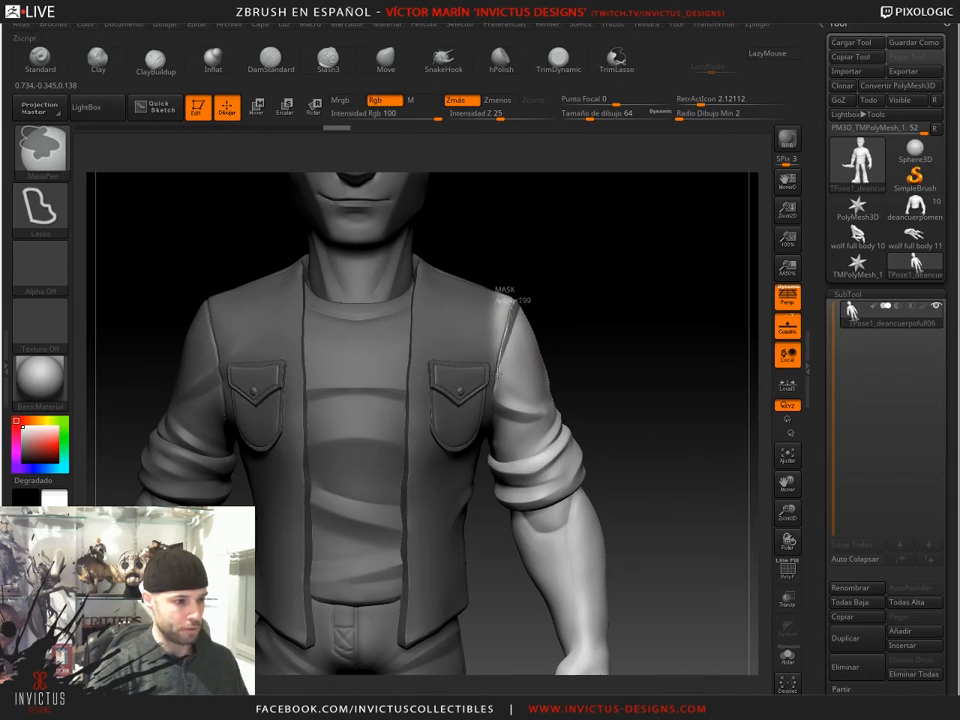
- Trim the arm mask along the front shoulder seam with a lasso, and check it from the back and side
left_click_drag(492, 398, 564, 202, "ctrl")
mouse_move(624, 343)
left_mouse_down()
mouse_move(549, 367)
mouse_move(653, 283)
mouse_move(649, 268)
mouse_move(621, 300)
left_mouse_up()
key("ctrl")
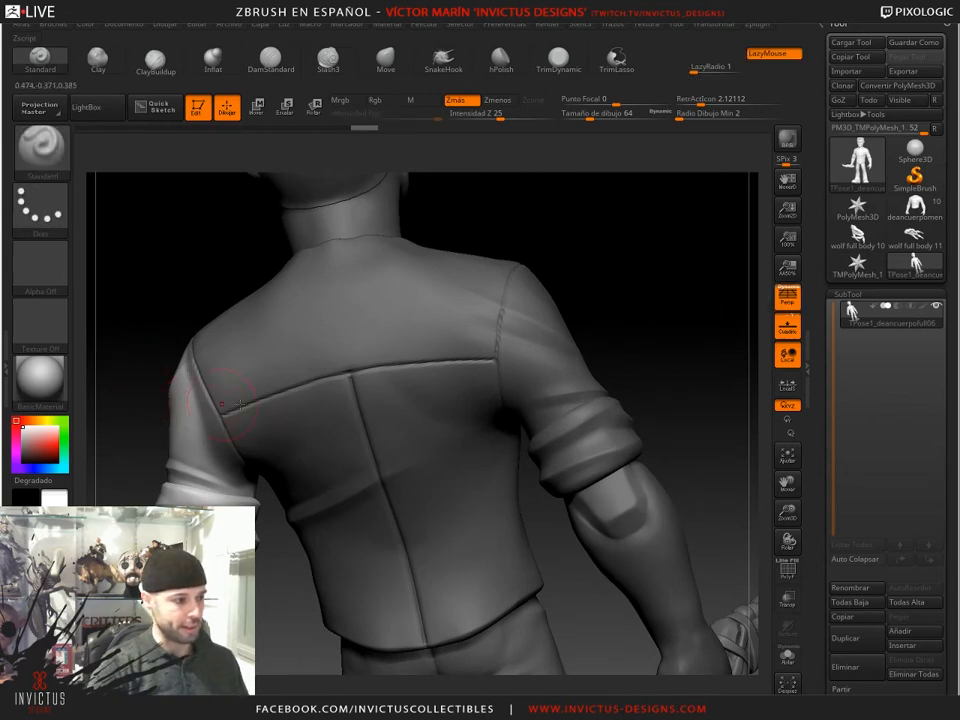
left_click_drag(634, 274, 696, 259)
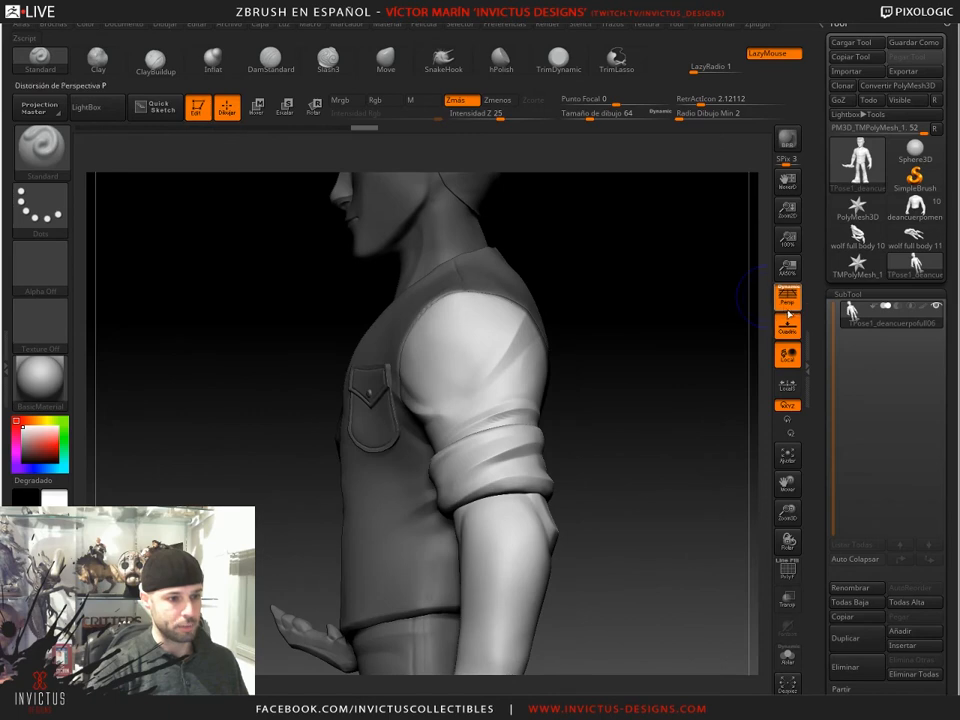
left_click_drag(713, 321, 649, 336)
key("ctrl")
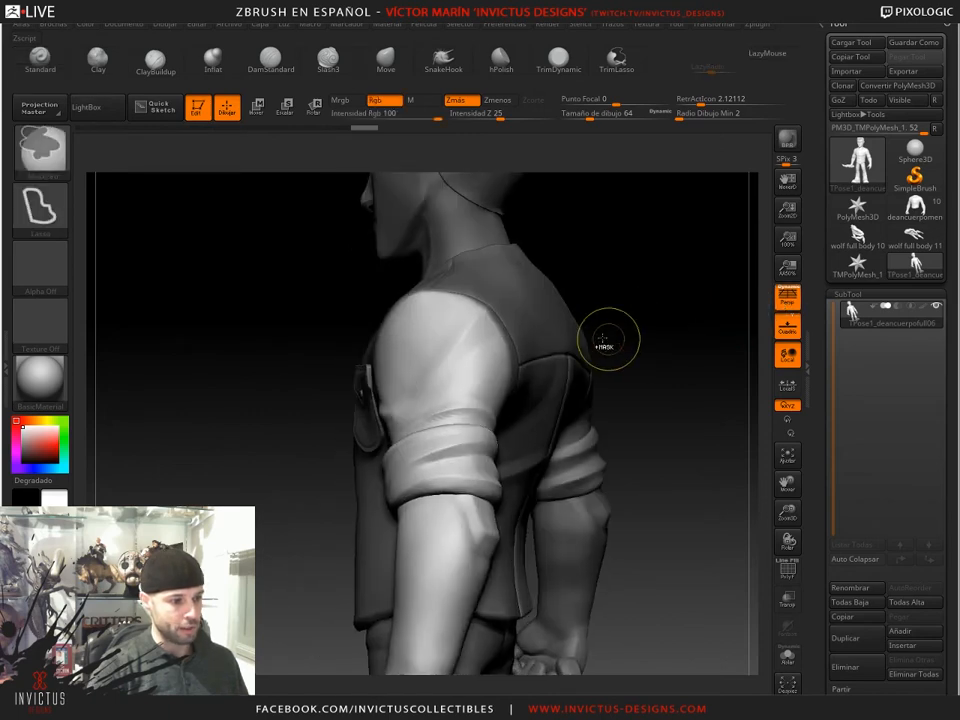
- Compare the front view with and without perspective distortion, and leave perspective turned off
left_click(788, 298)
left_click_drag(684, 330, 699, 257)
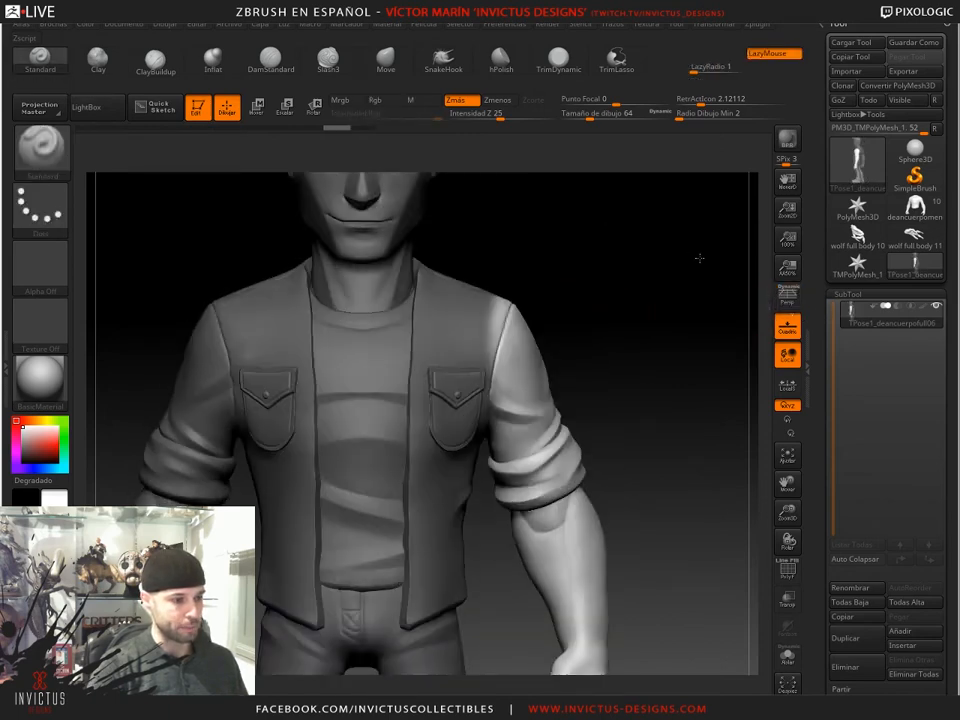
left_click(787, 304)
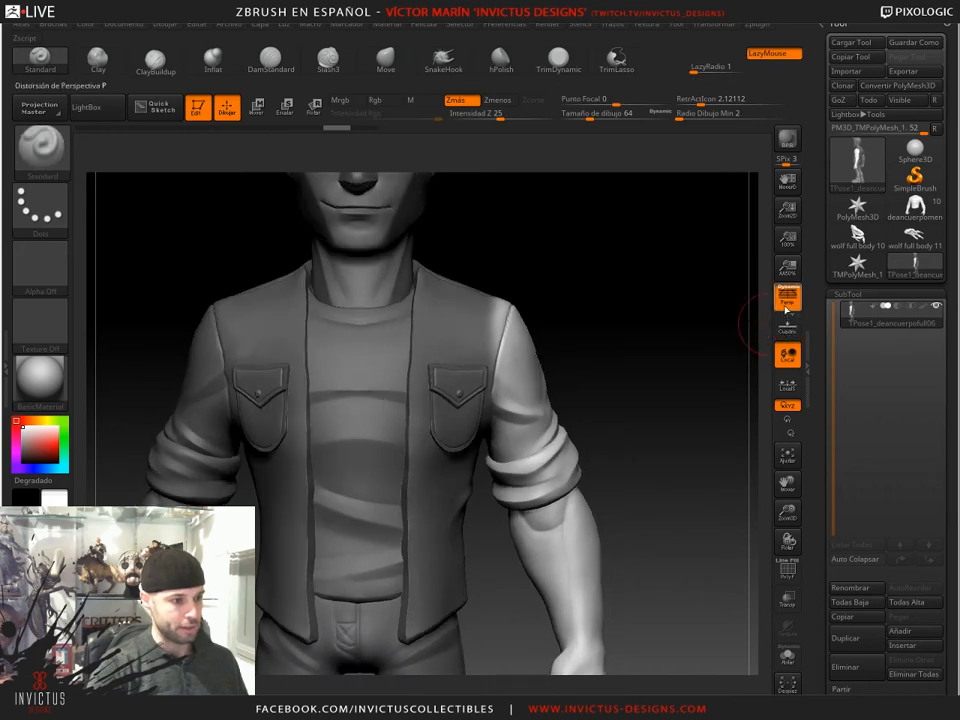
left_click(787, 305)
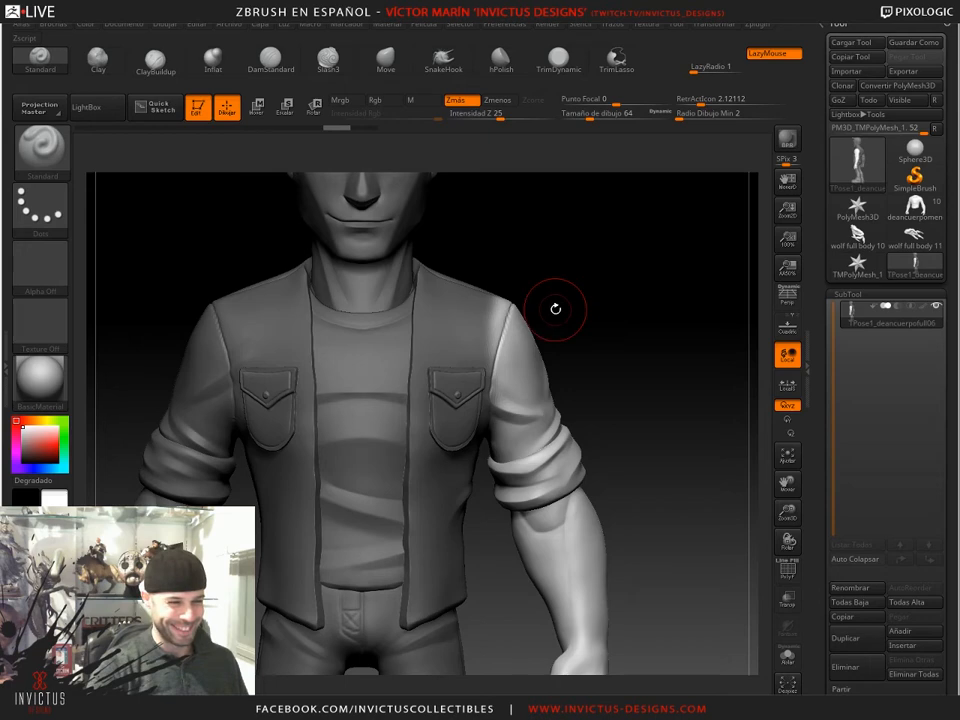
- Refine the arm mask along the sleeve seam from the front and back, and invert it to leave the arm free
key("ctrl")
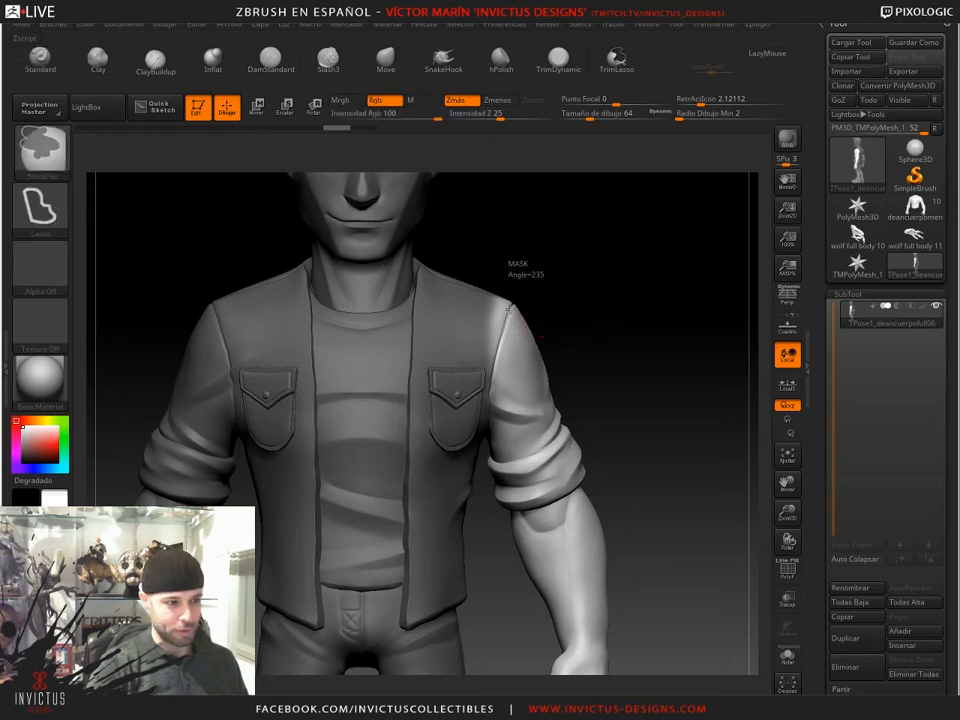
mouse_move(498, 358)
left_mouse_down("ctrl")
mouse_move(483, 391)
mouse_move(445, 287)
mouse_move(528, 222)
mouse_move(536, 332)
mouse_move(340, 317)
left_mouse_up("ctrl")
mouse_move(261, 295)
left_mouse_down("shift")
mouse_move(241, 300)
mouse_move(225, 326)
mouse_move(315, 294)
left_mouse_up("shift")
left_click(243, 340, "ctrl")
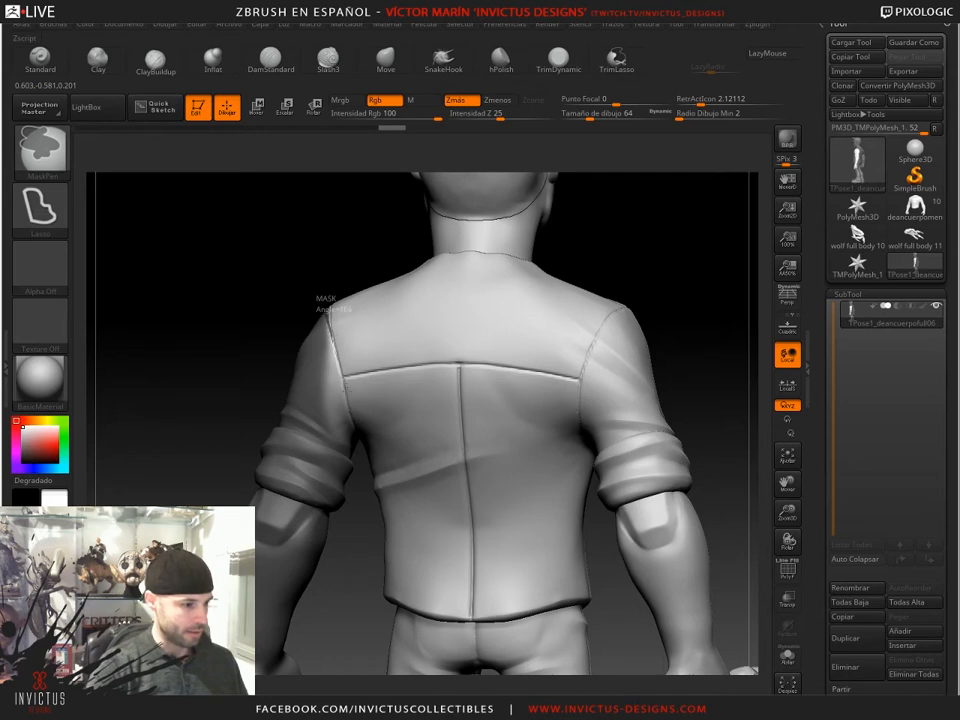
mouse_move(350, 411)
left_mouse_down("ctrl")
mouse_move(322, 510)
mouse_move(190, 297)
left_mouse_up("ctrl")
mouse_move(300, 288)
left_mouse_down()
mouse_move(420, 297)
mouse_move(581, 347)
mouse_move(604, 366)
mouse_move(550, 130)
left_mouse_up()
left_click_drag(506, 358, 500, 328, "alt")
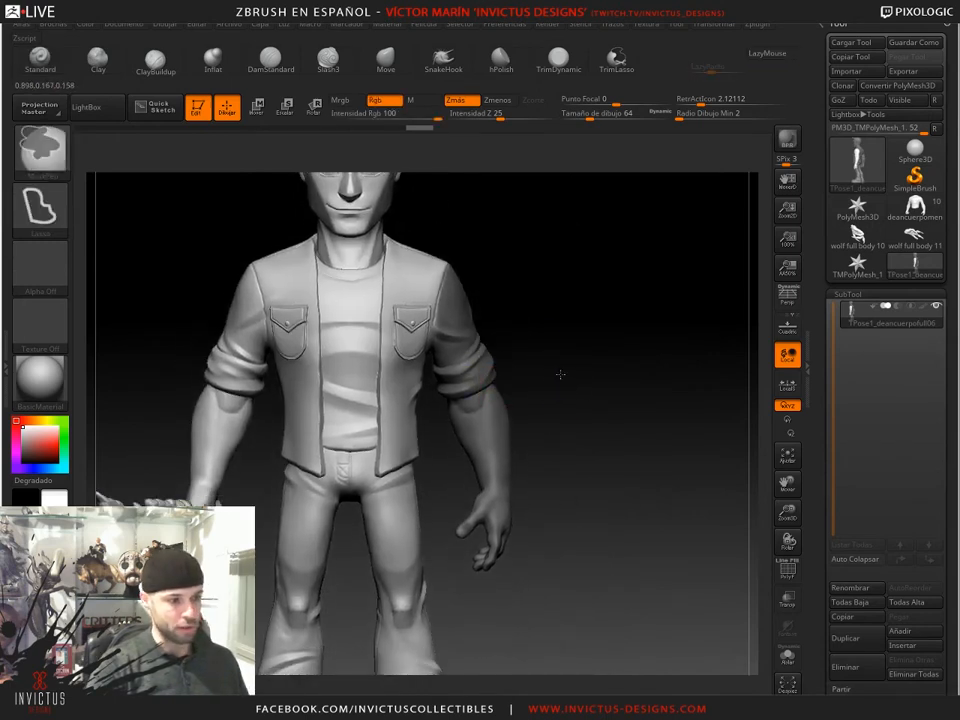
left_click(530, 284, "ctrl")
left_click_drag(530, 284, 570, 371, "alt")
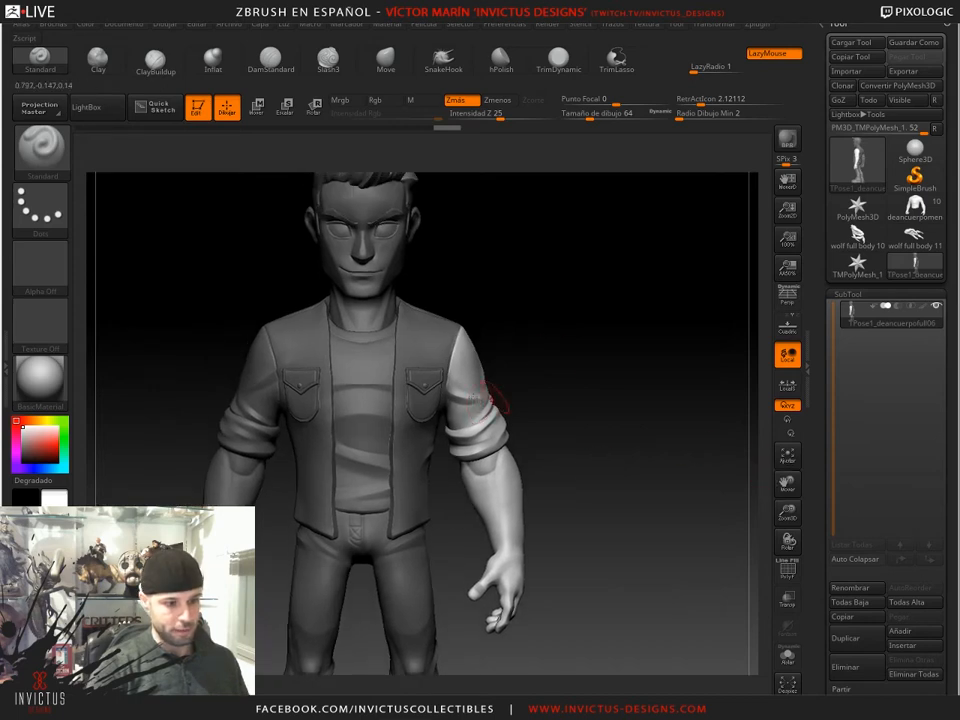
- Open the masking options and blur the arm mask to soften its edge at the shoulder
key("ctrl")
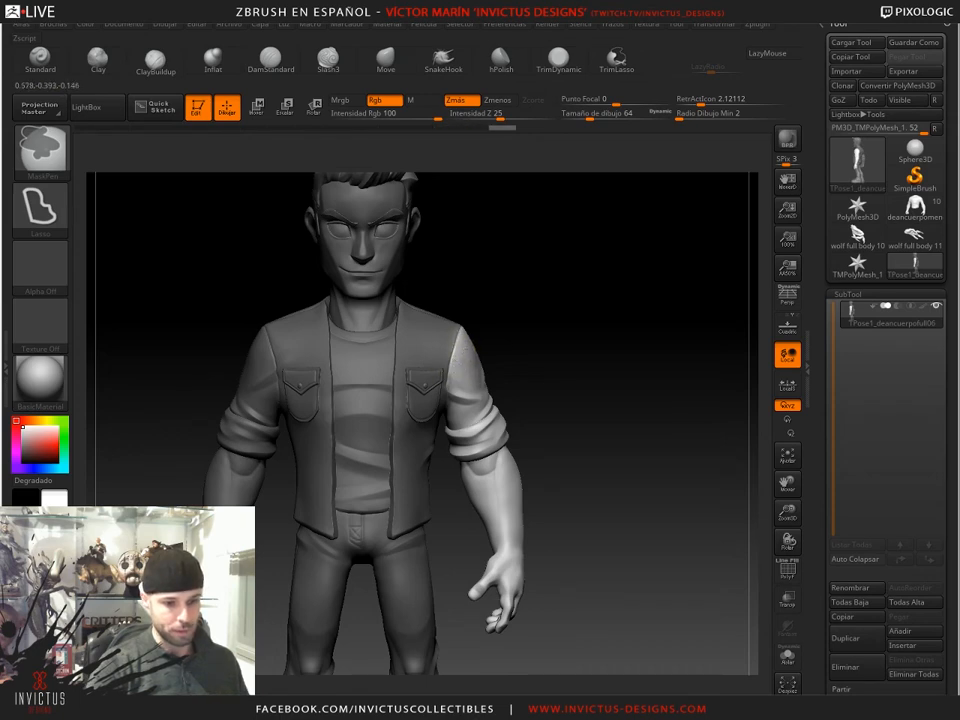
left_click_drag(949, 496, 938, 375)
left_click_drag(924, 557, 920, 540)
left_click(853, 504)
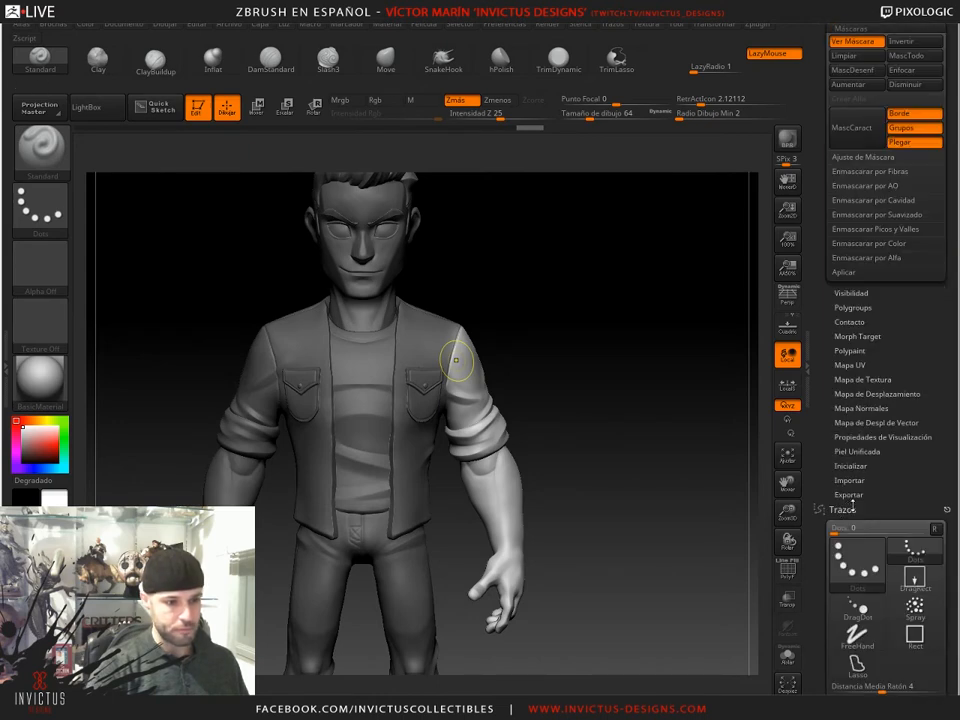
scroll(920, 327, "up", 2)
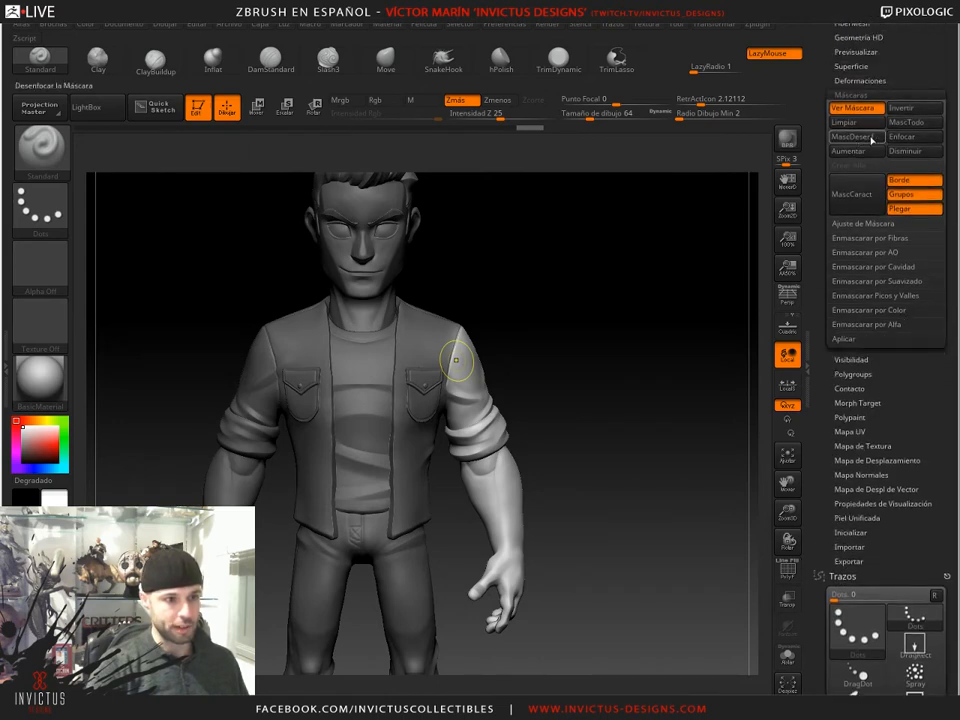
left_click(861, 142)
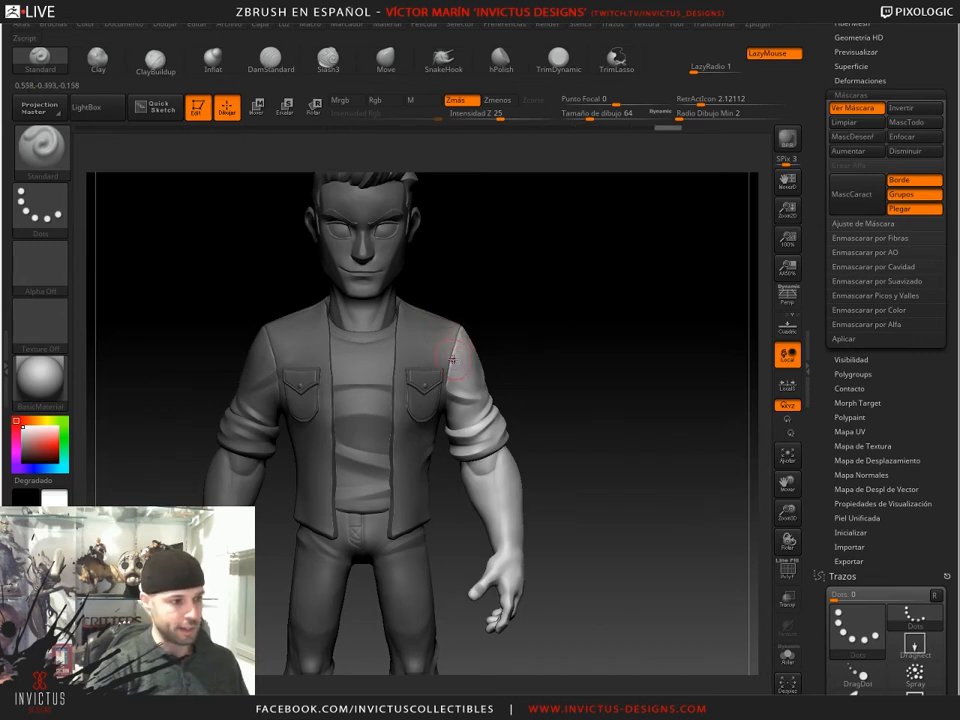
- Try moving the rotation gizmo to the shoulder, and undo back to the sharp-edged arm mask
key("r")
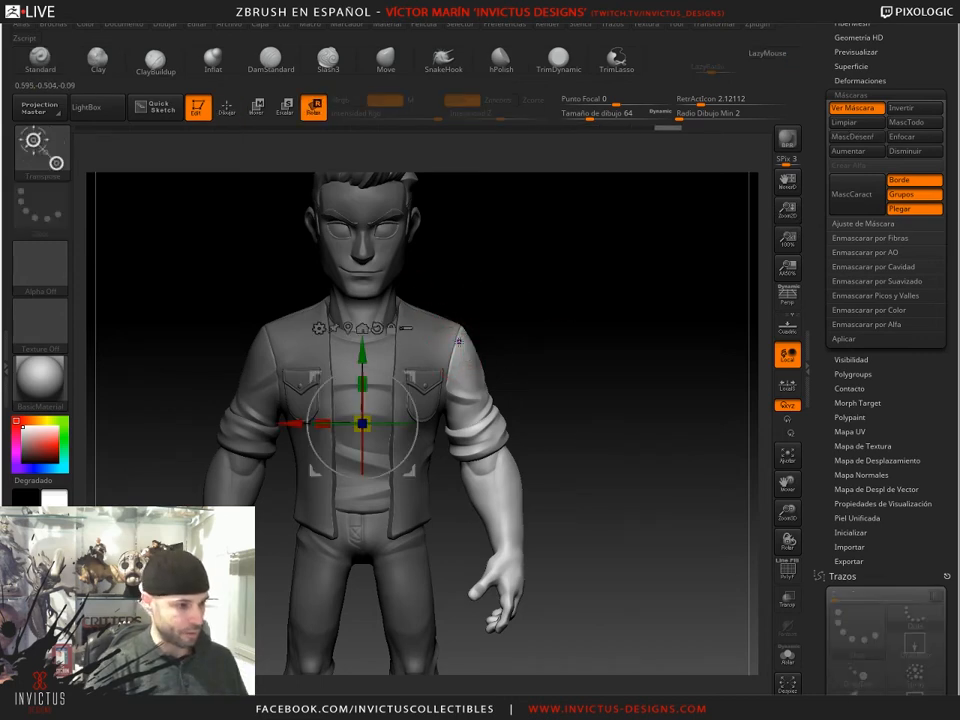
left_click_drag(406, 380, 498, 308, "alt")
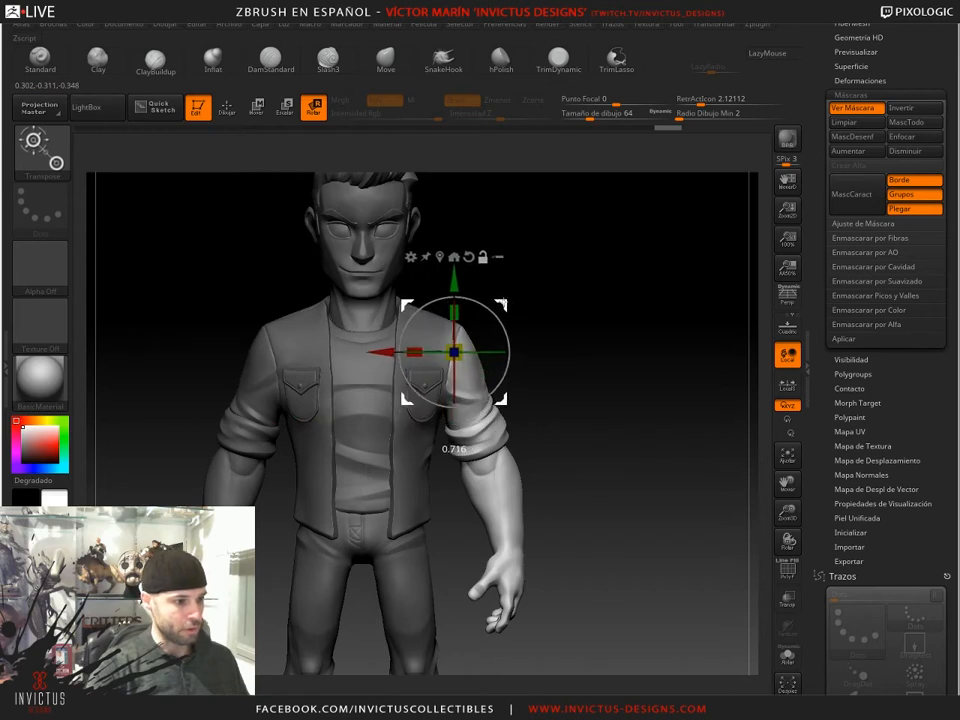
key("ctrl+z")
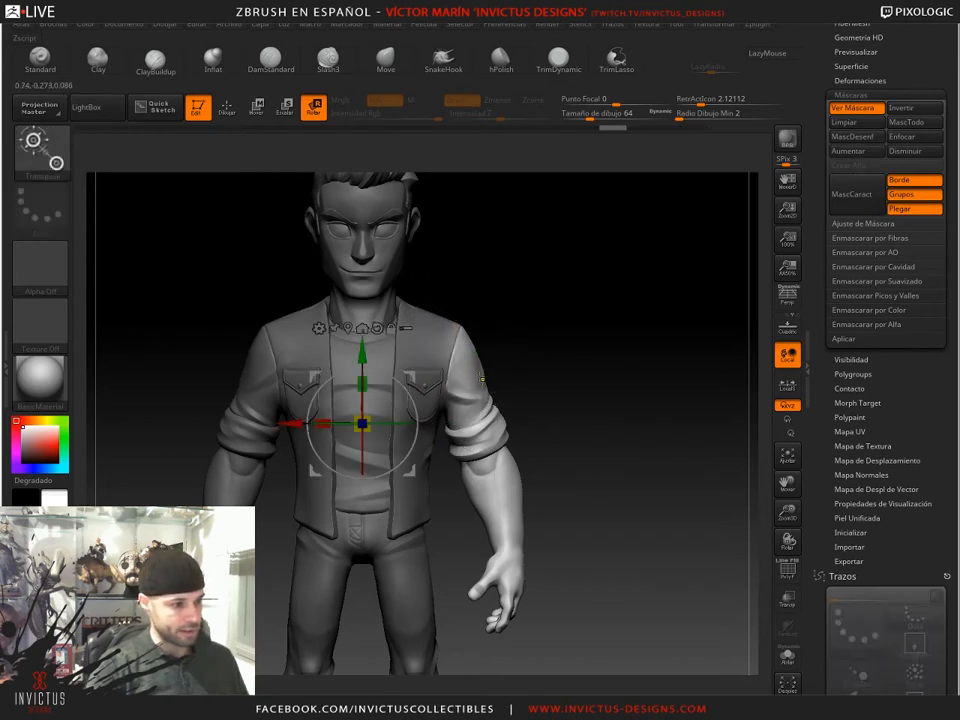
key("ctrl+z")
key("ctrl+z")
key("ctrl+z")
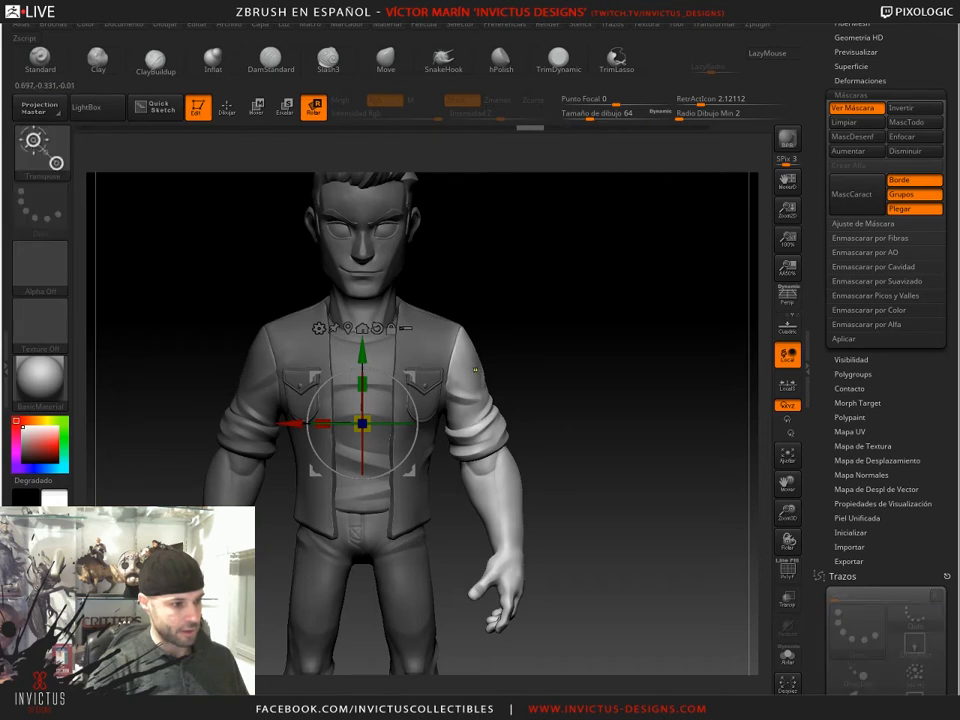
key("ctrl+z")
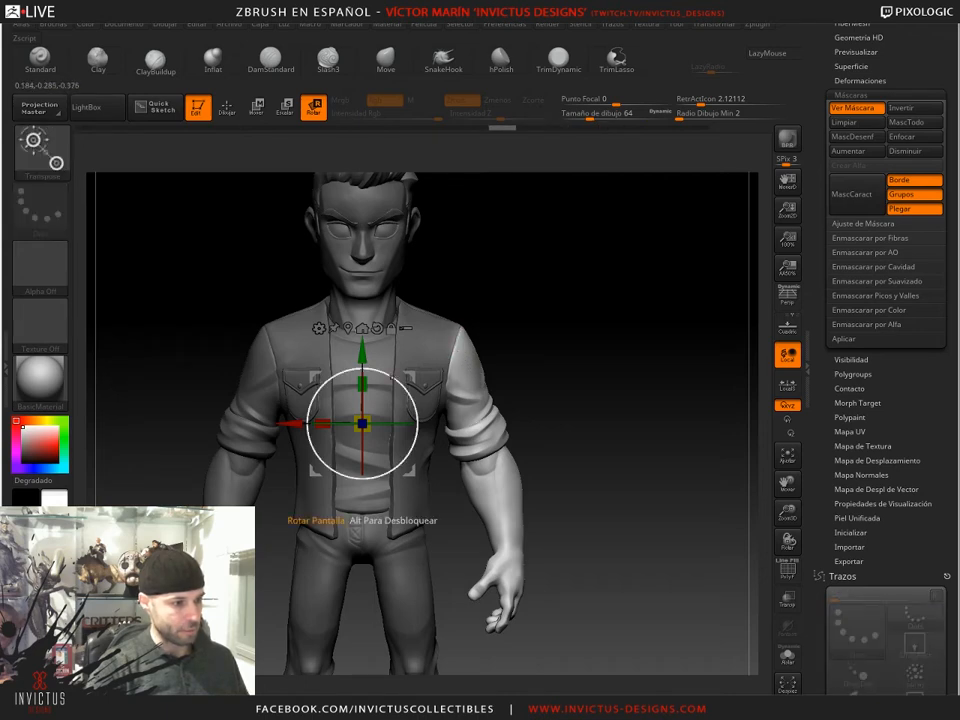
- Place the rotation gizmo at the shoulder joint, try swinging the arm outward, and undo the rotation
left_click_drag(406, 376, 494, 278, "alt")
left_click_drag(626, 371, 515, 352)
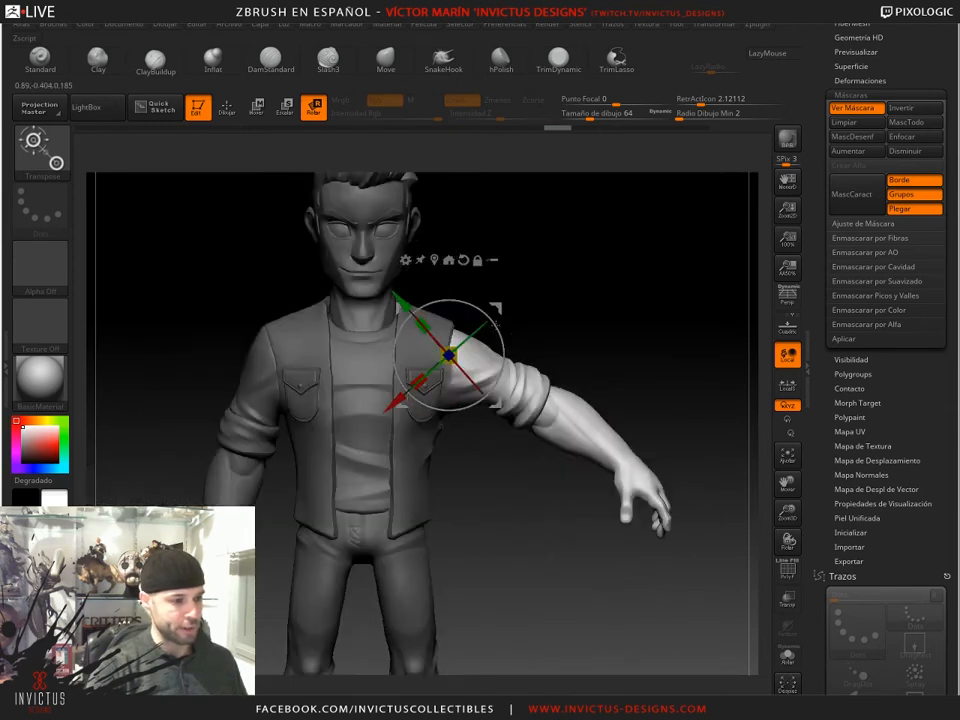
key("ctrl+z")
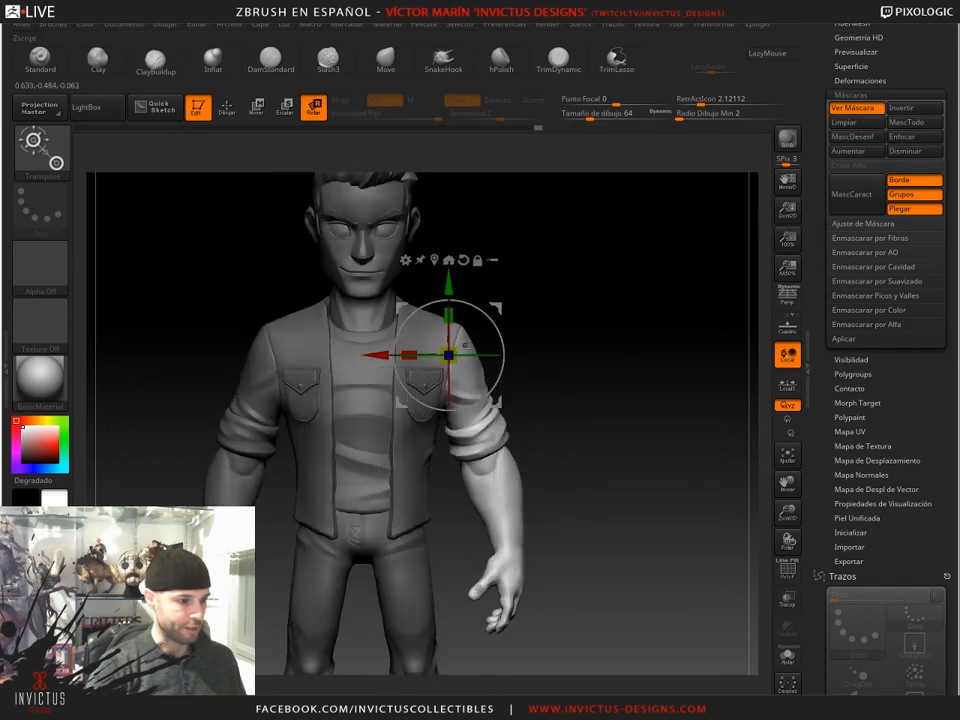
- Rotate the empty-handed arm at the shoulder in small turns so it hangs closer to the body and slightly backward
left_click_drag(493, 327, 503, 321)
left_click_drag(610, 335, 598, 386)
left_click_drag(504, 371, 499, 382)
left_click_drag(602, 441, 522, 358)
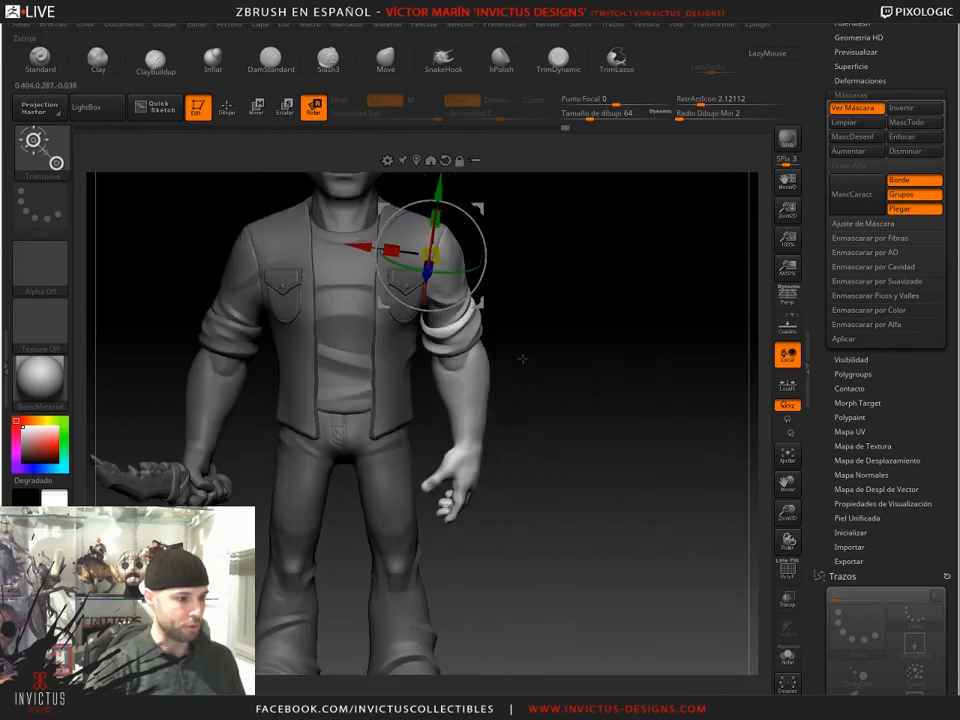
left_click_drag(477, 283, 479, 285)
left_click_drag(582, 463, 520, 466)
left_click_drag(603, 429, 670, 434)
- Isolate the empty hand at the wrist with an inverted lasso mask, and blur the mask's edge
left_click_drag(527, 476, 455, 315, "alt")
left_click_drag(579, 437, 604, 385, "alt")
left_click_drag(588, 398, 577, 534, "alt")
mouse_move(513, 404)
left_mouse_down("ctrl")
mouse_move(452, 389)
mouse_move(419, 416)
mouse_move(499, 512)
mouse_move(564, 436)
left_mouse_up("ctrl")
mouse_move(602, 475)
left_mouse_down()
mouse_move(480, 477)
mouse_move(600, 470)
mouse_move(565, 420)
mouse_move(600, 465)
mouse_move(577, 439)
left_mouse_up()
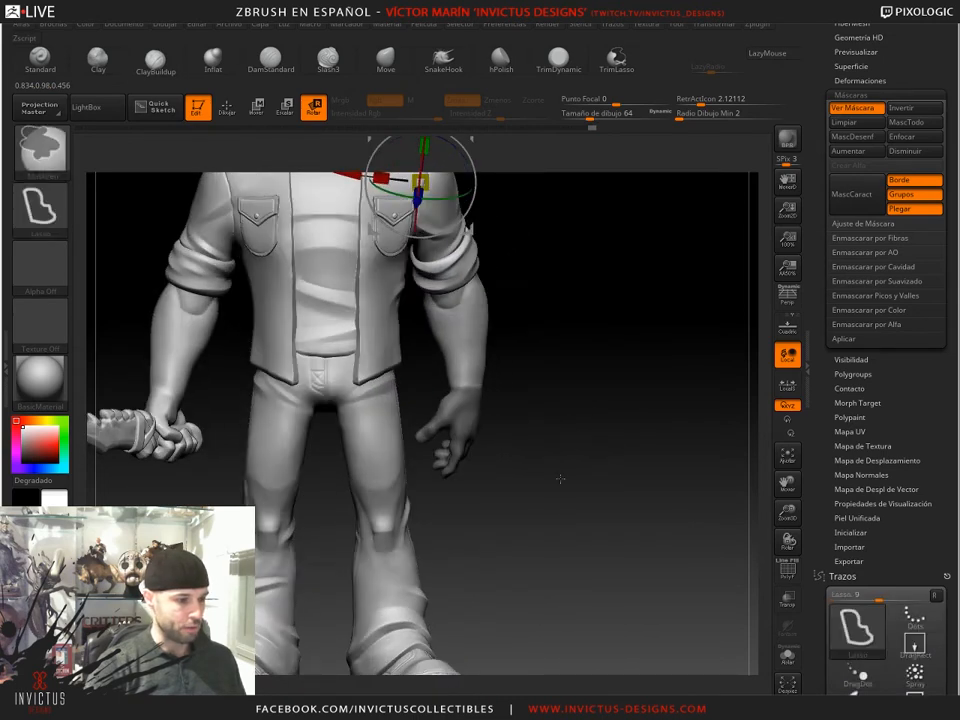
left_click(577, 439, "ctrl")
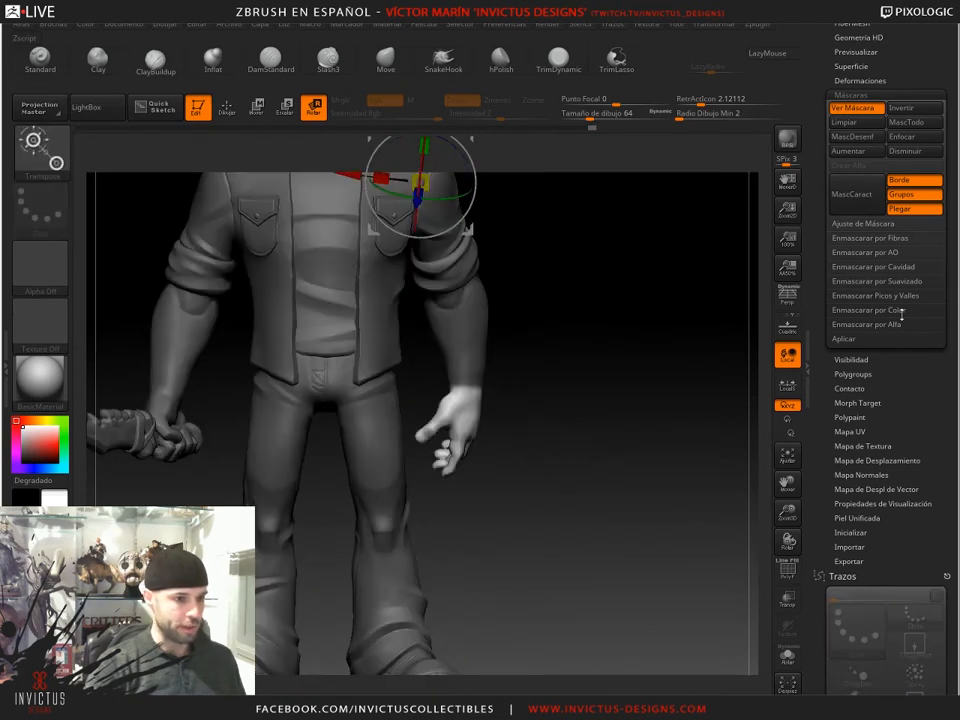
left_click(855, 142)
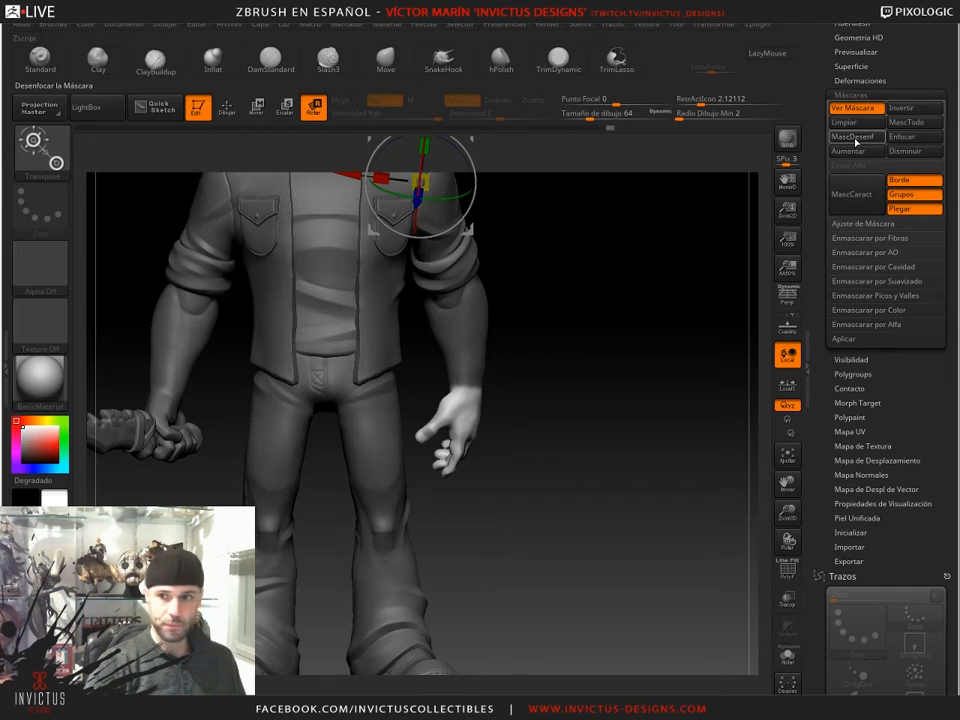
left_click(855, 142)
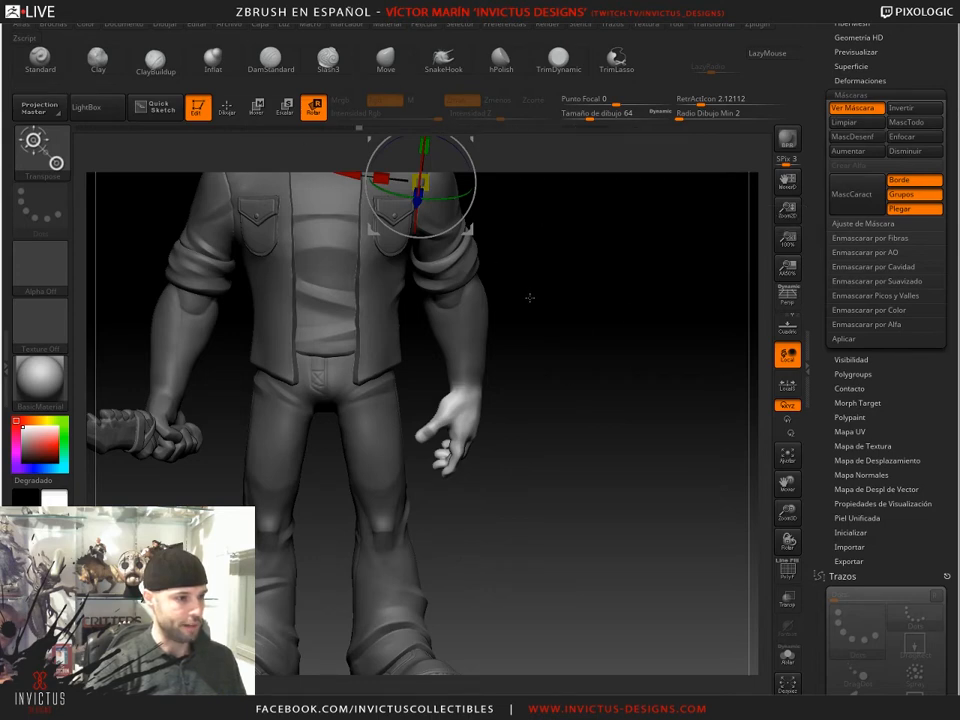
- Place the gizmo at the wrist aligned with the hand, and twist the empty hand around the forearm axis
left_click_drag(583, 315, 579, 358, "alt")
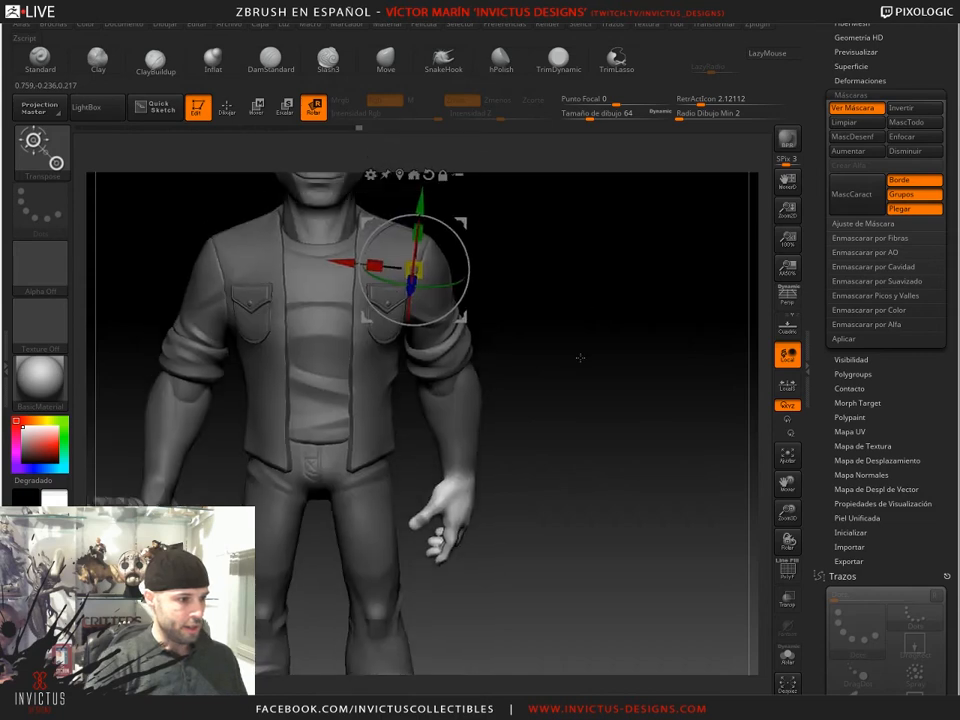
left_click_drag(577, 269, 568, 310, "alt")
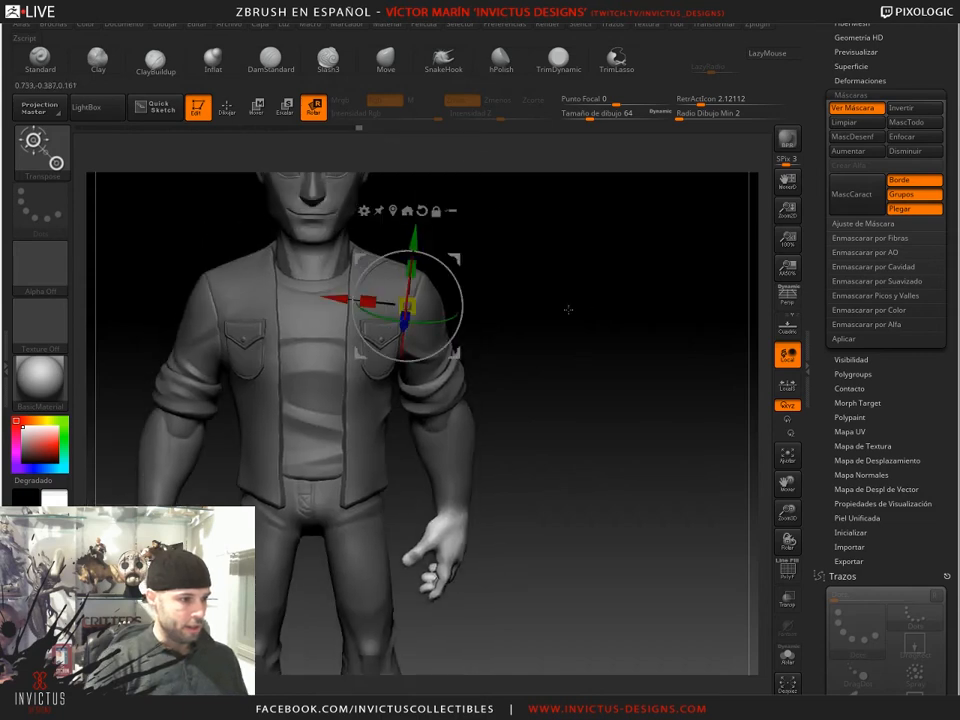
left_click(444, 517)
left_click_drag(540, 480, 528, 396, "alt")
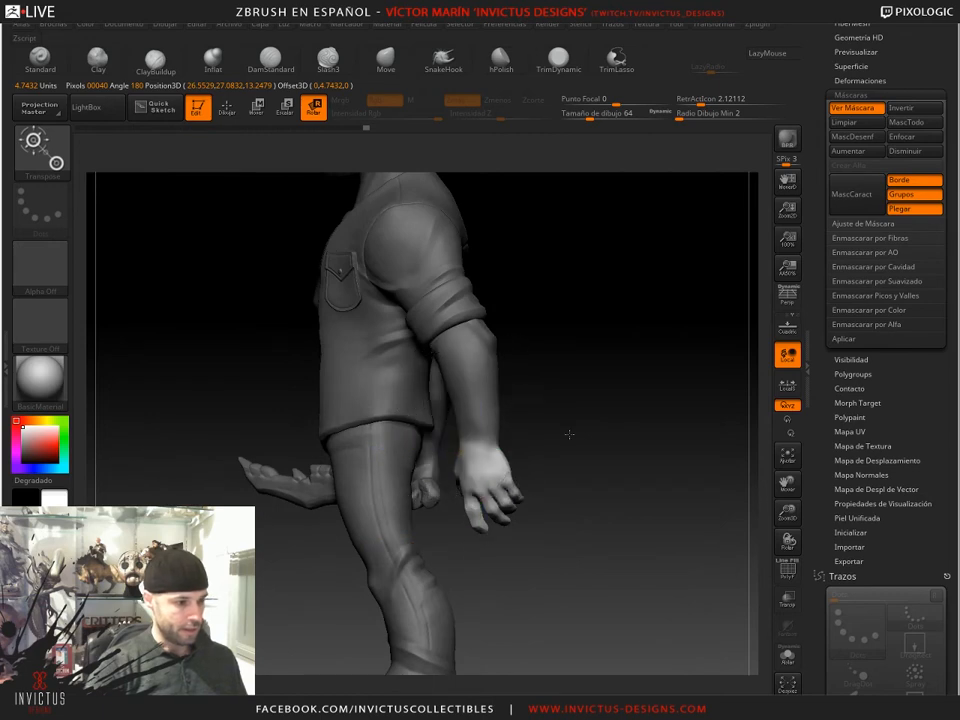
left_click_drag(568, 433, 638, 434)
left_click_drag(478, 505, 455, 505)
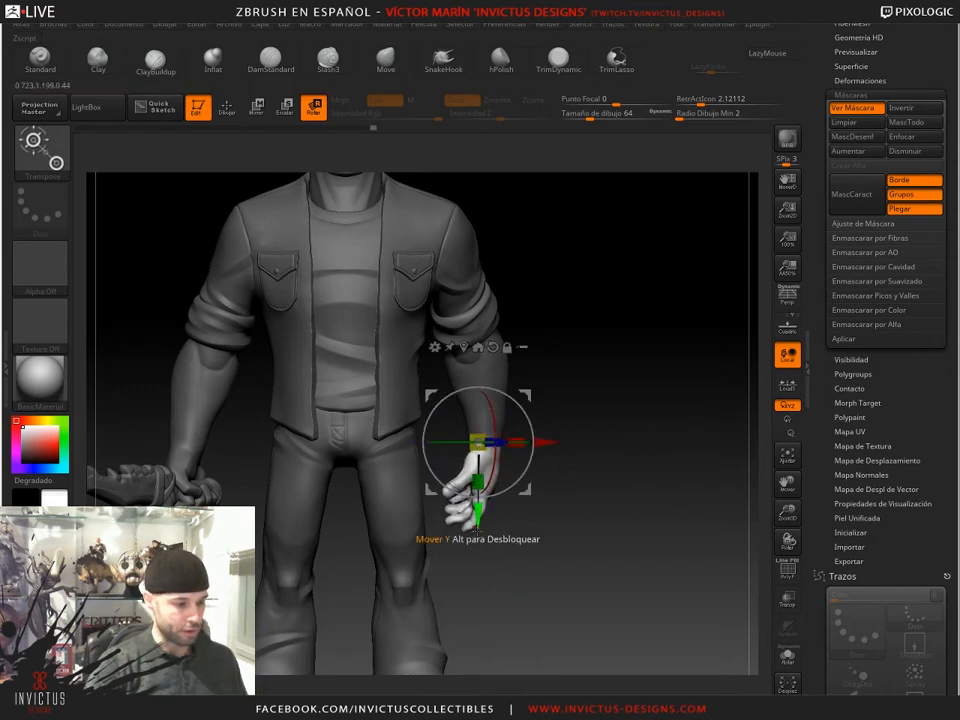
mouse_move(583, 420)
left_mouse_down()
mouse_move(600, 439)
mouse_move(588, 430)
left_mouse_up()
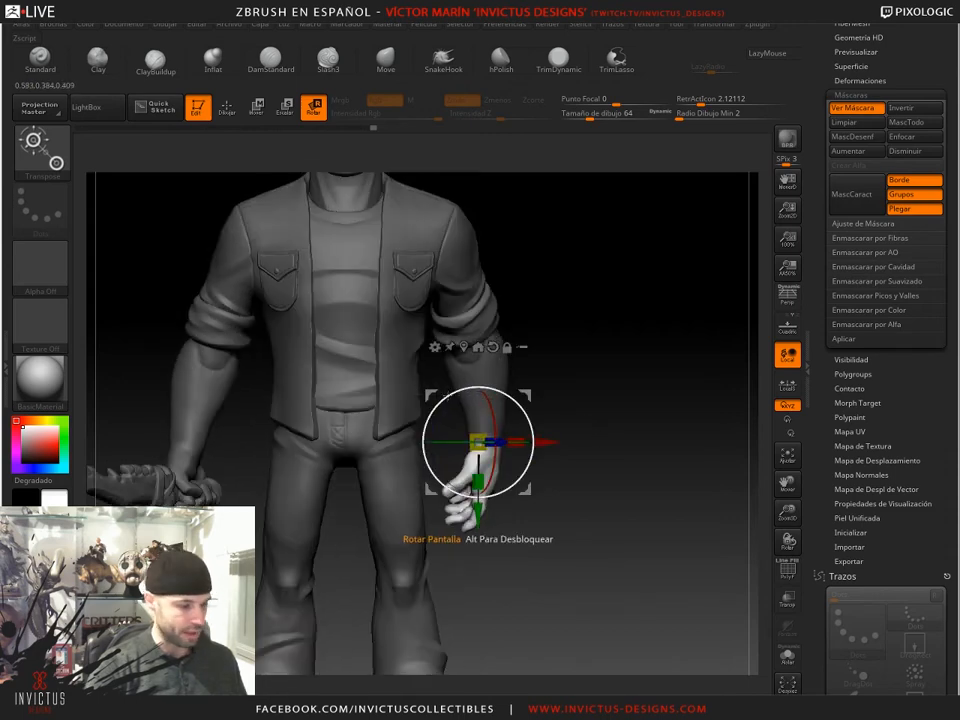
- Try further rotations of the empty hand at the wrist with the gizmo and undo them
left_click_drag(478, 505, 441, 403)
key("ctrl+z")
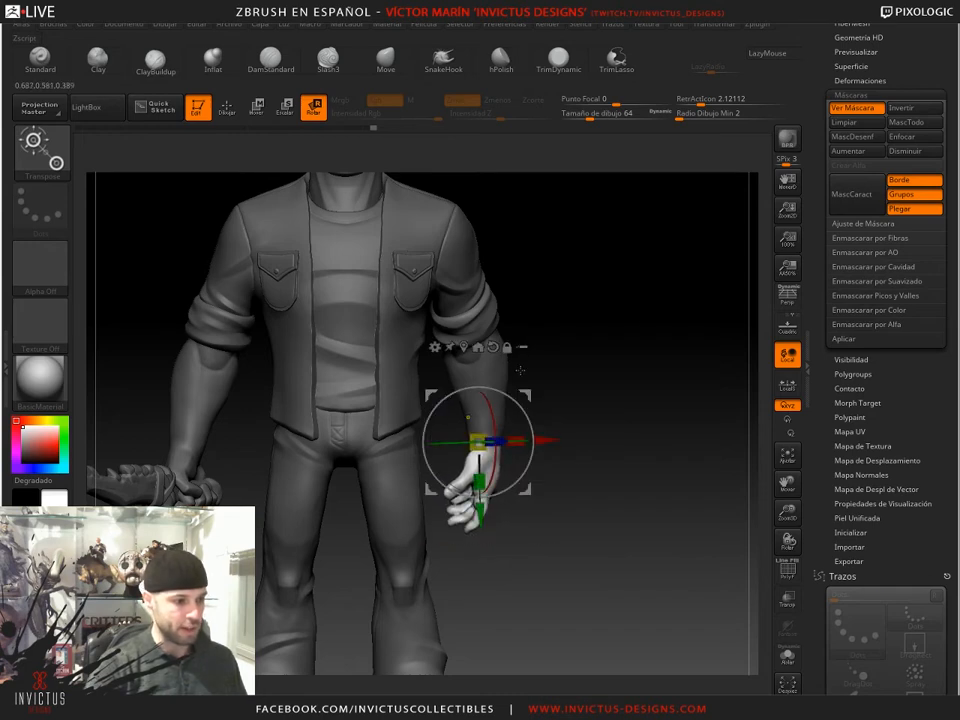
mouse_move(450, 448)
left_mouse_down()
mouse_move(435, 446)
mouse_move(442, 427)
mouse_move(441, 436)
left_mouse_up()
left_click_drag(692, 486, 652, 505)
left_click_drag(586, 472, 610, 471)
left_click_drag(470, 447, 583, 450)
left_click_drag(622, 530, 576, 549)
key("ctrl+z")
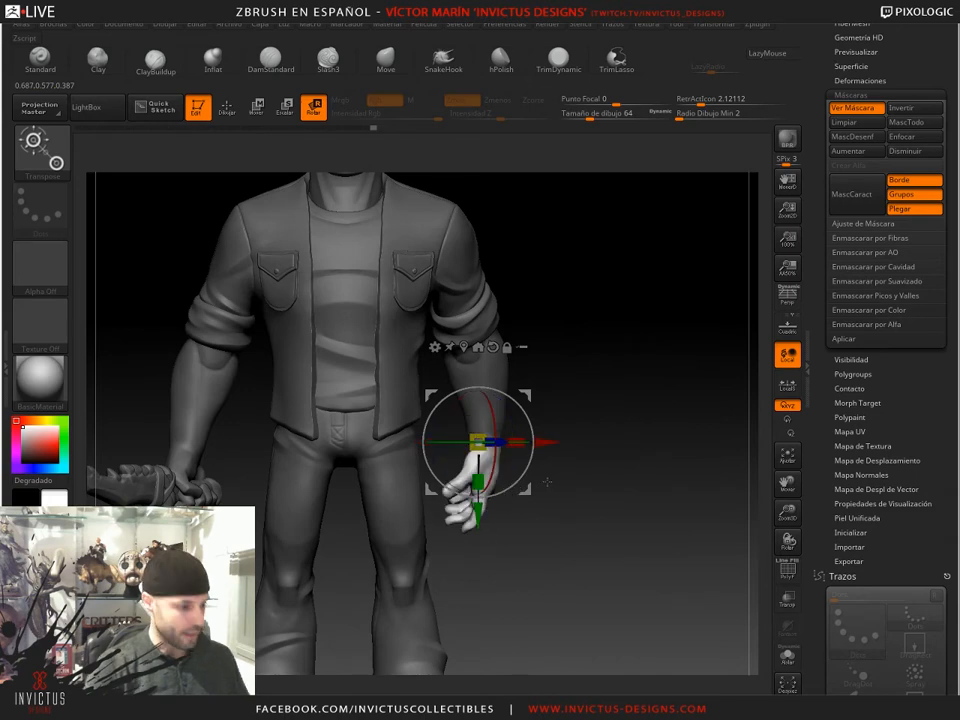
- Leave rotation mode and clear the mask from the combined mesh
key("q")
left_click_drag(606, 467, 521, 418)
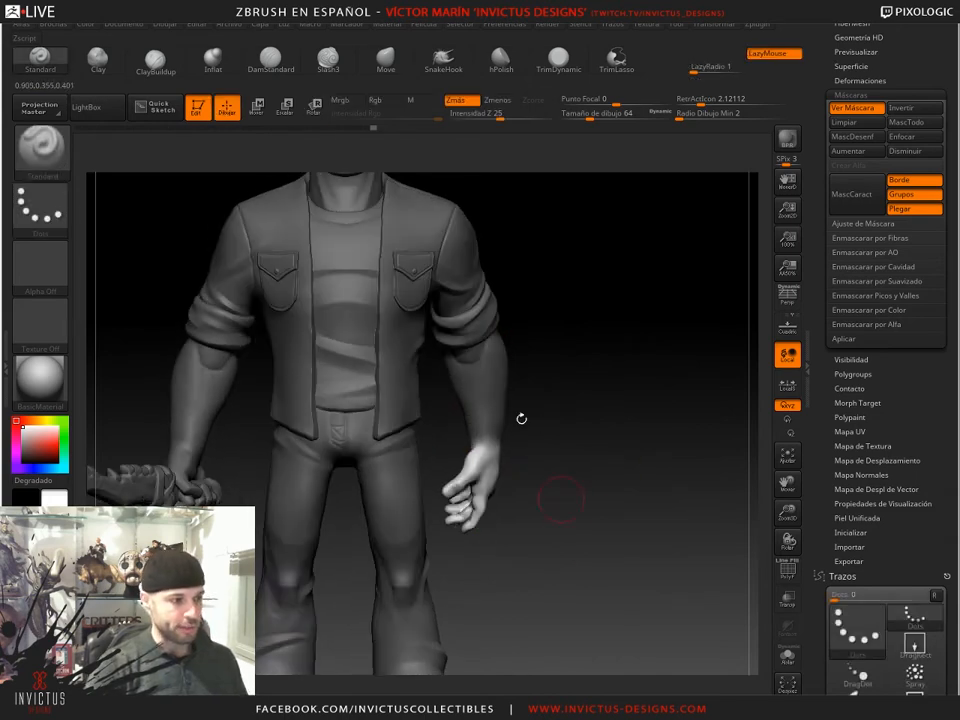
left_click_drag(553, 523, 606, 495, "alt")
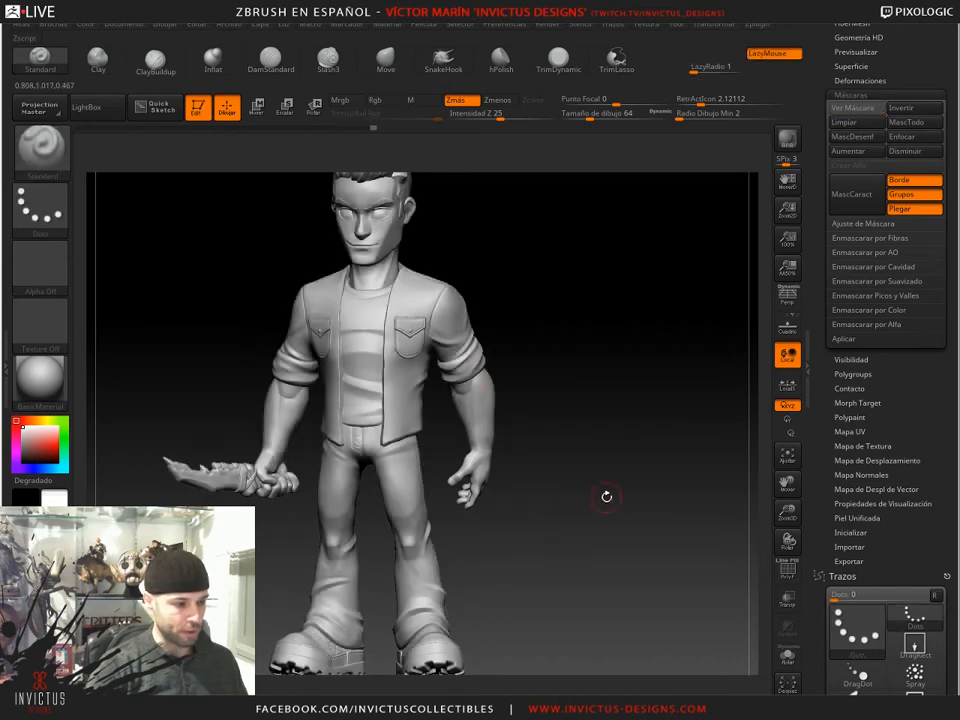
left_click_drag(600, 400, 583, 411, "shift")
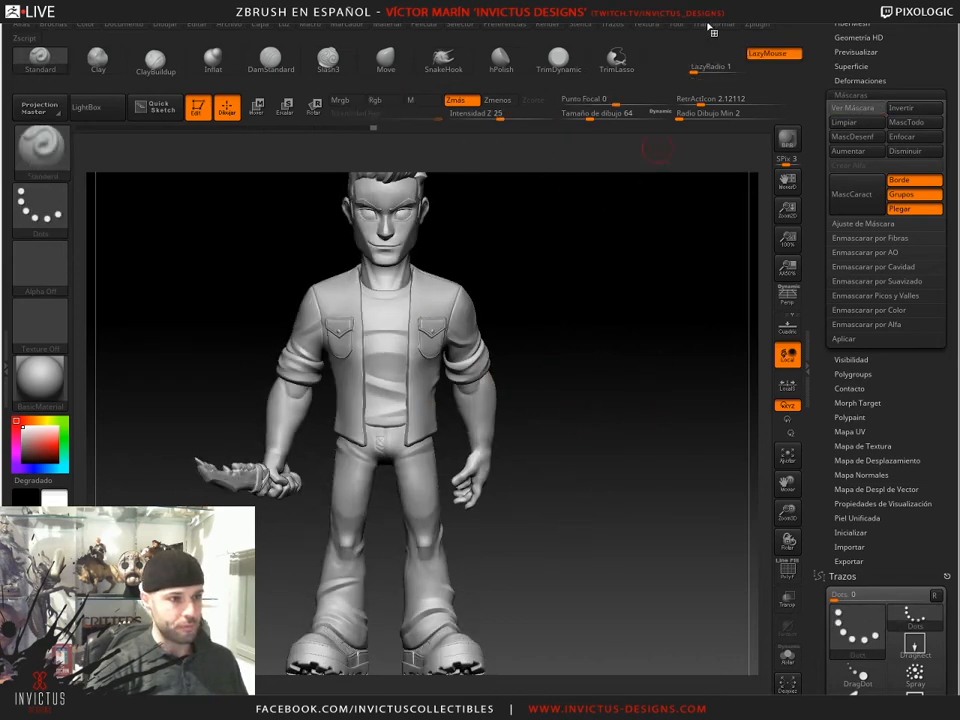
- Transfer the pose from the combined mesh back to the original subtools with Transpose Master's TPose|SubT
left_click(710, 24)
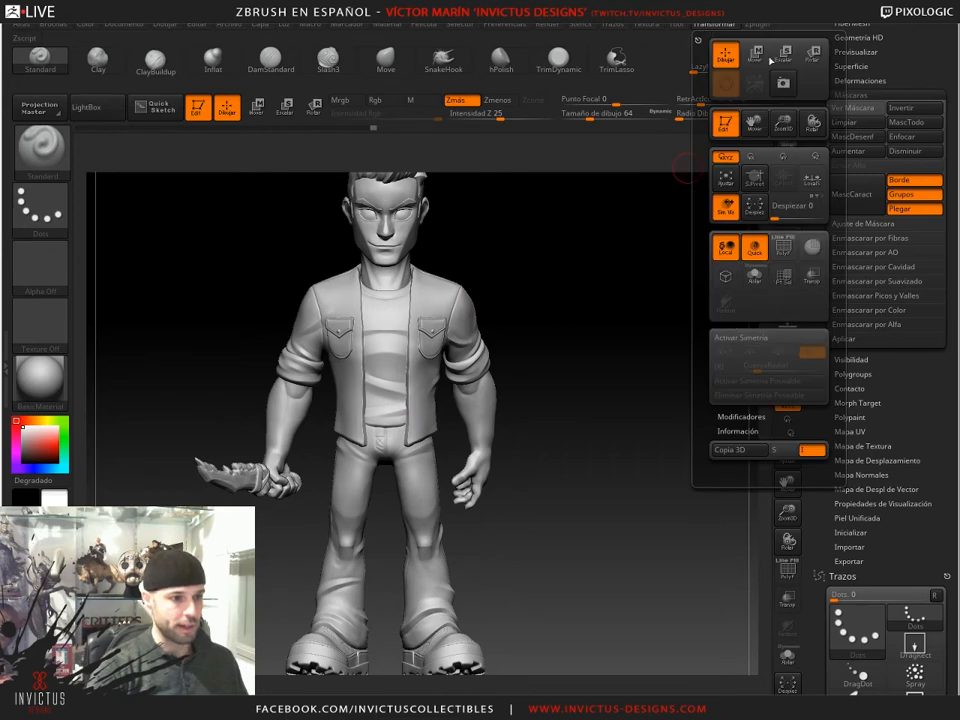
left_click(724, 25)
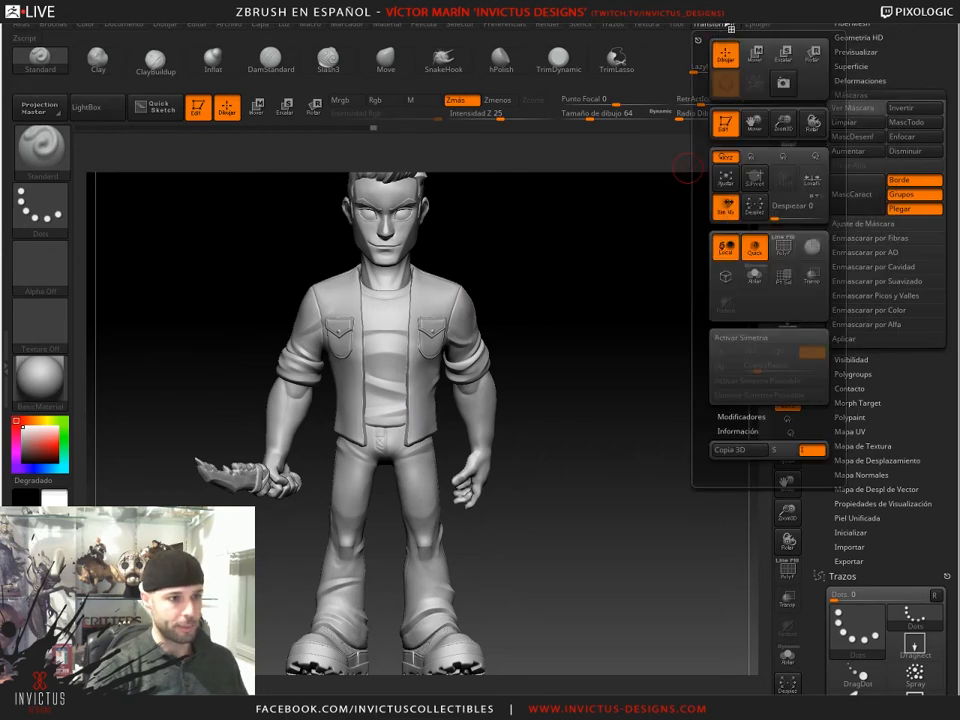
left_click_drag(549, 497, 548, 403)
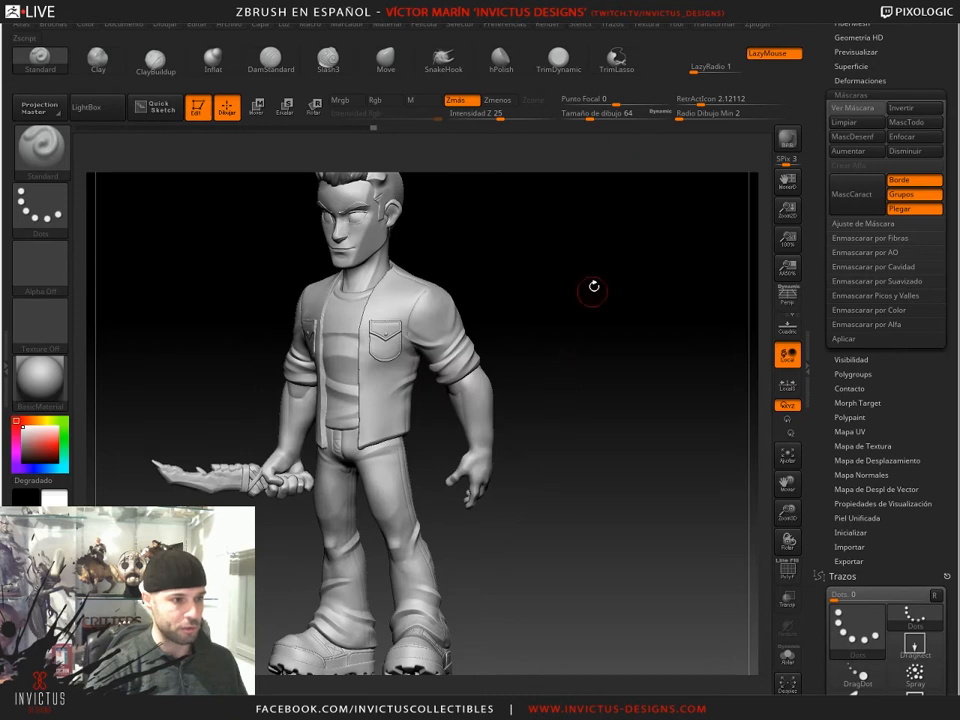
left_click_drag(593, 287, 615, 281)
left_click(757, 23)
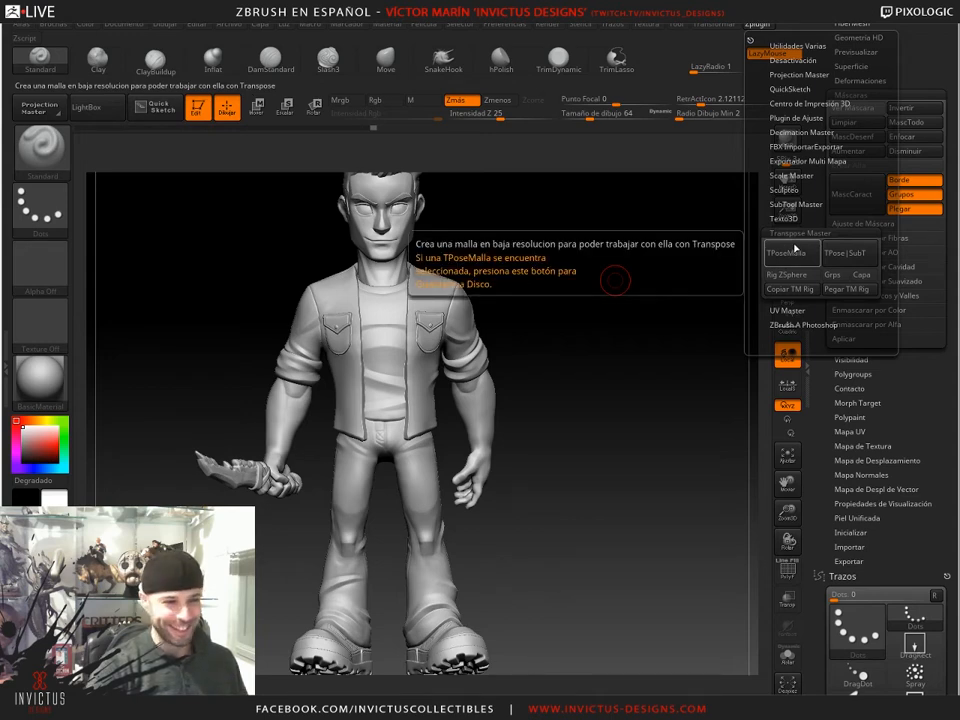
left_click(847, 255)
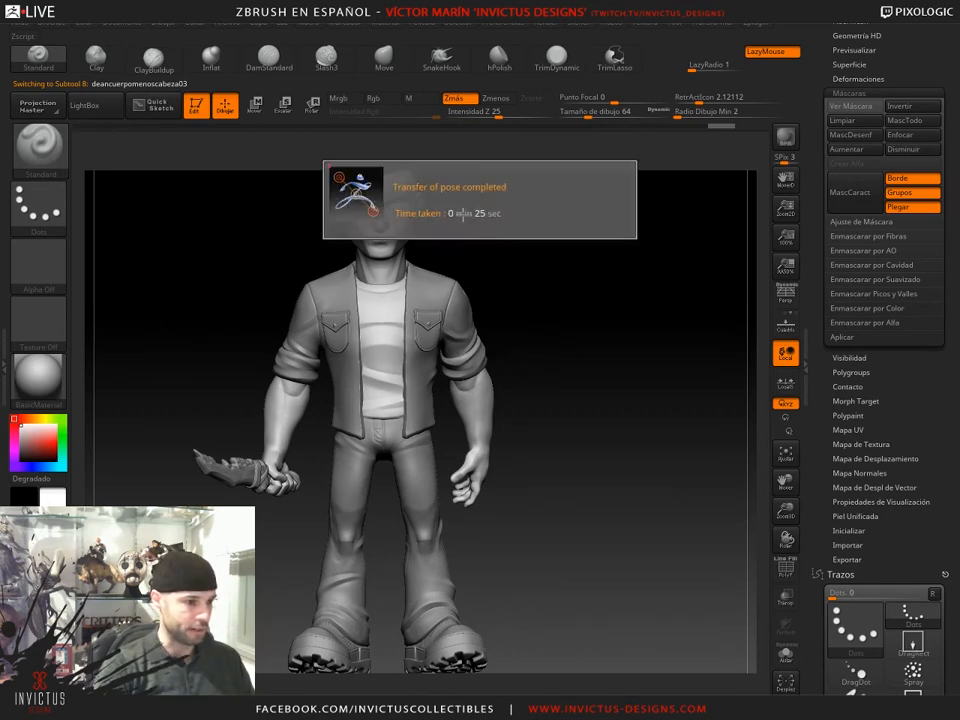
- Examine the posed character from several angles and locate the TPose mesh among the loaded tools
left_click_drag(579, 394, 619, 396)
left_click_drag(819, 169, 925, 226)
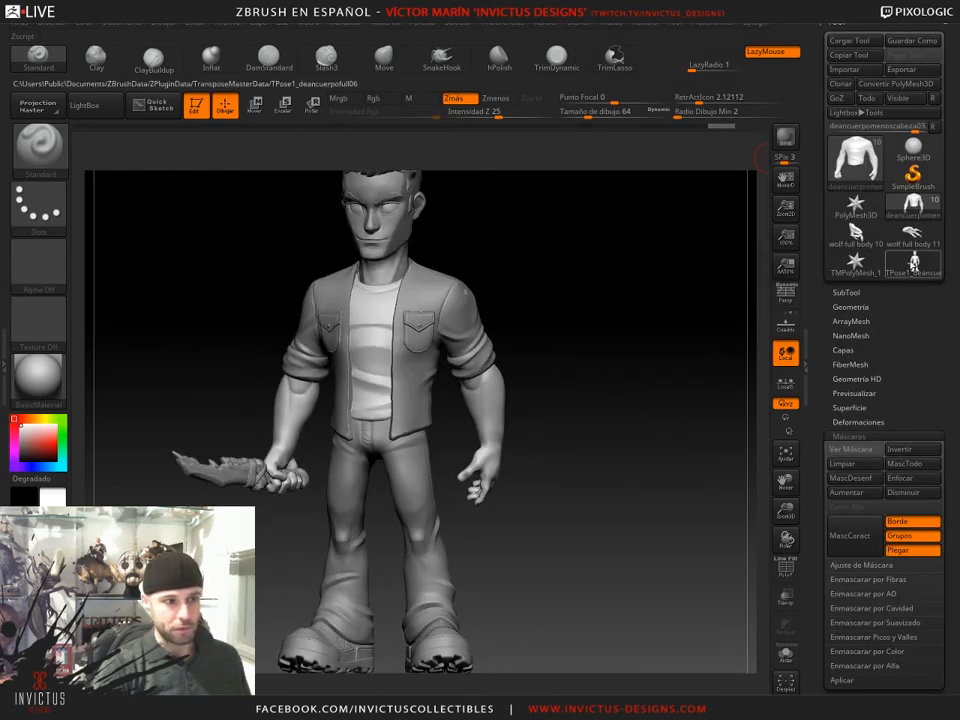
mouse_move(913, 262)
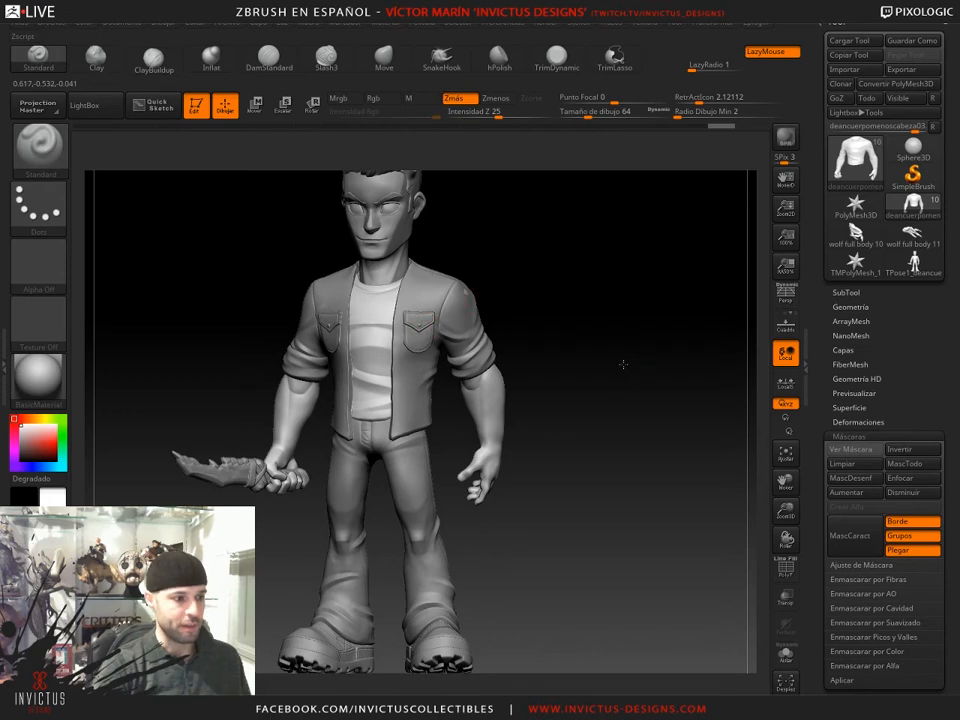
left_click_drag(623, 364, 648, 366, "shift")
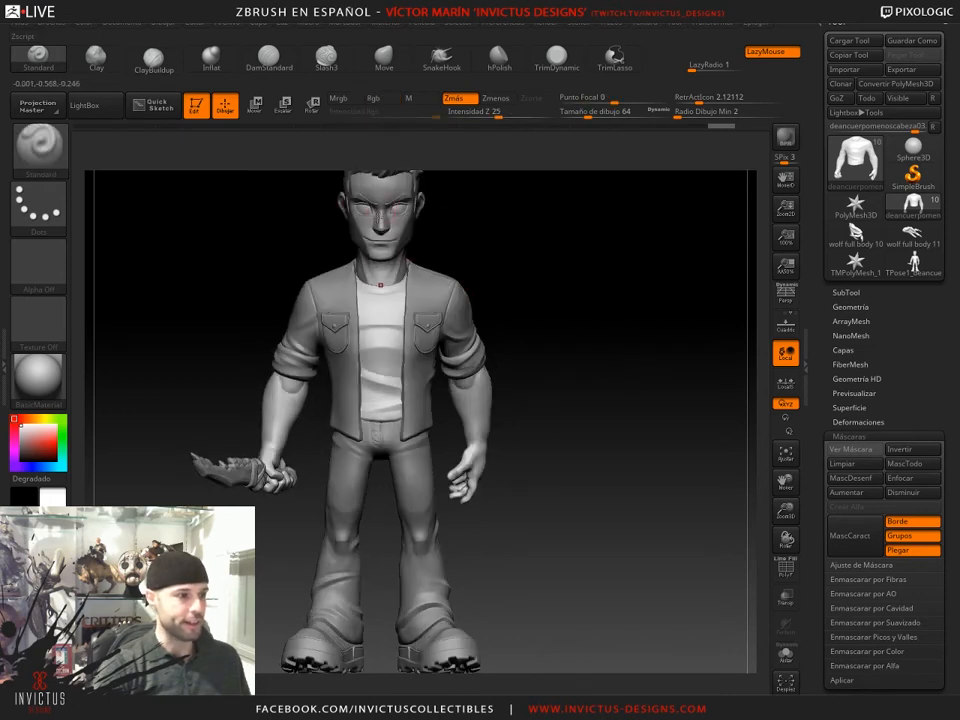
mouse_move(583, 349)
left_mouse_down()
mouse_move(583, 364)
mouse_move(605, 363)
mouse_move(529, 409)
mouse_move(491, 236)
mouse_move(516, 321)
mouse_move(472, 397)
left_mouse_up()
left_click_drag(544, 343, 430, 372)
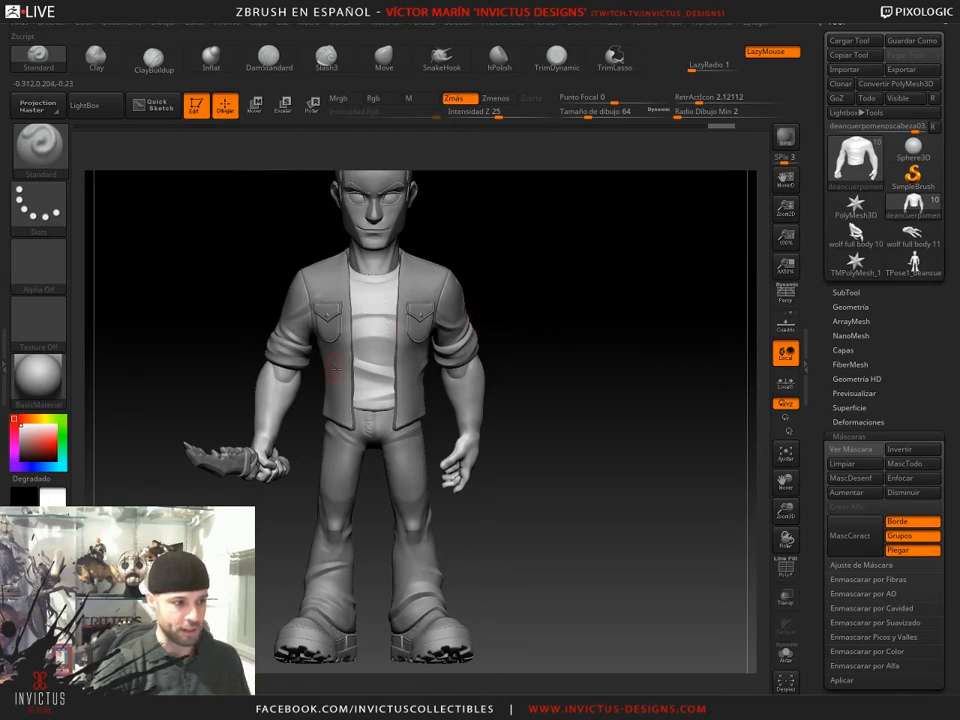
mouse_move(568, 433)
left_mouse_down()
mouse_move(437, 330)
mouse_move(458, 374)
left_mouse_up()
left_click_drag(591, 463, 862, 321)
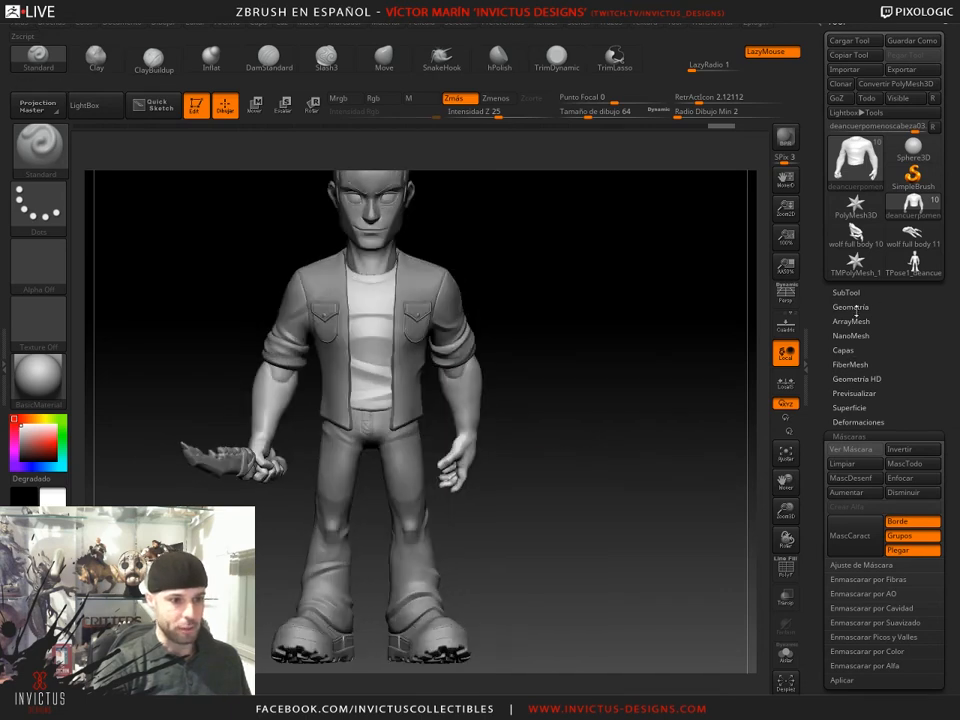
- Isolate the empty hand of the body subtool at the wrist with a rectangular visibility selection
left_click(852, 308)
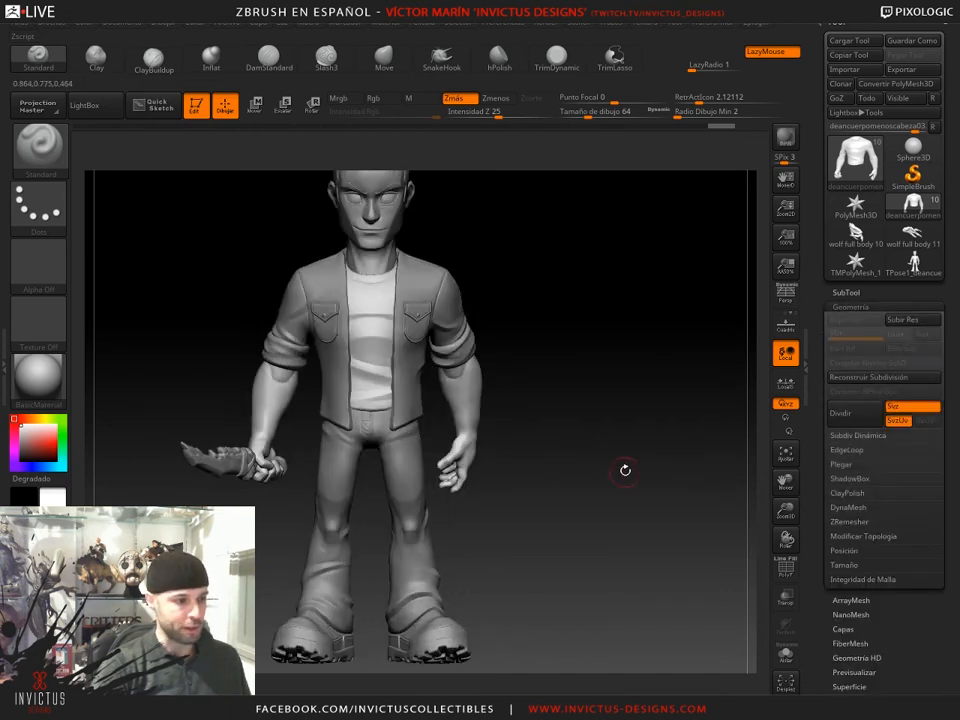
mouse_move(563, 493)
left_mouse_down()
mouse_move(544, 407)
mouse_move(549, 437)
mouse_move(563, 448)
mouse_move(540, 446)
left_mouse_up()
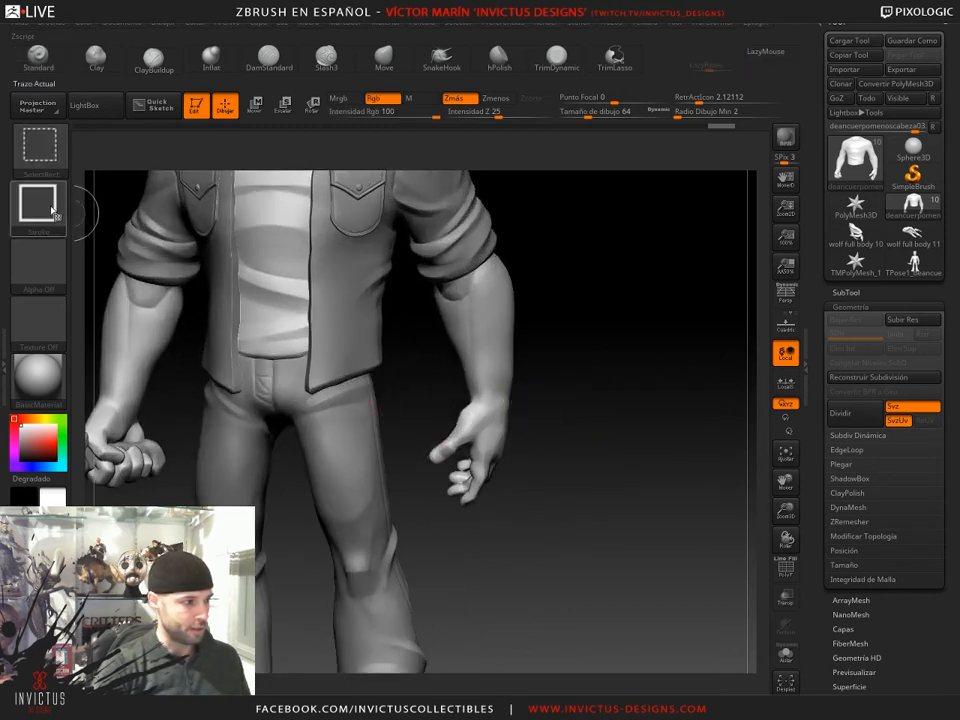
mouse_move(411, 515)
left_mouse_down("ctrl+shift")
mouse_move(480, 480)
mouse_move(530, 400)
mouse_move(575, 456)
mouse_move(525, 460)
left_mouse_up("ctrl+shift")
scroll(905, 543, "down", 5)
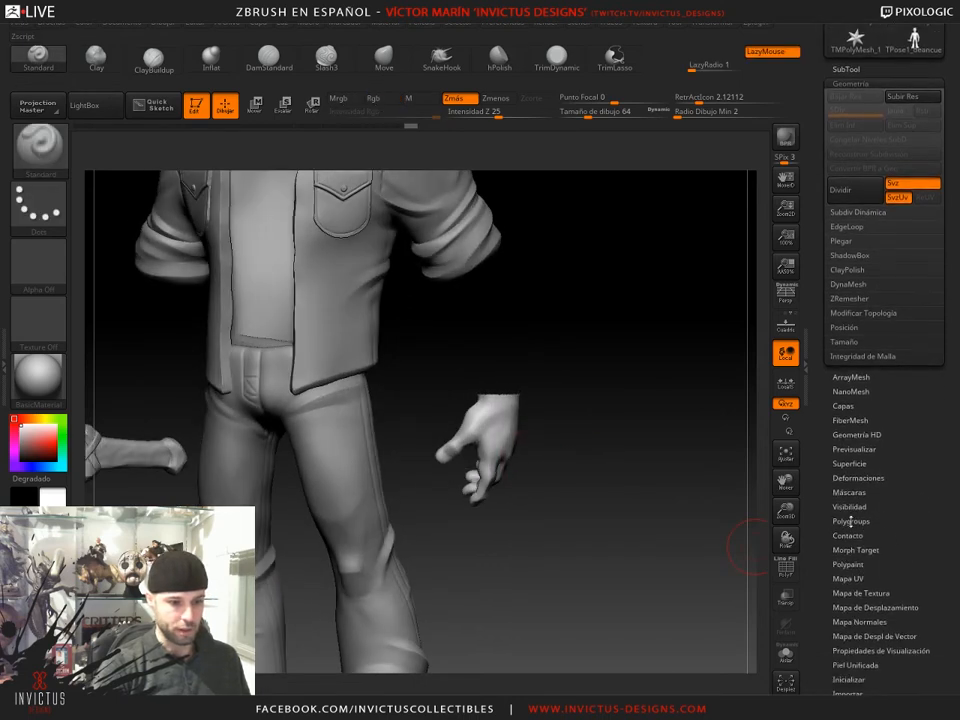
- Assign the isolated hand to its own polygroup, and show the whole body subtool with PolyFrame on
left_click(851, 521)
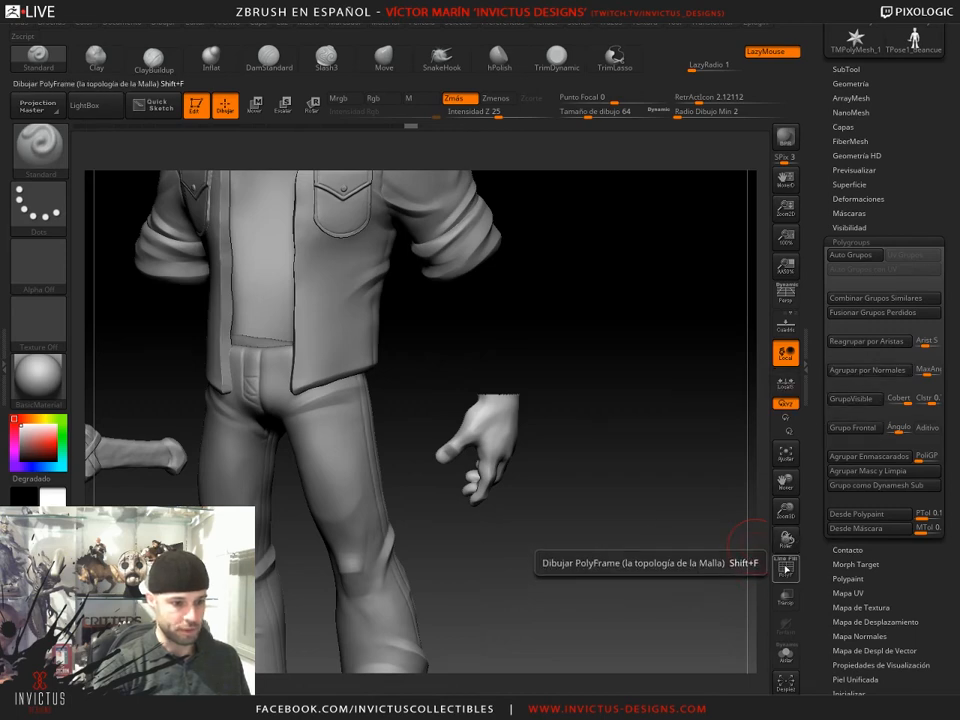
left_click(786, 568)
mouse_move(588, 517)
left_mouse_down()
mouse_move(606, 510)
mouse_move(561, 497)
mouse_move(587, 466)
mouse_move(570, 478)
mouse_move(646, 512)
mouse_move(560, 442)
mouse_move(605, 514)
mouse_move(575, 500)
mouse_move(647, 501)
mouse_move(728, 330)
left_mouse_up()
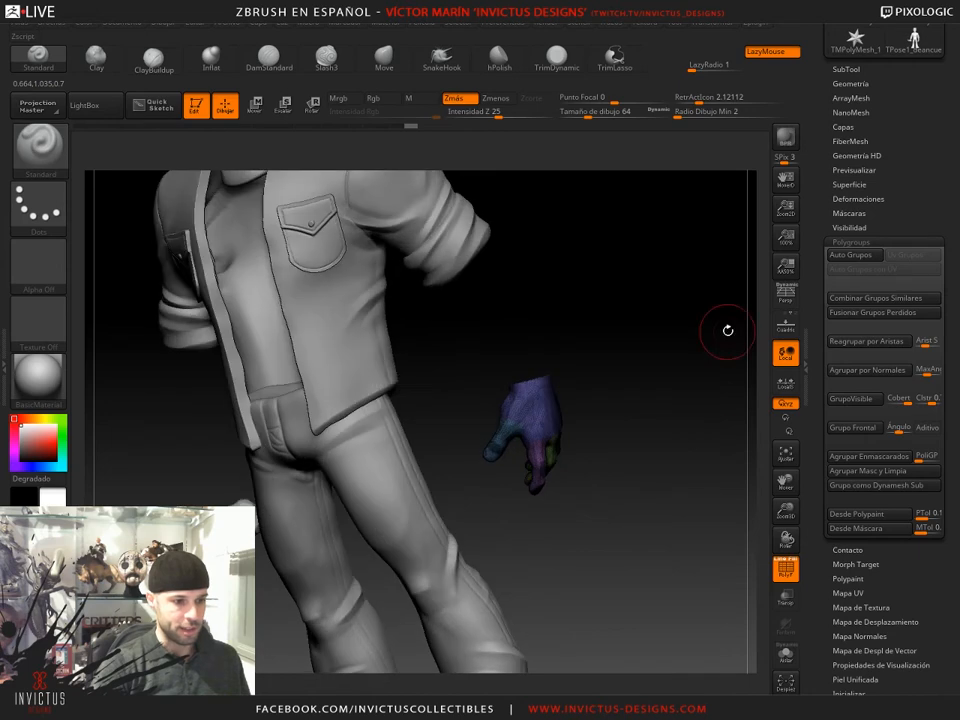
left_click(855, 399)
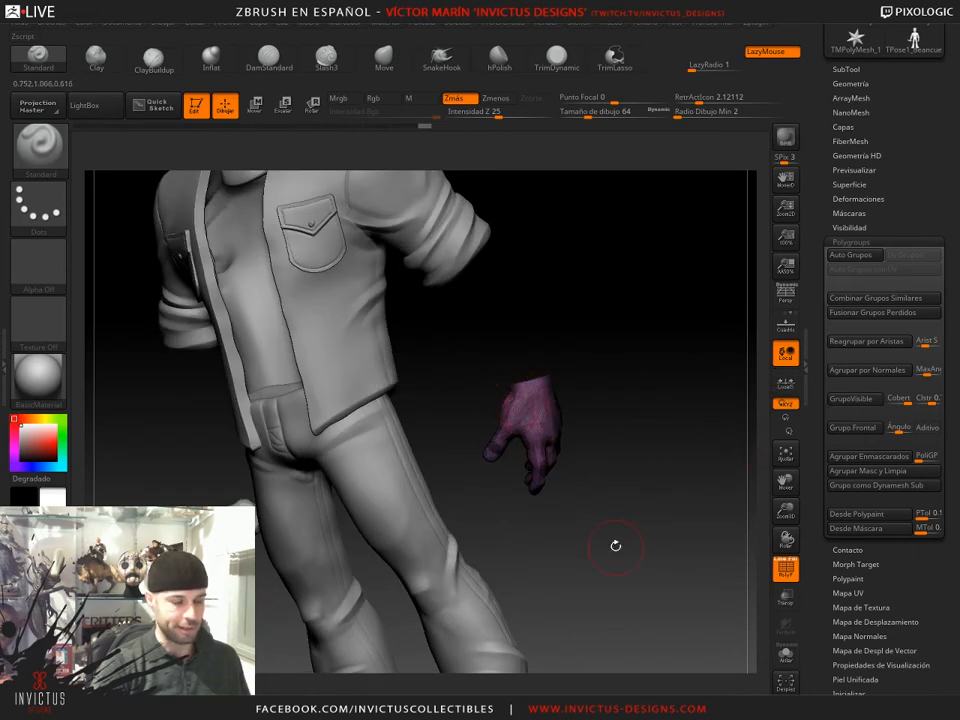
left_click(786, 568)
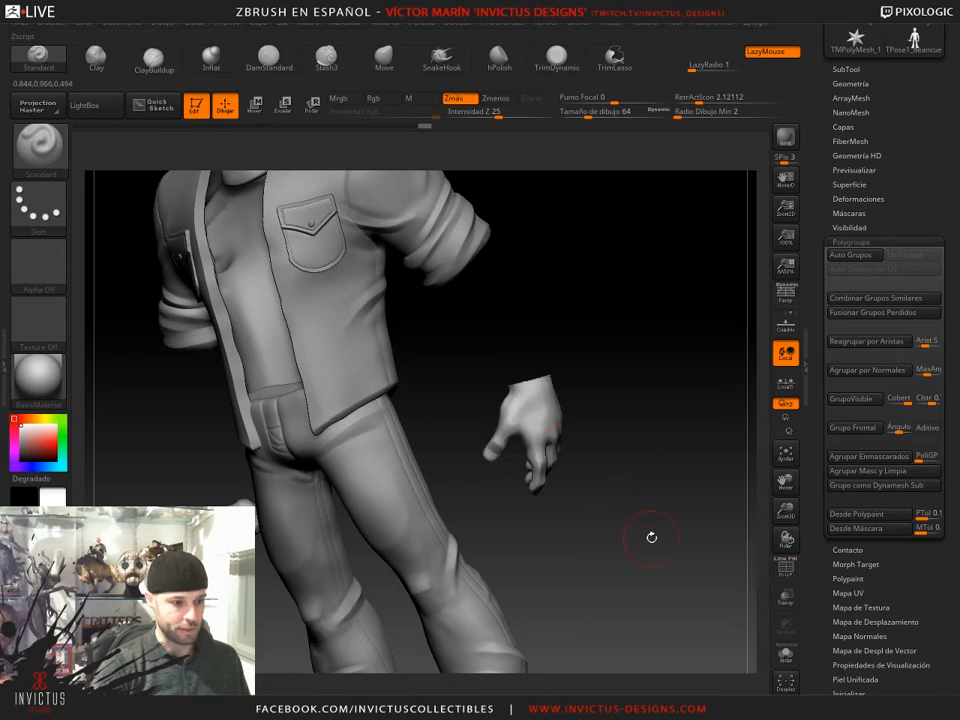
left_click_drag(651, 537, 750, 581)
left_click(786, 568)
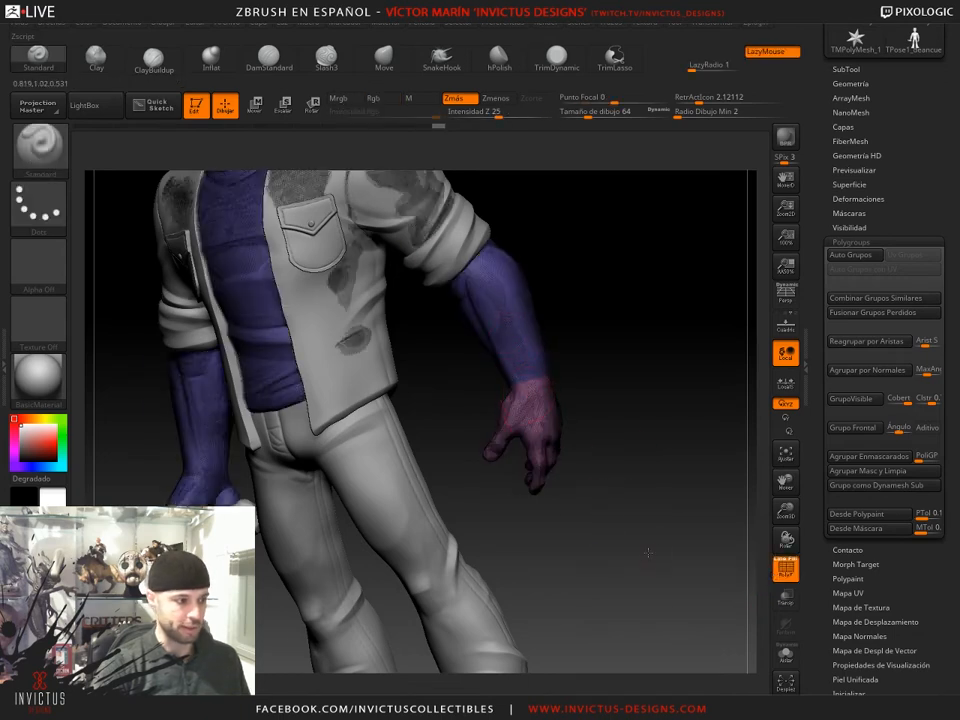
- Isolate the empty hand's polygroup and invert the visibility so only that hand is hidden
left_click_drag(648, 552, 624, 559, "shift")
mouse_move(531, 543)
left_mouse_down("alt")
mouse_move(538, 424)
mouse_move(541, 527)
left_mouse_up("alt")
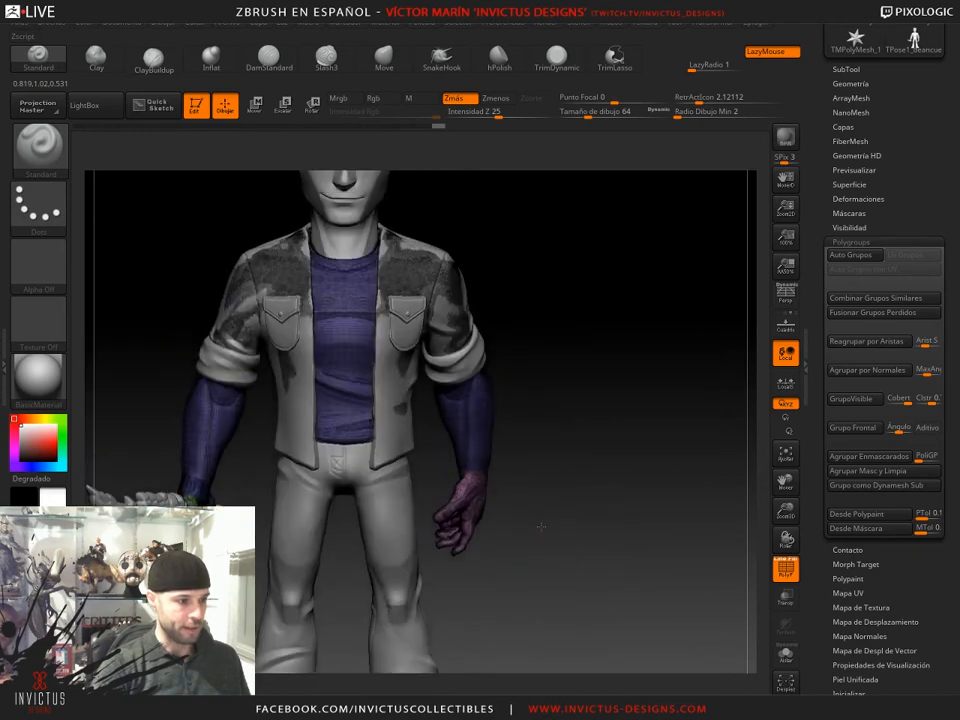
left_click_drag(596, 429, 583, 469, "alt")
mouse_move(523, 487)
left_mouse_down("alt")
mouse_move(517, 464)
mouse_move(515, 497)
mouse_move(540, 485)
left_mouse_up("alt")
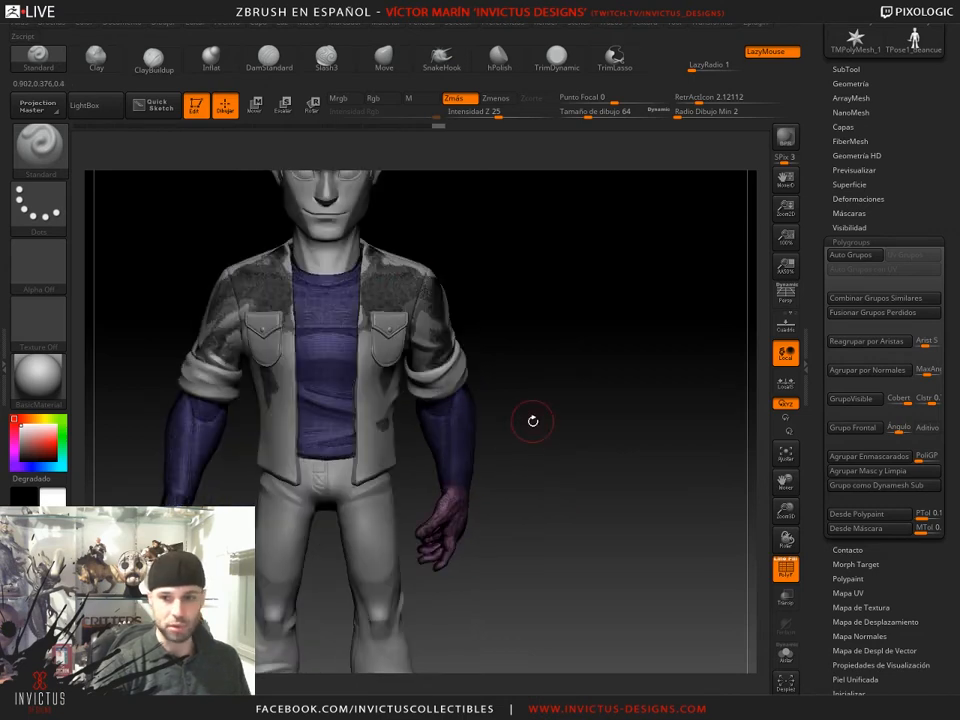
key("ctrl+shift")
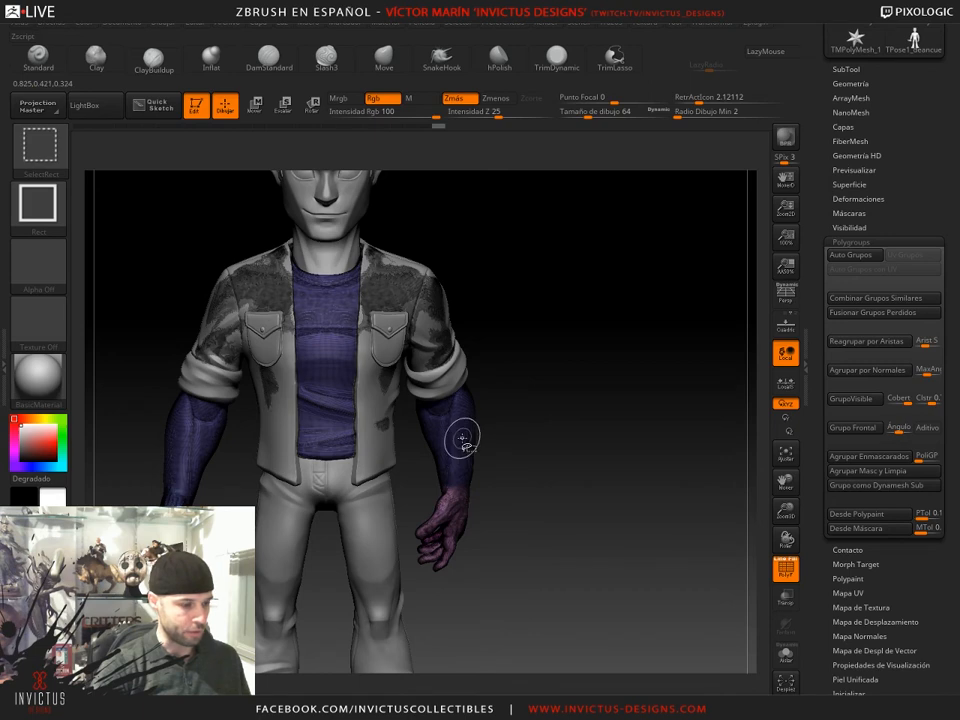
left_click(458, 504, "ctrl+shift")
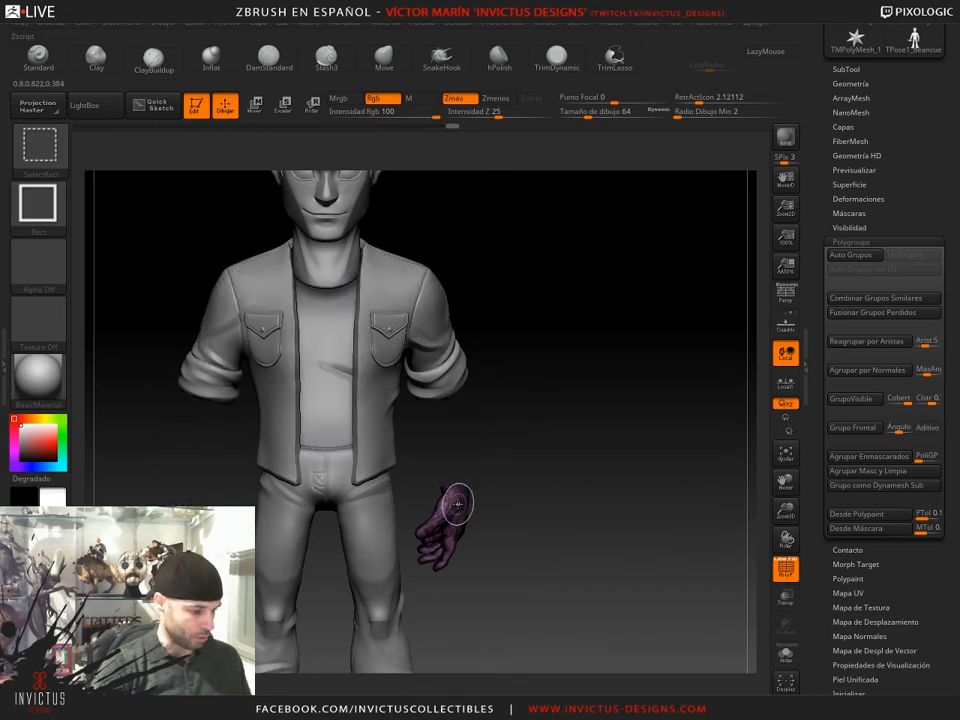
left_click(458, 504, "ctrl+shift")
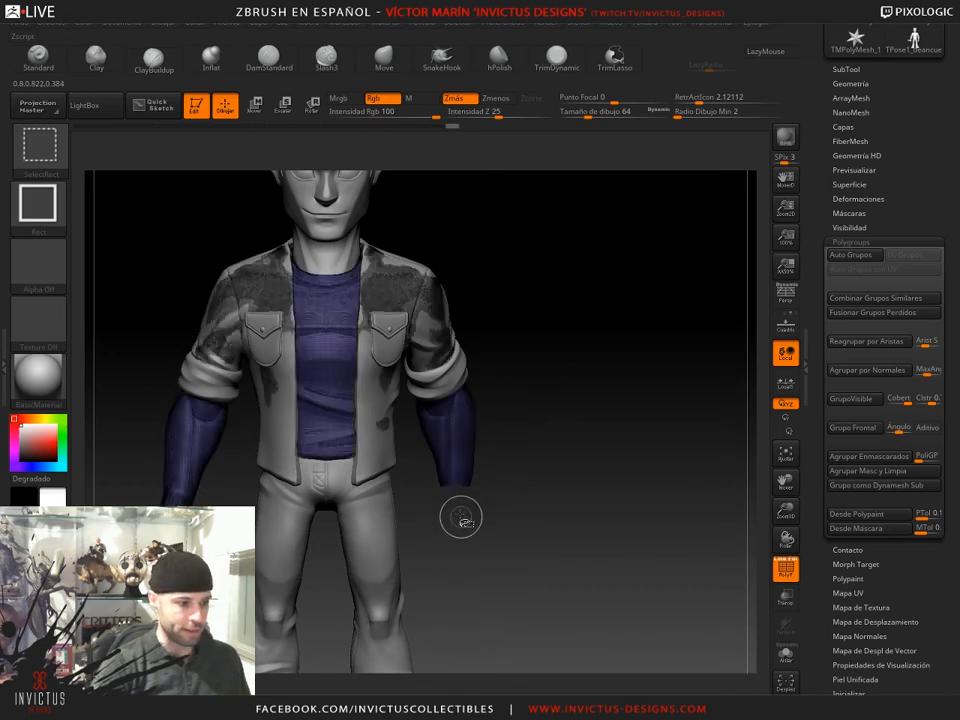
- Turn off PolyFrame and isolate the forearm below the rolled sleeve with a lasso visibility selection
left_click_drag(529, 541, 531, 497)
left_click(786, 569)
left_click_drag(628, 561, 601, 526)
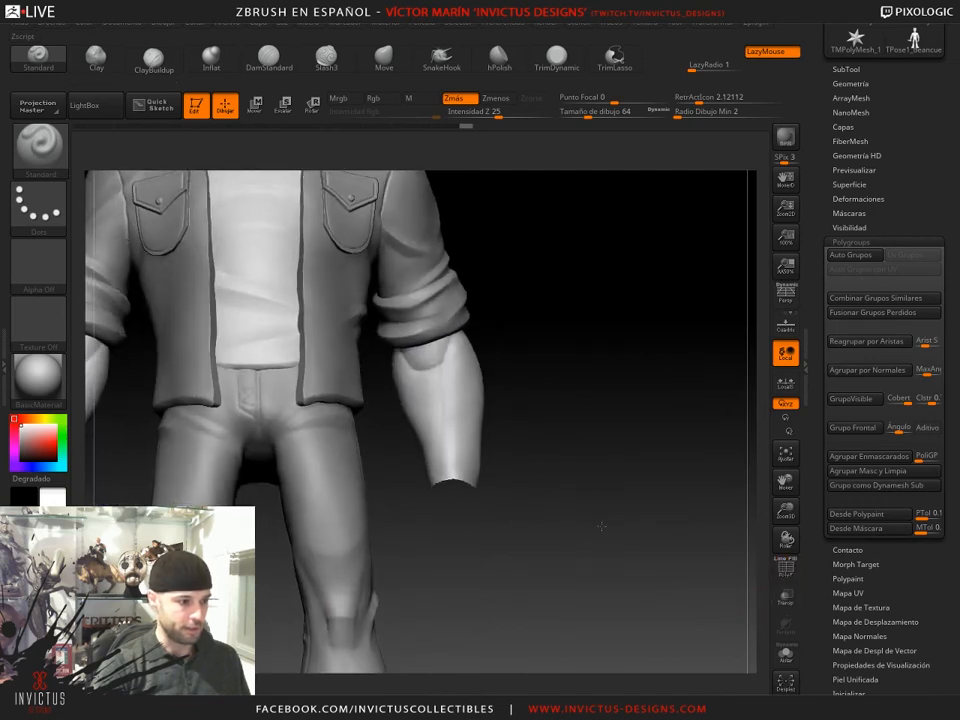
left_click(24, 204, "ctrl+shift")
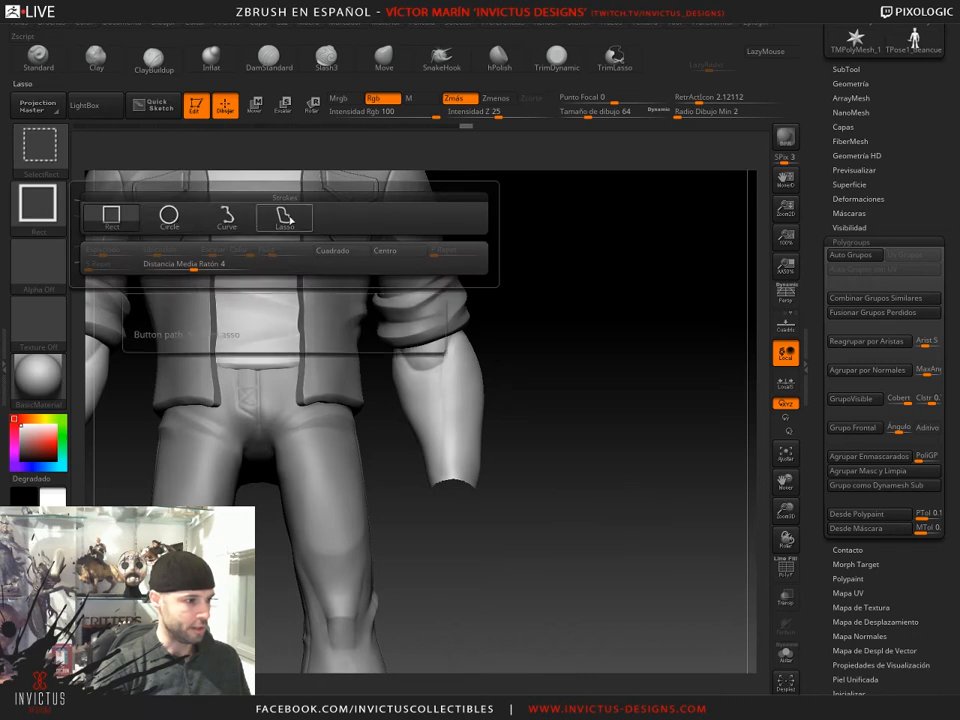
left_click(285, 217)
mouse_move(495, 335)
left_mouse_down()
mouse_move(510, 392)
mouse_move(543, 403)
left_mouse_up()
mouse_move(481, 349)
left_mouse_down("ctrl+shift")
mouse_move(429, 418)
mouse_move(594, 469)
mouse_move(598, 430)
left_mouse_up("ctrl+shift")
mouse_move(574, 542)
left_mouse_down()
mouse_move(616, 527)
mouse_move(602, 527)
left_mouse_up()
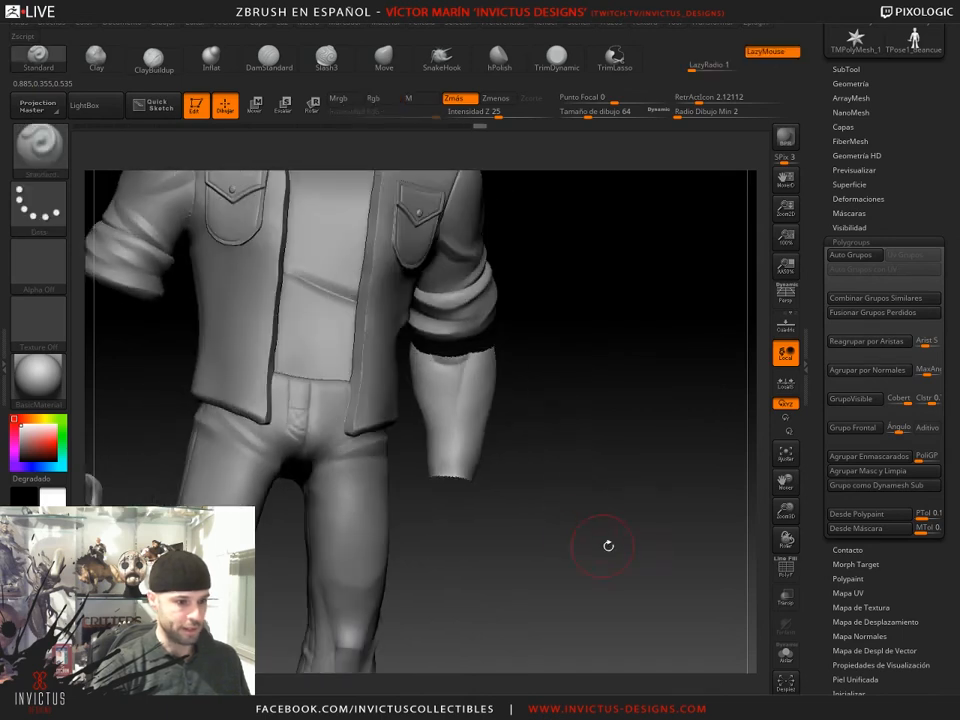
- Assign the isolated forearm to its own polygroup, and show the full body subtool with PolyFrame on
left_click(853, 399)
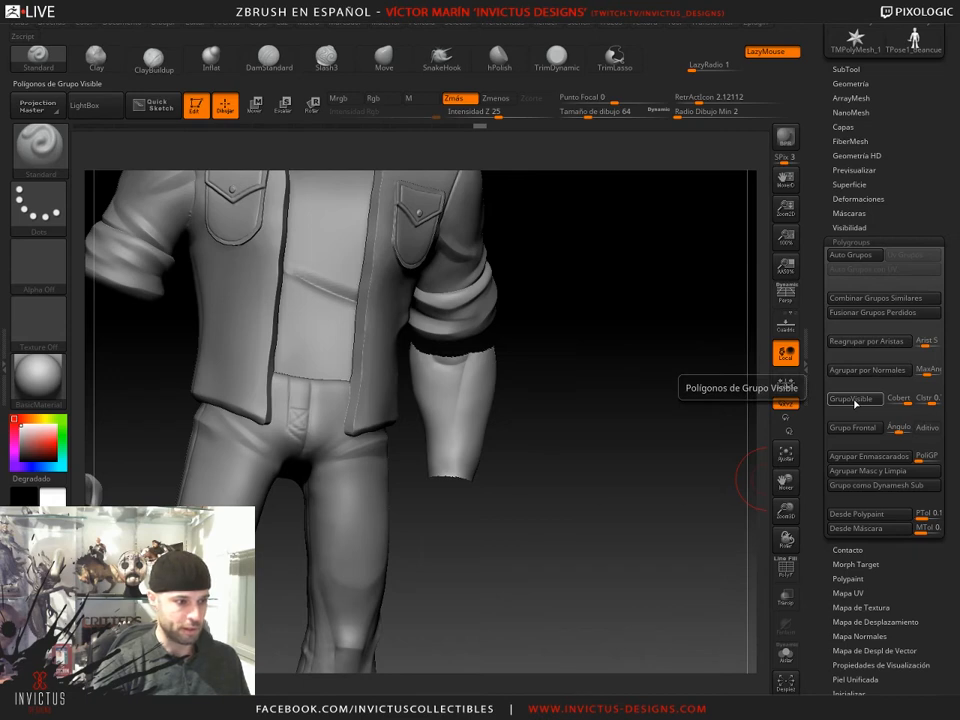
left_click(786, 567)
left_click(792, 573)
left_click(579, 476, "ctrl+shift")
left_click(777, 571)
- Hide the empty hand's polygroup while keeping the forearm and the rest of the body shown
mouse_move(620, 505)
left_mouse_down()
mouse_move(508, 454)
mouse_move(484, 378)
left_mouse_up()
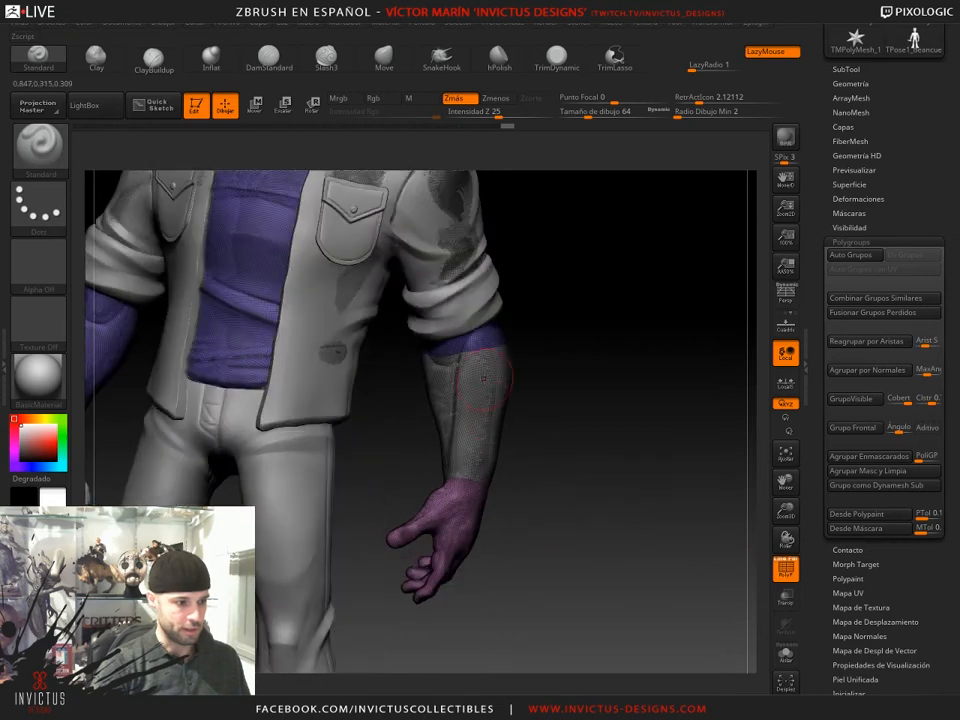
mouse_move(590, 538)
left_mouse_down()
mouse_move(553, 536)
mouse_move(607, 535)
mouse_move(548, 496)
left_mouse_up()
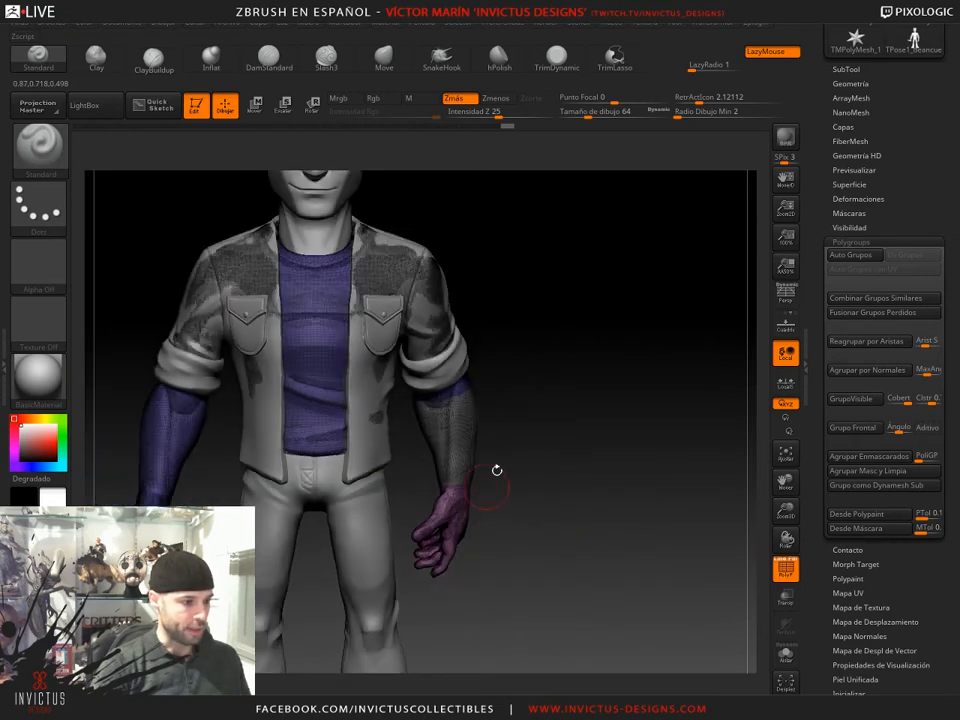
left_click(456, 502, "ctrl+shift")
left_click(460, 498, "ctrl+shift")
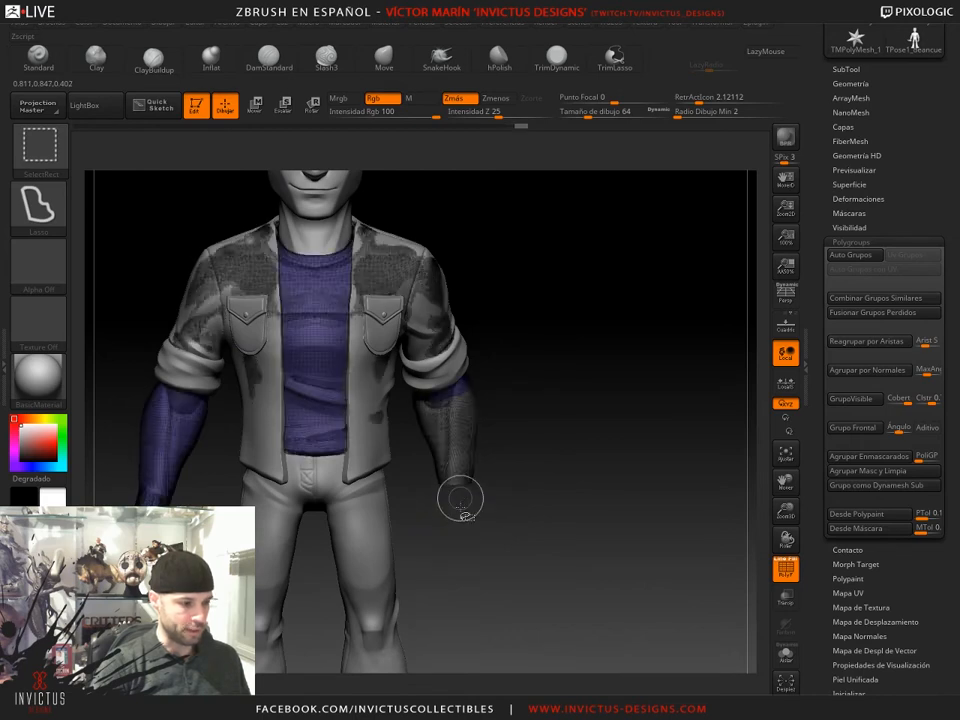
- Hide the forearm polygroup as well, assign the remaining visible body to its own polygroup, and show the whole subtool again
left_click(455, 426, "ctrl+shift")
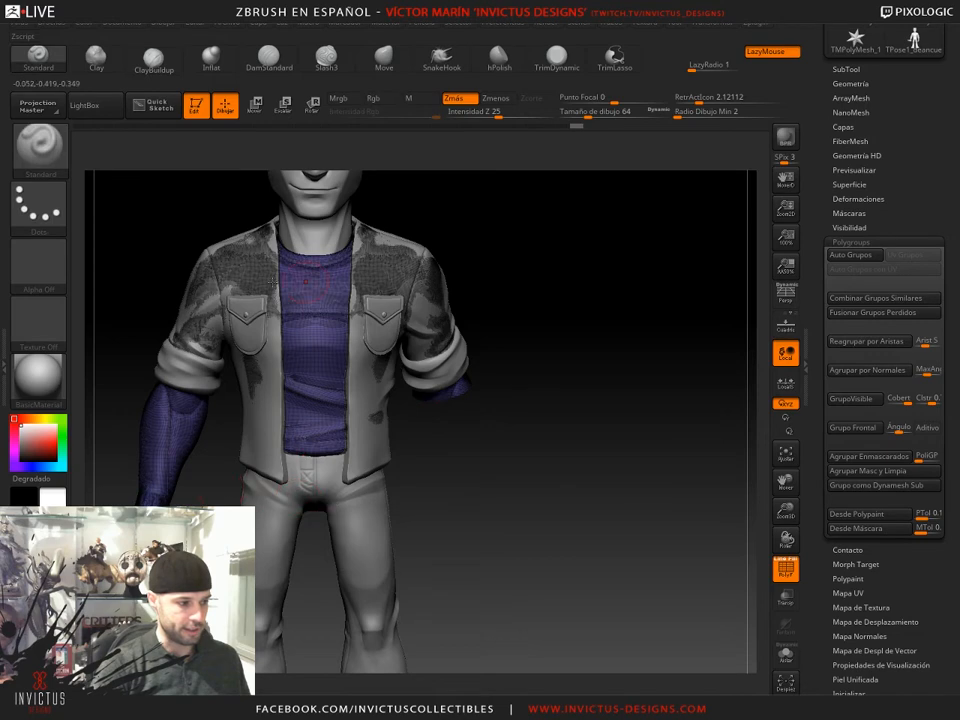
left_click_drag(539, 576, 118, 435)
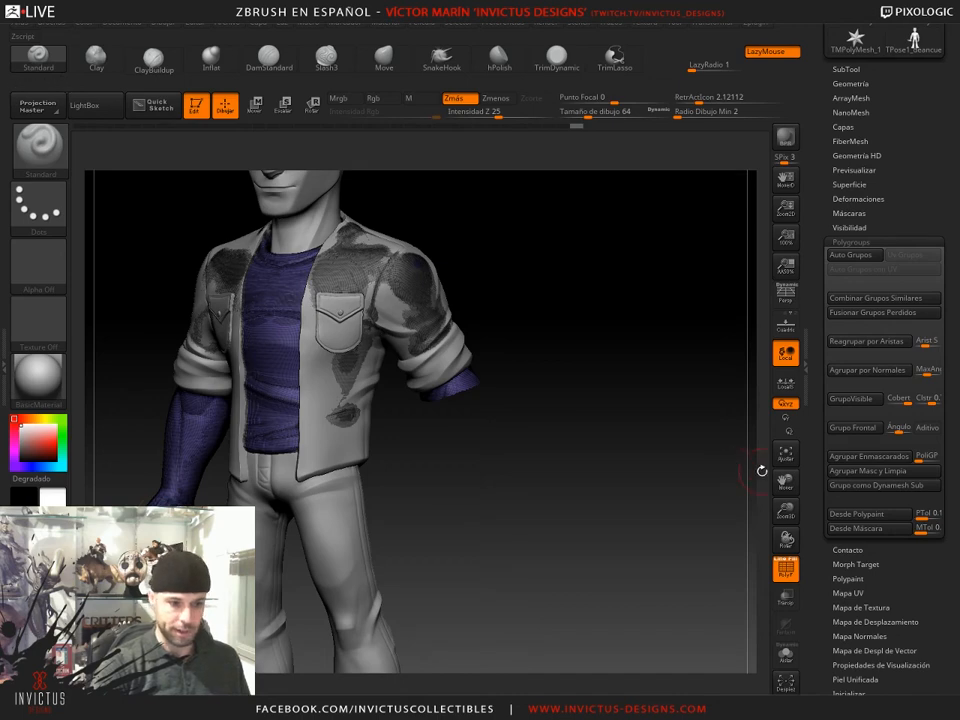
left_click(852, 398)
left_click_drag(553, 542, 622, 555)
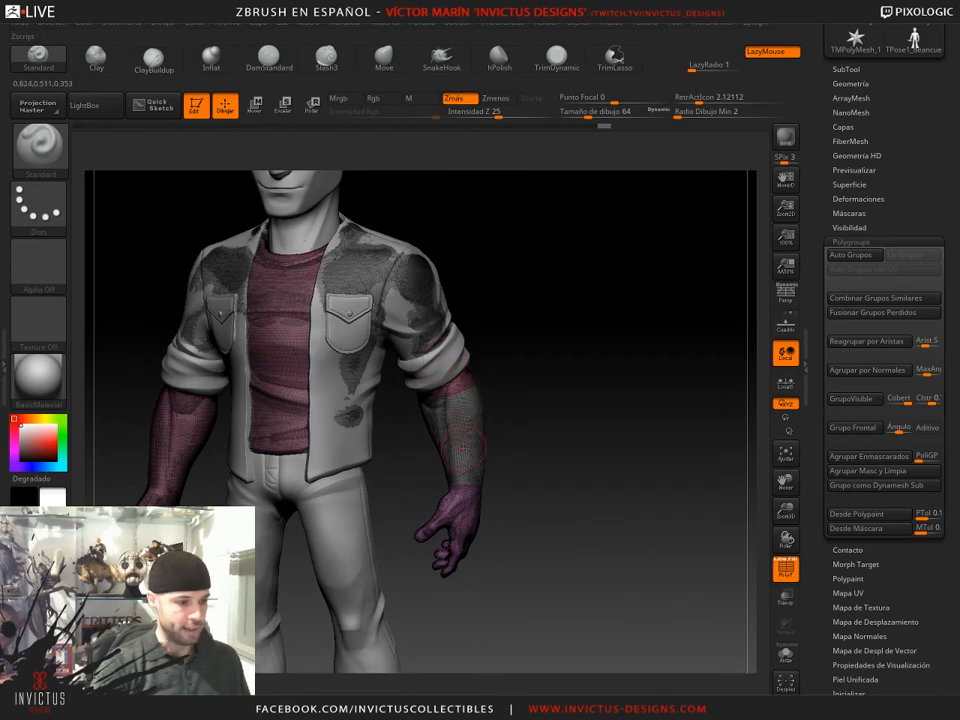
- Split the body subtool into separate subtools by polygroup, accepting the operation's warning
left_click_drag(533, 511, 675, 379)
left_click_drag(907, 110, 906, 160)
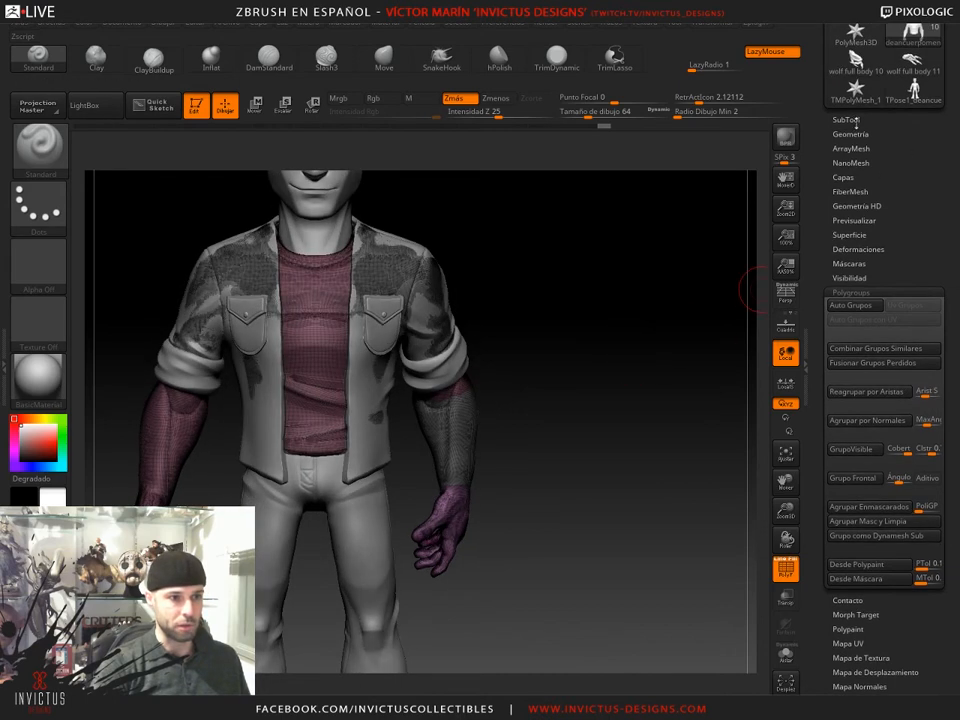
left_click(855, 121)
left_click(840, 515)
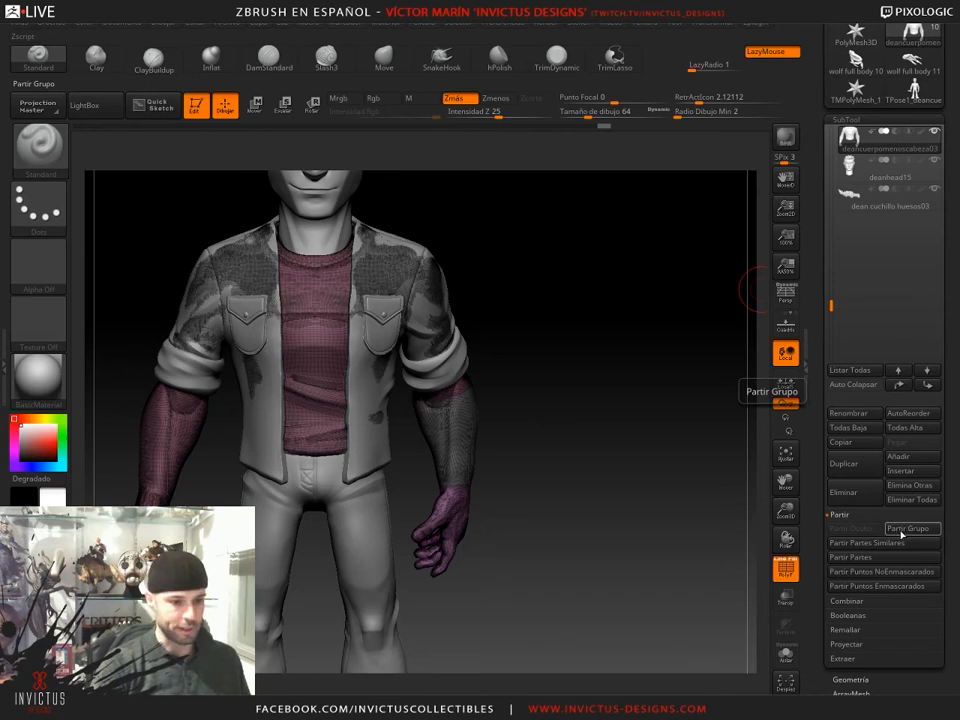
left_click(902, 530)
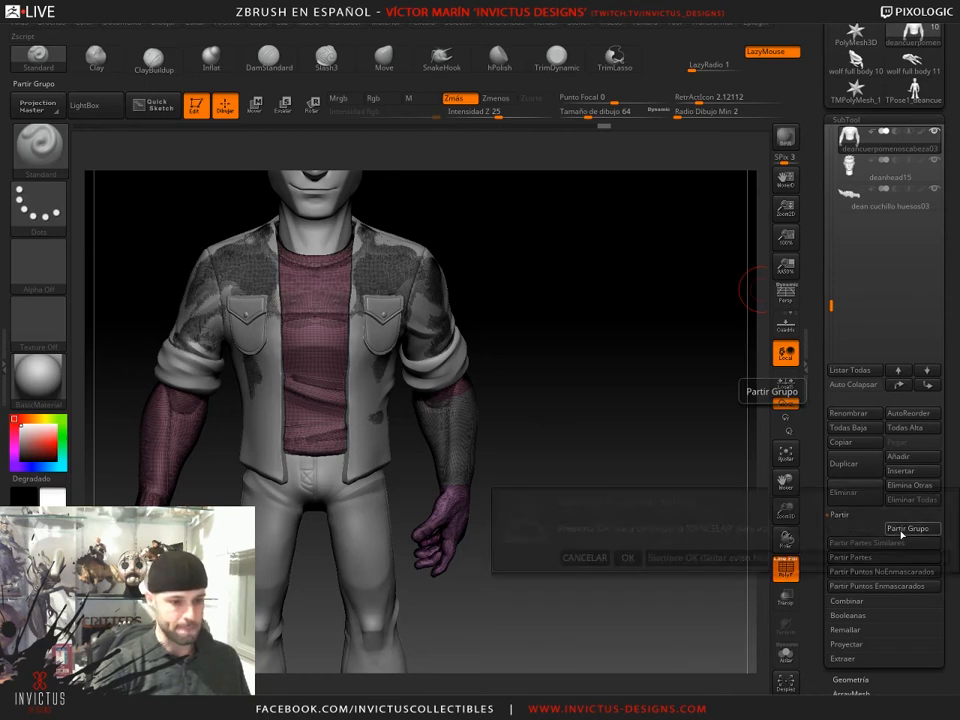
left_click(738, 561)
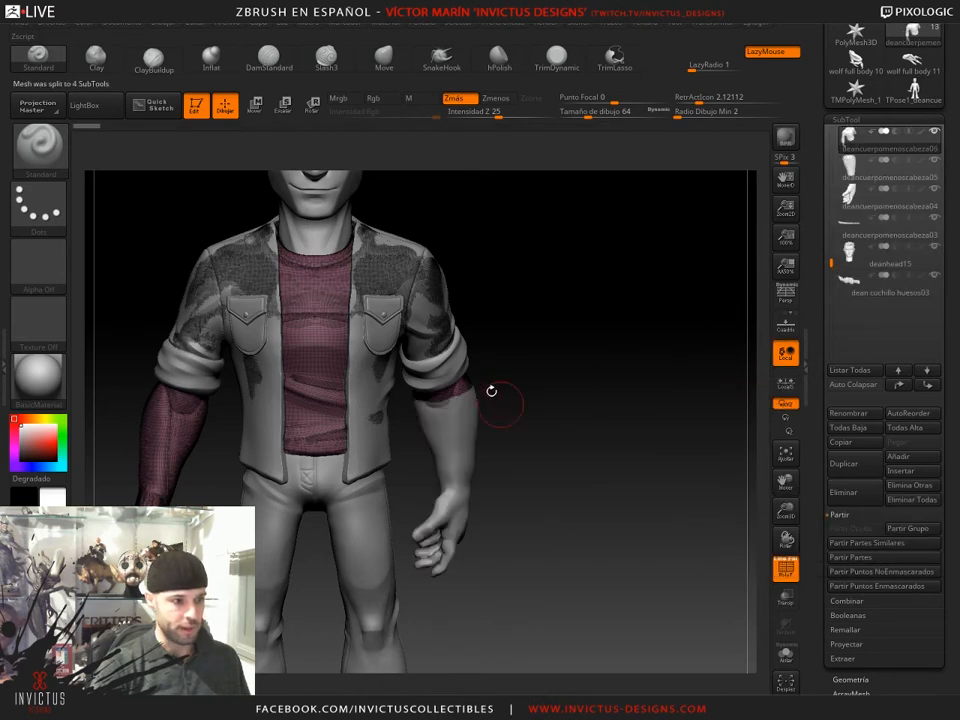
- Turn off PolyFrame, check the split forearm as a separate subtool, and make the empty hand the active subtool
left_click_drag(557, 525, 727, 530)
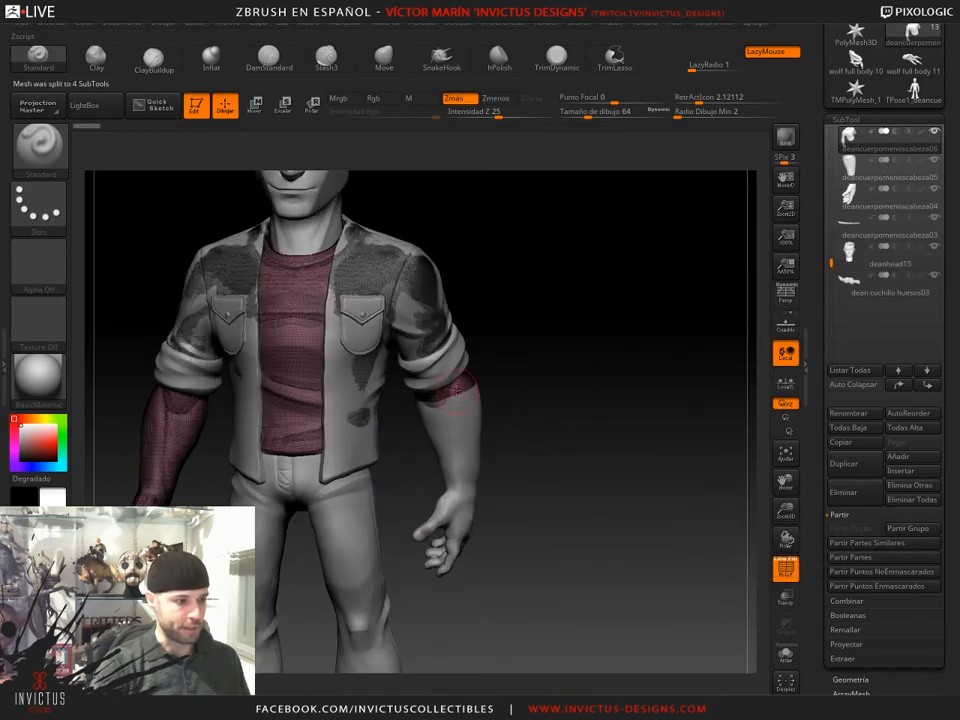
left_click_drag(538, 455, 590, 430)
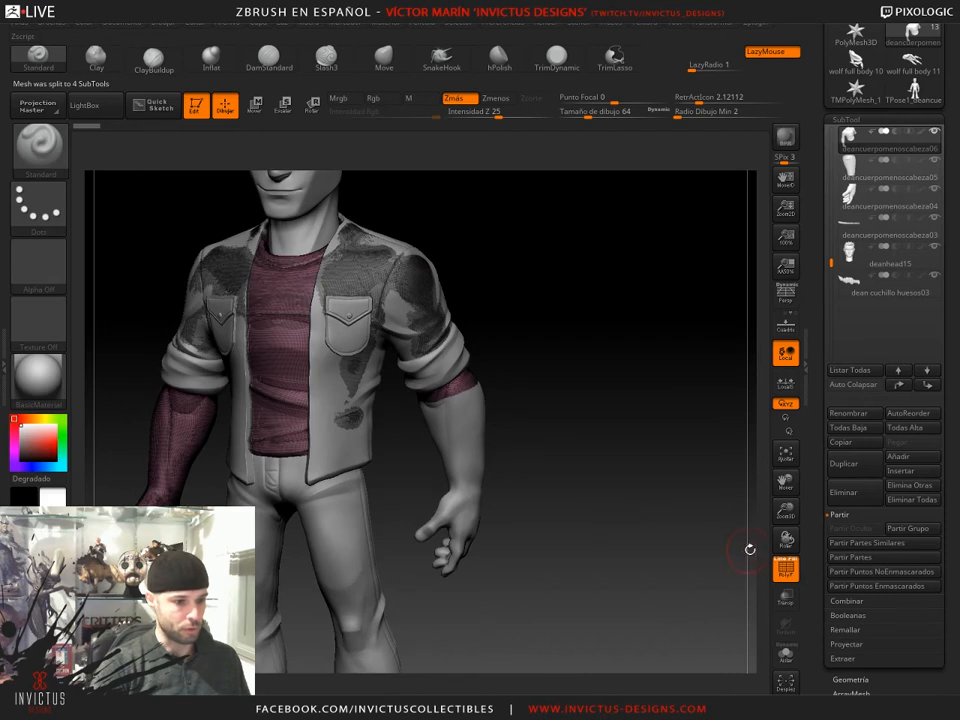
left_click(784, 569)
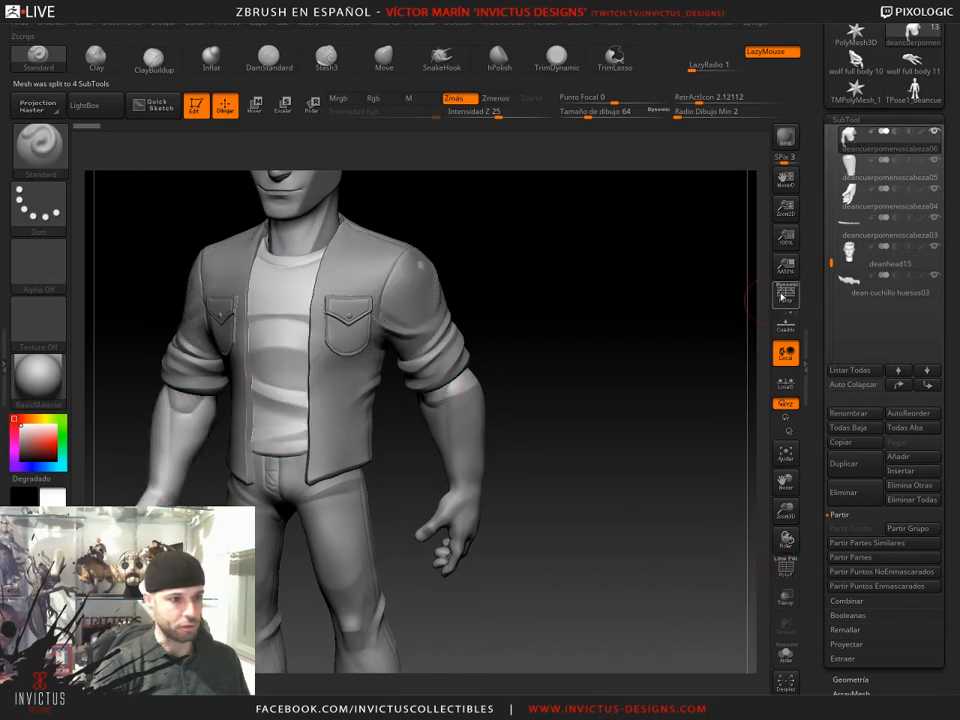
left_click(471, 425, "alt")
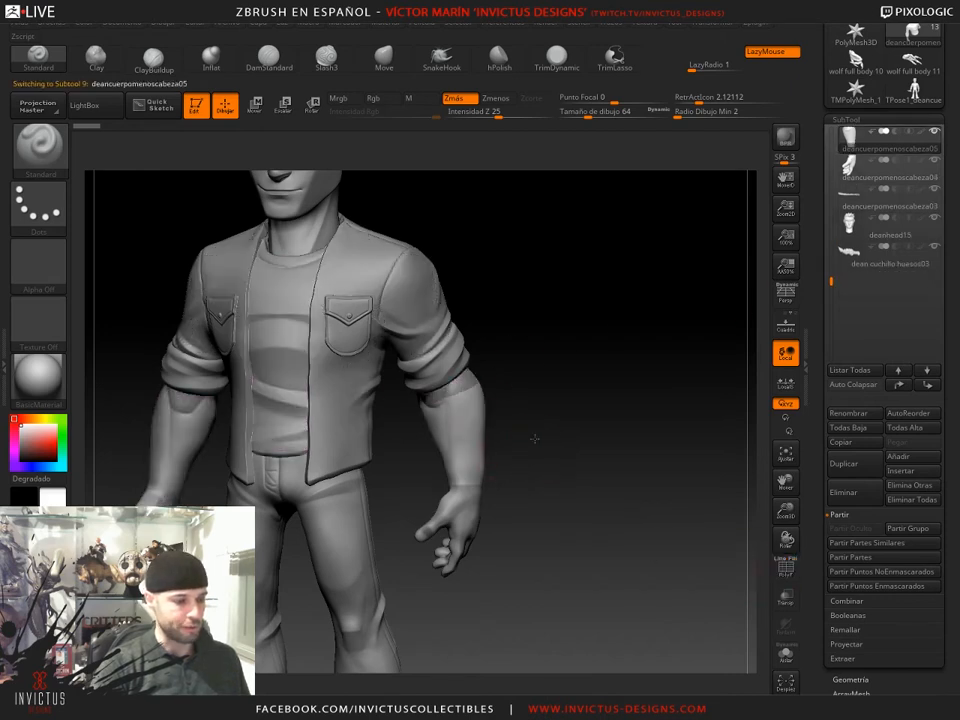
left_click_drag(534, 438, 418, 411)
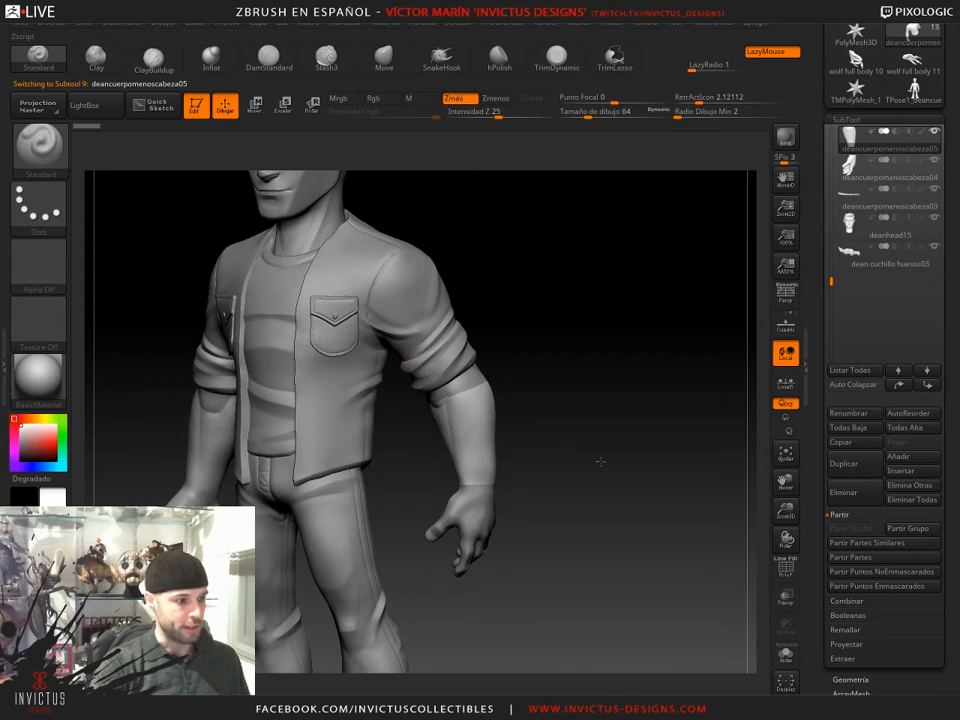
left_click_drag(601, 461, 648, 463)
left_click(456, 494, "alt")
left_click_drag(497, 510, 604, 514)
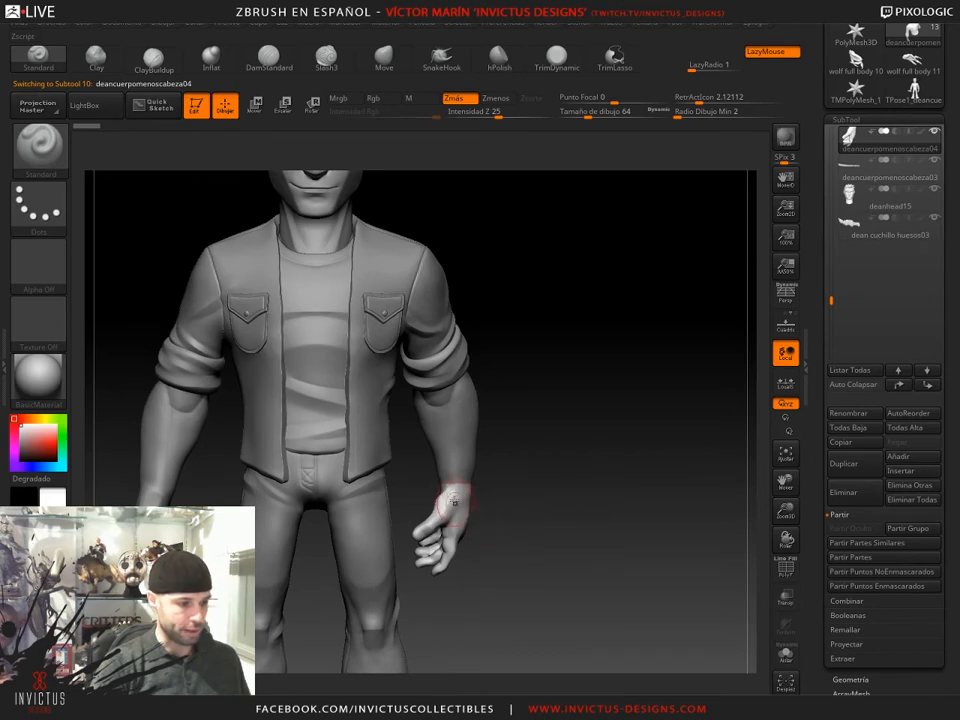
- Activate the Rotate gizmo on the empty hand and place its unlocked pivot at the wrist
key("r")
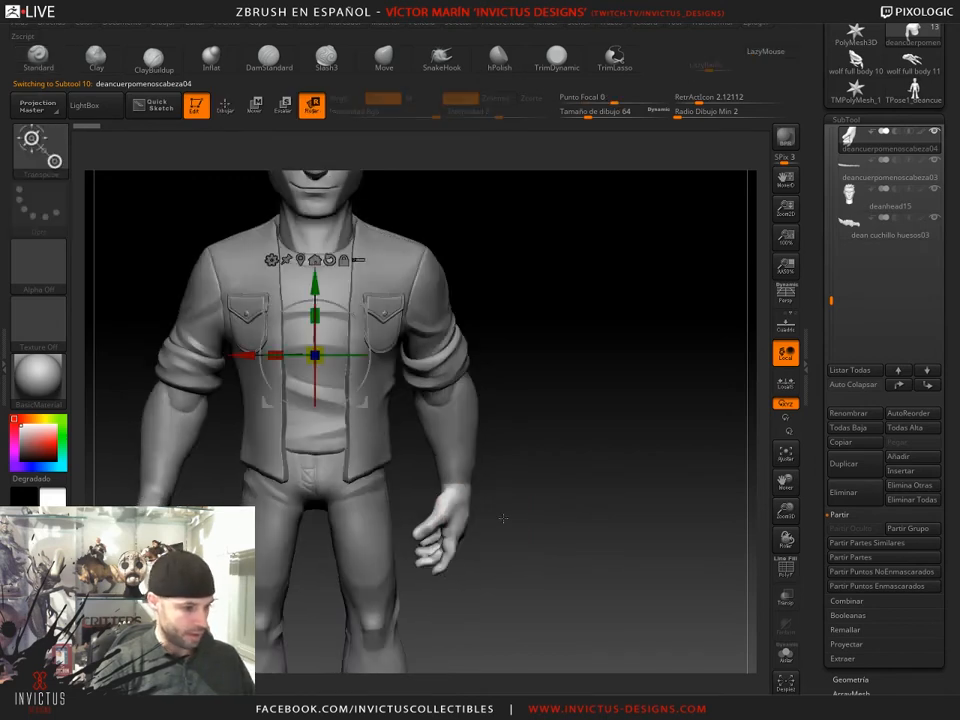
left_click_drag(363, 308, 503, 446, "alt")
left_click_drag(602, 508, 518, 508)
left_click_drag(504, 447, 593, 444, "alt")
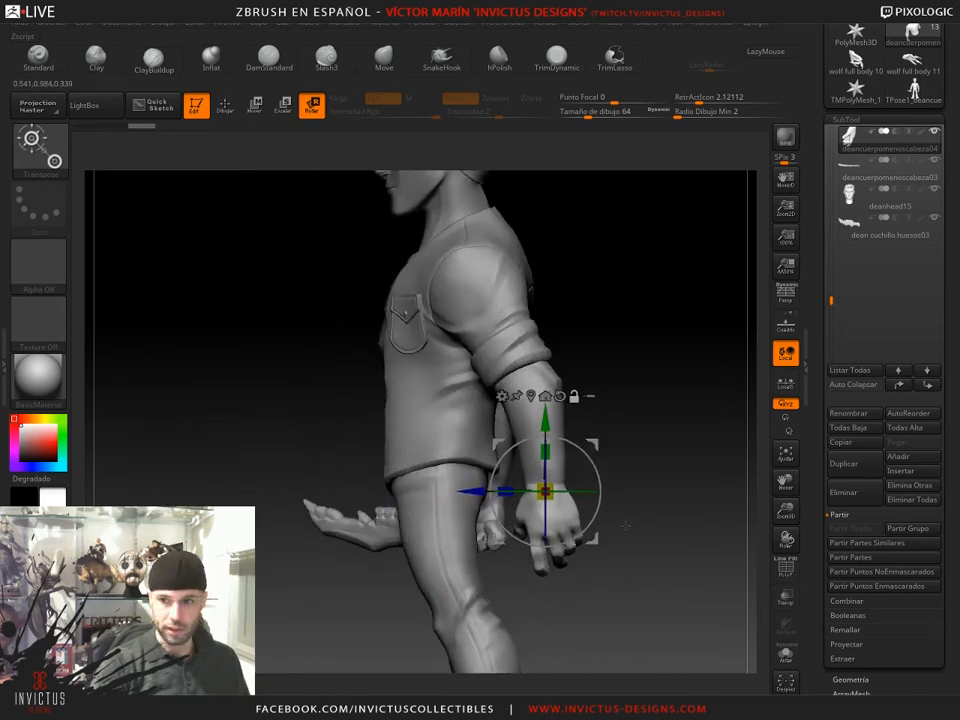
- Twist the empty hand around the wrist and bend it inward toward the hip, then return to Draw mode
left_click_drag(625, 573, 690, 568)
left_click_drag(574, 492, 614, 501)
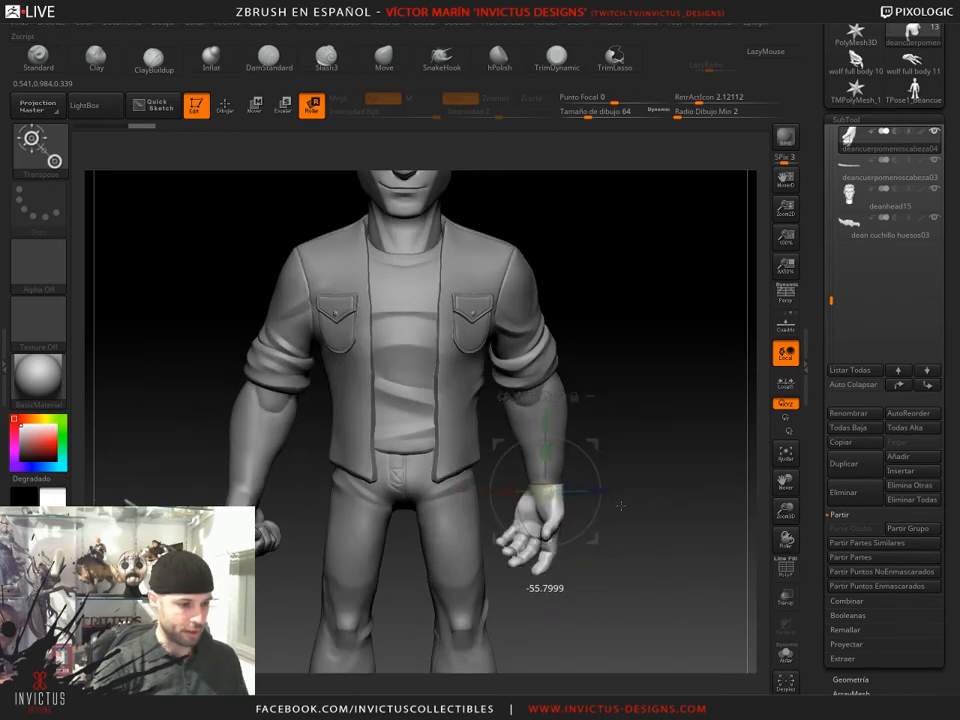
left_click_drag(409, 508, 542, 518)
left_click_drag(593, 468, 602, 514)
mouse_move(692, 566)
left_mouse_down()
mouse_move(553, 576)
mouse_move(680, 568)
mouse_move(530, 568)
mouse_move(675, 564)
left_mouse_up()
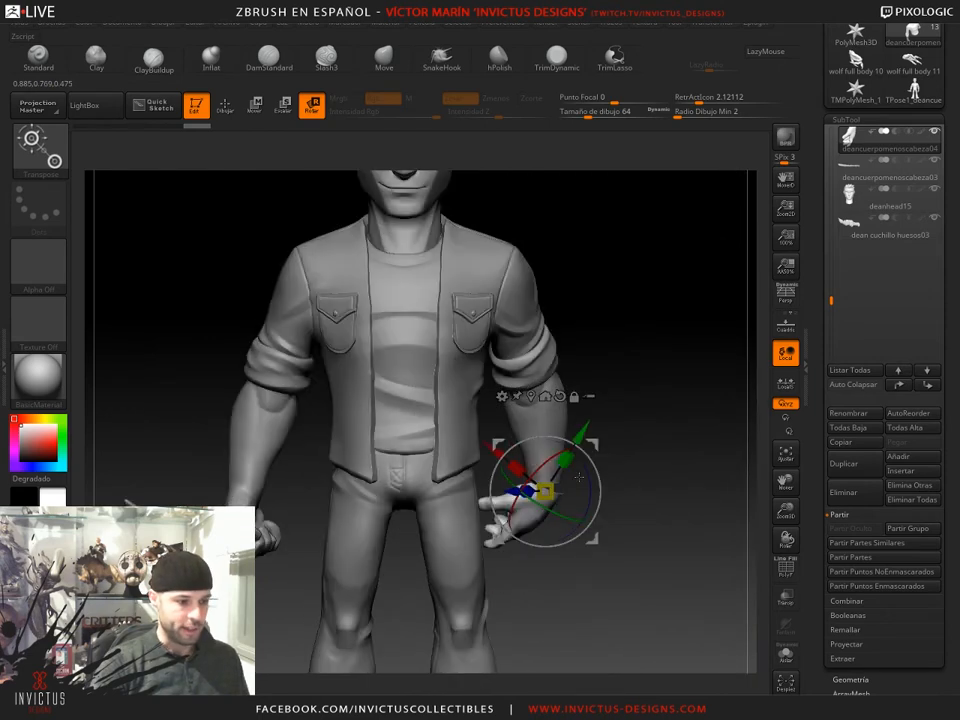
key("q")
left_click_drag(545, 500, 584, 560)
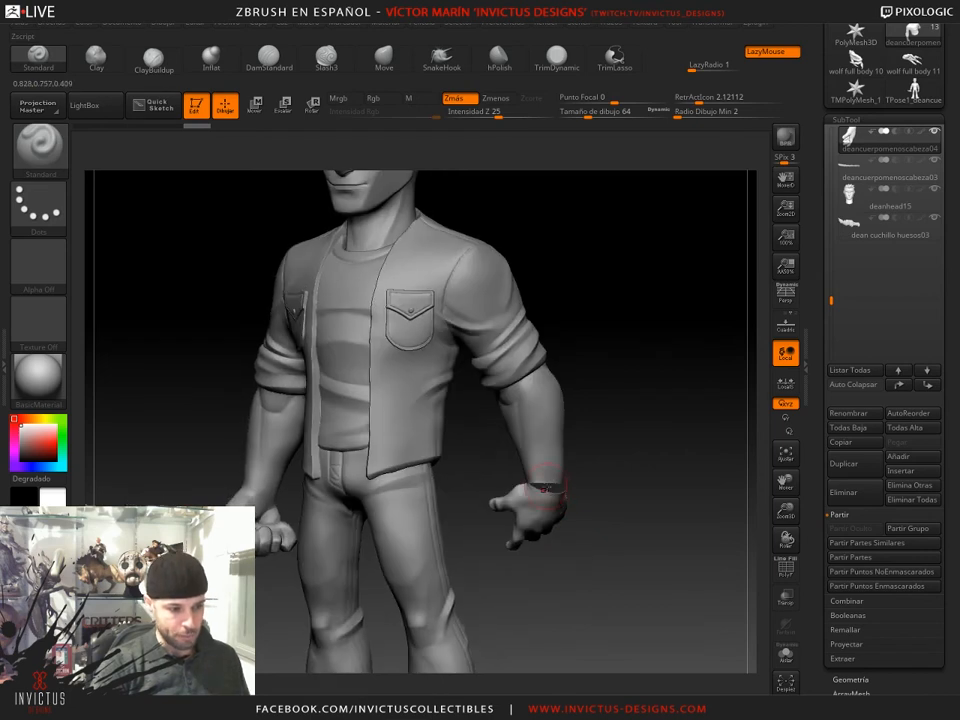
mouse_move(560, 491)
left_mouse_down()
mouse_move(574, 499)
mouse_move(534, 499)
mouse_move(606, 551)
mouse_move(548, 477)
left_mouse_up()
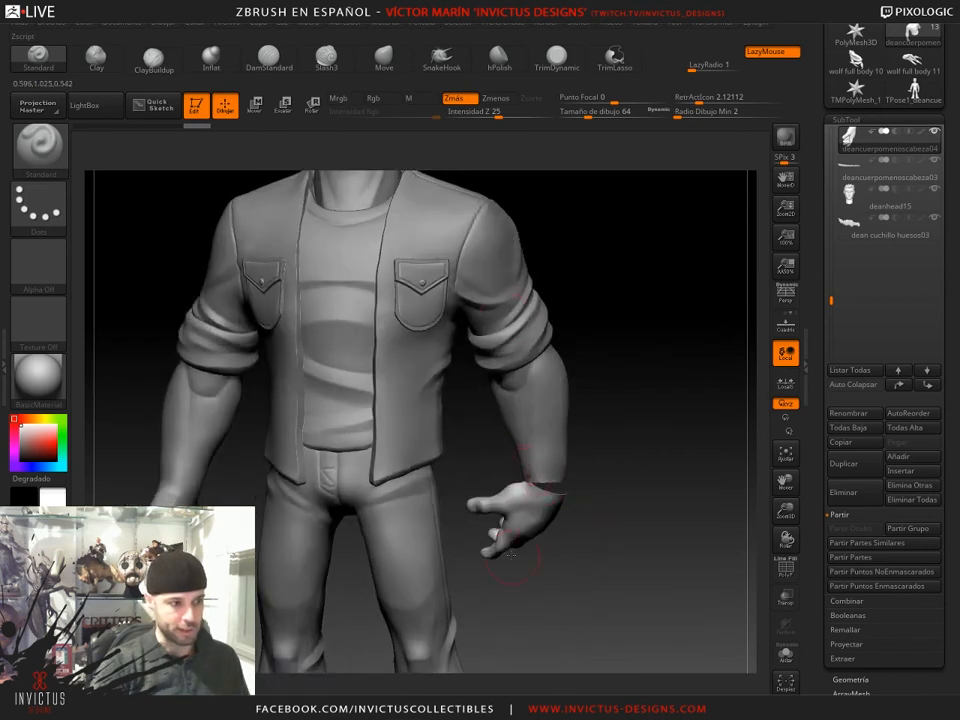
- Close the open wrist end of the hand subtool with the Close Holes topology operation
left_click_drag(904, 687, 896, 655)
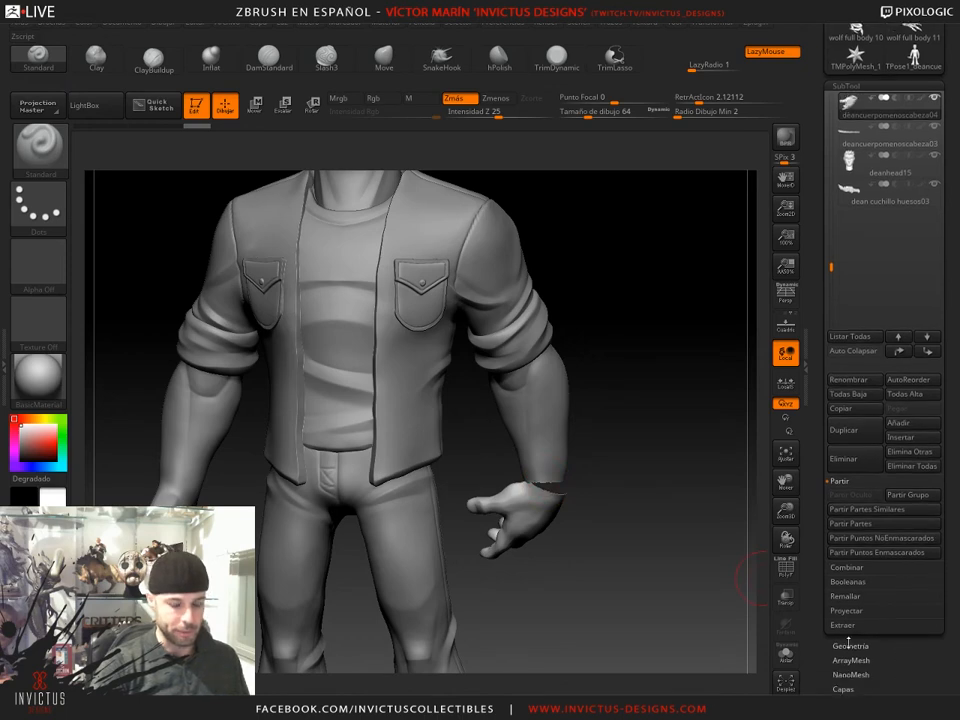
left_click(848, 645)
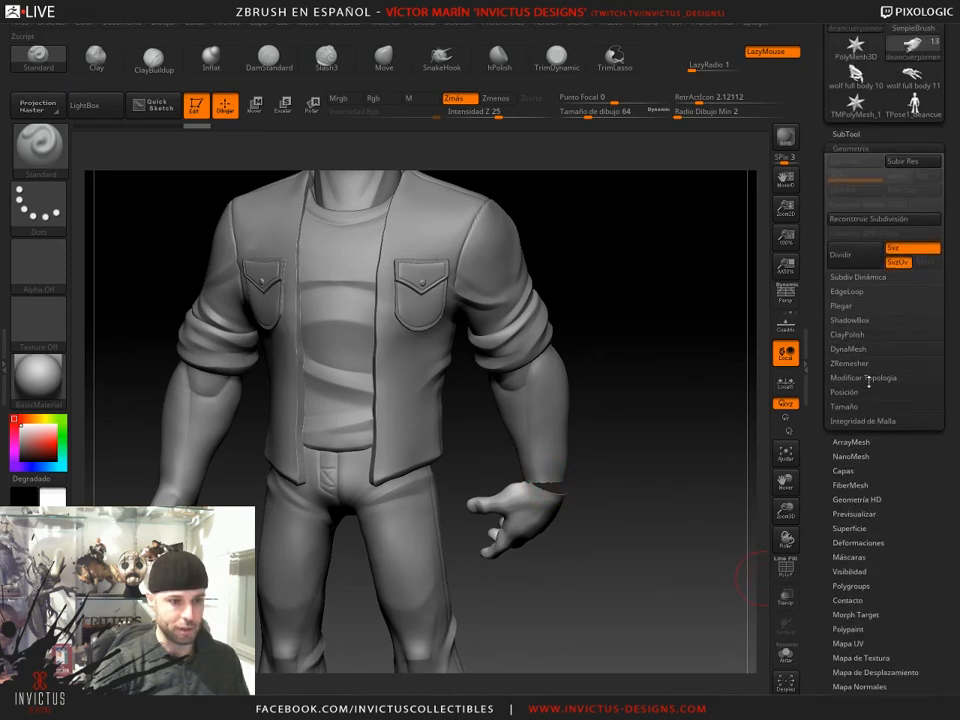
left_click(866, 378)
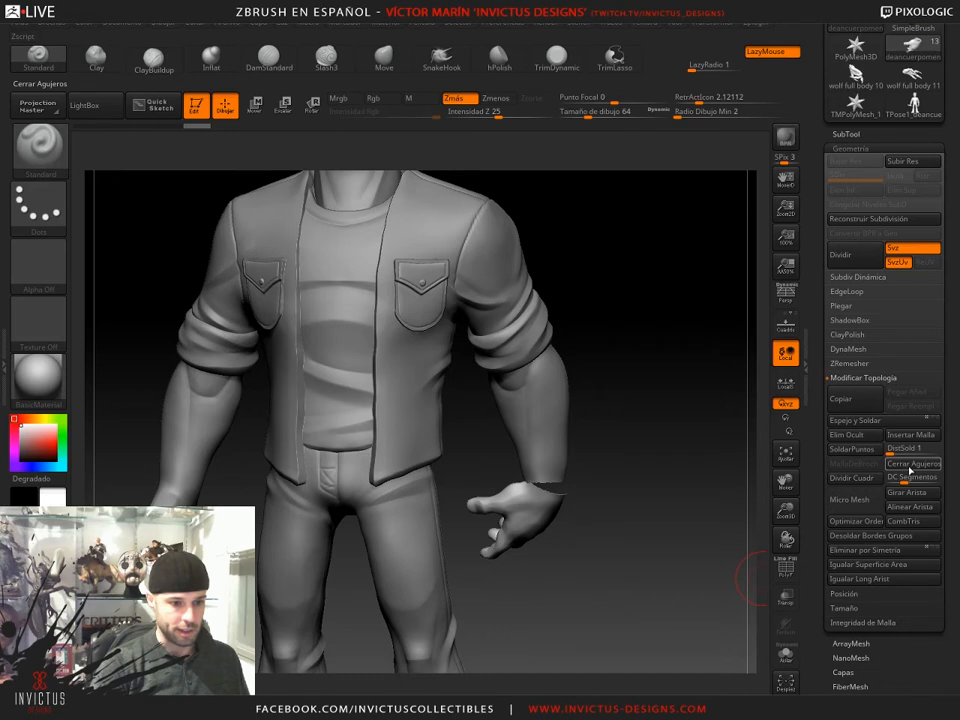
mouse_move(703, 486)
left_mouse_down()
mouse_move(585, 502)
mouse_move(606, 459)
mouse_move(619, 503)
left_mouse_up()
left_click_drag(692, 497, 553, 487)
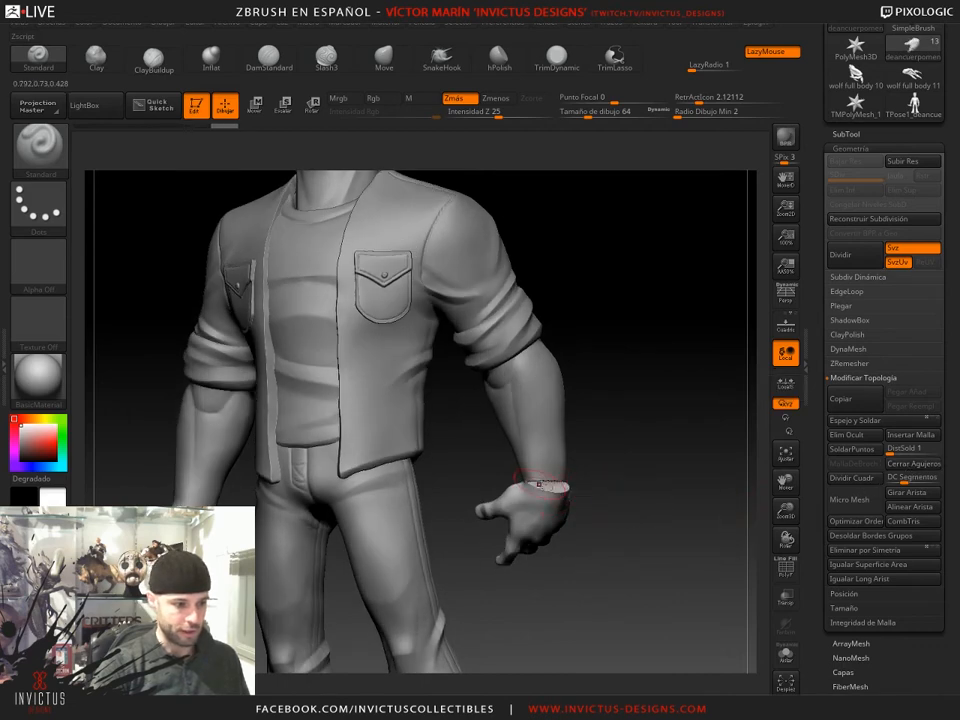
- Make the forearm the active subtool and close the open holes at its ends
left_click_drag(522, 497, 561, 418)
left_click(544, 413, "alt")
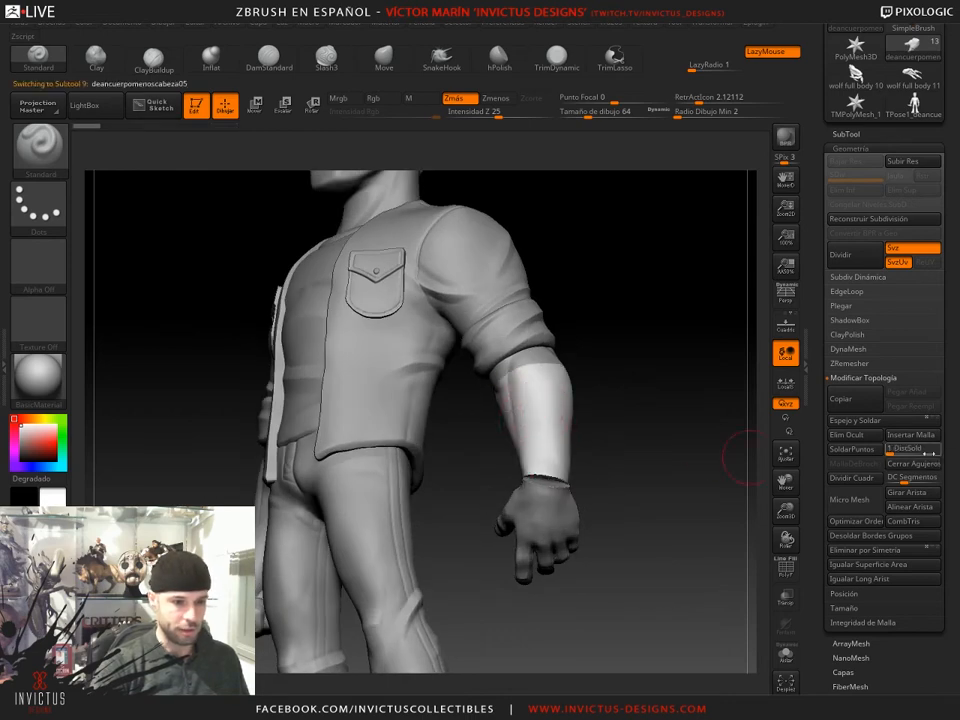
left_click(914, 467)
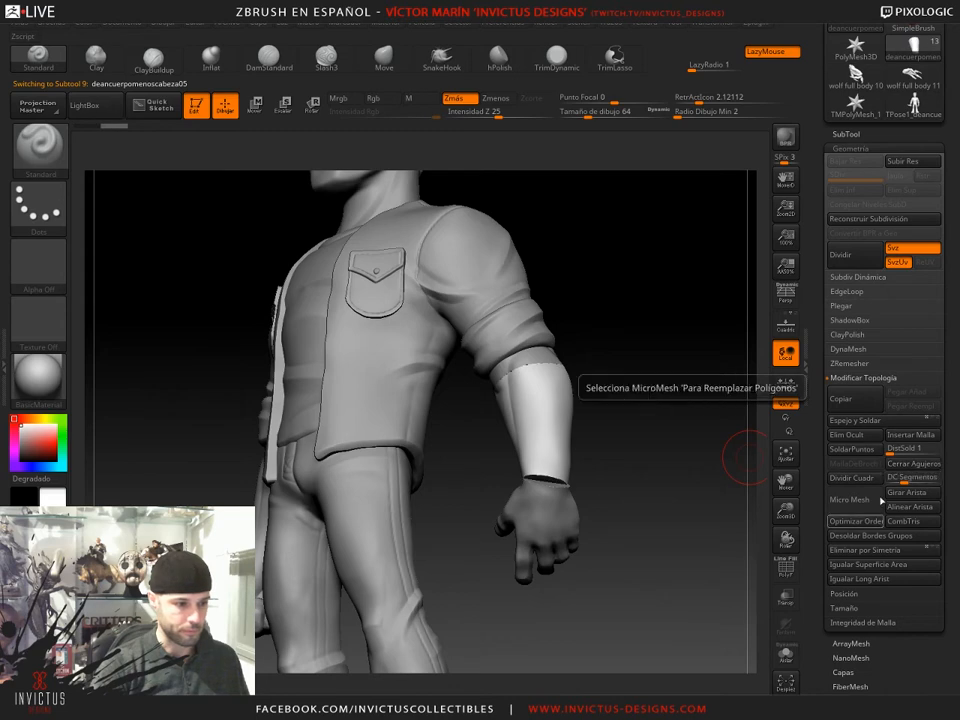
left_click_drag(690, 491, 680, 521)
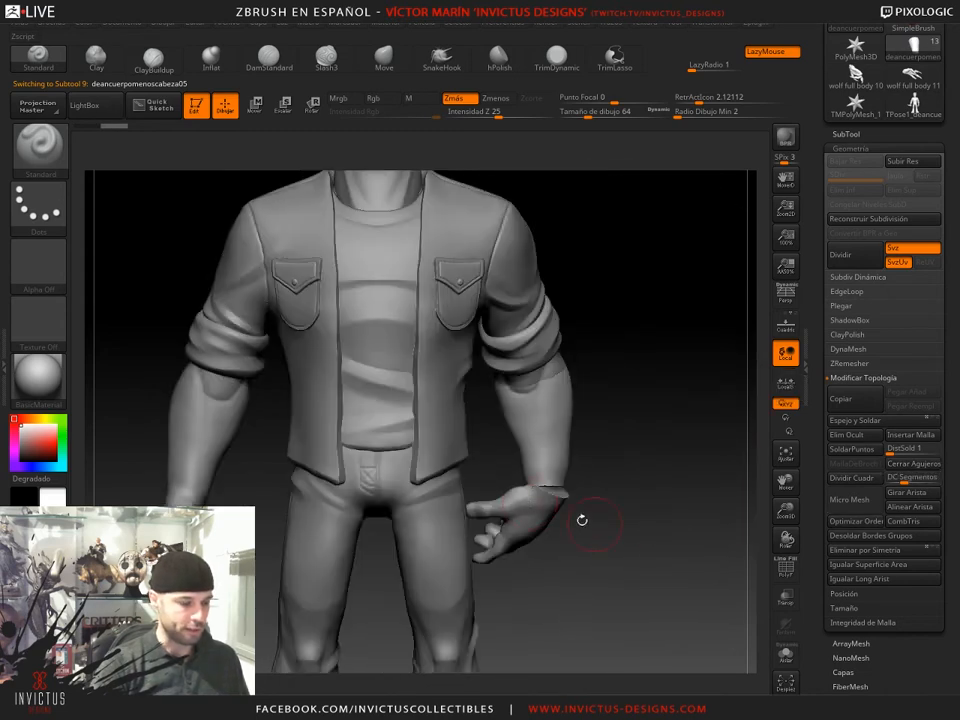
left_click_drag(582, 520, 581, 524)
- Activate the Move gizmo and limit the multi-subtool transform selection to the forearm and empty hand with a lasso
left_click_drag(568, 456, 623, 445)
left_click_drag(603, 384, 577, 444, "shift")
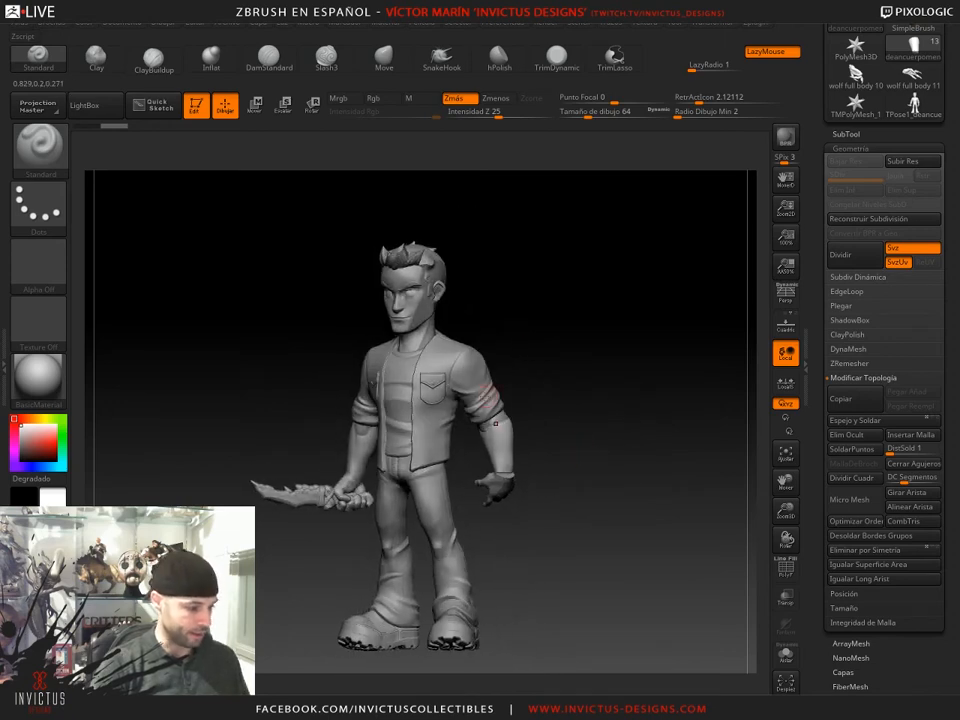
key("w")
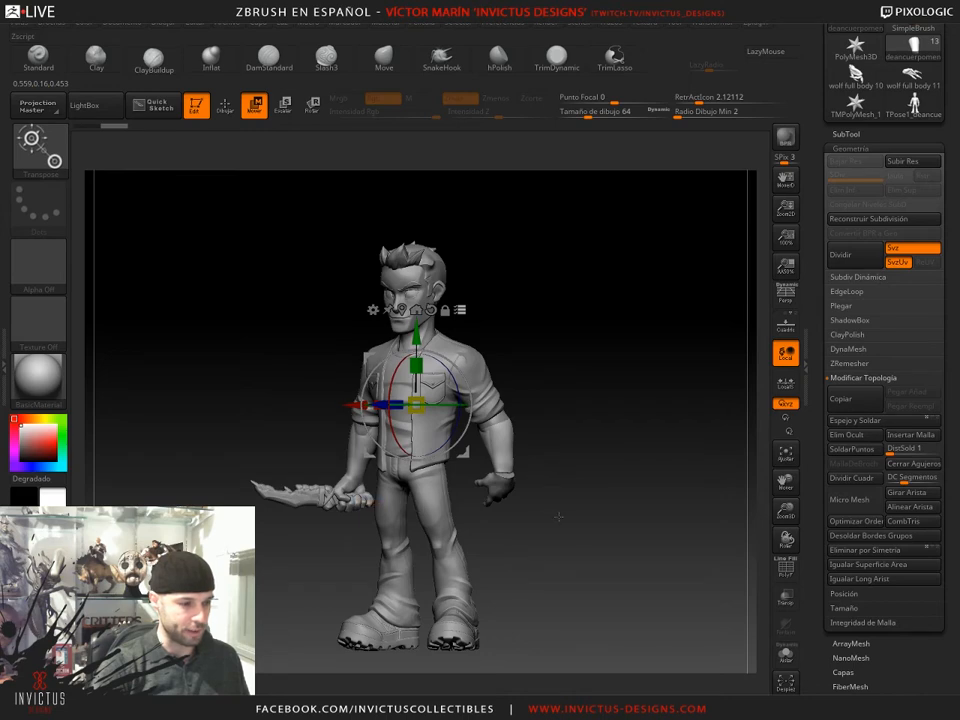
key("ctrl+shift")
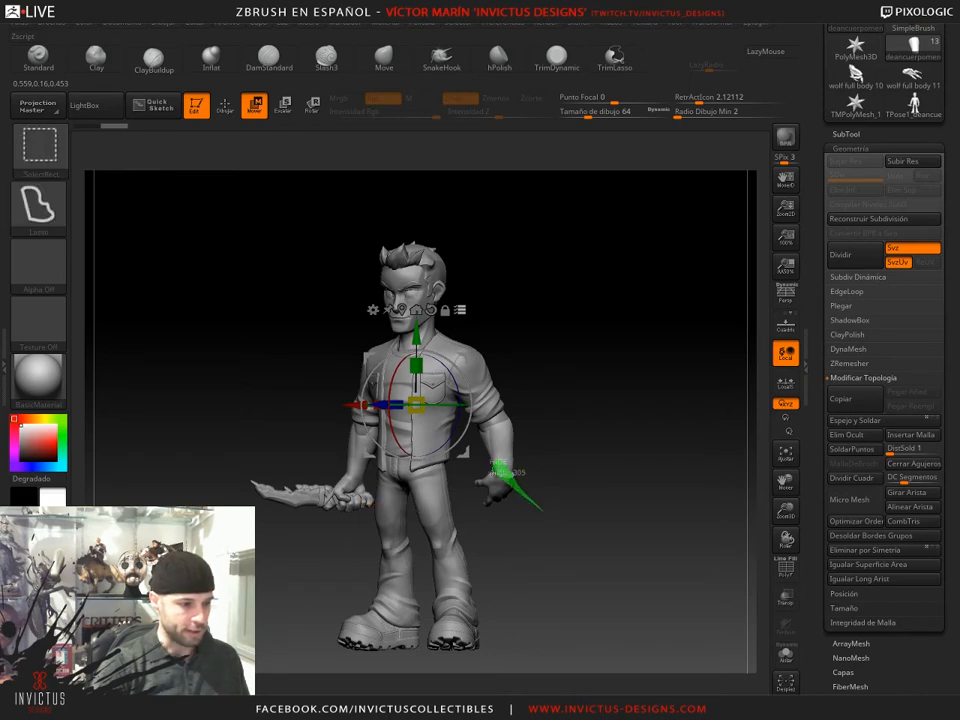
left_click_drag(540, 507, 503, 512, "ctrl+shift")
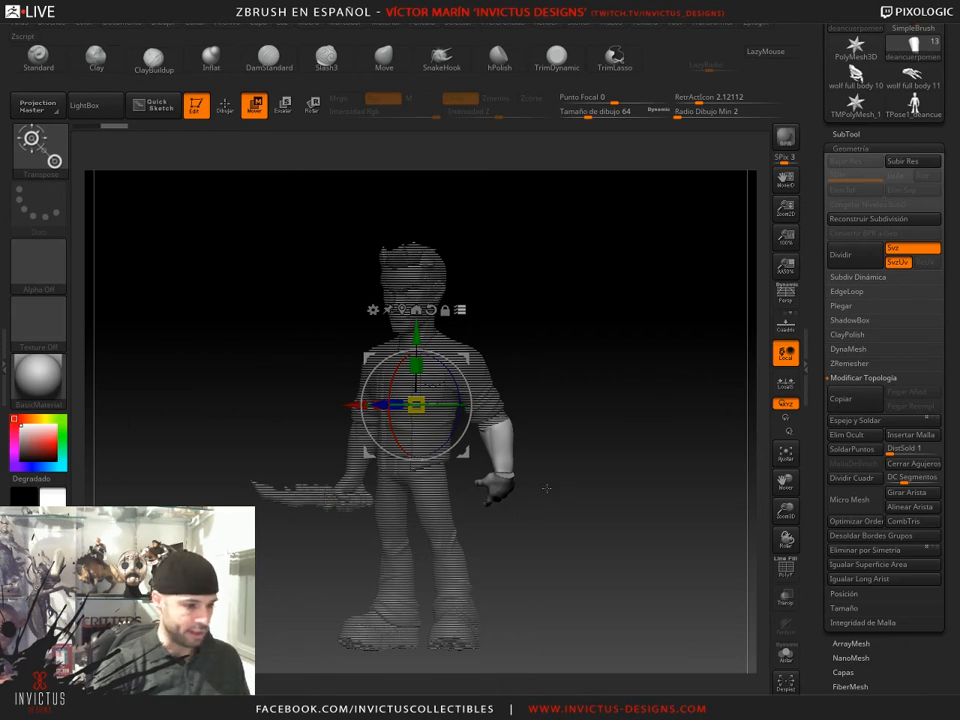
key("ctrl+shift")
mouse_move(543, 466)
left_mouse_down("ctrl+shift")
mouse_move(518, 520)
mouse_move(528, 520)
left_mouse_up("ctrl+shift")
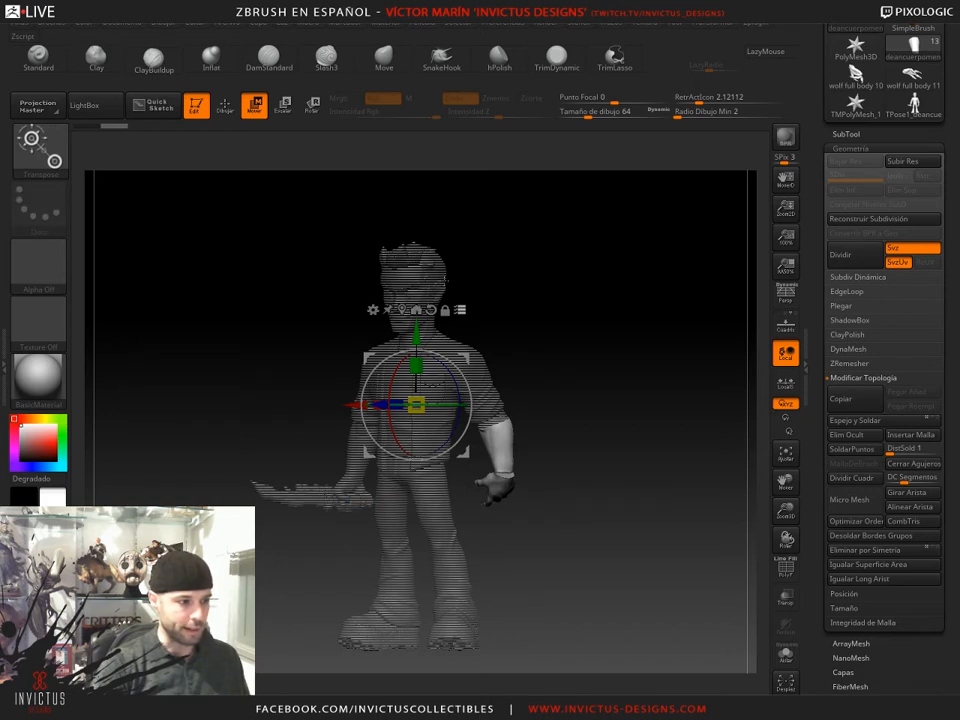
- Add the head to the multi-subtool transform selection and remove it again with a lasso
mouse_move(447, 225)
left_mouse_down("ctrl+shift")
mouse_move(436, 259)
mouse_move(468, 240)
left_mouse_up("ctrl+shift")
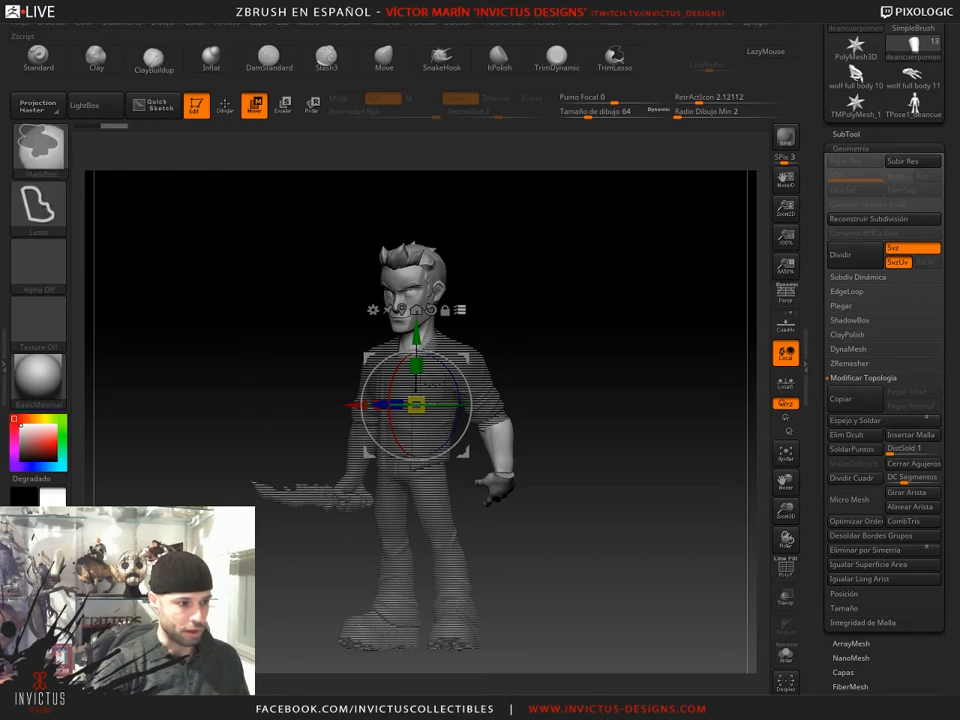
mouse_move(380, 250)
left_mouse_down("ctrl+shift")
mouse_move(461, 199)
mouse_move(520, 215)
mouse_move(503, 285)
left_mouse_up("ctrl+shift")
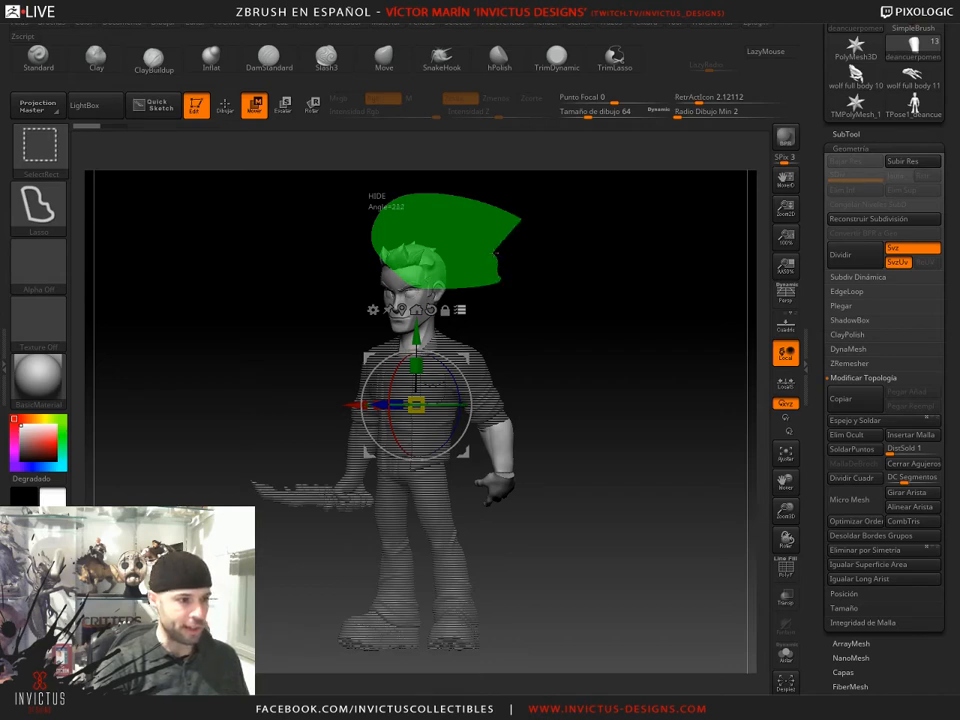
left_click_drag(505, 258, 505, 258, "ctrl+alt+shift")
- Place the gizmo's unlocked pivot at the elbow of the selected forearm and hand, aligning it from front and side
left_click_drag(549, 406, 544, 408)
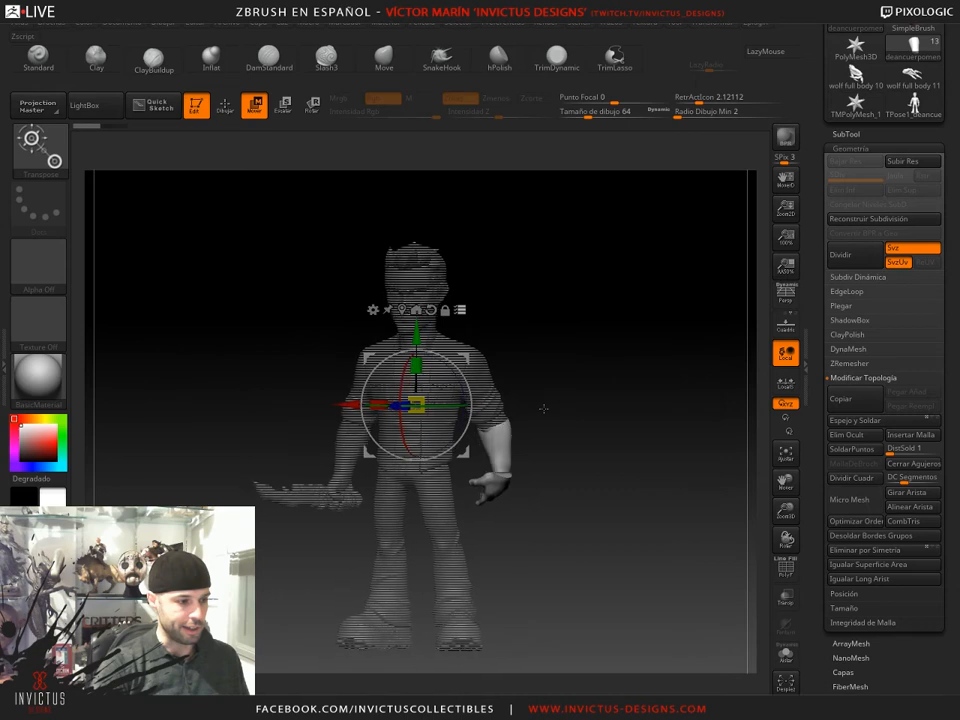
left_click_drag(540, 315, 538, 345, "alt")
left_click_drag(573, 414, 539, 401)
left_click_drag(423, 385, 490, 410)
left_click_drag(590, 424, 448, 388)
left_click_drag(290, 395, 418, 405, "alt")
left_click_drag(570, 400, 483, 408)
left_click_drag(418, 405, 404, 403)
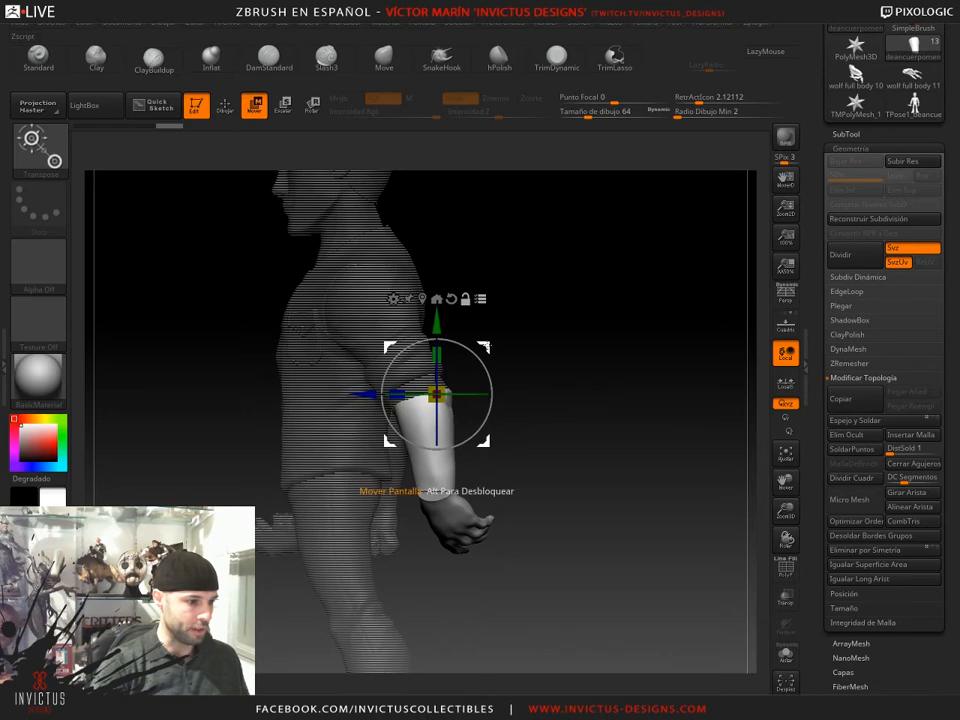
- Rotate the selected forearm and hand around the elbow pivot, adjusting from front, side and back, and return to draw mode
left_click_drag(484, 400, 532, 445)
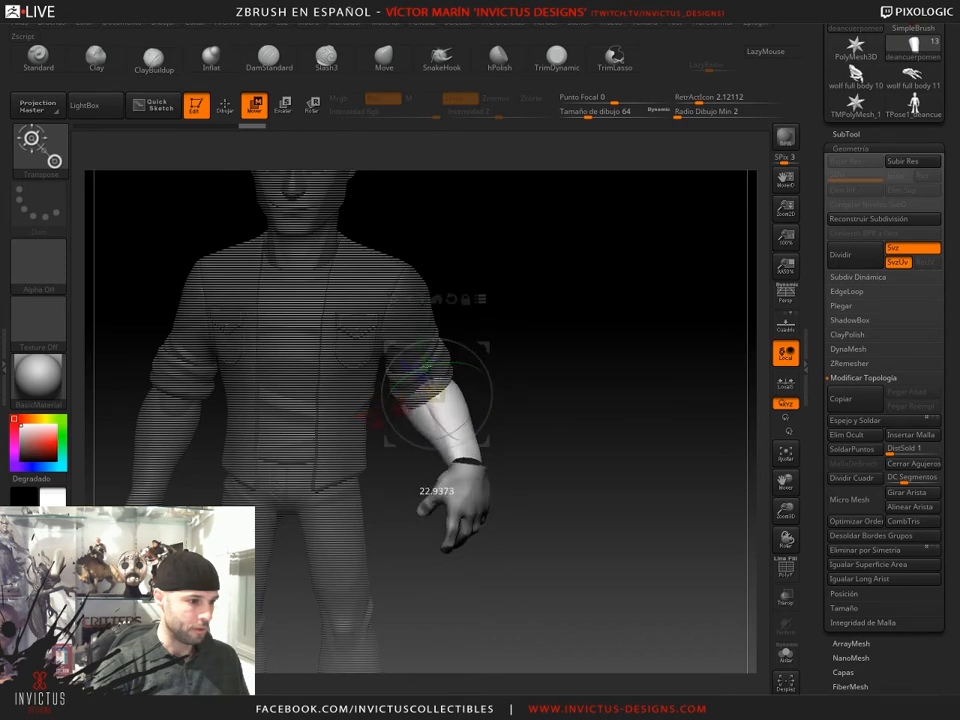
mouse_move(502, 441)
left_mouse_down()
mouse_move(468, 475)
mouse_move(484, 447)
left_mouse_up()
mouse_move(592, 456)
left_mouse_down()
mouse_move(640, 459)
mouse_move(505, 408)
left_mouse_up()
left_click_drag(486, 352, 497, 363)
left_click_drag(592, 462, 365, 506)
left_click_drag(405, 450, 411, 455)
left_click_drag(411, 455, 412, 455)
left_click_drag(500, 356, 501, 357)
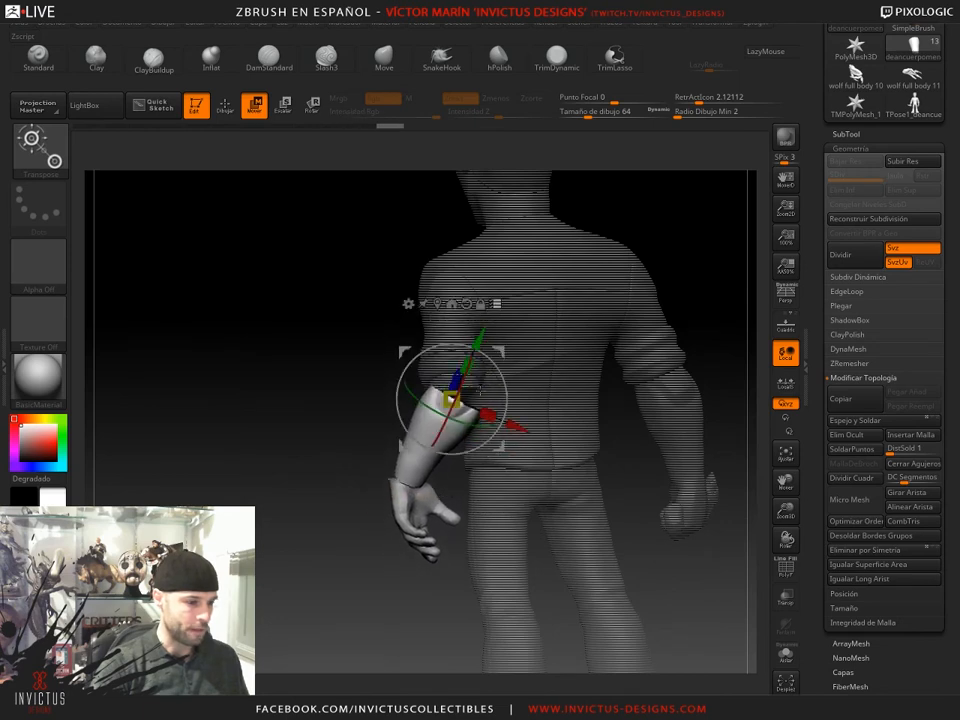
key("q")
mouse_move(300, 469)
left_mouse_down()
mouse_move(366, 479)
mouse_move(551, 557)
mouse_move(574, 522)
mouse_move(553, 519)
left_mouse_up()
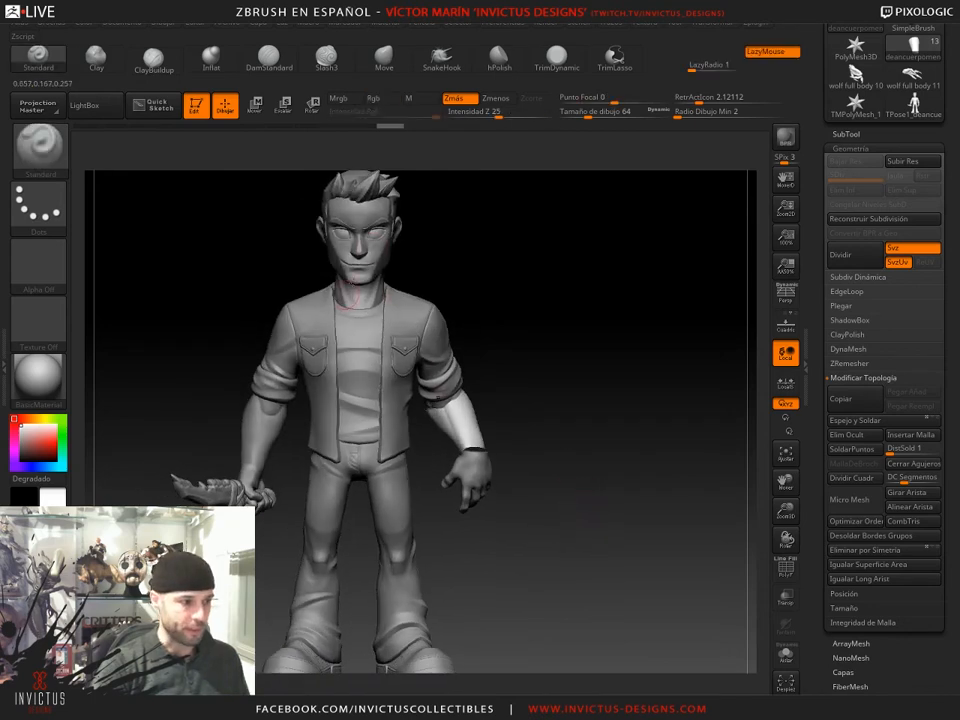
left_click_drag(654, 578, 621, 578)
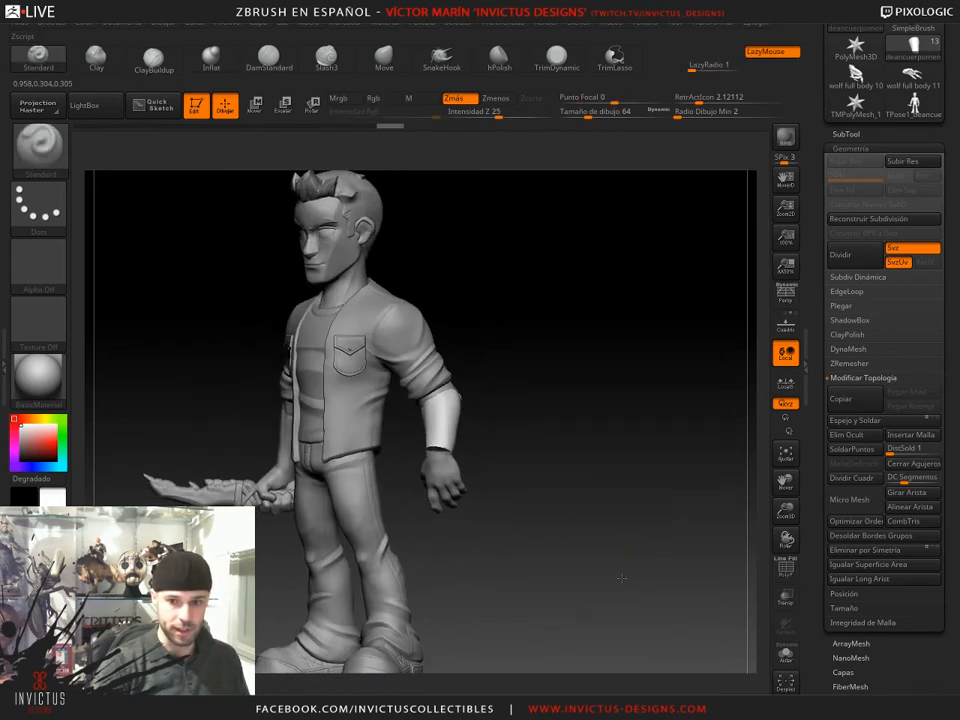
- Make the open hand the active subtool and pull its wrist edge up to the forearm with SnakeHook at draw size 46, focal shift 17
left_click_drag(537, 479, 320, 470)
left_click_drag(242, 461, 557, 475)
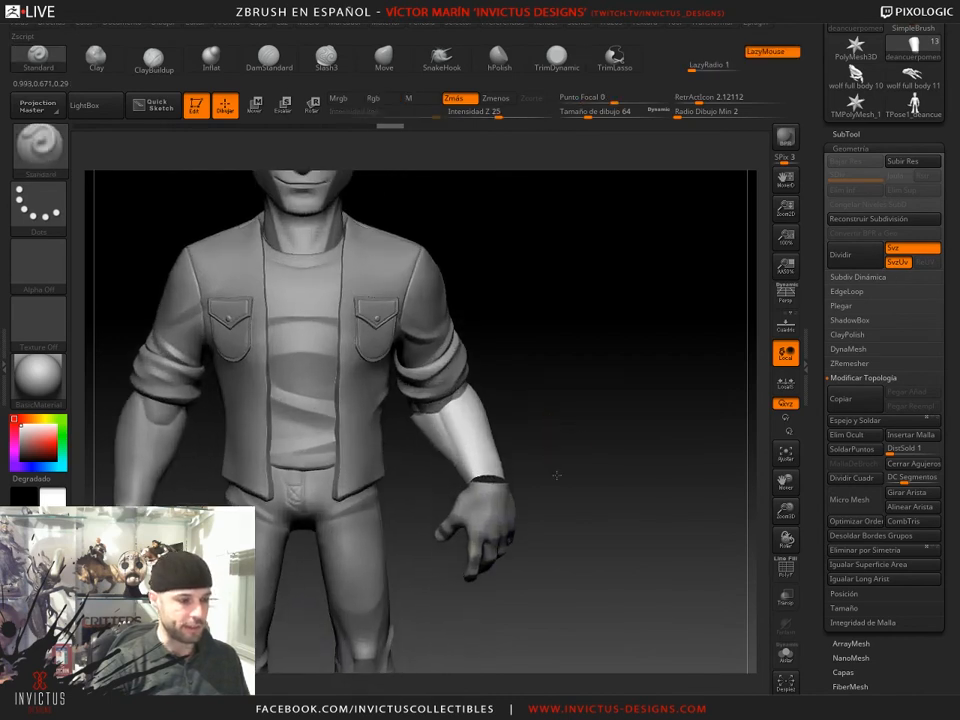
left_click(493, 500, "alt")
mouse_move(545, 462)
left_mouse_down()
mouse_move(579, 459)
mouse_move(580, 545)
left_mouse_up()
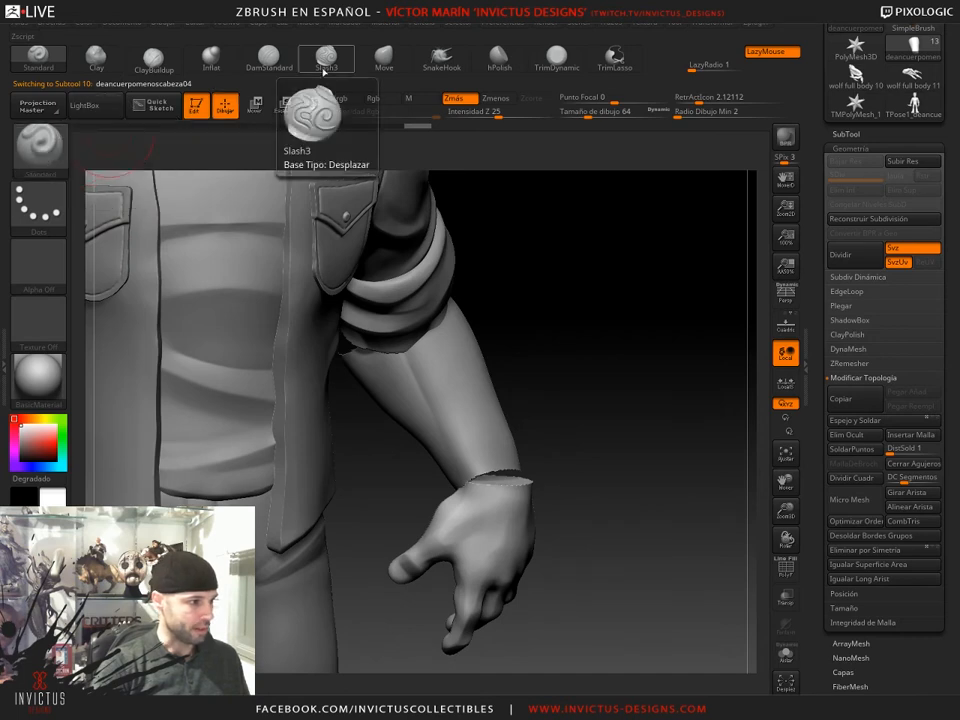
left_click(448, 59)
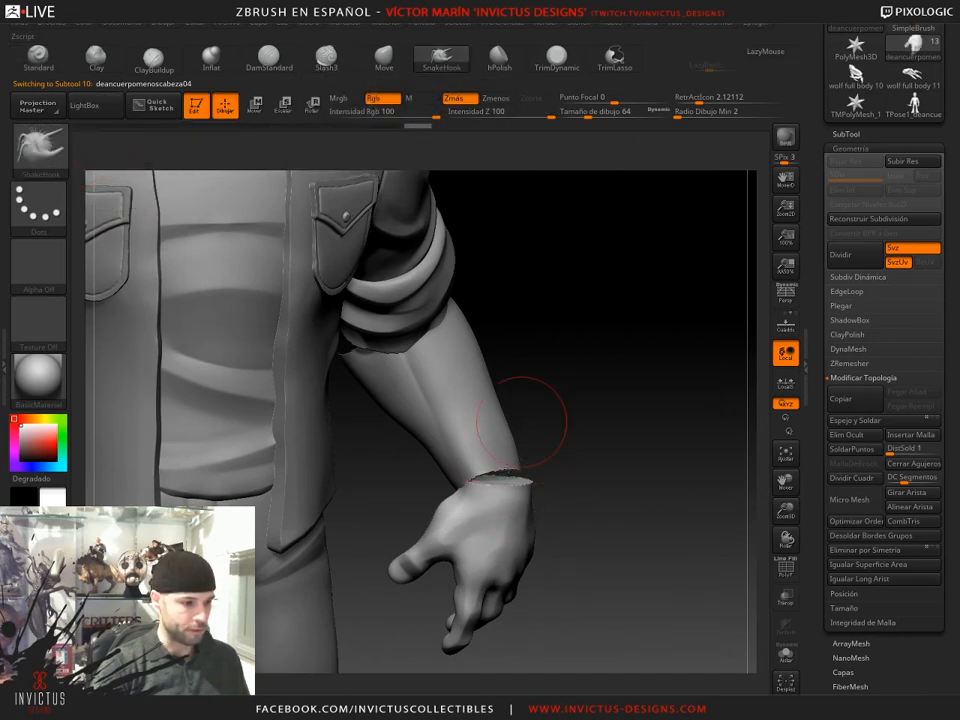
left_click(583, 114)
left_click(623, 99)
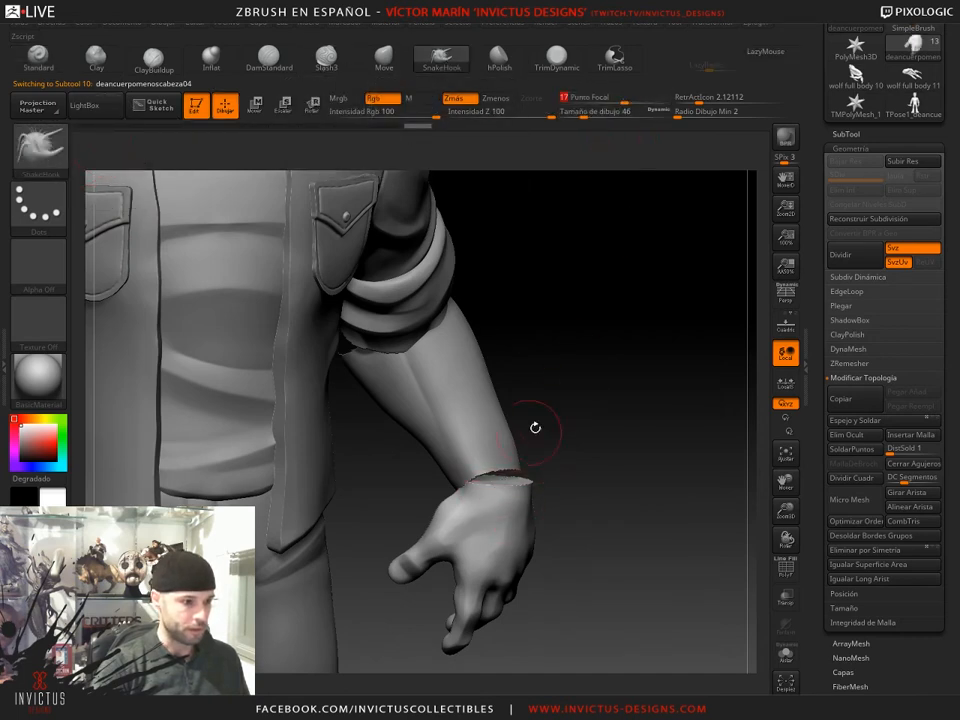
left_click_drag(573, 371, 512, 481)
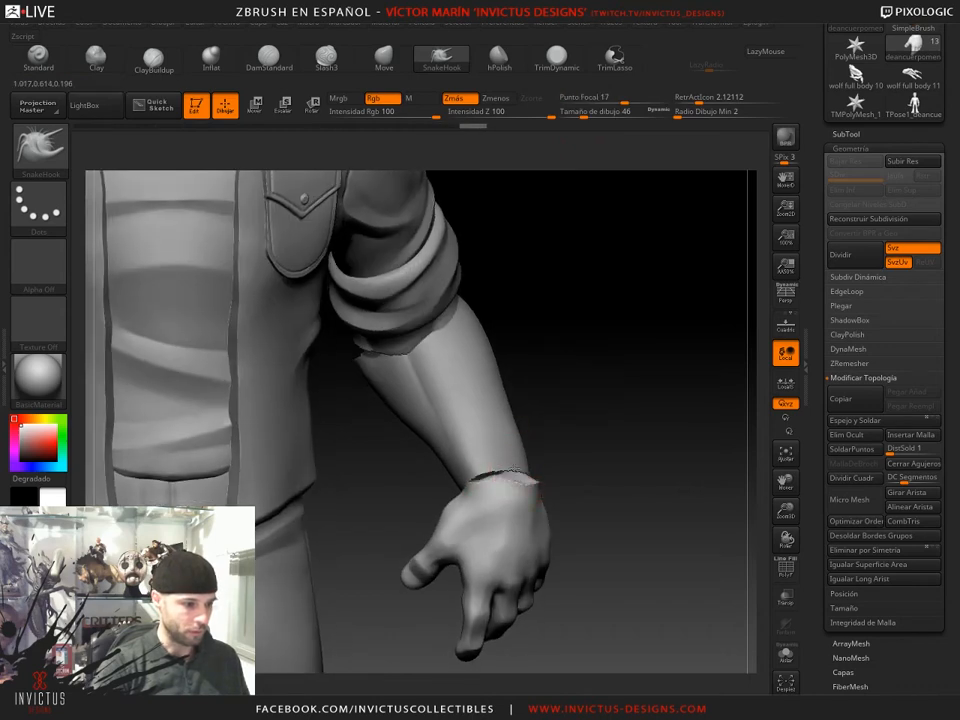
left_click_drag(547, 477, 503, 475)
left_click_drag(612, 464, 523, 477)
left_click_drag(455, 479, 570, 465)
- Close the remaining wrist gaps on the hand with SnakeHook at draw size 31, smoothing the pulled edge
left_click_drag(586, 114, 580, 114)
left_click_drag(624, 379, 475, 500)
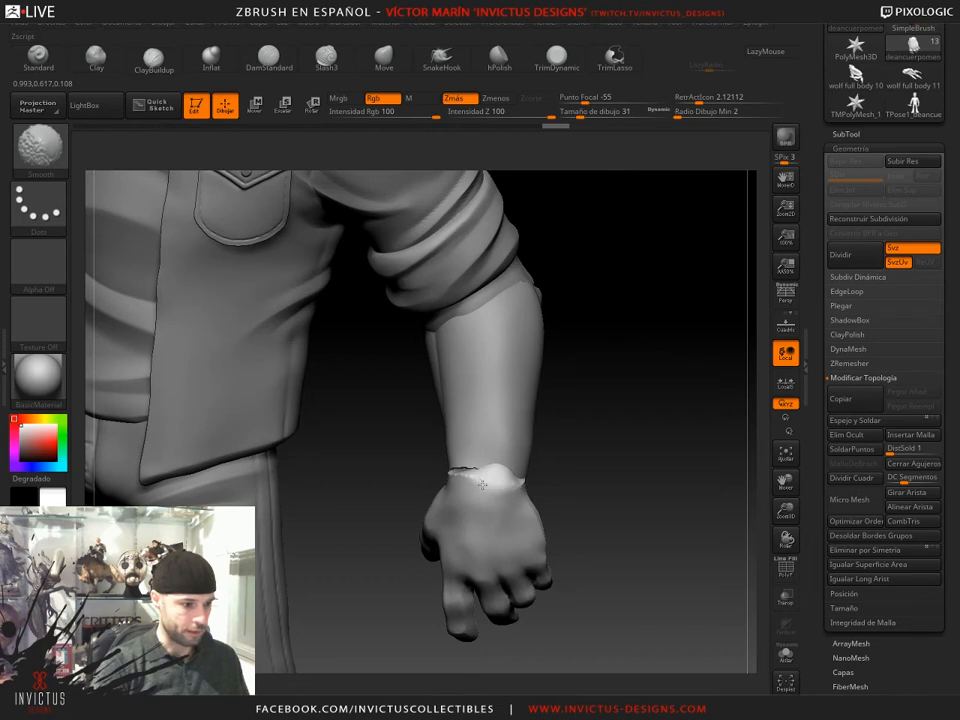
left_click_drag(492, 472, 608, 484, "shift")
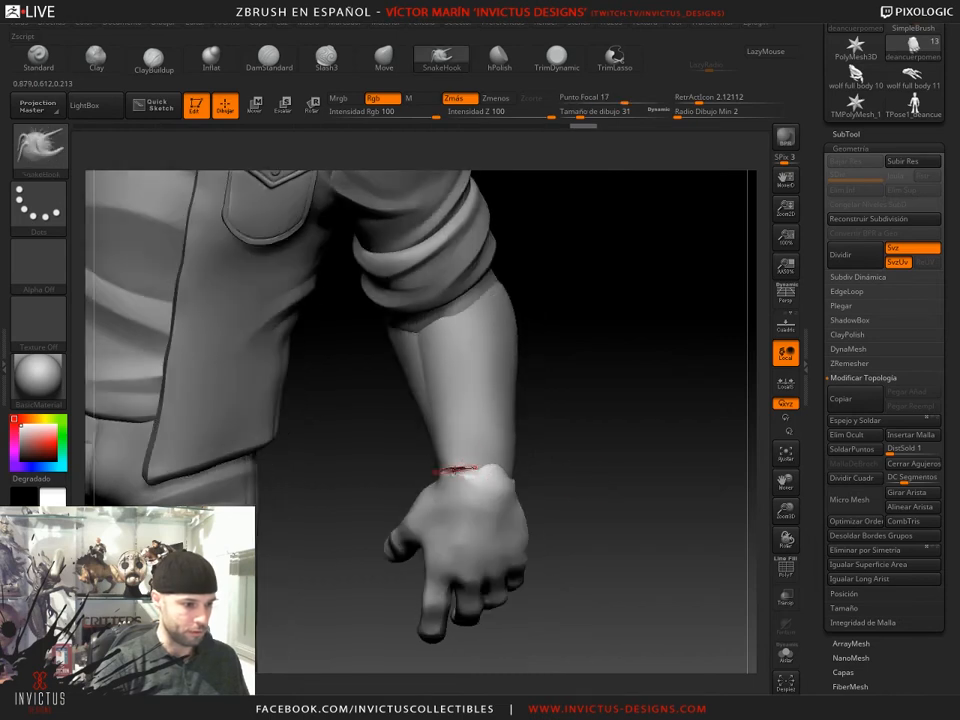
left_click_drag(570, 479, 270, 556)
key("shift")
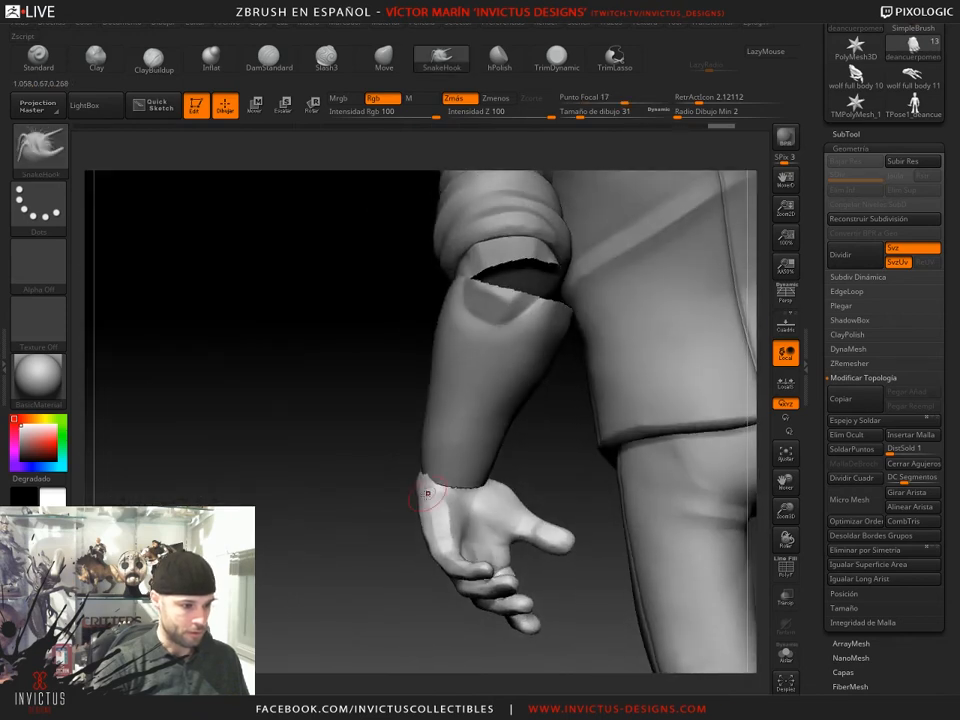
left_click_drag(328, 501, 422, 486)
- Make the forearm the active subtool, set the draw size to 74, and smooth its wrist end
left_click(459, 448, "alt")
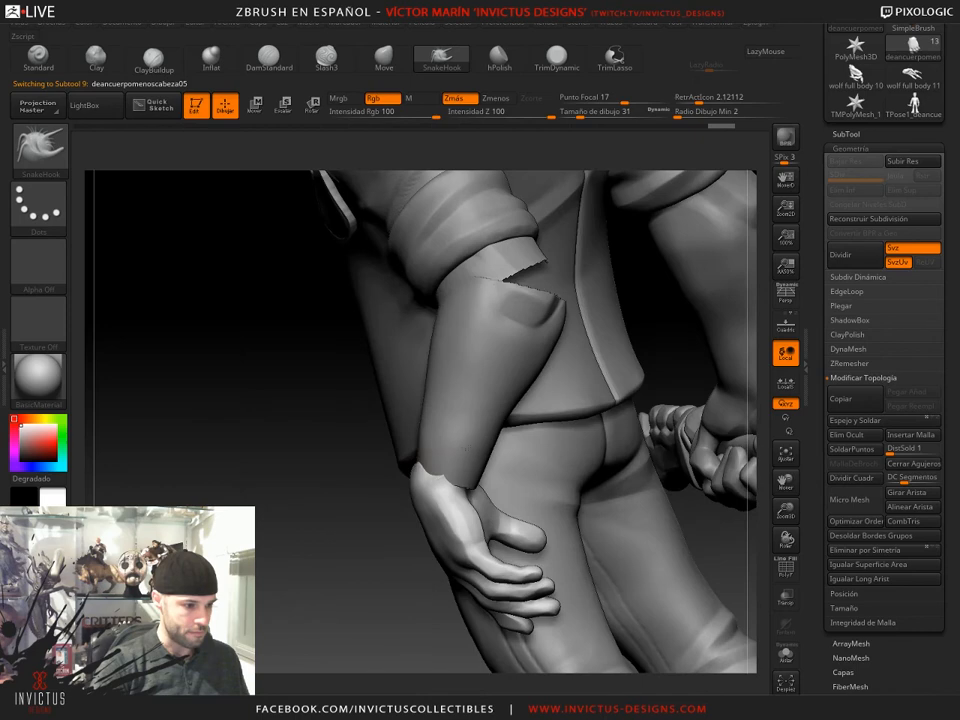
left_click_drag(580, 114, 592, 114)
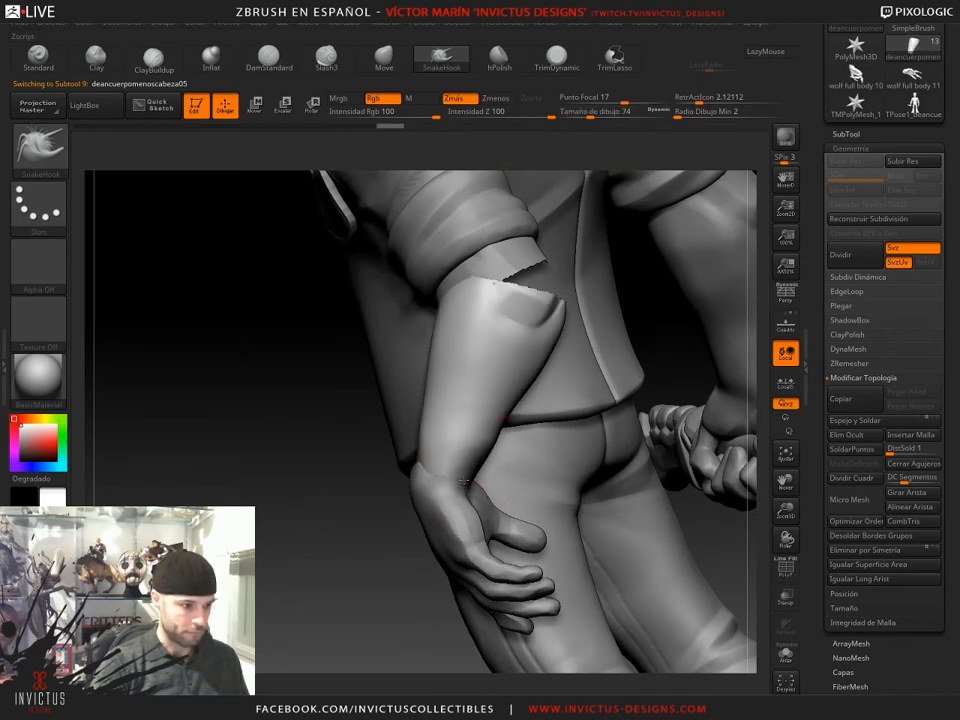
left_click_drag(363, 504, 323, 503)
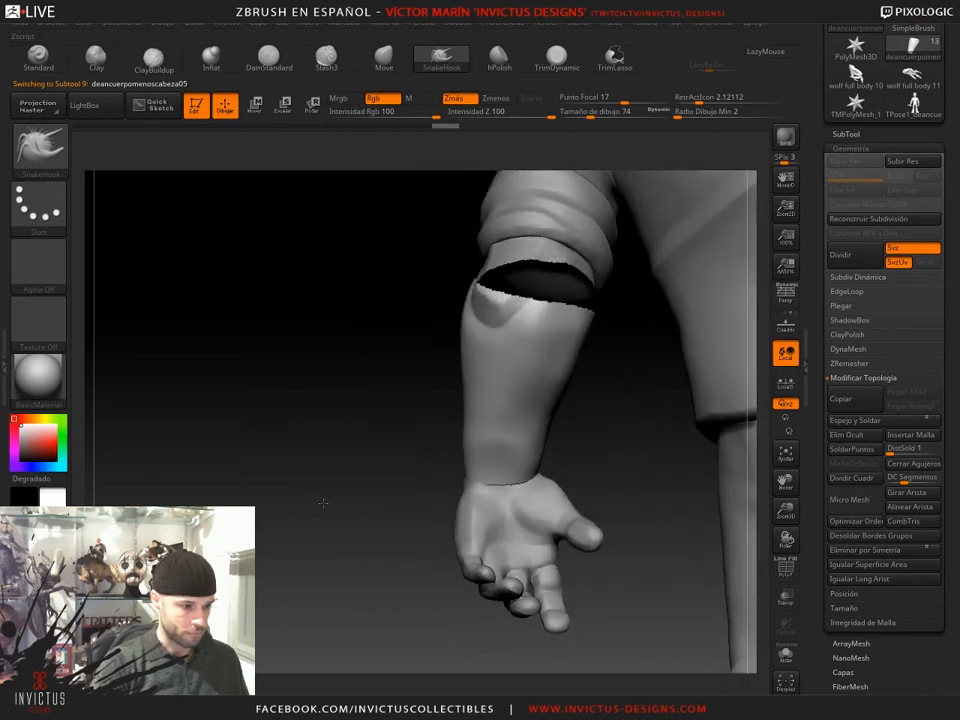
mouse_move(600, 493)
left_mouse_down()
mouse_move(558, 495)
mouse_move(668, 477)
left_mouse_up()
left_click_drag(508, 467, 518, 450, "shift")
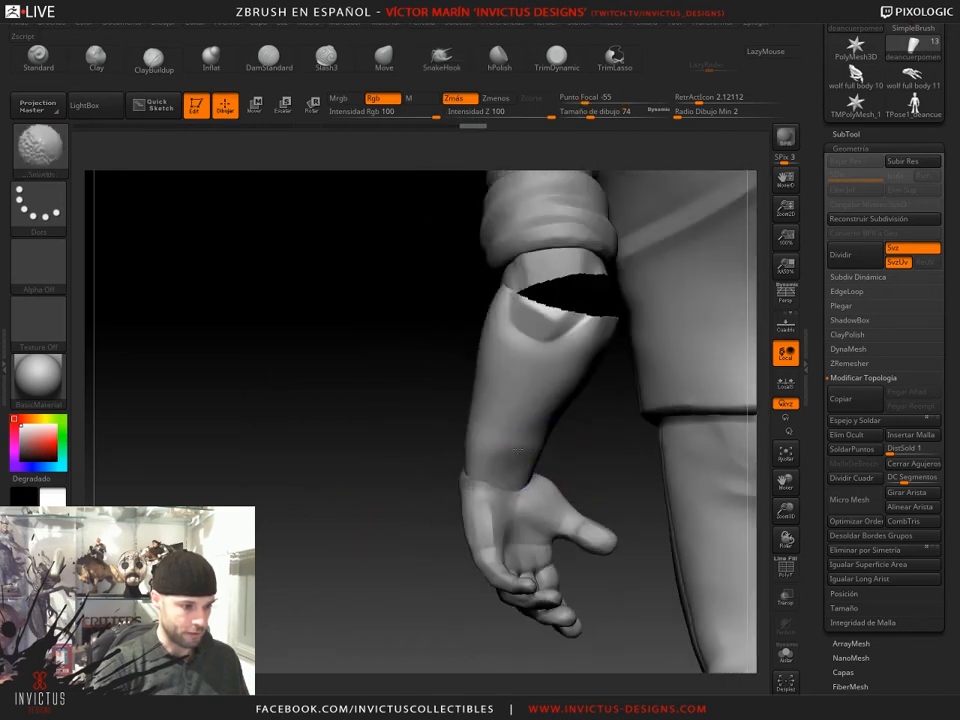
- Shape the forearm's wrist end with SnakeHook all around so its contour flows into the hand
key("b")
key("s")
key("h")
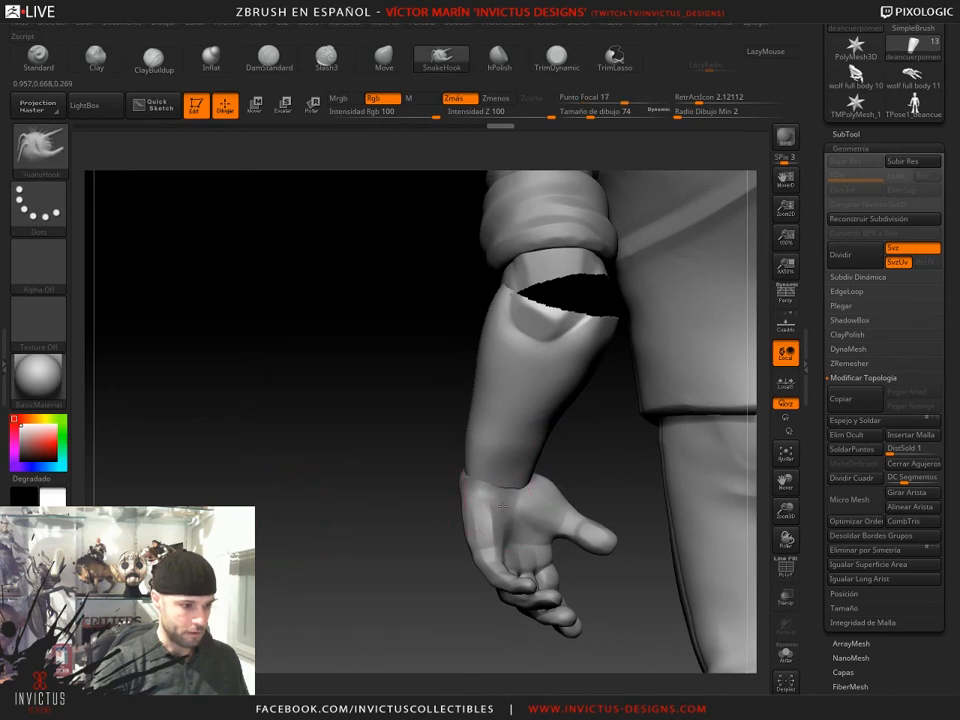
left_click_drag(407, 521, 548, 488)
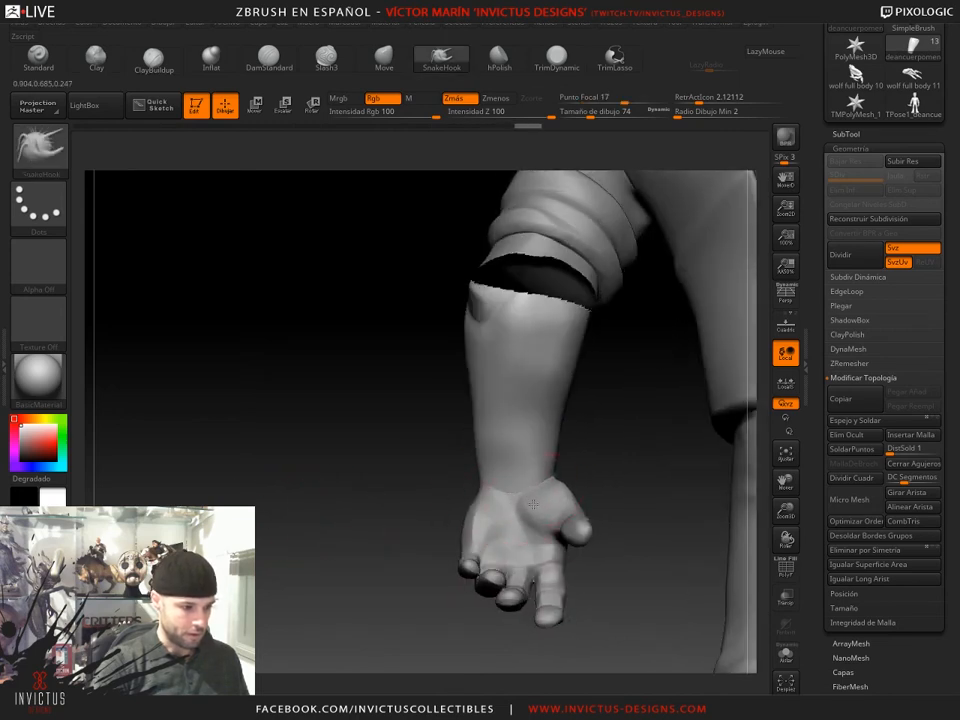
mouse_move(358, 485)
left_mouse_down()
mouse_move(628, 471)
mouse_move(645, 476)
mouse_move(594, 505)
mouse_move(489, 459)
mouse_move(651, 511)
mouse_move(517, 460)
left_mouse_up()
mouse_move(656, 510)
left_mouse_down()
mouse_move(673, 516)
mouse_move(604, 441)
mouse_move(643, 521)
mouse_move(568, 454)
left_mouse_up()
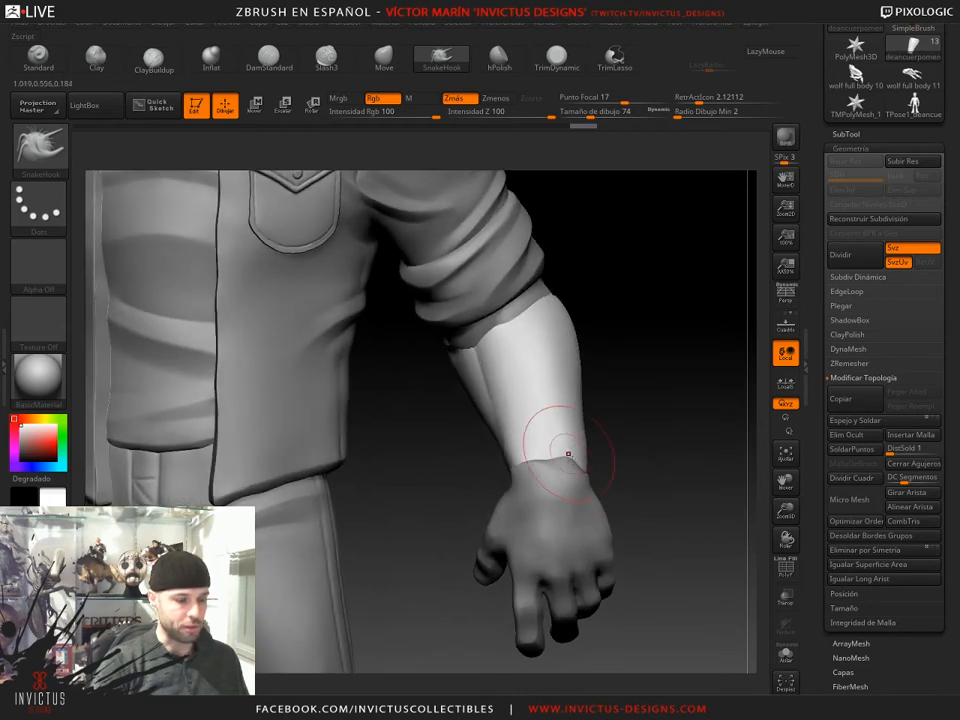
mouse_move(677, 401)
left_mouse_down()
mouse_move(652, 431)
mouse_move(574, 435)
mouse_move(611, 459)
left_mouse_up()
- Merge the forearm subtool down with the hand subtool below it
left_click(846, 134)
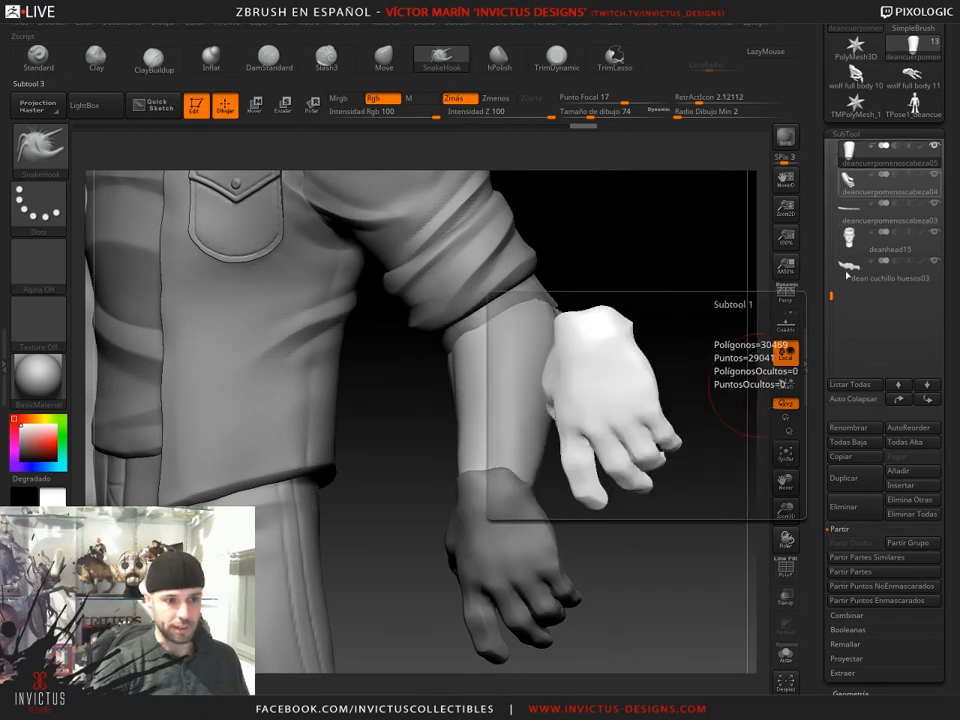
scroll(870, 617, "down", 1)
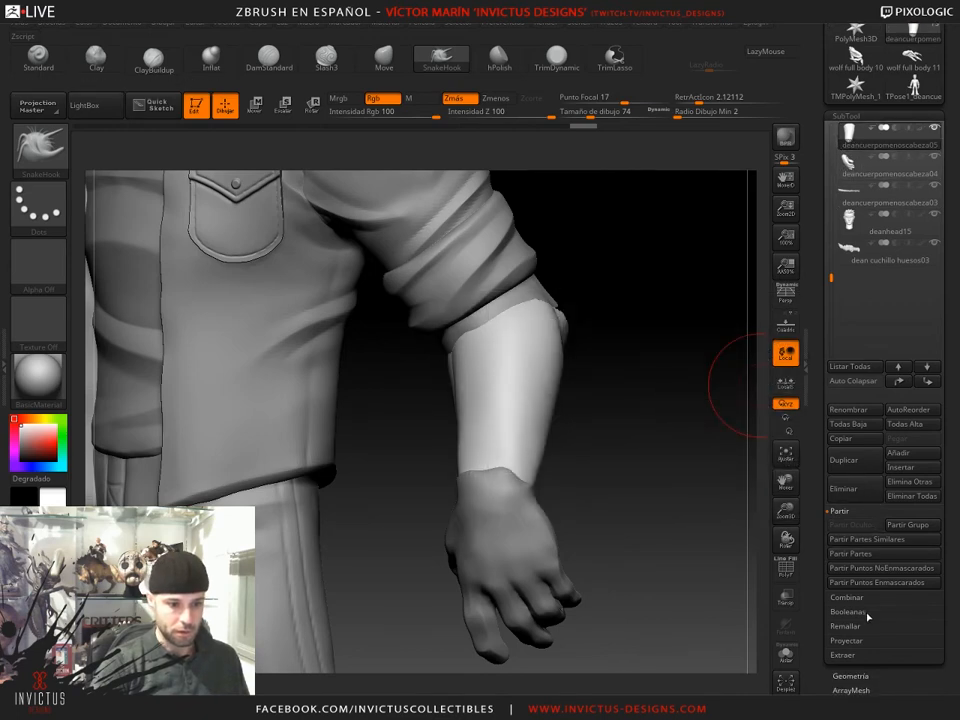
left_click(852, 598)
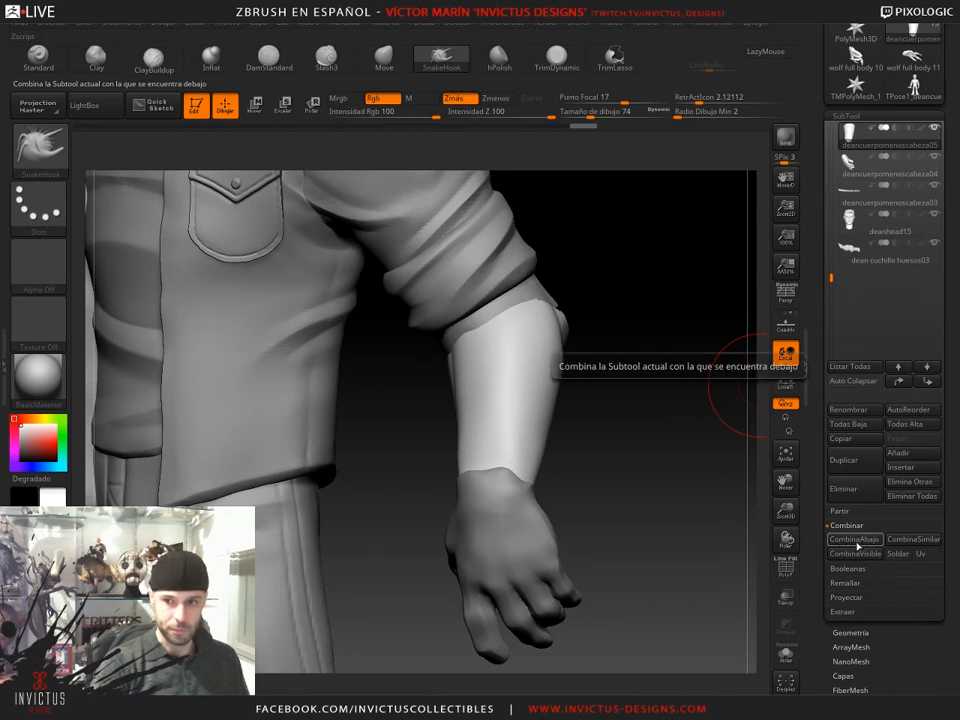
left_click(856, 540)
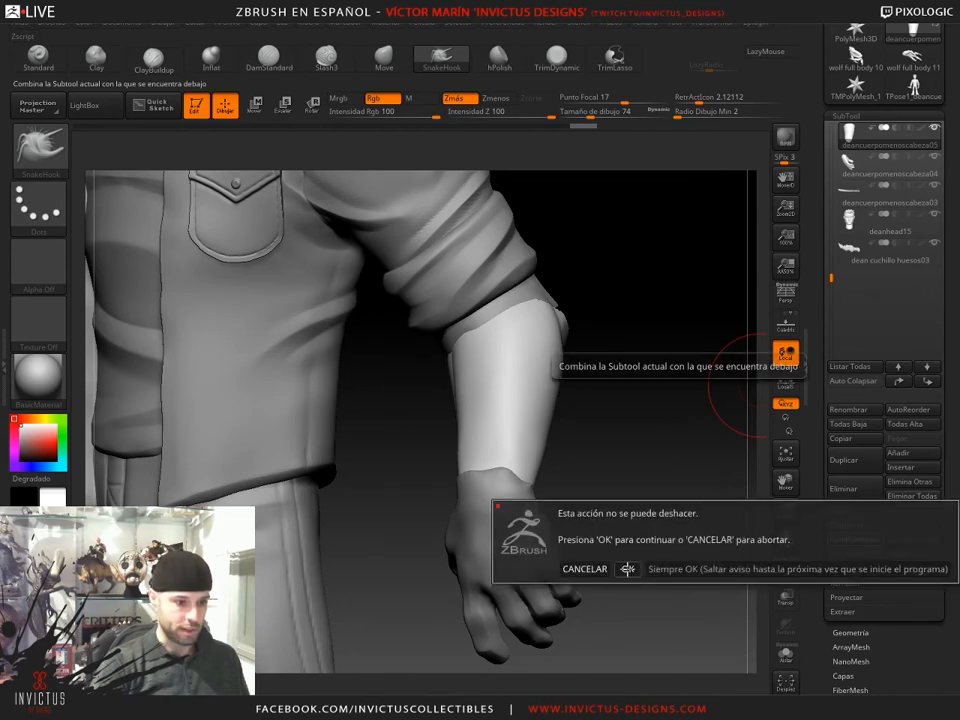
left_click(627, 568)
- Remesh the merged forearm and hand with DynaMesh at resolution 1024 to fuse them into one mesh
mouse_move(628, 499)
left_mouse_down()
mouse_move(610, 507)
mouse_move(640, 510)
mouse_move(654, 542)
mouse_move(565, 462)
mouse_move(573, 466)
left_mouse_up()
left_click_drag(660, 500, 668, 528)
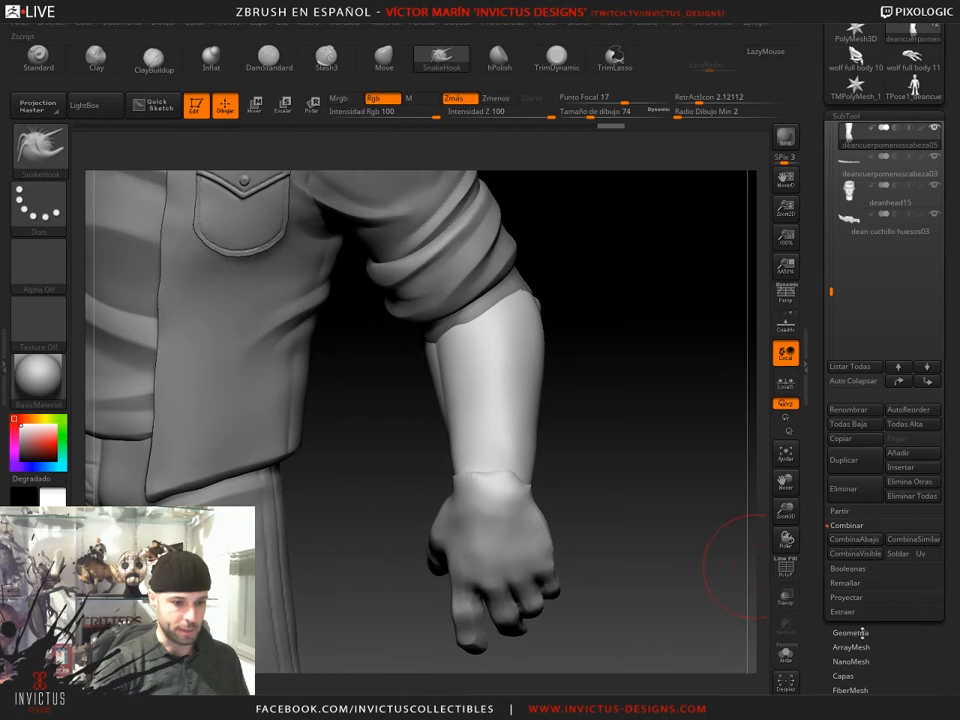
left_click(862, 632)
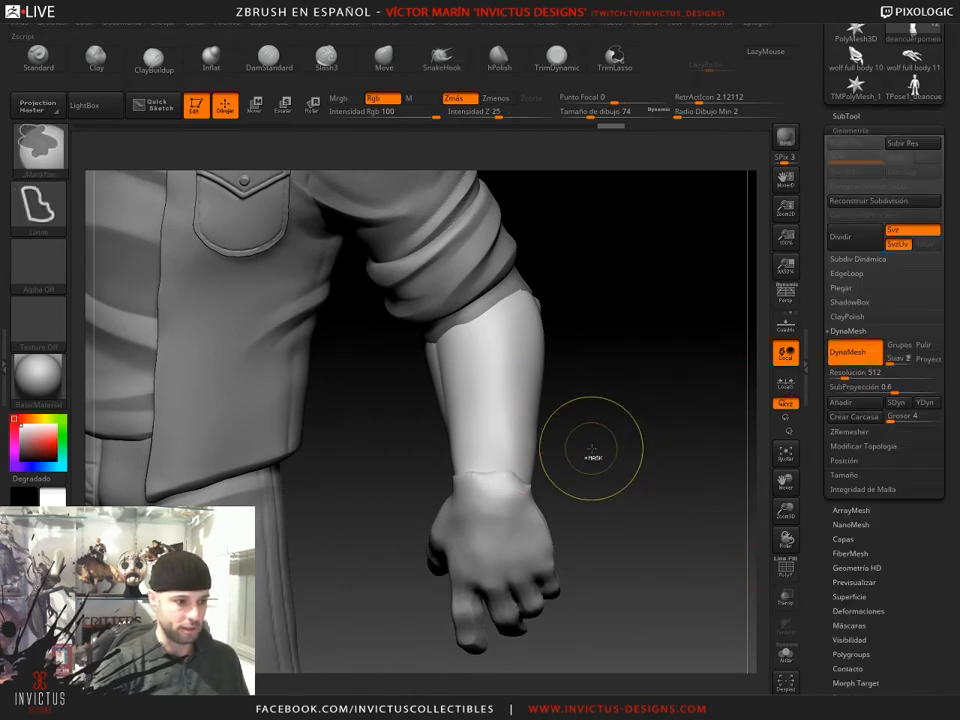
left_click_drag(599, 514, 514, 569)
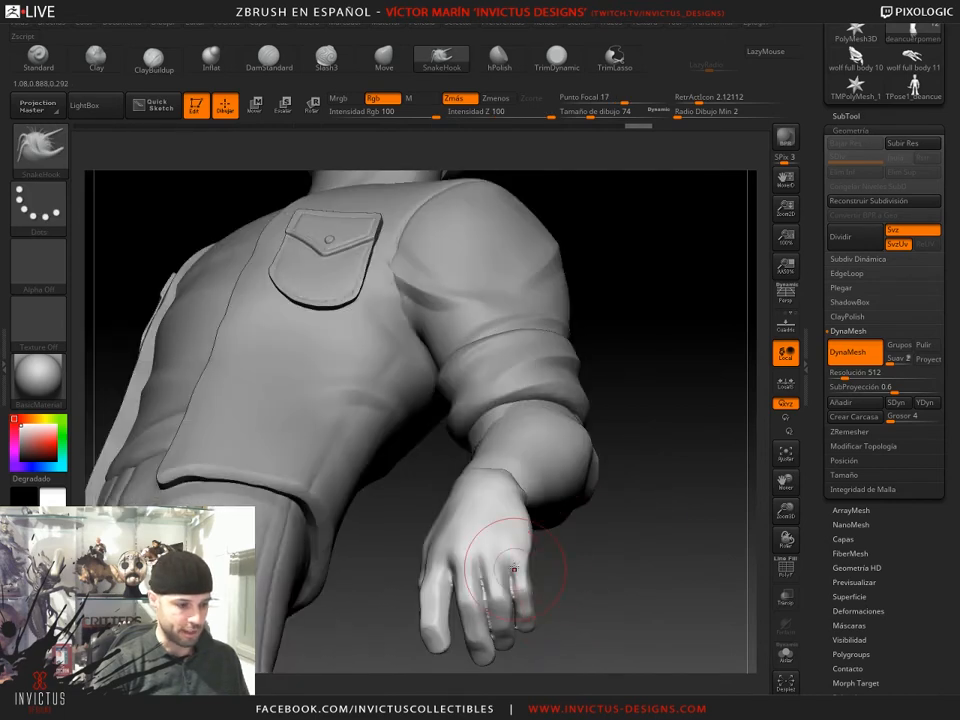
left_click_drag(645, 573, 604, 568)
mouse_move(647, 538)
left_mouse_down()
mouse_move(490, 540)
mouse_move(590, 533)
left_mouse_up()
left_click(860, 373)
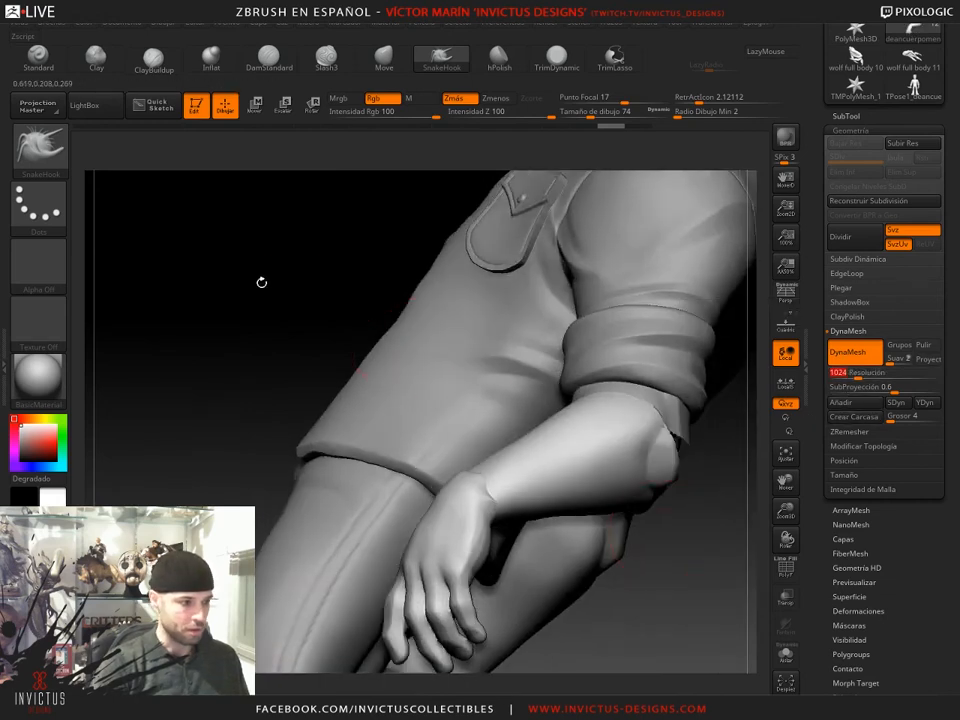
left_click_drag(261, 283, 400, 320)
mouse_move(655, 505)
left_mouse_down("ctrl")
mouse_move(625, 543)
mouse_move(676, 501)
mouse_move(698, 500)
left_mouse_up("ctrl")
mouse_move(598, 477)
left_mouse_down("ctrl")
mouse_move(641, 575)
mouse_move(674, 446)
left_mouse_up("ctrl")
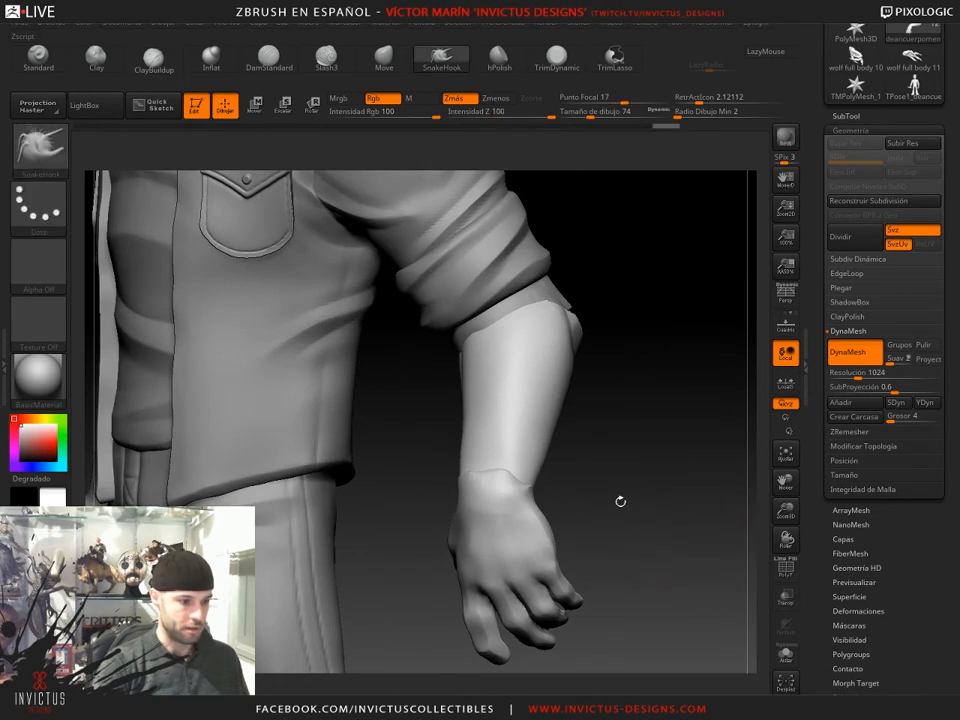
left_click_drag(620, 501, 632, 502)
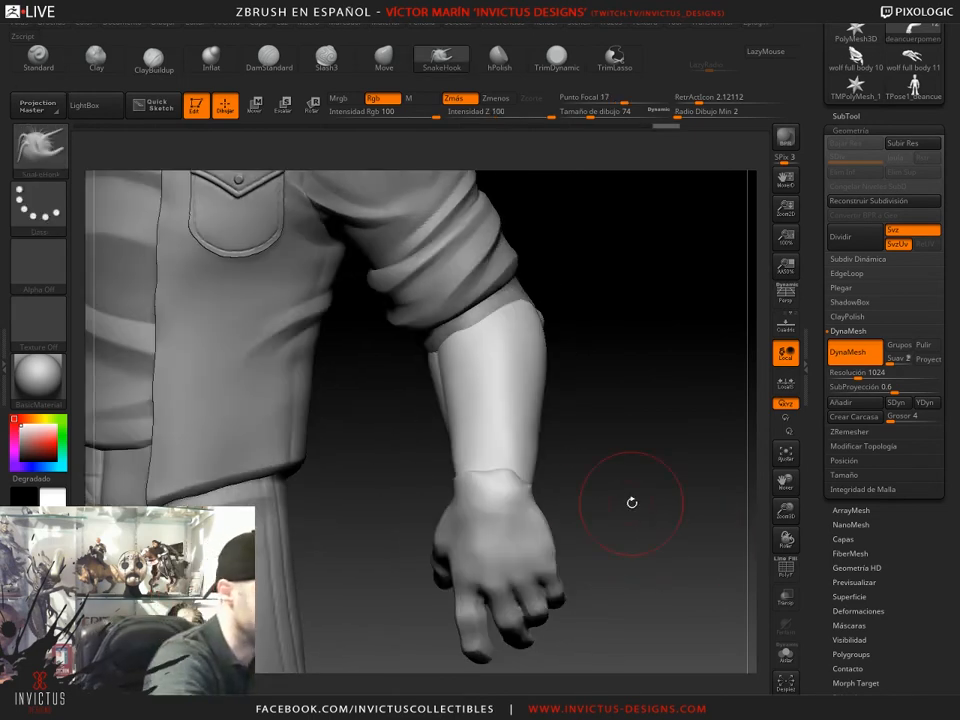
- Flatten the raised wrist seam between forearm and hand with TrimDynamic at draw size 56
left_click(558, 70)
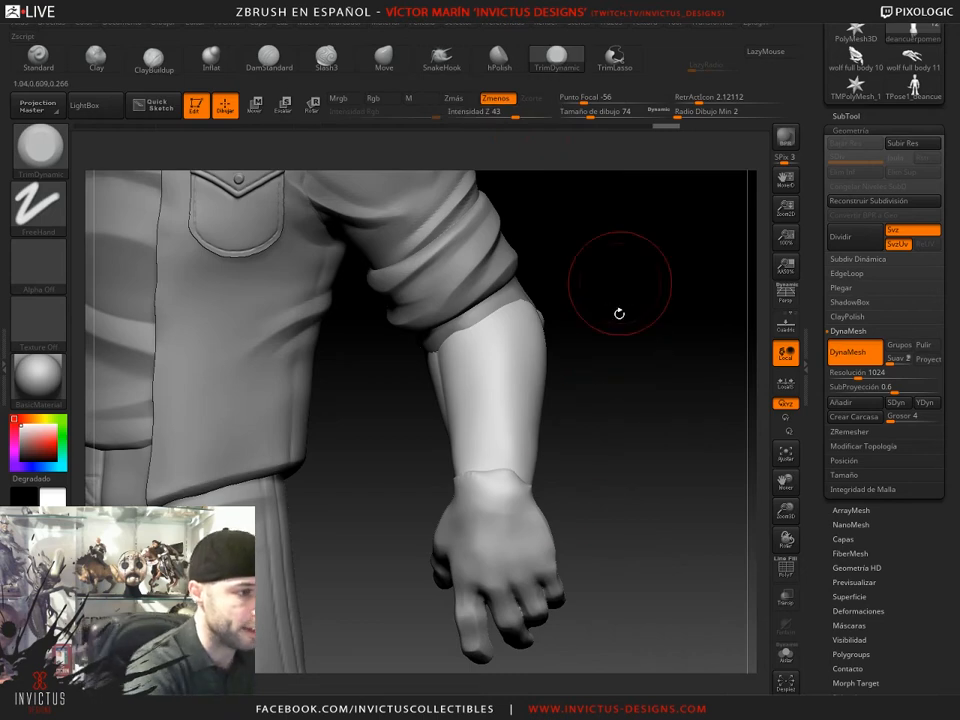
left_click_drag(631, 455, 634, 552, "alt")
left_click(587, 112)
left_click_drag(652, 450, 626, 459)
mouse_move(545, 502)
left_mouse_down()
mouse_move(536, 521)
mouse_move(557, 512)
left_mouse_up()
left_click_drag(644, 488, 568, 514)
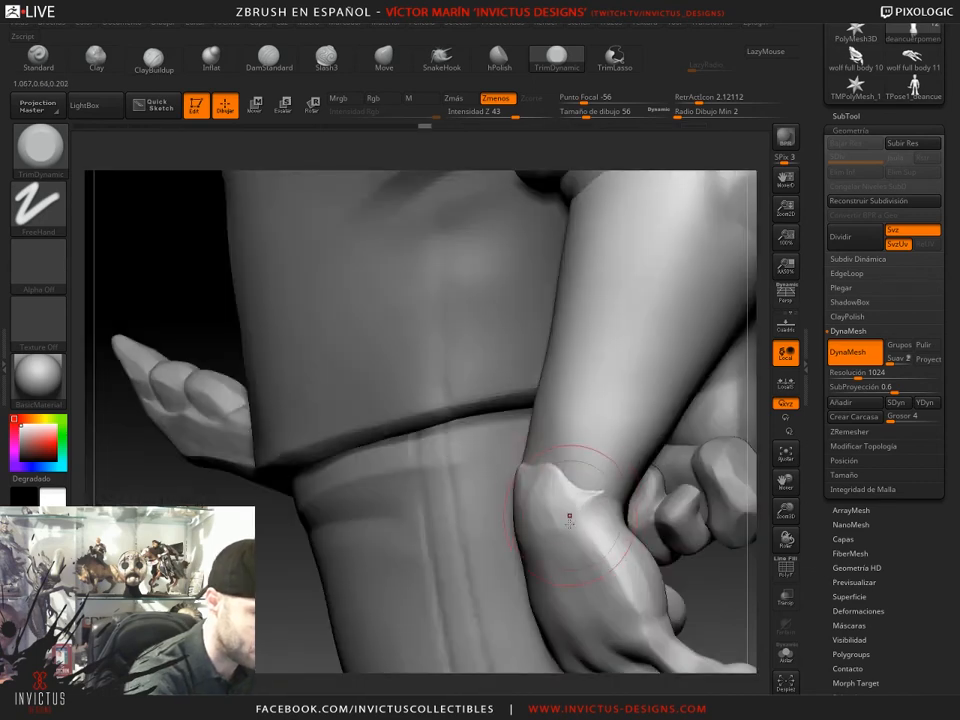
left_click_drag(277, 600, 430, 570)
left_click_drag(420, 500, 606, 489)
mouse_move(505, 482)
left_mouse_down()
mouse_move(465, 471)
mouse_move(541, 482)
mouse_move(456, 480)
mouse_move(452, 504)
mouse_move(488, 488)
mouse_move(469, 493)
mouse_move(489, 510)
mouse_move(536, 484)
mouse_move(497, 474)
left_mouse_up()
left_click_drag(570, 516, 488, 488)
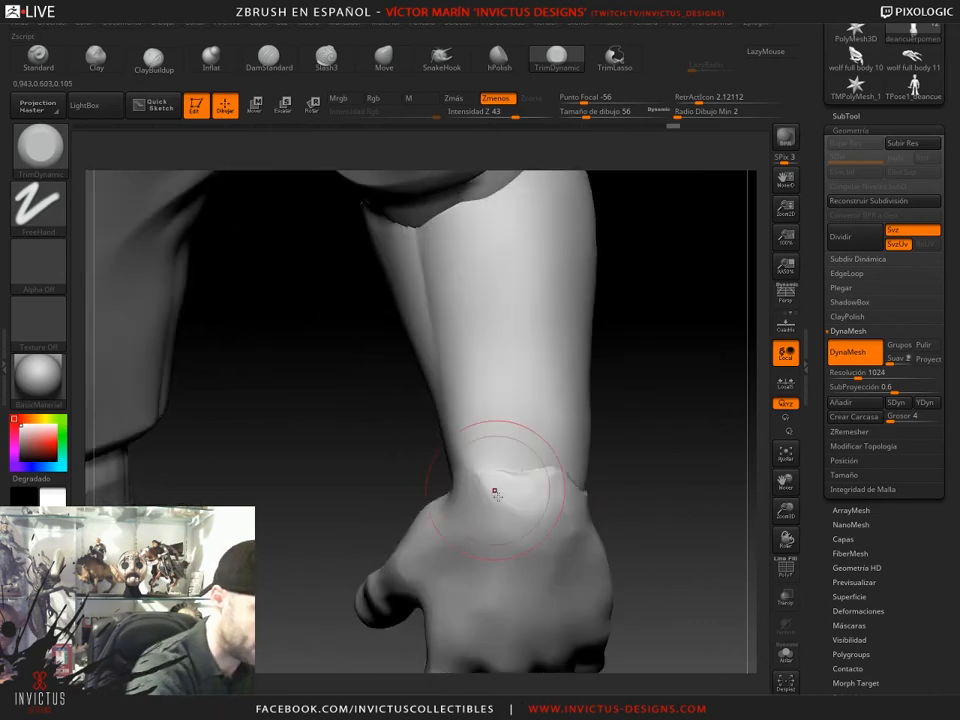
- Trim the raised seam along the back and outer side of the wrist with TrimDynamic at draw size 56
left_click_drag(677, 497, 483, 523)
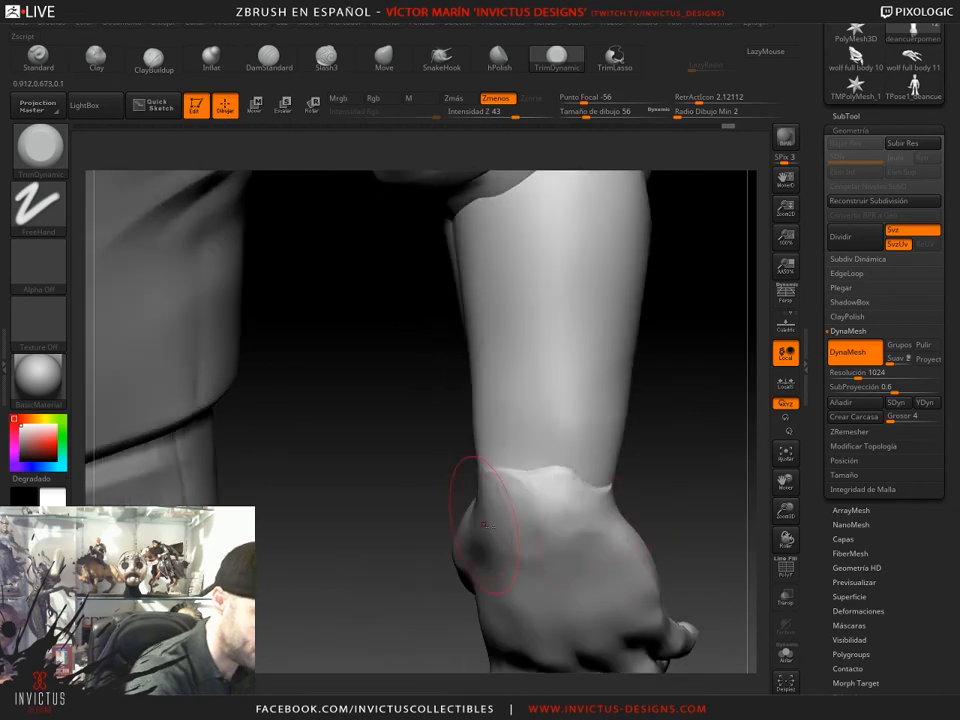
mouse_move(661, 493)
left_mouse_down()
mouse_move(521, 475)
mouse_move(664, 472)
left_mouse_up()
left_click_drag(552, 478, 537, 474)
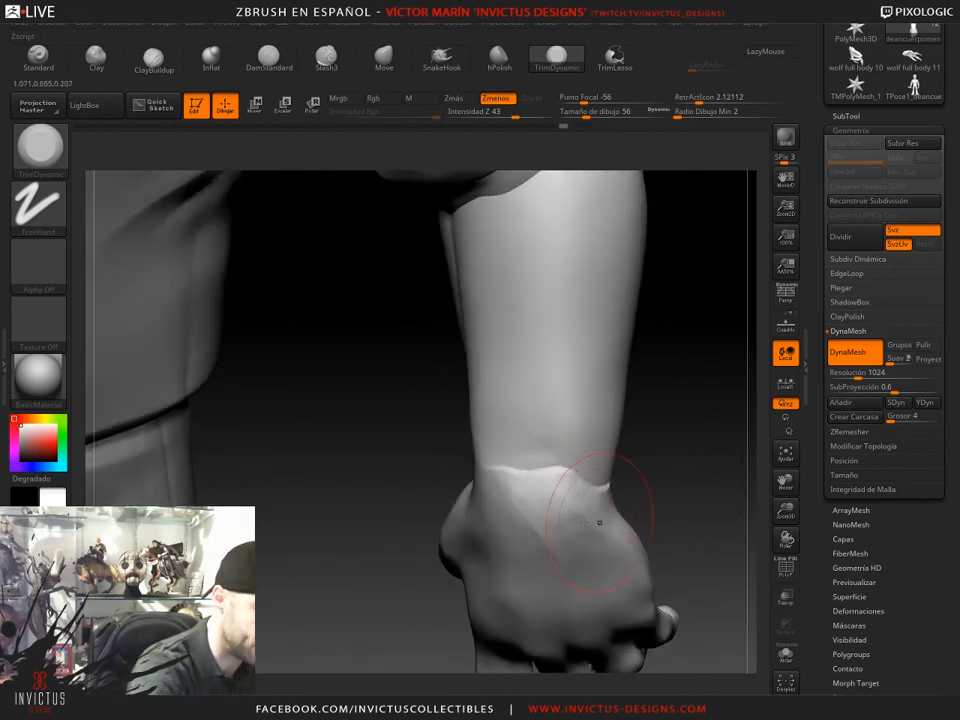
left_click_drag(665, 500, 640, 482)
left_click_drag(690, 538, 618, 532)
left_click_drag(549, 456, 575, 465)
left_click_drag(647, 461, 644, 467)
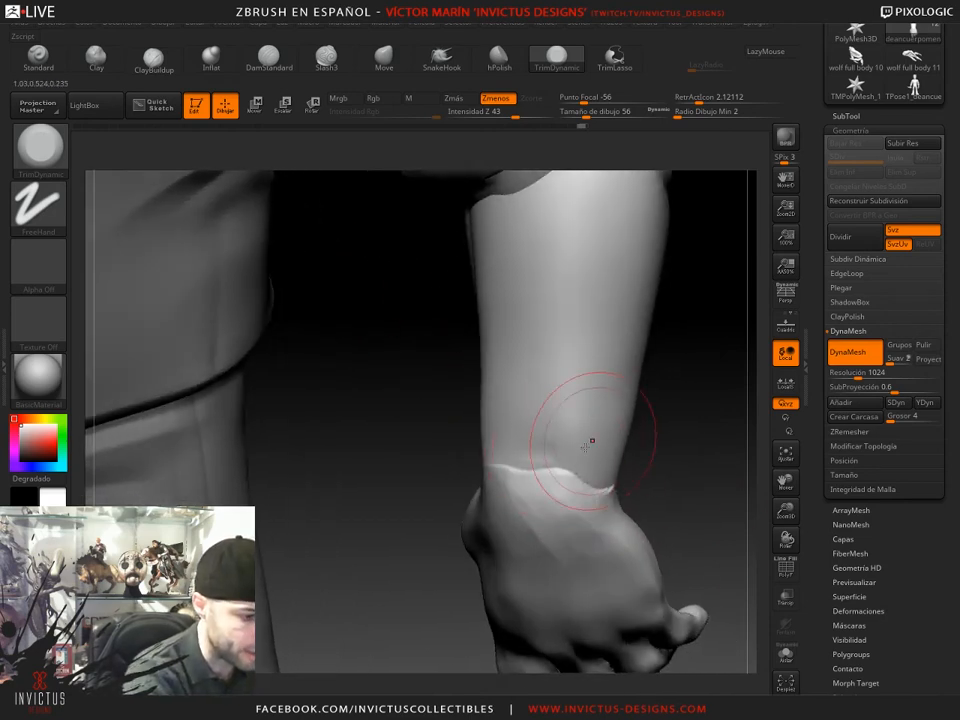
- Build up the step along the back of the wrist with the Clay brush at Z intensity 22 and draw size 37
left_click(96, 55)
left_click_drag(508, 113, 496, 113)
left_click_drag(591, 114, 583, 114)
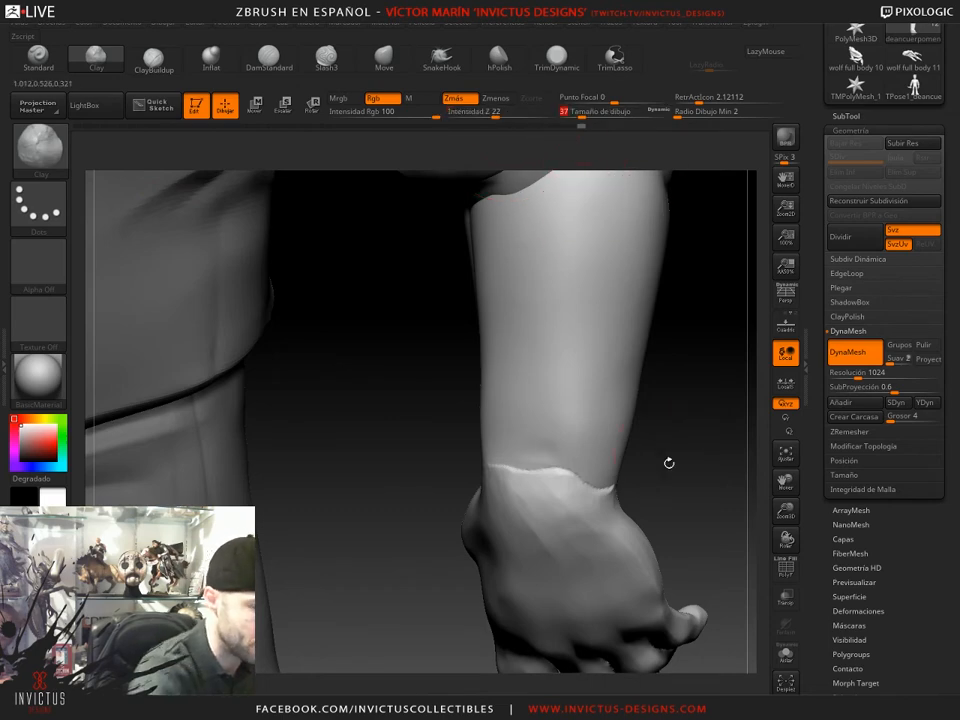
left_click_drag(668, 463, 648, 457)
left_click_drag(514, 463, 524, 472)
mouse_move(625, 482)
left_mouse_down()
mouse_move(531, 461)
mouse_move(653, 447)
mouse_move(617, 485)
left_mouse_up()
left_click_drag(480, 604, 600, 590)
left_click_drag(616, 460, 668, 456)
left_click_drag(541, 465, 548, 453)
left_click_drag(639, 500, 598, 508)
left_click_drag(690, 492, 653, 476)
- Flatten the added clay across the back of the wrist with TrimDynamic at draw size 37
left_click(562, 62)
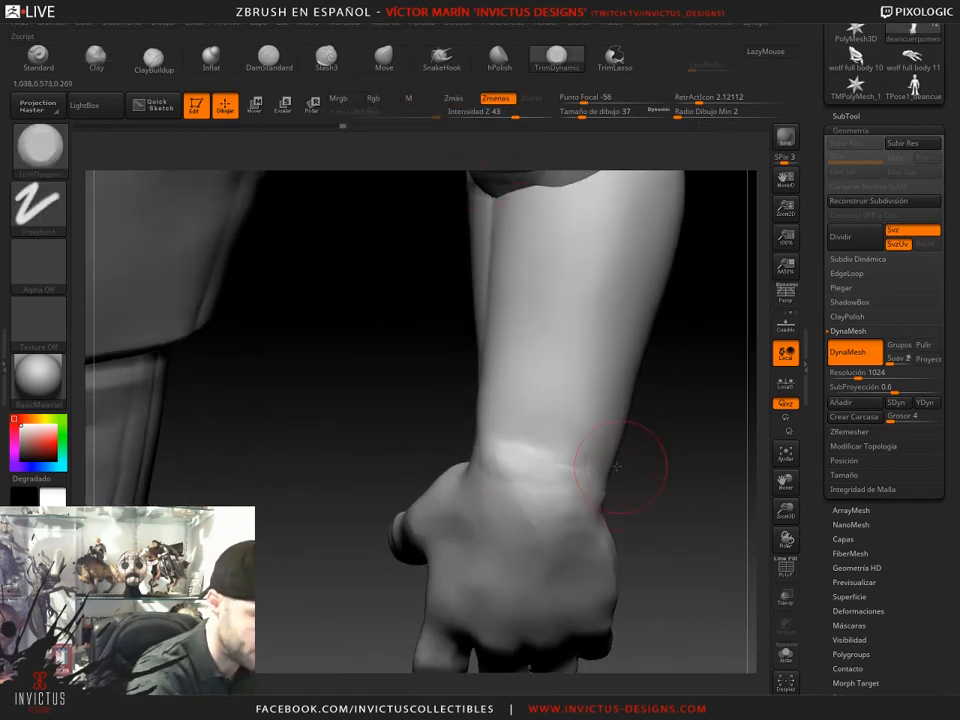
left_click_drag(616, 465, 491, 446)
left_click_drag(553, 514, 599, 504)
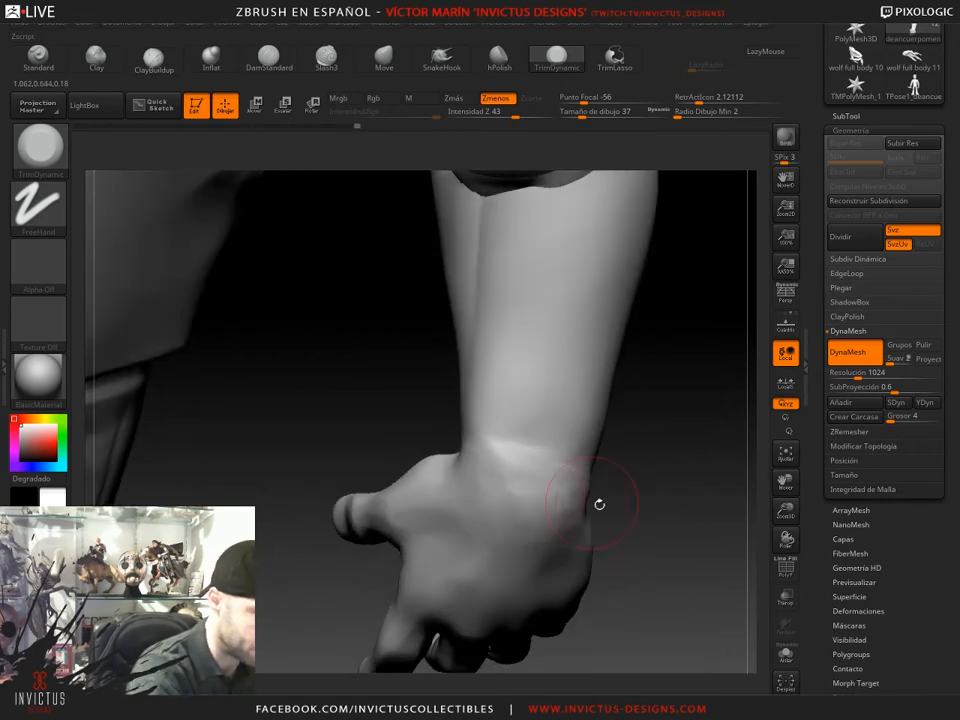
left_click_drag(626, 545, 585, 520)
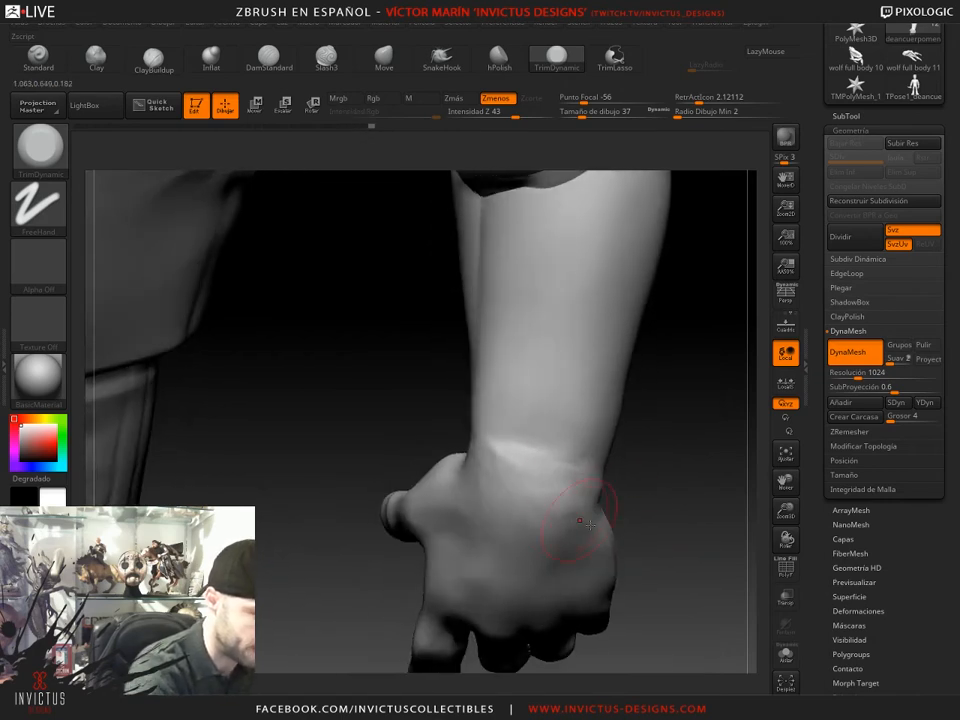
mouse_move(668, 517)
left_mouse_down()
mouse_move(560, 484)
mouse_move(563, 525)
mouse_move(620, 510)
left_mouse_up()
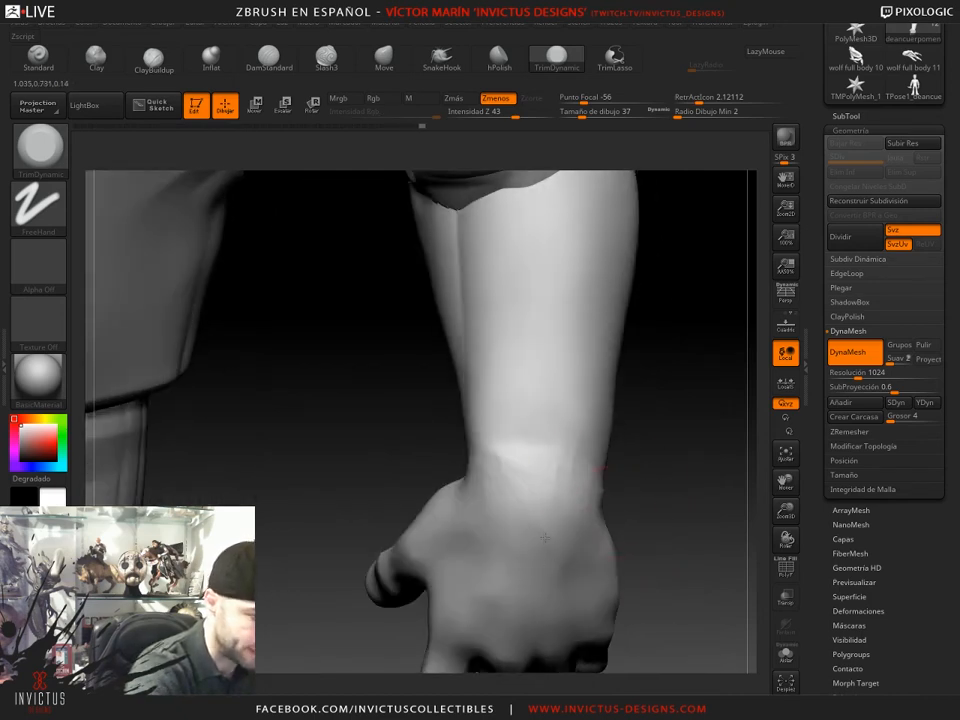
- Smooth the transition between forearm and back of the hand at draw size 25
left_click_drag(592, 116, 577, 116)
key("shift")
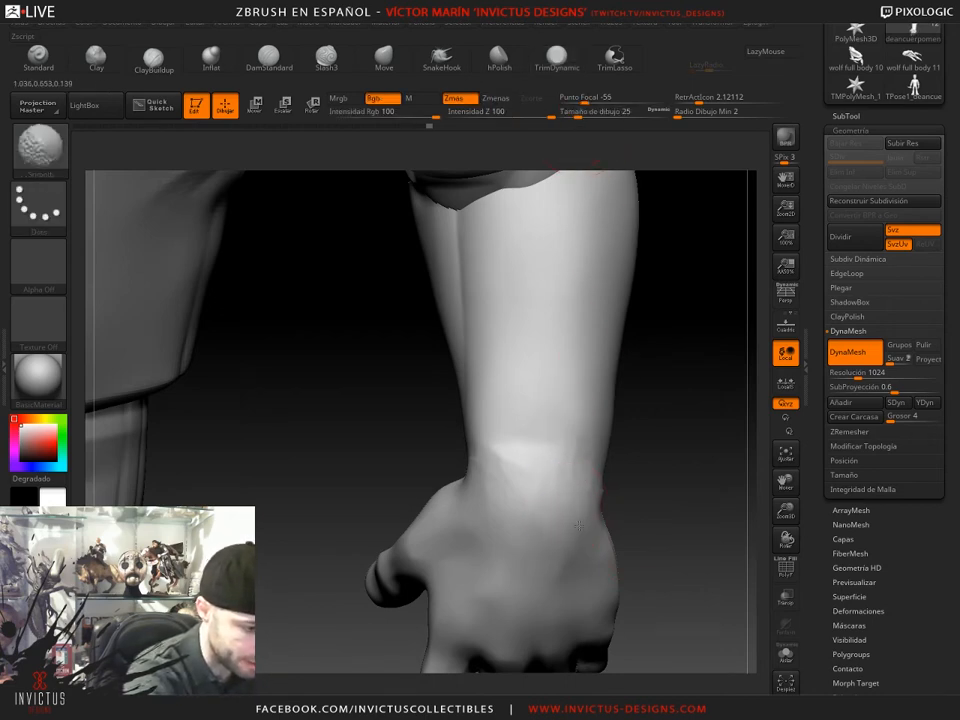
left_click_drag(539, 509, 536, 495, "shift")
left_click_drag(675, 521, 632, 515)
left_click_drag(576, 486, 580, 479, "shift")
left_click_drag(648, 474, 692, 468)
left_click_drag(540, 478, 533, 475, "shift")
left_click_drag(672, 500, 596, 506)
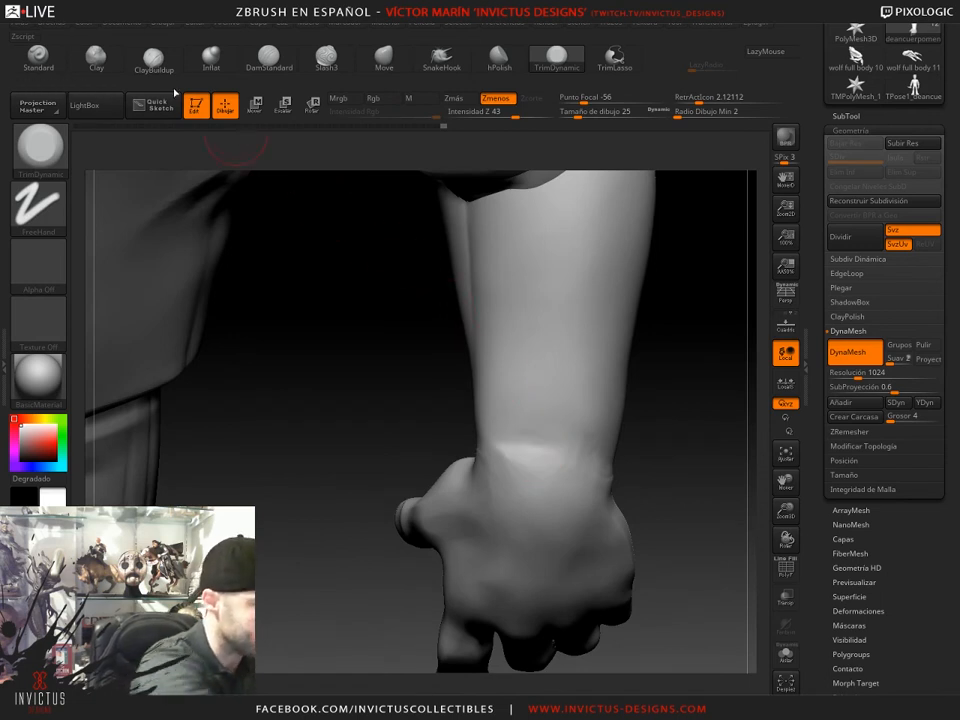
- Fill the remaining dip on the back of the wrist with Clay, and level it with TrimDynamic at draw size 25
left_click(96, 56)
left_click_drag(665, 478, 580, 442)
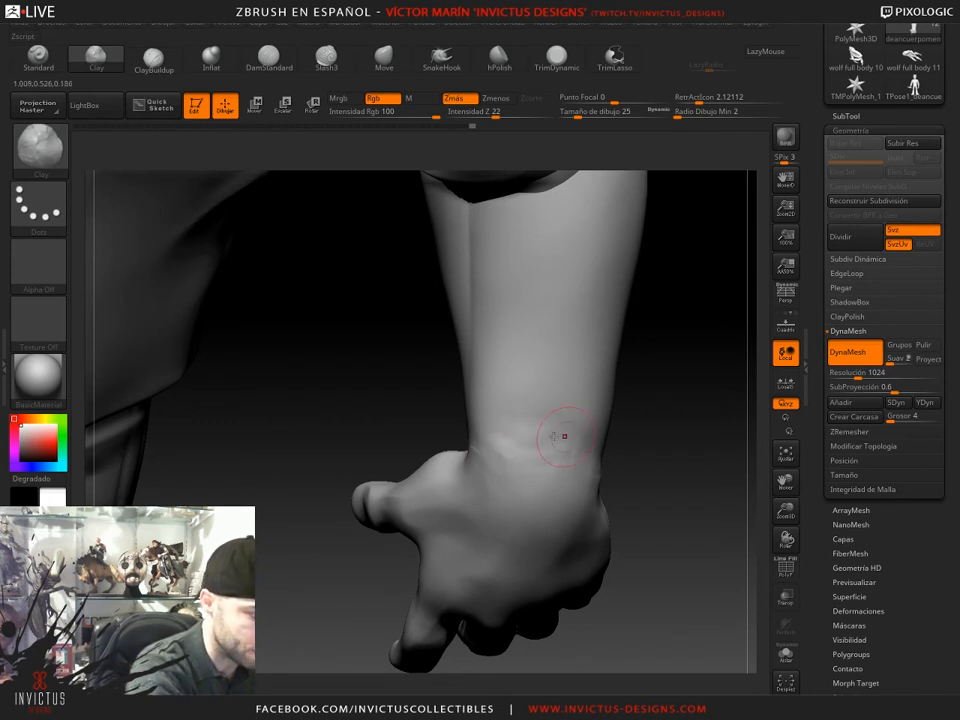
left_click(556, 56)
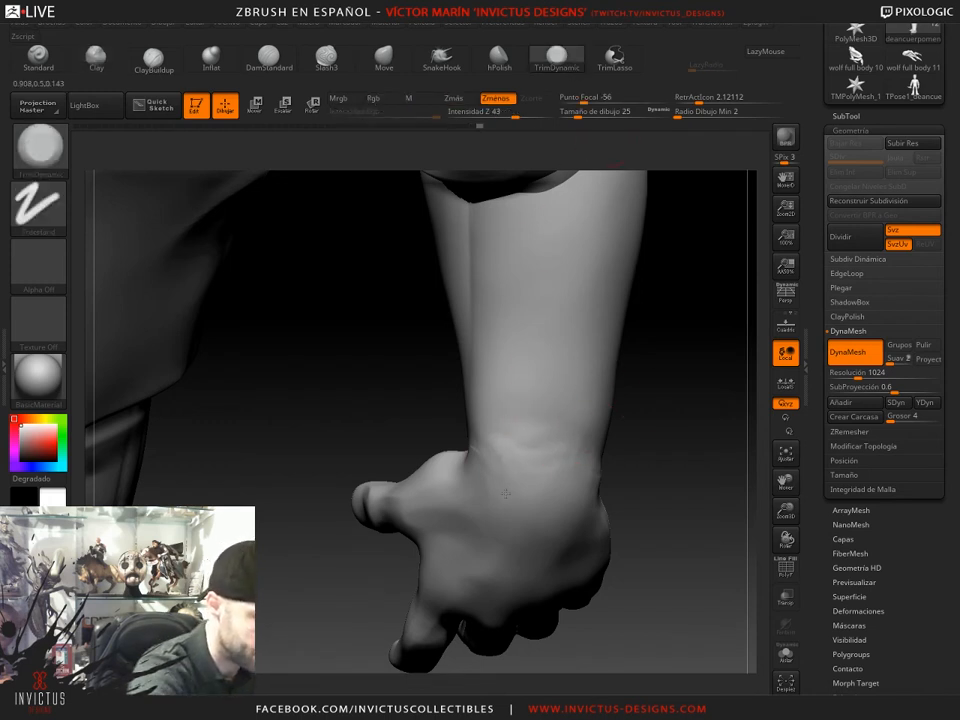
left_click_drag(600, 506, 544, 501)
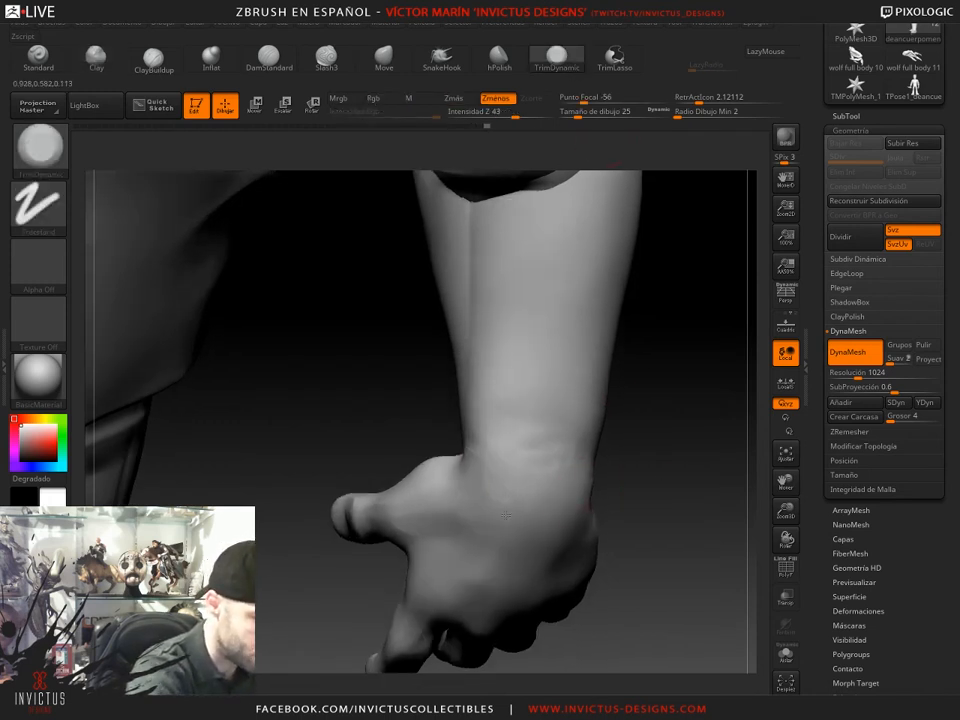
left_click_drag(635, 481, 522, 457)
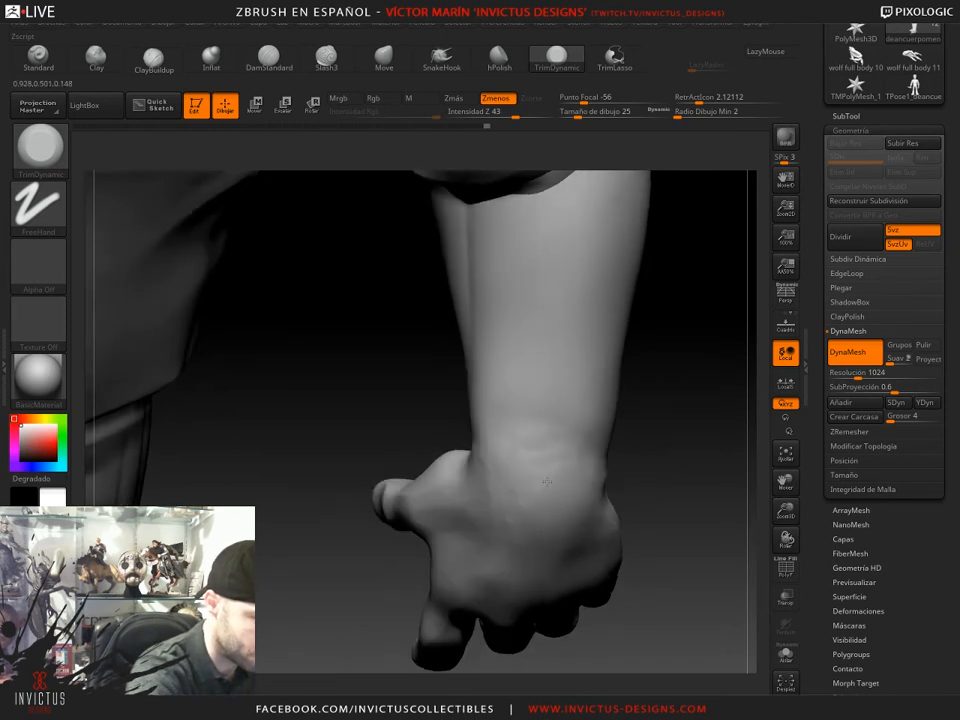
left_click_drag(633, 468, 546, 465)
key("shift")
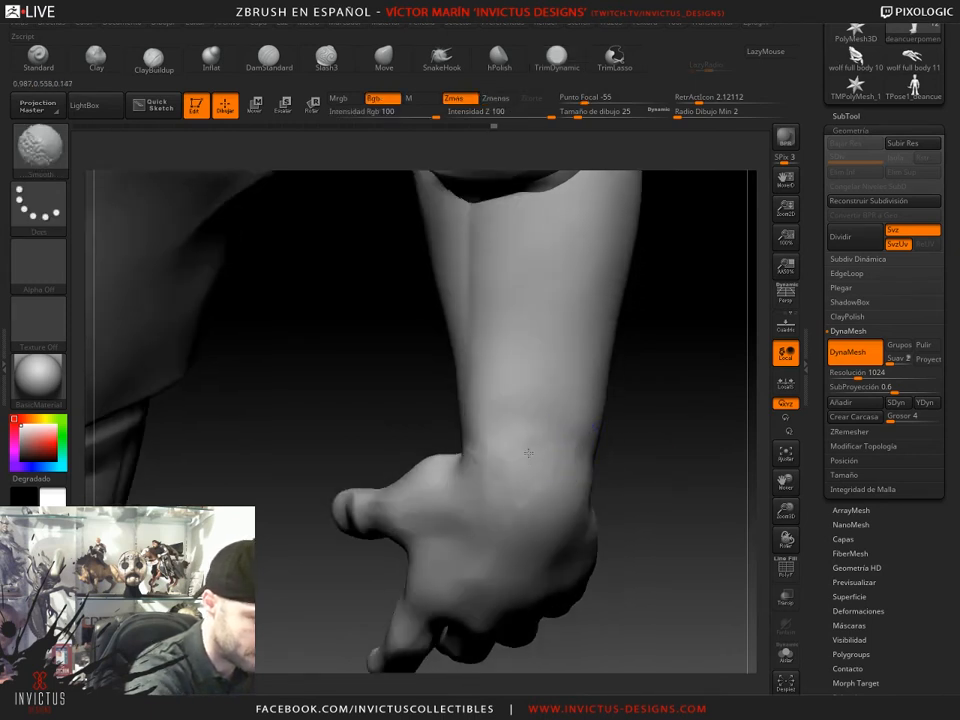
- Trim and smooth the remaining seam on the sides of the wrist at draw size 22
mouse_move(645, 506)
left_mouse_down()
mouse_move(602, 462)
mouse_move(650, 455)
mouse_move(669, 469)
mouse_move(656, 492)
mouse_move(643, 396)
left_mouse_up()
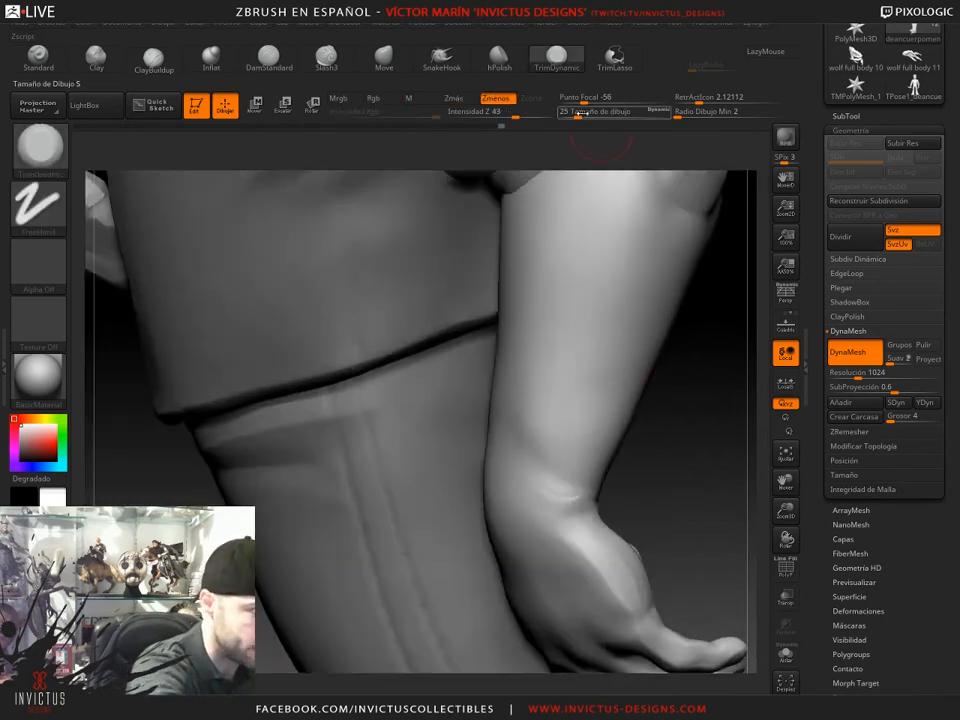
left_click_drag(666, 476, 553, 484)
key("shift")
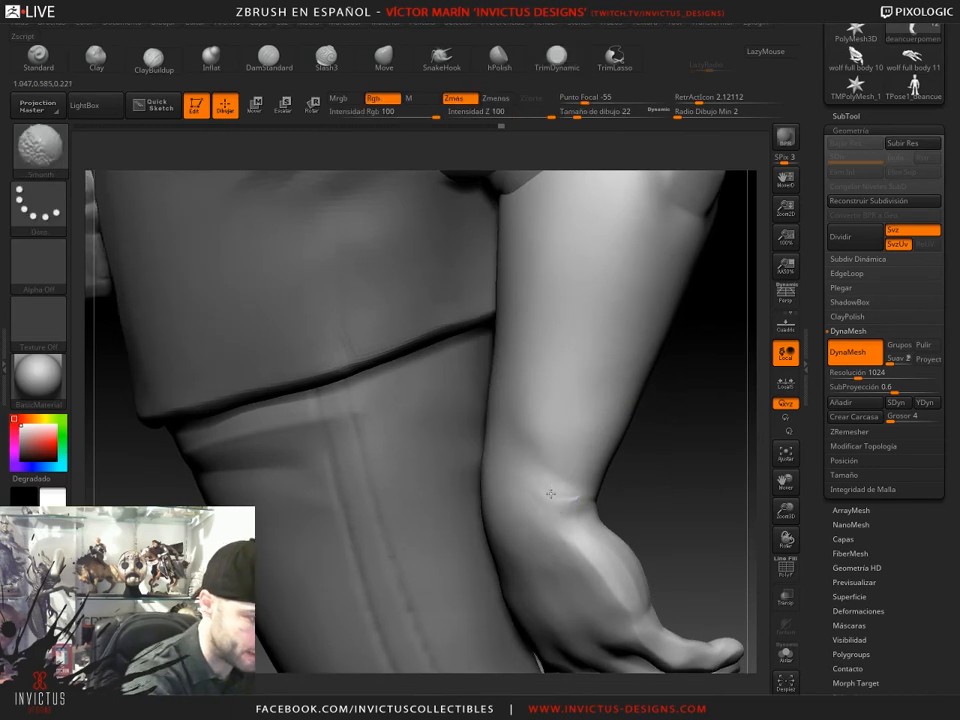
mouse_move(563, 464)
left_mouse_down()
mouse_move(651, 461)
mouse_move(660, 476)
mouse_move(643, 491)
mouse_move(519, 507)
mouse_move(523, 520)
left_mouse_up()
key("shift")
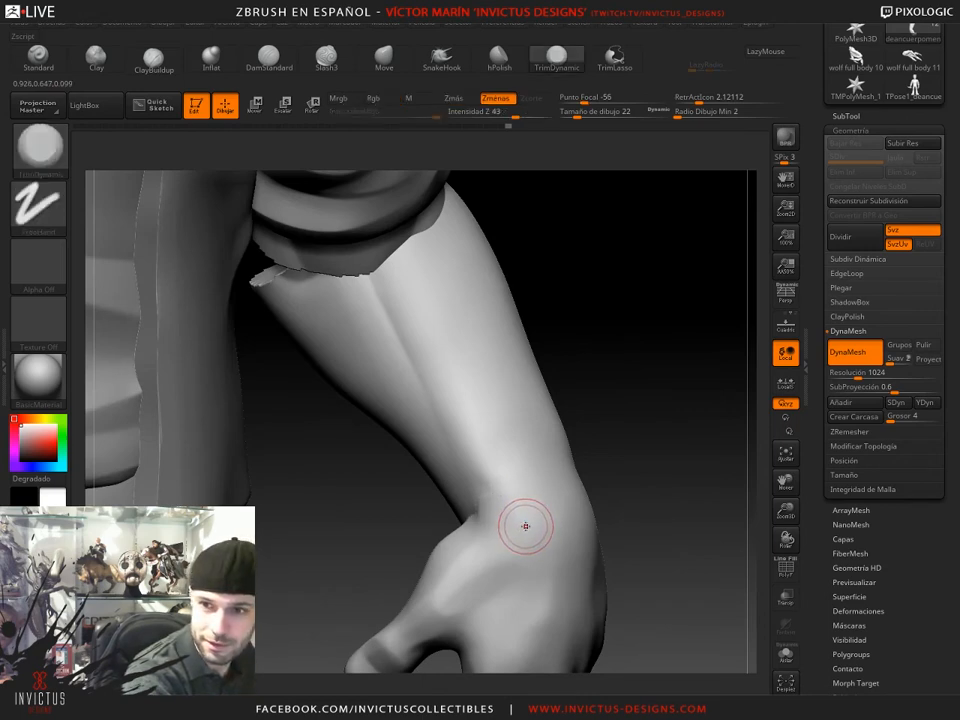
left_click_drag(645, 542, 572, 501)
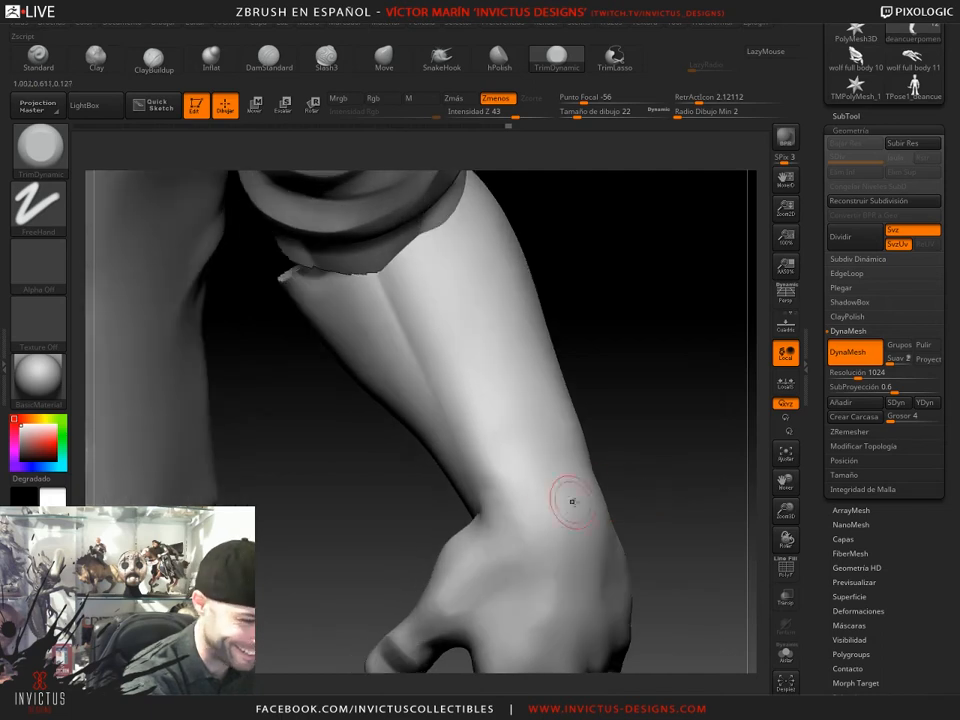
key("shift")
left_click_drag(672, 530, 643, 486)
- Hide the upper forearm and isolate the hand and wrist in Solo mode
left_click_drag(688, 454, 594, 555)
mouse_move(681, 621)
left_mouse_down("ctrl+shift")
mouse_move(631, 430)
mouse_move(553, 460)
mouse_move(645, 610)
left_mouse_up("ctrl+shift")
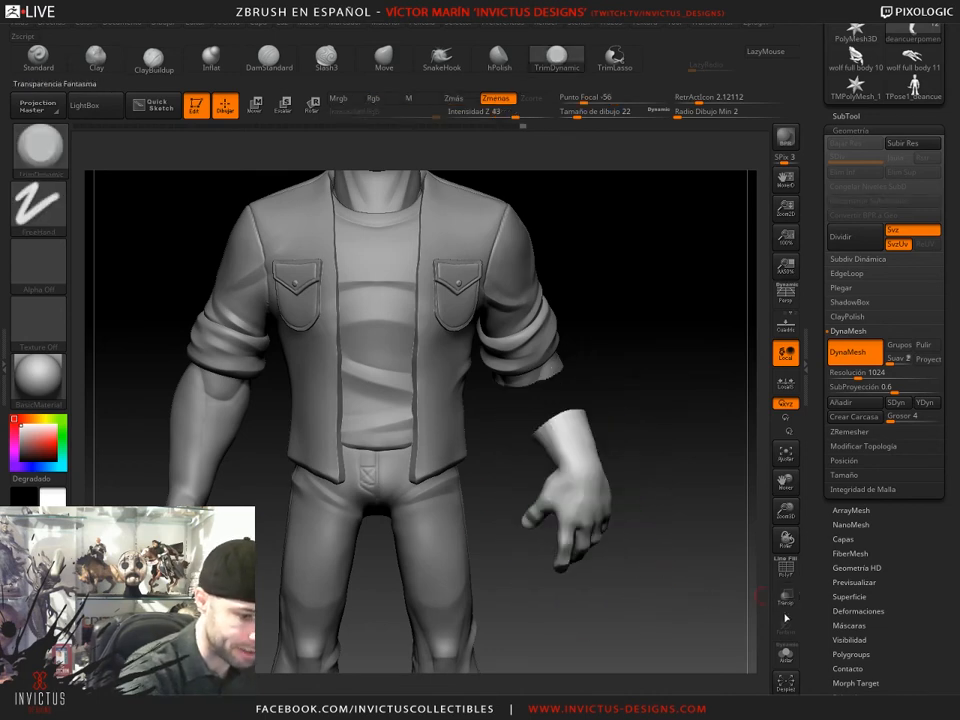
left_click(787, 661)
left_click(787, 661)
left_click(787, 661)
mouse_move(702, 575)
left_mouse_down()
mouse_move(671, 567)
mouse_move(687, 560)
left_mouse_up()
left_click_drag(687, 560, 531, 315, "alt")
- Fill the seam around the thumb side and palm side of the wrist with the Clay brush at draw size 22
left_click(97, 60)
left_click_drag(587, 472, 623, 488, "alt")
left_click_drag(623, 488, 604, 451)
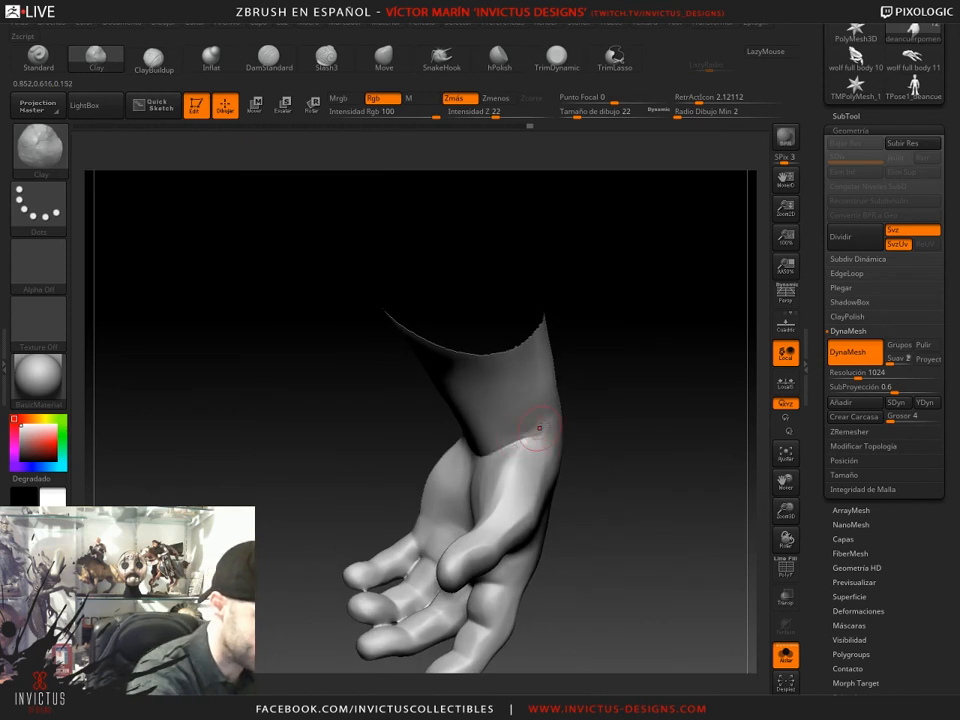
left_click_drag(524, 441, 555, 447)
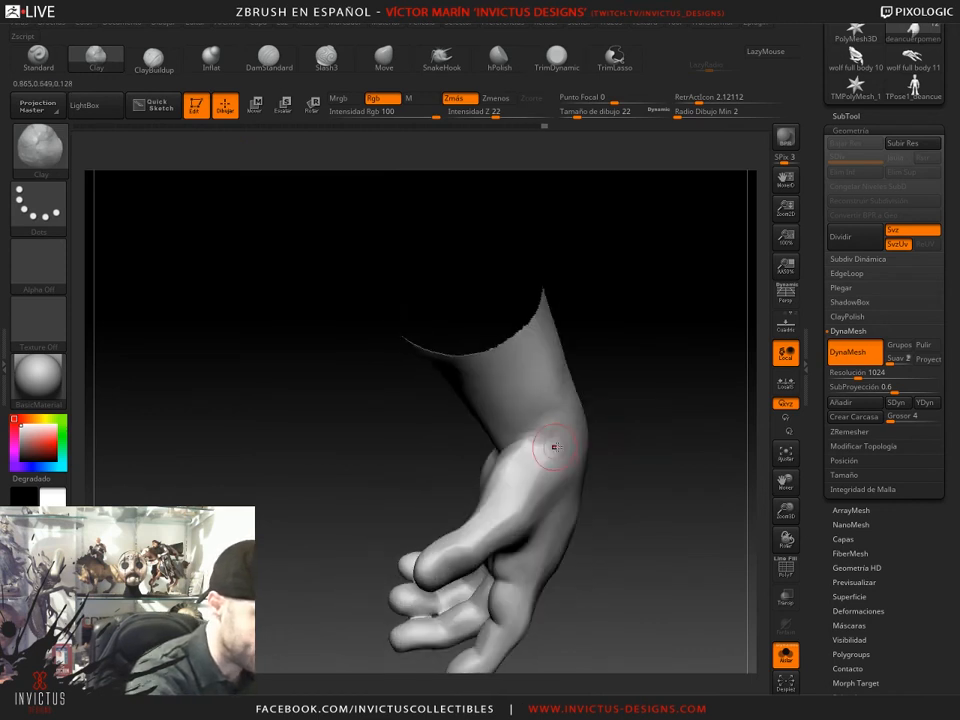
left_click_drag(627, 411, 421, 434)
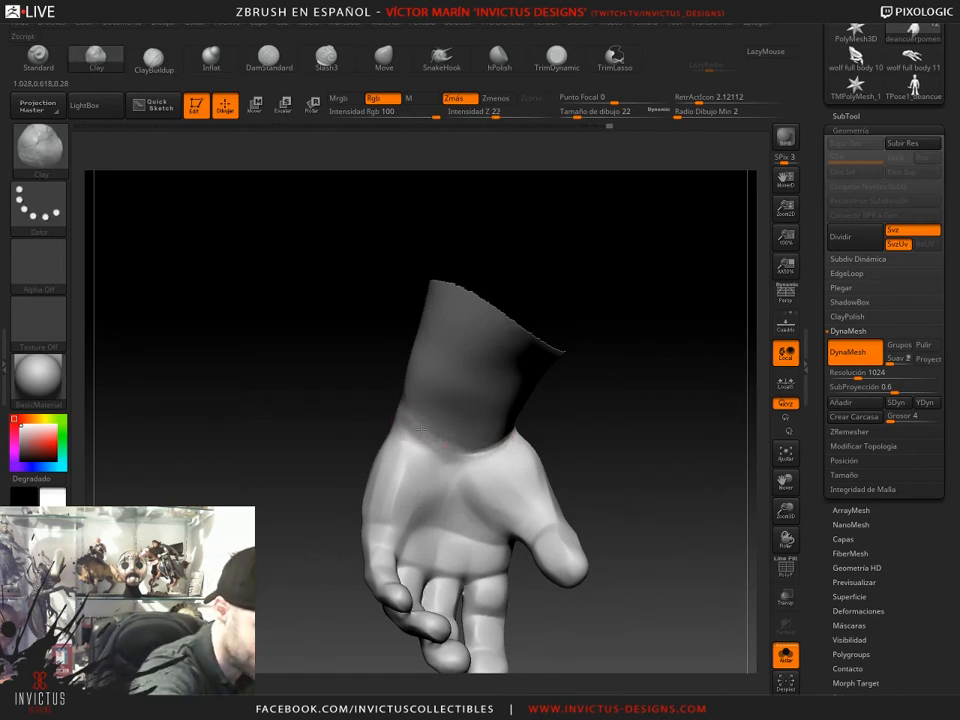
mouse_move(409, 441)
left_mouse_down()
mouse_move(590, 437)
mouse_move(447, 448)
left_mouse_up()
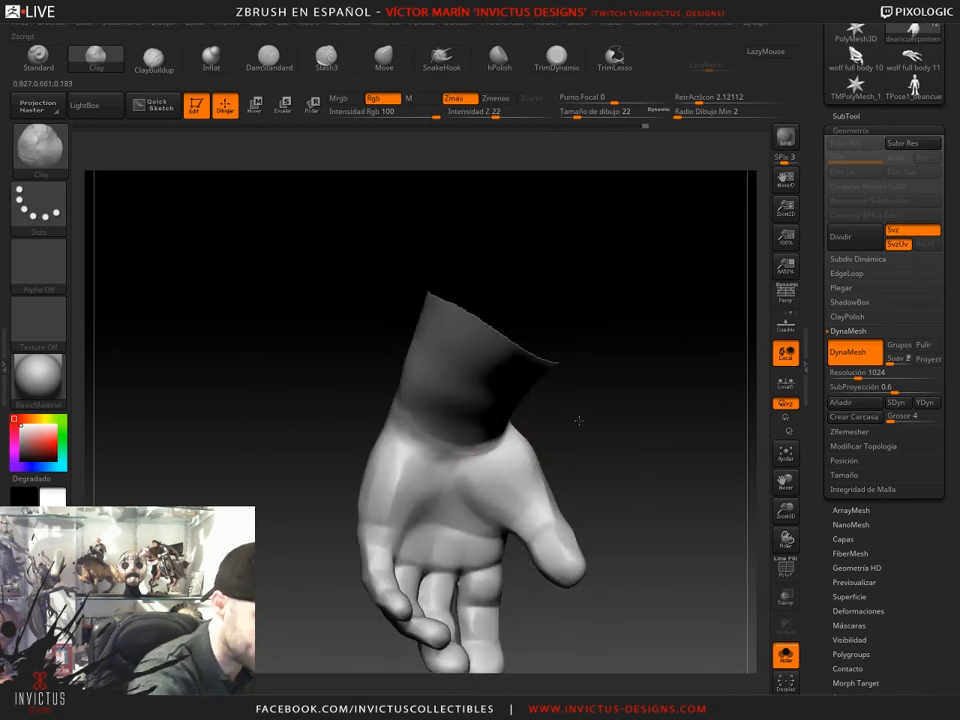
left_click_drag(572, 420, 436, 450)
left_click_drag(556, 409, 458, 451)
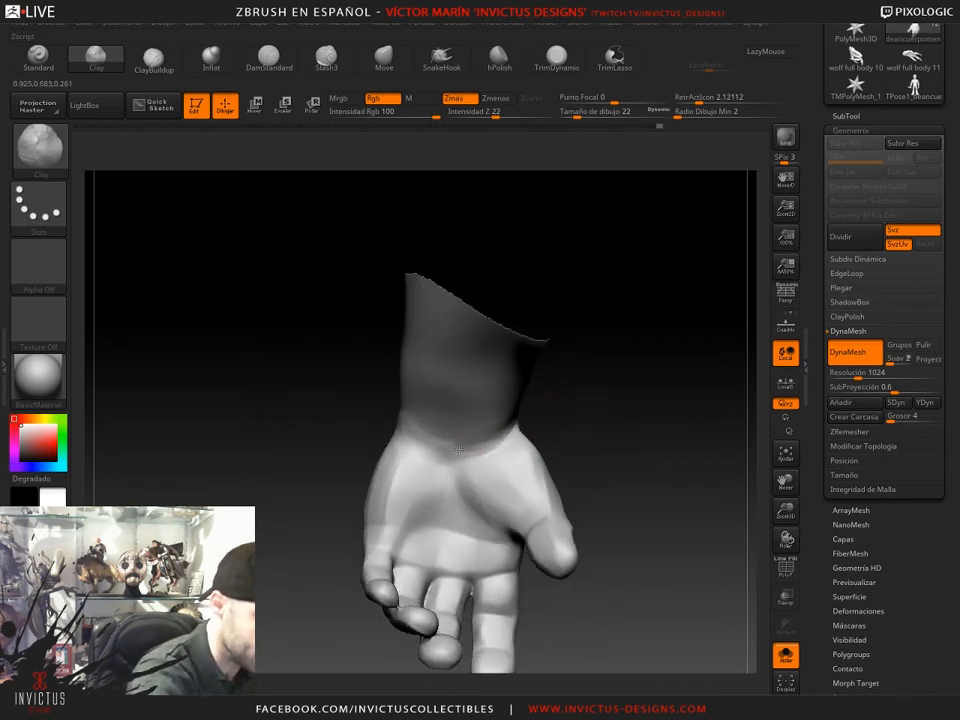
left_click_drag(520, 430, 471, 446)
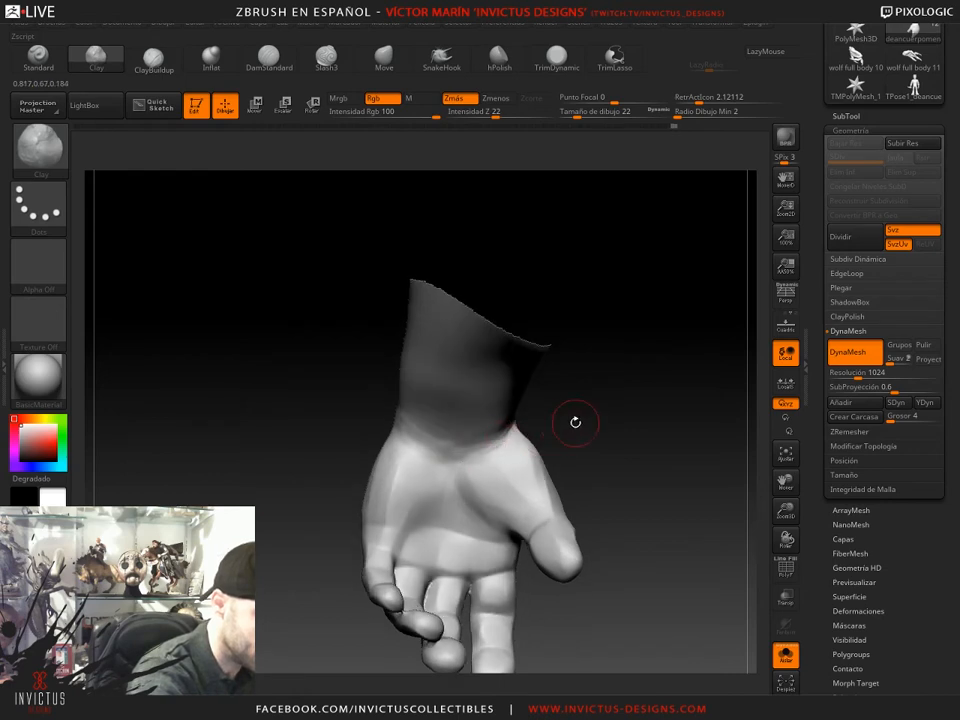
left_click_drag(575, 422, 572, 412)
left_click_drag(490, 451, 471, 449)
mouse_move(562, 413)
left_mouse_down()
mouse_move(527, 427)
mouse_move(666, 386)
mouse_move(470, 442)
mouse_move(606, 392)
left_mouse_up()
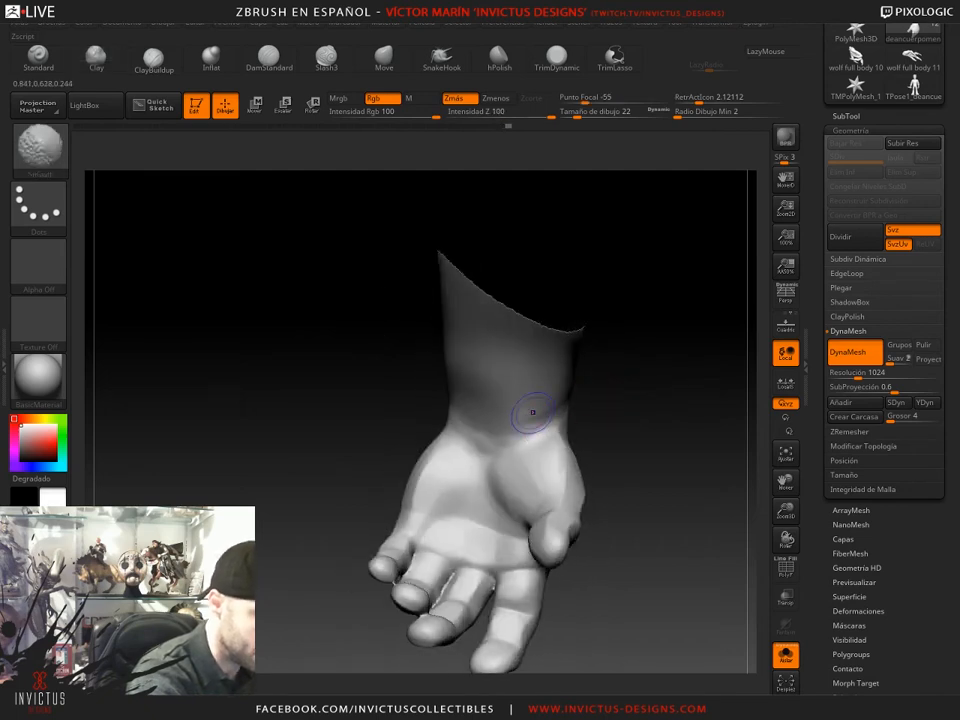
- Flatten the palm side of the wrist with TrimDynamic at draw size 22 and smooth the surface
left_click(557, 57)
mouse_move(603, 335)
left_mouse_down()
mouse_move(650, 402)
mouse_move(634, 418)
left_mouse_up()
left_click_drag(503, 449, 600, 393)
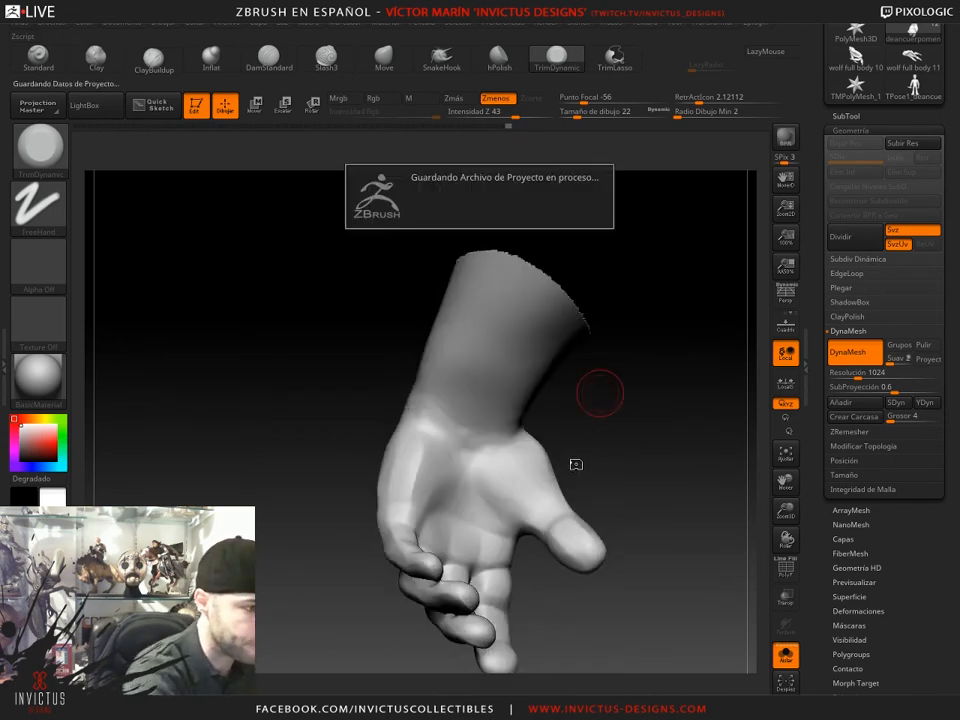
left_click_drag(576, 459, 579, 430)
mouse_move(483, 416)
left_mouse_down()
mouse_move(471, 441)
mouse_move(664, 439)
mouse_move(583, 474)
mouse_move(632, 497)
mouse_move(648, 492)
mouse_move(604, 427)
mouse_move(576, 450)
mouse_move(496, 427)
left_mouse_up()
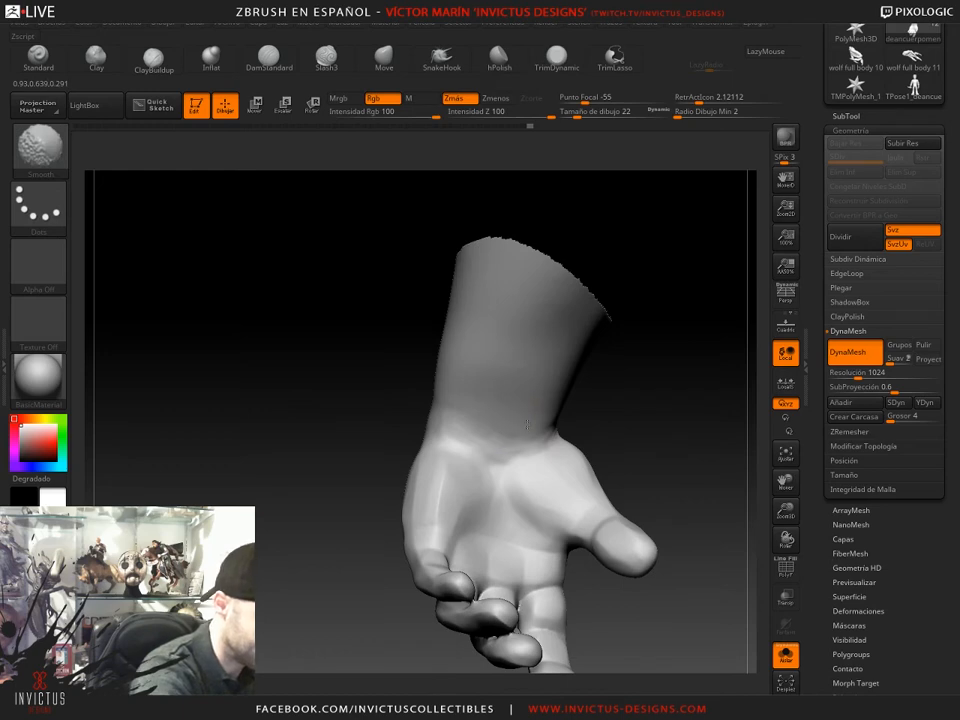
left_click_drag(471, 432, 505, 434, "shift")
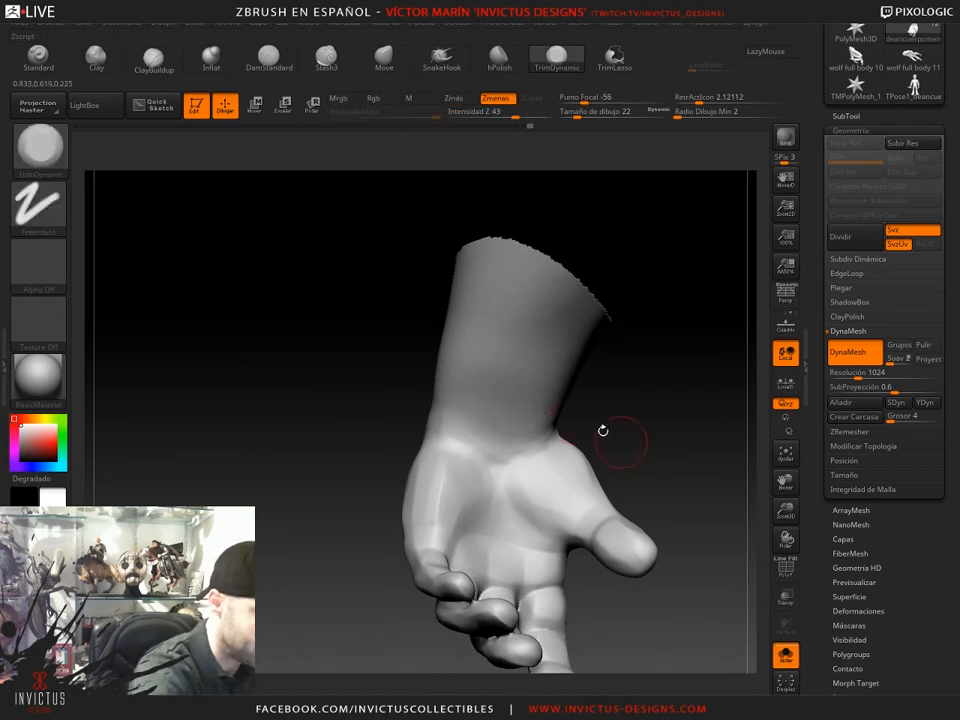
left_click_drag(672, 446, 603, 461)
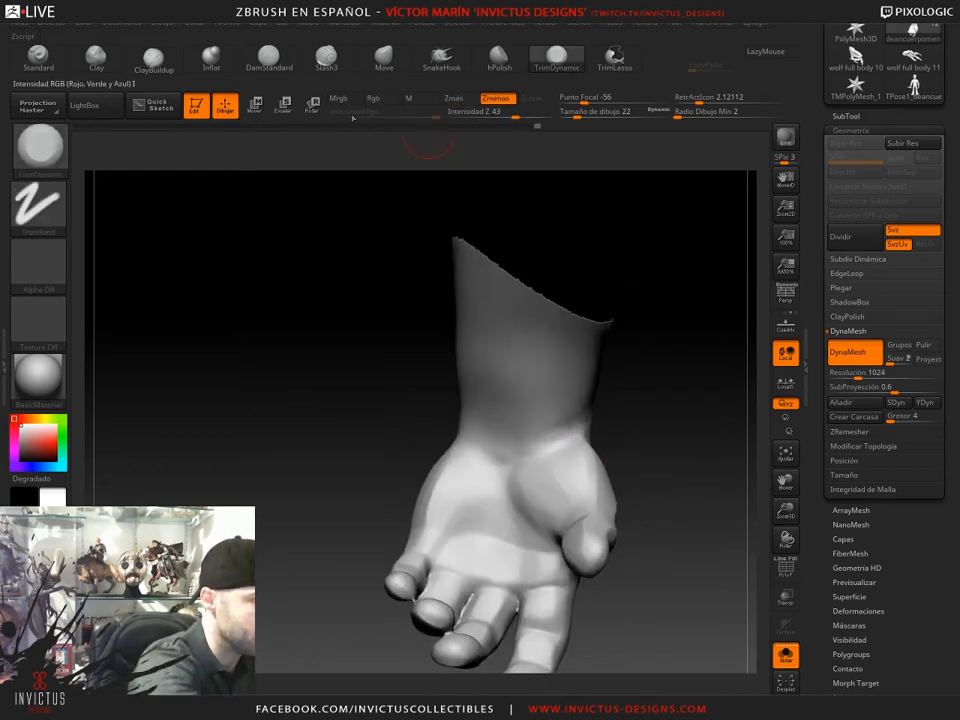
- Carve a crease across the palm side of the wrist with DamStandard at Z intensity 19 and draw size 29
left_click(44, 157)
left_click(176, 263)
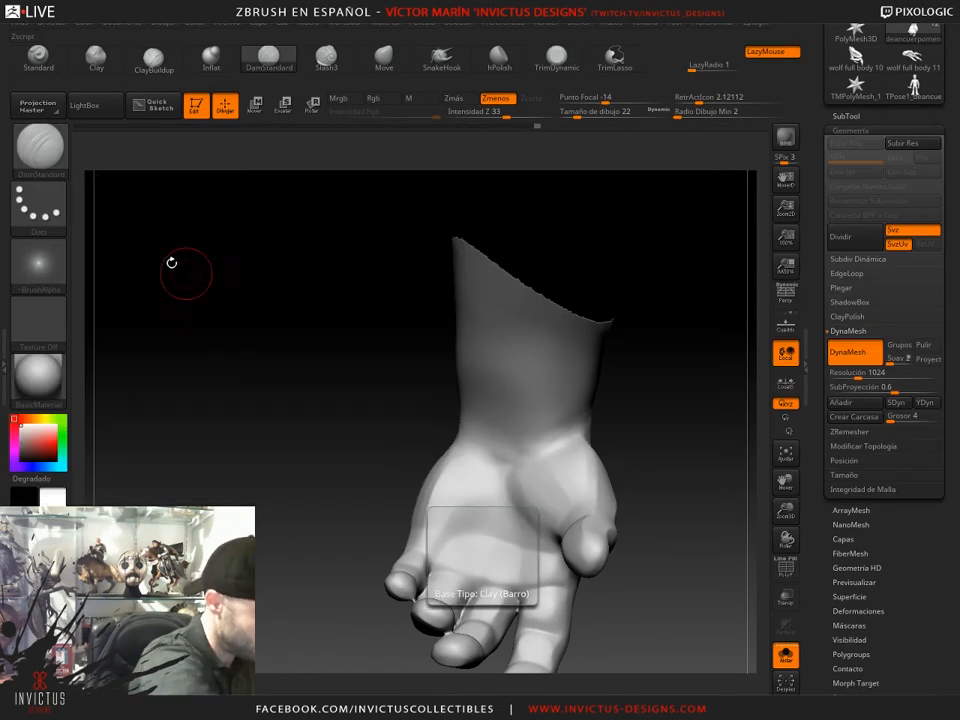
left_click_drag(497, 113, 492, 113)
left_click(577, 111)
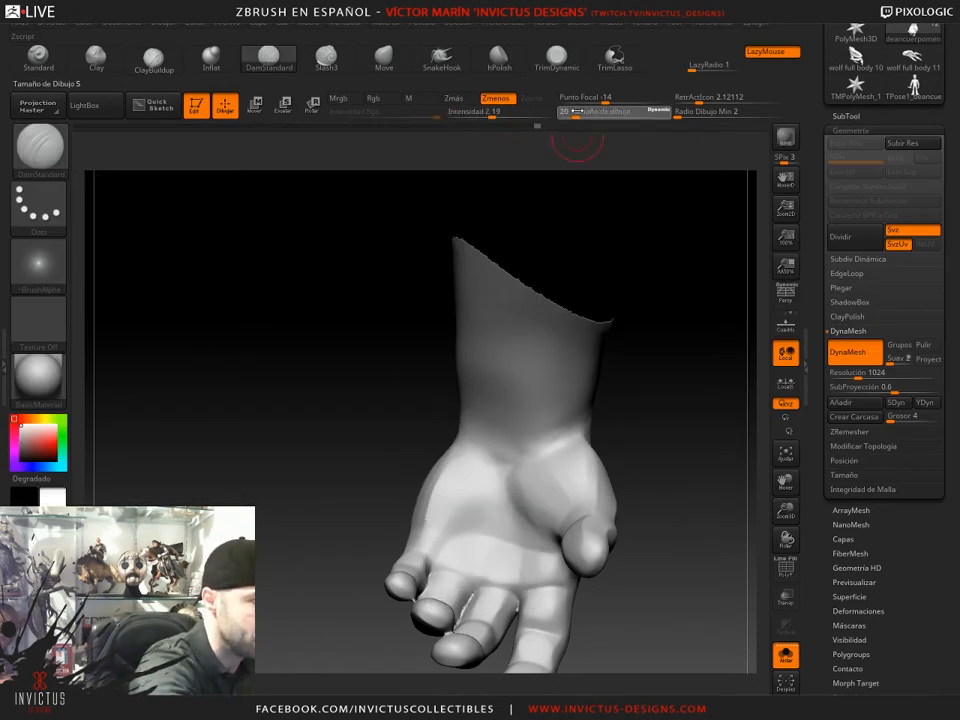
left_click_drag(575, 111, 579, 111)
mouse_move(663, 335)
left_mouse_down()
mouse_move(612, 450)
mouse_move(573, 430)
left_mouse_up()
left_click_drag(518, 451, 557, 442)
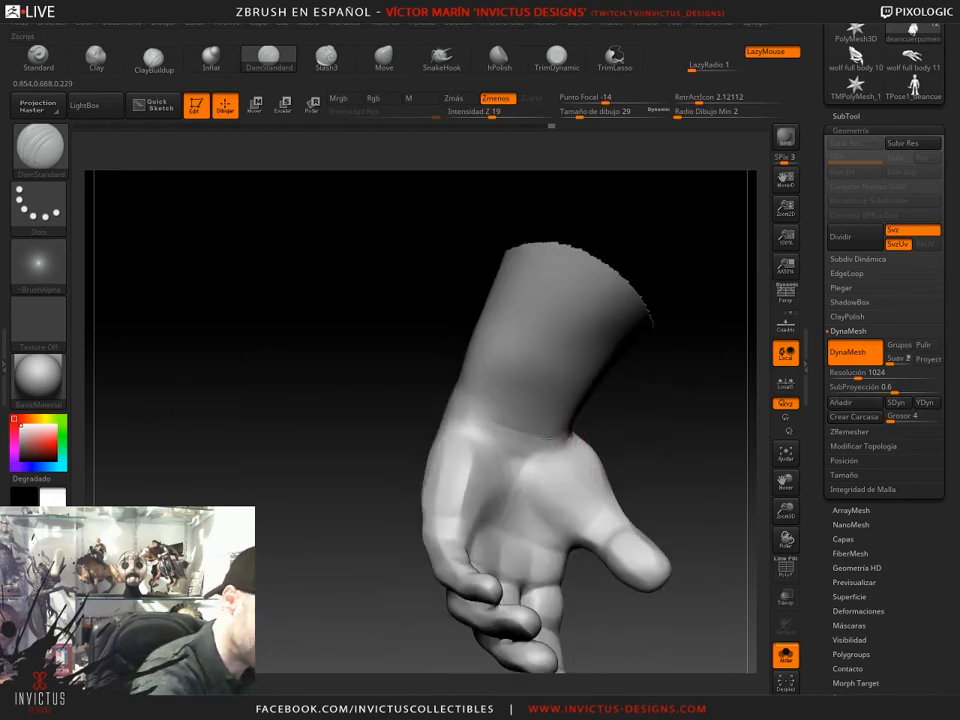
left_click_drag(645, 451, 634, 453)
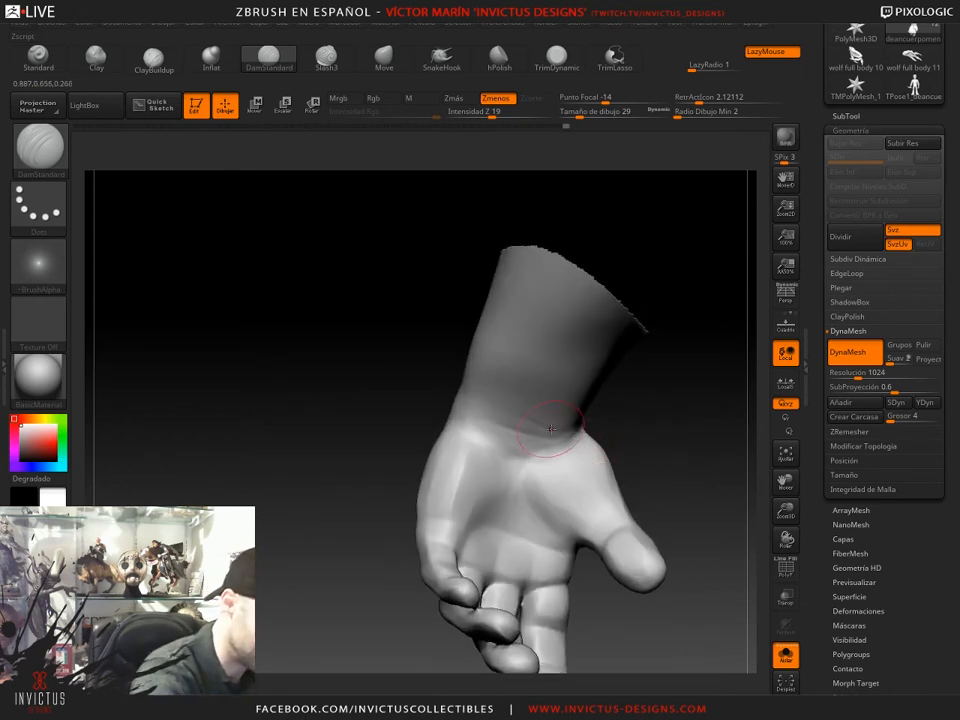
- Refine the wrist crease with DamStandard across the palm side and around to the thumb side and back of the wrist
mouse_move(632, 422)
left_mouse_down()
mouse_move(448, 400)
mouse_move(463, 463)
left_mouse_up()
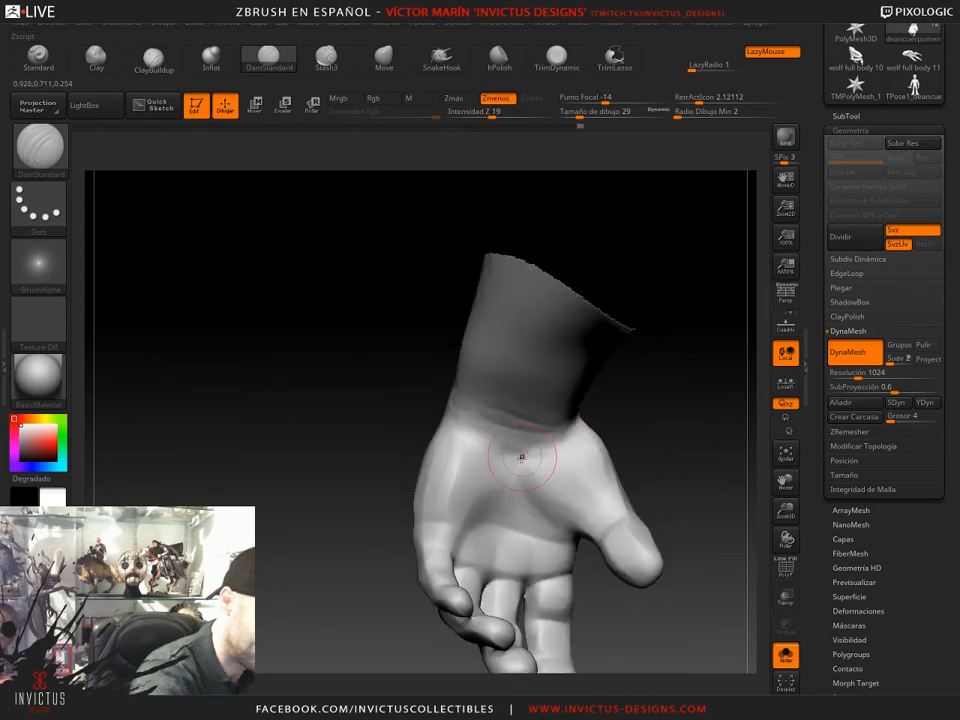
left_click_drag(495, 360, 644, 427)
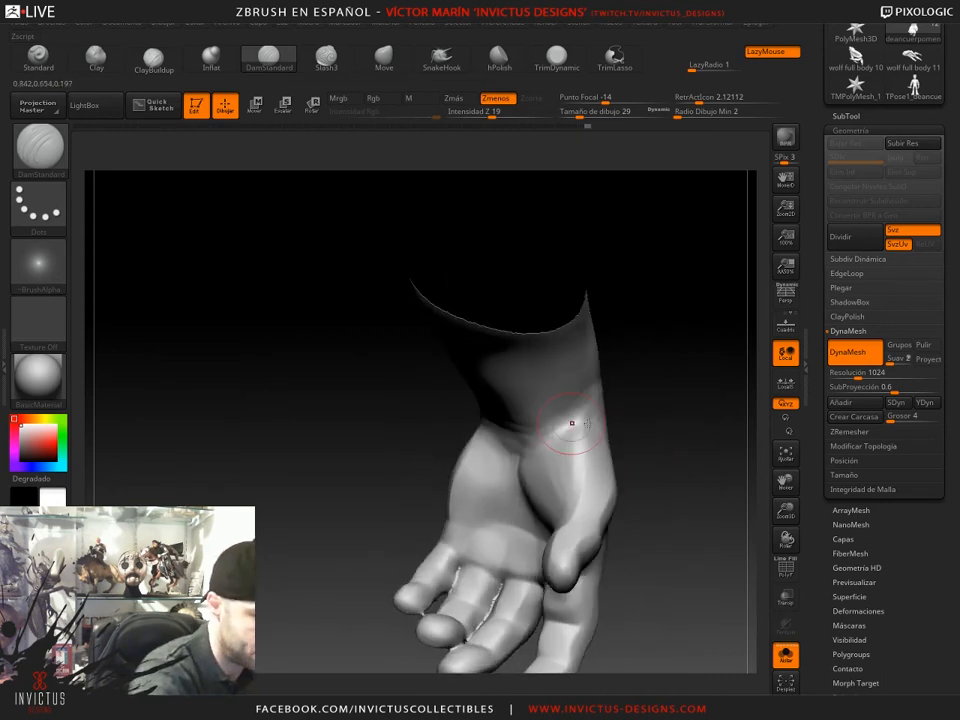
left_click_drag(660, 380, 692, 455)
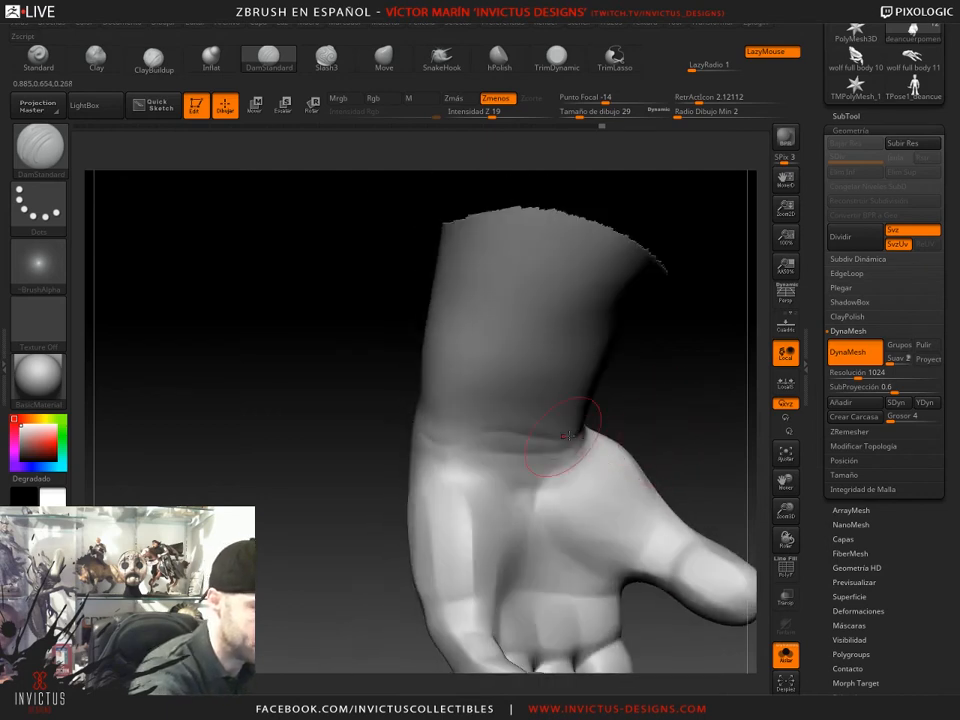
mouse_move(666, 441)
left_mouse_down()
mouse_move(663, 450)
mouse_move(675, 401)
mouse_move(668, 390)
mouse_move(708, 393)
left_mouse_up()
left_click_drag(632, 481, 457, 444)
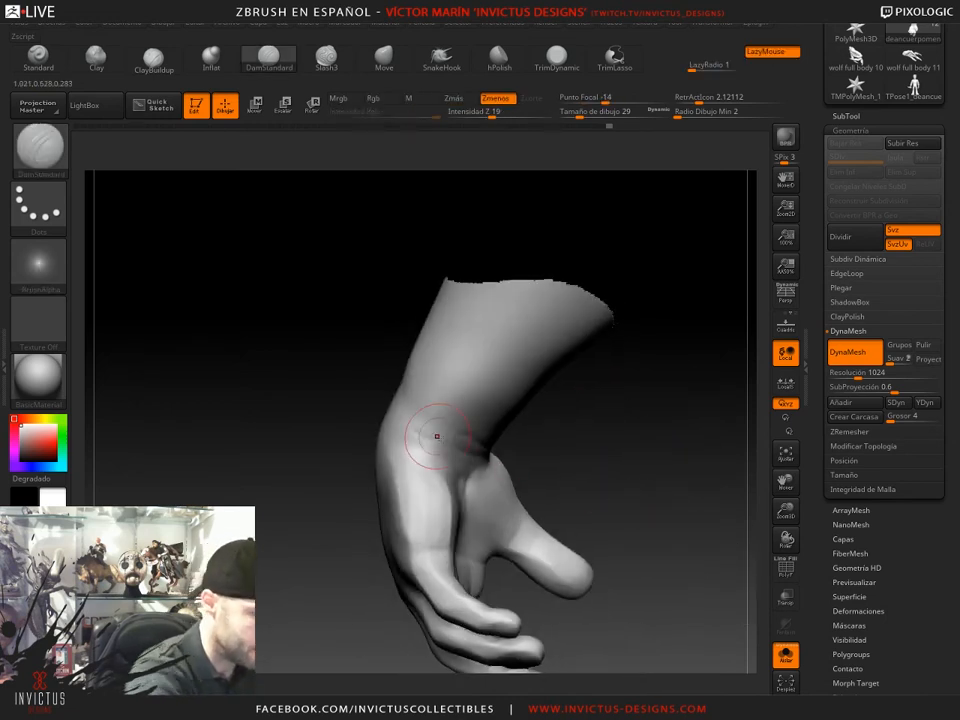
left_click_drag(541, 453, 612, 487)
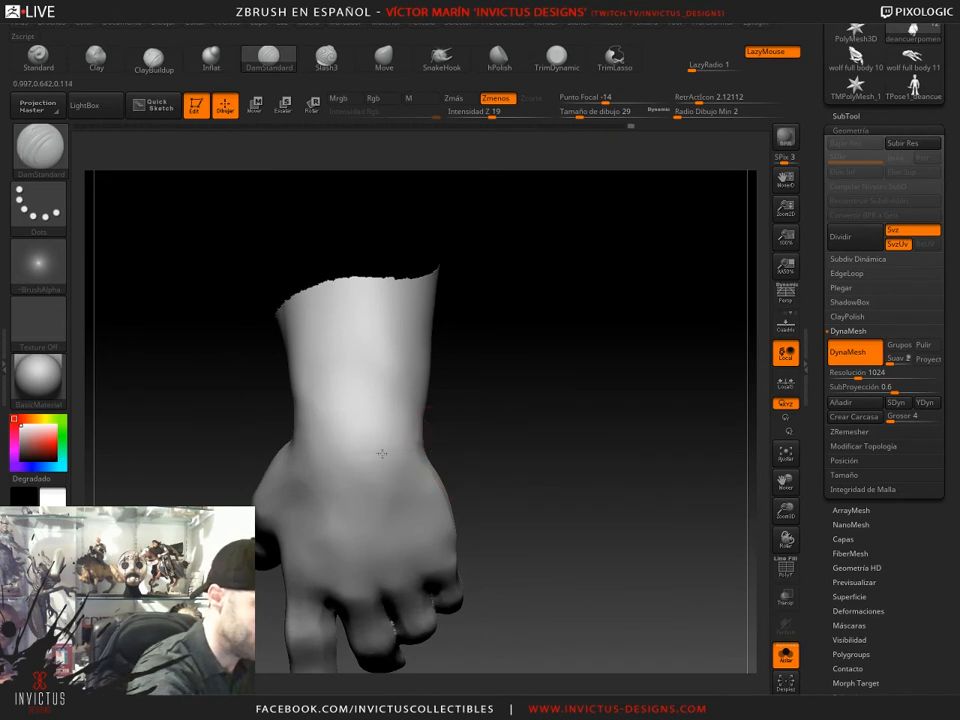
left_click_drag(480, 431, 420, 439)
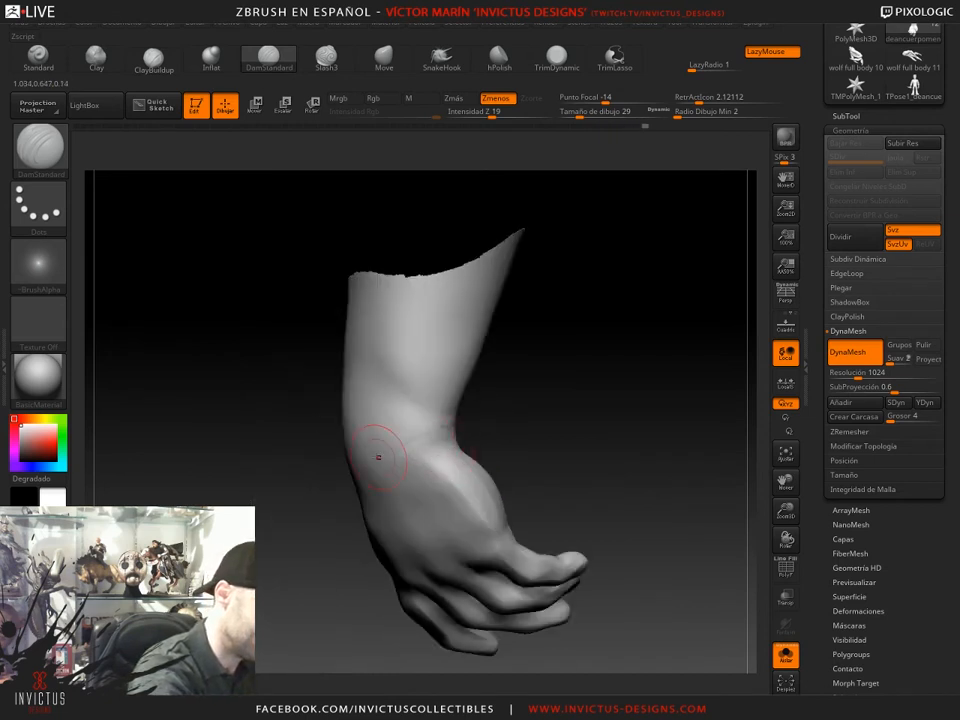
left_click_drag(340, 454, 413, 428)
- Unhide the upper forearm, leave Solo mode to show the whole character, and make the forearm the active subtool
mouse_move(574, 531)
left_mouse_down()
mouse_move(589, 497)
mouse_move(602, 544)
mouse_move(589, 489)
mouse_move(618, 571)
left_mouse_up()
left_click(589, 498, "ctrl+shift")
left_click(709, 597, "ctrl+shift")
left_click_drag(561, 522, 394, 489)
left_click_drag(339, 542, 345, 605, "alt")
mouse_move(535, 472)
left_mouse_down()
mouse_move(480, 474)
mouse_move(590, 450)
mouse_move(582, 451)
left_mouse_up()
left_click(518, 342, "alt")
left_click(504, 400, "alt")
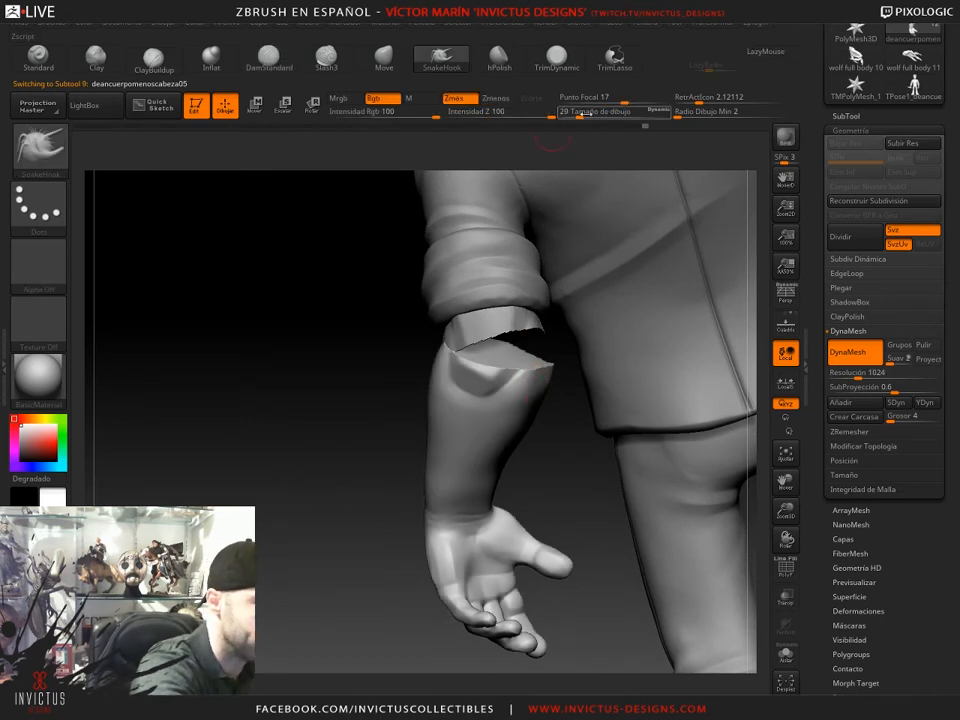
- Pull the forearm's upper rim and the arm stub's edge towards each other with SnakeHook at draw sizes 101 and 80
left_click_drag(582, 113, 595, 114)
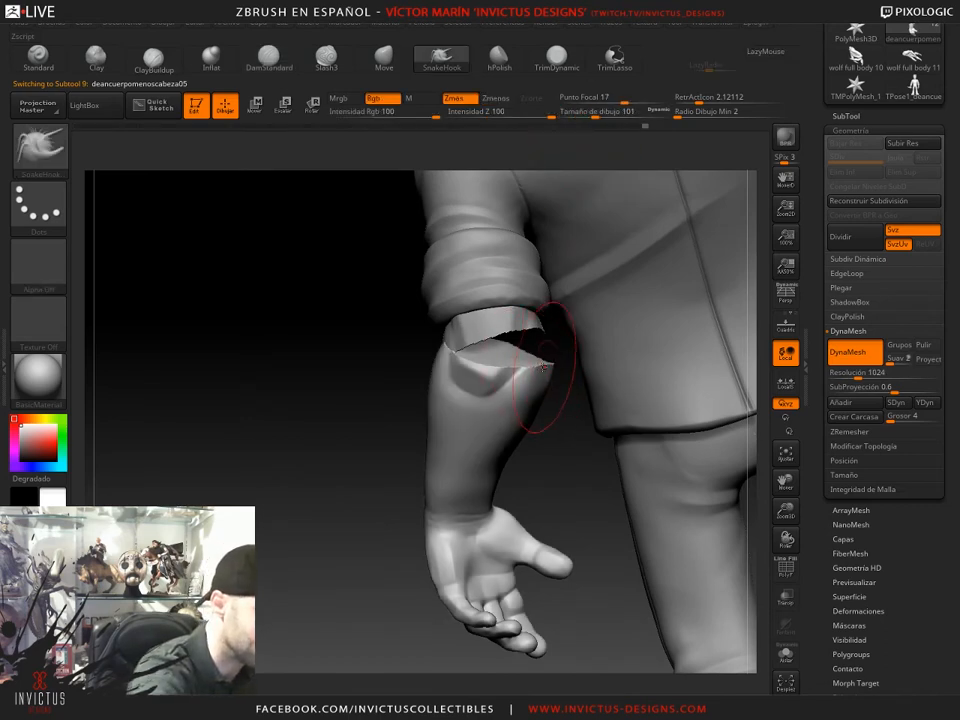
left_click_drag(555, 449, 522, 370)
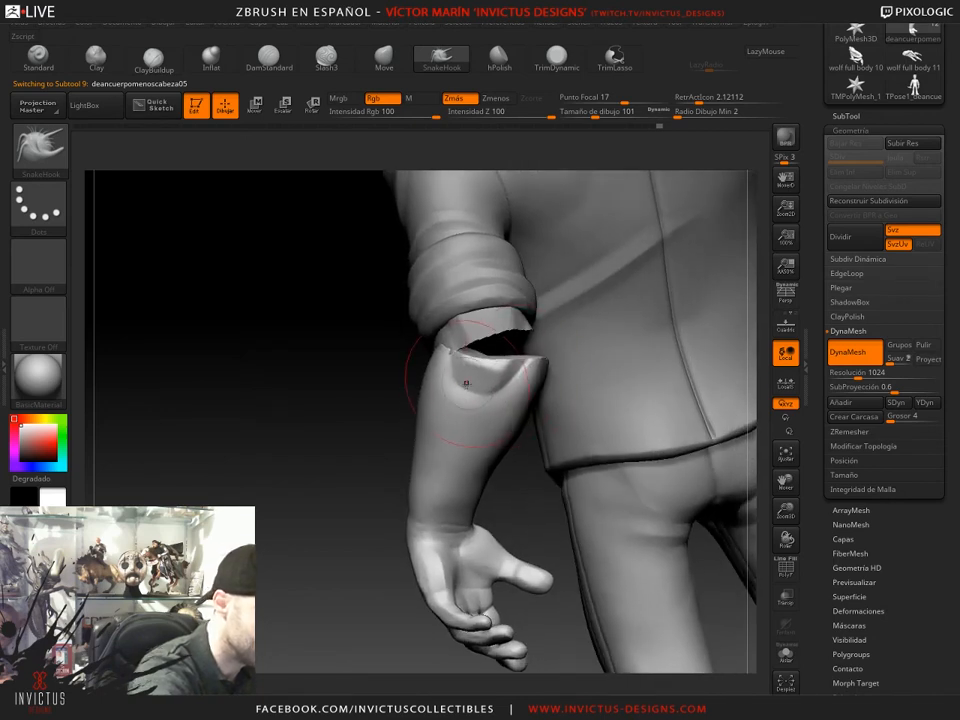
left_click(516, 325, "alt")
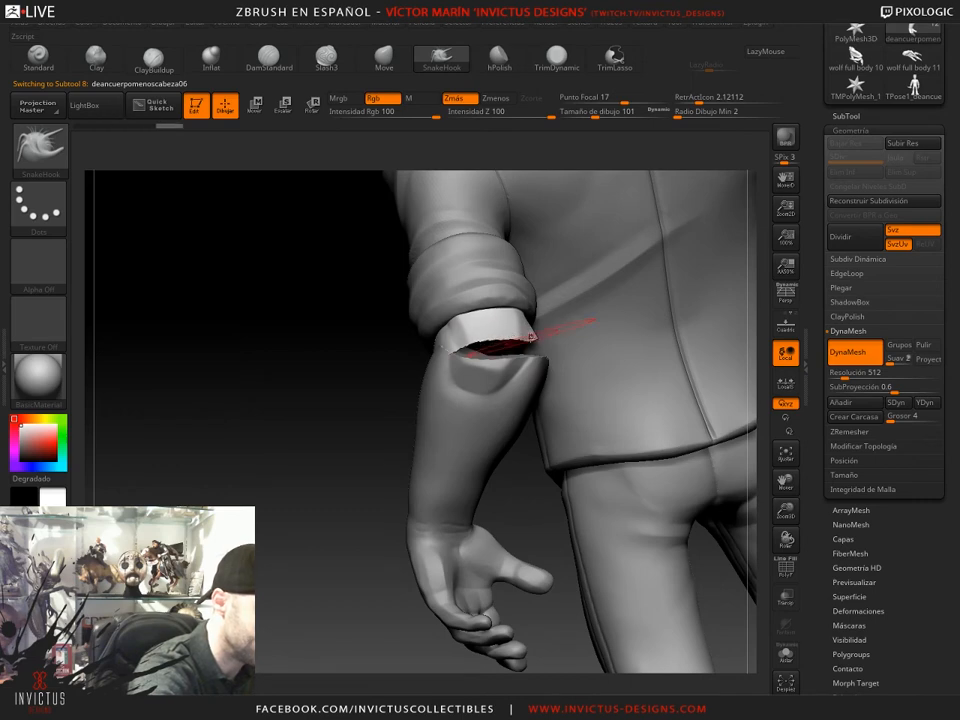
left_click_drag(392, 396, 620, 427)
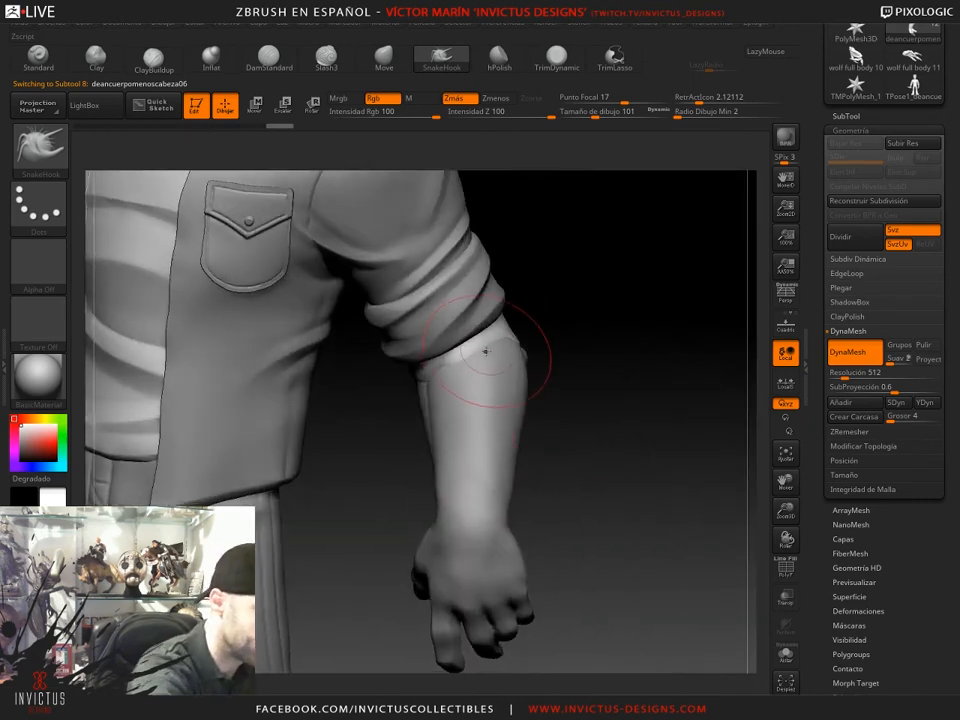
left_click(492, 357, "alt")
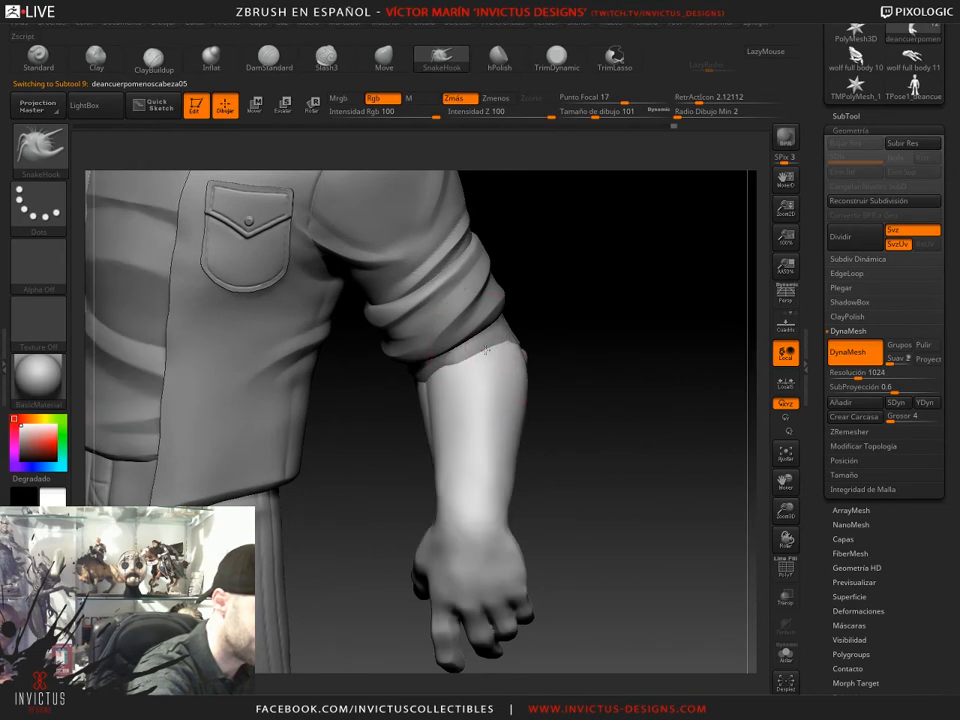
mouse_move(602, 463)
left_mouse_down()
mouse_move(430, 462)
mouse_move(365, 450)
left_mouse_up()
left_click_drag(596, 114, 591, 115)
left_click_drag(418, 497, 447, 492)
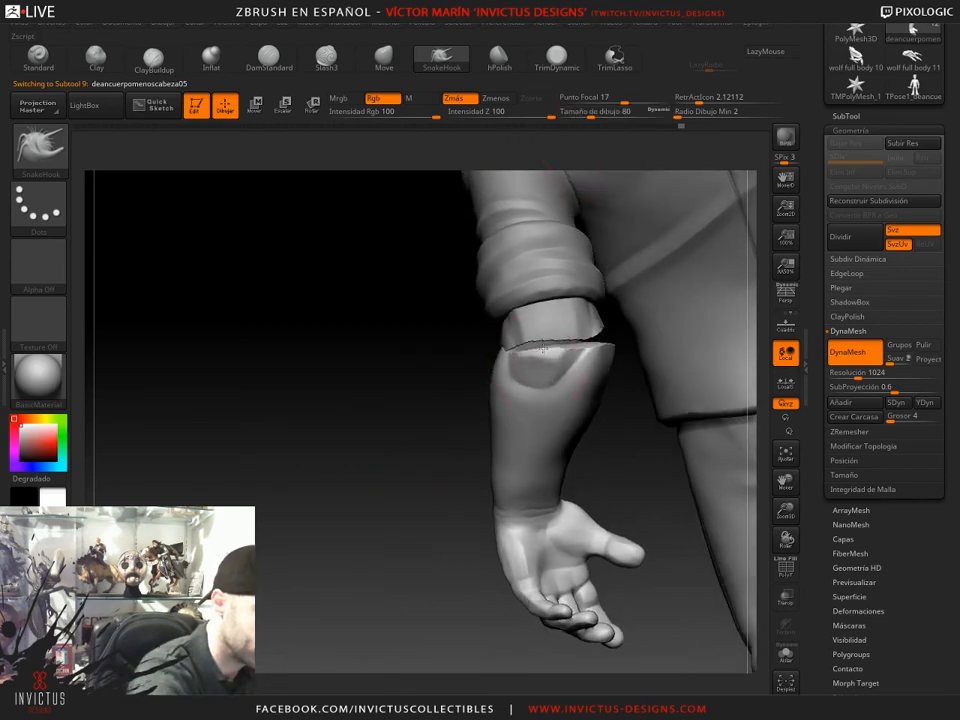
- Stretch the lower edge of the arm stub below the sleeve down to the forearm with SnakeHook at draw size 80
left_click(541, 336, "alt")
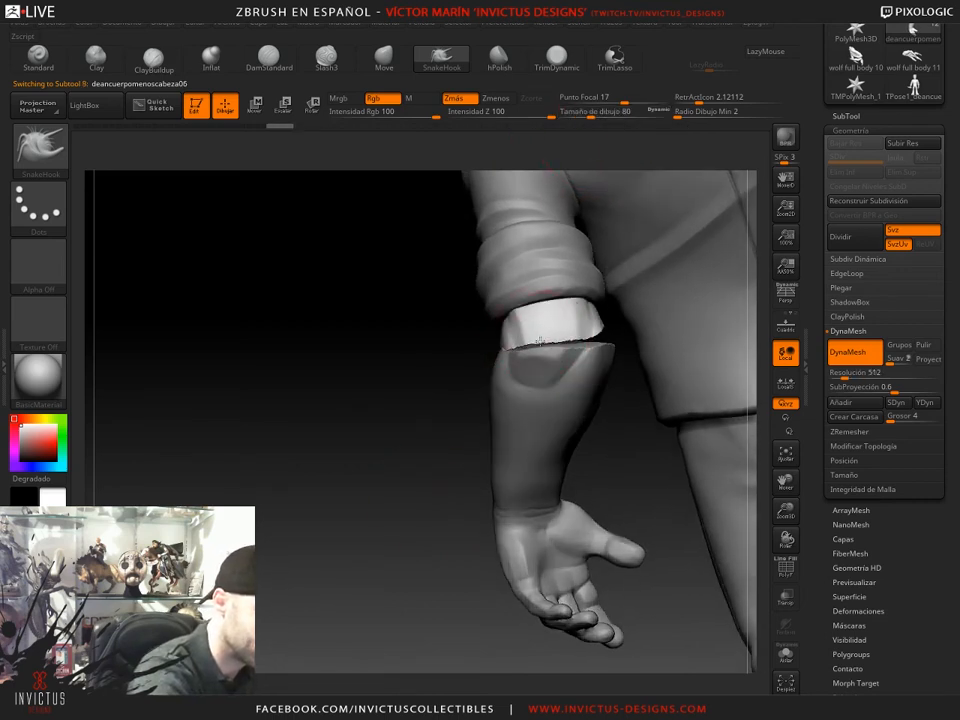
left_click_drag(620, 440, 566, 435)
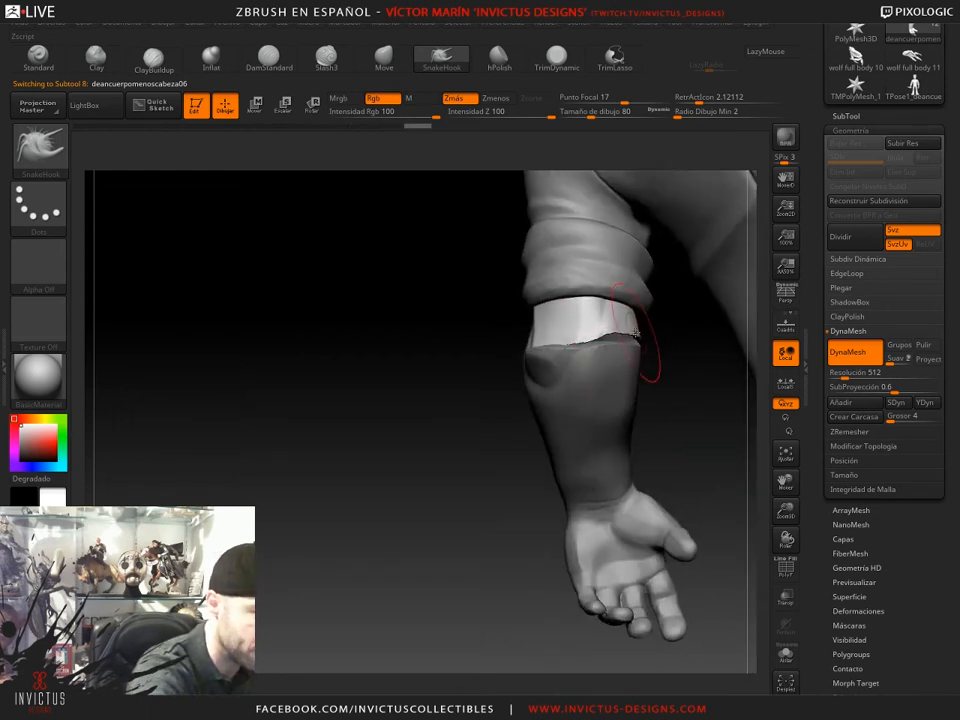
left_click_drag(620, 334, 646, 348)
mouse_move(688, 388)
left_mouse_down()
mouse_move(666, 406)
mouse_move(630, 349)
left_mouse_up()
left_click_drag(672, 415, 646, 420)
left_click_drag(620, 342, 632, 350)
left_click_drag(635, 428, 620, 409)
left_click_drag(612, 345, 622, 351)
- Trim the forearm's jagged upper rim flush around the arm stub with TrimDynamic at draw size 39
mouse_move(608, 398)
left_mouse_down()
mouse_move(634, 370)
mouse_move(658, 429)
mouse_move(628, 452)
mouse_move(604, 508)
left_mouse_up()
left_click(616, 384, "alt")
left_click(558, 60)
left_click_drag(592, 114, 578, 114)
left_click_drag(653, 418, 657, 403)
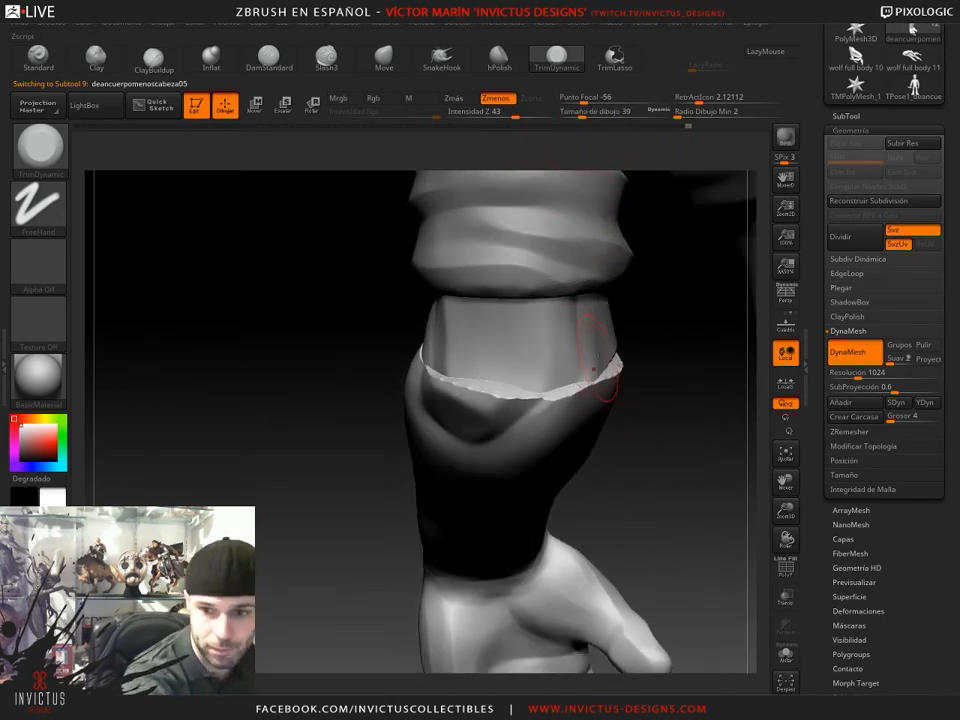
mouse_move(654, 404)
left_mouse_down()
mouse_move(645, 392)
mouse_move(614, 414)
left_mouse_up()
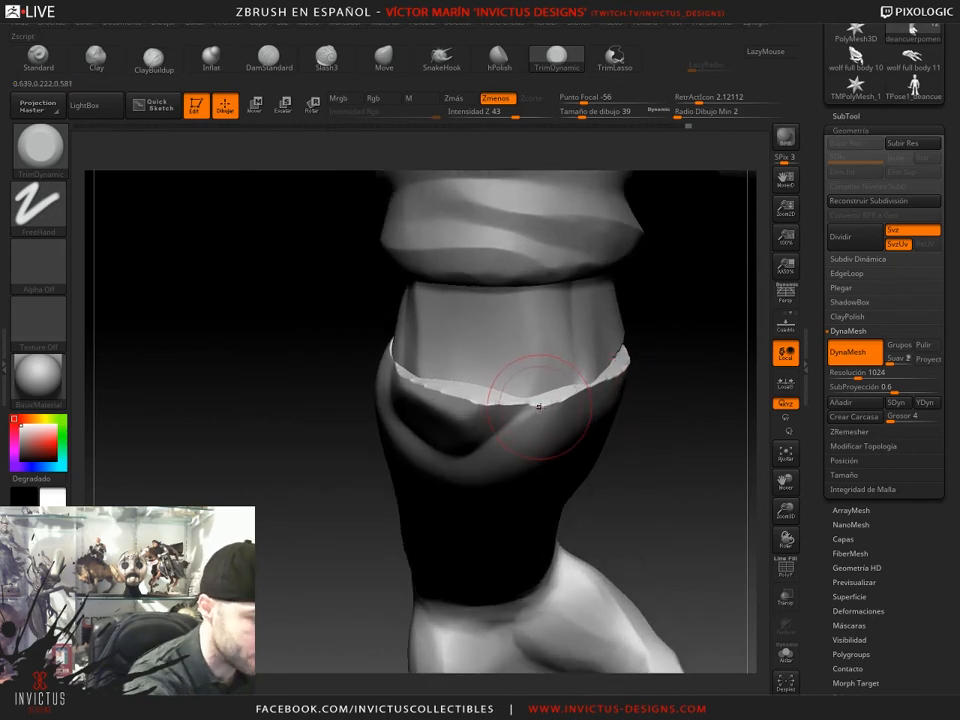
left_click_drag(690, 374, 648, 385)
left_click_drag(676, 424, 622, 429)
mouse_move(538, 464)
left_mouse_down()
mouse_move(563, 466)
mouse_move(560, 409)
left_mouse_up()
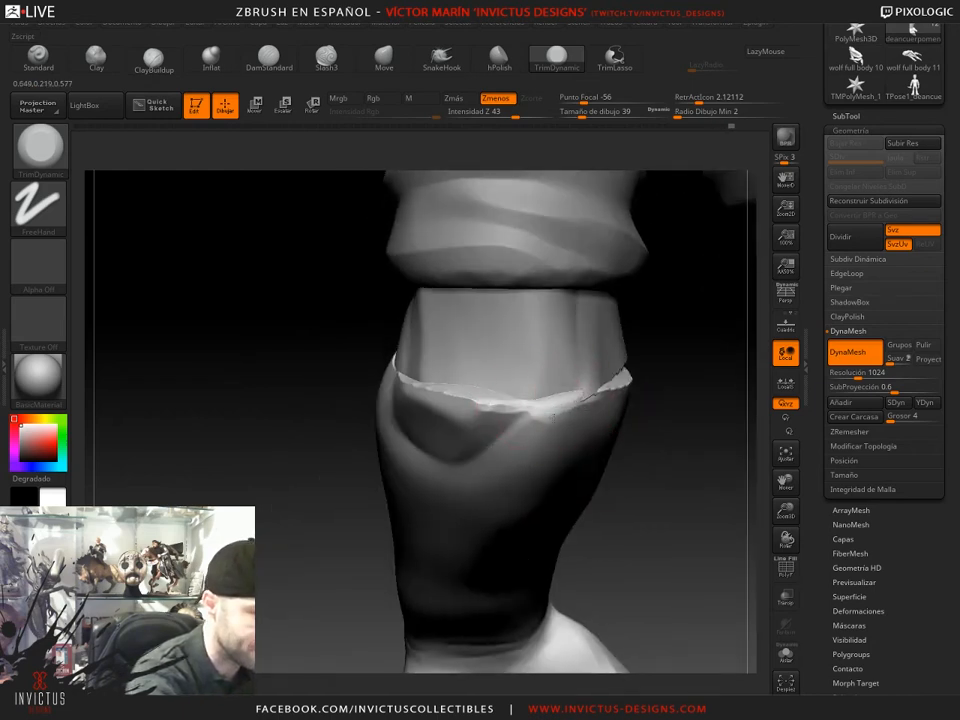
left_click_drag(643, 440, 566, 384)
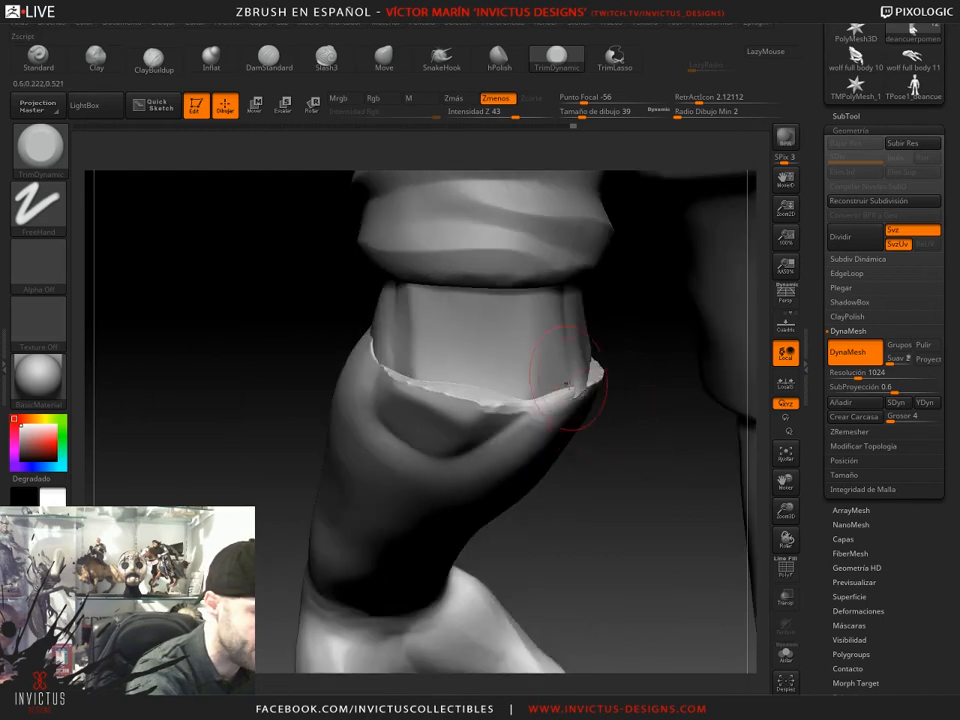
mouse_move(597, 496)
left_mouse_down()
mouse_move(574, 484)
mouse_move(575, 466)
mouse_move(556, 462)
left_mouse_up()
left_click_drag(494, 403, 414, 381)
mouse_move(585, 495)
left_mouse_down()
mouse_move(533, 446)
mouse_move(522, 416)
left_mouse_up()
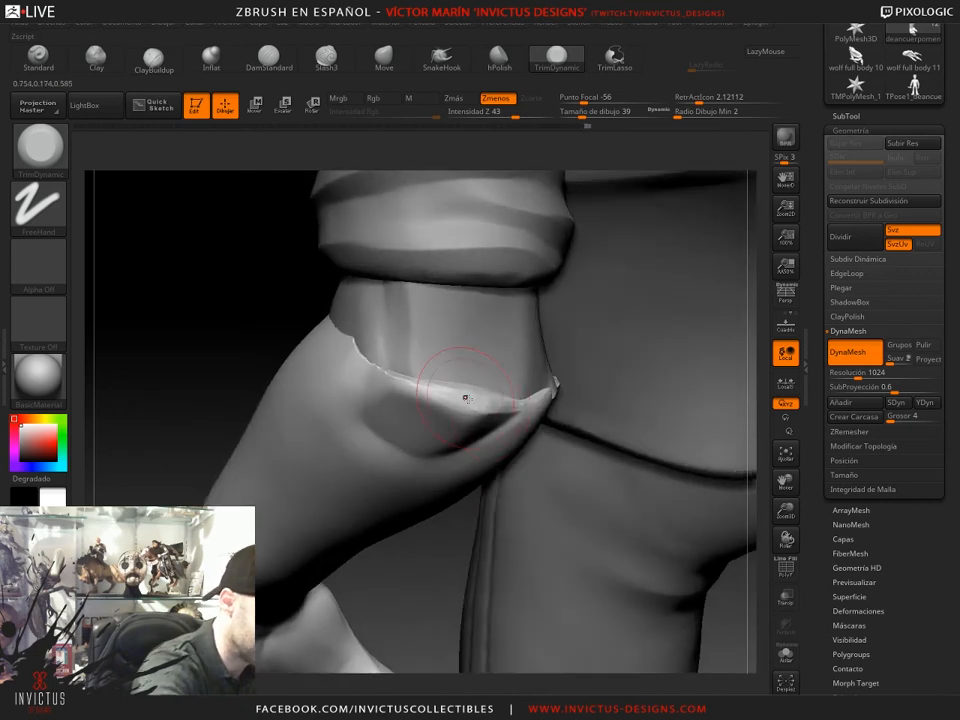
left_click_drag(377, 370, 400, 333)
left_click_drag(423, 558, 486, 370)
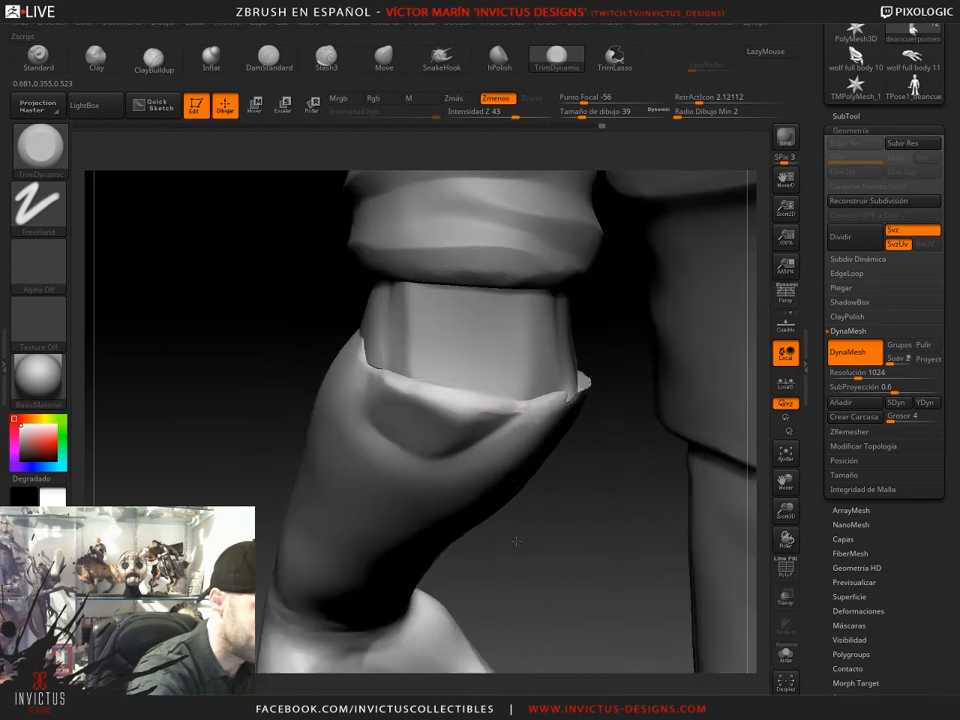
- Select the arm stub and pull its lower edge down into the forearm's rim with SnakeHook at draw size 68
left_click(555, 311, "alt")
left_click_drag(556, 464, 592, 480)
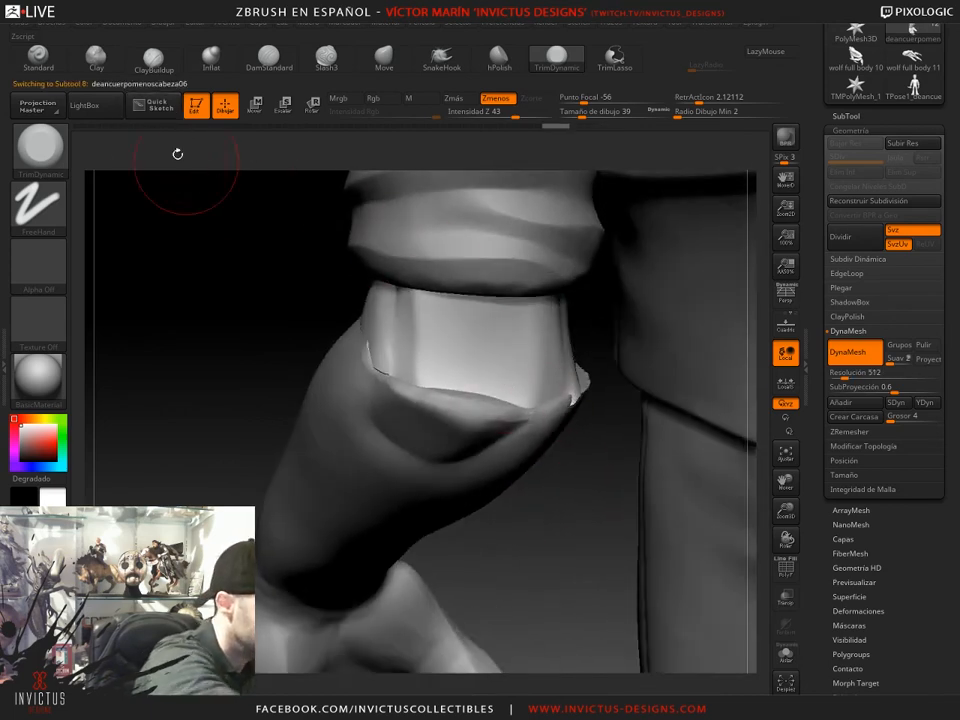
left_click(440, 58)
left_click_drag(583, 113, 590, 113)
mouse_move(552, 544)
left_mouse_down()
mouse_move(510, 400)
mouse_move(466, 408)
left_mouse_up()
left_click_drag(461, 392, 462, 422)
left_click_drag(423, 579, 523, 468)
left_click_drag(472, 439, 475, 428)
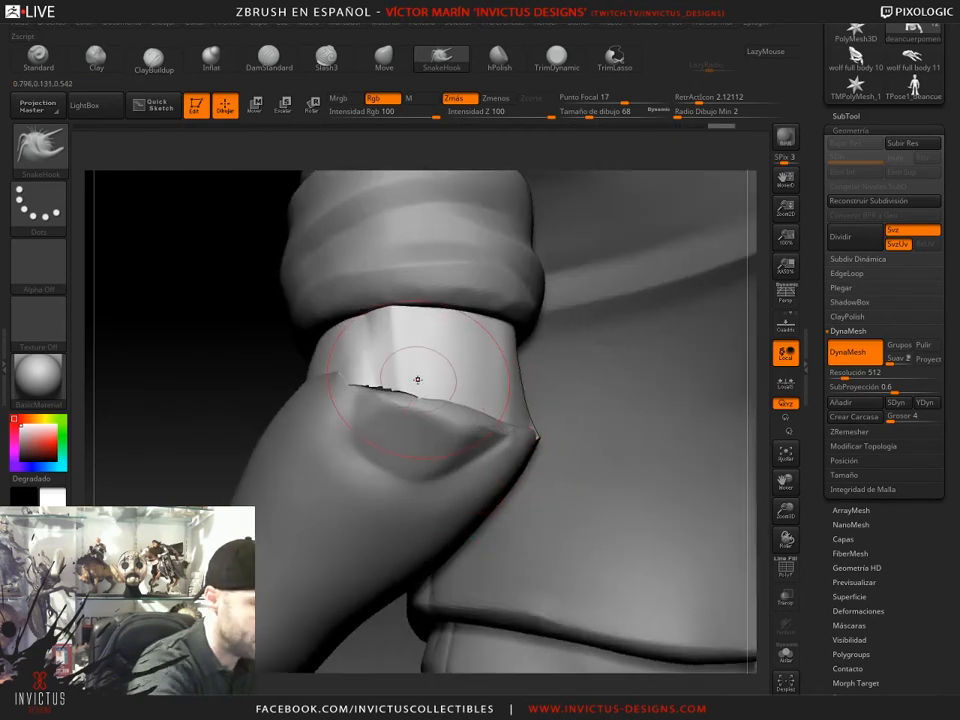
left_click_drag(240, 391, 480, 381)
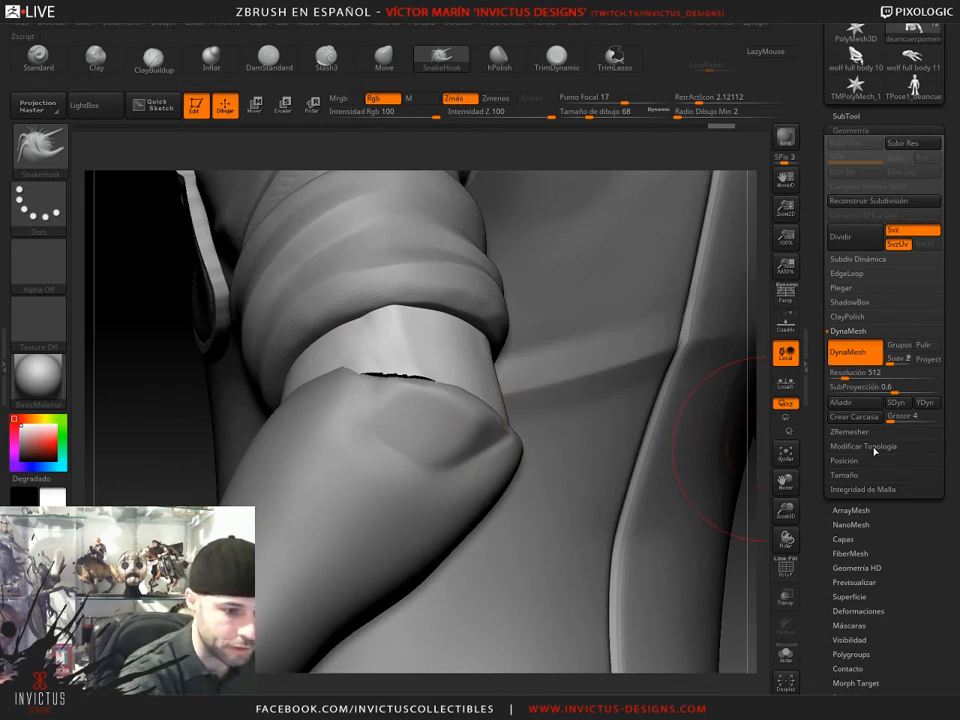
- Close the holes in the arm stub's mesh and keep pulling its lower edge into the forearm with SnakeHook
left_click(870, 446)
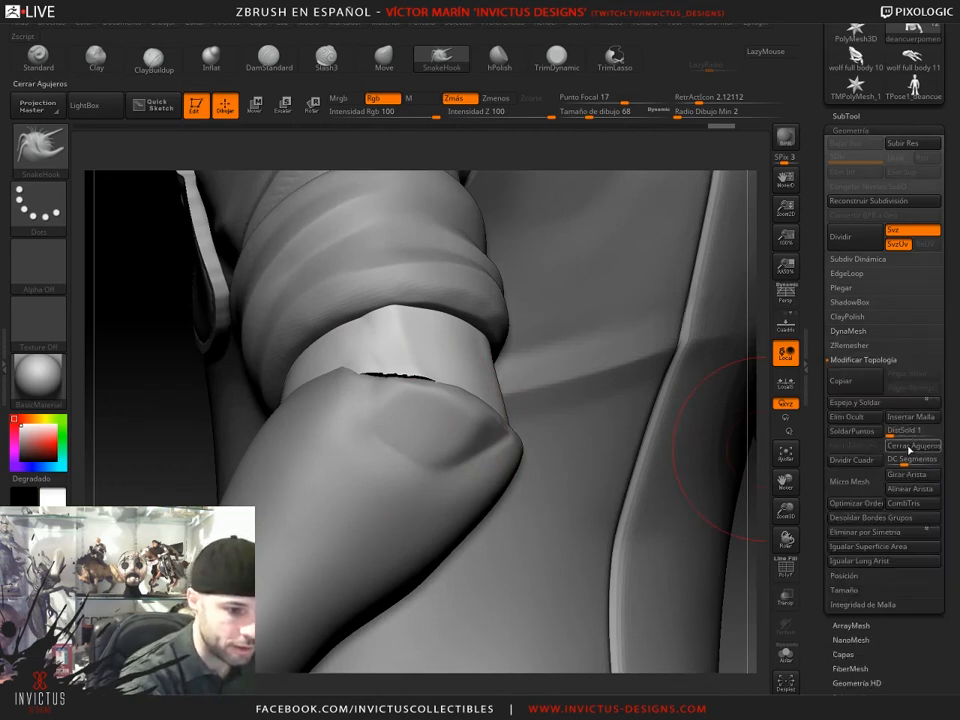
left_click(912, 444)
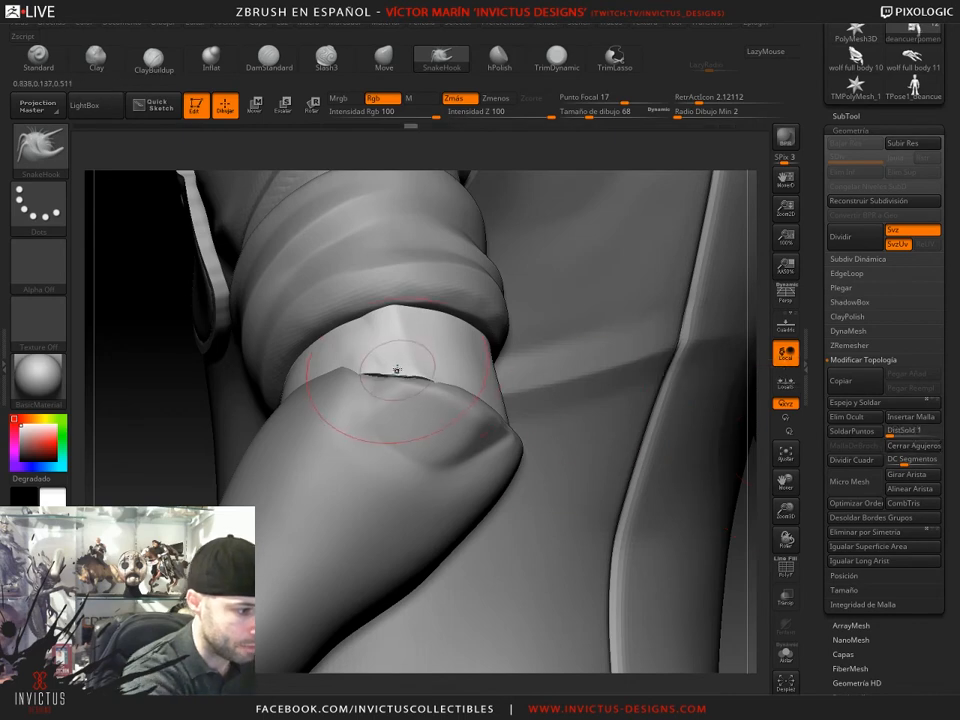
left_click_drag(154, 526, 219, 502)
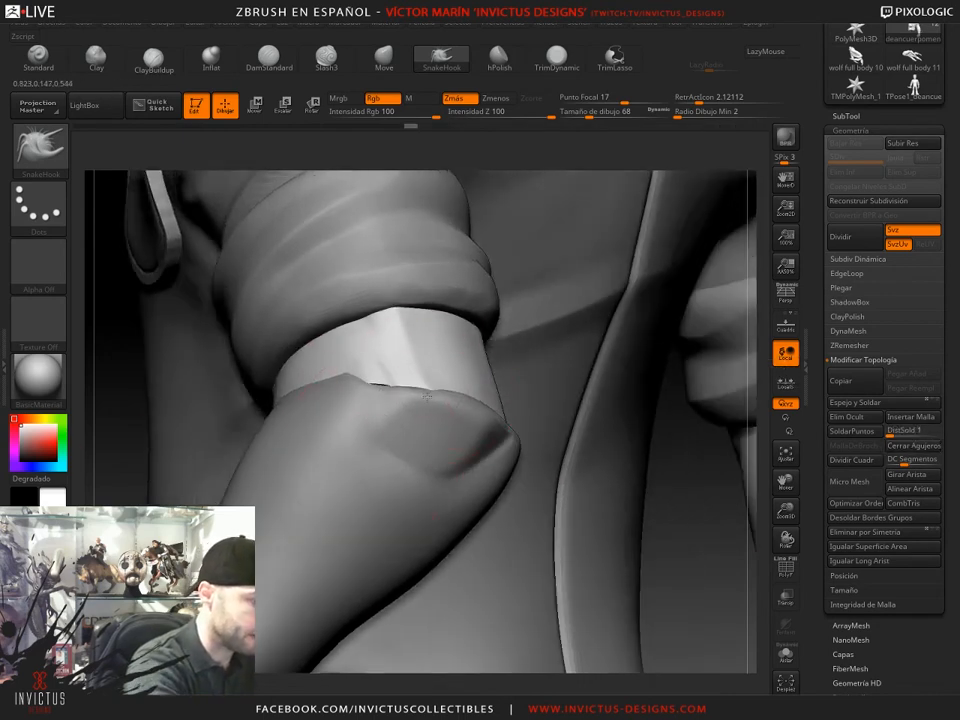
mouse_move(664, 503)
left_mouse_down()
mouse_move(677, 550)
mouse_move(620, 509)
mouse_move(658, 501)
left_mouse_up()
left_click_drag(594, 435, 572, 446)
mouse_move(418, 407)
left_mouse_down()
mouse_move(411, 398)
mouse_move(505, 407)
left_mouse_up()
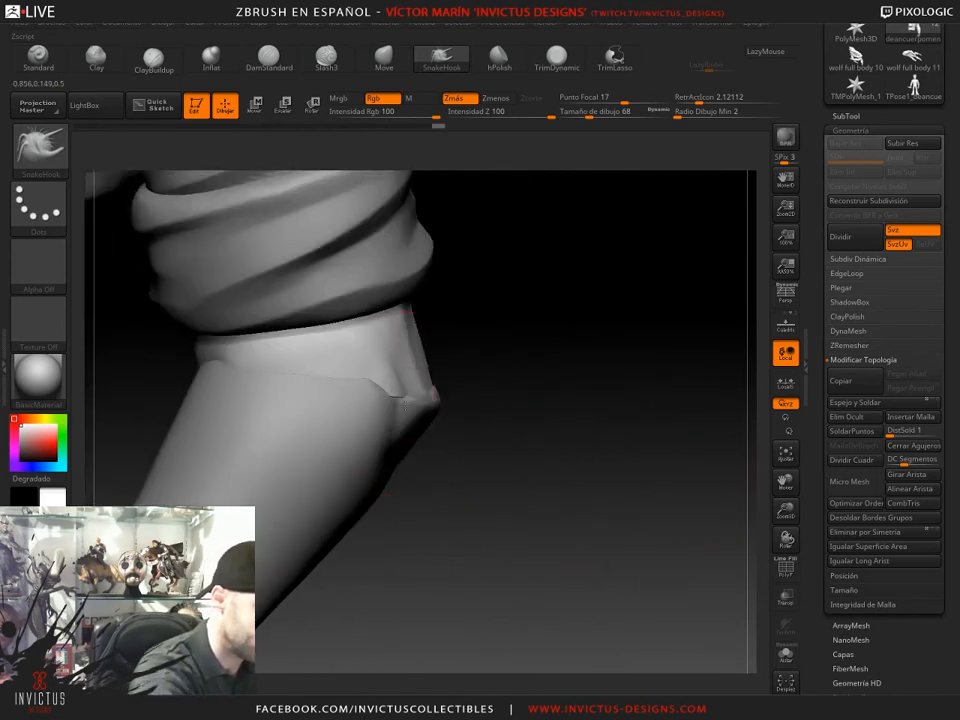
left_click_drag(551, 469, 594, 471)
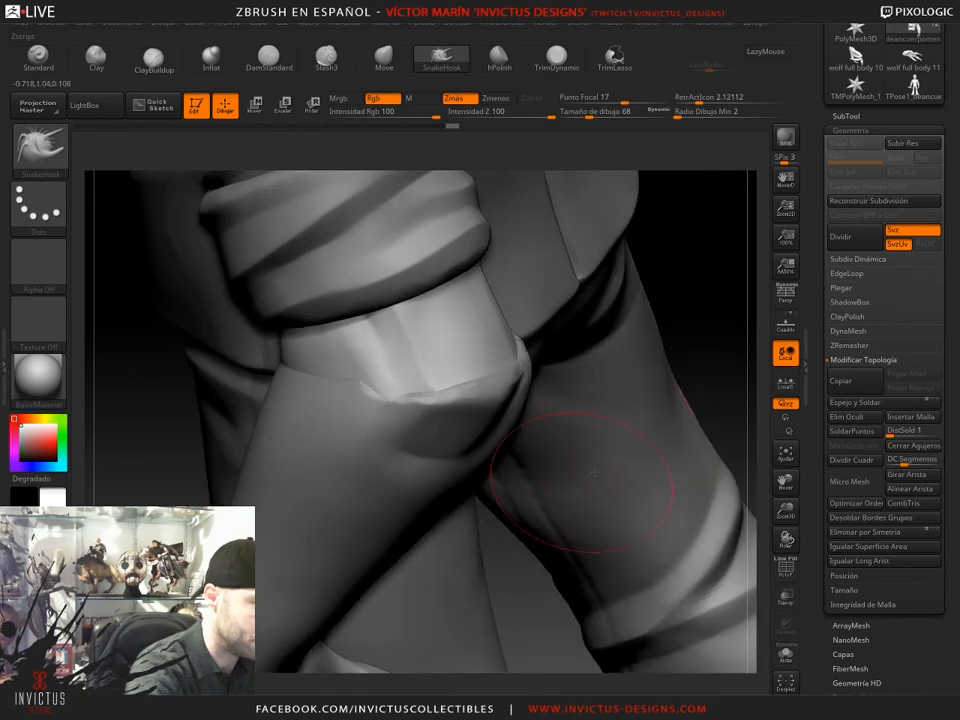
- Pull the arm stub's lower edge down into the forearm's rim around the seam with SnakeHook at draw size 51
left_click(585, 113)
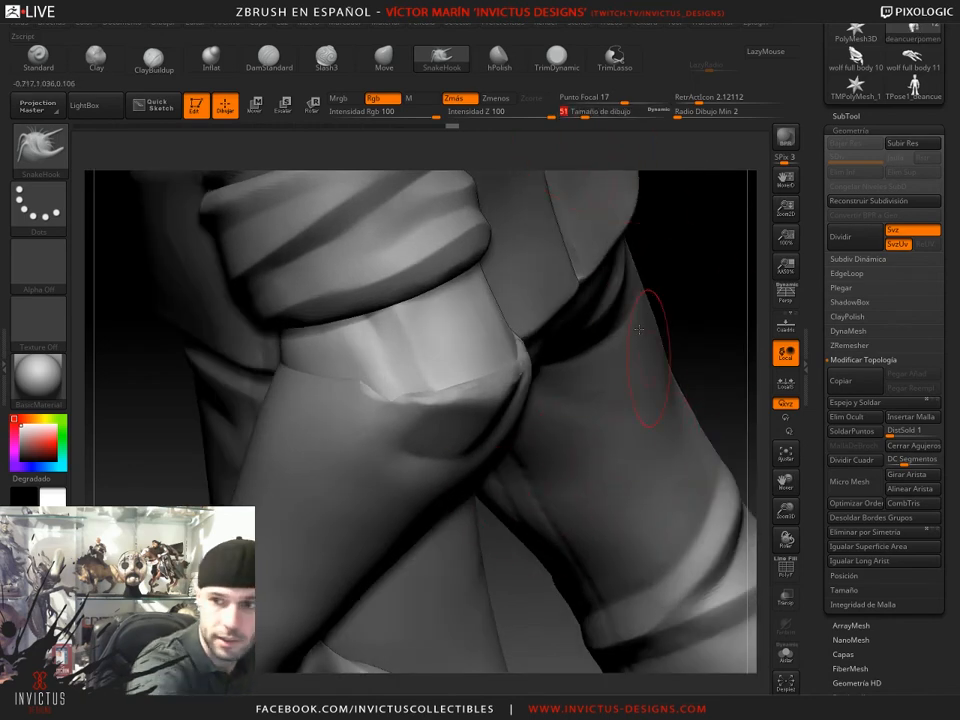
left_click_drag(680, 400, 395, 428)
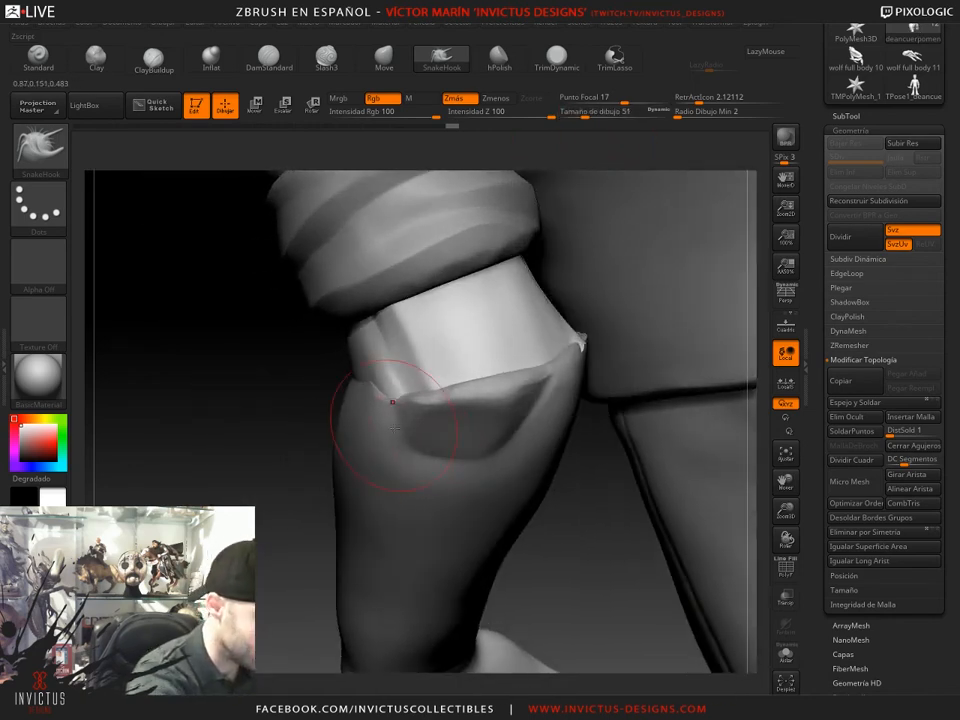
left_click_drag(578, 572, 480, 565)
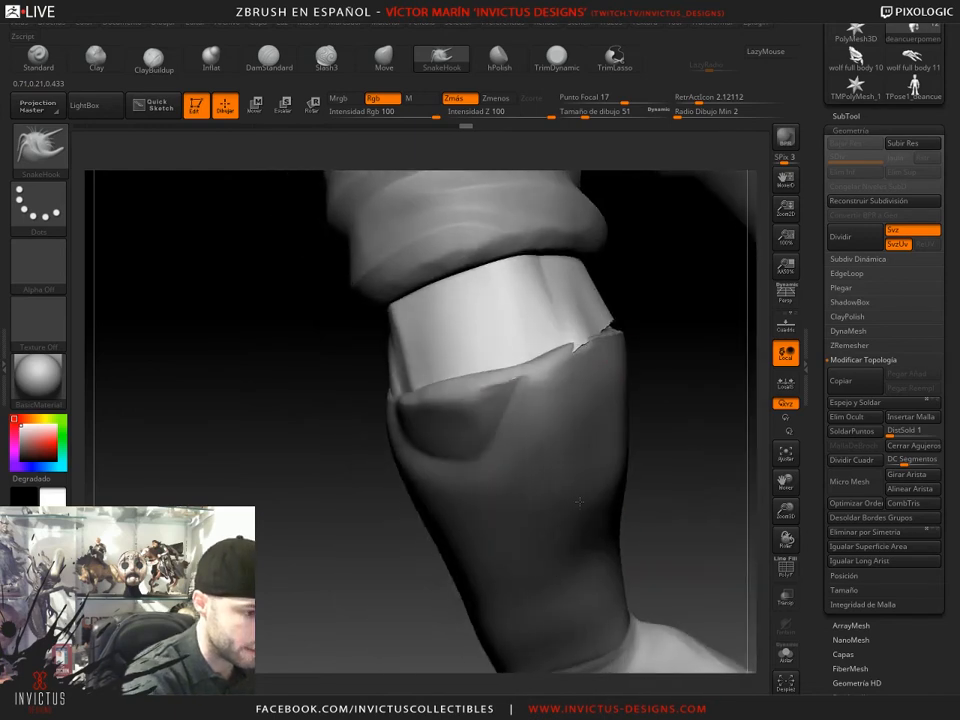
left_click_drag(656, 357, 716, 362)
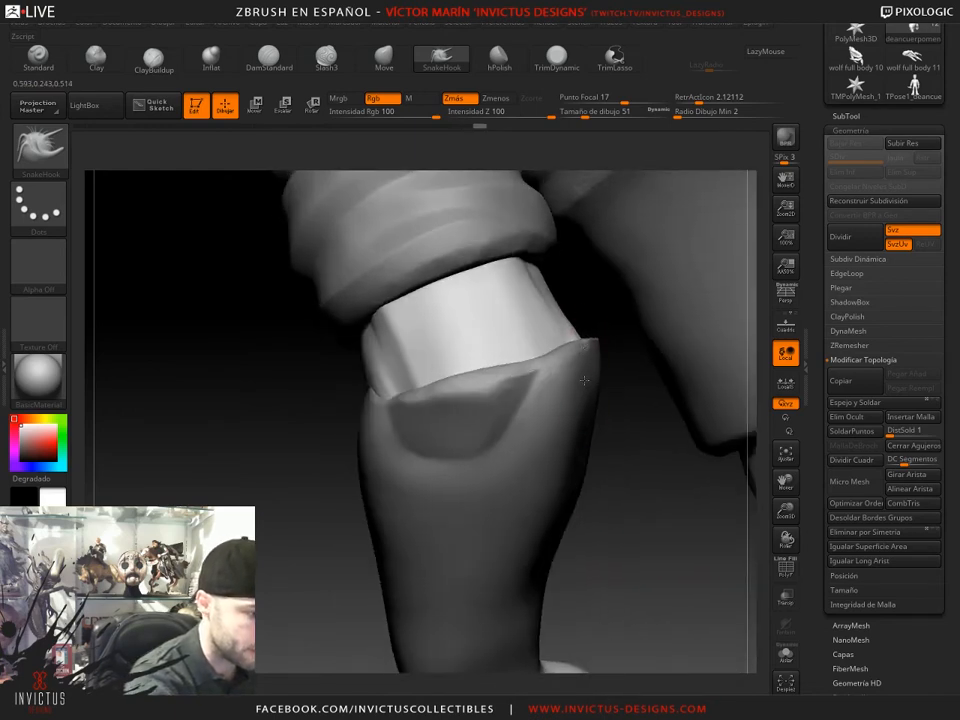
left_click_drag(594, 410, 543, 367)
mouse_move(310, 430)
left_mouse_down()
mouse_move(440, 425)
mouse_move(545, 435)
left_mouse_up()
left_click_drag(683, 388, 746, 366)
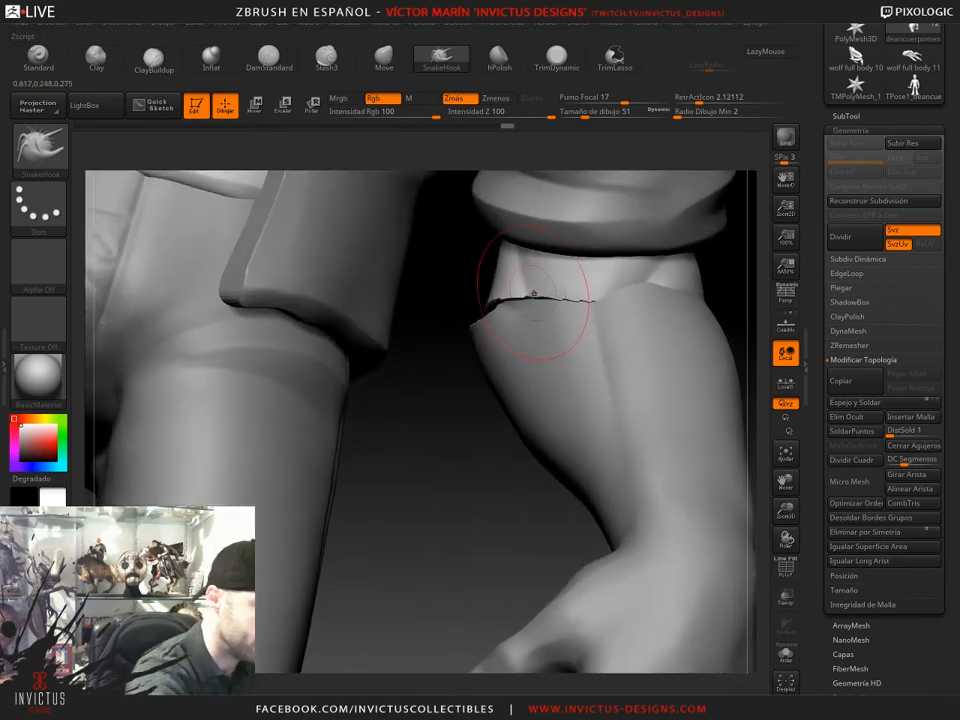
- Close the jagged gap on the body-facing side of the arm seam by pulling the stub's edge with SnakeHook
right_click_drag(568, 343, 553, 360)
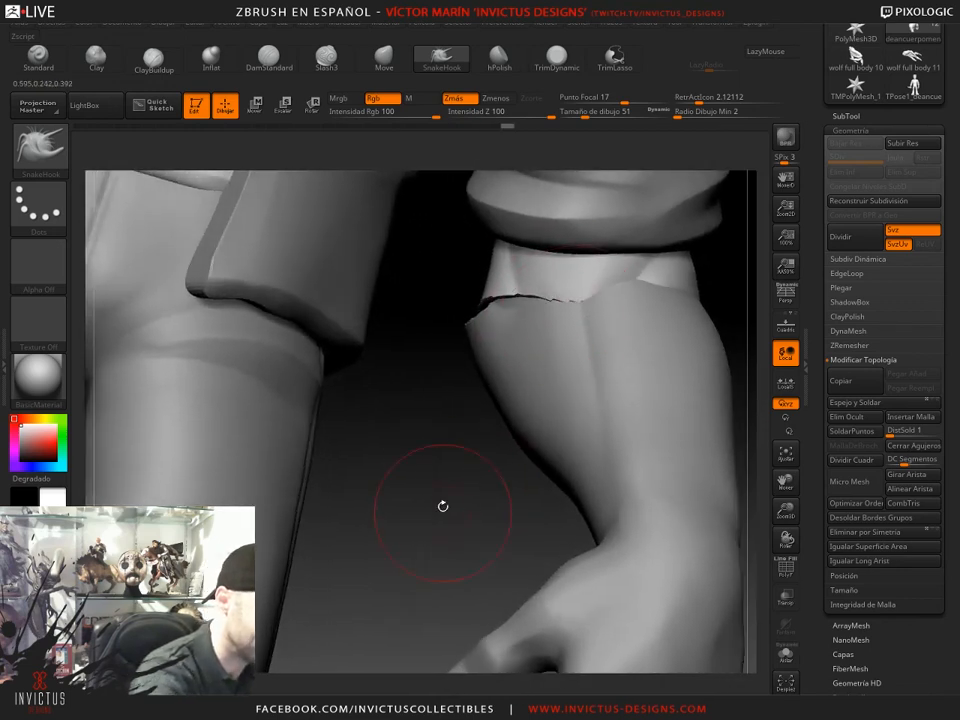
left_click_drag(443, 506, 440, 526)
left_click_drag(442, 456, 508, 362)
left_click_drag(540, 285, 534, 293)
left_click_drag(484, 508, 466, 514)
left_click_drag(492, 299, 496, 312)
mouse_move(454, 497)
left_mouse_down()
mouse_move(478, 499)
mouse_move(456, 500)
left_mouse_up()
- Select the forearm and flatten its protruding upper rim against the arm stub with TrimDynamic at draw size 44
left_click(439, 433, "alt")
left_click_drag(424, 536, 467, 540)
left_click(556, 60)
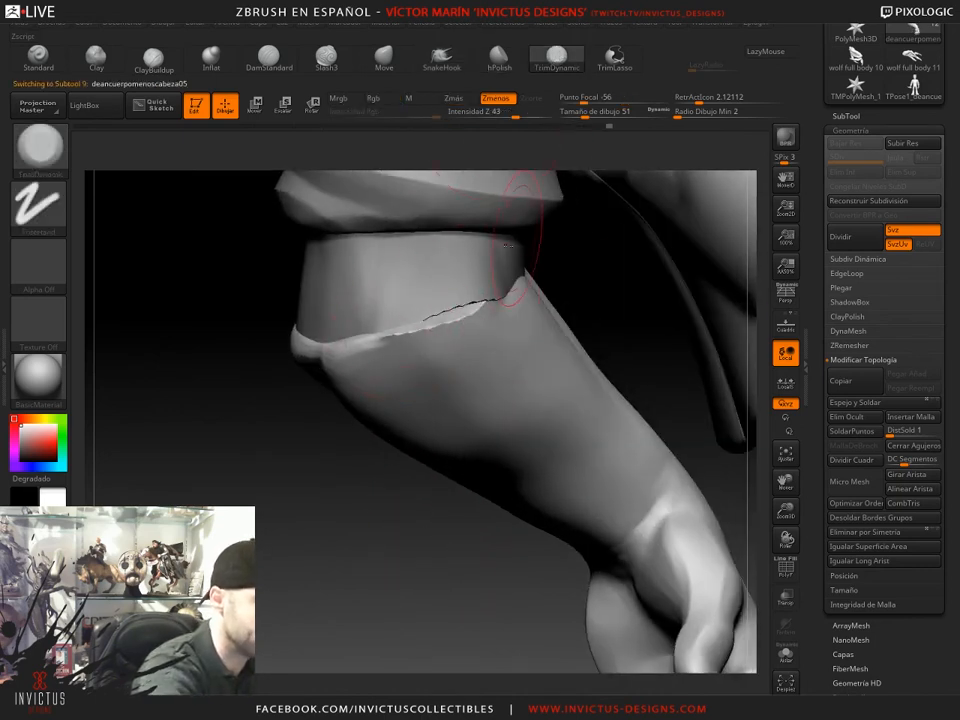
left_click_drag(587, 113, 583, 113)
left_click_drag(437, 495, 430, 450)
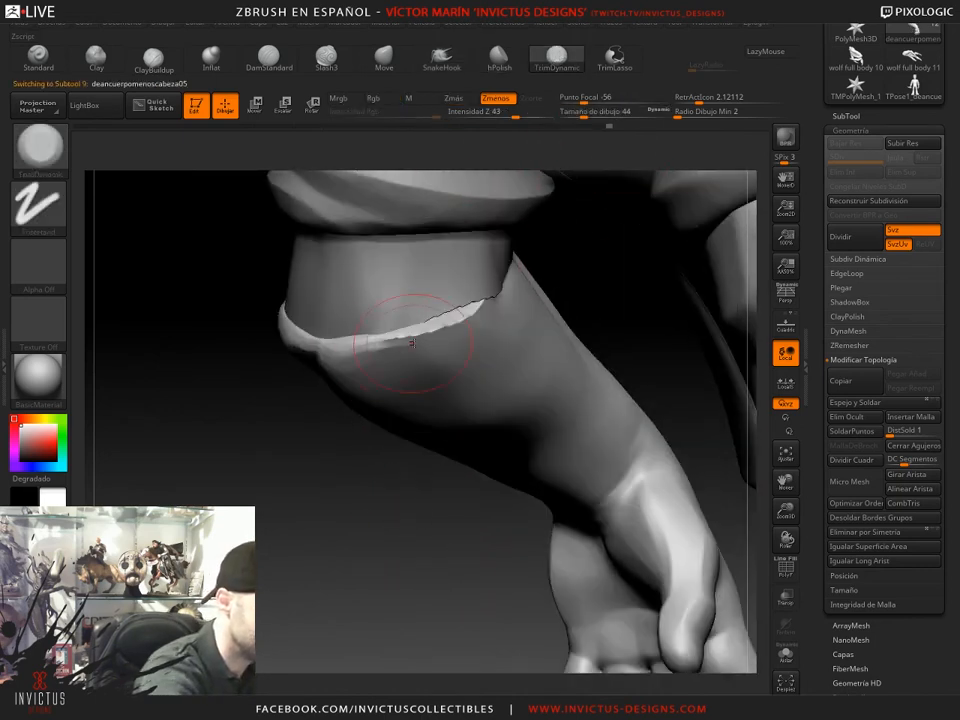
left_click_drag(474, 316, 378, 346)
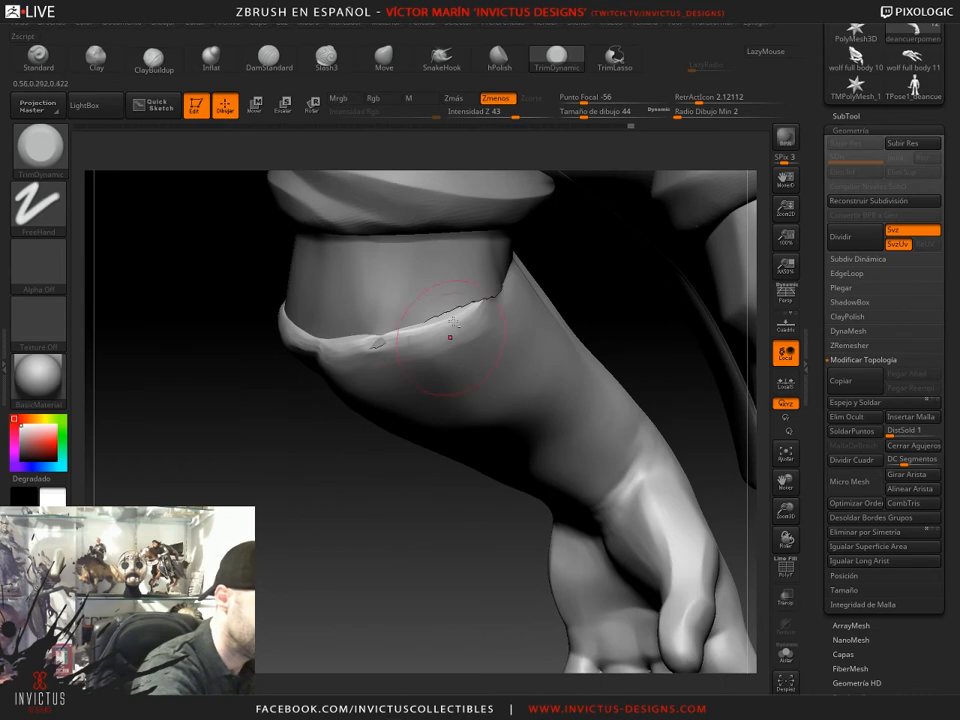
- Select the arm stub and pull its ragged lower edge into the forearm all around the seam with SnakeHook at draw size 44
left_click(437, 371, "alt")
left_click_drag(342, 510, 362, 442)
left_click(448, 69)
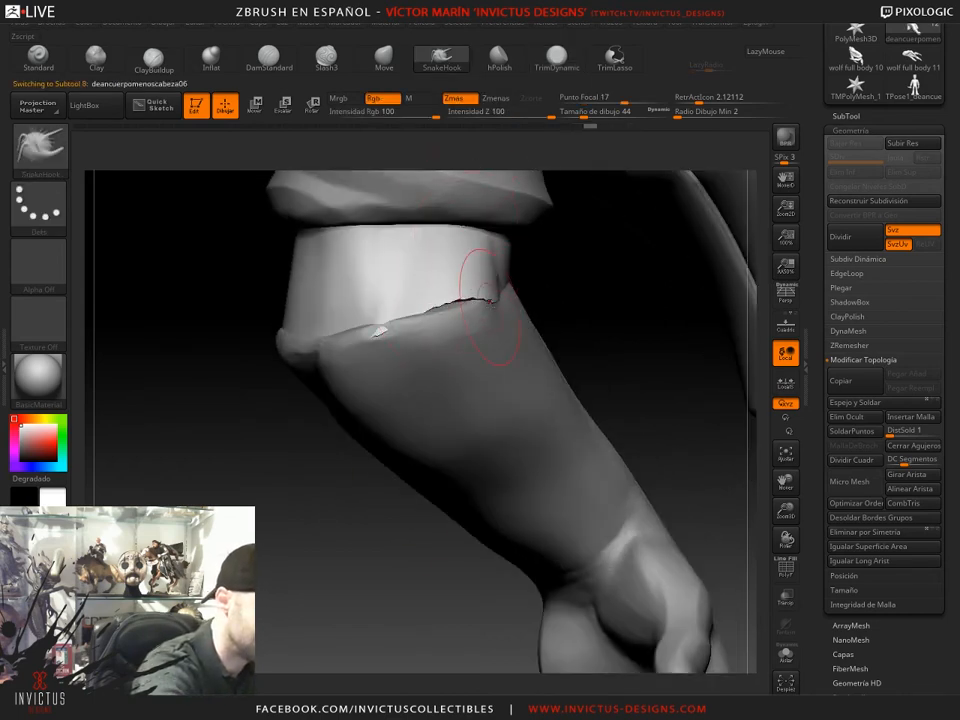
left_click_drag(412, 512, 460, 268)
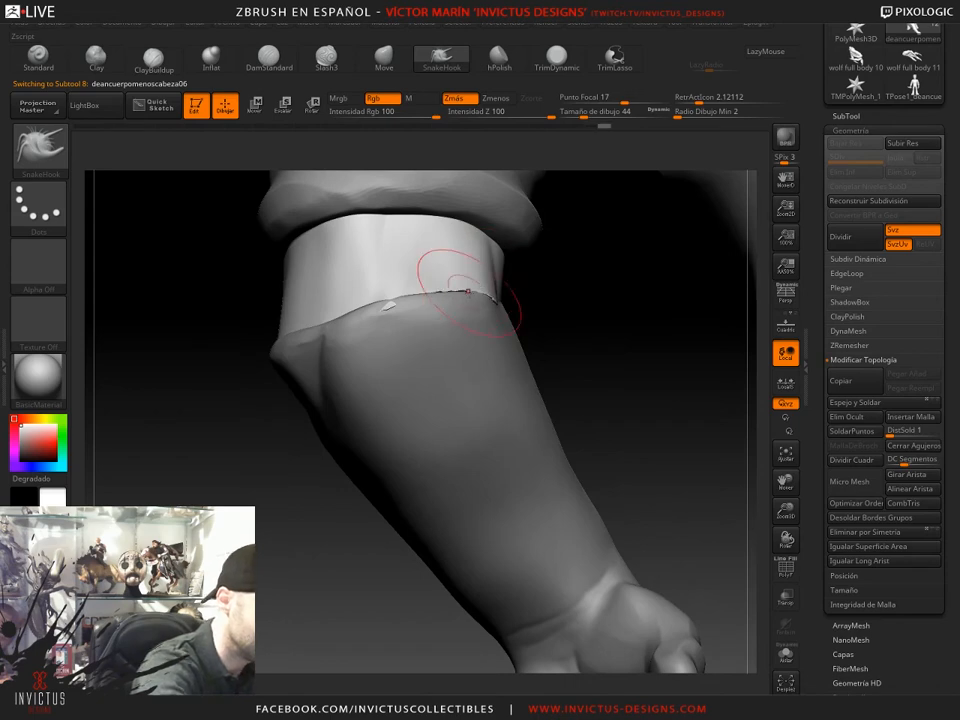
left_click_drag(576, 349, 430, 321)
left_click_drag(588, 400, 450, 510)
left_click_drag(444, 557, 446, 309)
mouse_move(568, 279)
left_mouse_down()
mouse_move(618, 340)
mouse_move(535, 597)
left_mouse_up()
left_click_drag(219, 482, 685, 508)
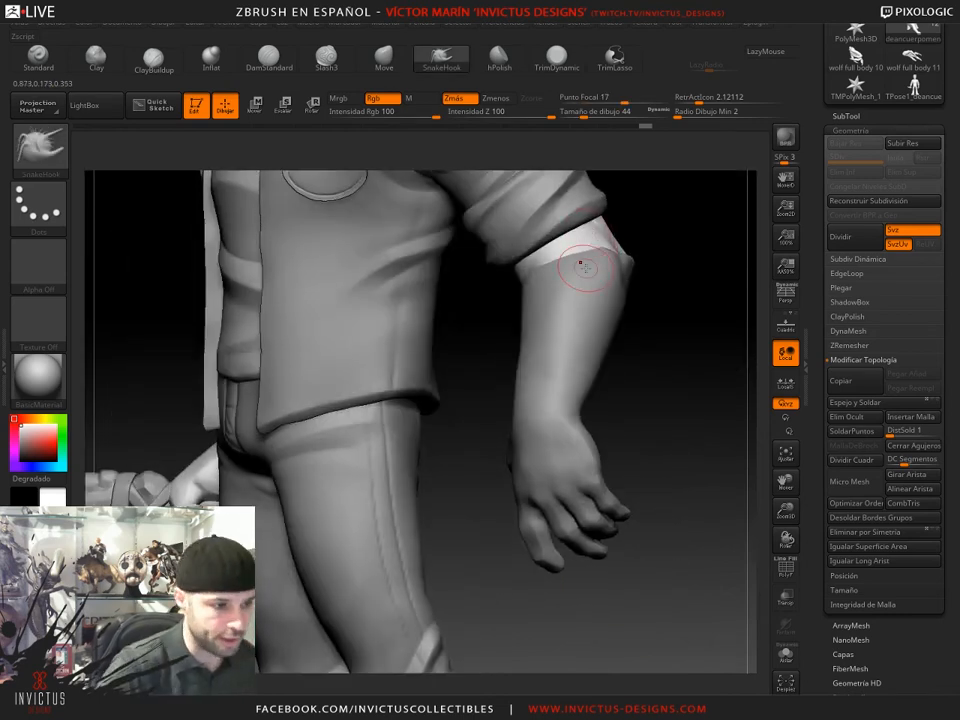
- Merge the arm stub's subtool down with the forearm subtool below it
left_click(850, 115)
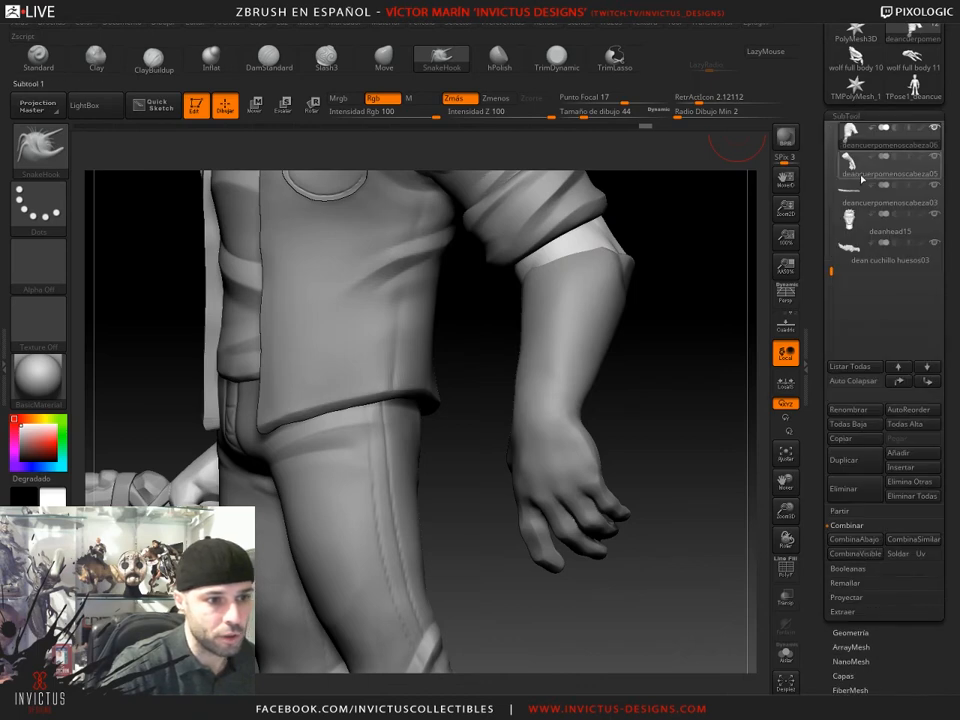
mouse_move(848, 171)
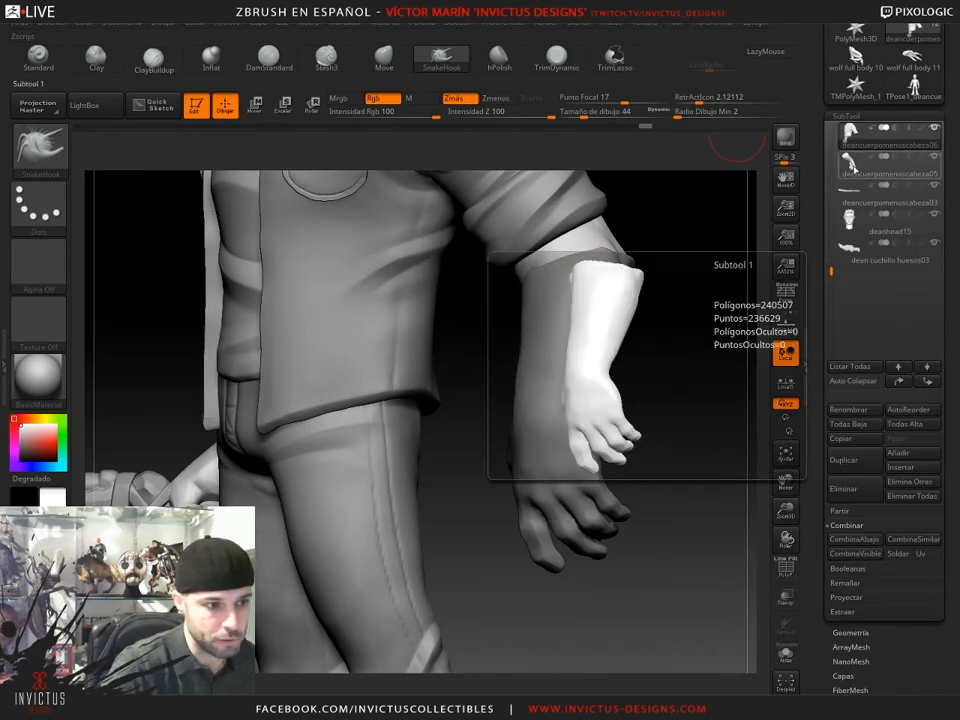
mouse_move(848, 145)
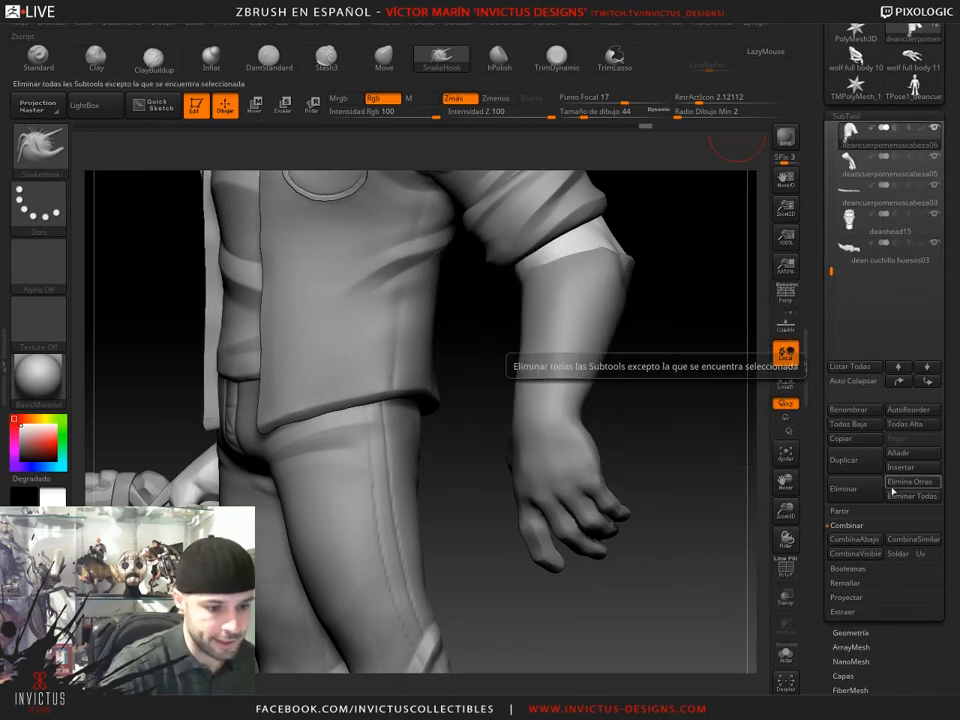
left_click(851, 541)
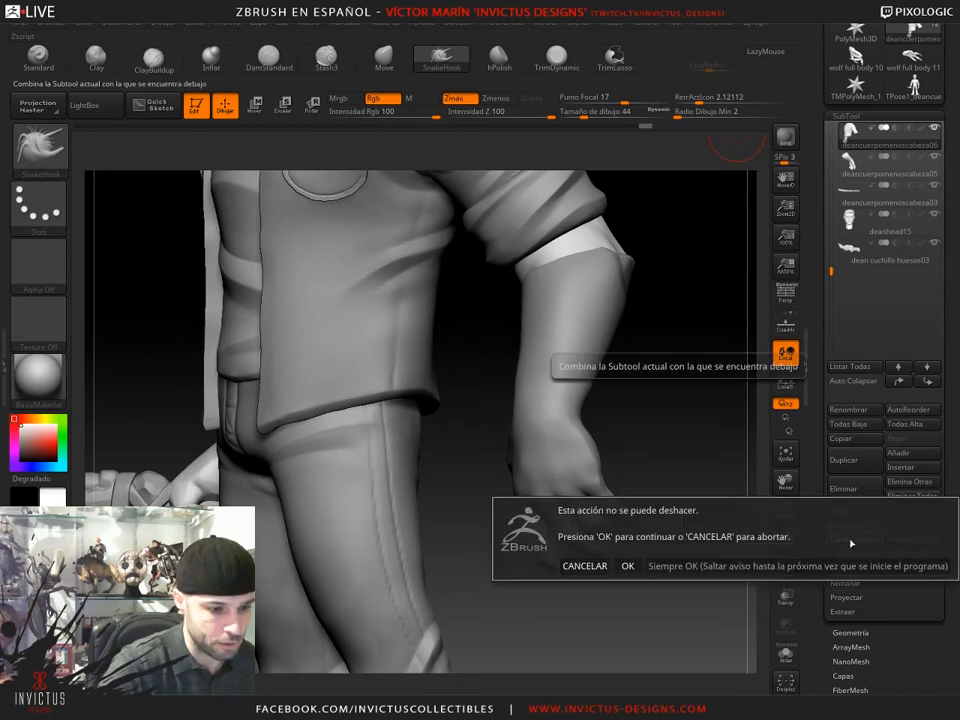
left_click(627, 566)
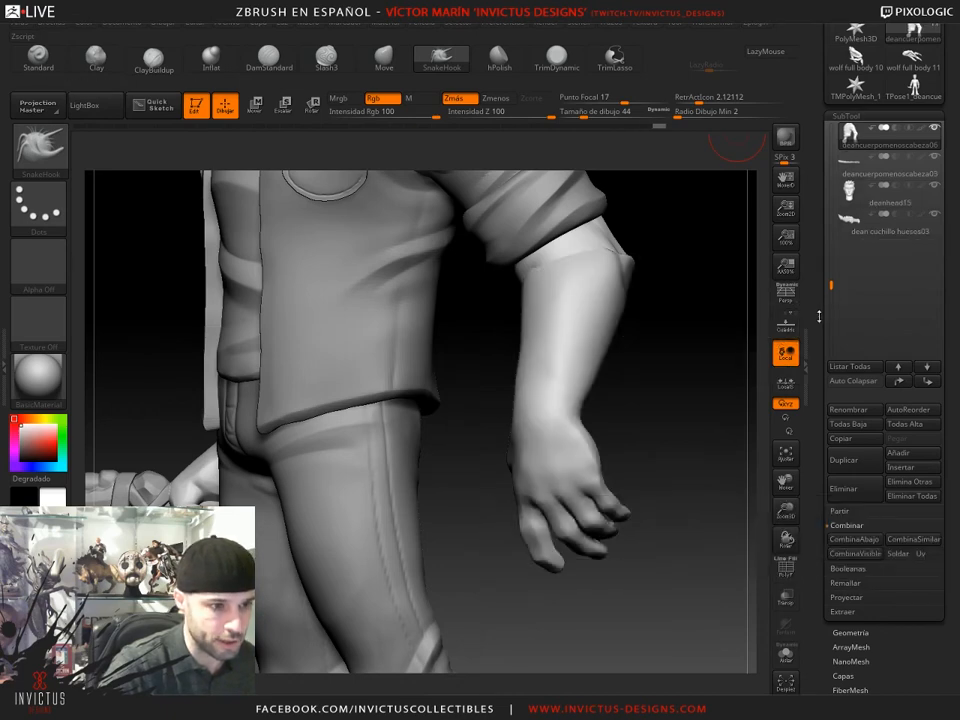
- Fuse the merged arm into one surface with DynaMesh at a resolution of 1024
left_click(853, 632)
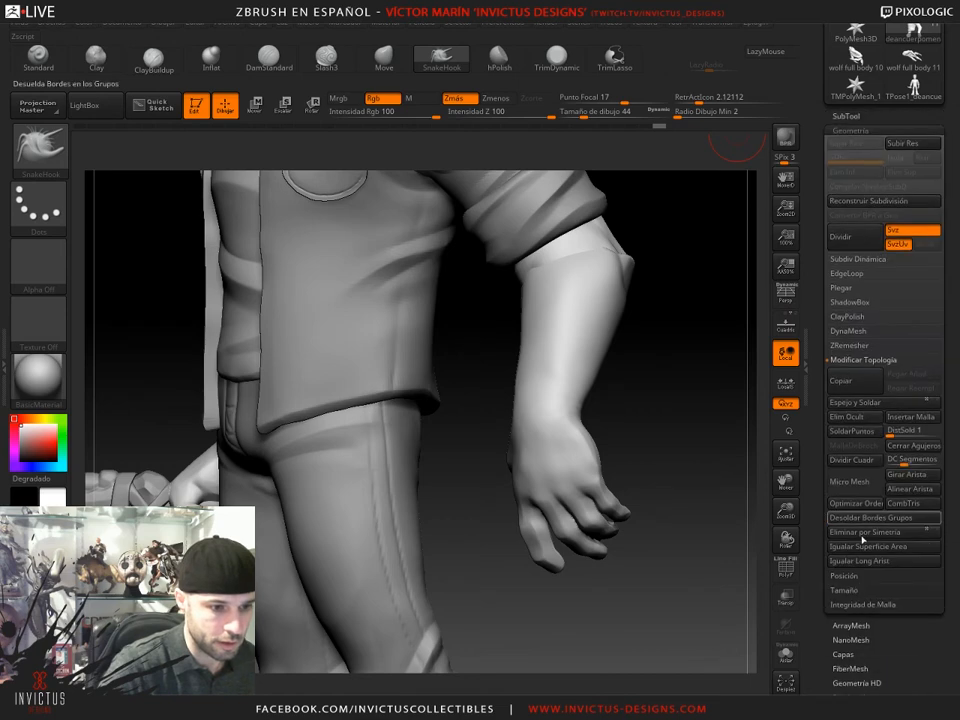
left_click(848, 331)
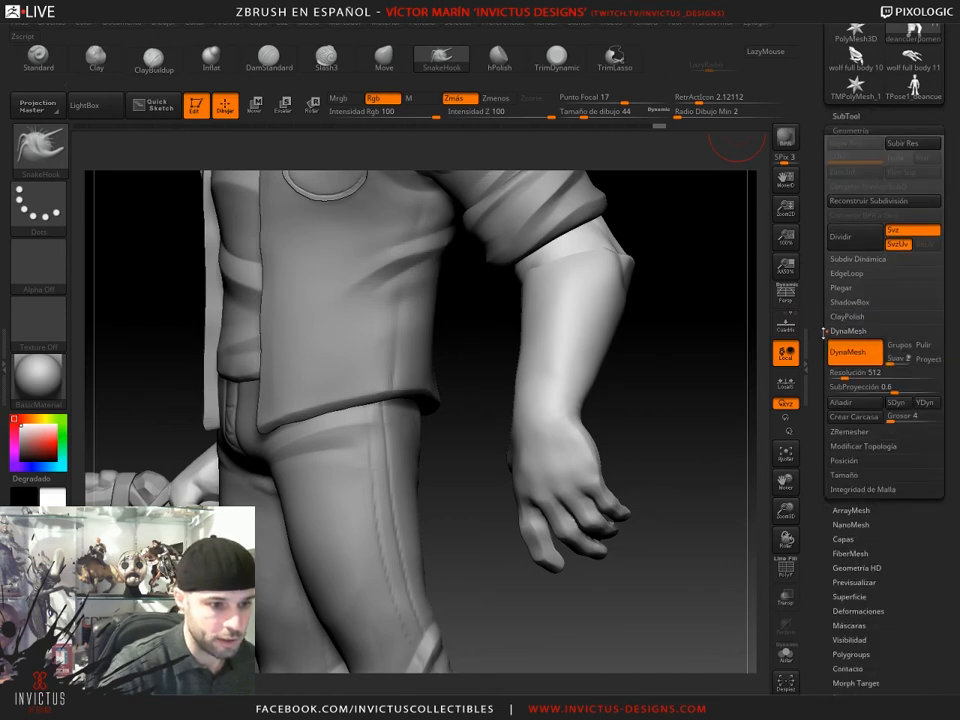
left_click(846, 374)
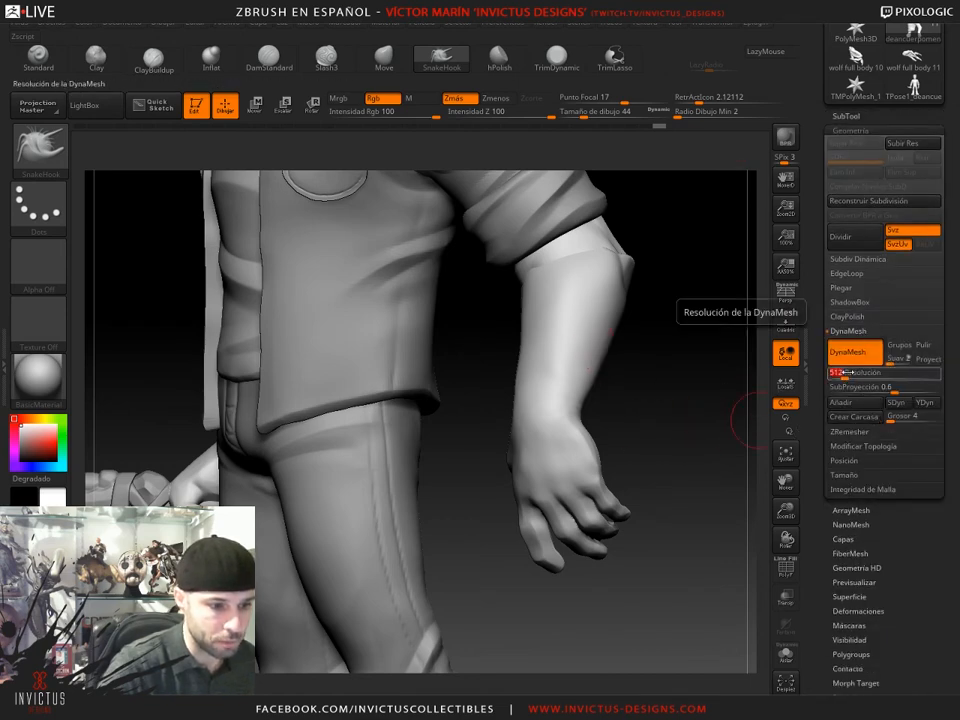
type("1024")
key("Return")
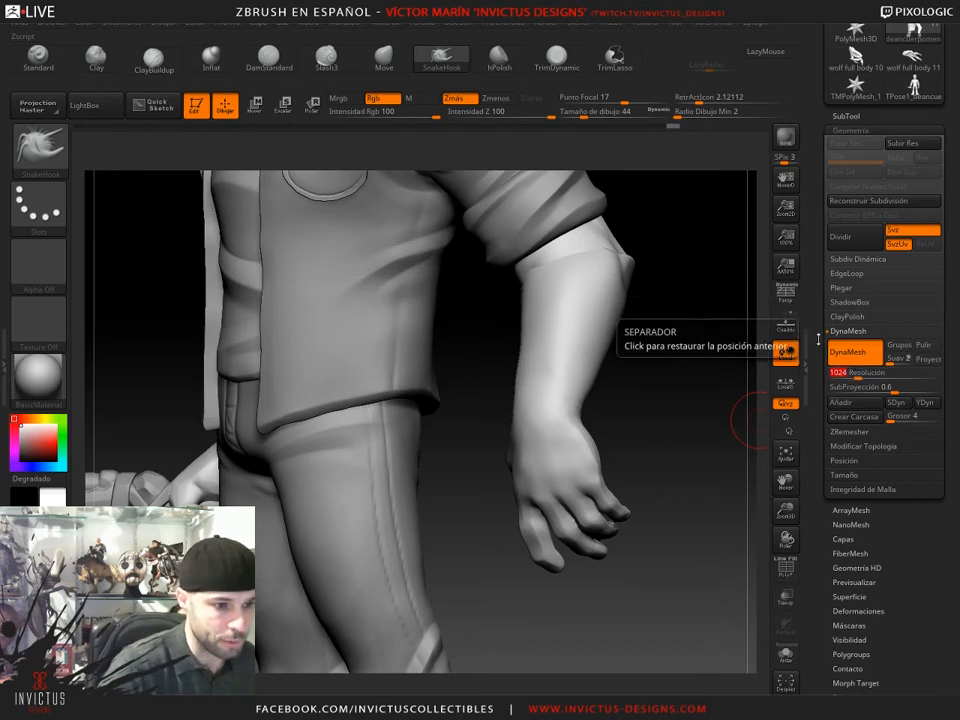
key("ctrl")
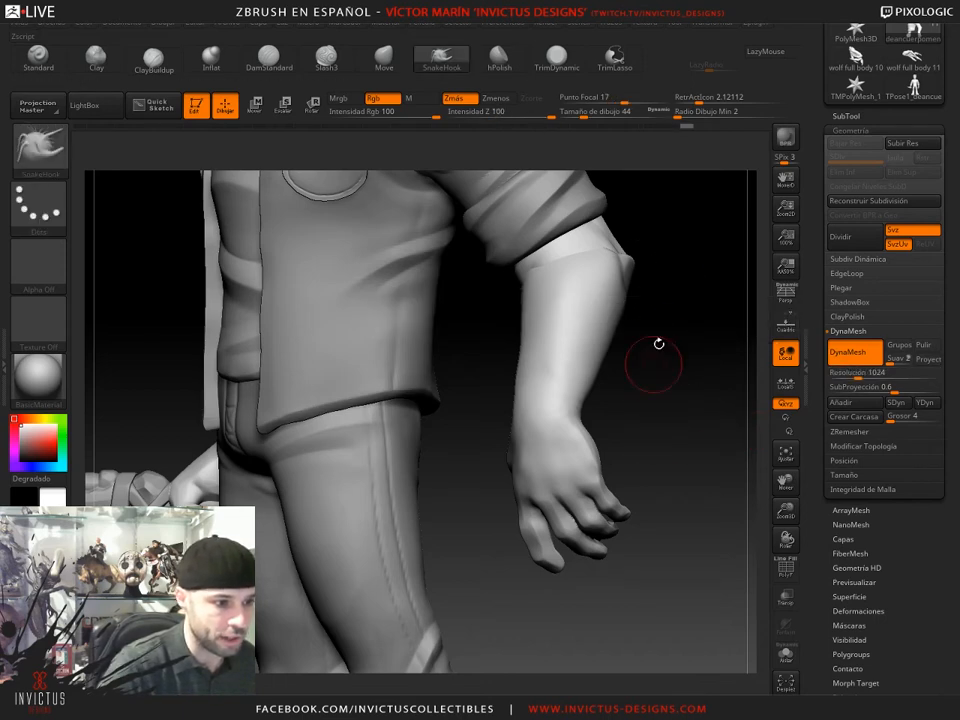
left_click_drag(654, 392, 670, 422)
- Flatten the raised forearm rim on the inner side of the fused seam with TrimDynamic
left_click_drag(694, 344, 188, 338)
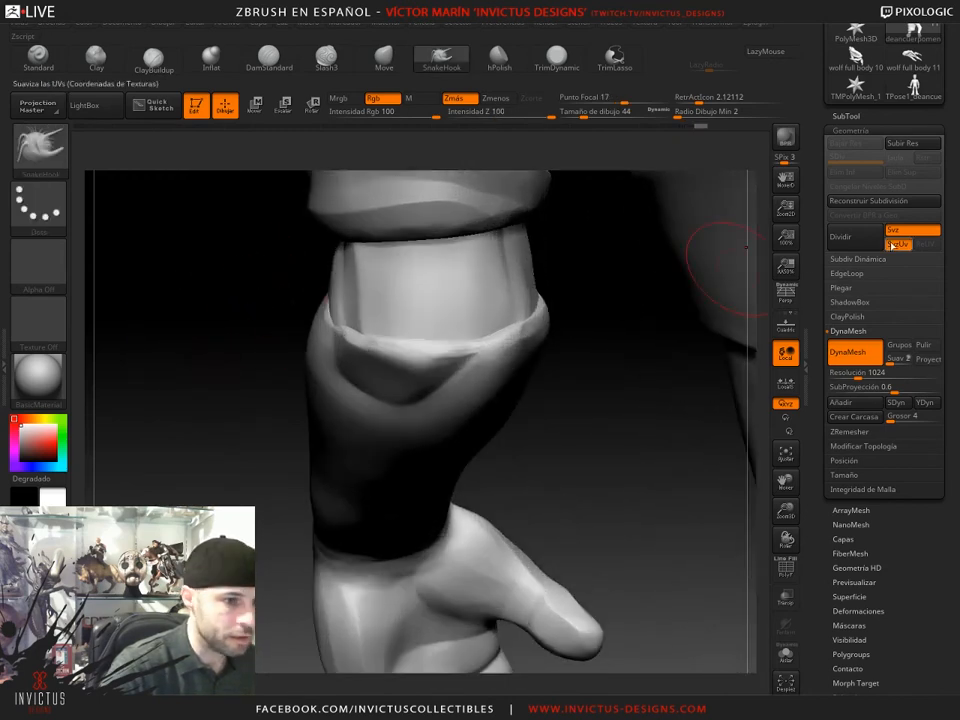
left_click(846, 117)
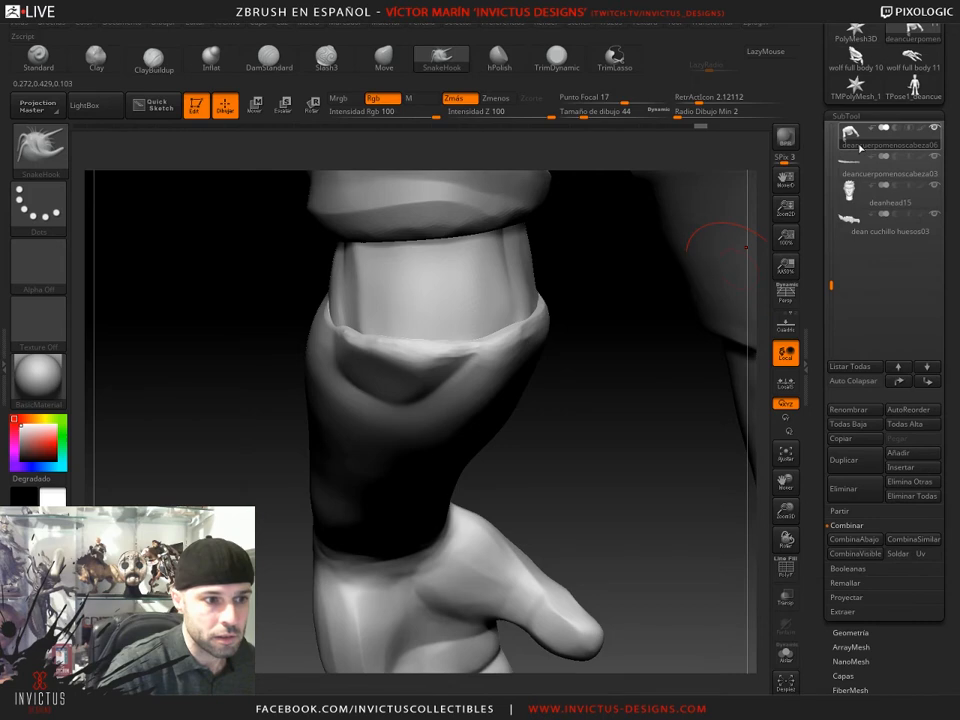
left_click_drag(186, 272, 240, 372)
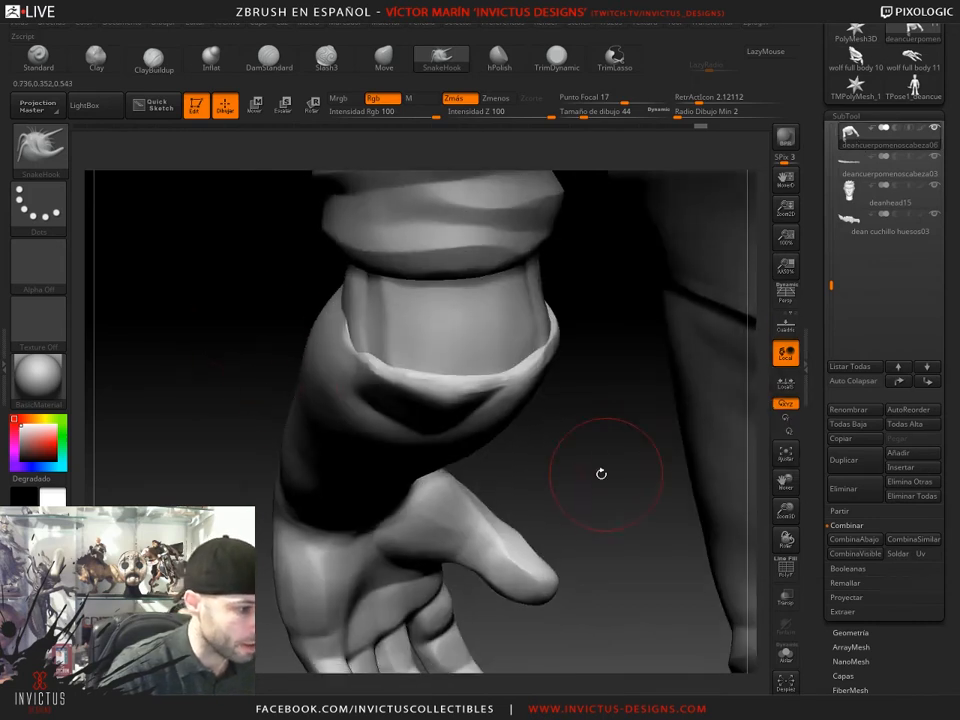
left_click_drag(577, 469, 584, 447)
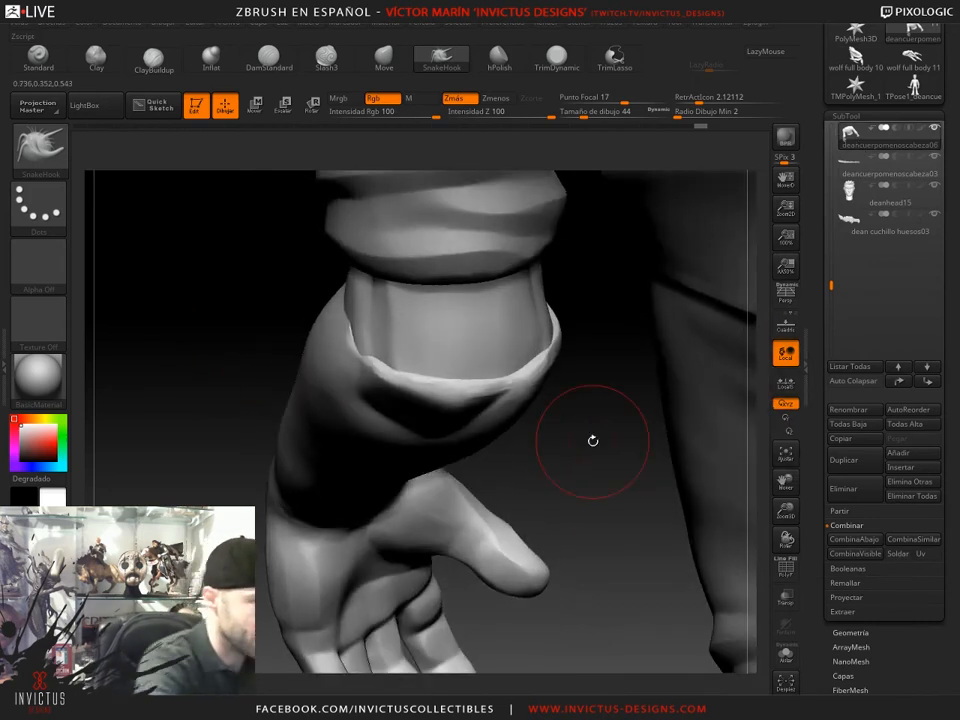
left_click(178, 66)
left_click_drag(568, 484, 598, 500)
left_click(541, 67)
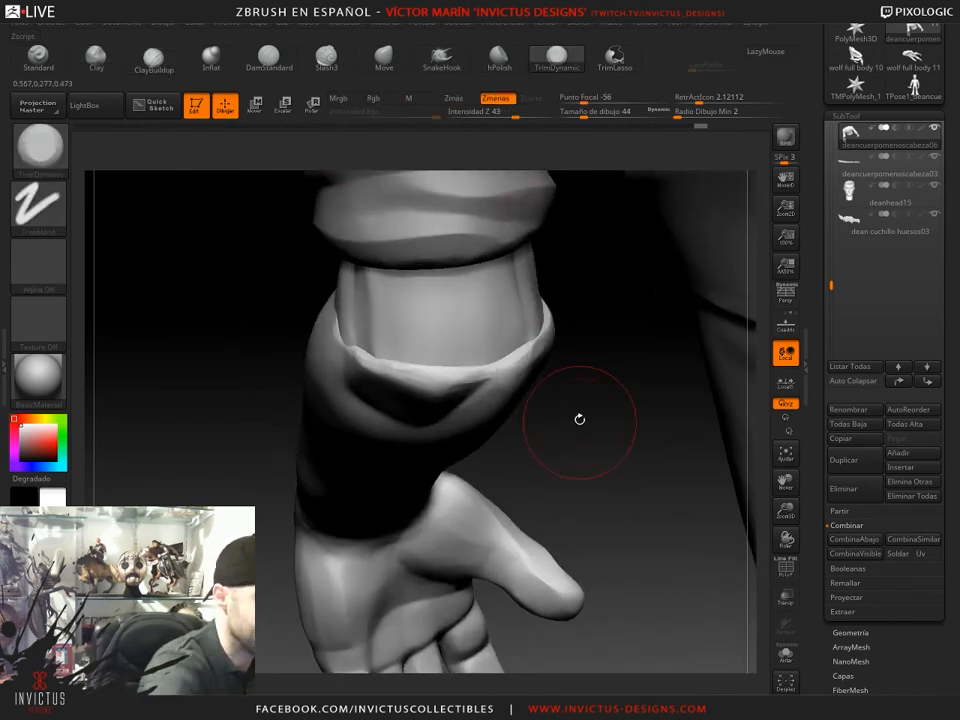
left_click_drag(579, 418, 553, 404)
left_click_drag(485, 347, 466, 343)
left_click_drag(583, 401, 589, 428)
left_click_drag(501, 349, 480, 359)
mouse_move(569, 379)
left_mouse_down()
mouse_move(529, 360)
mouse_move(503, 327)
left_mouse_up()
- Build up material along the seam between the arm stub and forearm with ClayBuildup at Z intensity 20 and draw size 44
left_click(101, 61)
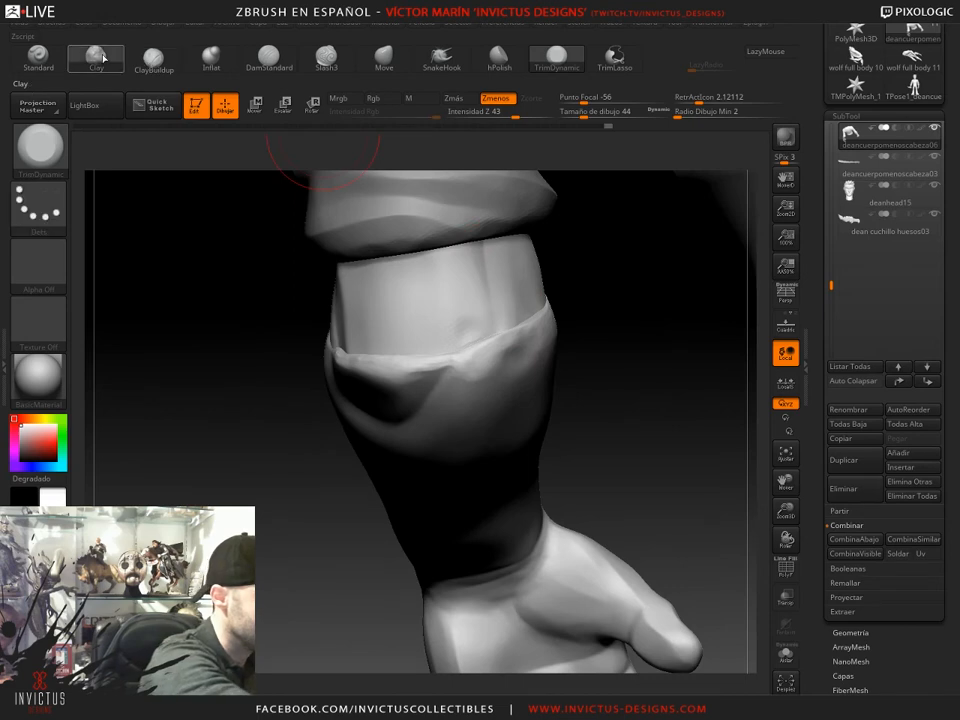
left_click(163, 68)
mouse_move(628, 375)
left_mouse_down()
mouse_move(634, 380)
mouse_move(615, 363)
left_mouse_up()
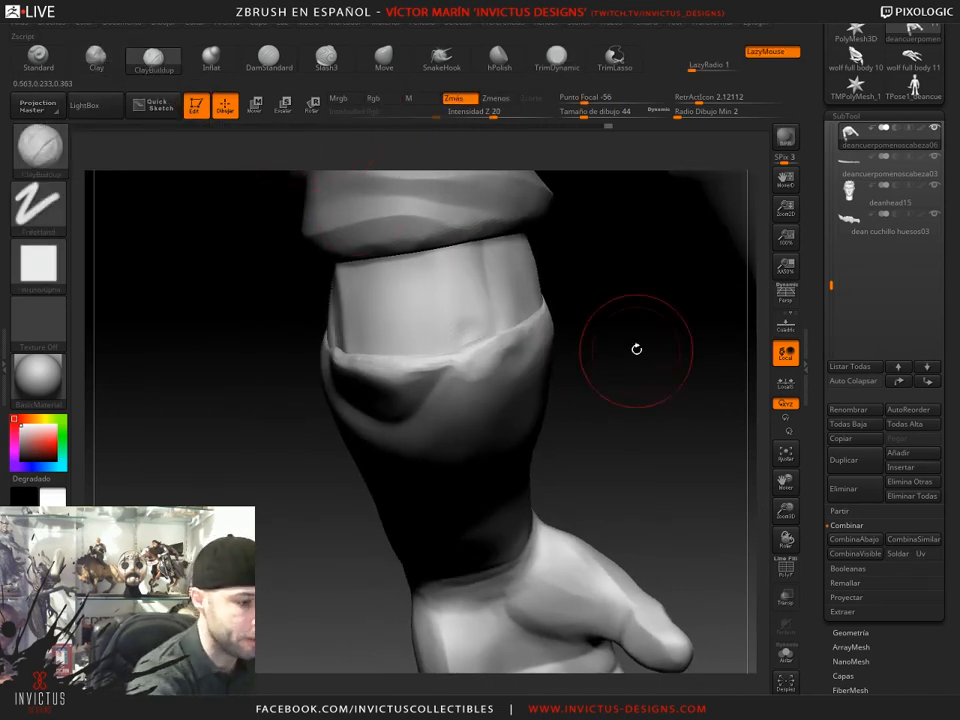
left_click_drag(636, 347, 655, 338)
mouse_move(456, 350)
left_mouse_down()
mouse_move(449, 361)
mouse_move(545, 297)
left_mouse_up()
left_click_drag(607, 298, 611, 309)
mouse_move(476, 357)
left_mouse_down()
mouse_move(478, 347)
mouse_move(492, 351)
left_mouse_up()
left_click_drag(612, 337, 566, 334)
left_click_drag(489, 366, 502, 352)
left_click_drag(590, 350, 520, 348)
left_click_drag(470, 370, 508, 346)
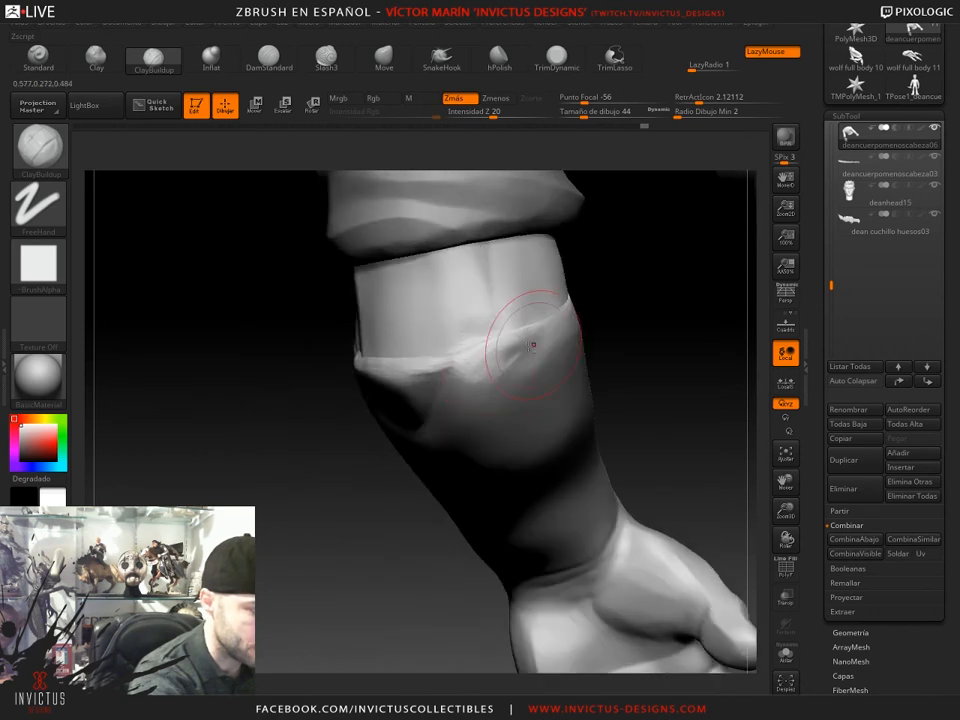
left_click_drag(525, 357, 535, 345)
mouse_move(619, 339)
left_mouse_down()
mouse_move(580, 341)
mouse_move(621, 343)
mouse_move(546, 325)
left_mouse_up()
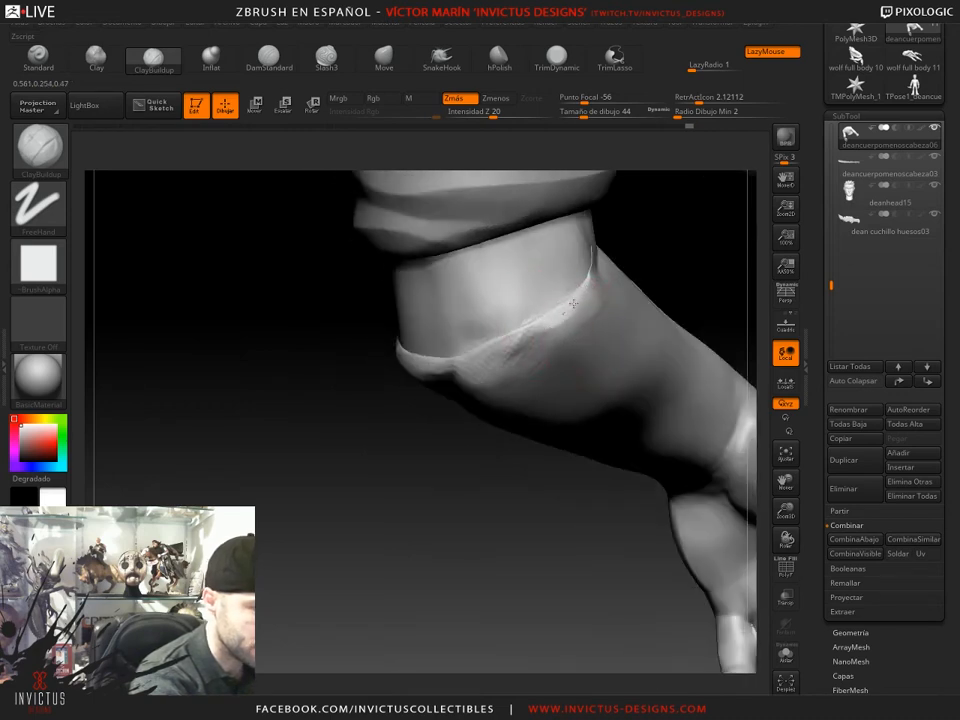
left_click_drag(590, 314, 543, 311)
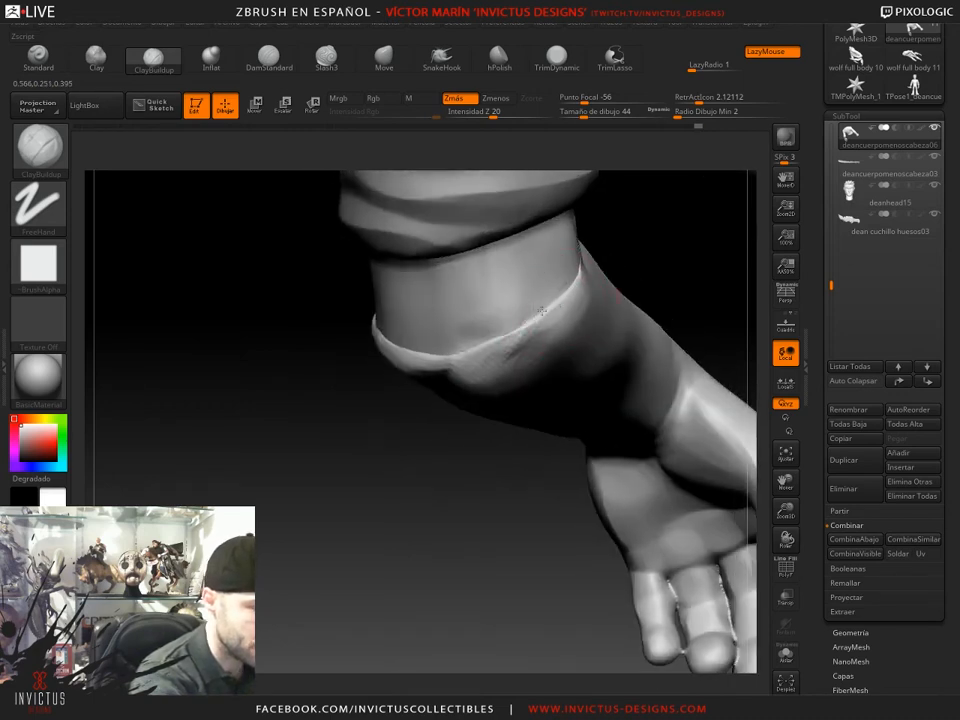
- Blend the seam between the arm stub and forearm with the Clay brush at Z intensity 22, reducing the draw size to 29
left_click(96, 56)
left_click_drag(500, 361, 559, 293)
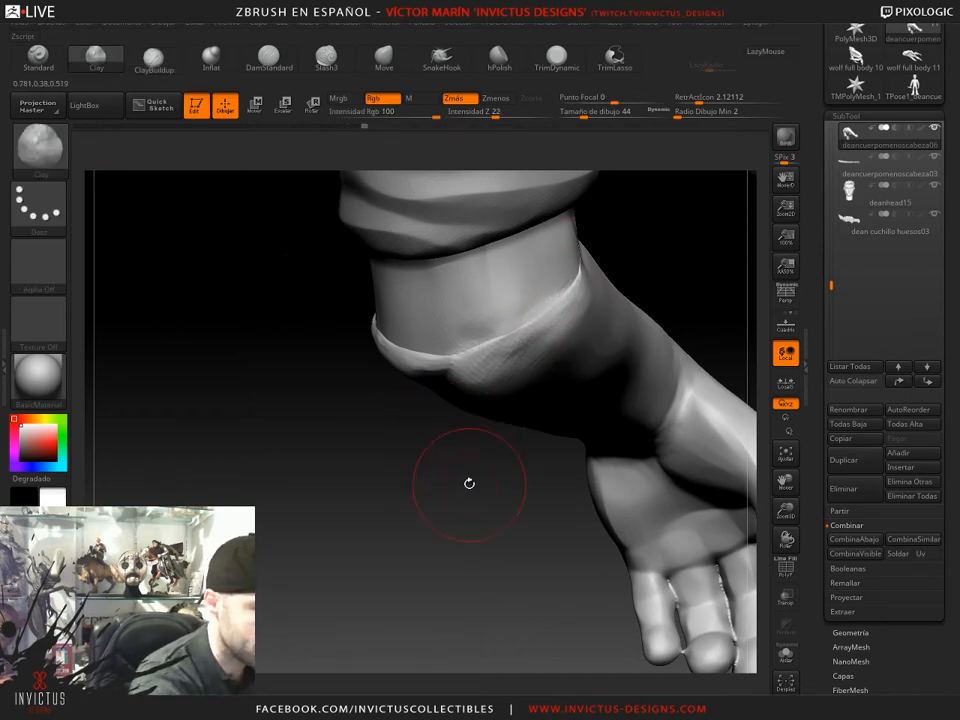
left_click_drag(469, 484, 497, 360)
mouse_move(604, 290)
left_mouse_down()
mouse_move(602, 366)
mouse_move(606, 332)
left_mouse_up()
left_click(579, 113)
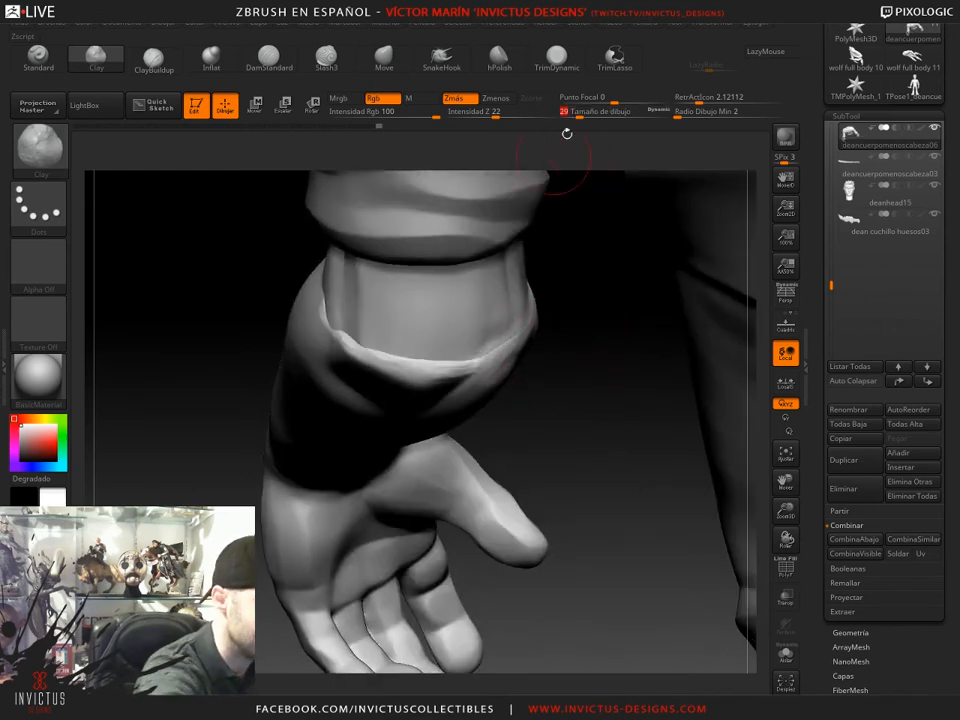
mouse_move(553, 157)
left_mouse_down()
mouse_move(559, 377)
mouse_move(381, 336)
left_mouse_up()
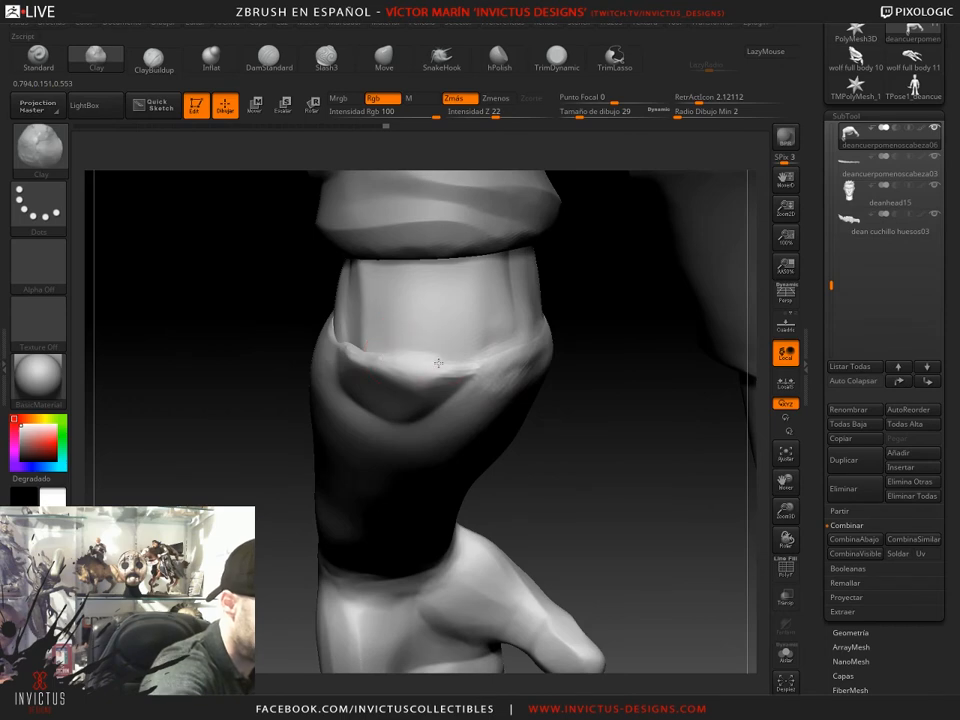
mouse_move(580, 380)
left_mouse_down()
mouse_move(594, 469)
mouse_move(456, 364)
mouse_move(413, 357)
left_mouse_up()
left_click_drag(570, 405, 650, 390)
left_click_drag(417, 352, 322, 316)
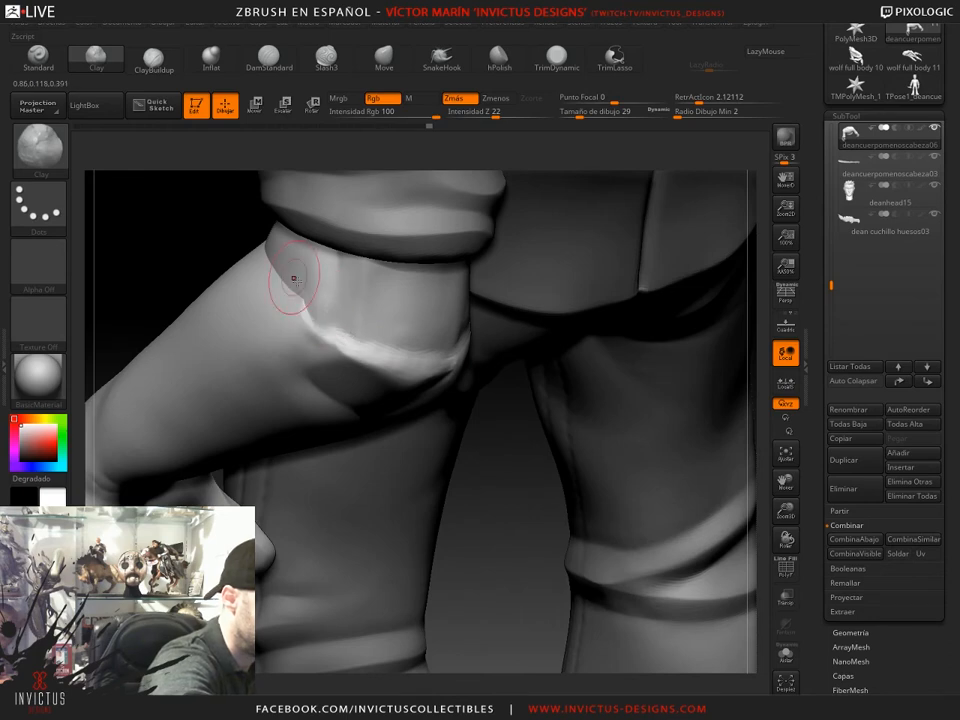
- Isolate the fused arm's subtool and fill the seam on its inner side with the Clay brush
left_click(786, 655)
left_click_drag(531, 545, 538, 547)
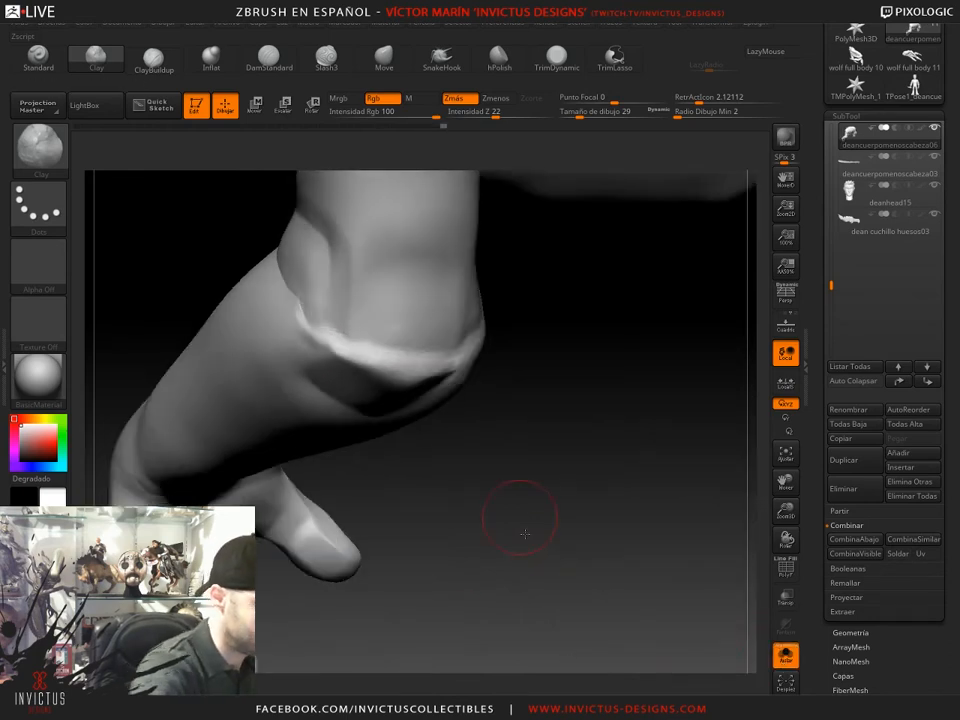
left_click_drag(375, 332, 336, 320)
mouse_move(545, 374)
left_mouse_down()
mouse_move(522, 382)
mouse_move(519, 407)
mouse_move(506, 150)
left_mouse_up()
- Flatten the raised ridge along the inner elbow seam with TrimDynamic at Z intensity 43, and smooth it
left_click(556, 57)
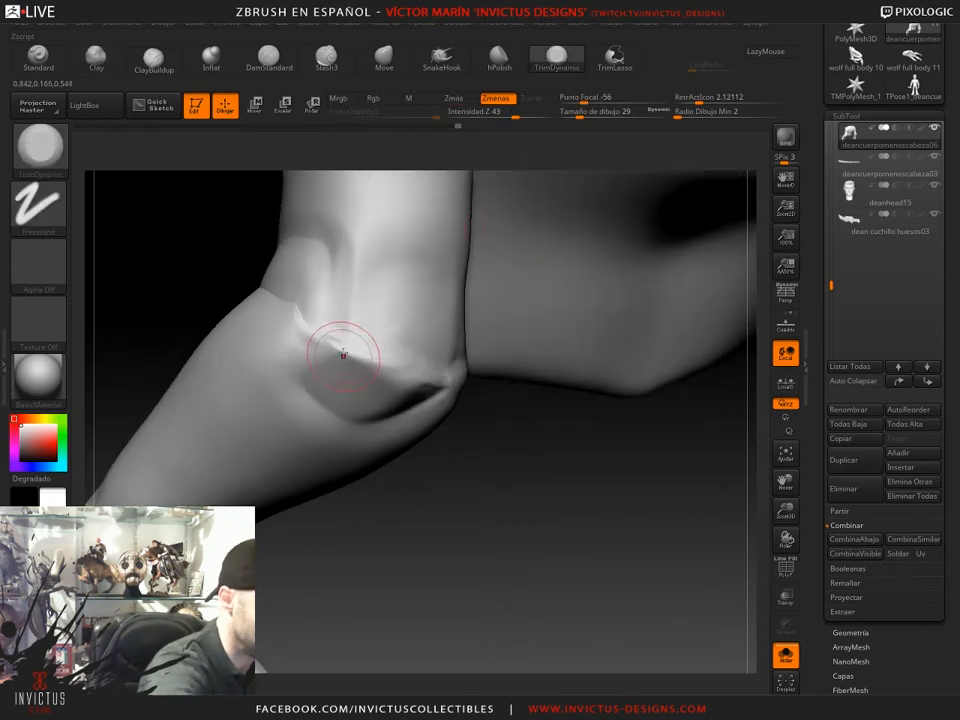
mouse_move(349, 340)
left_mouse_down()
mouse_move(381, 373)
mouse_move(418, 362)
left_mouse_up()
left_click_drag(490, 420, 520, 415)
mouse_move(394, 352)
left_mouse_down()
mouse_move(364, 345)
mouse_move(383, 361)
mouse_move(358, 347)
mouse_move(402, 362)
left_mouse_up()
left_click_drag(446, 450, 463, 484)
left_click_drag(388, 358, 396, 362)
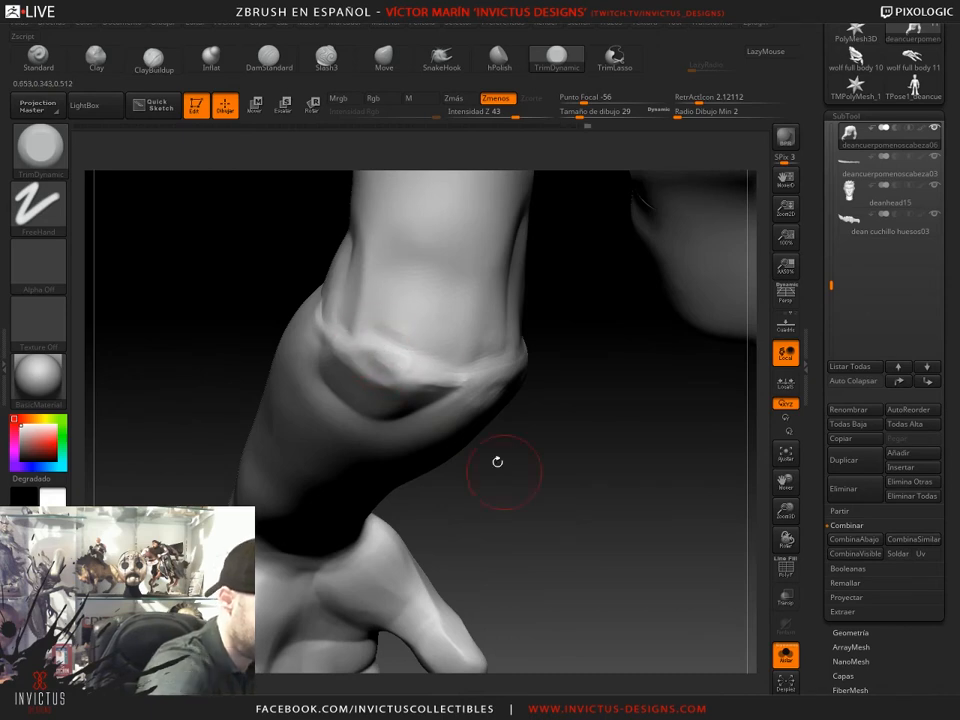
left_click_drag(497, 461, 436, 452)
left_click_drag(402, 362, 389, 347, "shift")
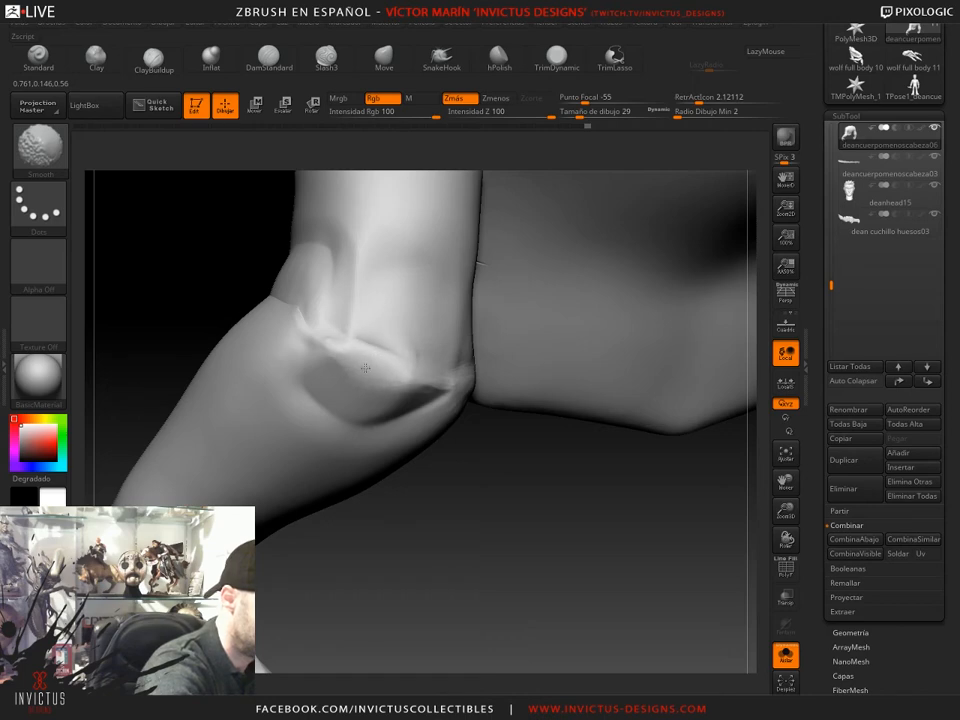
left_click_drag(365, 368, 358, 365, "shift")
- Remesh the sculpted arm with DynaMesh at a resolution of 1024
mouse_move(467, 516)
left_mouse_down()
mouse_move(550, 545)
mouse_move(523, 576)
left_mouse_up()
mouse_move(636, 608)
left_mouse_down()
mouse_move(594, 594)
mouse_move(690, 636)
left_mouse_up()
left_click_drag(615, 437, 767, 543)
left_click_drag(638, 588, 650, 545)
left_click_drag(909, 660, 905, 602)
left_click(851, 574)
left_click_drag(911, 507, 915, 559)
key("ctrl")
left_click_drag(520, 550, 535, 432, "ctrl")
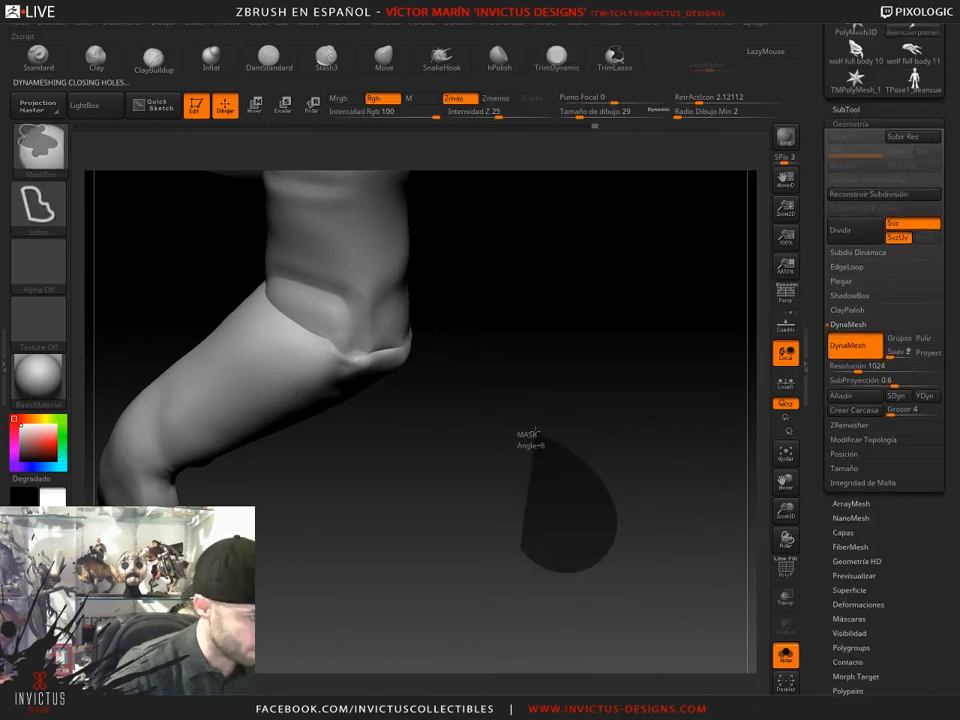
left_click_drag(521, 440, 484, 441, "ctrl")
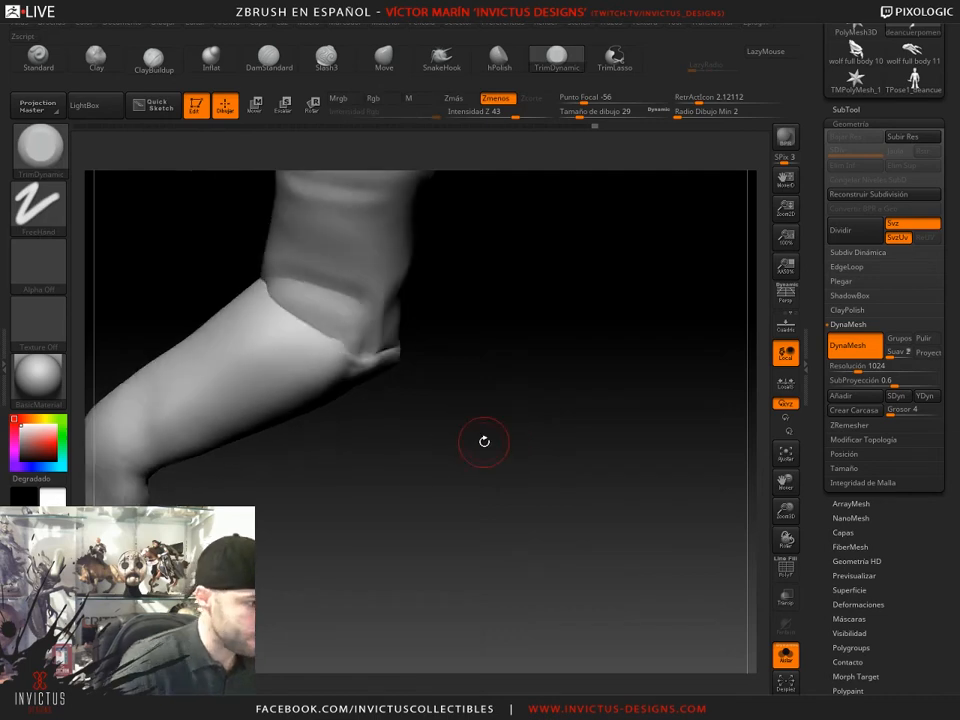
- Build up material across the inner elbow seam with ClayBuildup at Z intensity 20 and draw size 29
mouse_move(484, 441)
left_mouse_down()
mouse_move(518, 492)
mouse_move(608, 422)
mouse_move(607, 434)
mouse_move(400, 350)
left_mouse_up()
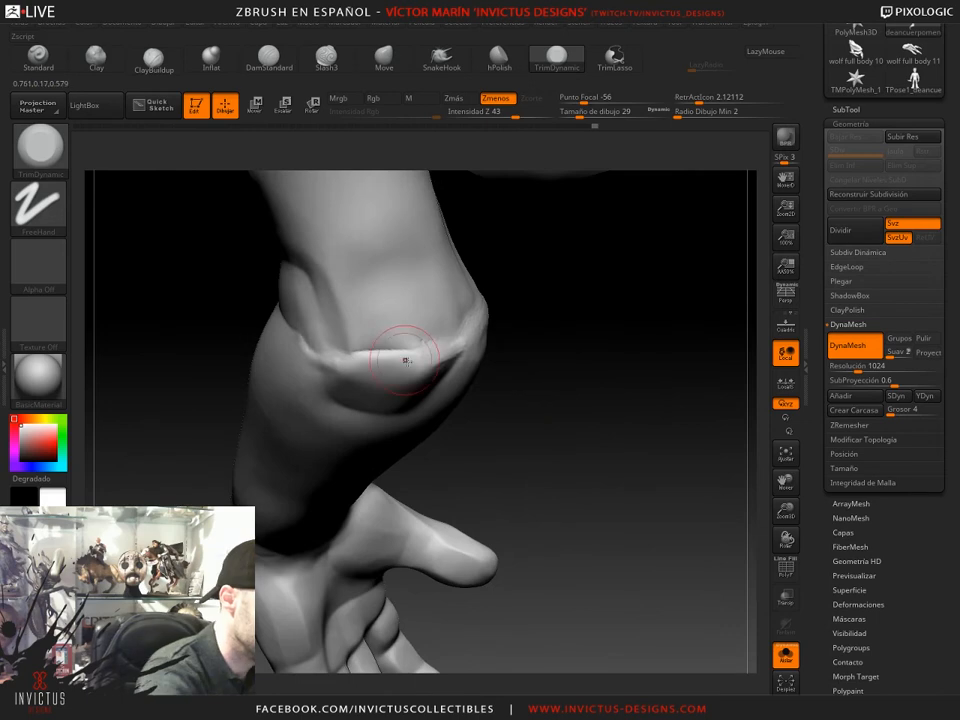
key("b")
key("c")
key("b")
left_click_drag(527, 427, 368, 352)
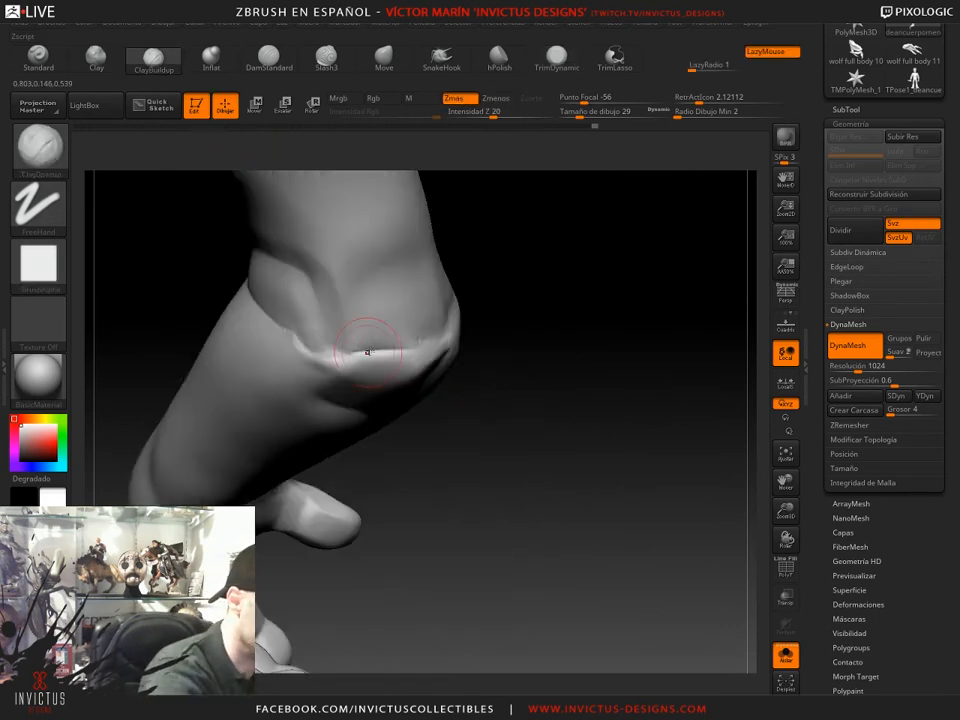
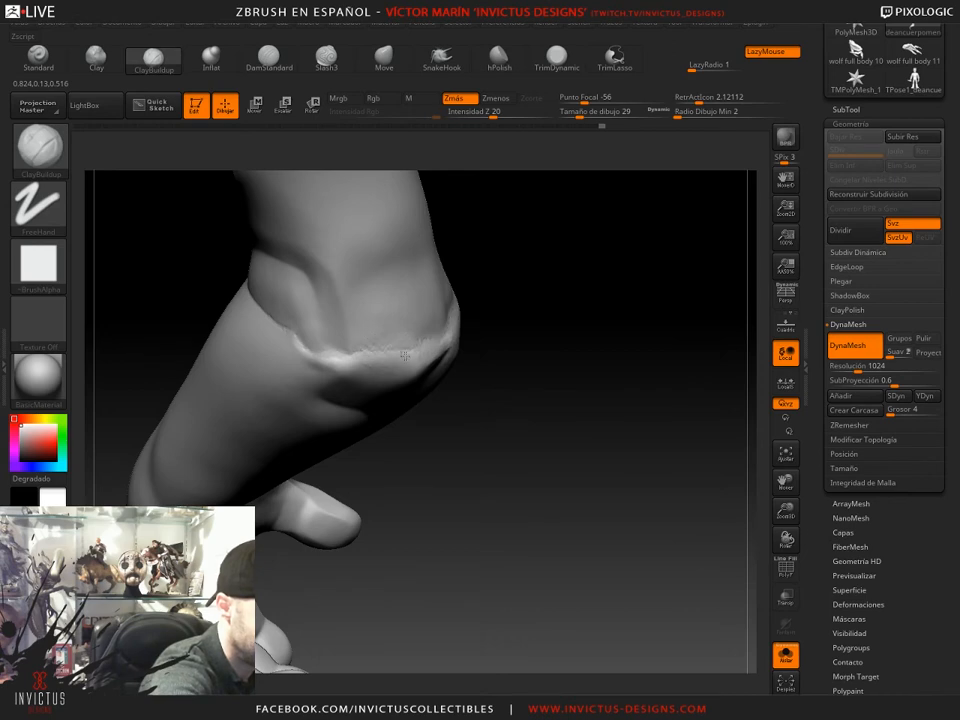
left_click_drag(377, 354, 348, 356)
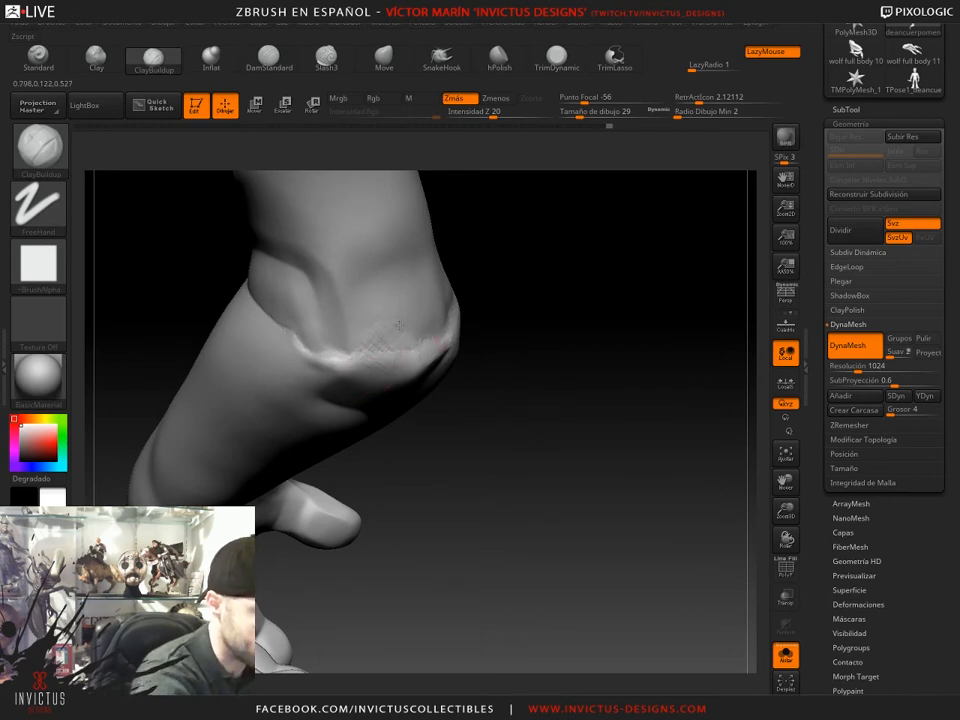
mouse_move(443, 390)
left_mouse_down()
mouse_move(441, 343)
mouse_move(588, 319)
mouse_move(443, 343)
left_mouse_up()
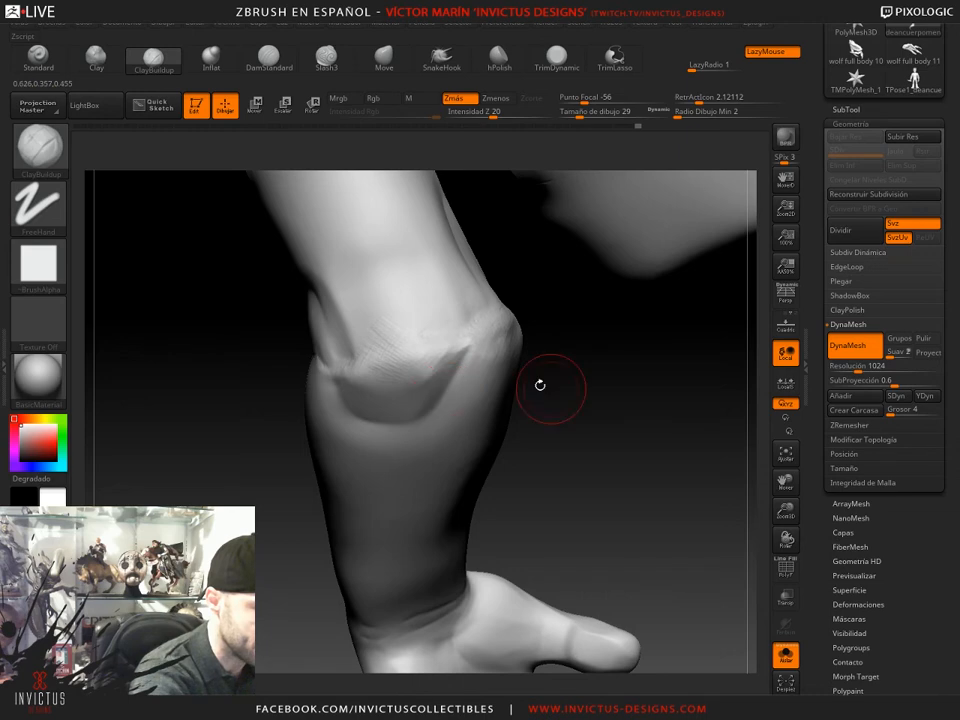
- Extend the ClayBuildup strokes along the seam around the side of the elbow to bridge the stub and forearm
left_click_drag(548, 392, 428, 372)
mouse_move(437, 310)
left_mouse_down()
mouse_move(546, 420)
mouse_move(561, 407)
mouse_move(401, 401)
mouse_move(610, 368)
mouse_move(467, 374)
mouse_move(525, 343)
left_mouse_up()
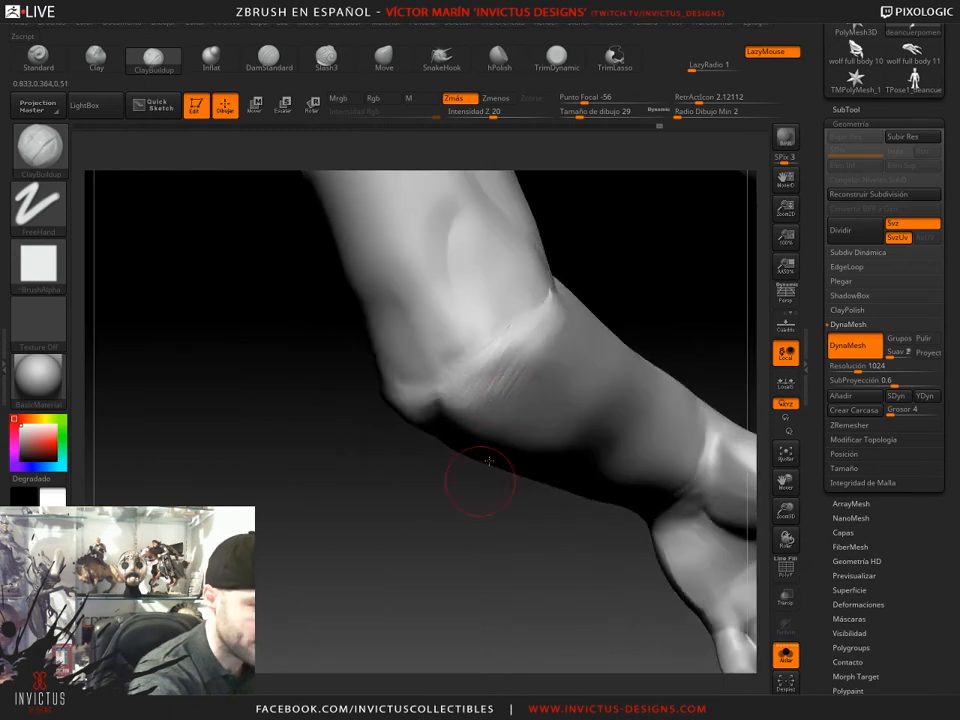
mouse_move(488, 461)
left_mouse_down()
mouse_move(497, 364)
mouse_move(463, 364)
mouse_move(495, 350)
left_mouse_up()
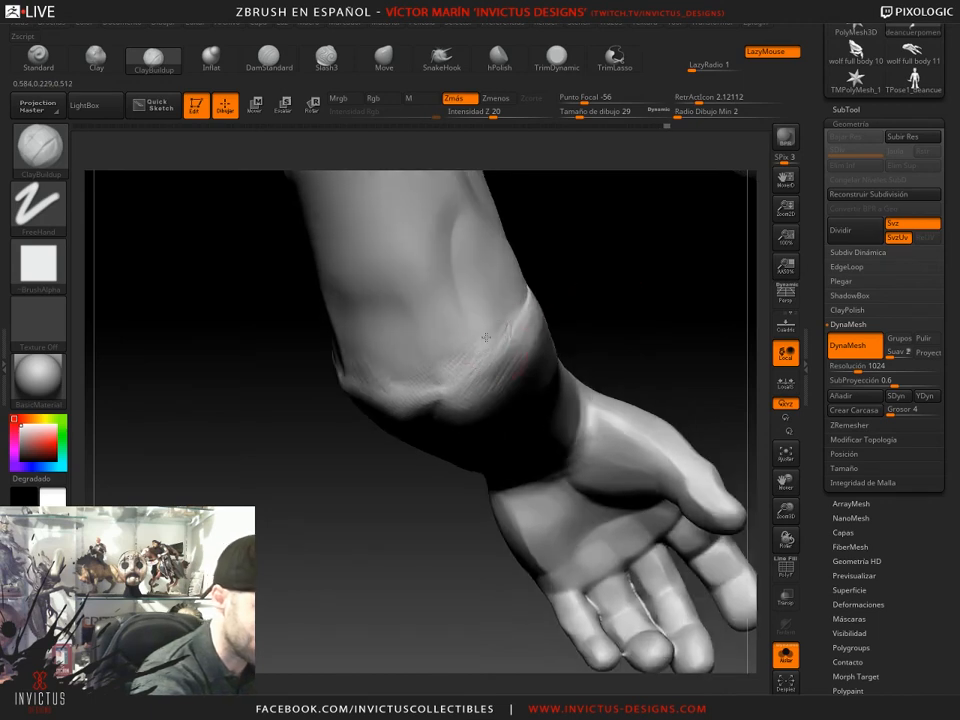
left_click_drag(457, 314, 474, 456)
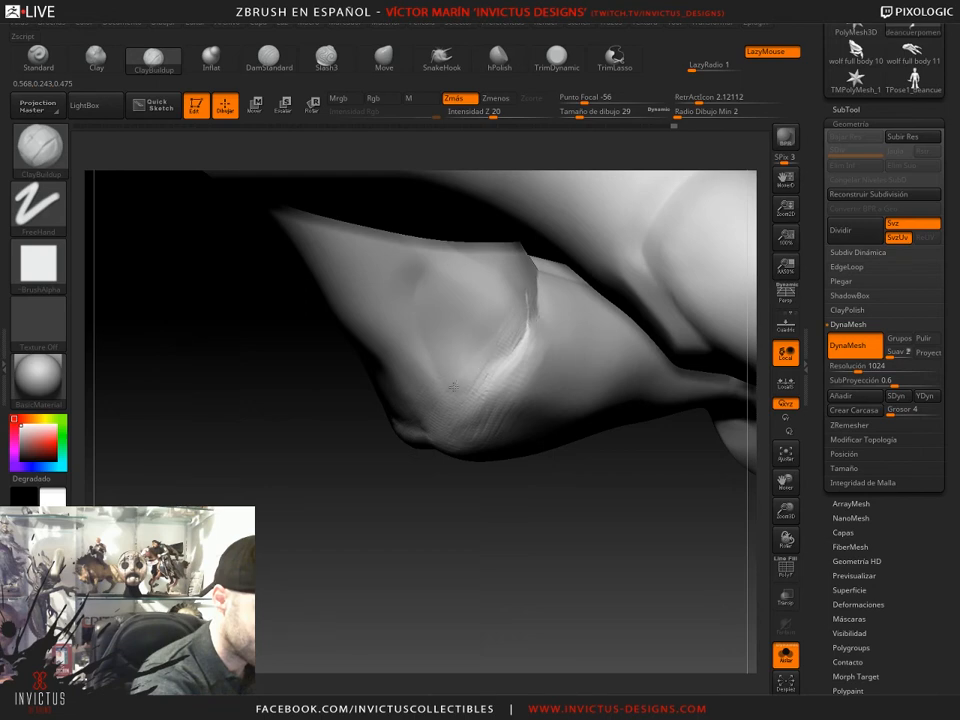
left_click_drag(482, 381, 502, 378)
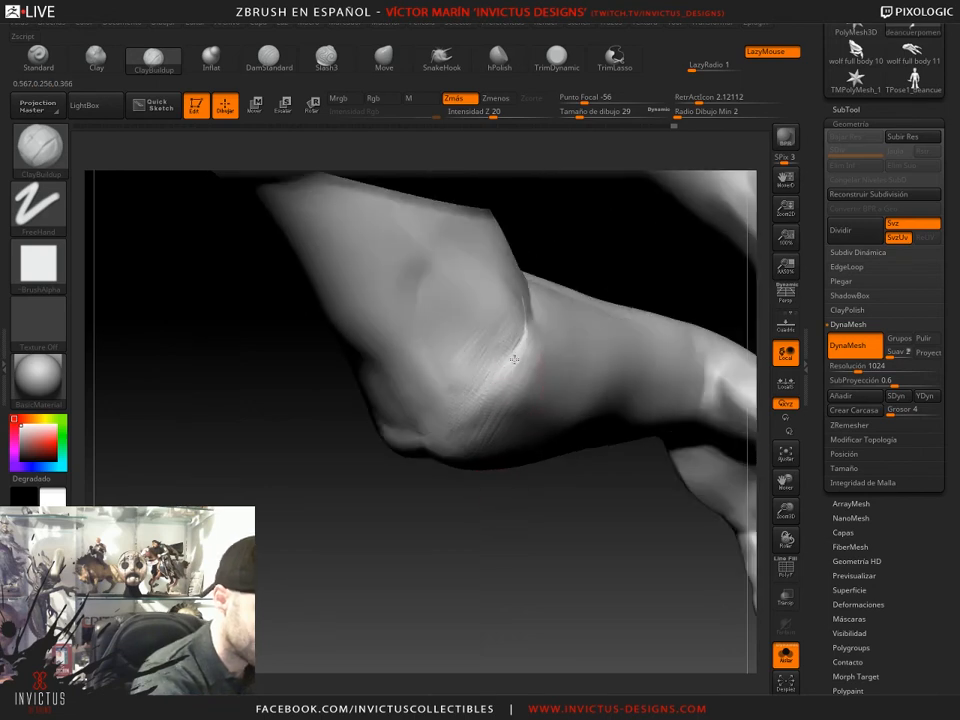
left_click_drag(534, 515, 542, 383)
- Fill the step between the upper arm and forearm on the opposite side of the elbow with ClayBuildup
mouse_move(684, 181)
left_mouse_down()
mouse_move(621, 221)
mouse_move(636, 326)
mouse_move(564, 347)
left_mouse_up()
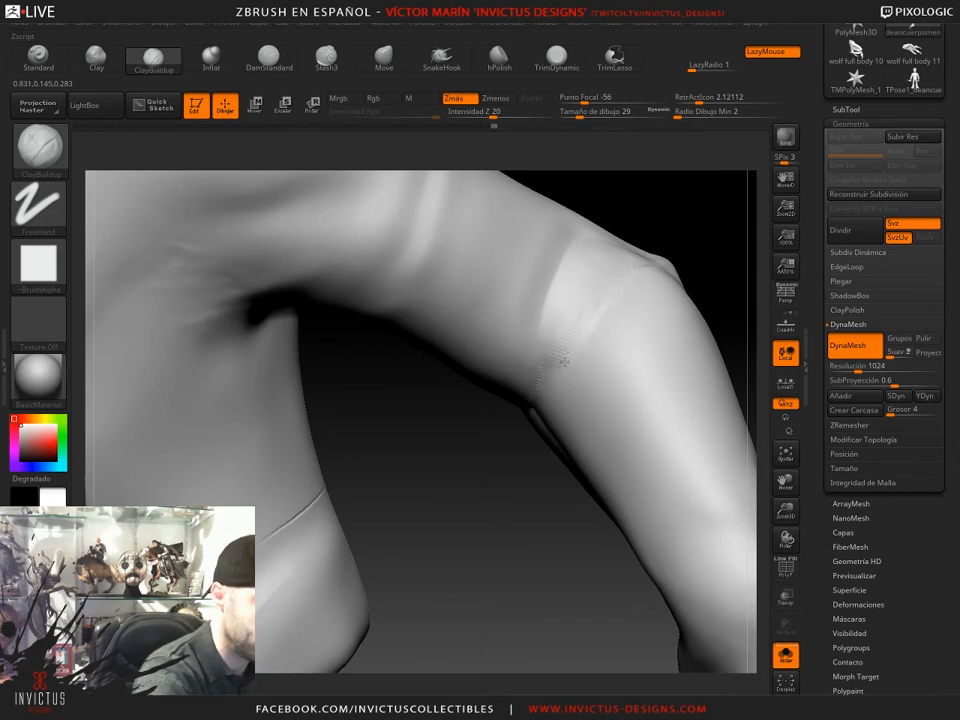
mouse_move(696, 264)
left_mouse_down()
mouse_move(671, 369)
mouse_move(671, 330)
mouse_move(517, 432)
left_mouse_up()
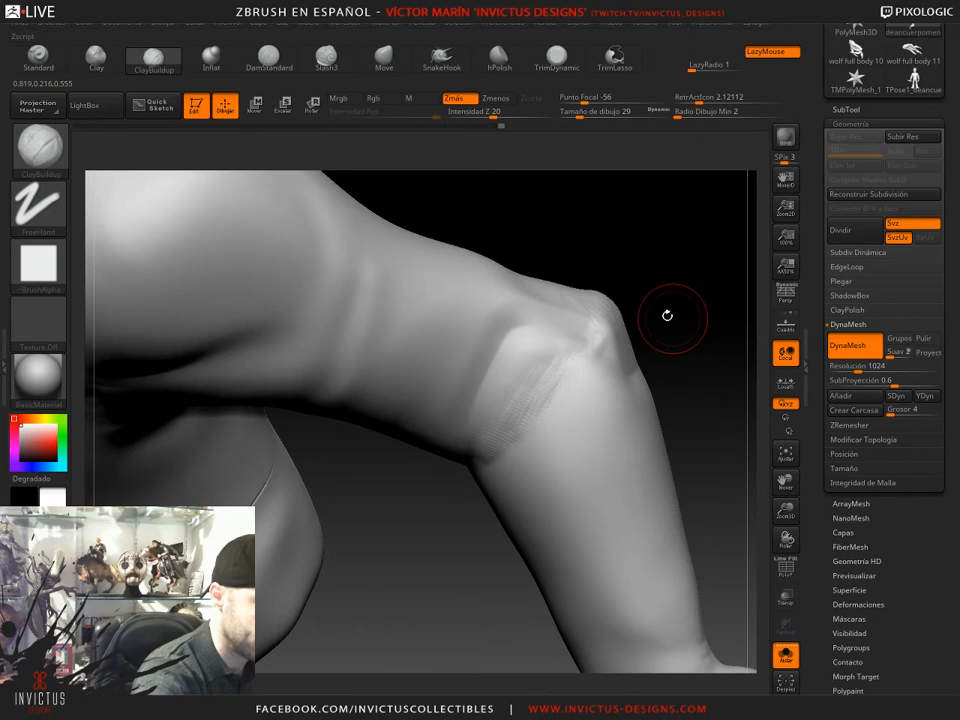
left_click_drag(671, 315, 569, 371)
left_click_drag(549, 423, 557, 369)
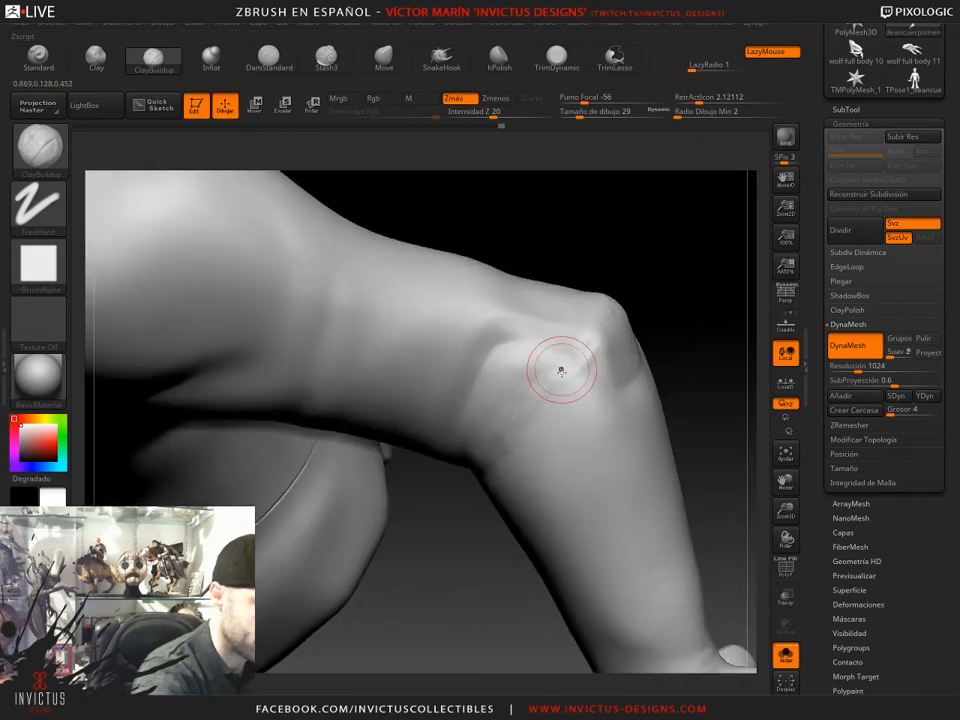
mouse_move(667, 391)
left_mouse_down()
mouse_move(516, 529)
mouse_move(621, 321)
mouse_move(593, 346)
mouse_move(553, 223)
left_mouse_up()
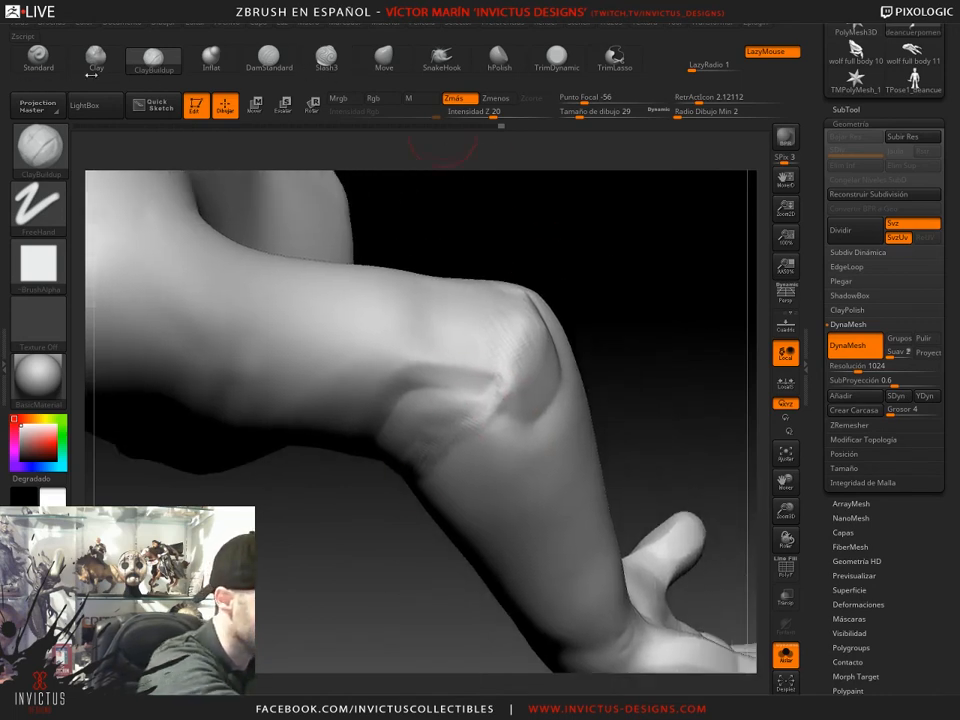
- Fill the small crease beside the elbow with the Standard brush at focal shift 14 and draw size 16
left_click(40, 62)
left_click(622, 101)
left_click_drag(590, 111, 580, 111)
left_click_drag(699, 401, 731, 407)
left_click_drag(583, 113, 573, 113)
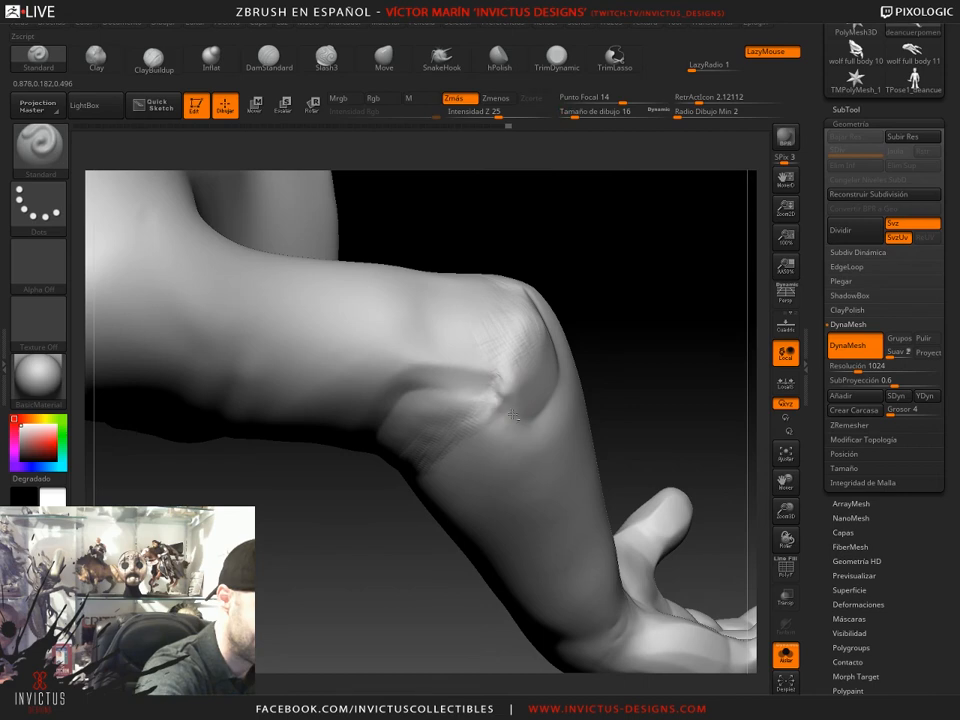
mouse_move(585, 356)
left_mouse_down()
mouse_move(629, 334)
mouse_move(620, 310)
left_mouse_up()
- Flatten the elbow bulge and seam strokes with TrimDynamic at Z intensity 43, enlarging the draw size to 25
left_click(557, 58)
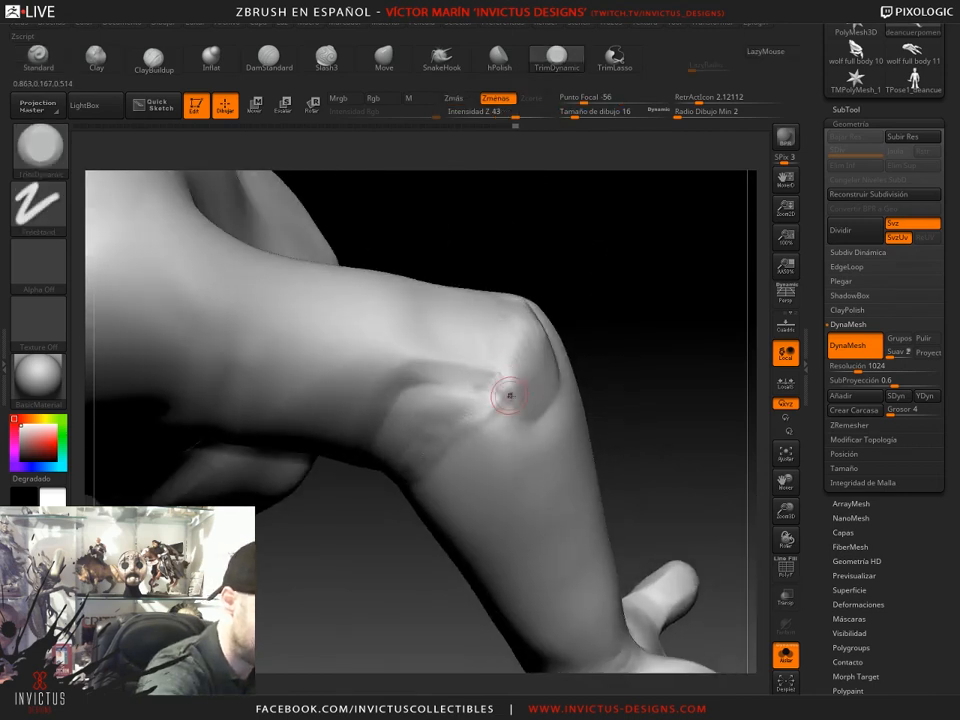
mouse_move(618, 385)
left_mouse_down()
mouse_move(525, 388)
mouse_move(555, 395)
mouse_move(539, 354)
left_mouse_up()
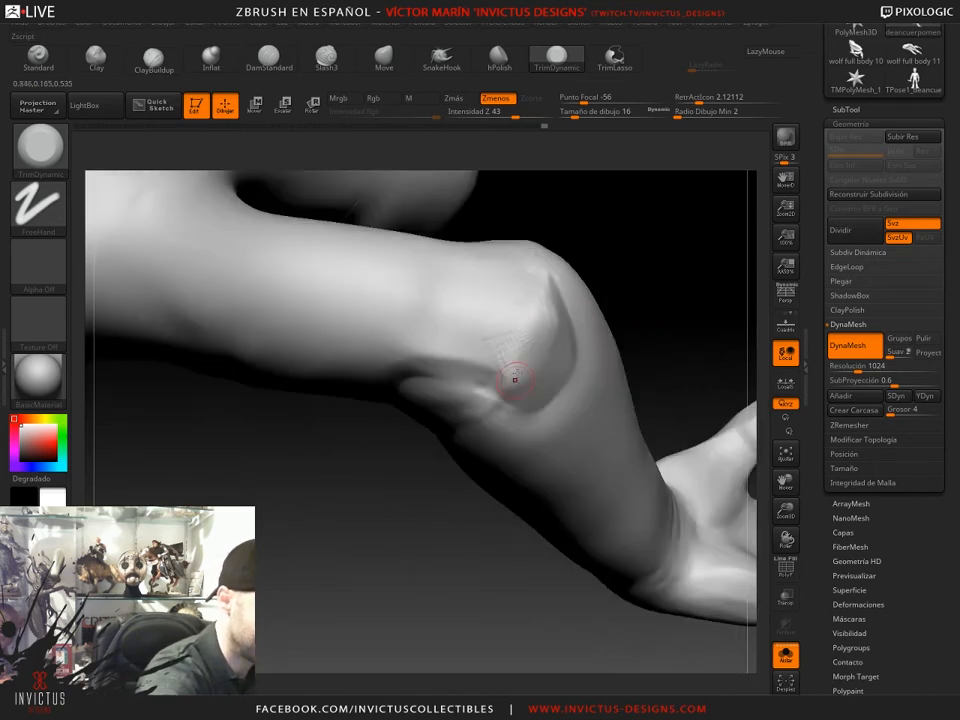
left_click(578, 116)
left_click_drag(668, 265, 634, 281)
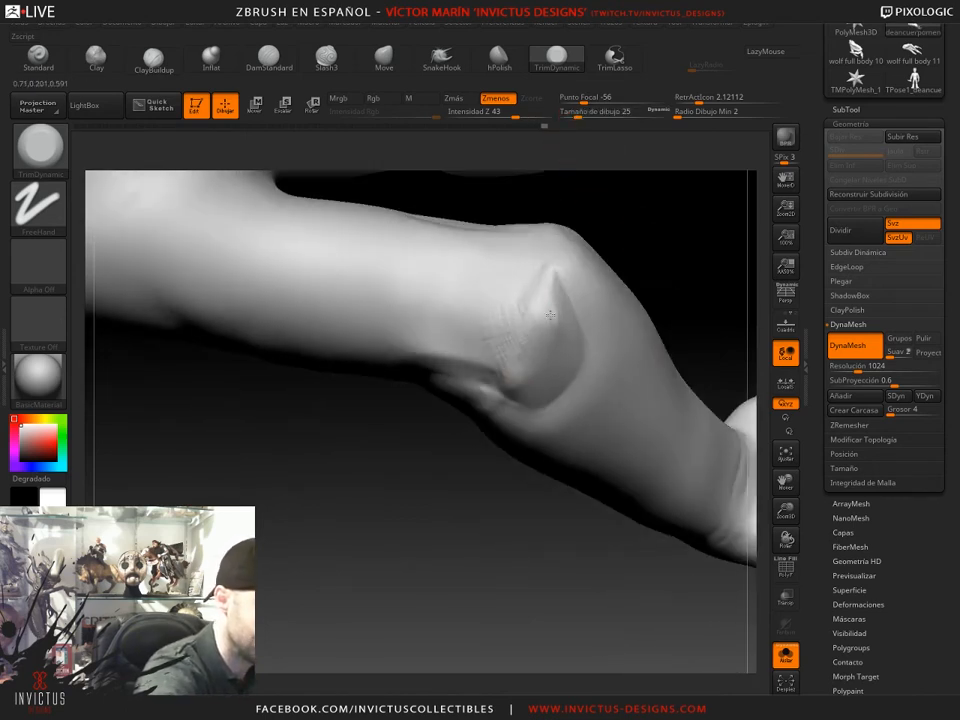
left_click_drag(508, 537, 516, 453)
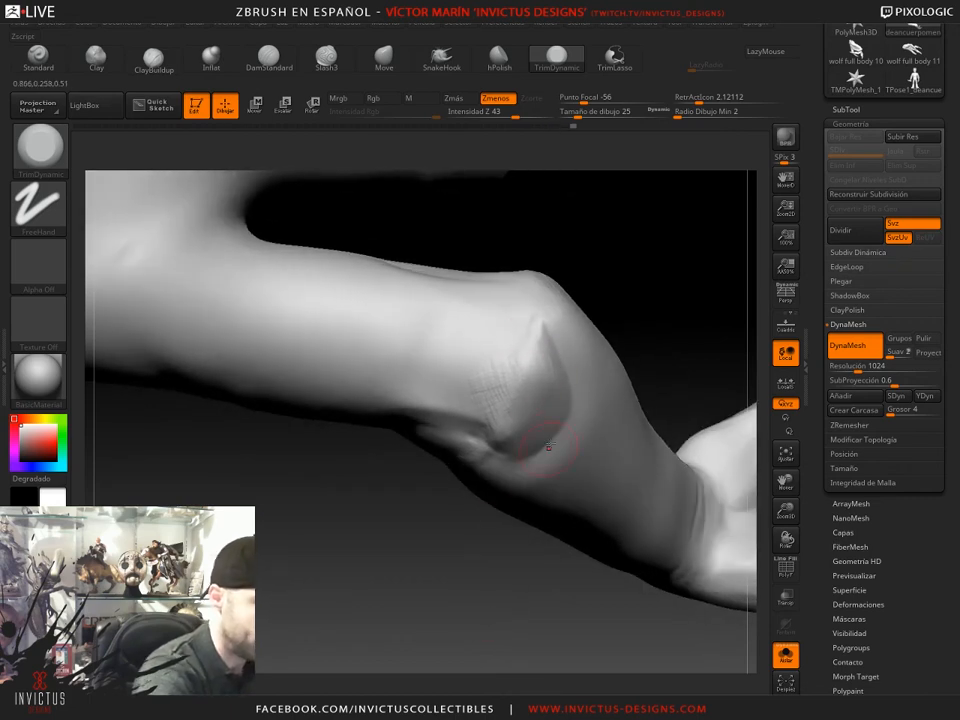
mouse_move(505, 388)
left_mouse_down()
mouse_move(521, 356)
mouse_move(514, 379)
left_mouse_up()
mouse_move(633, 312)
left_mouse_down()
mouse_move(610, 309)
mouse_move(514, 371)
mouse_move(643, 317)
mouse_move(522, 376)
mouse_move(540, 380)
mouse_move(525, 364)
left_mouse_up()
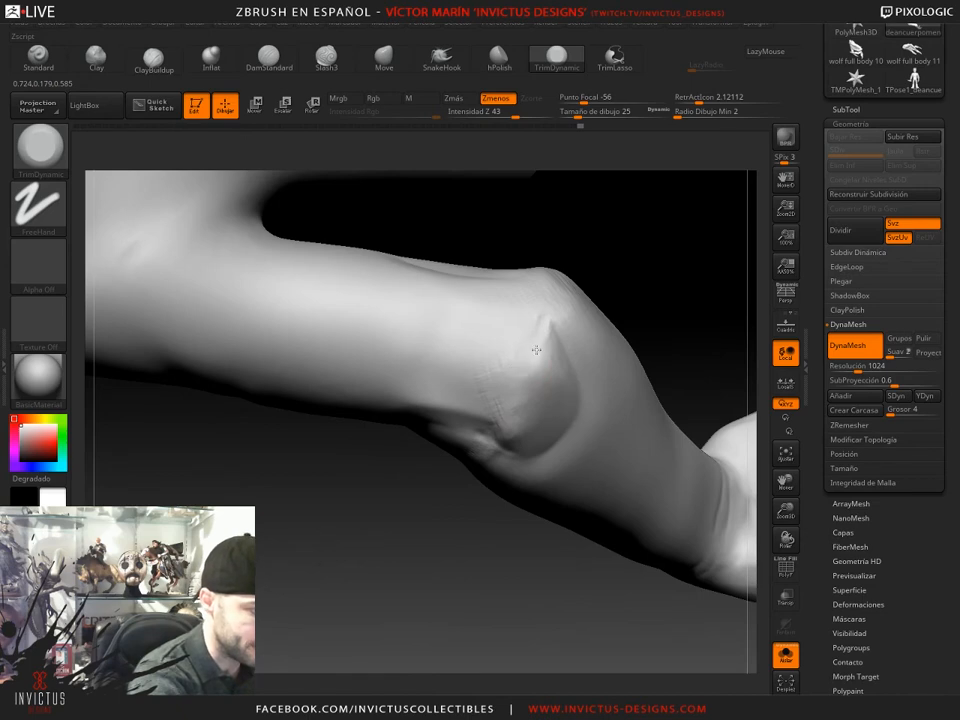
left_click_drag(474, 564, 521, 418)
left_click_drag(645, 340, 534, 369)
left_click_drag(495, 531, 513, 399)
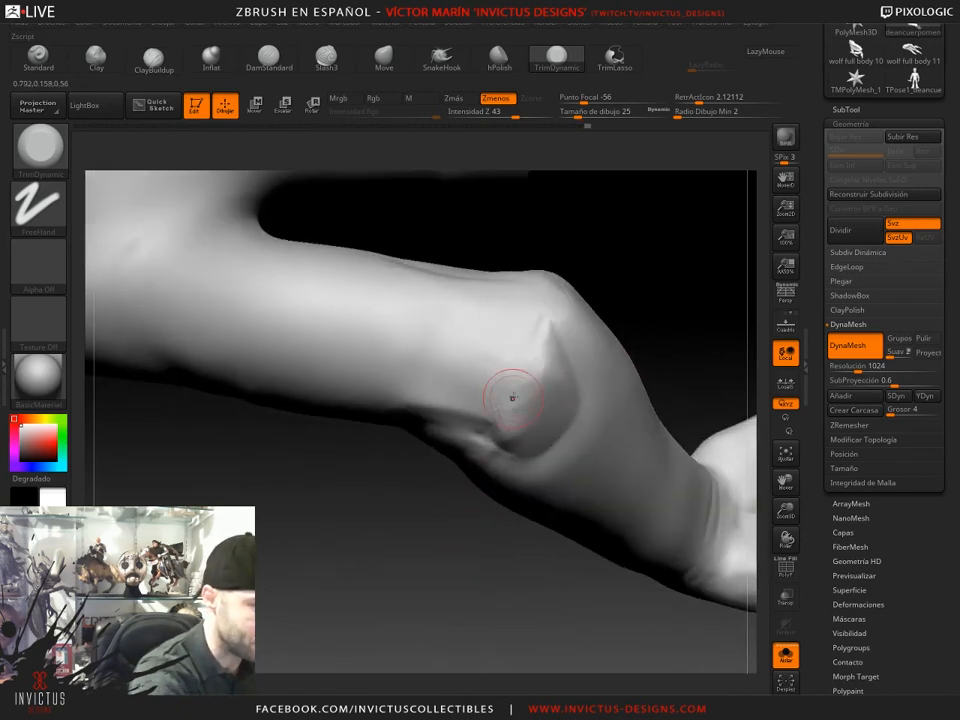
left_click_drag(637, 280, 566, 261)
- Fill the hollow along the curved edge of the elbow with the Clay brush at draw size 25
left_click(96, 60)
left_click_drag(520, 550, 493, 411)
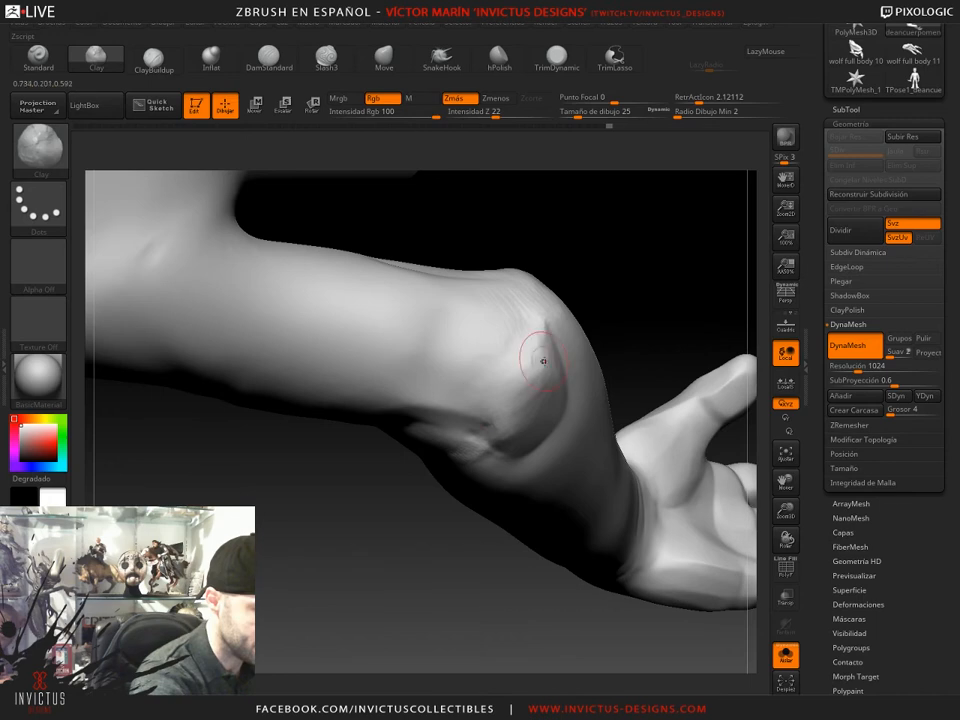
left_click_drag(626, 304, 536, 329)
left_click_drag(399, 353, 514, 397)
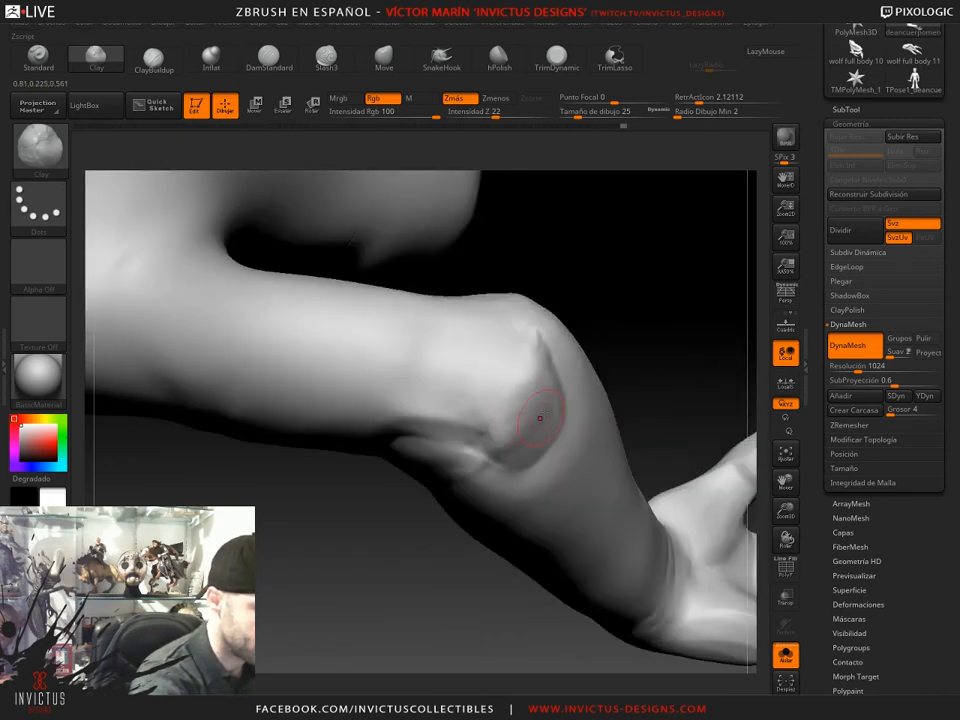
mouse_move(636, 318)
left_mouse_down()
mouse_move(613, 309)
mouse_move(519, 463)
left_mouse_up()
- Flatten the filled clay along the curved edge of the elbow with TrimDynamic at draw size 25
left_click(556, 58)
left_click_drag(500, 416, 505, 445)
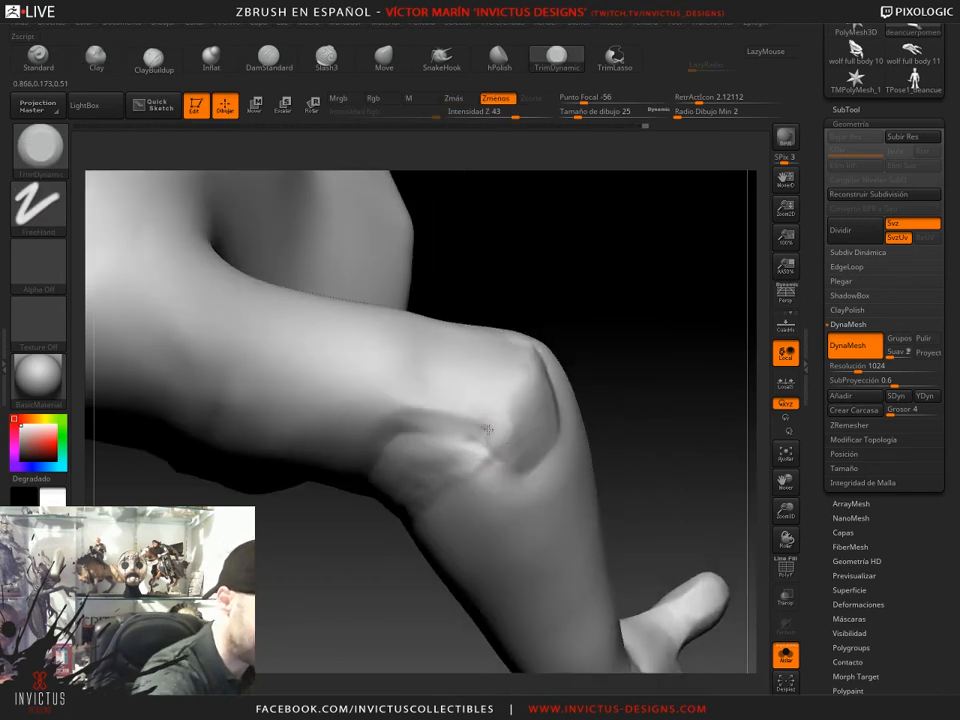
left_click_drag(583, 375, 588, 405)
mouse_move(501, 392)
left_mouse_down()
mouse_move(519, 420)
mouse_move(536, 377)
left_mouse_up()
left_click_drag(623, 304, 648, 362)
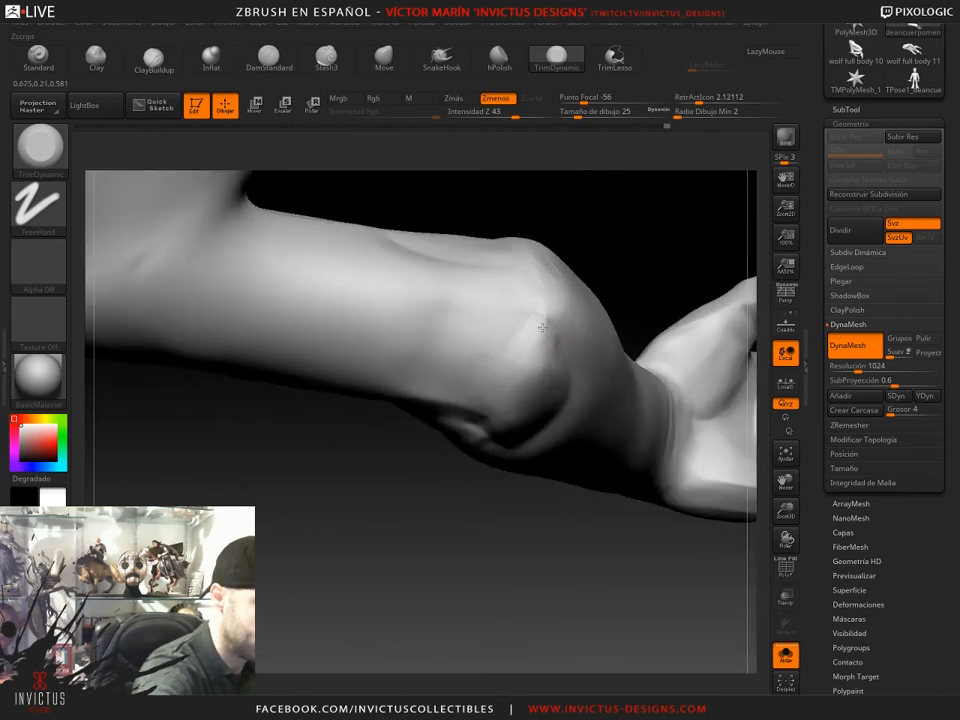
mouse_move(524, 587)
left_mouse_down()
mouse_move(530, 470)
mouse_move(508, 369)
left_mouse_up()
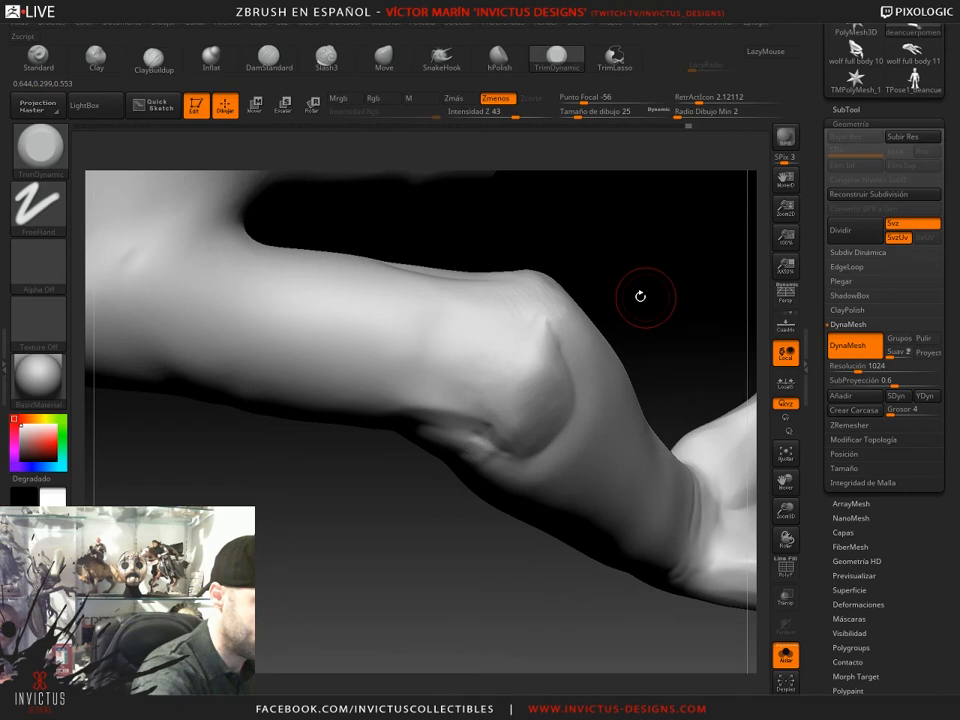
- Flatten the seam strokes on the side of the elbow between upper arm and forearm with TrimDynamic
left_click_drag(640, 296, 560, 332)
left_click_drag(546, 525, 476, 364)
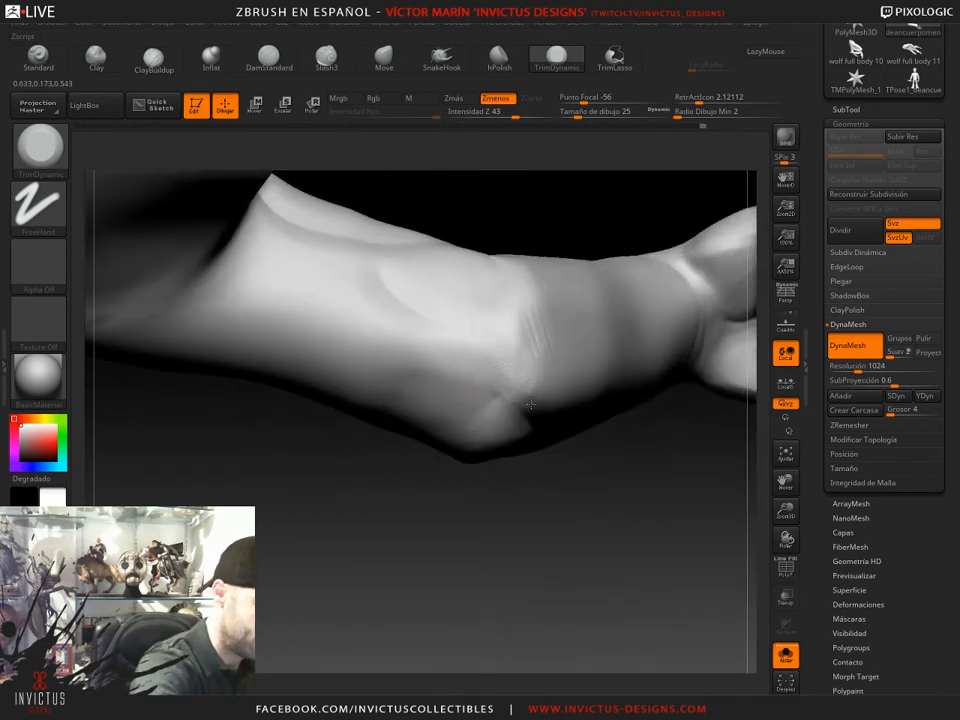
mouse_move(613, 489)
left_mouse_down()
mouse_move(503, 382)
mouse_move(490, 417)
mouse_move(510, 470)
left_mouse_up()
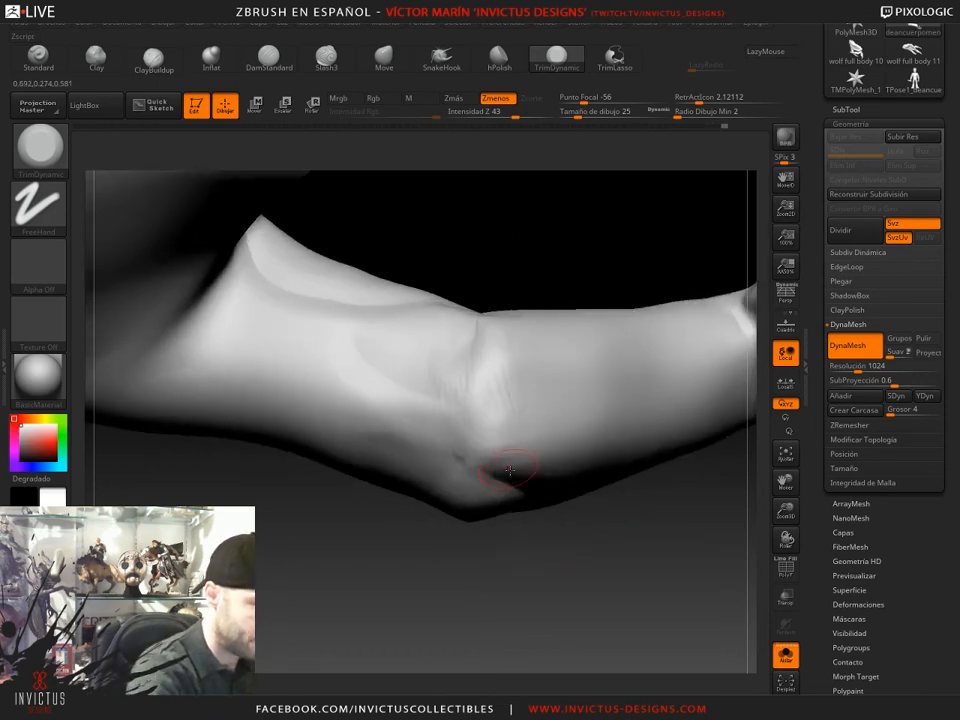
left_click_drag(581, 535, 542, 454)
- Smooth the remaining stroke marks across the elbow and the start of the forearm
key("shift")
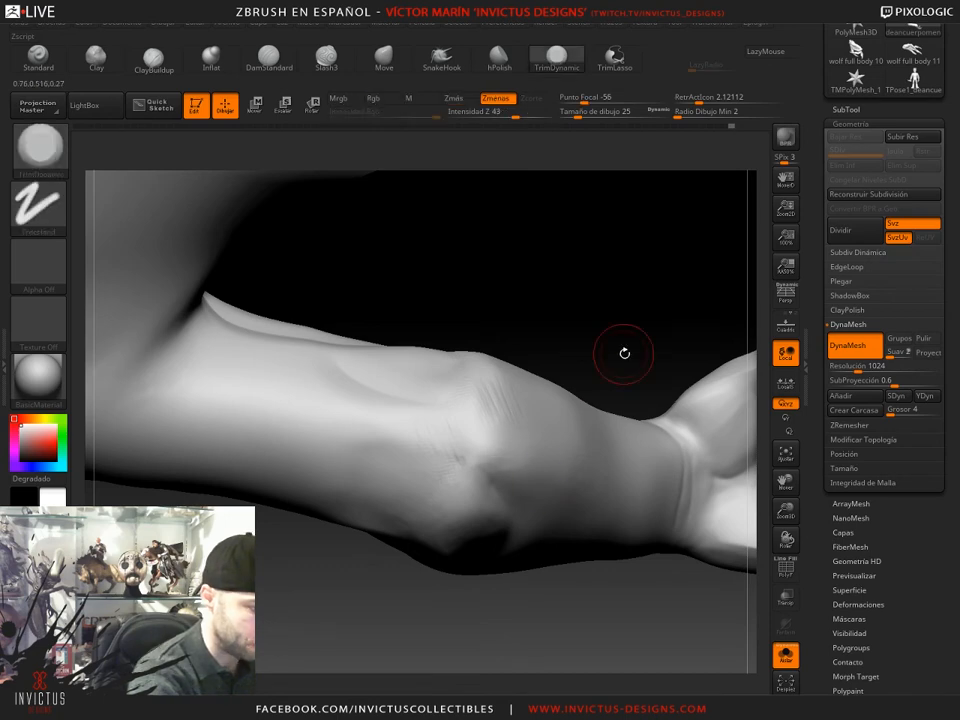
left_click_drag(624, 354, 484, 488)
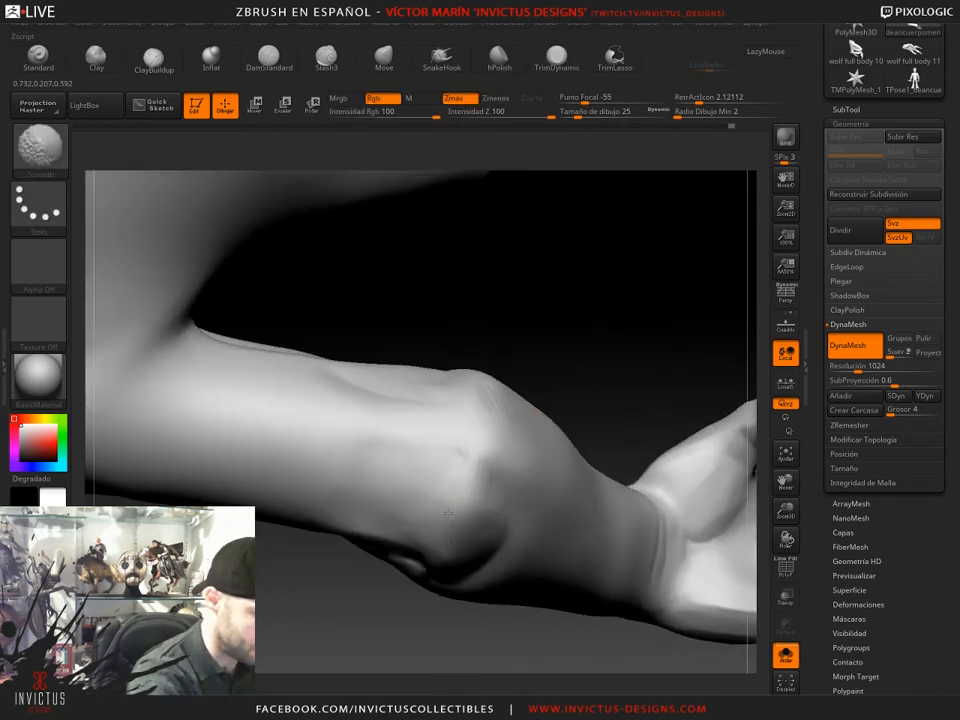
left_click_drag(596, 379, 480, 475)
left_click_drag(437, 510, 458, 528, "shift")
left_click_drag(606, 317, 467, 441)
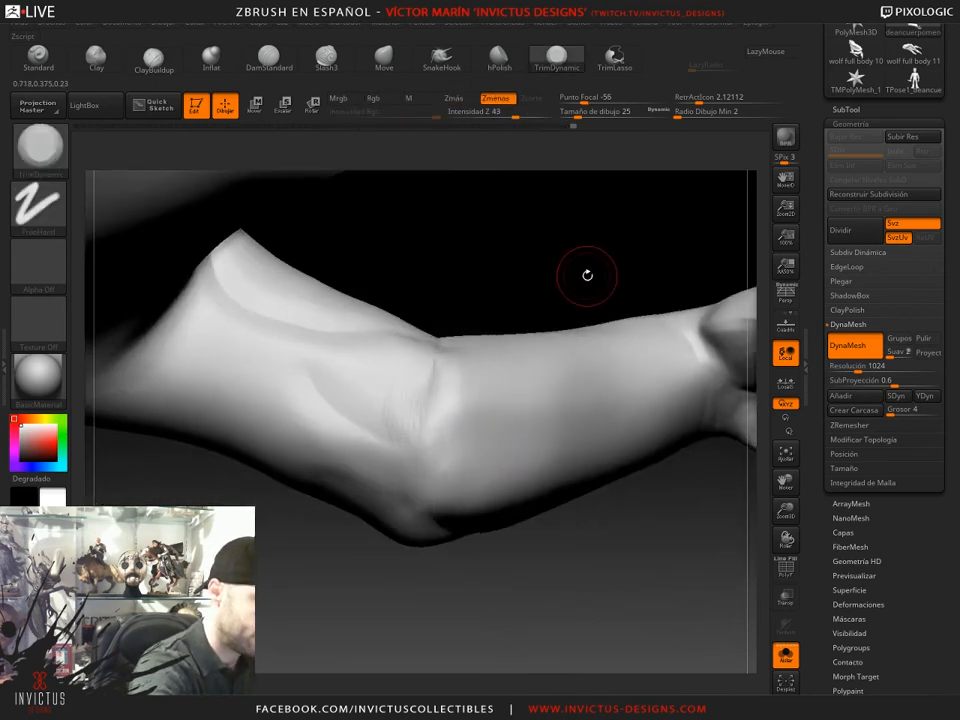
- Fill the seam and shallow hollow on the side of the elbow with the Clay brush at draw size 25
left_click_drag(587, 274, 422, 399)
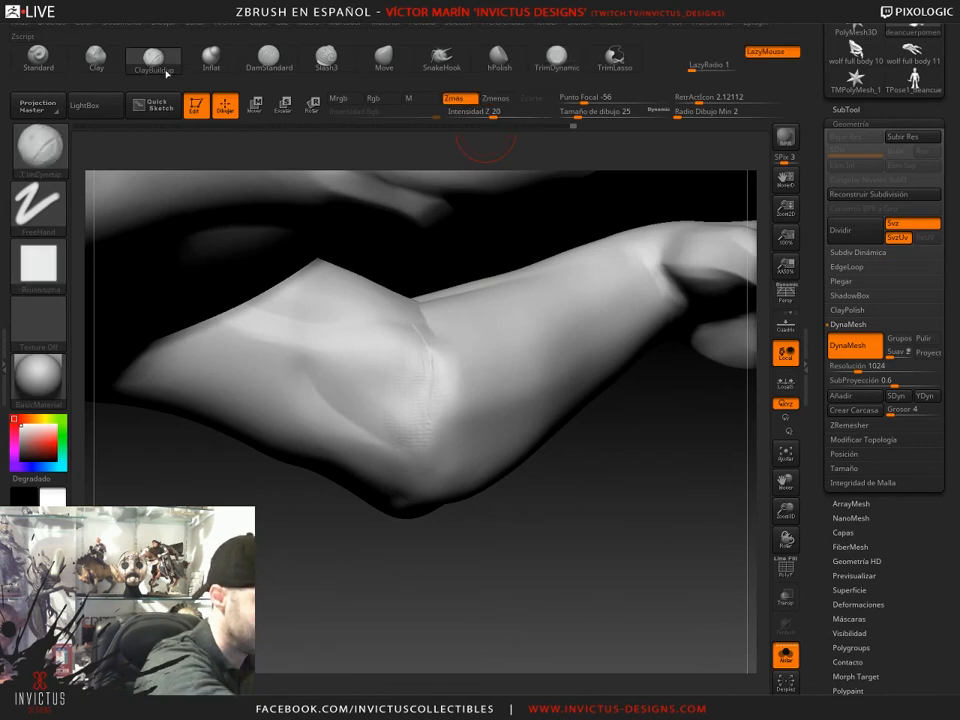
left_click(95, 58)
mouse_move(458, 494)
left_mouse_down()
mouse_move(537, 574)
mouse_move(446, 390)
left_mouse_up()
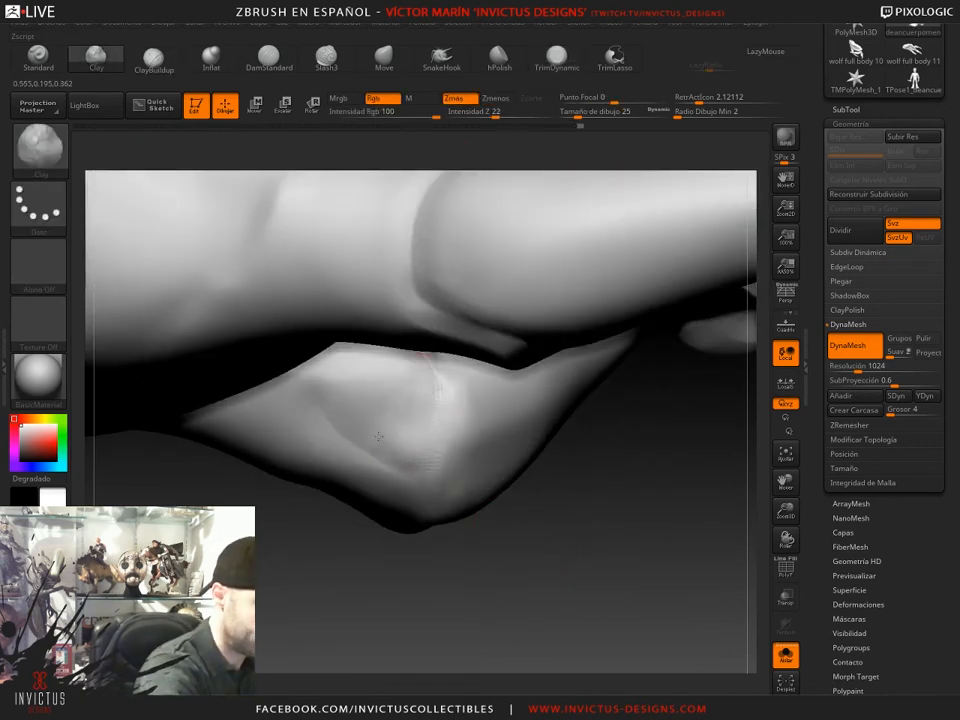
left_click_drag(509, 567, 435, 371)
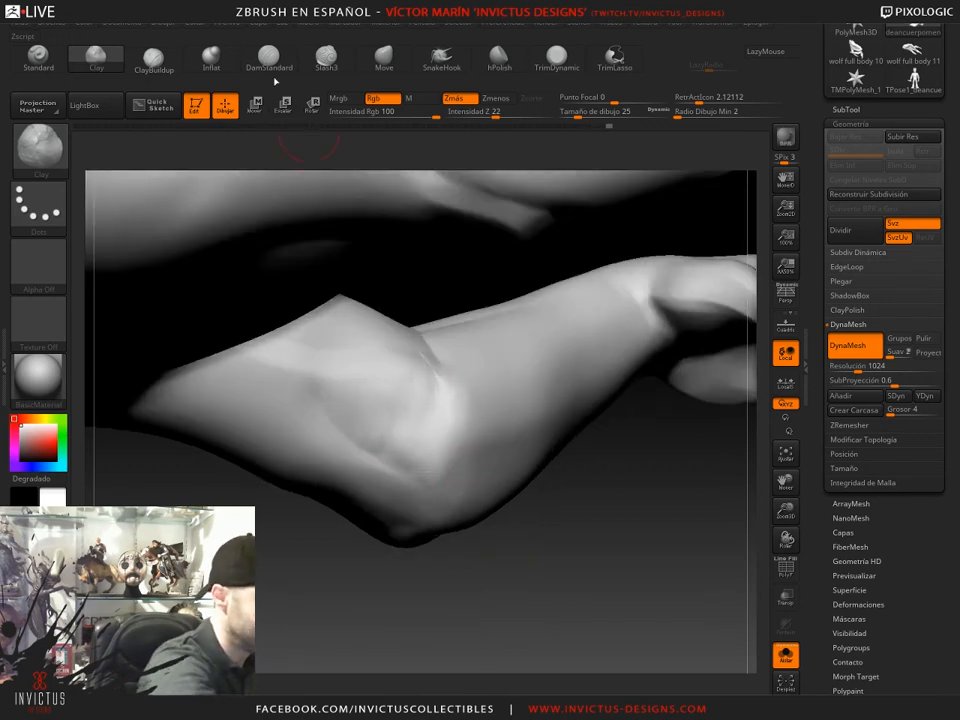
- Flatten the added clay and blend the seam on the side of the elbow with TrimDynamic at Z intensity 43
left_click(556, 58)
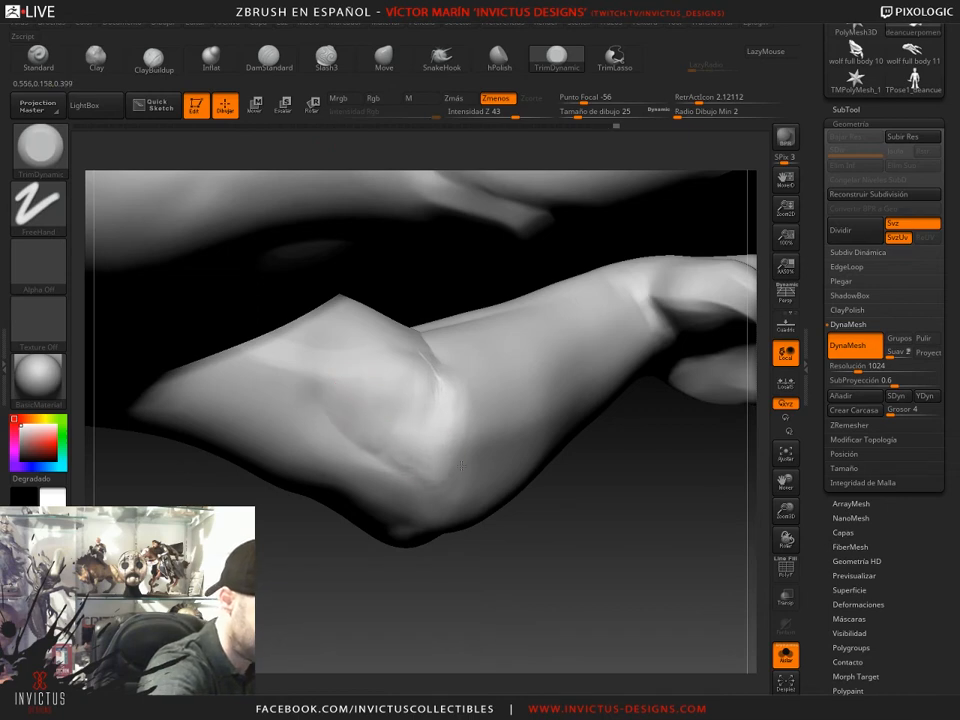
left_click_drag(361, 420, 448, 485)
left_click_drag(558, 580, 482, 502)
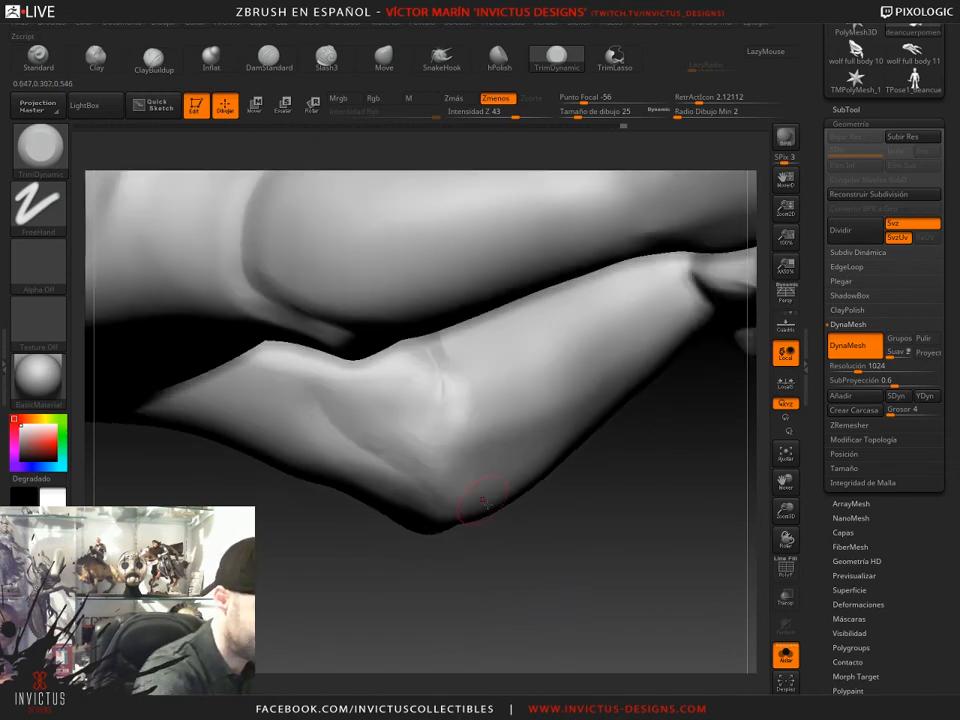
left_click_drag(540, 504, 467, 401)
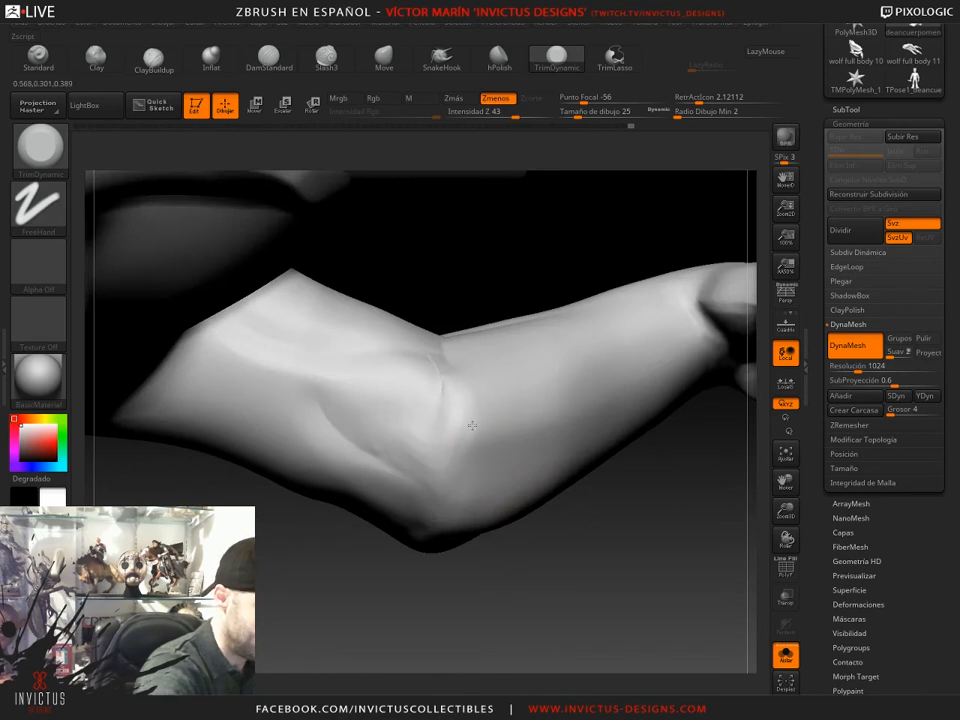
key("shift")
mouse_move(615, 568)
left_mouse_down()
mouse_move(628, 574)
mouse_move(705, 425)
mouse_move(632, 309)
left_mouse_up()
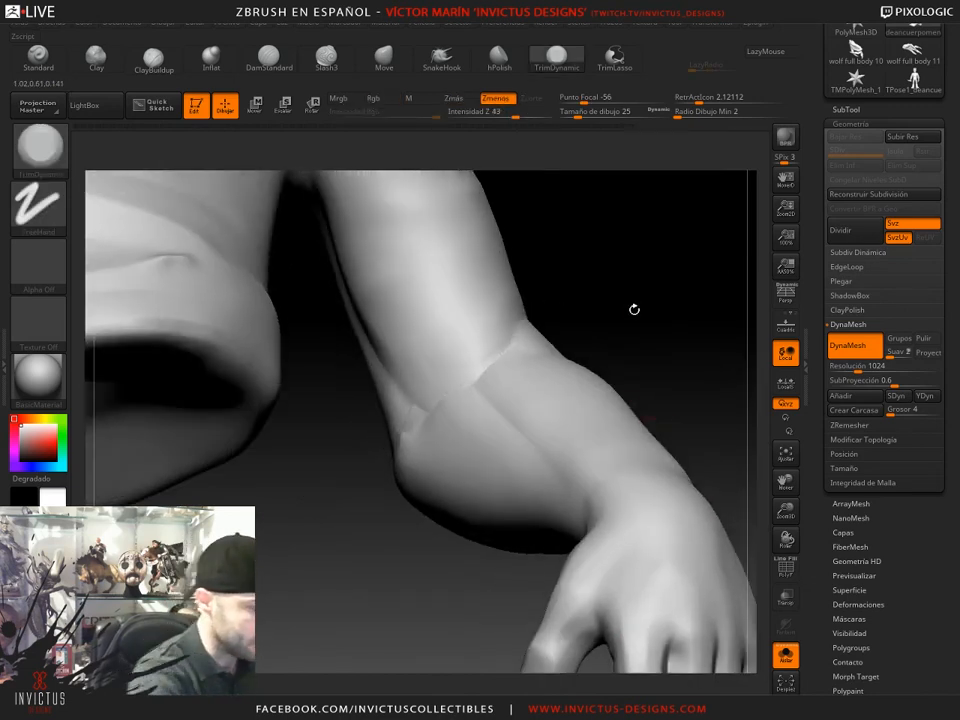
- Rework the inner elbow seam with TrimDynamic and the DamStandard brush at Z intensity 19 and draw size 25
left_click_drag(435, 151, 471, 407)
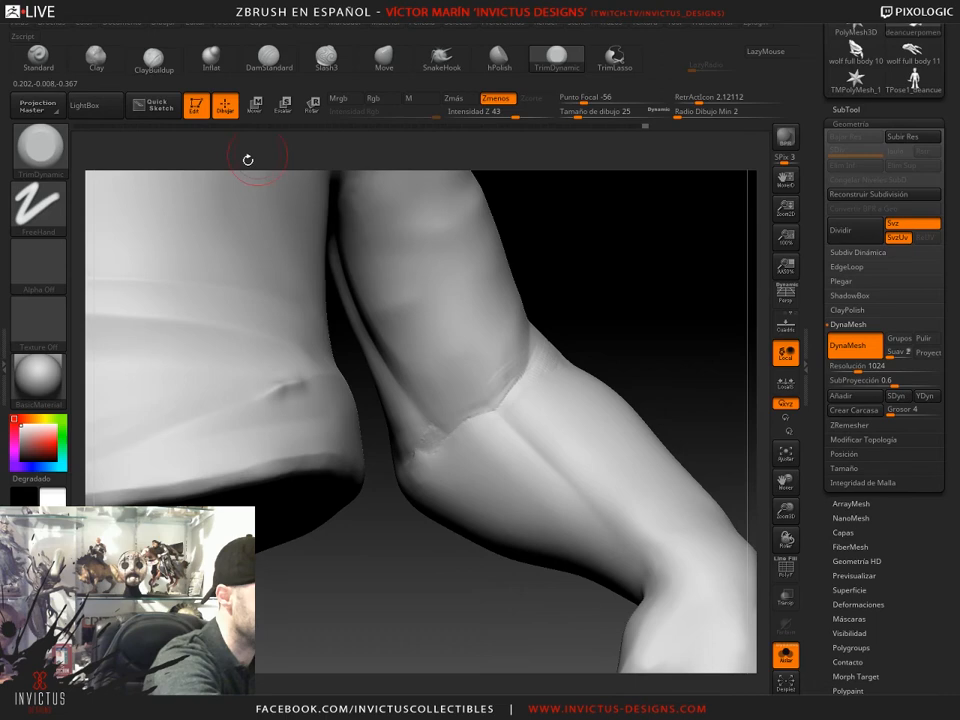
left_click(47, 150)
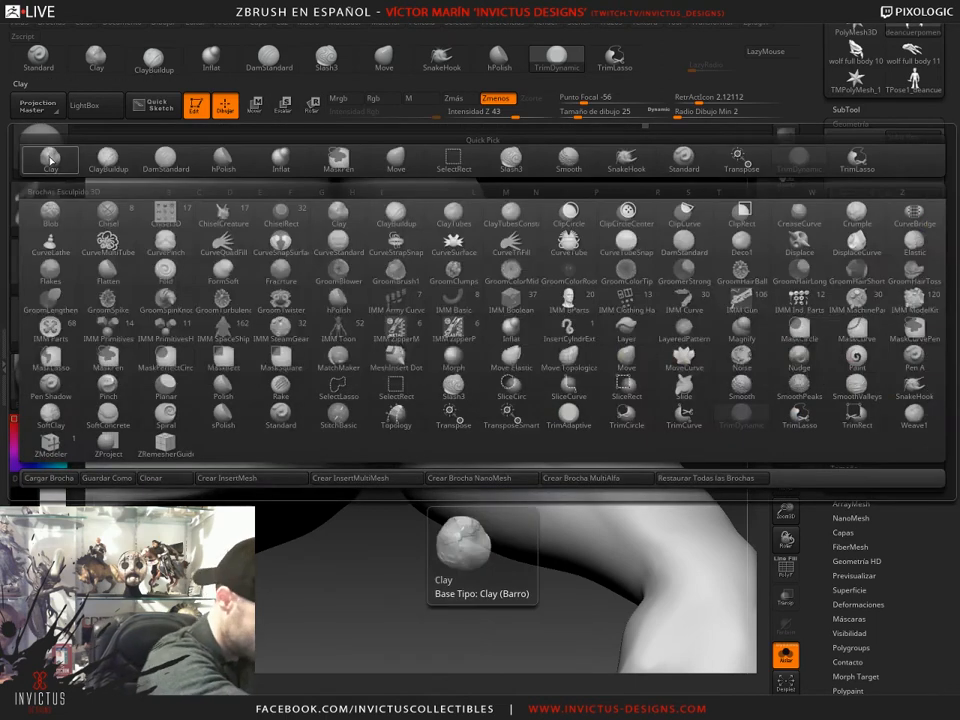
left_click(184, 157)
mouse_move(563, 320)
left_mouse_down()
mouse_move(566, 384)
mouse_move(556, 330)
left_mouse_up()
mouse_move(627, 266)
left_mouse_down()
mouse_move(624, 303)
mouse_move(565, 286)
left_mouse_up()
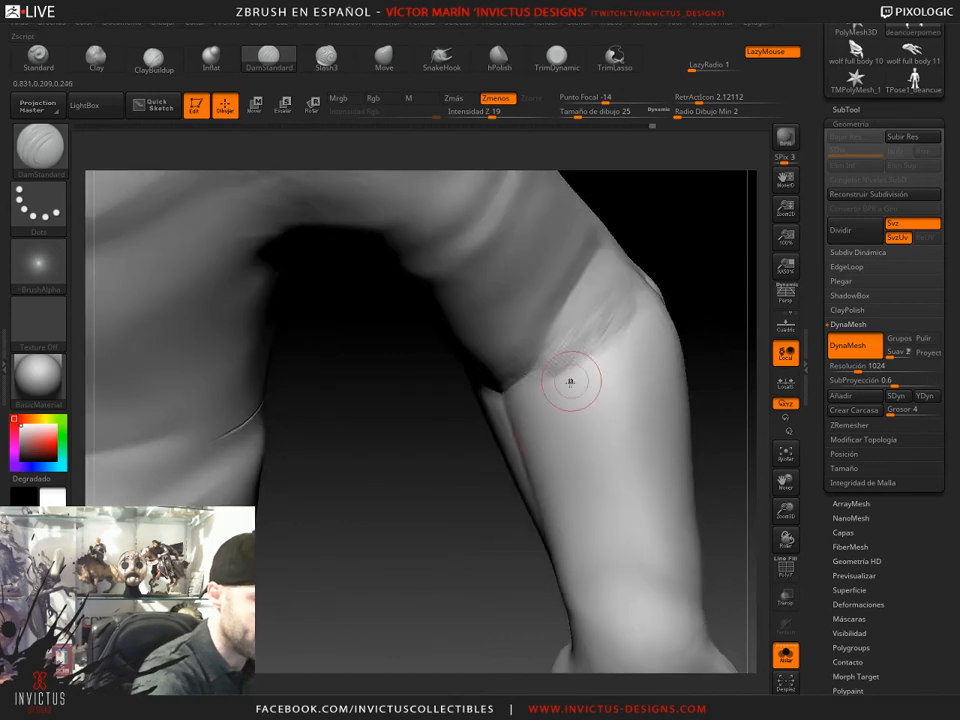
- Smooth the inner elbow crease and the transition between the upper arm and the forearm
left_click_drag(701, 285, 581, 390)
key("shift")
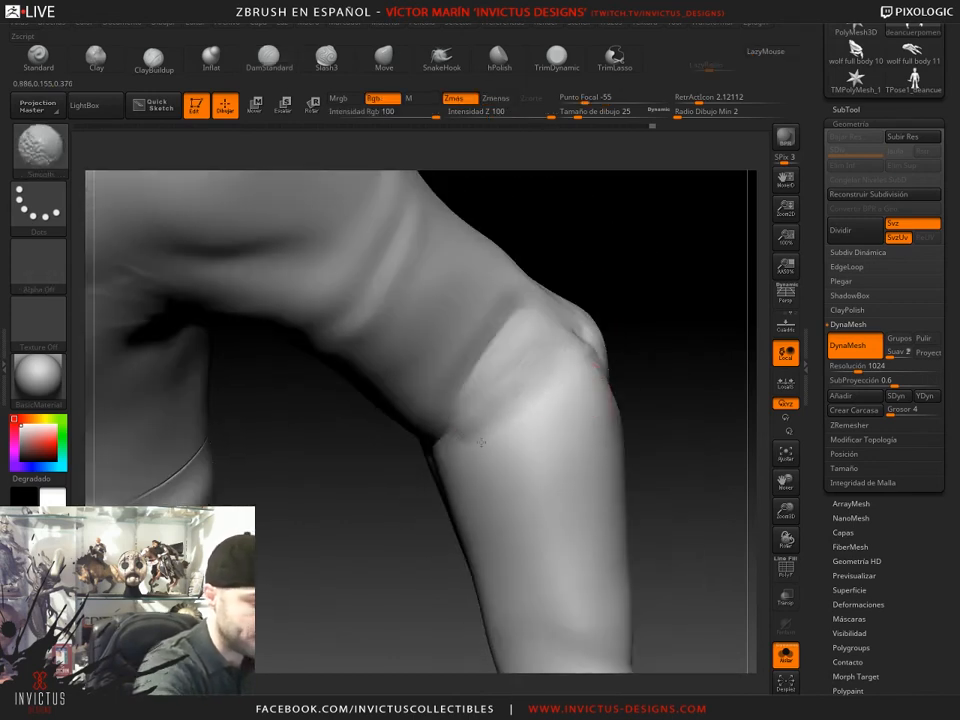
left_click_drag(690, 440, 671, 482)
mouse_move(660, 572)
left_mouse_down("alt")
mouse_move(649, 435)
mouse_move(640, 514)
mouse_move(669, 514)
mouse_move(642, 505)
left_mouse_up("alt")
key("shift")
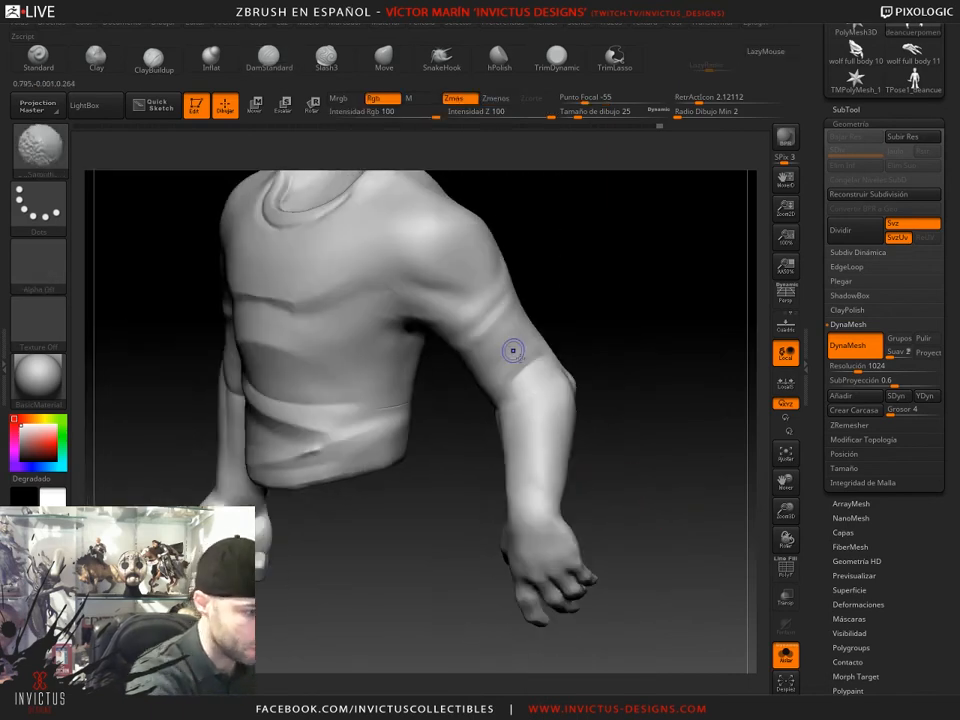
mouse_move(645, 469)
left_mouse_down()
mouse_move(653, 499)
mouse_move(637, 490)
left_mouse_up()
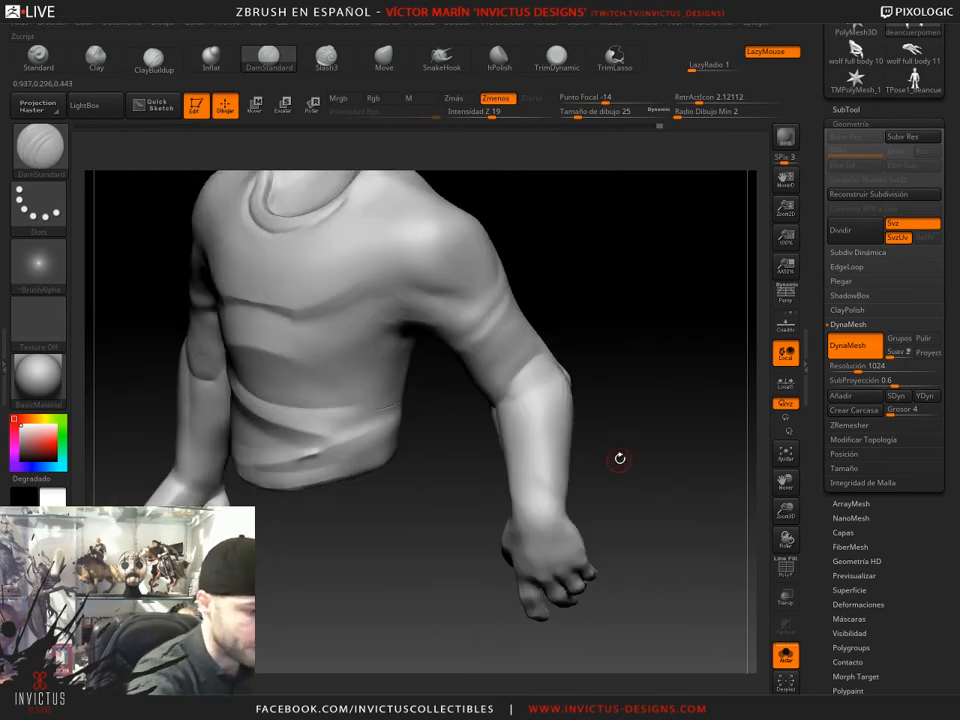
- Push the fold at the elbow bend into shape with the Nudge brush at draw size 74
mouse_move(608, 392)
left_mouse_down()
mouse_move(636, 398)
mouse_move(576, 394)
left_mouse_up()
left_click_drag(640, 460, 529, 381)
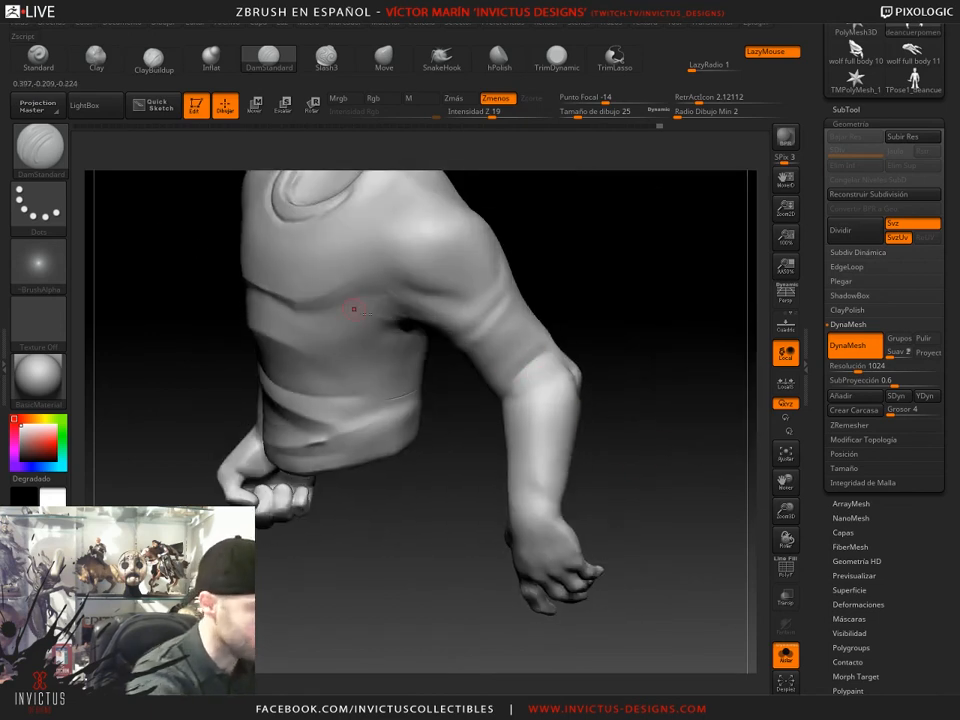
key("b")
key("n")
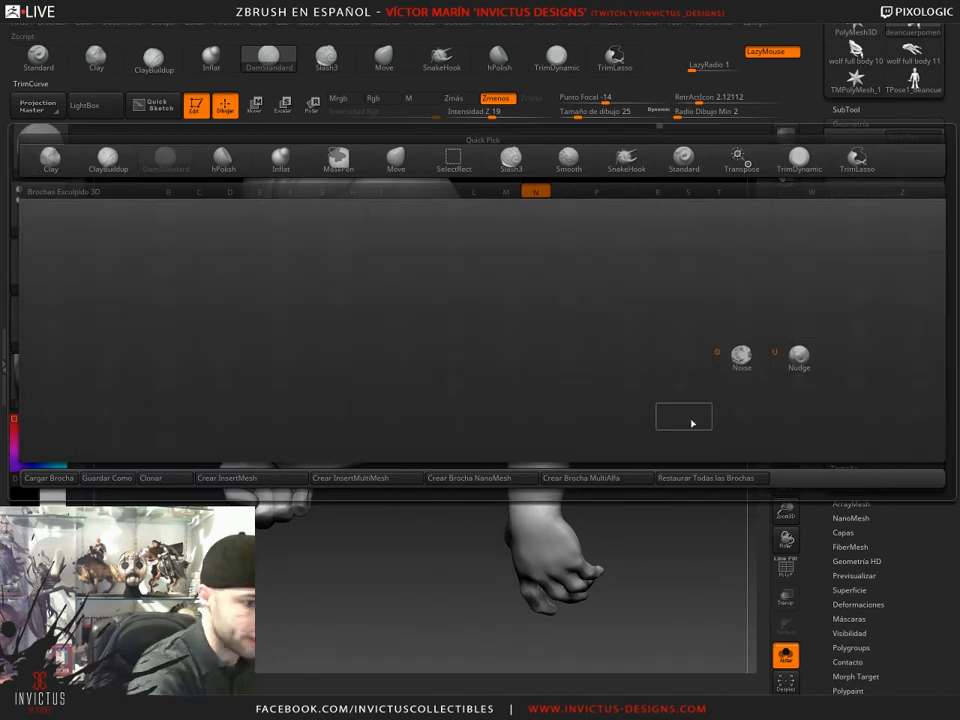
left_click(796, 363)
mouse_move(650, 470)
left_mouse_down()
mouse_move(628, 480)
mouse_move(624, 349)
left_mouse_up()
left_click_drag(575, 114, 591, 114)
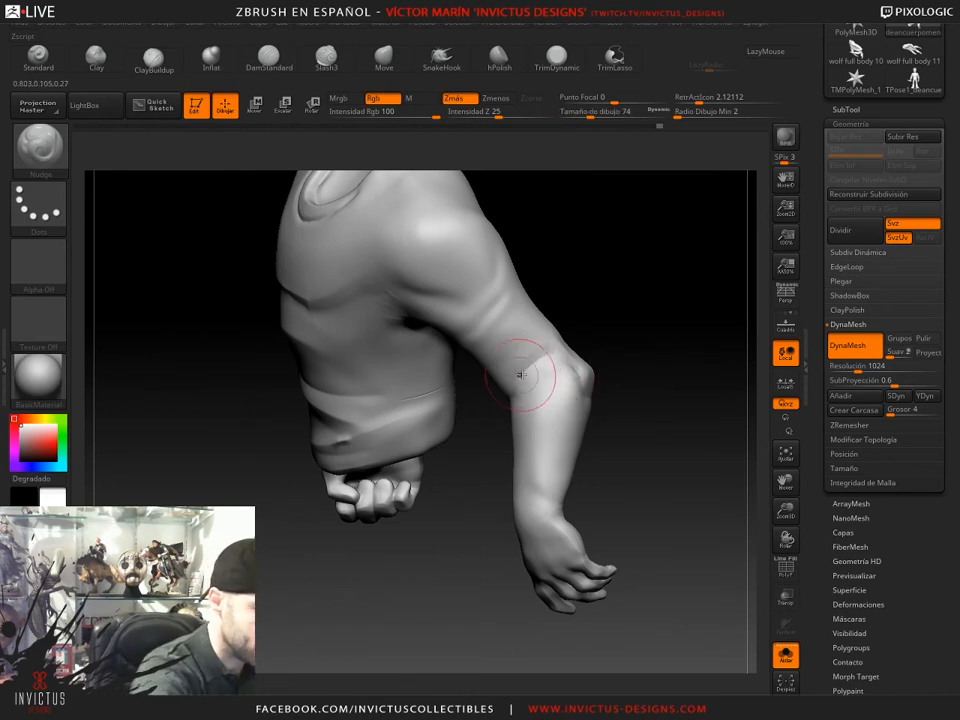
right_click_drag(535, 386, 565, 371)
right_click_drag(626, 362, 554, 372)
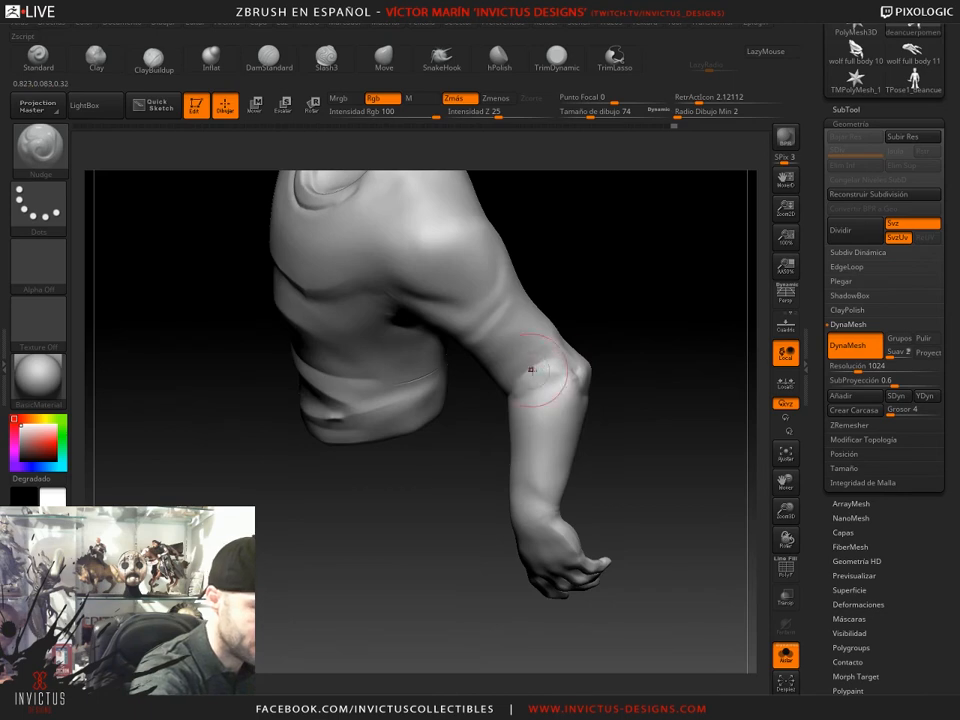
left_click_drag(521, 389, 514, 393)
mouse_move(620, 374)
left_mouse_down()
mouse_move(578, 374)
mouse_move(580, 366)
left_mouse_up()
left_click_drag(615, 343, 674, 327)
right_click_drag(602, 357, 545, 372)
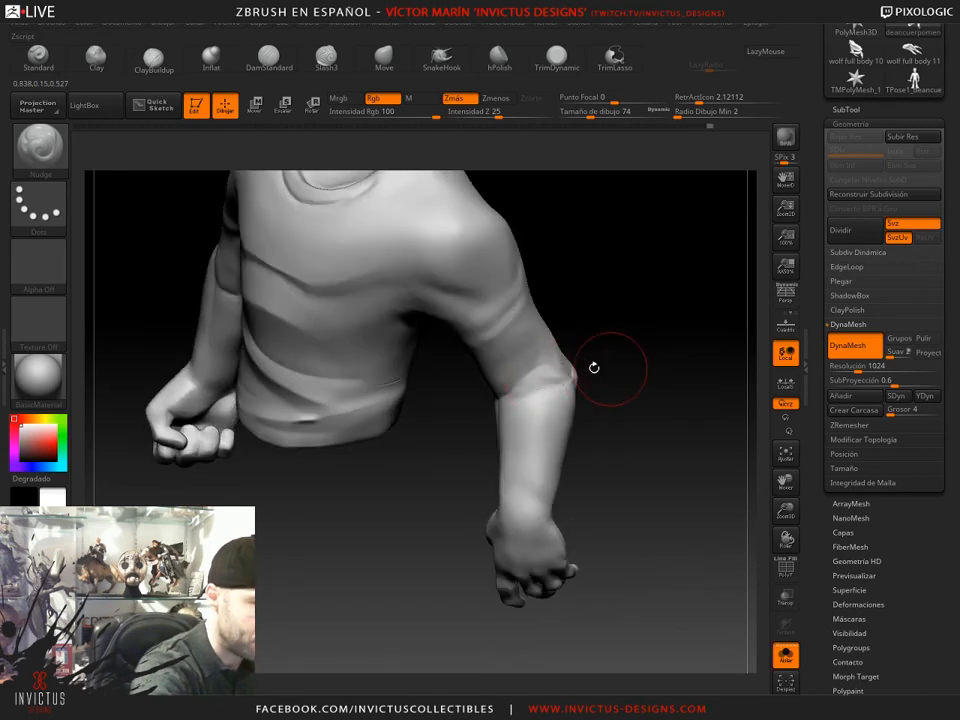
- Build up the elbow crease with the Clay brush at draw size 39
left_click_drag(594, 368, 634, 356)
left_click_drag(590, 116, 582, 116)
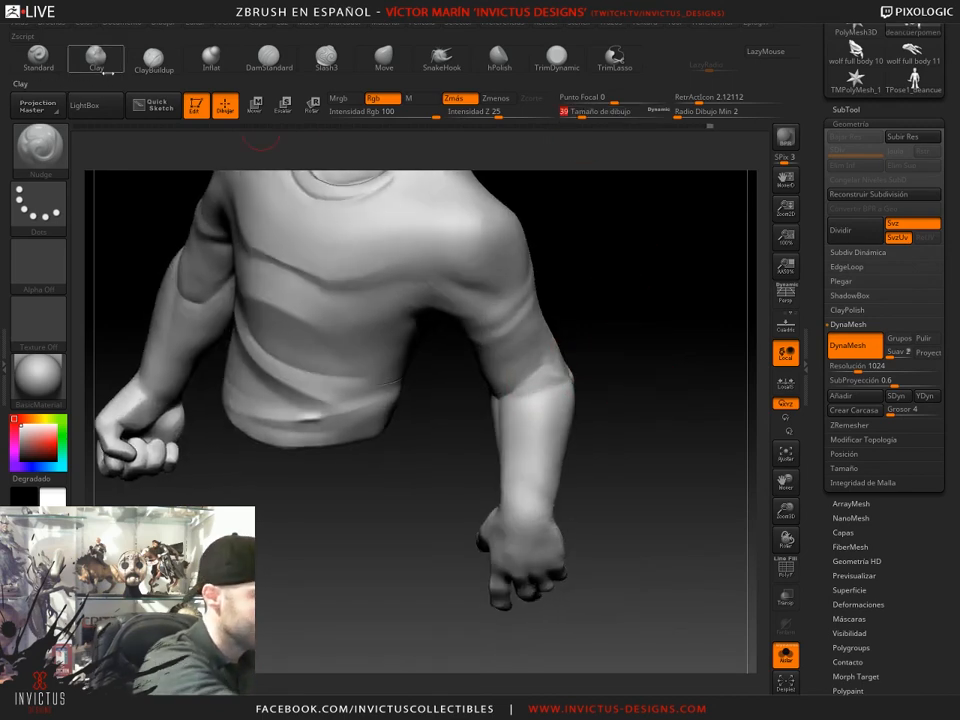
left_click(96, 56)
mouse_move(625, 380)
left_mouse_down()
mouse_move(516, 398)
mouse_move(632, 379)
mouse_move(558, 384)
left_mouse_up()
- Flatten the clay around the elbow with TrimDynamic at draw size 39 and inspect the arm and hand
key("b")
key("t")
key("d")
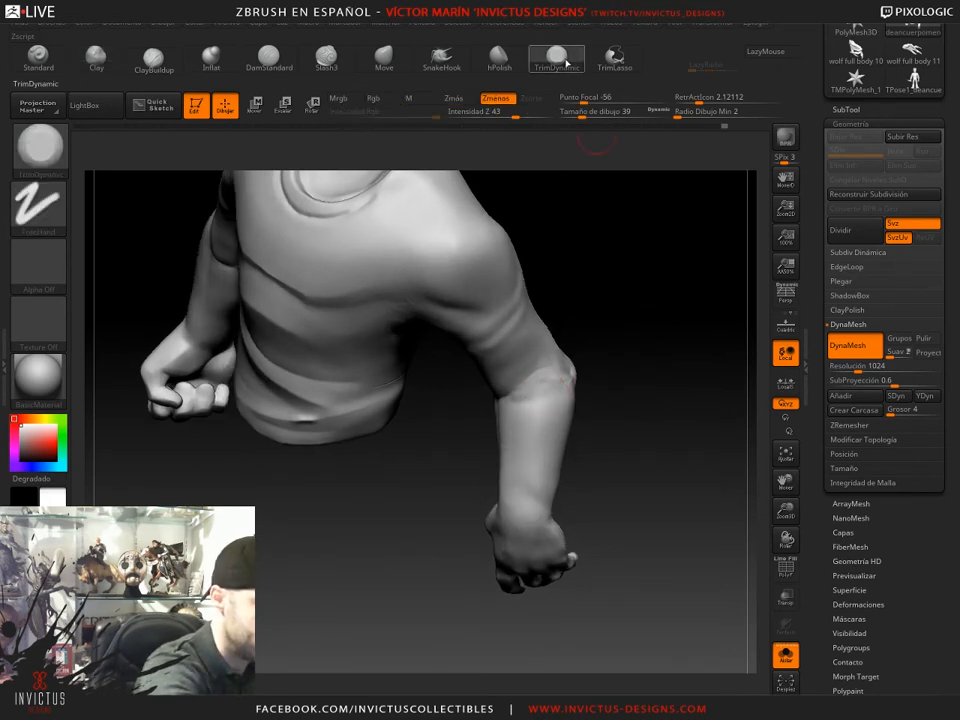
mouse_move(604, 390)
left_mouse_down()
mouse_move(563, 382)
mouse_move(593, 385)
left_mouse_up()
mouse_move(614, 431)
left_mouse_down()
mouse_move(643, 476)
mouse_move(643, 521)
mouse_move(645, 503)
mouse_move(551, 514)
mouse_move(566, 506)
left_mouse_up()
left_click_drag(662, 508, 560, 516)
left_click_drag(584, 556, 651, 529)
left_click_drag(581, 461, 569, 503)
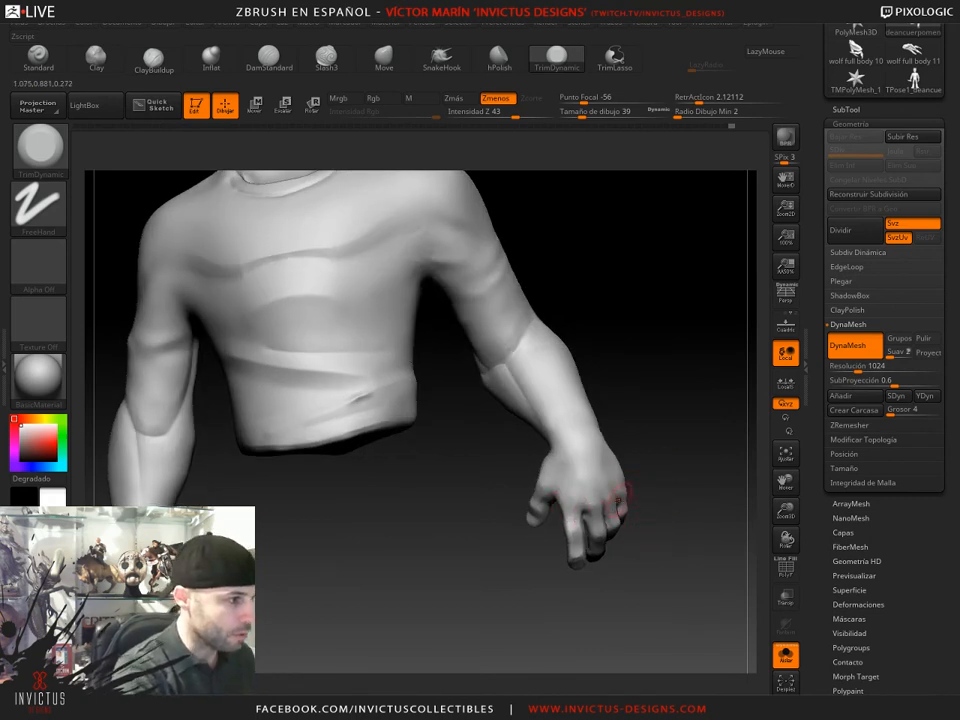
- Switch to the Move gizmo and turn off Solo mode to show the whole character around the hand
left_click(255, 104)
left_click_drag(648, 487, 651, 546, "alt")
left_click(359, 231)
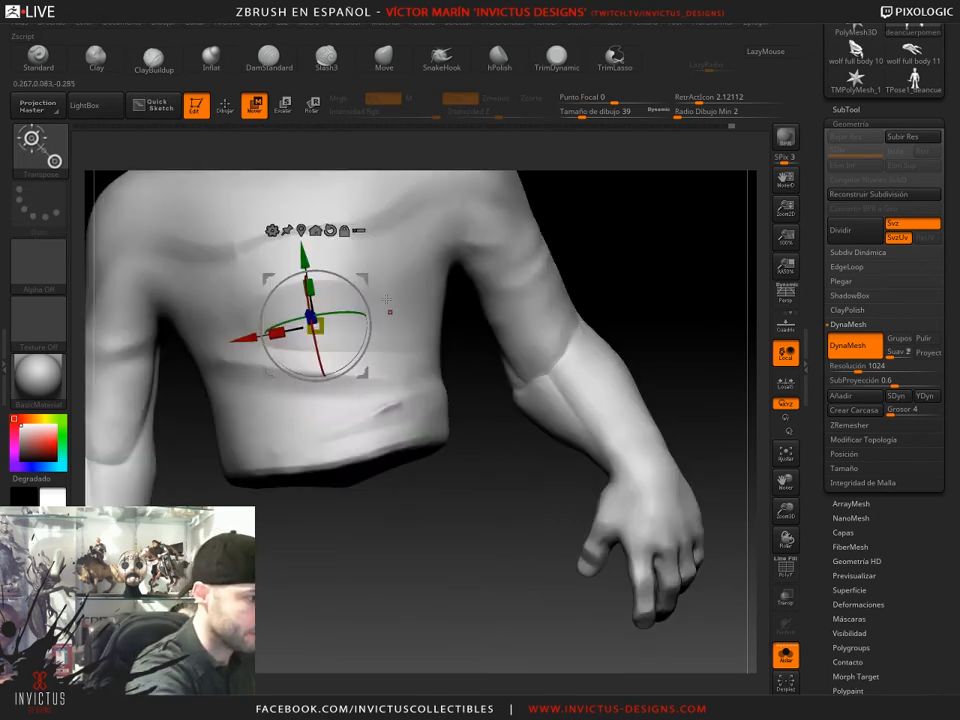
left_click_drag(495, 608, 503, 553, "alt")
left_click_drag(632, 476, 609, 486, "alt")
left_click(785, 655)
left_click_drag(538, 486, 518, 433, "alt")
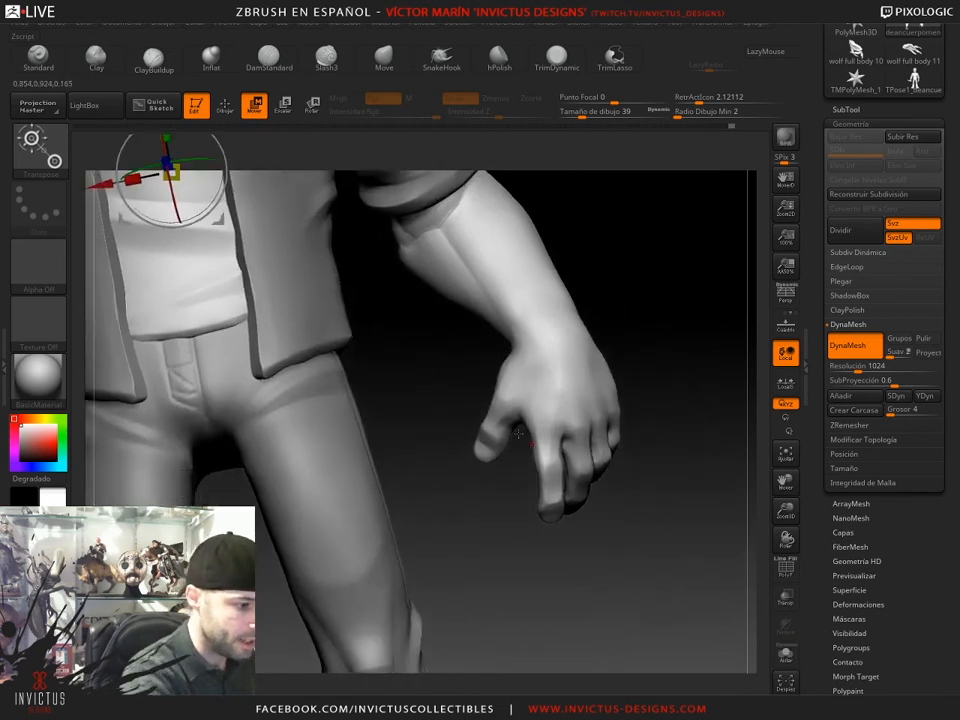
- Mask the arm and hand with a topological mask started at the thumb's base, leaving only the thumb free
left_click_drag(614, 433, 517, 393)
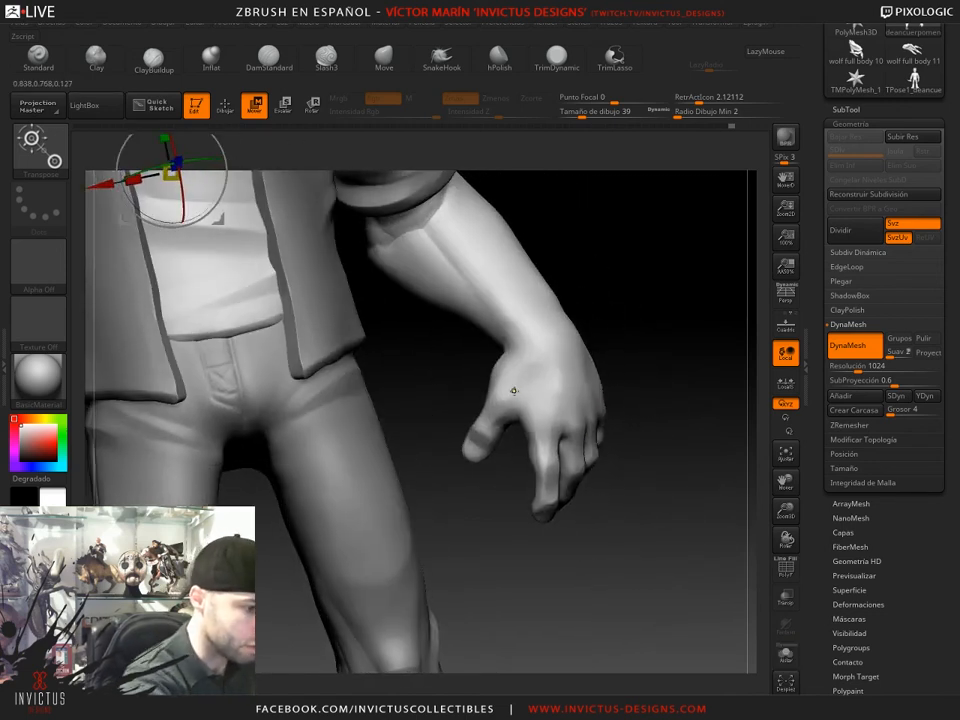
left_click(516, 384)
left_click_drag(506, 388, 469, 413, "ctrl")
left_click_drag(547, 419, 519, 412, "alt")
left_click_drag(644, 412, 577, 478)
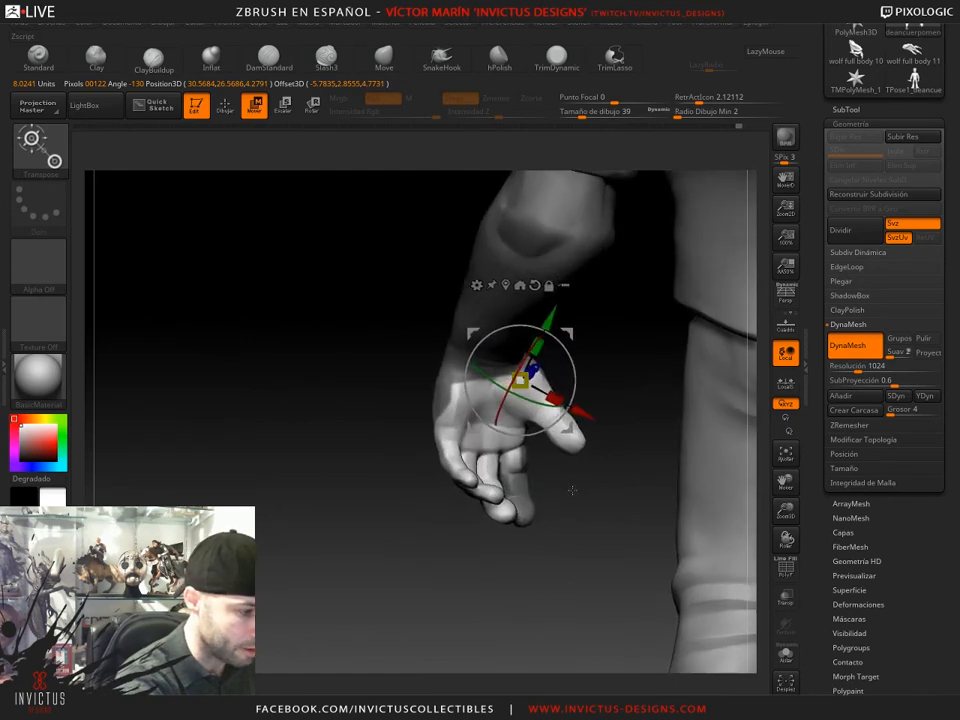
mouse_move(547, 417)
left_mouse_down("ctrl")
mouse_move(519, 411)
mouse_move(559, 433)
left_mouse_up("ctrl")
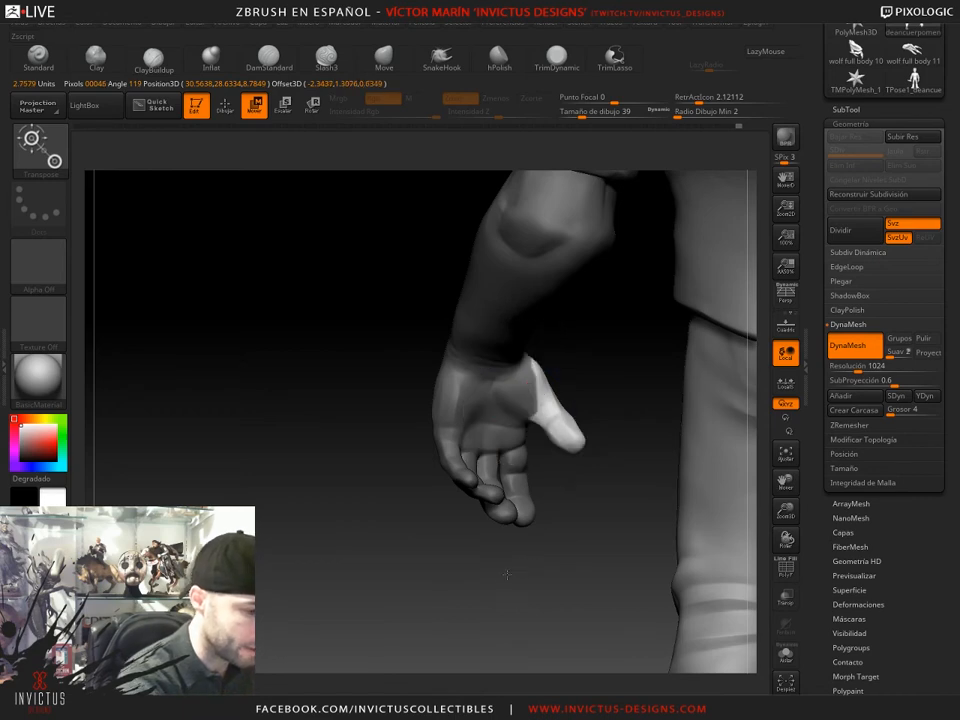
mouse_move(506, 572)
left_mouse_down()
mouse_move(597, 581)
mouse_move(626, 468)
left_mouse_up()
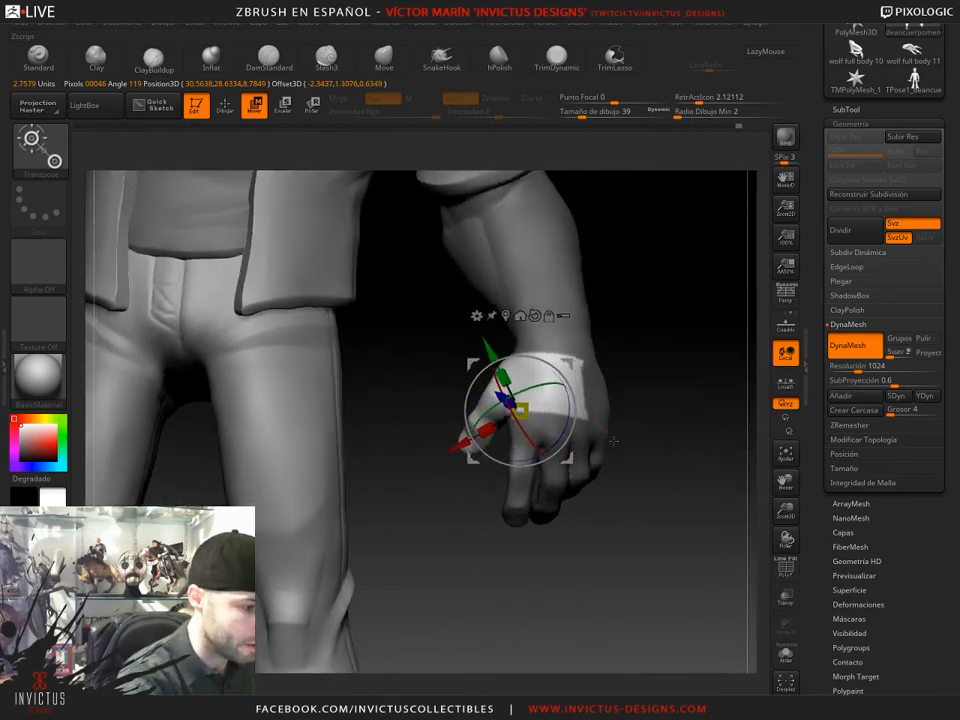
- Mask the thumb instead of the rest of the hand, group it as a polygroup from the mask, and check it with PolyFrame
mouse_move(661, 411)
left_mouse_down("ctrl")
mouse_move(536, 428)
mouse_move(508, 262)
mouse_move(530, 260)
left_mouse_up("ctrl")
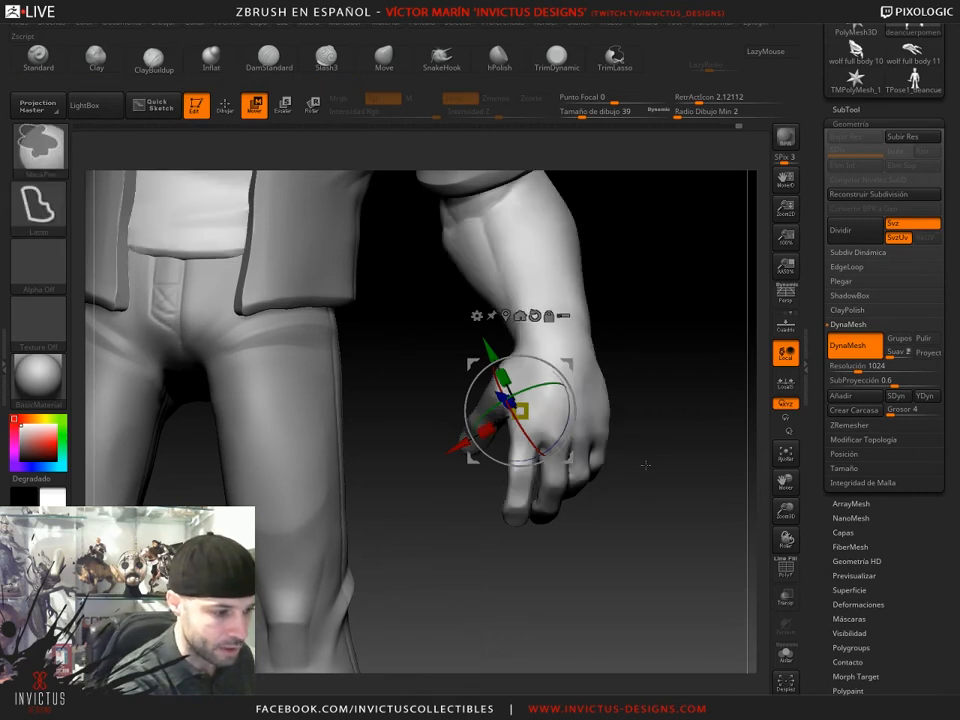
left_click_drag(873, 637, 870, 601)
left_click(869, 601)
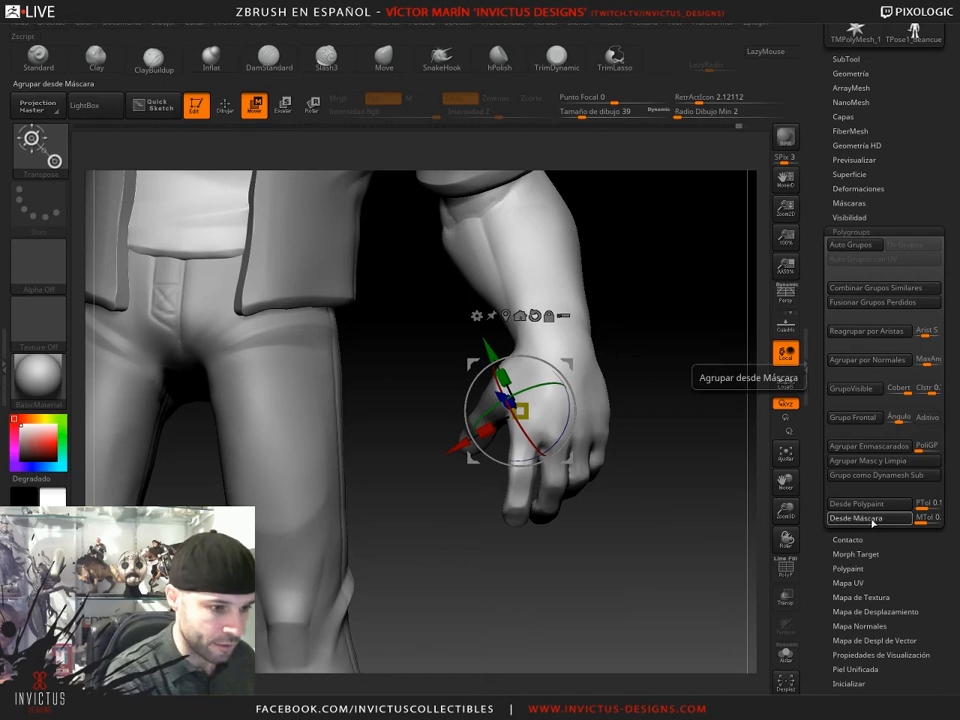
left_click(785, 568)
left_click_drag(632, 447, 684, 446)
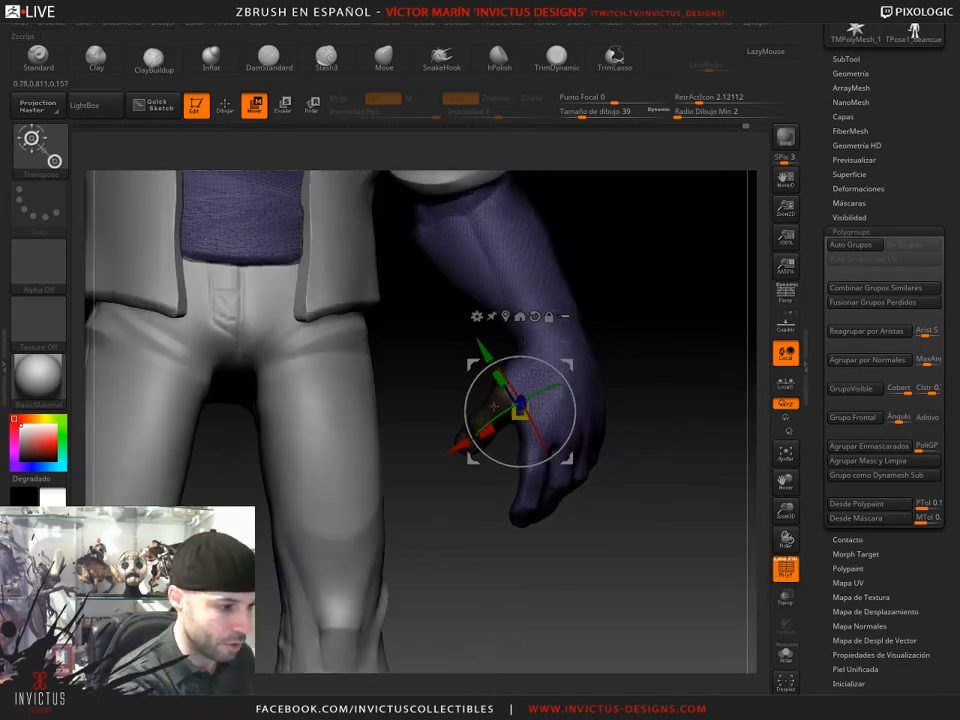
left_click(785, 570)
mouse_move(632, 596)
left_mouse_down("alt")
mouse_move(617, 486)
mouse_move(608, 514)
left_mouse_up("alt")
key("q")
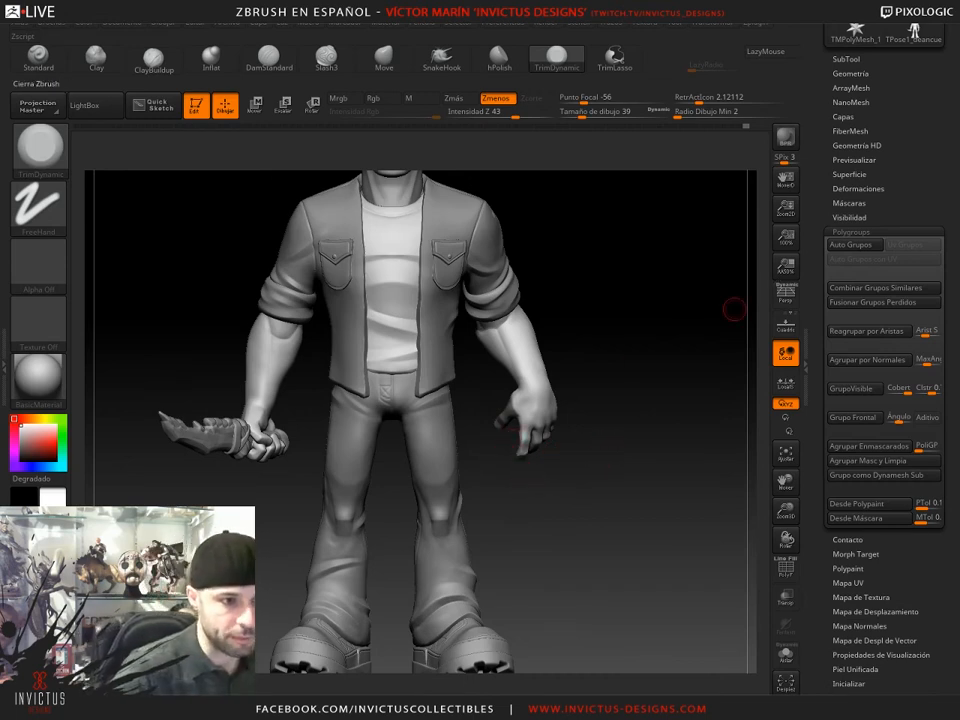
- Load the wolf full body 11 clawed hand and examine it from several sides
left_click_drag(925, 93, 924, 115)
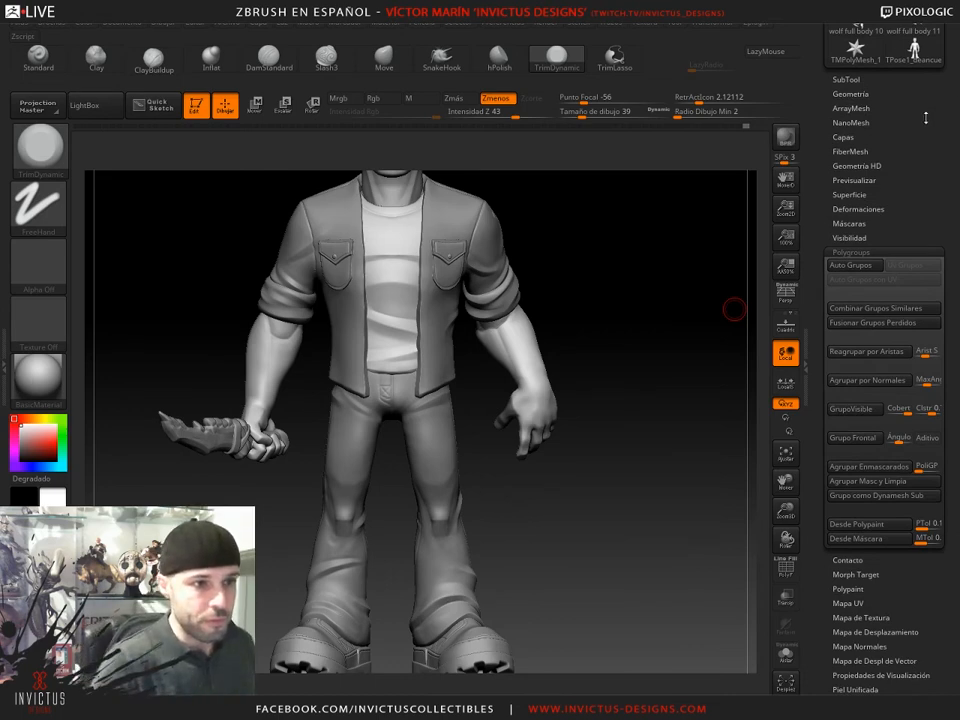
left_click_drag(926, 118, 924, 167)
left_click(855, 101)
mouse_move(618, 465)
left_mouse_down()
mouse_move(600, 456)
mouse_move(628, 448)
left_mouse_up()
left_click_drag(417, 552, 585, 422, "alt")
left_click_drag(527, 460, 621, 450)
left_click_drag(745, 429, 626, 405)
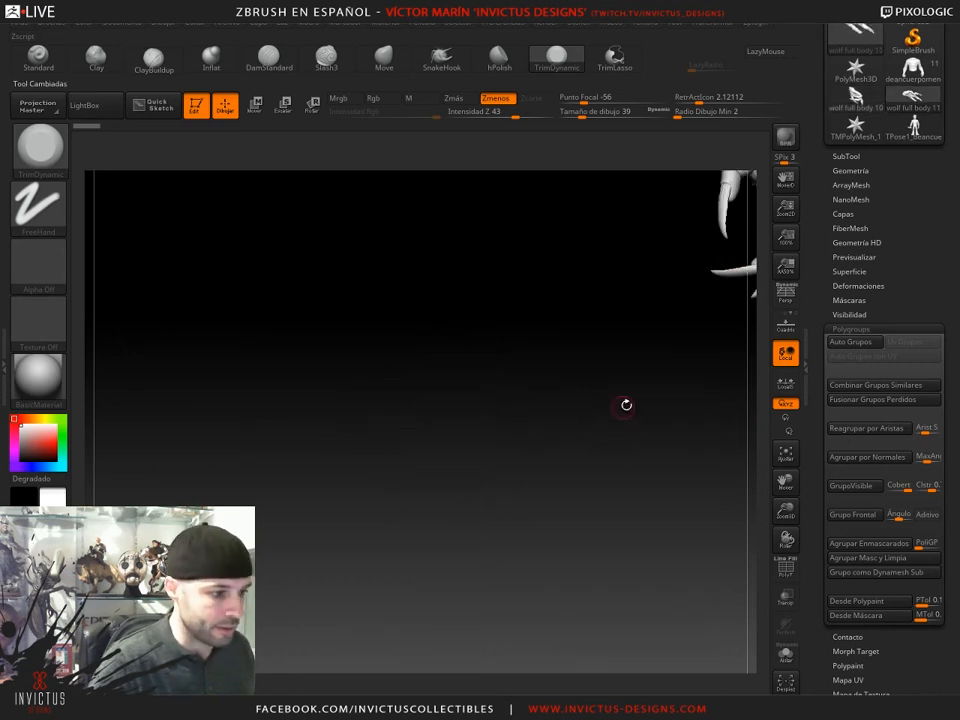
key("f")
left_click_drag(647, 572, 607, 500)
left_click_drag(581, 448, 566, 495)
left_click_drag(488, 464, 598, 462)
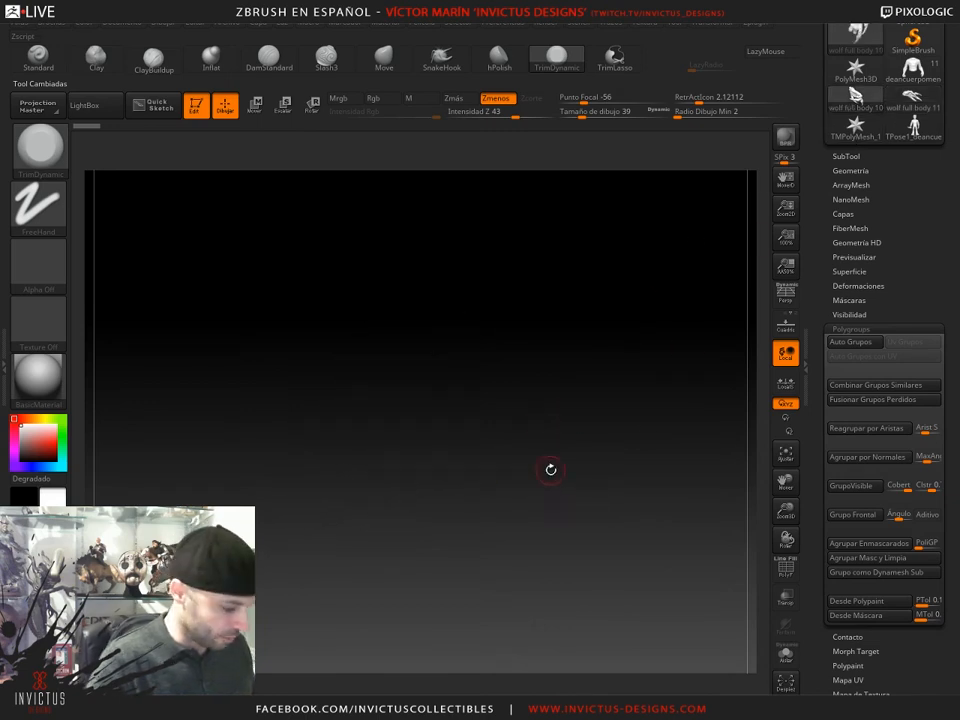
- Frame the wolf full body 10 clawed hand and switch to the Move gizmo in Edit mode
key("f")
left_click_drag(613, 529, 577, 410, "alt")
left_click_drag(635, 452, 570, 438)
left_click_drag(529, 400, 560, 398, "alt")
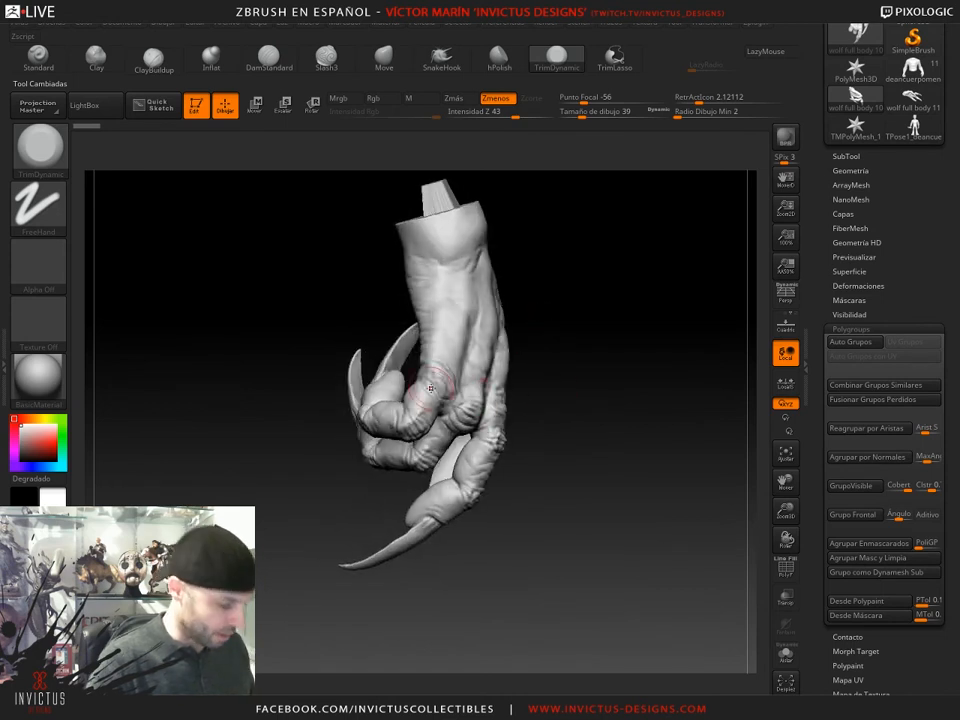
key("t")
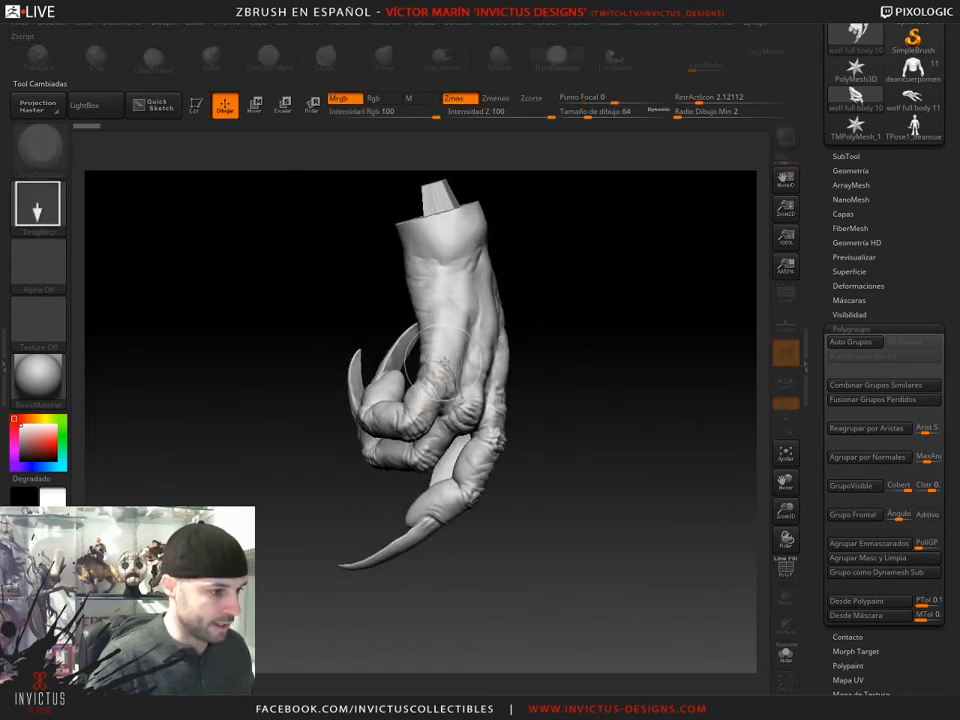
left_click(196, 106)
left_click(254, 104)
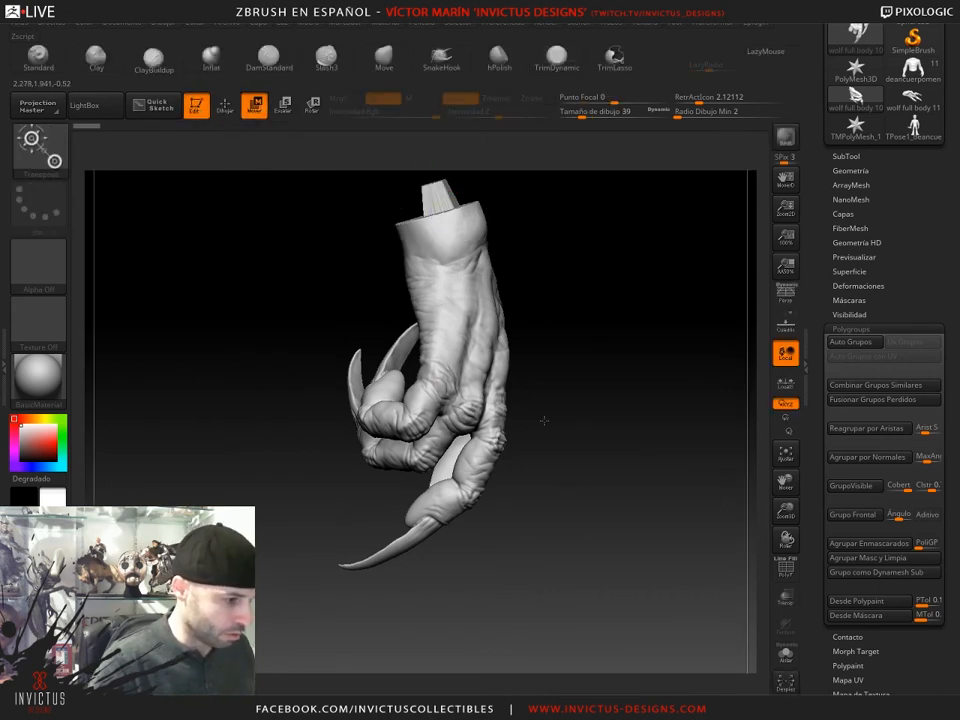
- Drag a topological mask from the wrist down to the base of one curled finger on the clawed hand
left_click_drag(544, 420, 531, 421)
left_click_drag(438, 192, 414, 401, "ctrl")
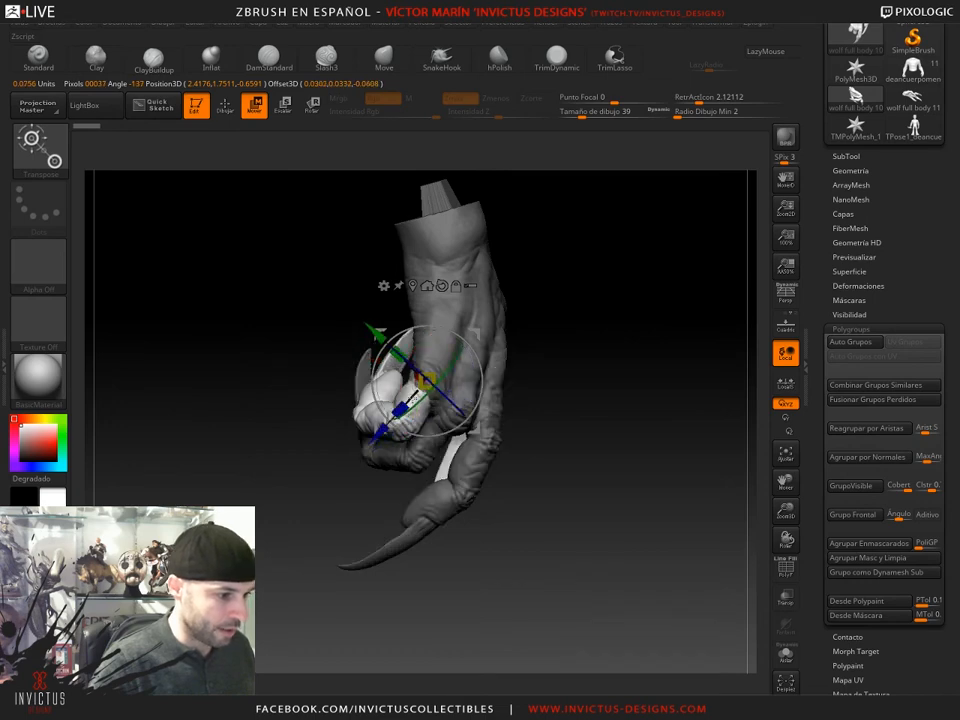
mouse_move(529, 420)
left_mouse_down()
mouse_move(534, 403)
mouse_move(519, 438)
mouse_move(523, 360)
mouse_move(514, 345)
mouse_move(532, 360)
left_mouse_up()
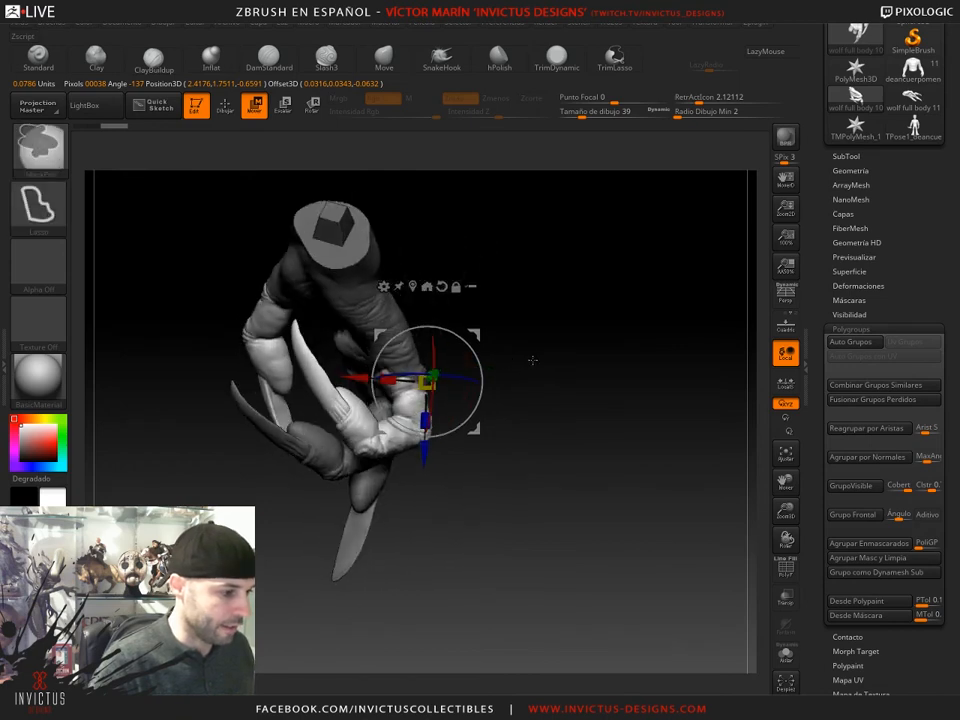
- Lasso-mask the remaining unmasked fingers and claws so that only the one curled finger stays free
mouse_move(389, 391)
left_mouse_down("ctrl")
mouse_move(345, 392)
mouse_move(324, 199)
mouse_move(385, 186)
left_mouse_up("ctrl")
left_click_drag(500, 420, 521, 414)
mouse_move(173, 350)
left_mouse_down("ctrl")
mouse_move(176, 408)
mouse_move(334, 524)
mouse_move(372, 197)
left_mouse_up("ctrl")
mouse_move(564, 408)
left_mouse_down()
mouse_move(573, 359)
mouse_move(611, 358)
left_mouse_up()
mouse_move(348, 270)
left_mouse_down("ctrl")
mouse_move(390, 327)
mouse_move(450, 262)
mouse_move(448, 248)
left_mouse_up("ctrl")
mouse_move(617, 350)
left_mouse_down()
mouse_move(627, 356)
mouse_move(492, 410)
left_mouse_up()
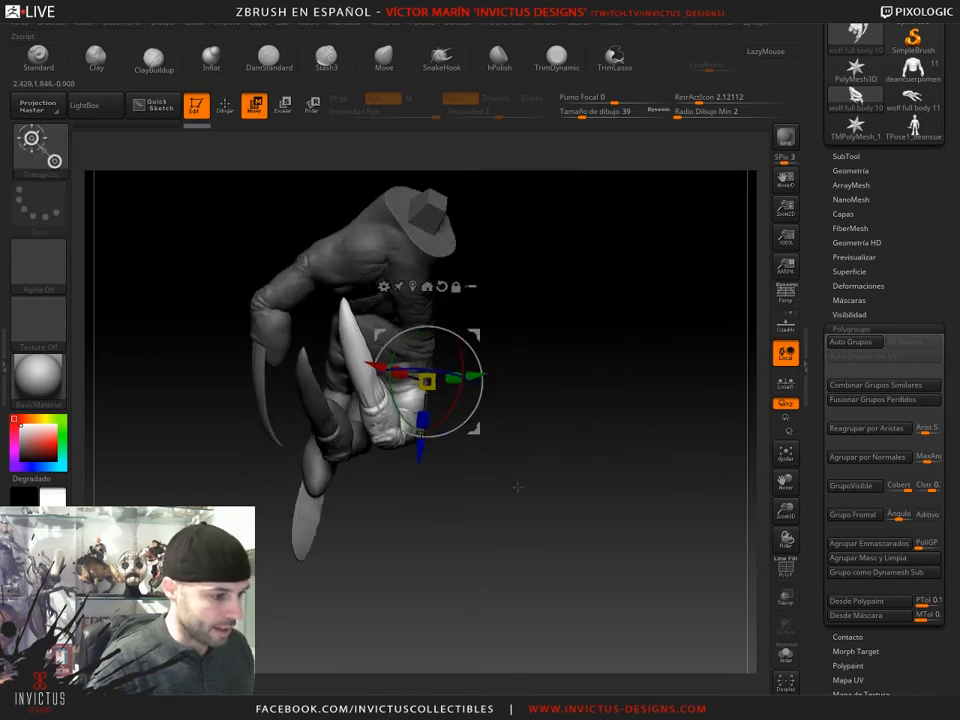
- Clear the mask on the clawed hand, isolate one finger's polygroup to inspect it, and show the whole hand again
left_click_drag(518, 487, 602, 502)
left_click(602, 504, "ctrl")
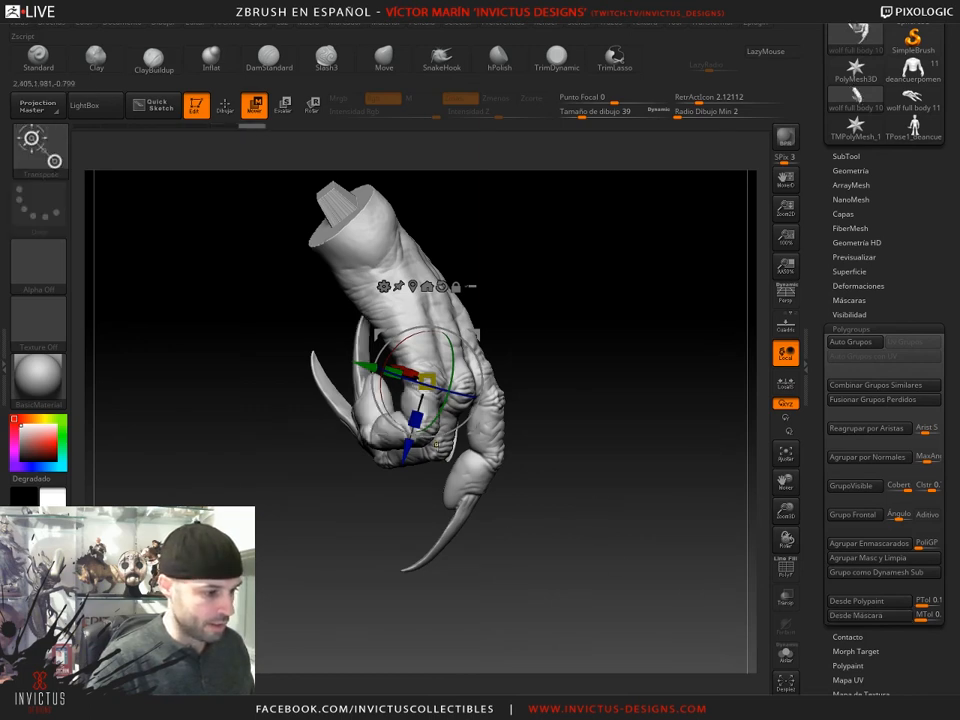
key("q")
left_click(398, 446, "ctrl+shift")
mouse_move(430, 478)
left_mouse_down()
mouse_move(506, 465)
mouse_move(434, 422)
mouse_move(350, 415)
left_mouse_up()
left_click_drag(523, 471, 405, 392)
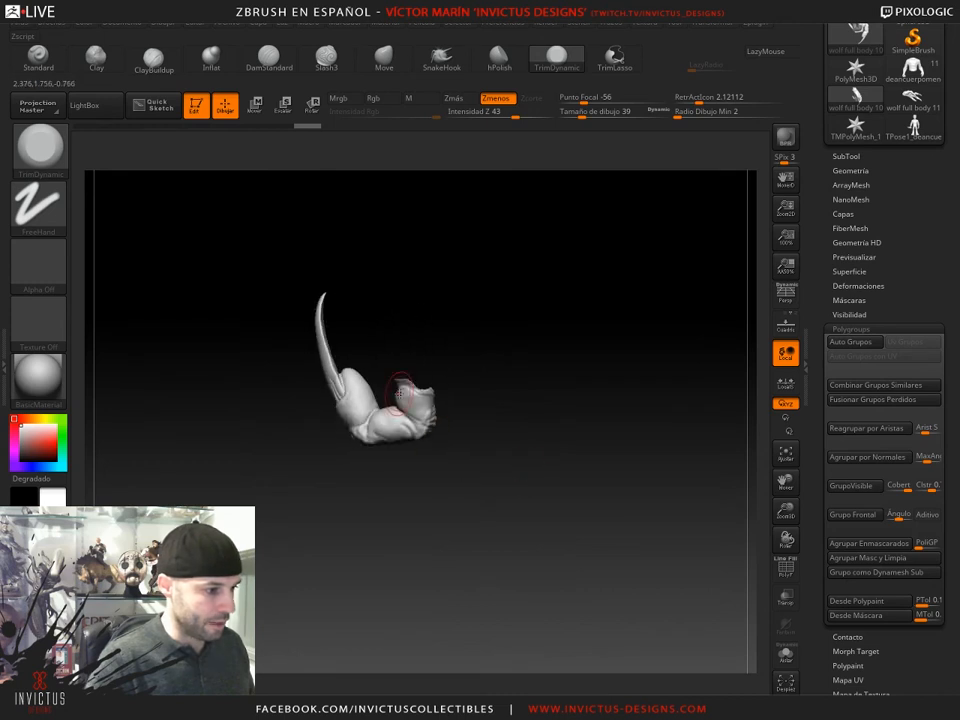
left_click_drag(454, 451, 559, 433)
left_click(600, 530, "ctrl+shift")
left_click_drag(607, 539, 505, 545)
- Switch to the deancuerpomenoscabeza06 character tool and isolate the open hand's thumb polygroup
left_click_drag(902, 175, 901, 252)
left_click(912, 150)
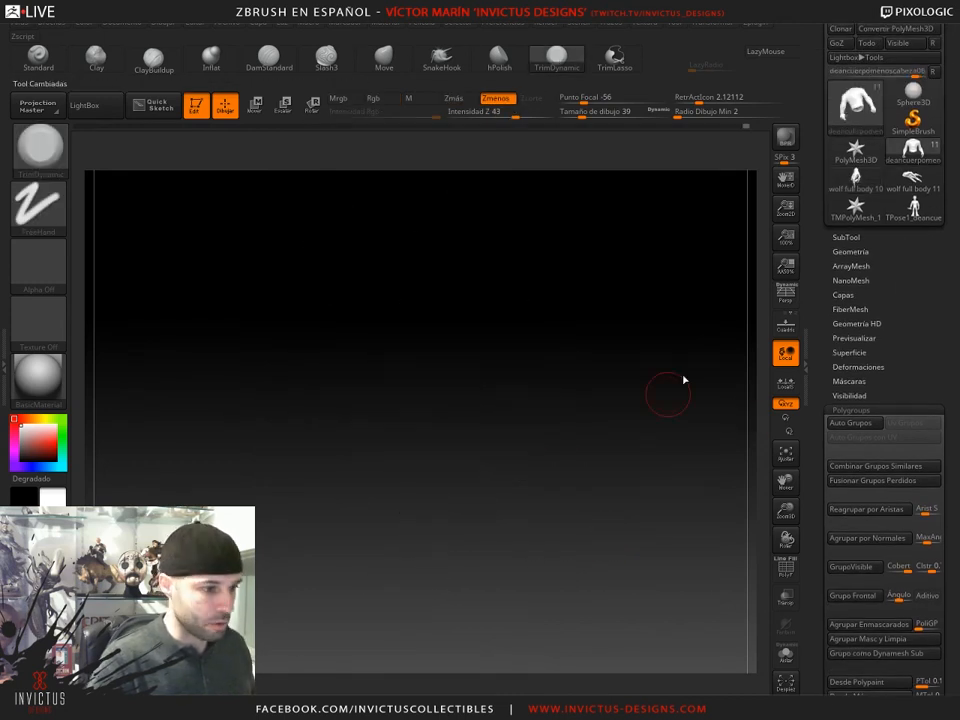
mouse_move(653, 532)
left_mouse_down()
mouse_move(540, 610)
mouse_move(619, 636)
left_mouse_up()
left_click_drag(672, 598, 609, 445, "alt")
left_click_drag(540, 530, 573, 525)
key("ctrl+shift")
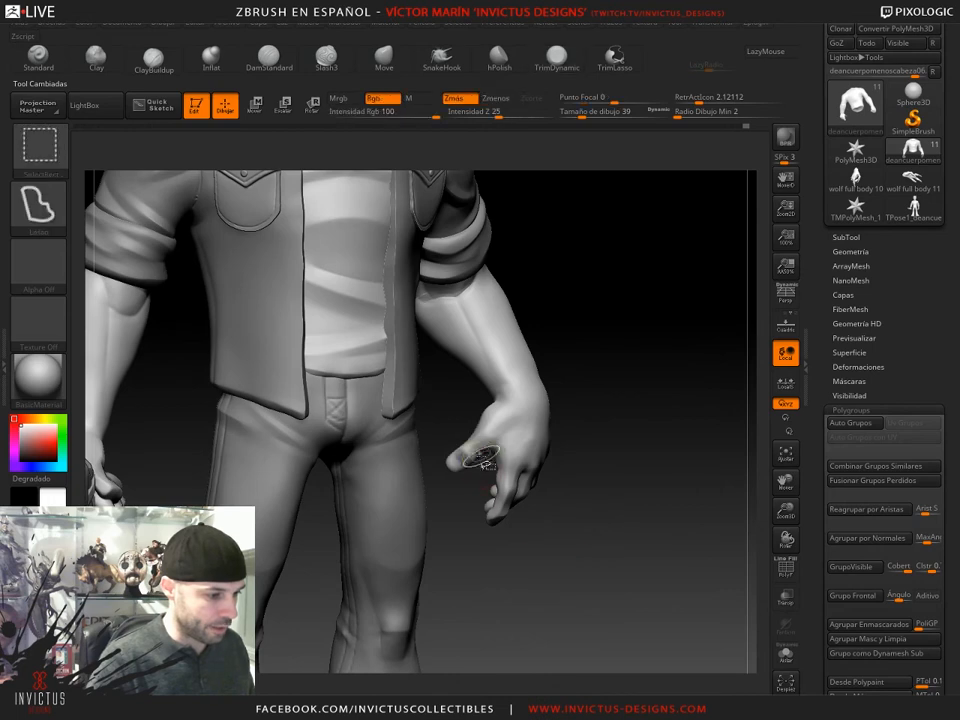
left_click(474, 449, "ctrl+shift")
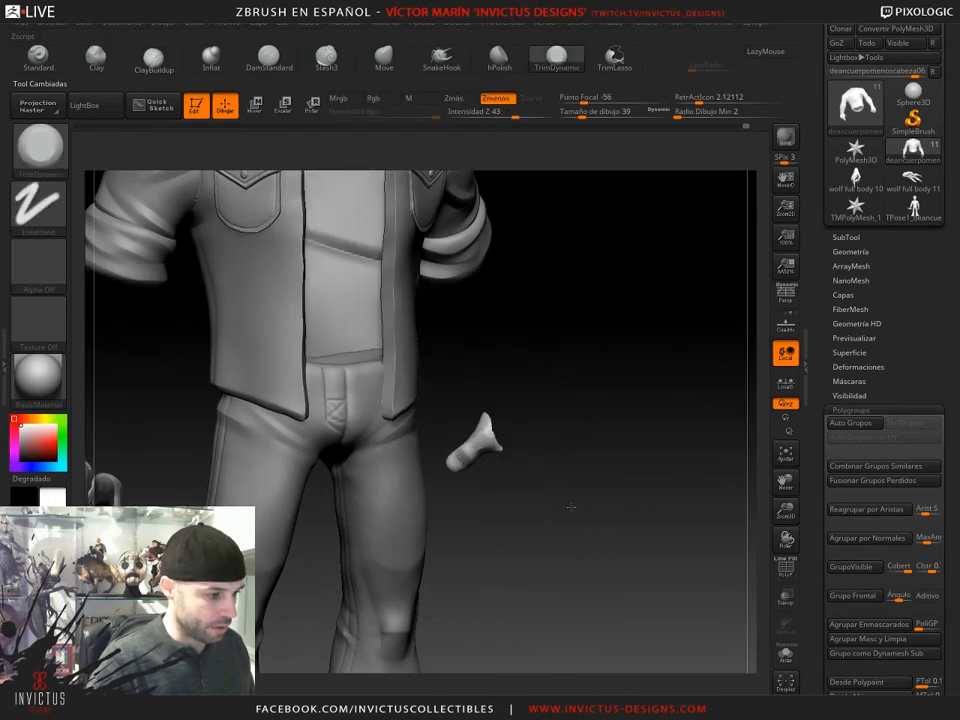
- Show the full body again with the arm and hand masked and only the thumb left unmasked
left_click_drag(571, 506, 544, 462)
mouse_move(585, 398)
left_mouse_down("ctrl")
mouse_move(411, 397)
mouse_move(542, 543)
left_mouse_up("ctrl")
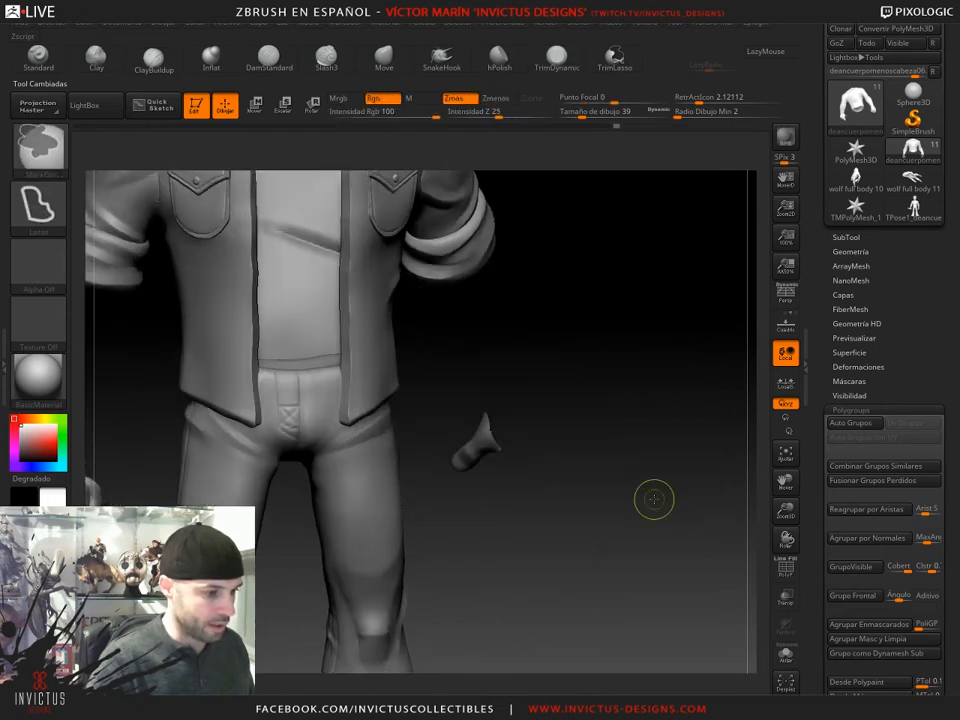
left_click(624, 566, "ctrl+shift")
key("ctrl")
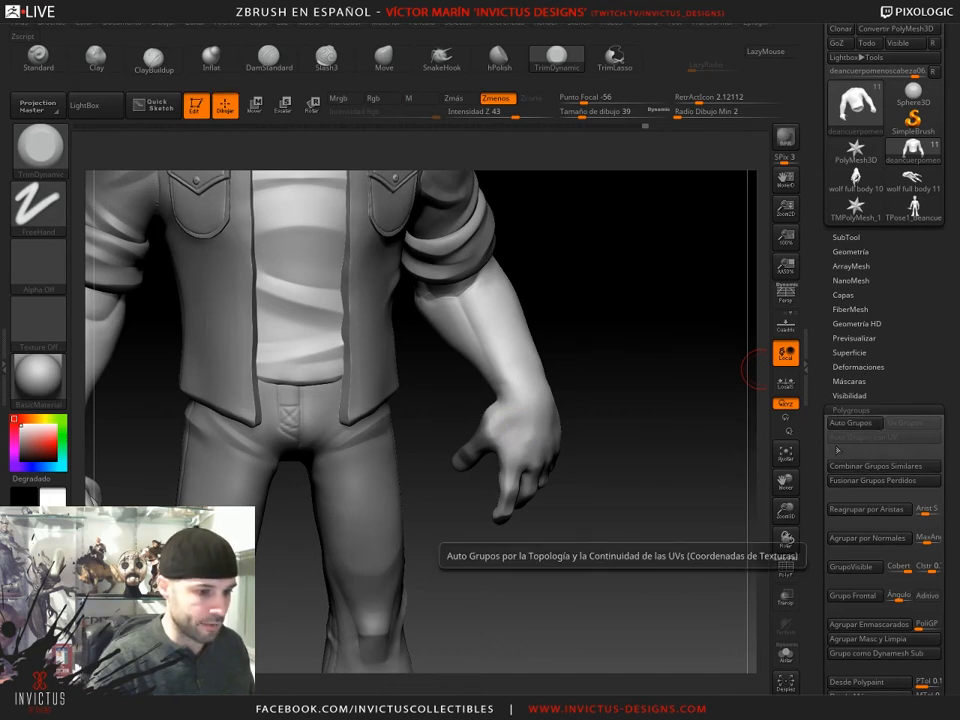
scroll(913, 304, "down", 3)
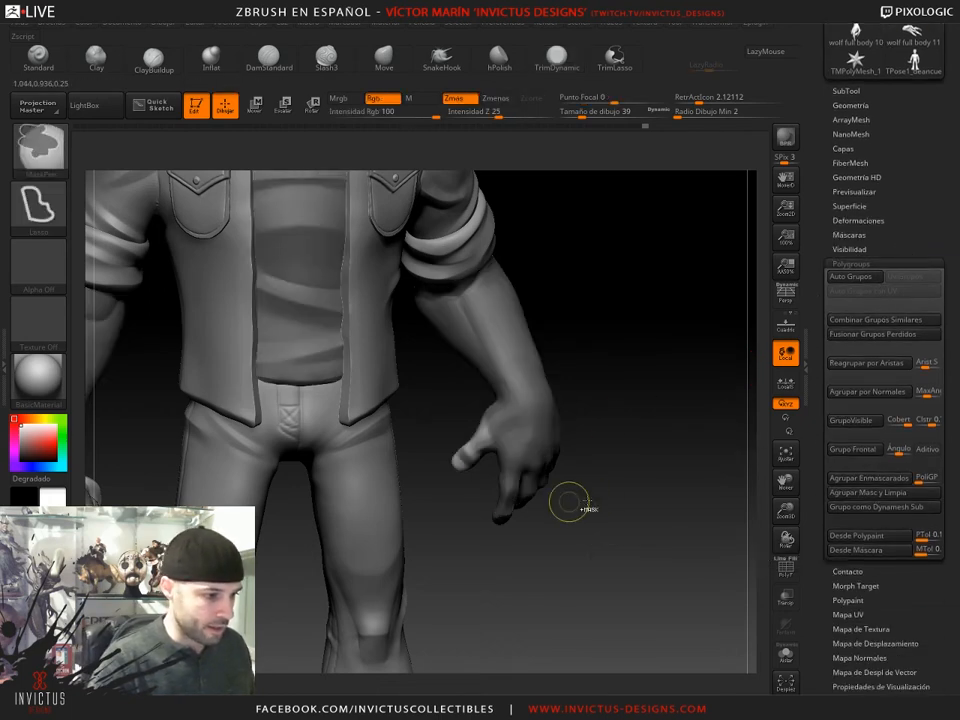
- Try rotating the unmasked thumb with the gizmo, and undo the rotation
key("r")
left_click_drag(548, 391, 537, 377)
left_click_drag(620, 392, 625, 515)
right_click_drag(512, 443, 500, 422)
left_click_drag(484, 373, 504, 362)
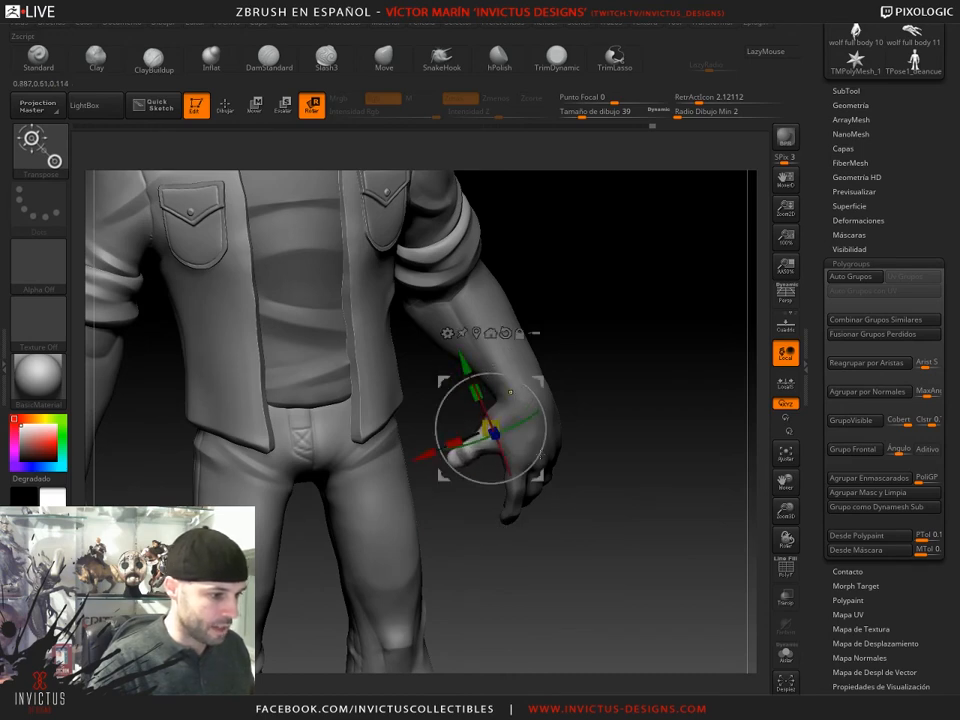
key("ctrl+z")
- Return to draw mode, clear the mask on the arms, and frame the whole character at a three-quarter angle
left_click_drag(599, 567, 582, 560)
key("super")
left_click(641, 556)
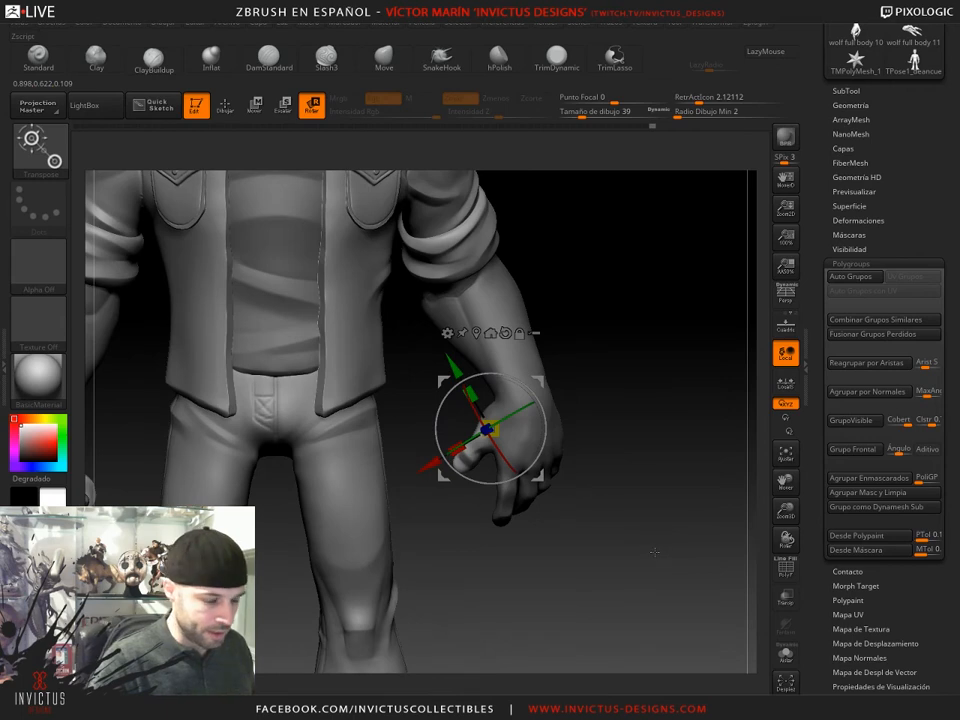
left_click_drag(641, 556, 622, 553)
key("q")
mouse_move(629, 498)
left_mouse_down("alt")
mouse_move(615, 437)
mouse_move(609, 460)
mouse_move(608, 408)
mouse_move(563, 316)
left_mouse_up("alt")
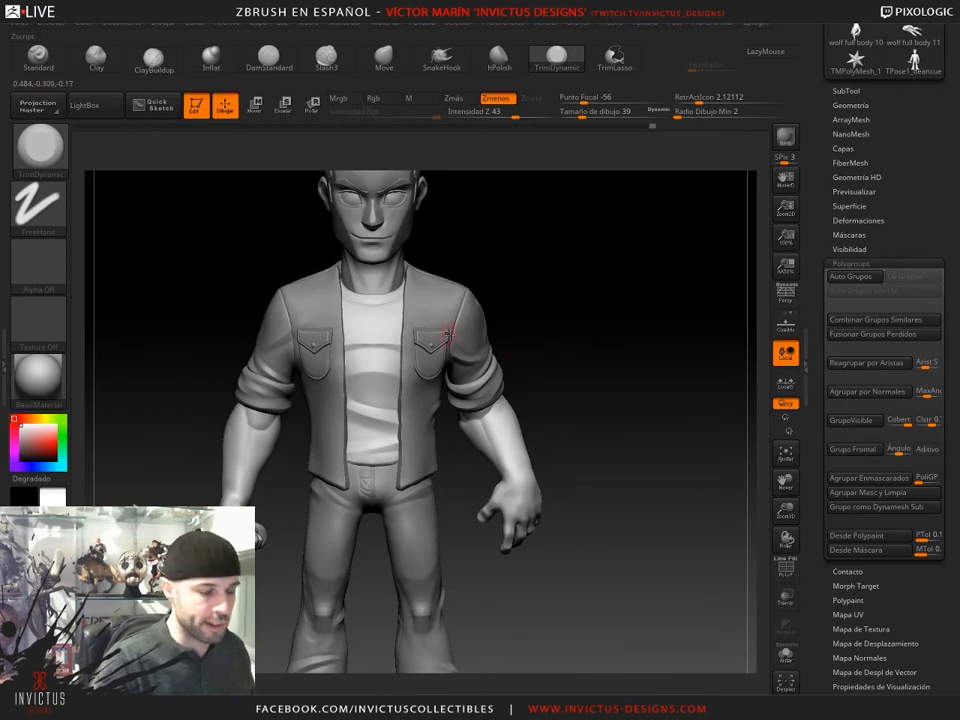
left_click_drag(667, 341, 621, 386)
left_click_drag(630, 455, 688, 428, "alt")
- Load the Cube3D primitive as the active tool and convert it to a PolyMesh3D
left_click_drag(908, 230, 907, 278)
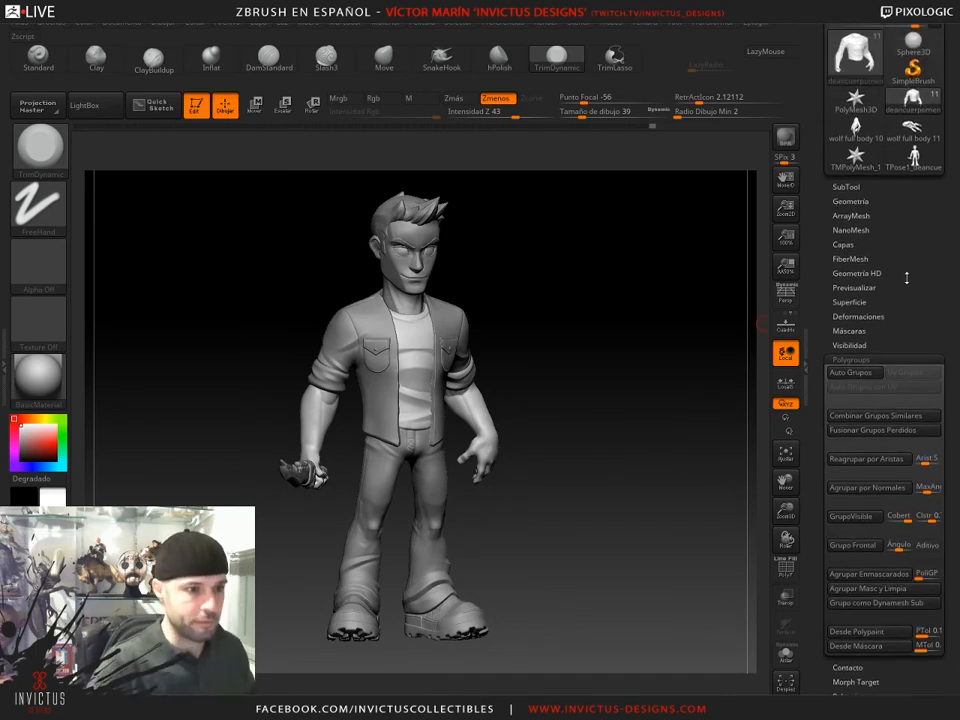
left_click_drag(849, 229, 911, 313)
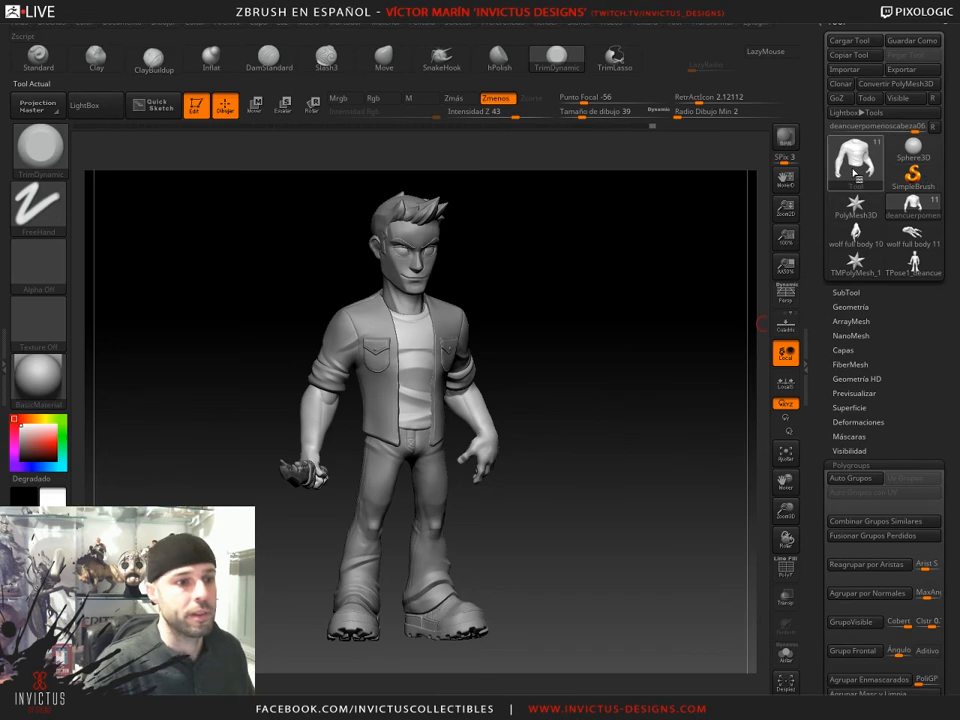
left_click(857, 158)
left_click(389, 222)
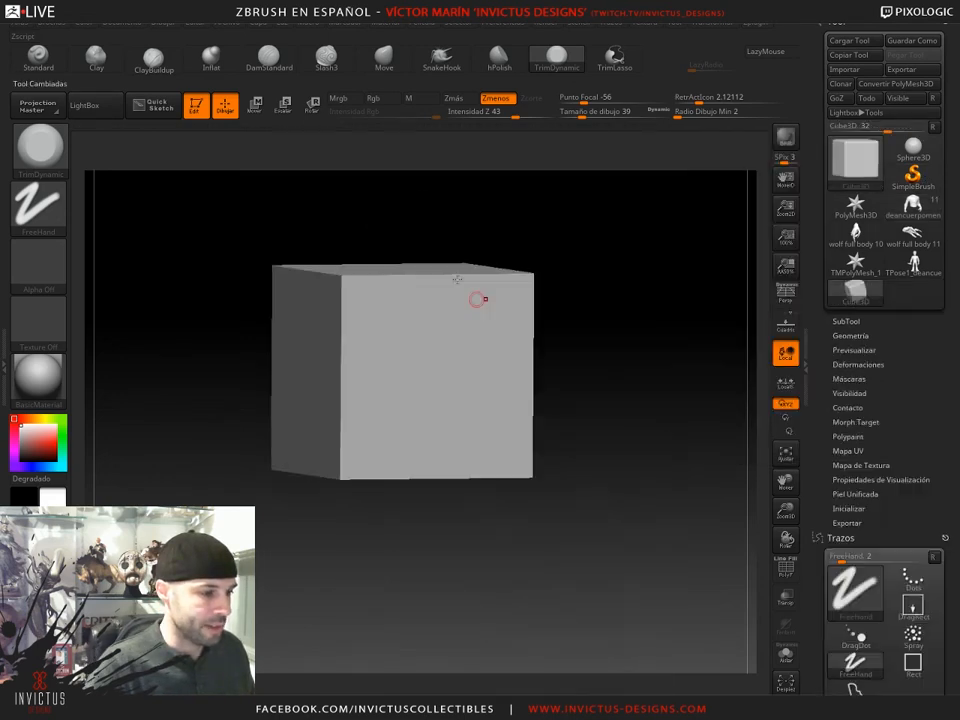
mouse_move(600, 401)
left_mouse_down()
mouse_move(602, 345)
mouse_move(602, 373)
left_mouse_up()
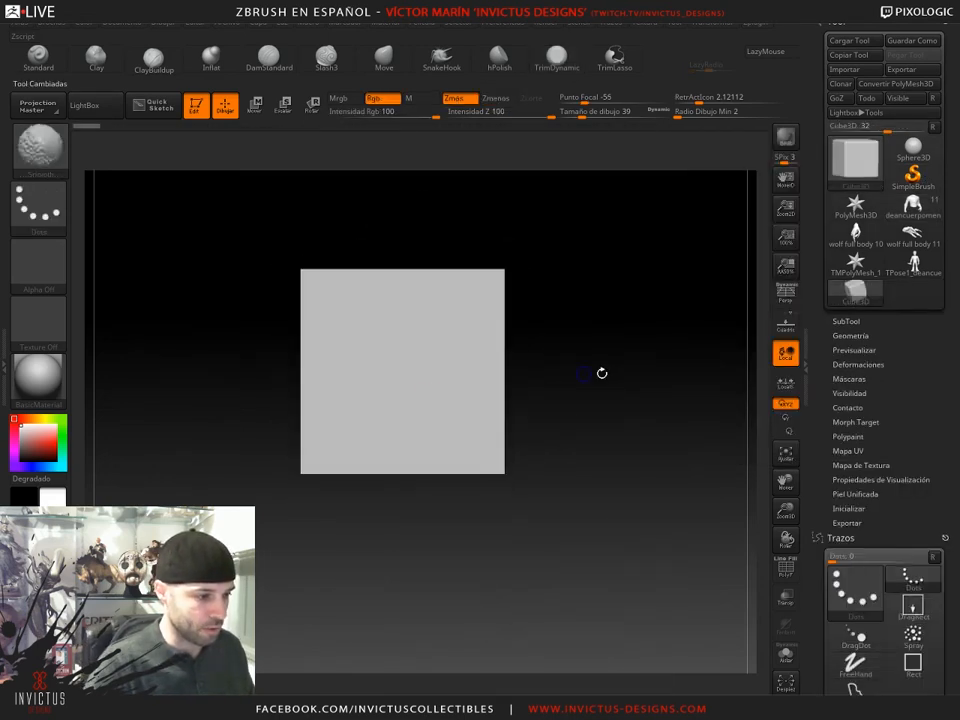
left_click_drag(600, 443, 550, 451)
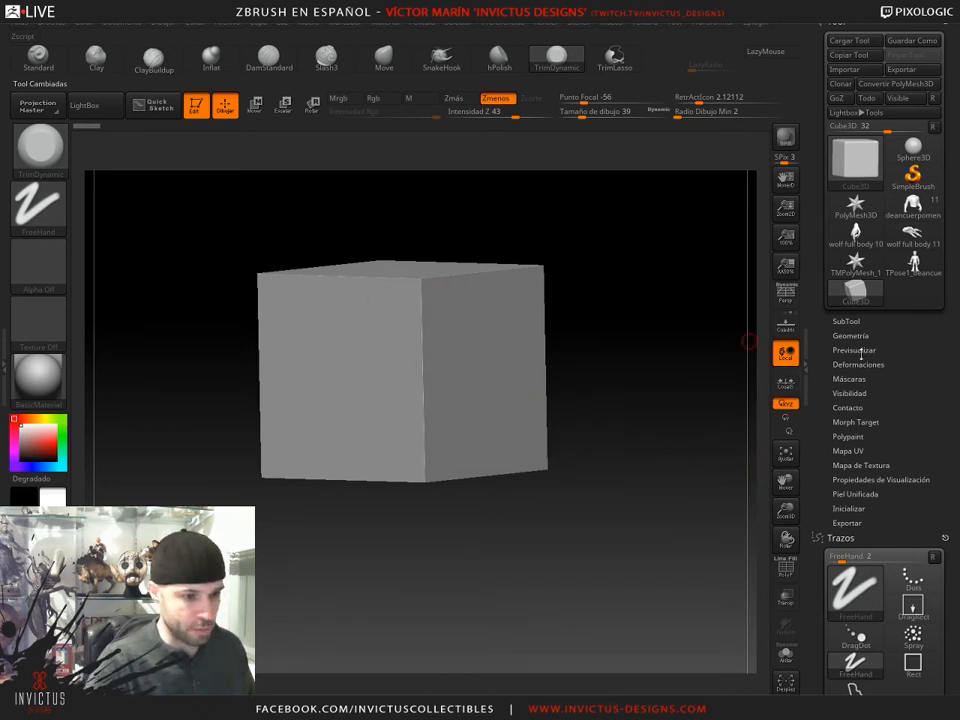
left_click(849, 336)
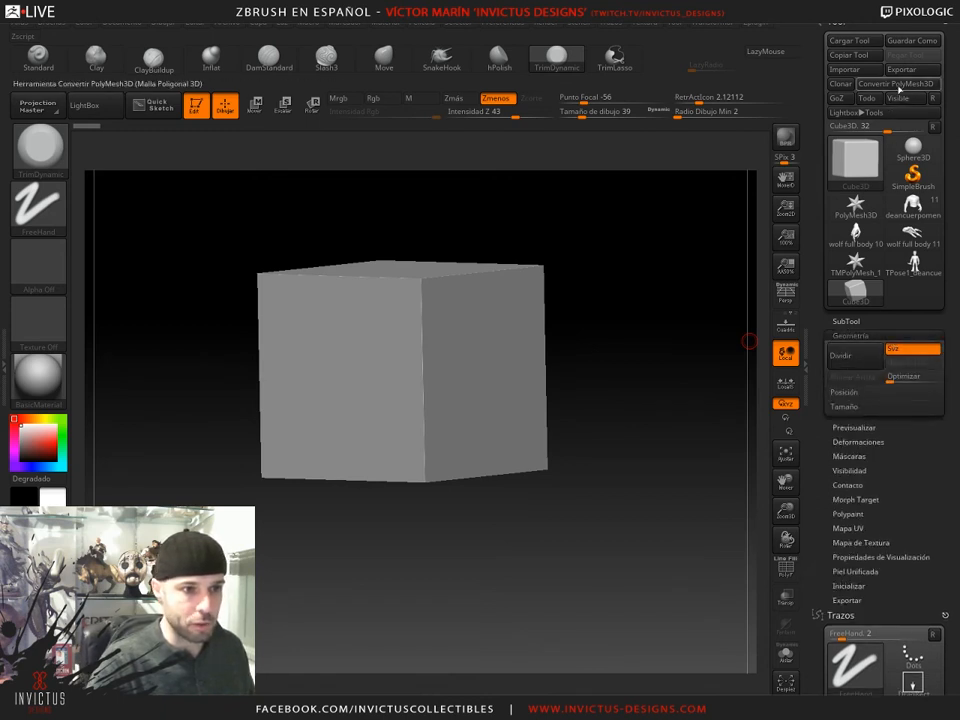
left_click(893, 86)
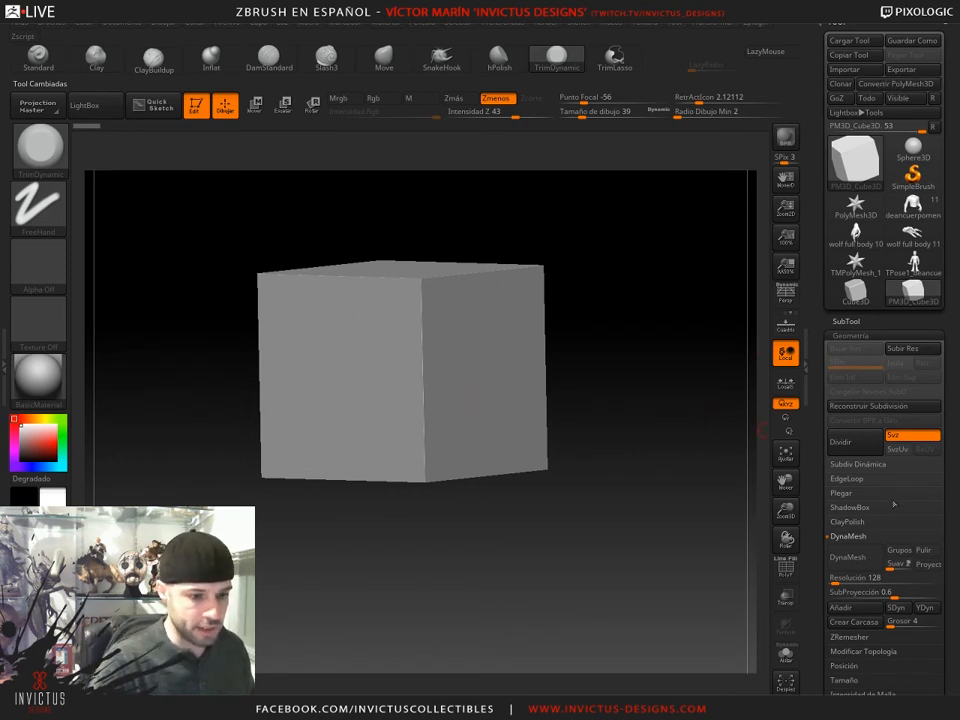
- Try DynaMesh on the cube at resolution 64, check its wireframe, and undo the remesh
left_click_drag(957, 527, 948, 471)
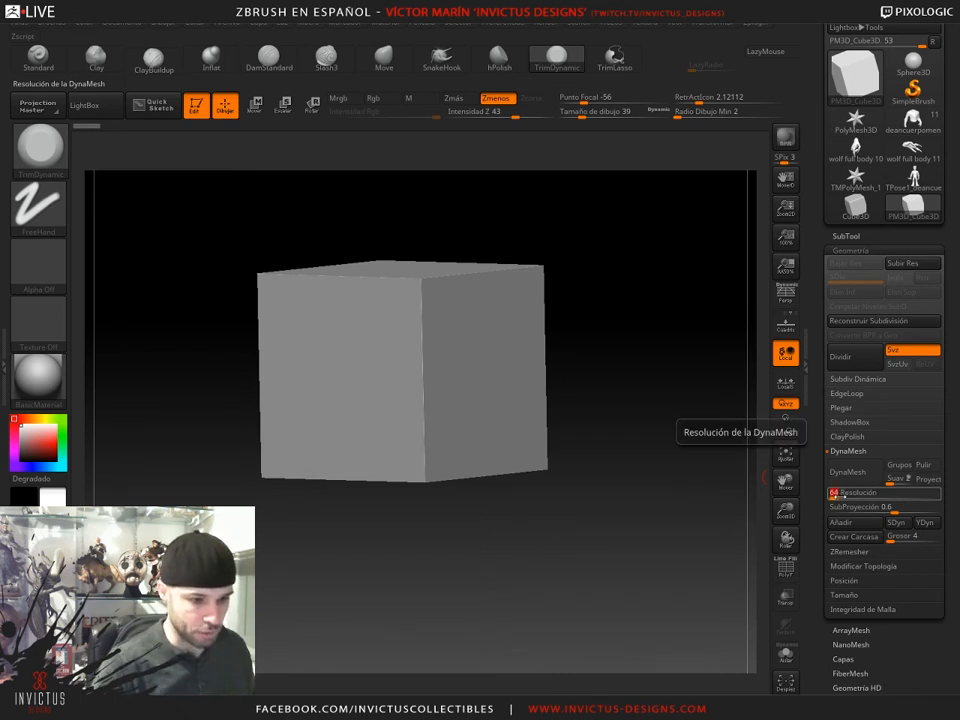
left_click(855, 473)
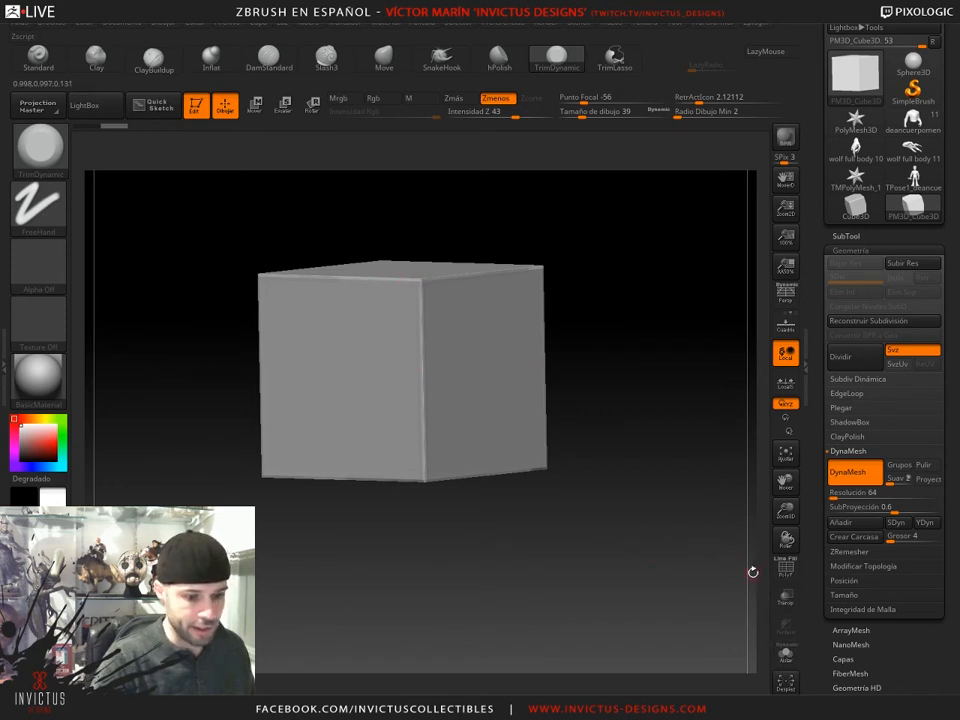
left_click(786, 568)
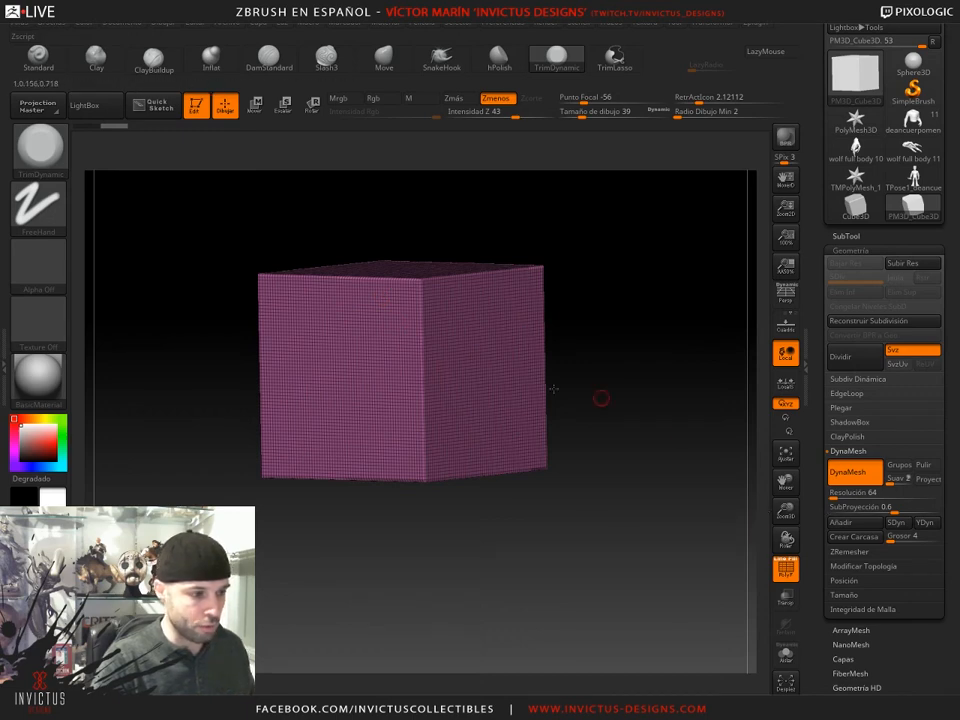
key("ctrl+z")
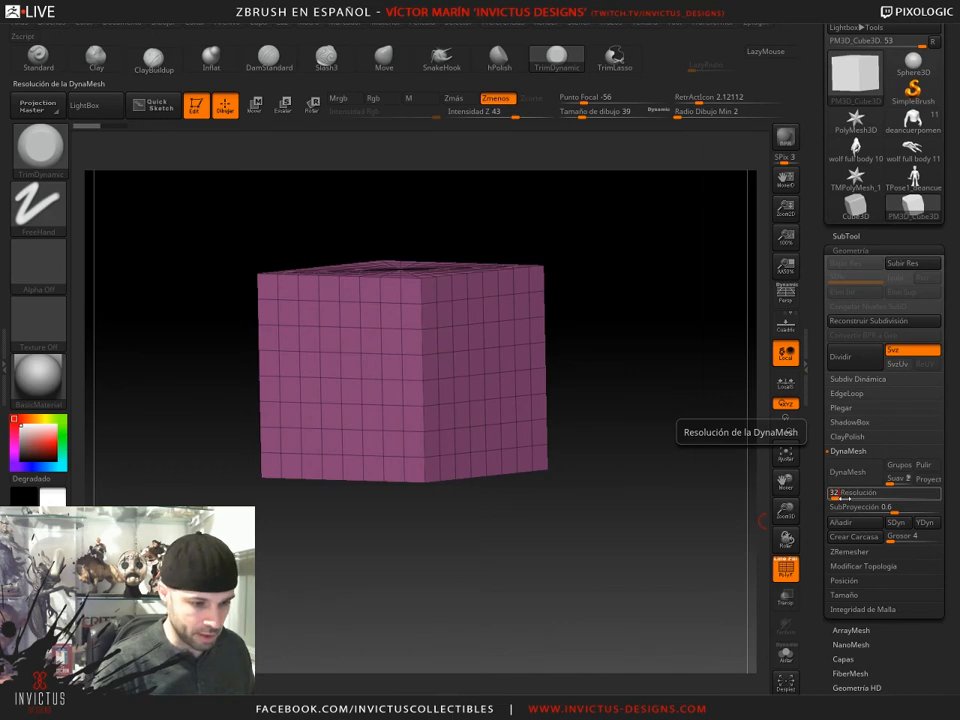
- Apply DynaMesh to the cube at resolution 32 and hide the PolyFrame wireframe
left_click(848, 473)
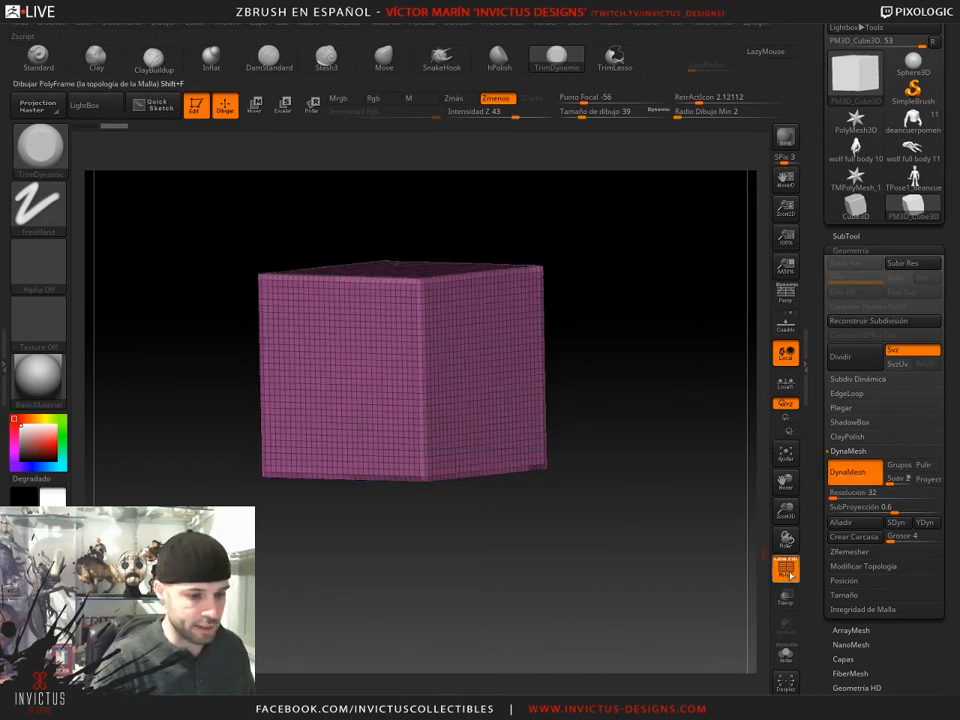
key("shift+f")
left_click_drag(584, 484, 604, 500)
- Round the cube's edges by applying the Polish (Pulir) deformation twice
left_click_drag(913, 688, 903, 563)
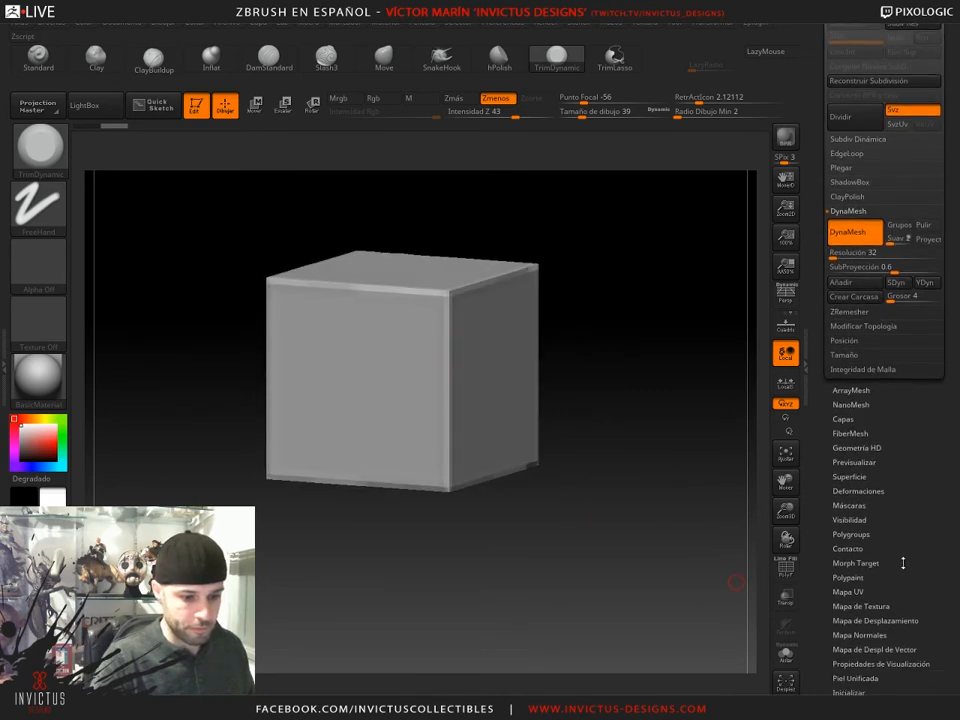
left_click(858, 490)
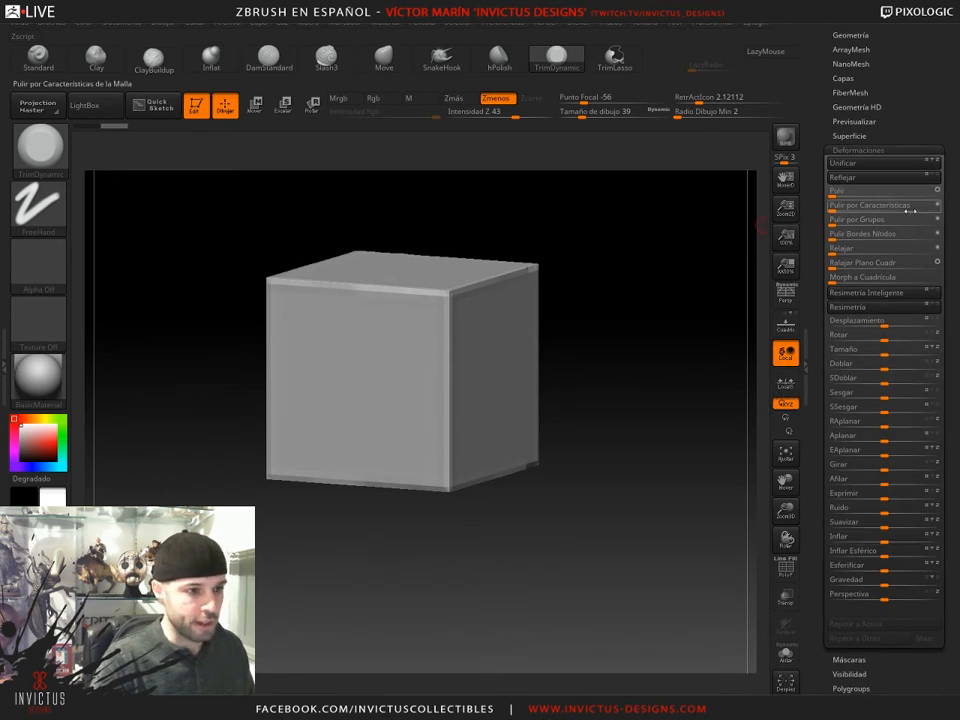
left_click_drag(864, 193, 865, 193)
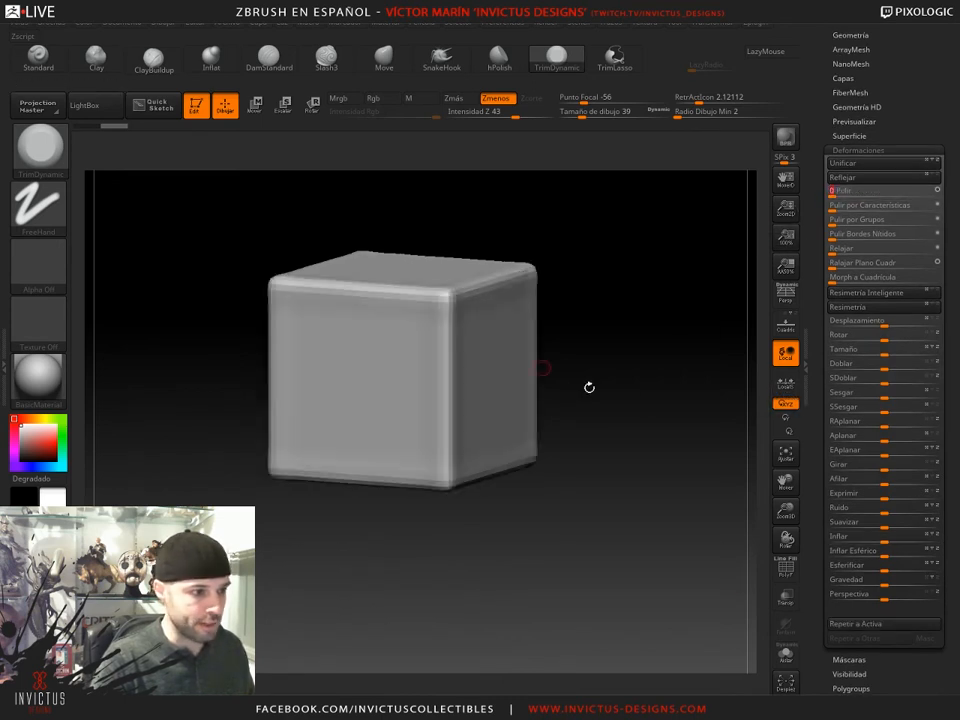
left_click_drag(839, 194, 853, 194)
left_click_drag(577, 299, 367, 269)
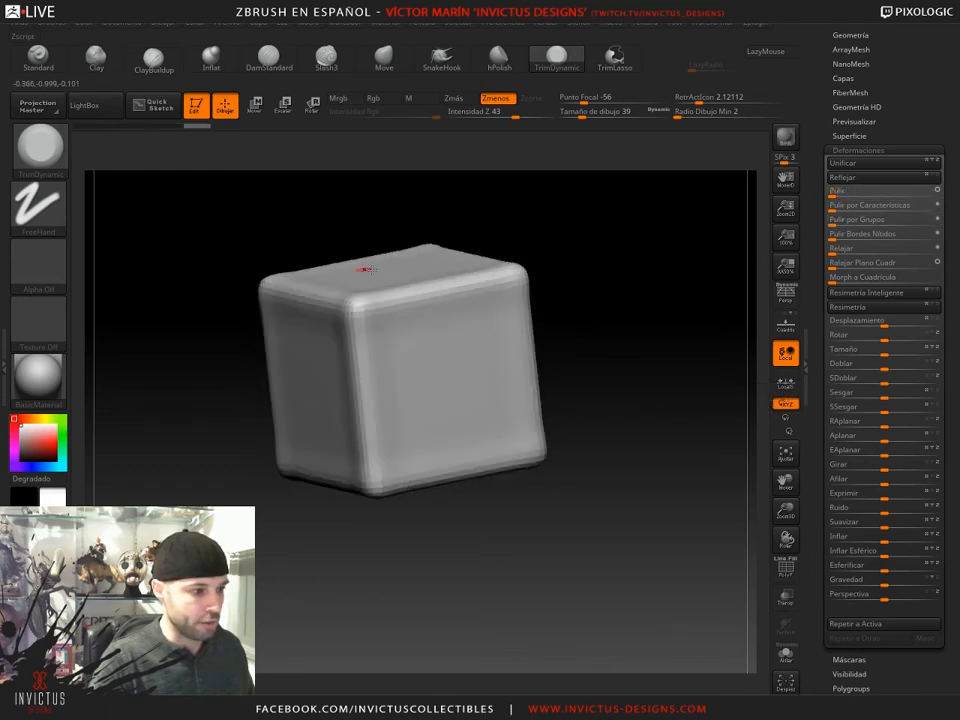
- Scale the rounded cube thinner in depth and taller in height with the gizmo to form an upright block
mouse_move(633, 352)
left_mouse_down("shift")
mouse_move(662, 351)
mouse_move(643, 364)
left_mouse_up("shift")
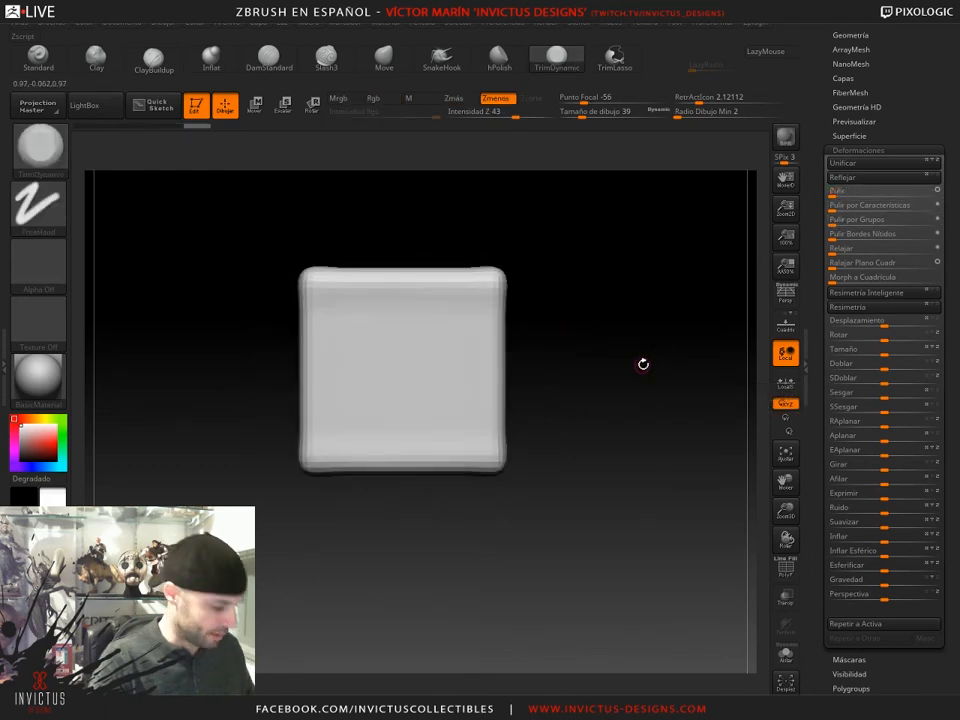
key("w")
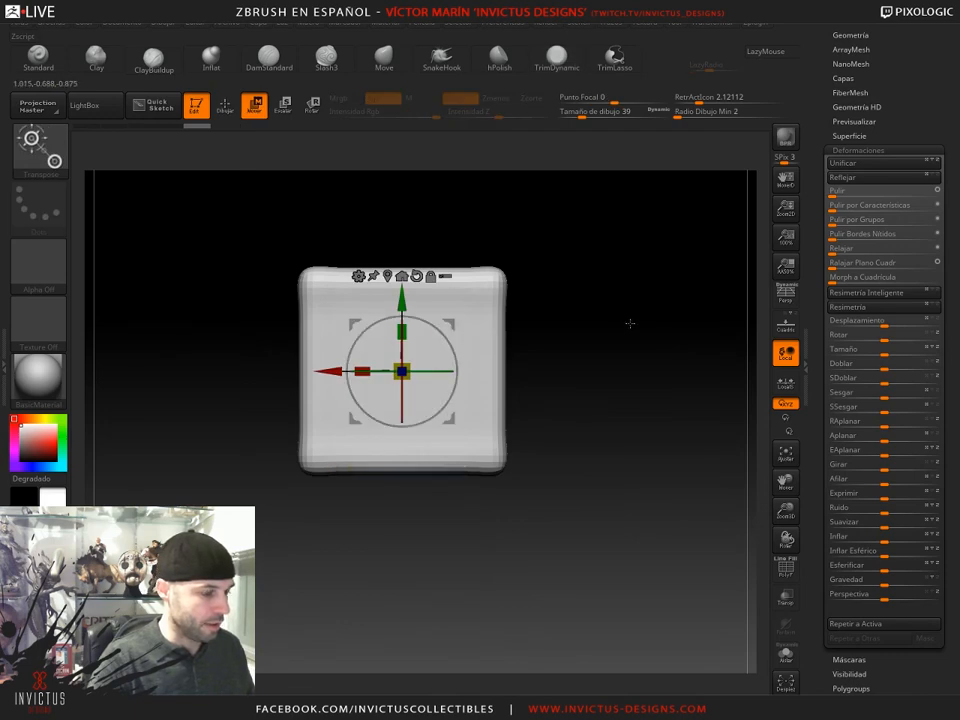
left_click_drag(630, 321, 527, 436)
left_click_drag(402, 410, 406, 341)
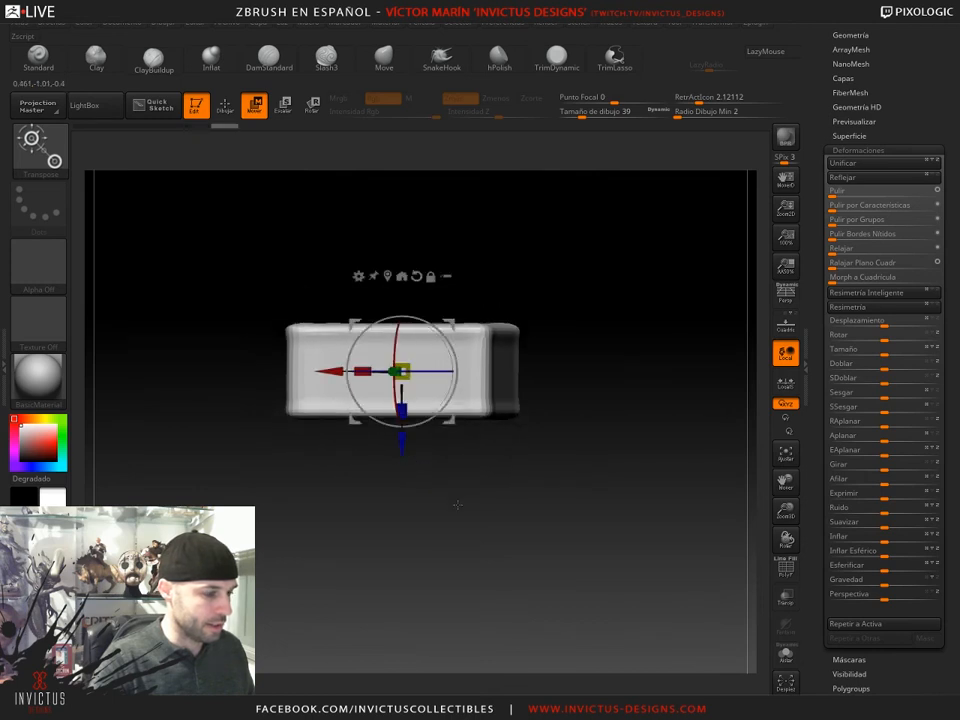
left_click_drag(456, 503, 465, 390, "shift")
left_click_drag(533, 350, 544, 398, "alt")
left_click_drag(410, 377, 412, 352)
left_click_drag(623, 240, 487, 355)
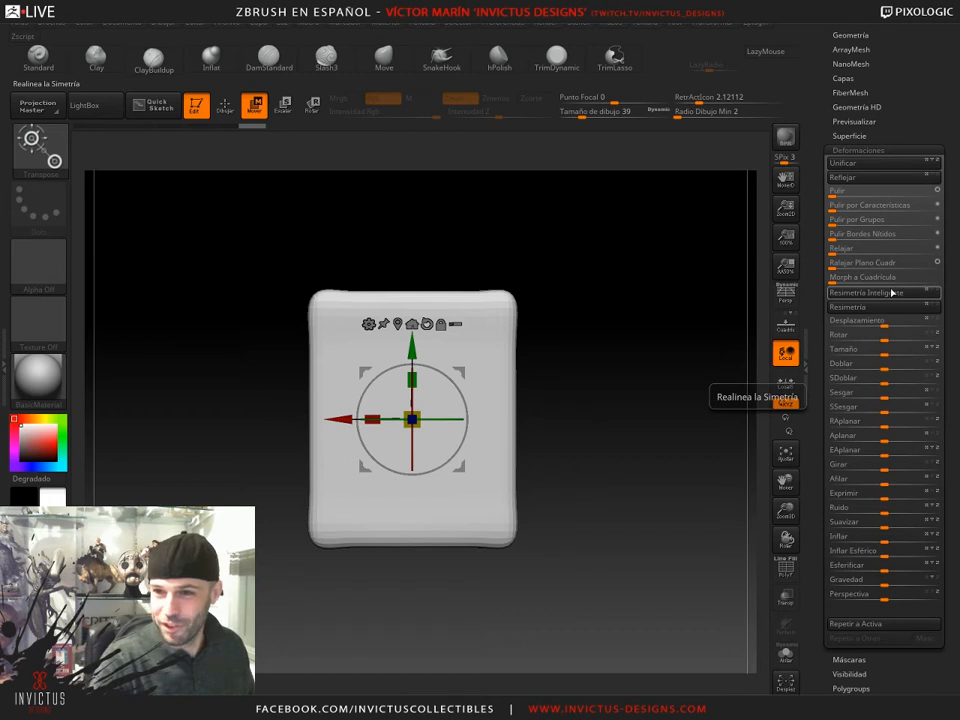
- Soften the block with the Relax (Relajar) deformation and set the draw size to 128
left_click_drag(690, 343, 396, 305)
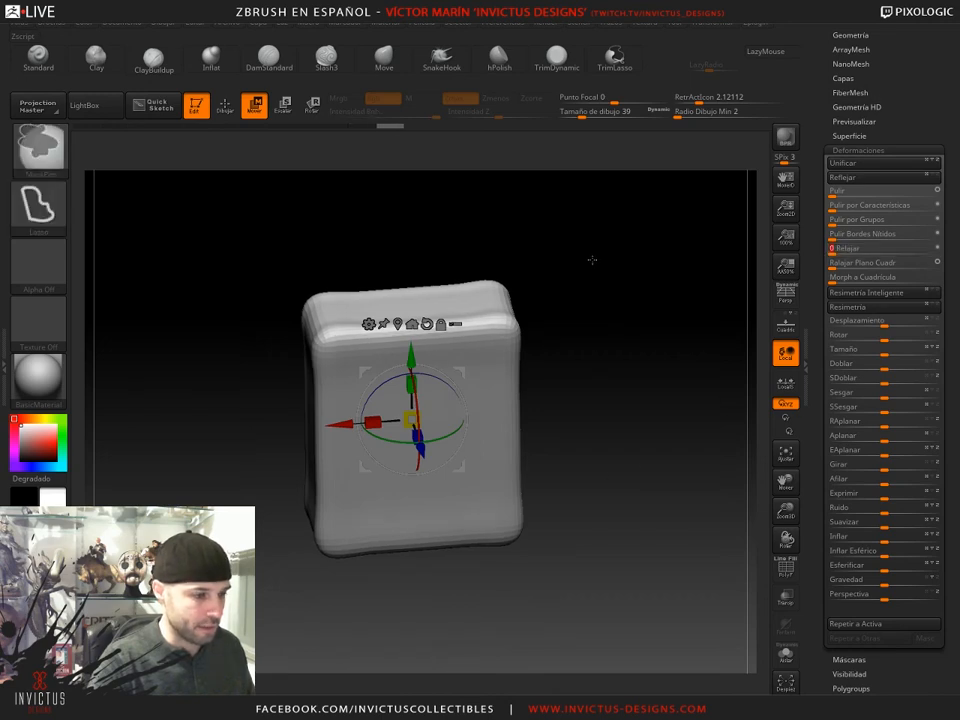
left_click_drag(617, 343, 587, 343, "shift")
left_click(599, 113)
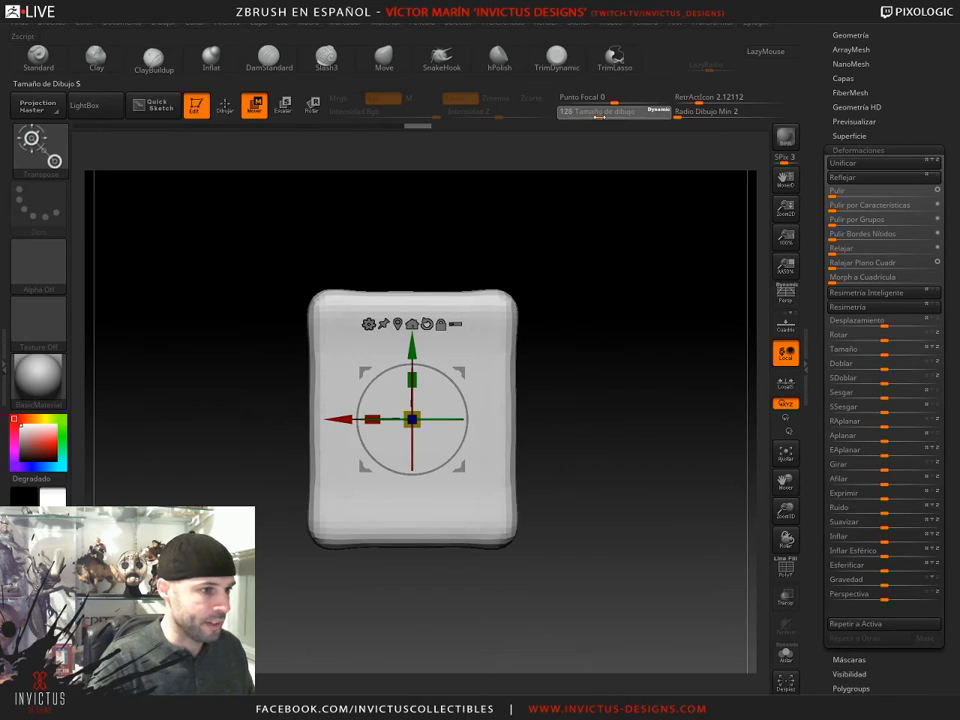
- Activate the gizmo's Deformer (Deformador) on the rounded block to get a control-point cage
left_click_drag(589, 299, 605, 303, "alt")
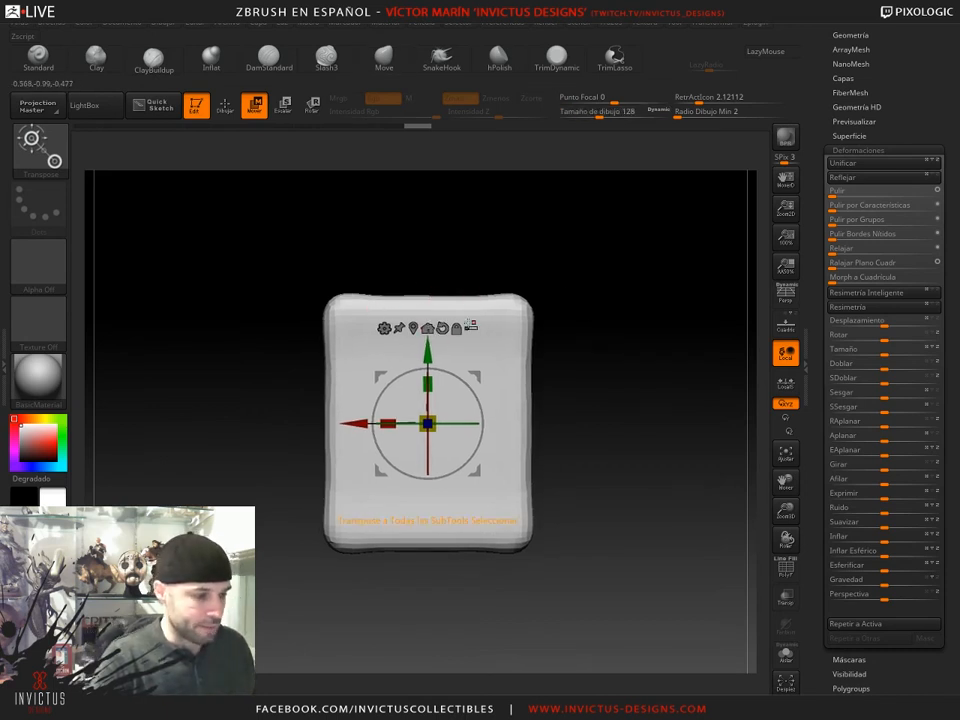
left_click_drag(436, 298, 585, 304)
left_click(405, 343)
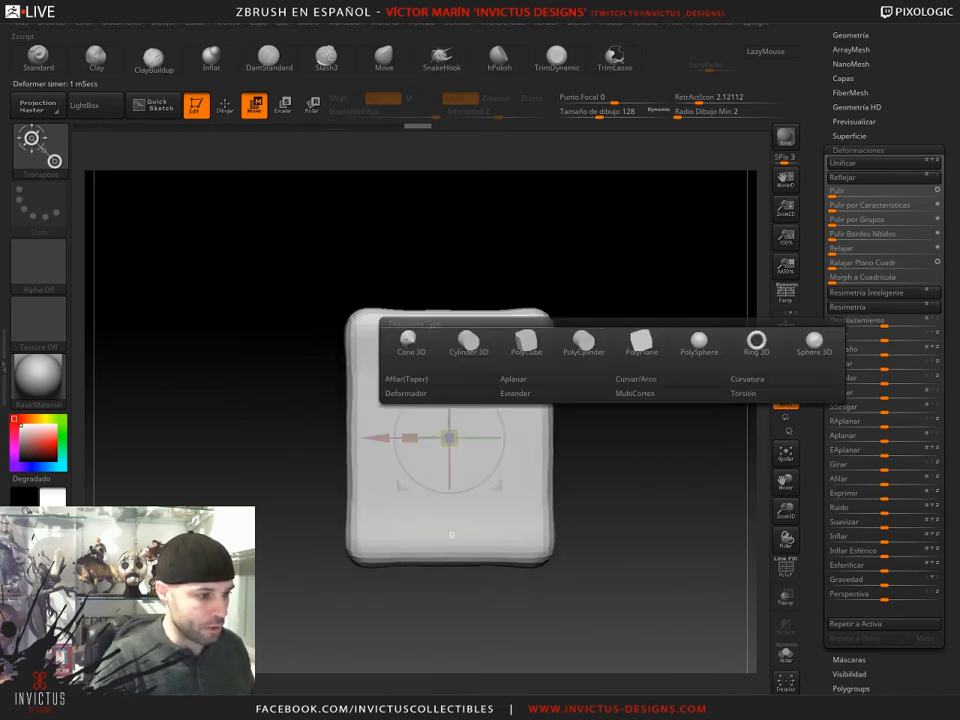
left_click(605, 395)
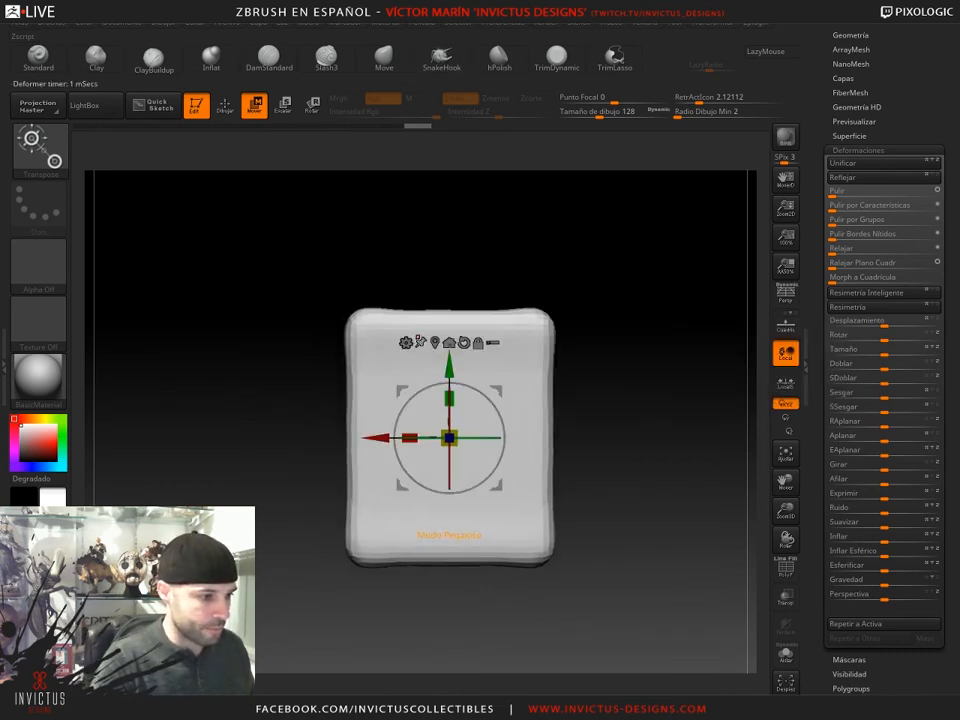
left_click(405, 343)
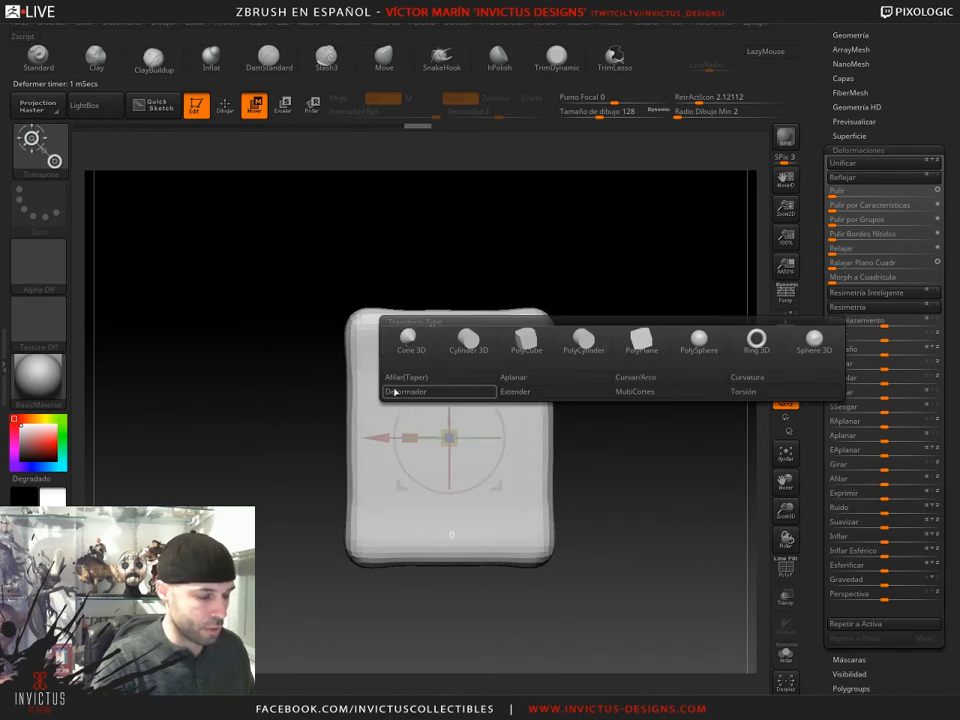
left_click(419, 393)
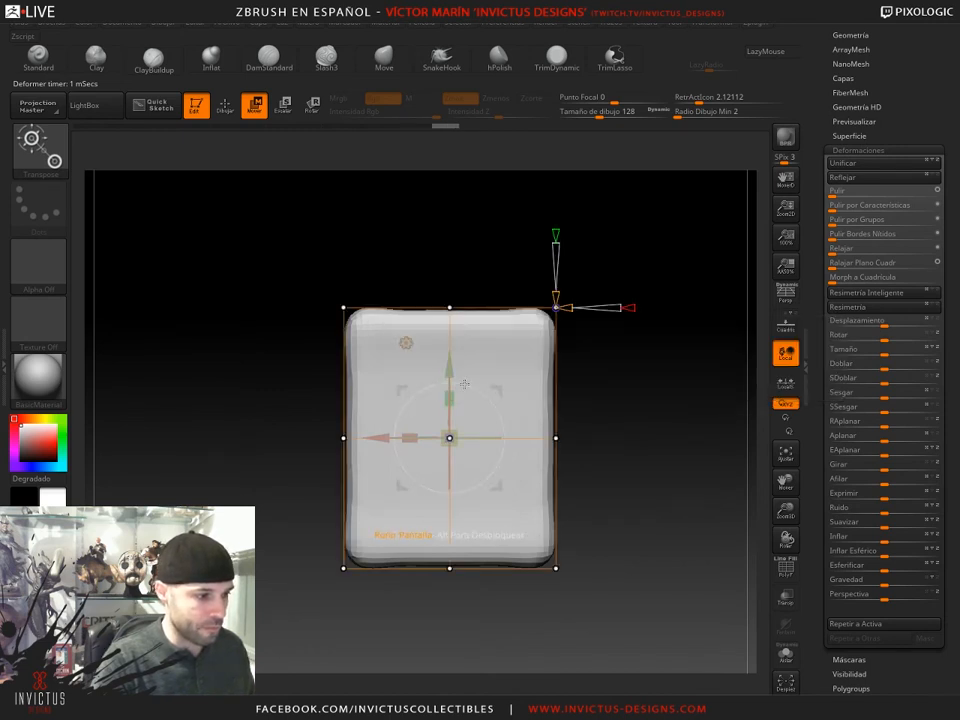
- Select the cage's control points along the middle of the upper edge and raise them to arch the block's top
mouse_move(605, 375)
left_mouse_down()
mouse_move(615, 388)
mouse_move(605, 395)
left_mouse_up()
mouse_move(488, 262)
left_mouse_down("ctrl")
mouse_move(488, 328)
mouse_move(417, 359)
mouse_move(397, 289)
left_mouse_up("ctrl")
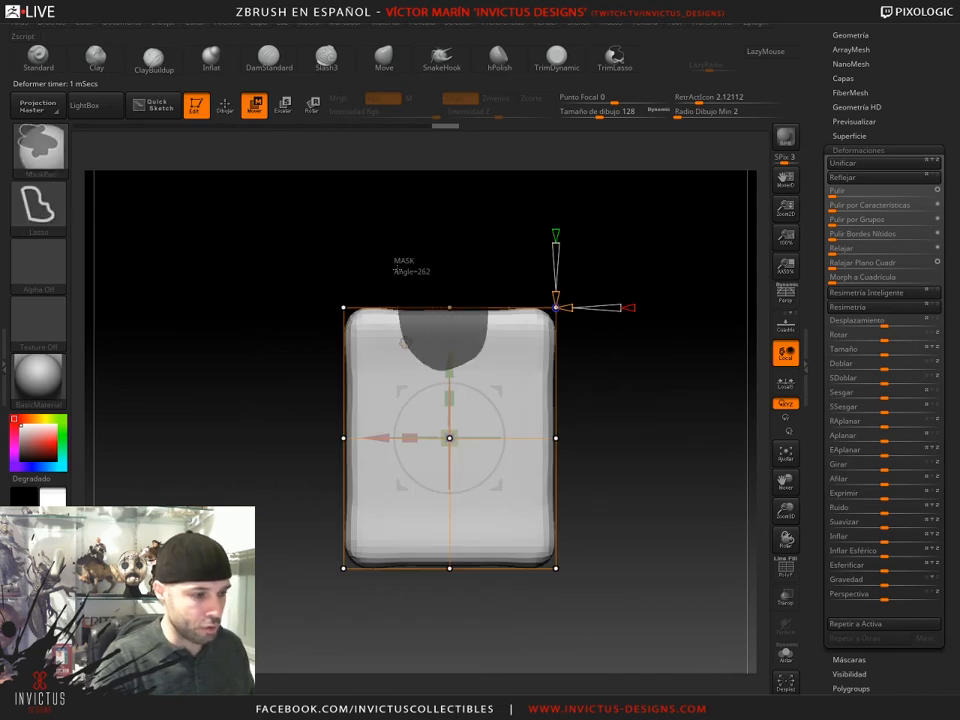
mouse_move(397, 271)
left_mouse_down("ctrl+alt")
mouse_move(460, 260)
mouse_move(503, 226)
mouse_move(503, 200)
mouse_move(507, 213)
left_mouse_up("ctrl+alt")
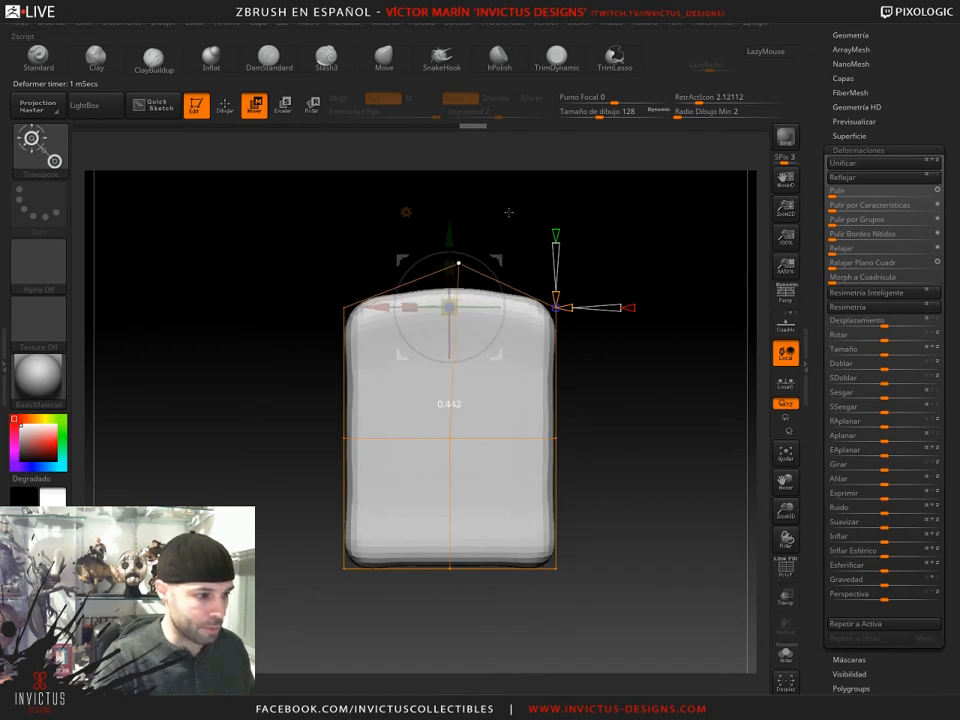
left_click_drag(478, 387, 634, 397)
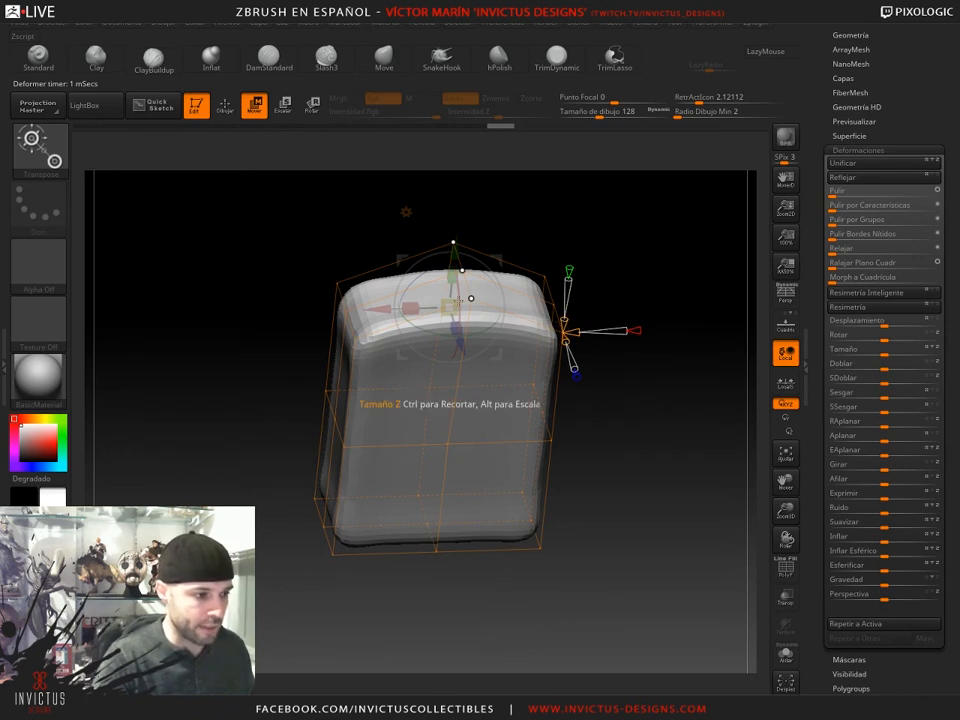
left_click_drag(592, 470, 581, 508, "shift")
left_click_drag(627, 414, 645, 458)
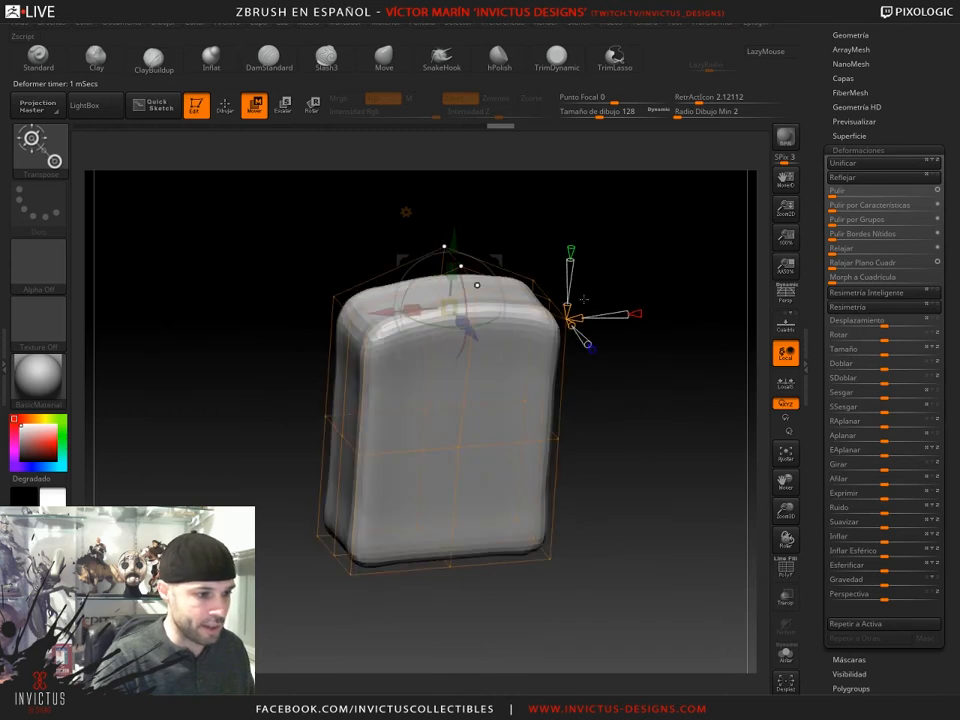
left_click_drag(643, 364, 650, 381)
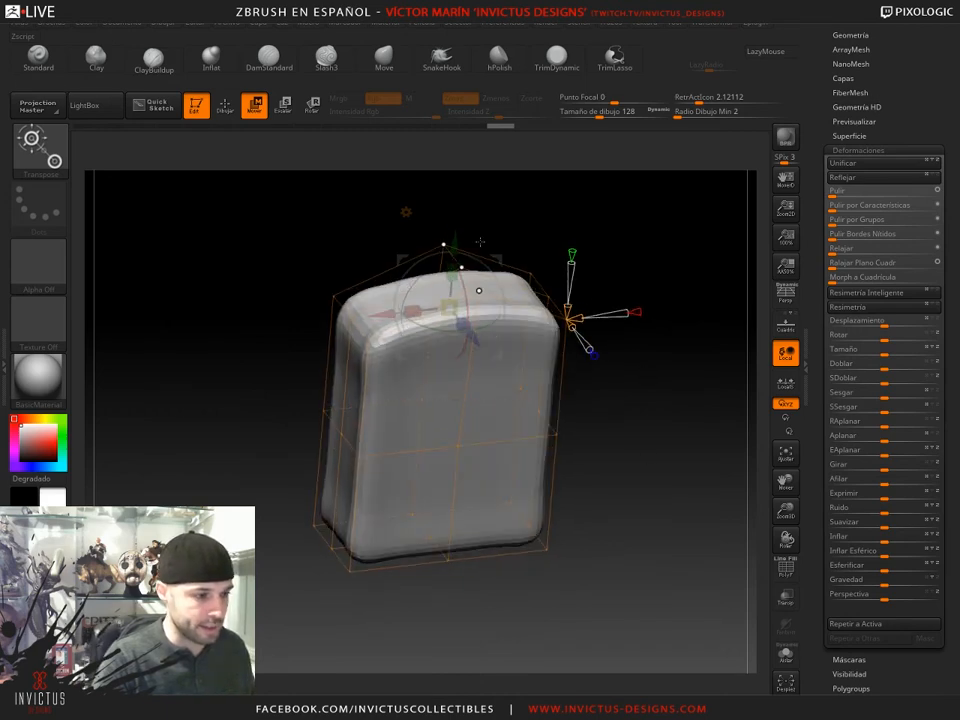
left_click_drag(697, 481, 624, 410, "shift")
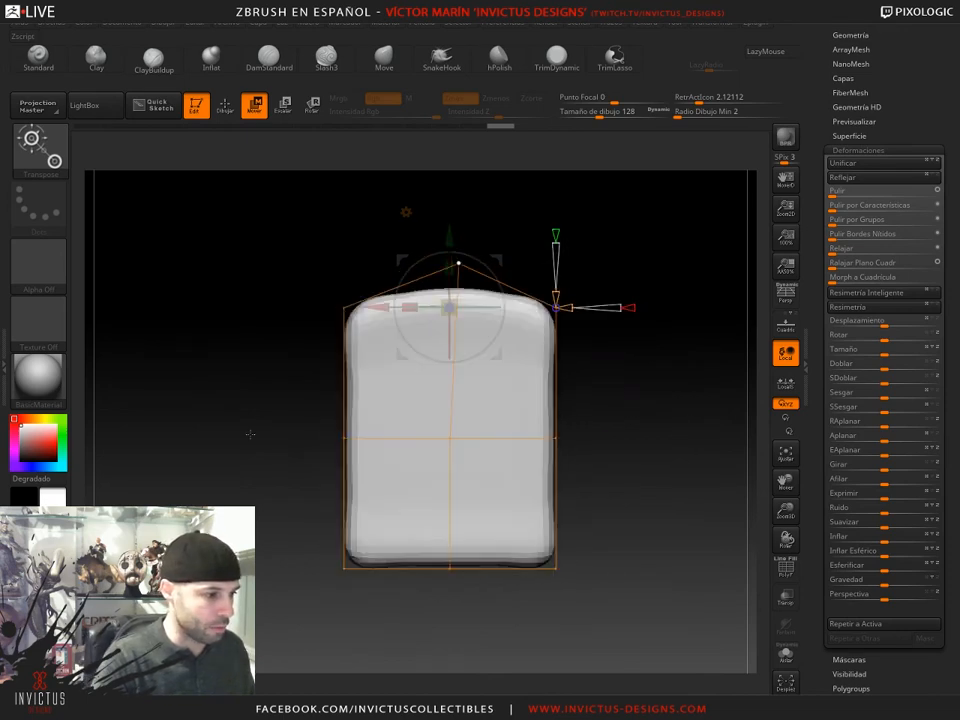
- Select the control points midway along the block's left side and pull them outward to bulge that side
key("ctrl+shift")
mouse_move(308, 404)
left_mouse_down("ctrl")
mouse_move(237, 473)
mouse_move(245, 452)
left_mouse_up("ctrl")
left_click_drag(394, 389, 286, 418)
left_click_drag(337, 268, 353, 268, "ctrl")
mouse_move(499, 403)
left_mouse_down()
mouse_move(508, 425)
mouse_move(511, 403)
mouse_move(497, 377)
mouse_move(502, 408)
mouse_move(503, 393)
left_mouse_up()
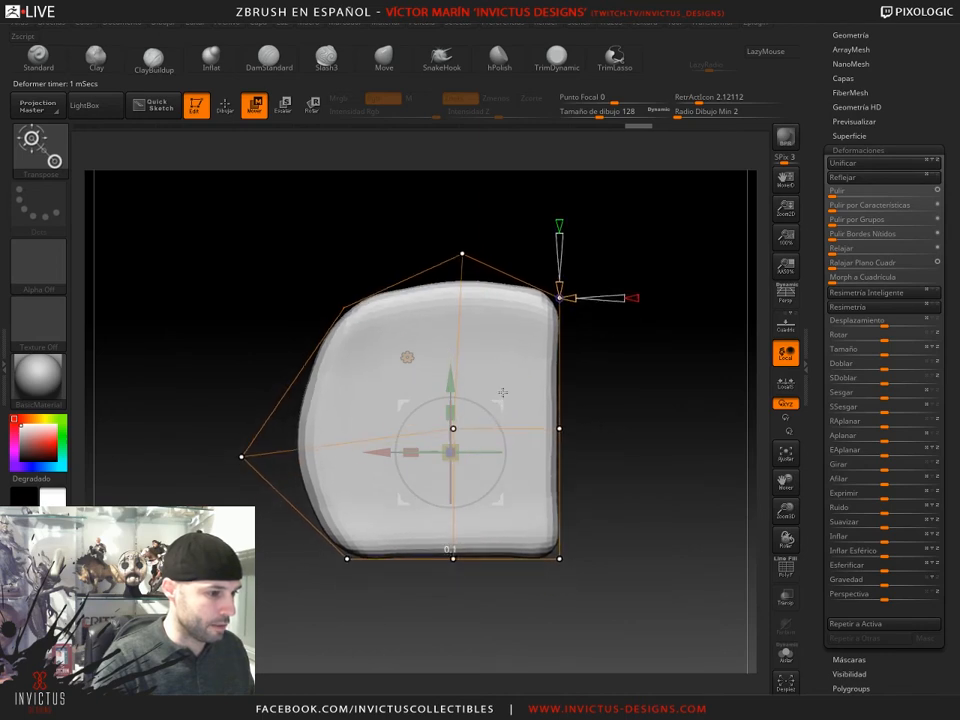
key("q")
key("w")
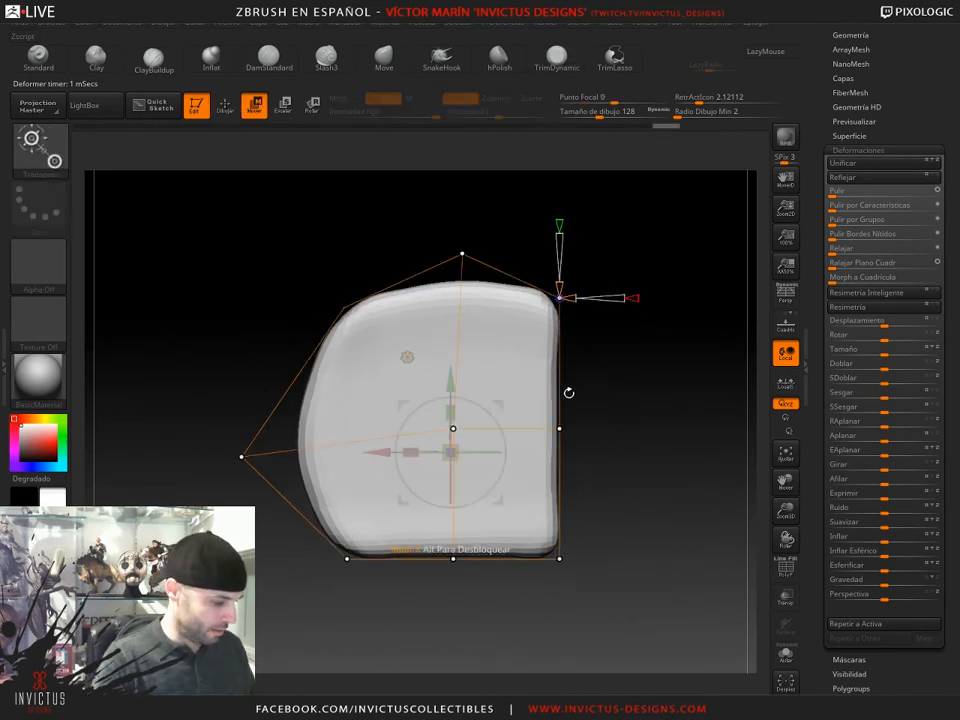
- Select the cage's middle-depth ring of control points, scale it up to round the block's sides, and leave the deformer
left_click(608, 420, "ctrl")
left_click_drag(638, 403, 645, 468, "ctrl+alt")
mouse_move(606, 381)
left_mouse_down()
mouse_move(710, 392)
mouse_move(655, 400)
mouse_move(647, 413)
mouse_move(661, 450)
mouse_move(644, 418)
mouse_move(645, 440)
mouse_move(675, 484)
left_mouse_up()
key("ctrl")
mouse_move(444, 417)
left_mouse_down("ctrl")
mouse_move(225, 420)
mouse_move(315, 468)
mouse_move(650, 466)
mouse_move(666, 351)
mouse_move(654, 345)
mouse_move(647, 360)
left_mouse_up("ctrl")
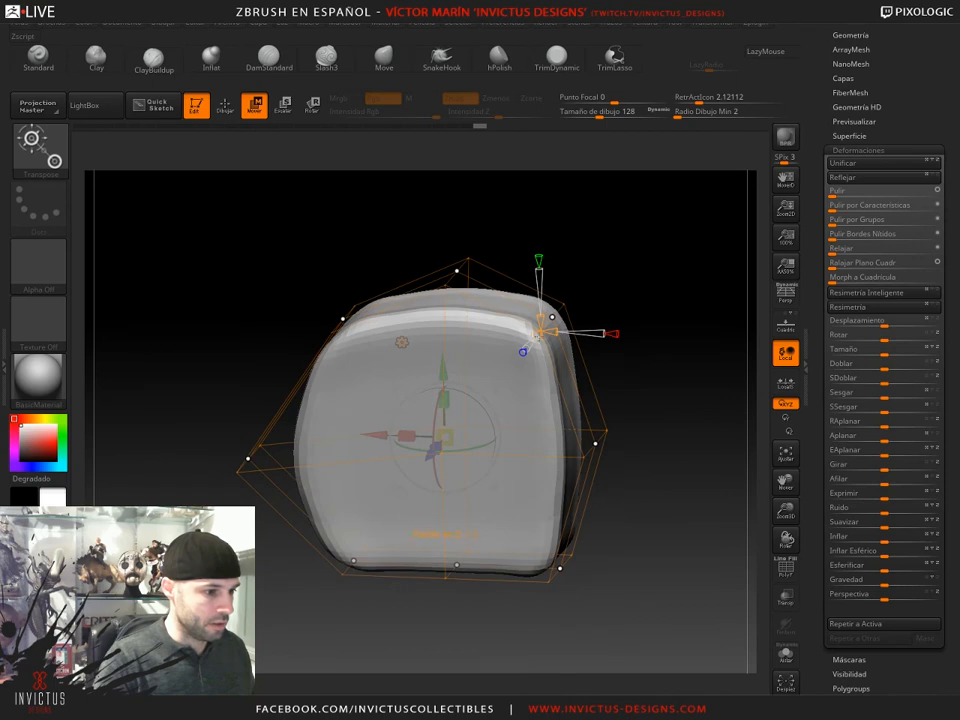
left_click_drag(449, 436, 502, 389)
key("q")
- Examine the deformed block's profile and front face from several angles
left_click_drag(214, 279, 351, 331)
left_click_drag(650, 412, 590, 394)
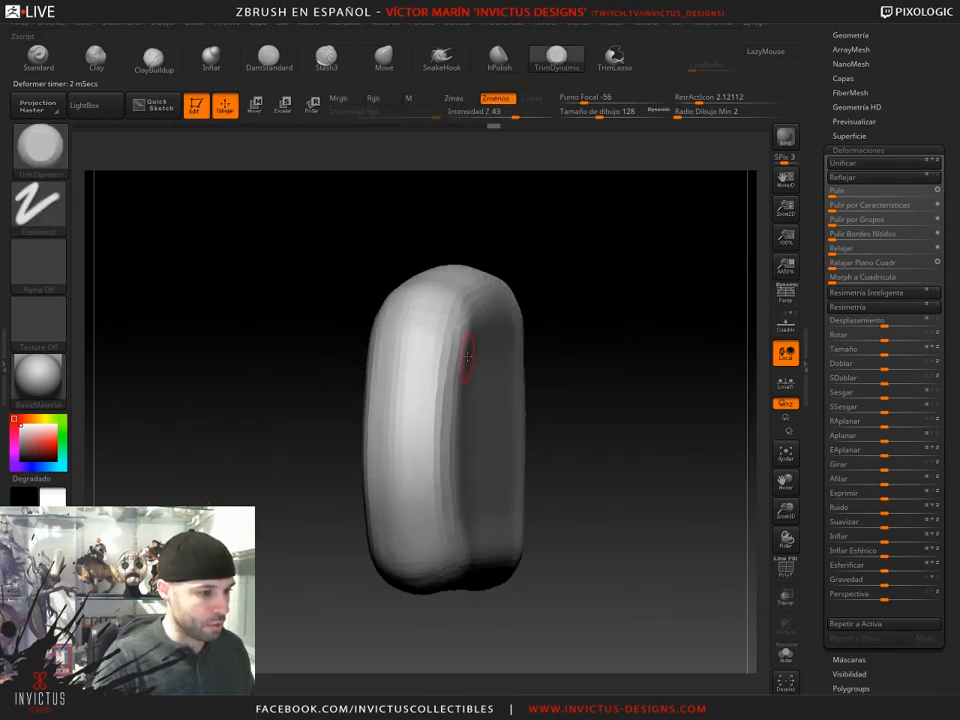
left_click_drag(614, 441, 530, 443)
left_click_drag(646, 499, 646, 470)
left_click_drag(662, 470, 634, 469)
mouse_move(606, 342)
left_mouse_down("ctrl+shift")
mouse_move(606, 538)
mouse_move(608, 419)
left_mouse_up("ctrl+shift")
left_click_drag(606, 474, 664, 490)
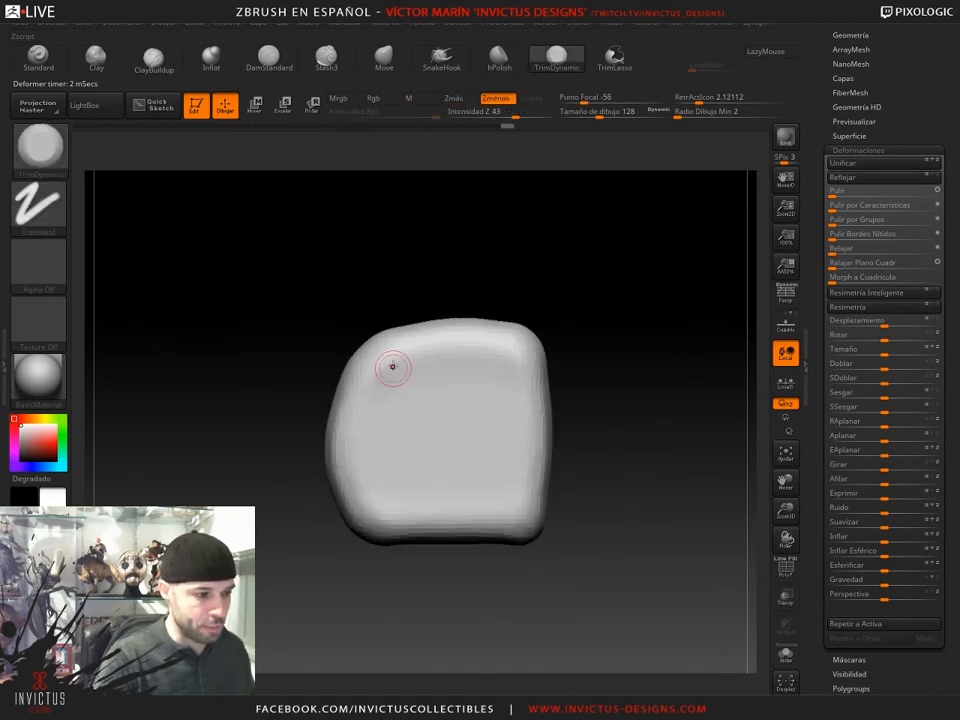
left_click_drag(593, 375, 593, 435, "alt")
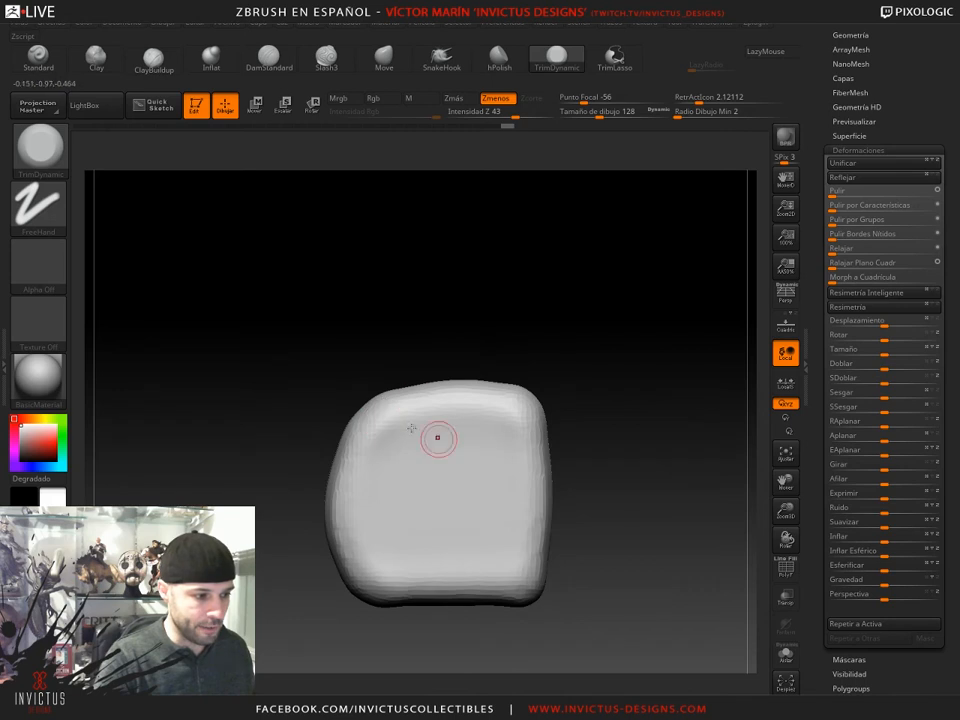
left_click_drag(606, 482, 566, 478)
left_click_drag(612, 452, 647, 463, "shift")
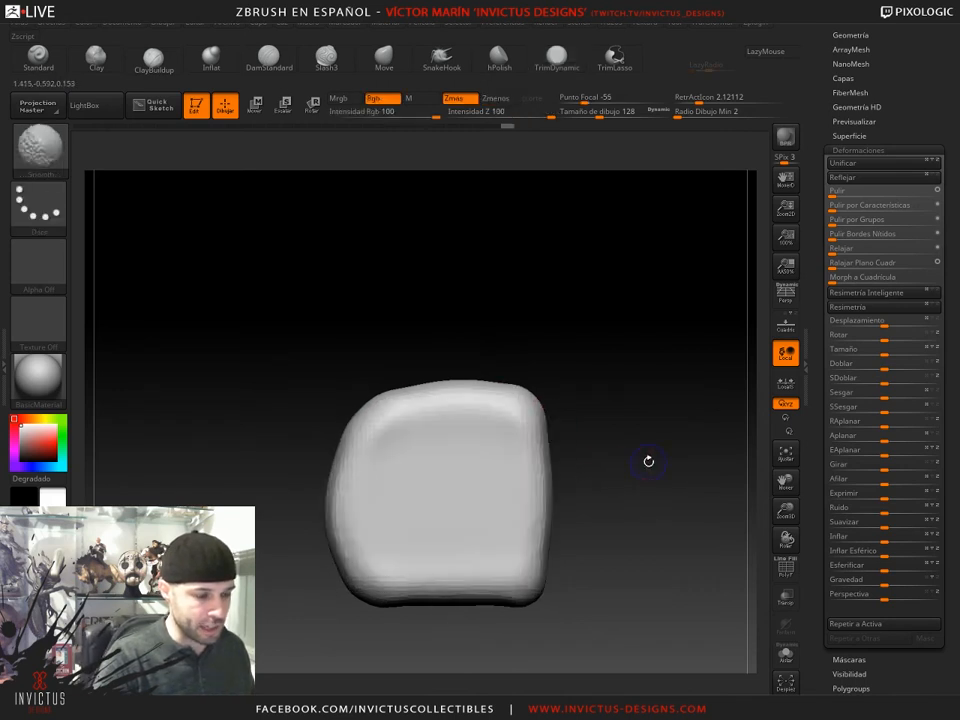
left_click_drag(617, 422, 626, 443, "alt")
left_click_drag(620, 524, 634, 457, "alt")
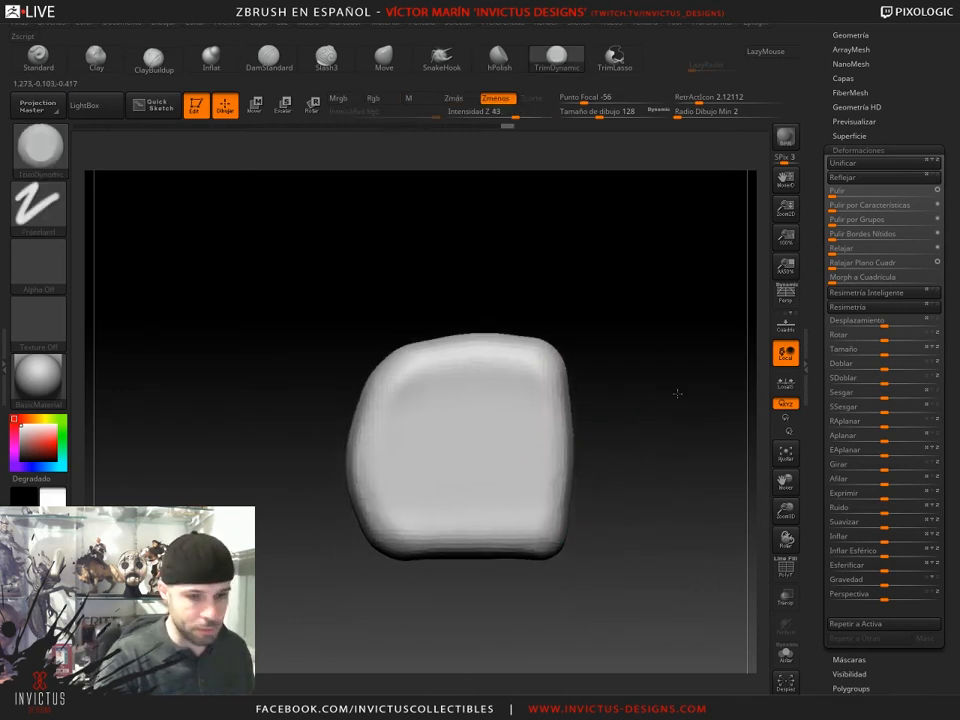
left_click_drag(677, 394, 677, 455, "alt")
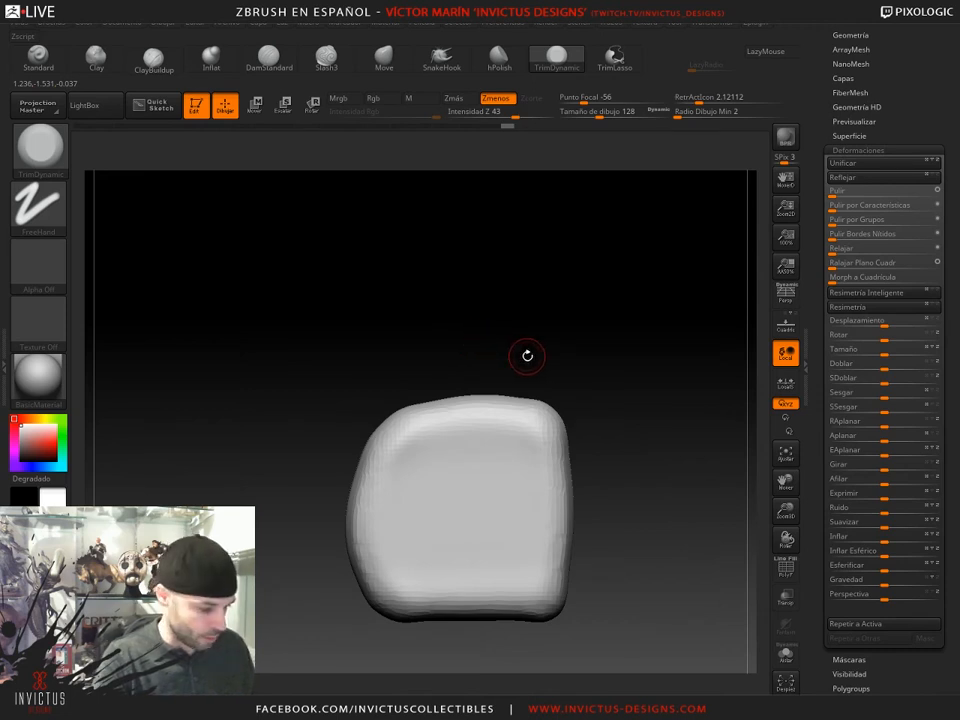
left_click(256, 105)
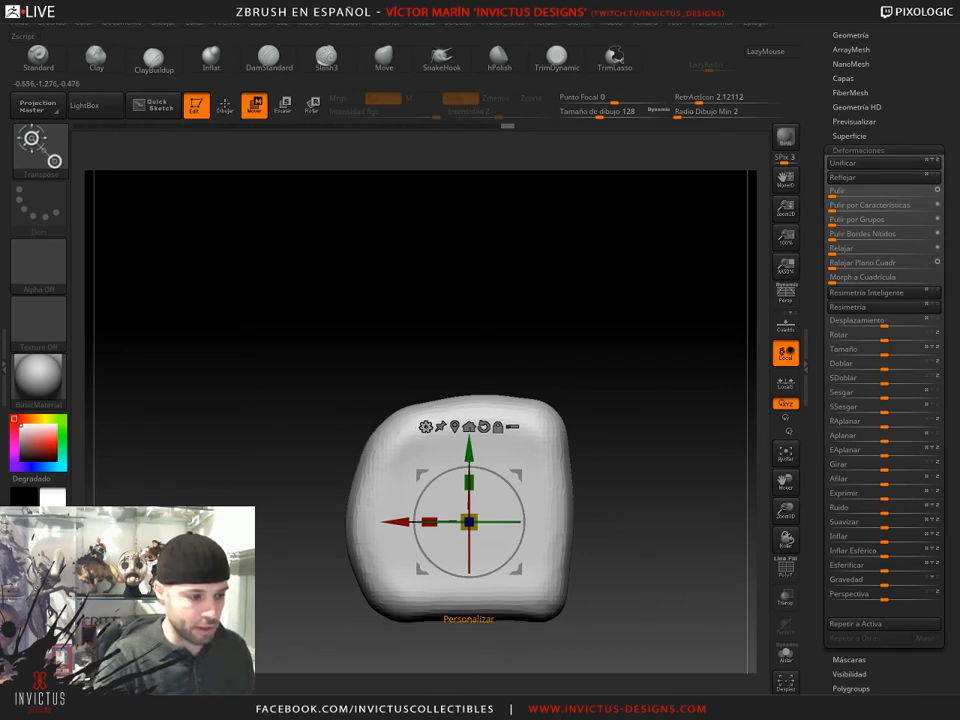
left_click(425, 426)
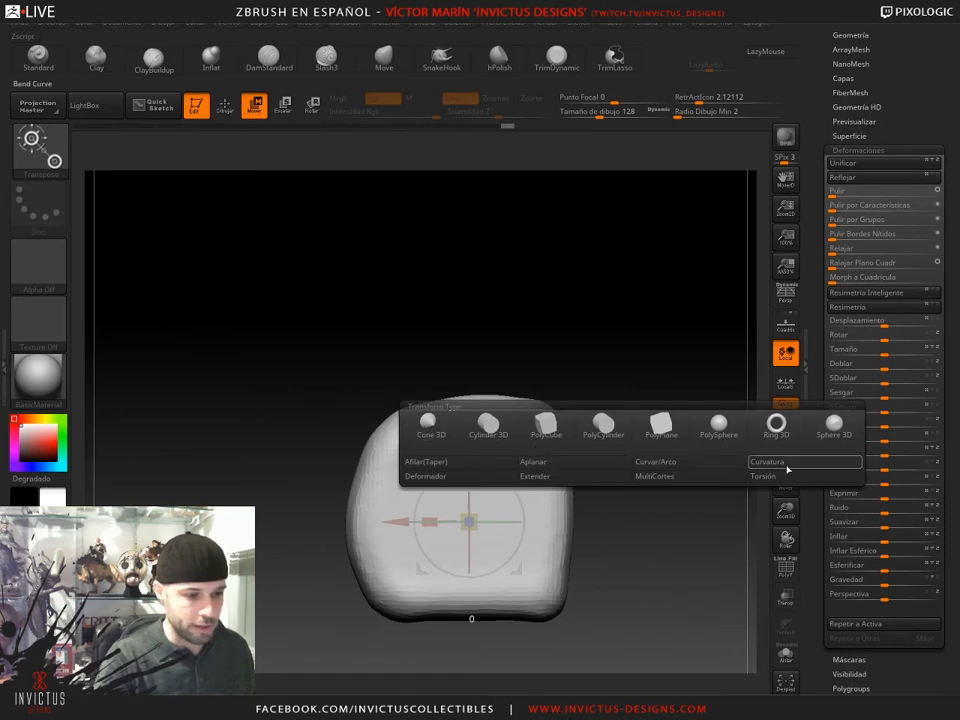
left_click(425, 426)
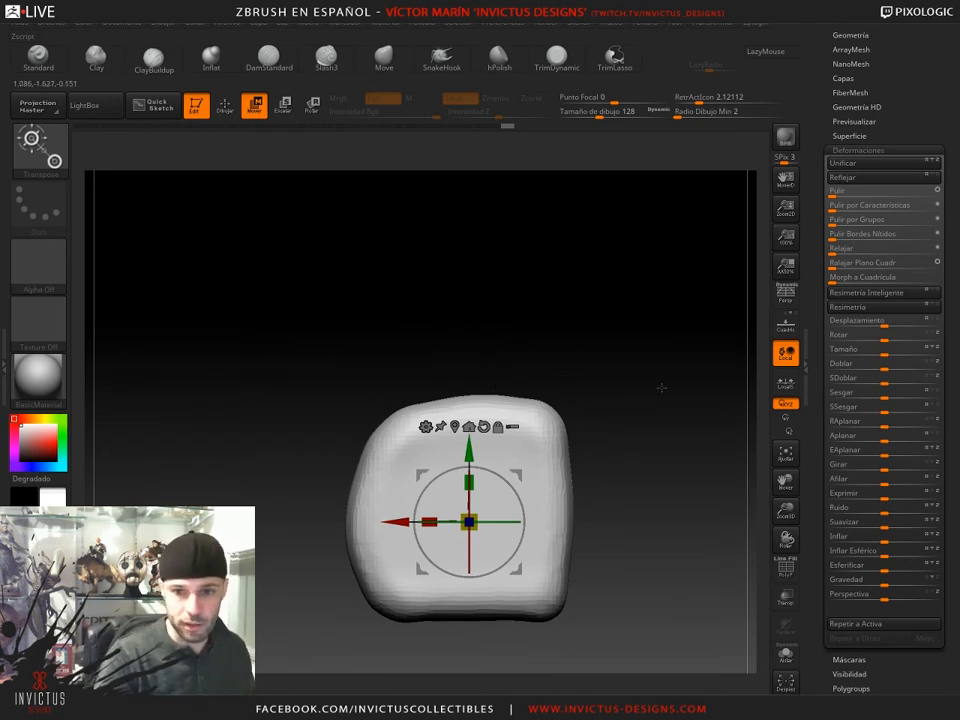
left_click_drag(598, 368, 598, 398)
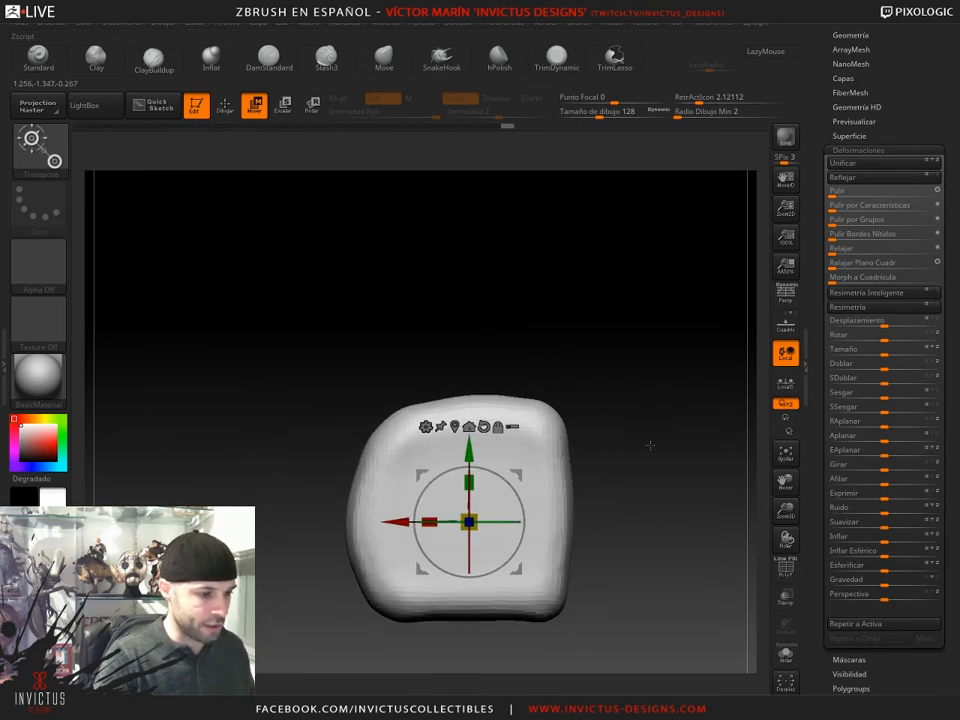
left_click_drag(640, 445, 563, 429, "alt")
- Append a Cube3D as a new subtool alongside the hand block
left_click_drag(916, 140, 891, 246)
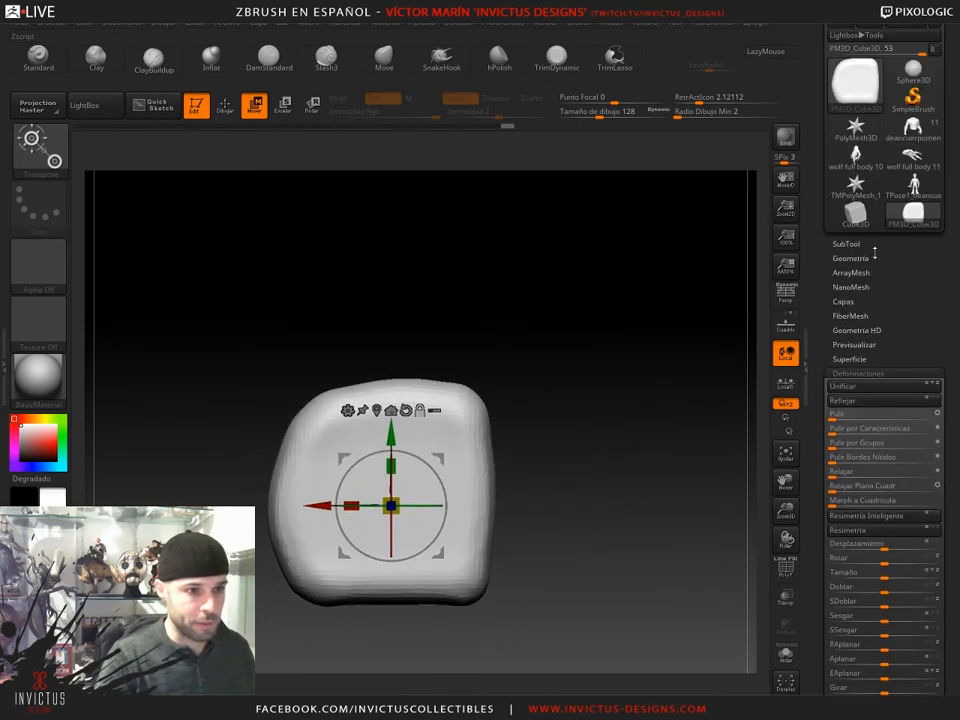
left_click(846, 243)
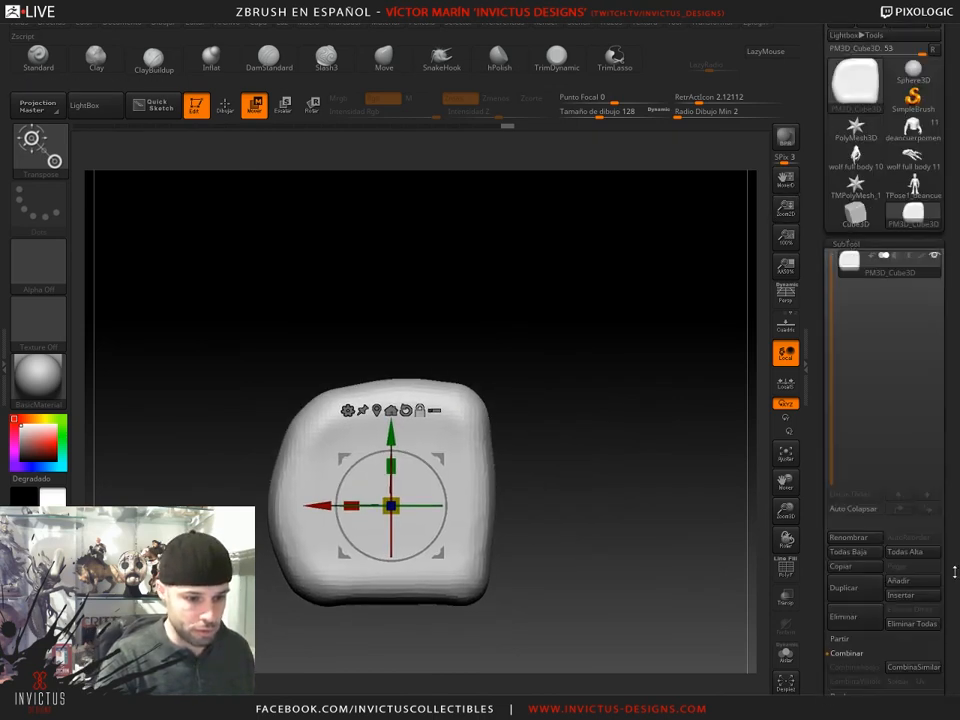
left_click_drag(955, 572, 945, 510)
left_click(903, 477)
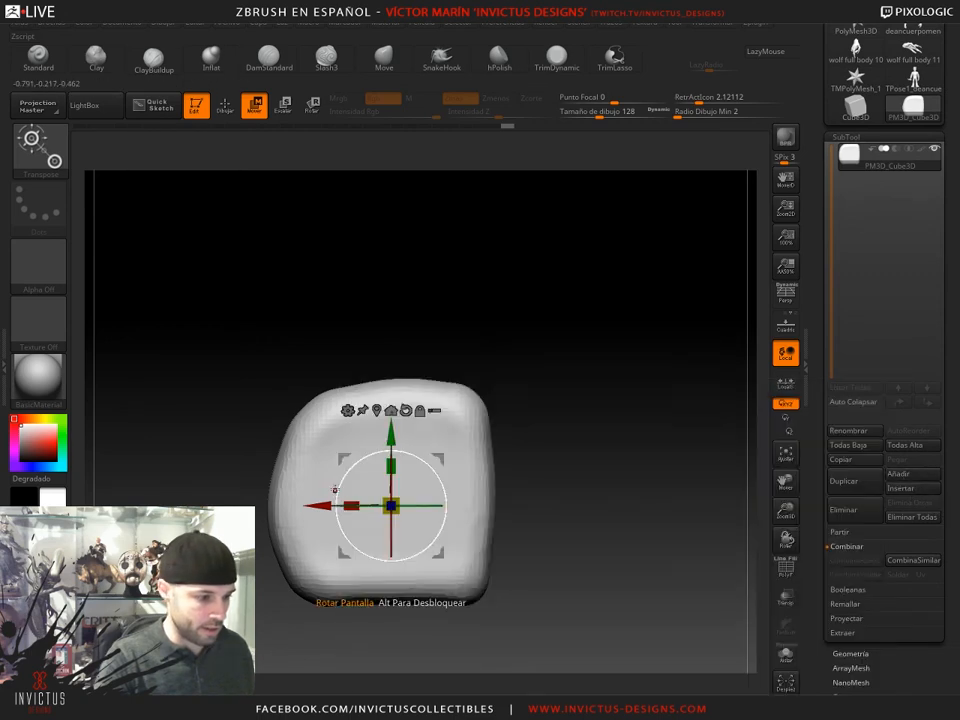
left_click(912, 481)
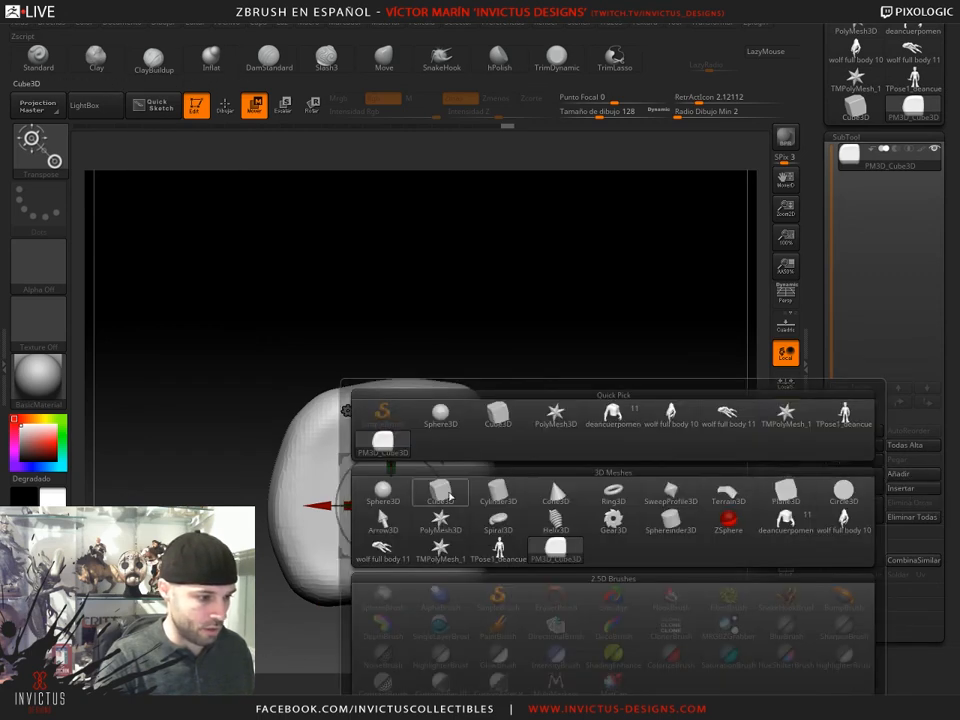
left_click(441, 491)
- Delete the appended cube subtool
left_click_drag(598, 534, 571, 492)
left_click(321, 471, "alt")
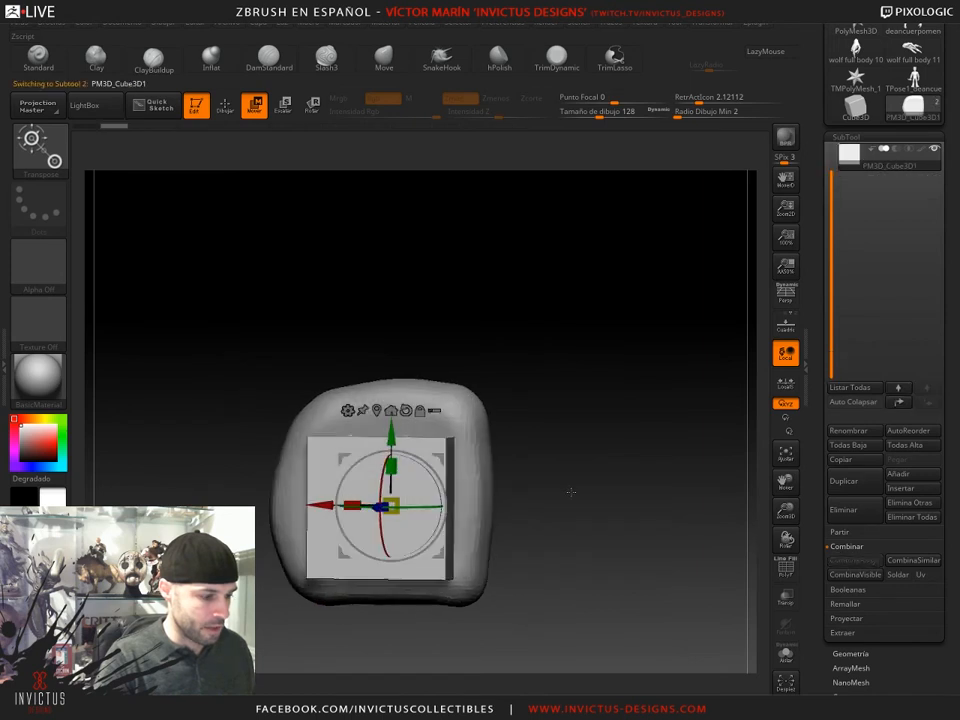
left_click(844, 514)
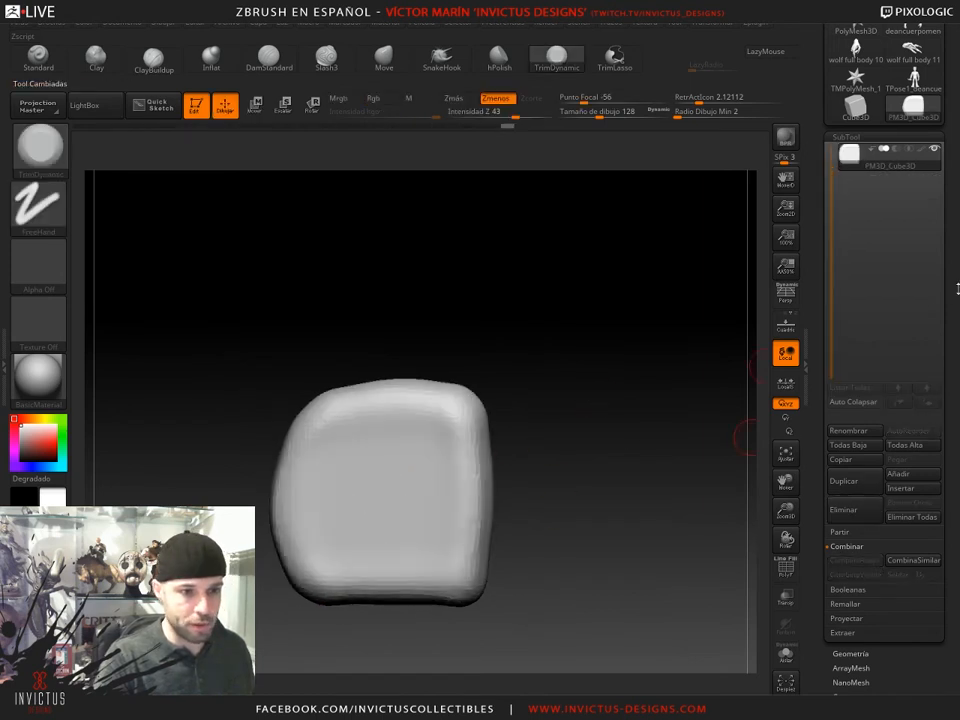
- Switch the active tool to the Cube3D primitive and convert it to a PolyMesh3D
left_click_drag(957, 289, 957, 350)
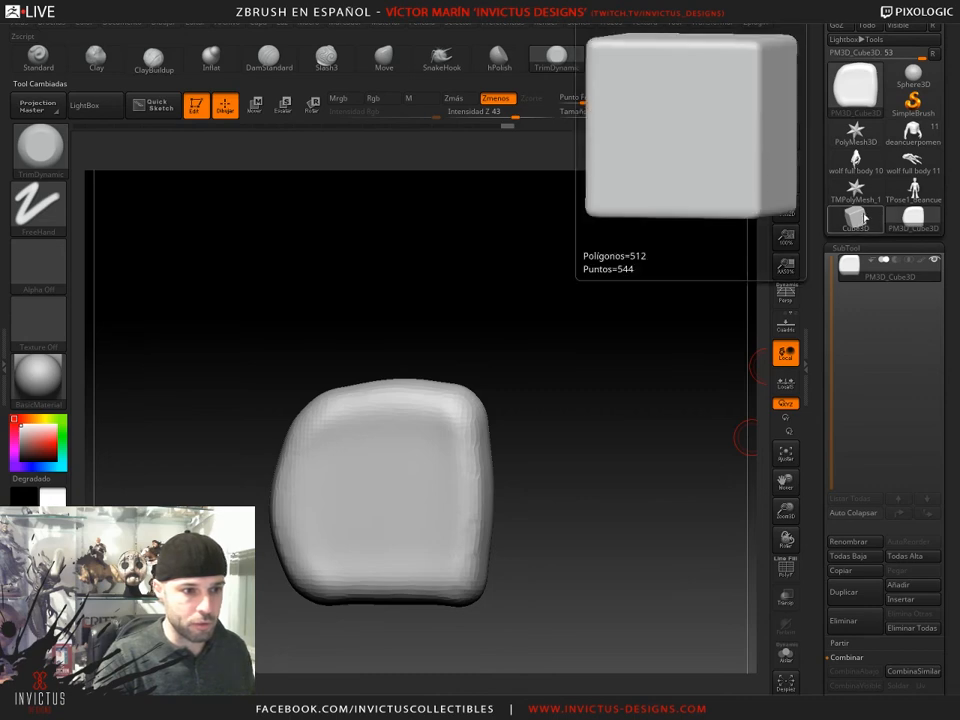
left_click(856, 217)
left_click_drag(950, 84, 950, 157)
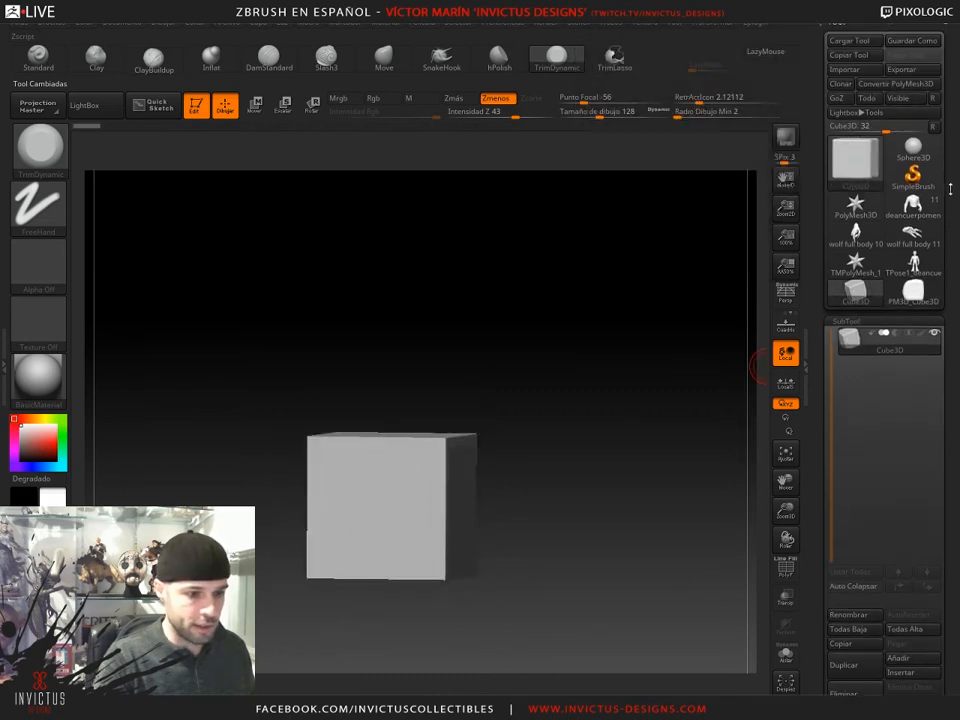
left_click(896, 84)
left_click_drag(582, 404, 700, 562)
- Apply DynaMesh to the converted cube at resolution 16
left_click_drag(949, 580, 948, 372)
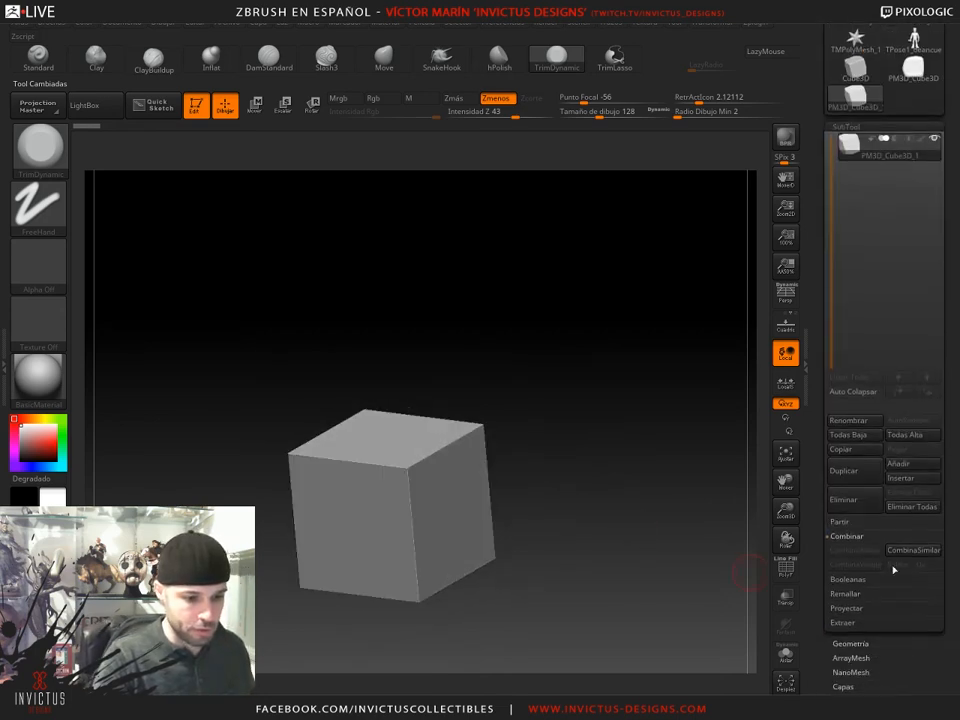
left_click(853, 643)
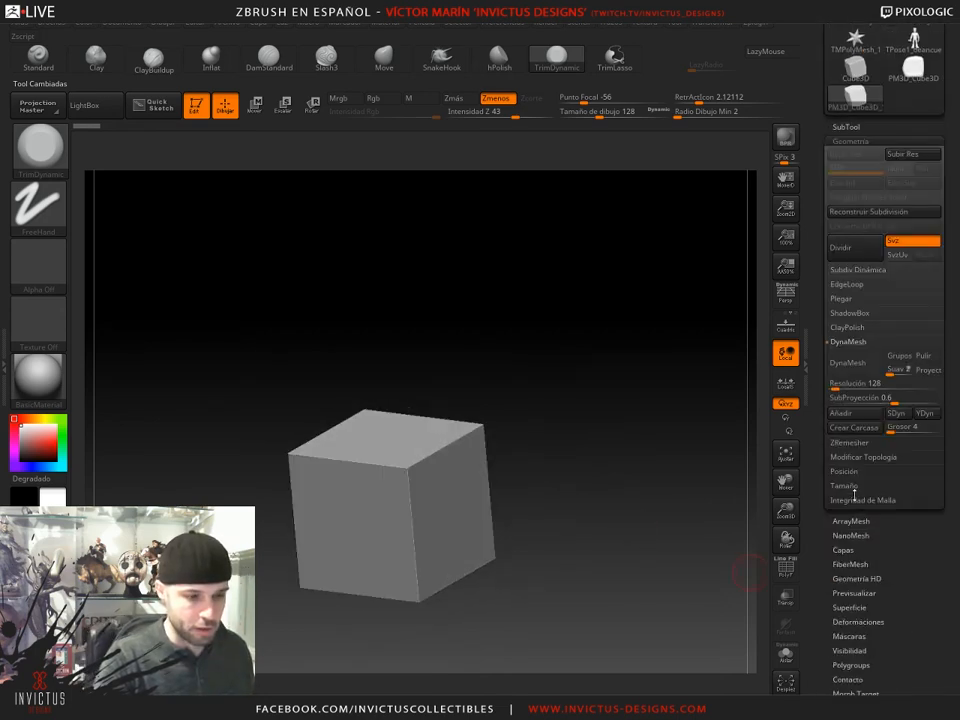
left_click(855, 362)
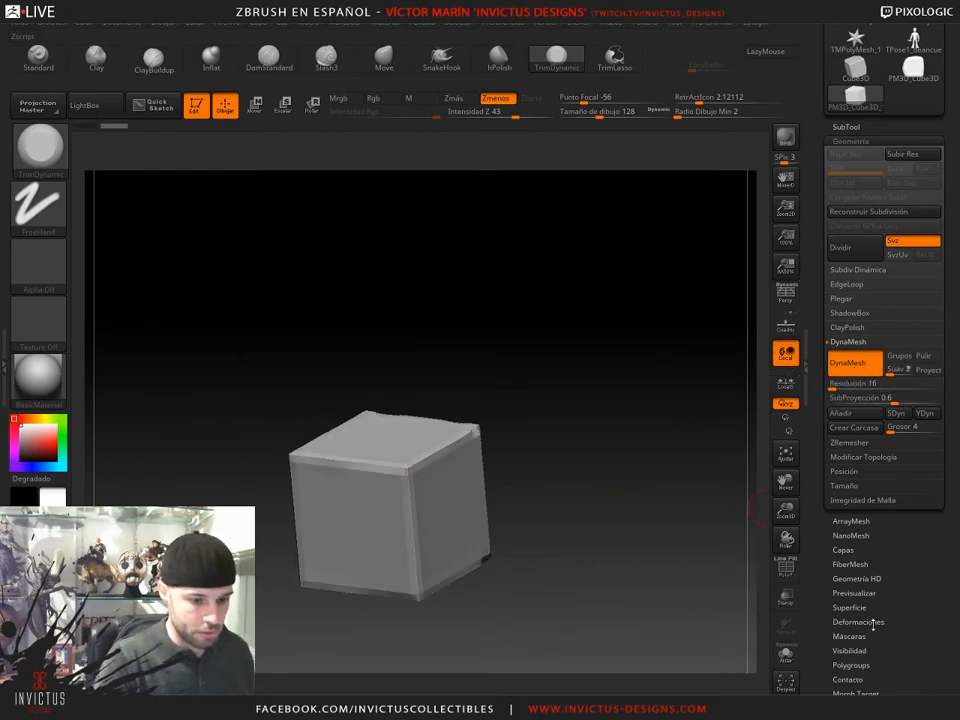
- Soften the cube's edges with the Polish and Relax deformations
left_click(874, 622)
left_click(864, 298)
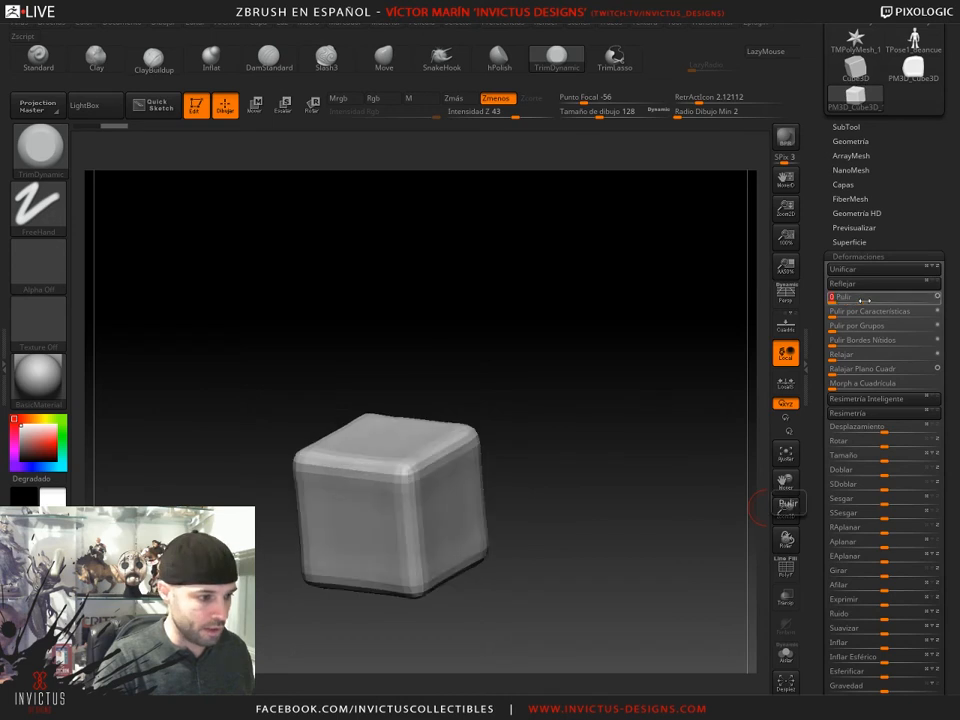
left_click_drag(840, 356, 918, 354)
left_click_drag(838, 356, 899, 355)
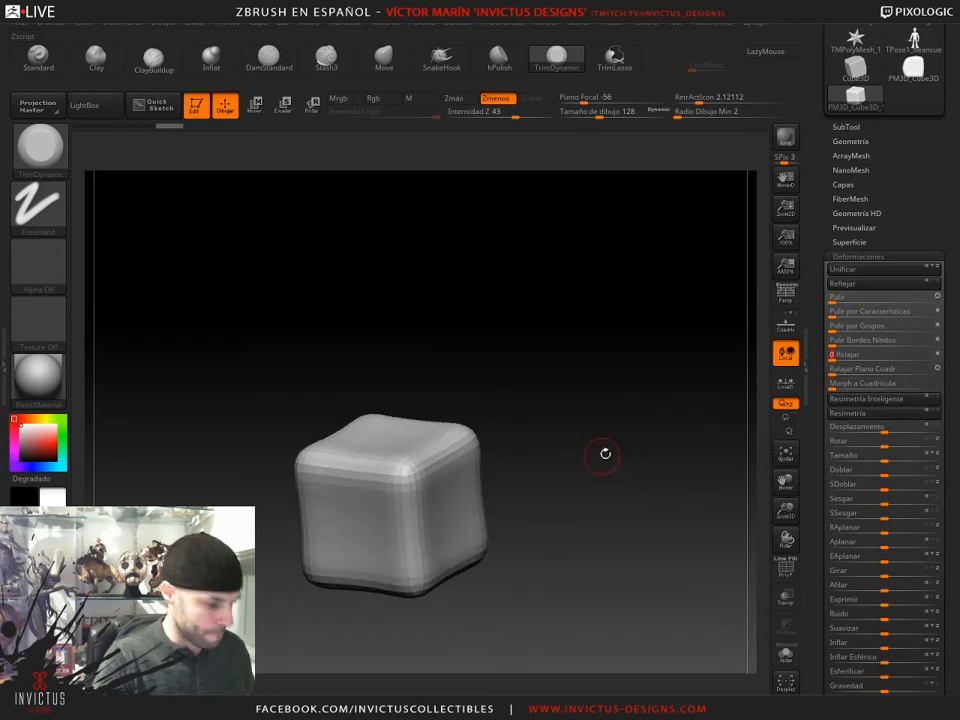
- Scale the softened cube with the gizmo, thinning its depth and lengthening its height into a finger-segment block
key("e")
left_click_drag(562, 436, 581, 512, "shift")
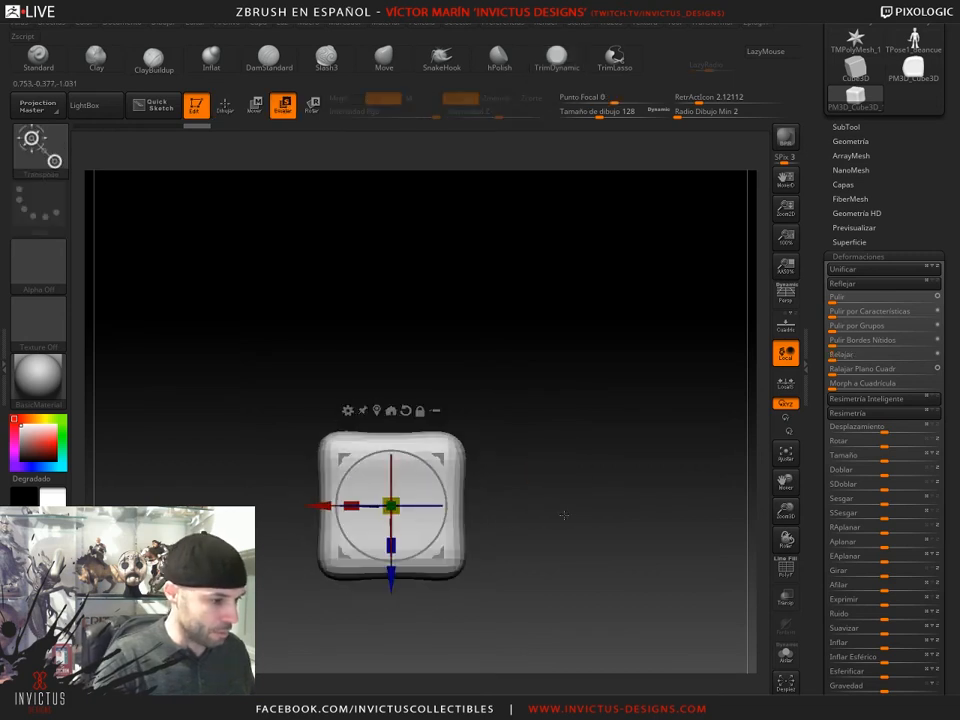
left_click_drag(391, 545, 400, 510)
left_click_drag(546, 514, 536, 390, "shift")
left_click_drag(388, 465, 388, 446)
left_click_drag(525, 497, 638, 508)
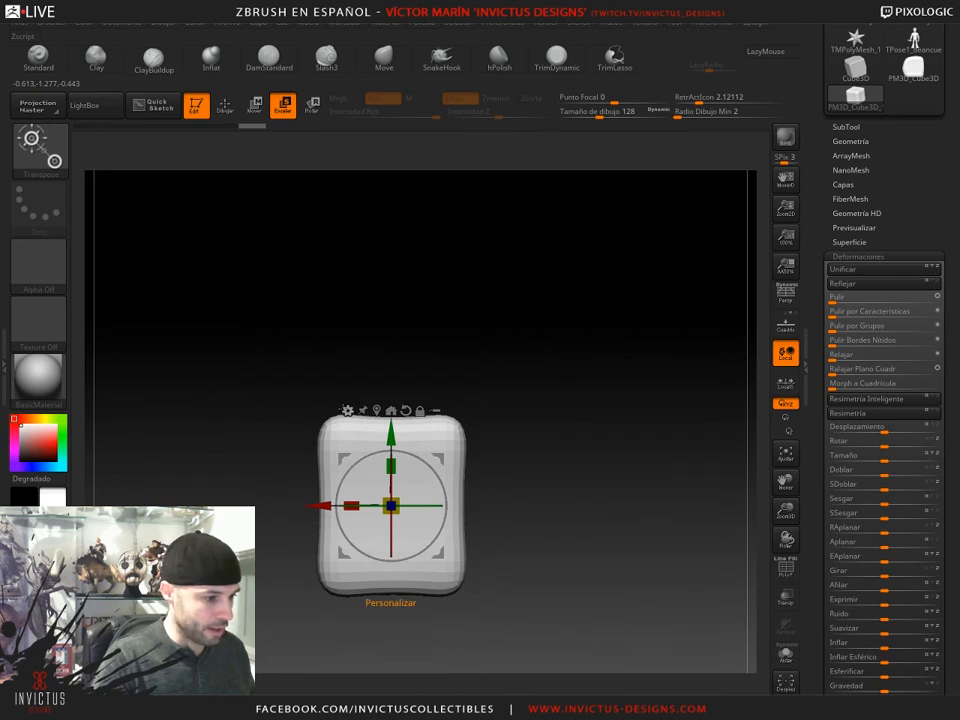
- Activate the Deformer on the block and scale its middle-depth control points outward to round its profile
left_click(347, 410)
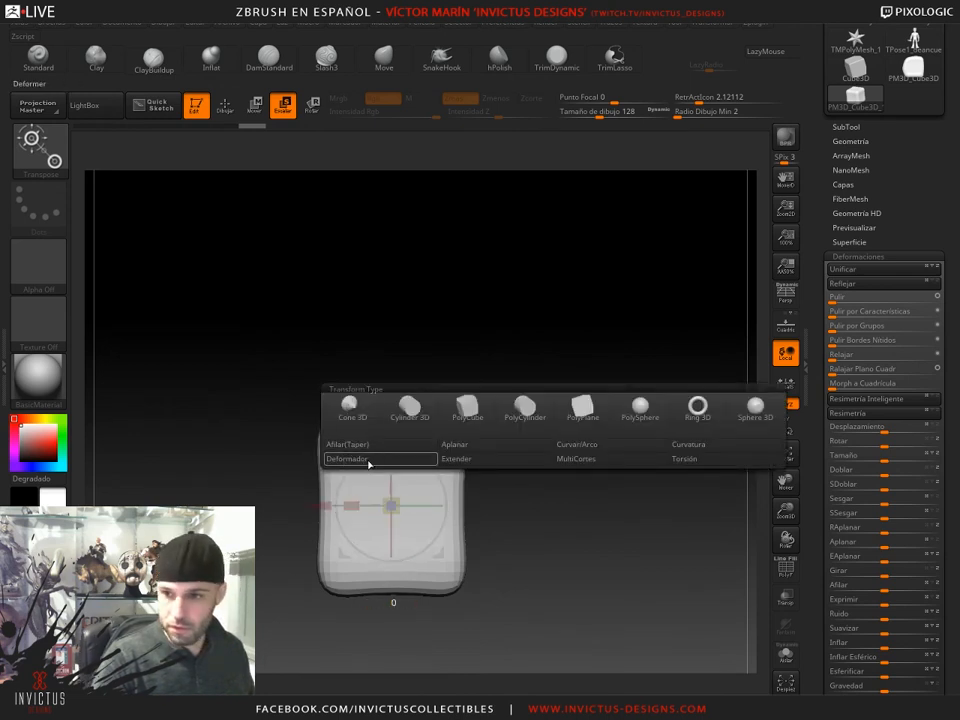
left_click(368, 463)
left_click_drag(590, 545, 575, 629)
left_click_drag(273, 516, 597, 531, "ctrl")
left_click_drag(597, 531, 596, 464)
left_click_drag(393, 504, 423, 488)
left_click_drag(512, 540, 590, 544)
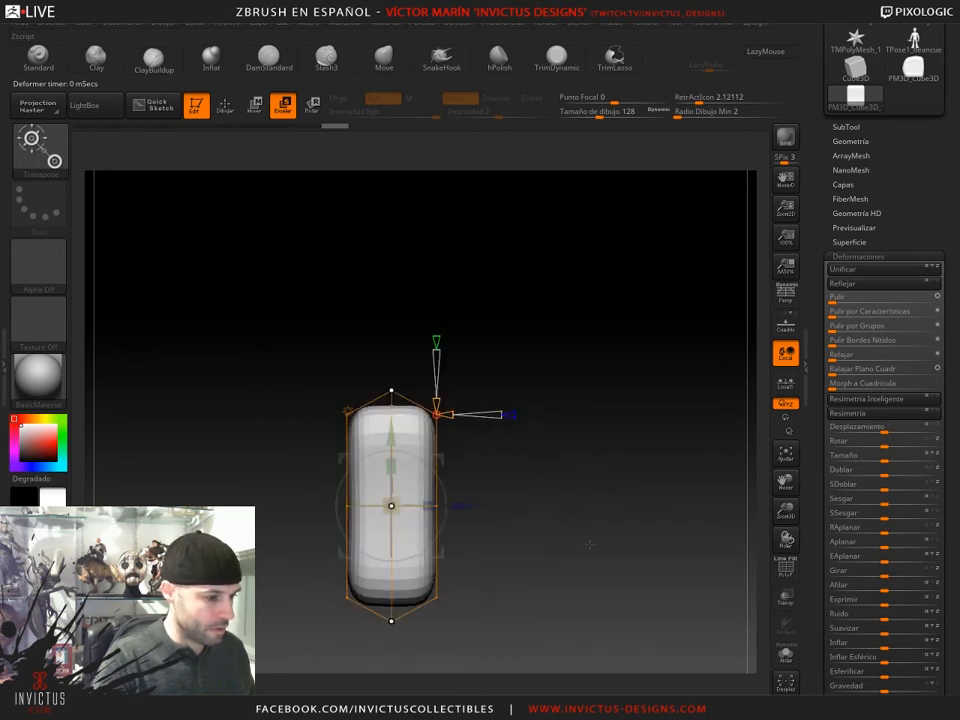
- Adjust the block's depth with the Deformer, pulling the centre control point of its face outward by about 1.5
mouse_move(282, 490)
left_mouse_down("ctrl")
mouse_move(312, 551)
mouse_move(290, 553)
mouse_move(362, 499)
mouse_move(240, 534)
left_mouse_up("ctrl")
left_click_drag(418, 505, 359, 509)
mouse_move(568, 516)
left_mouse_down()
mouse_move(522, 524)
mouse_move(533, 514)
mouse_move(551, 528)
mouse_move(544, 486)
mouse_move(569, 525)
left_mouse_up()
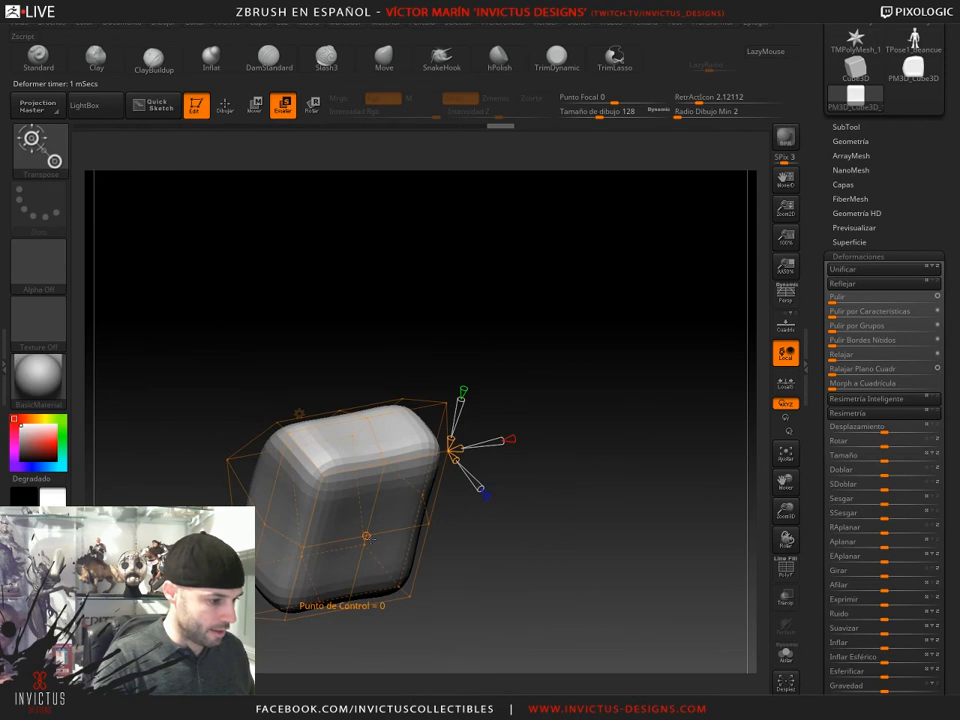
left_click_drag(460, 592, 488, 592)
left_click_drag(418, 577, 485, 630)
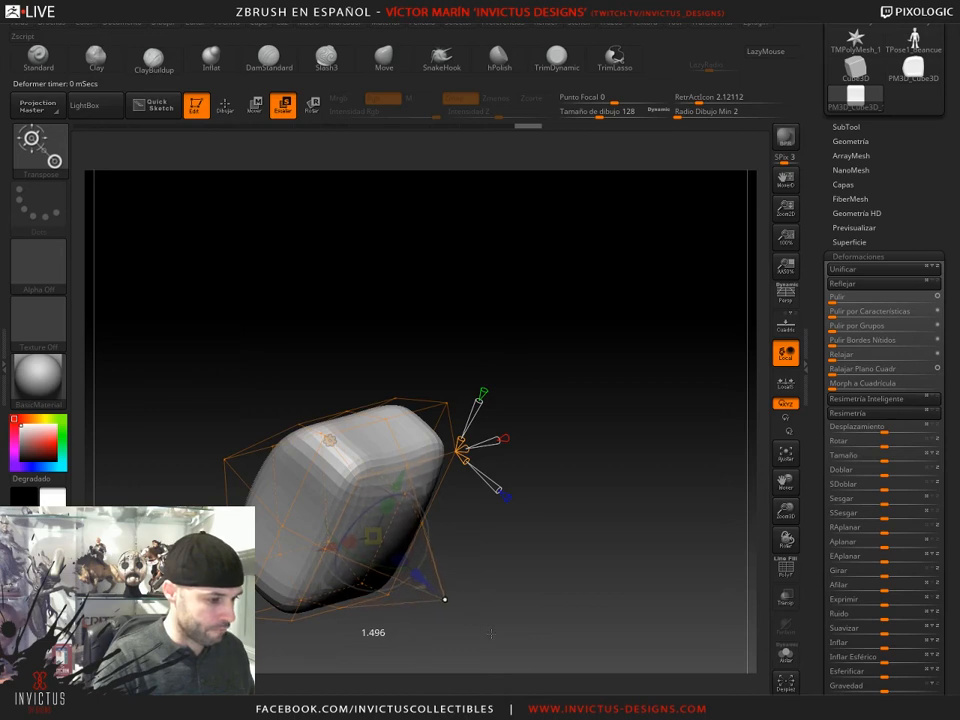
left_click_drag(538, 578, 510, 551, "shift")
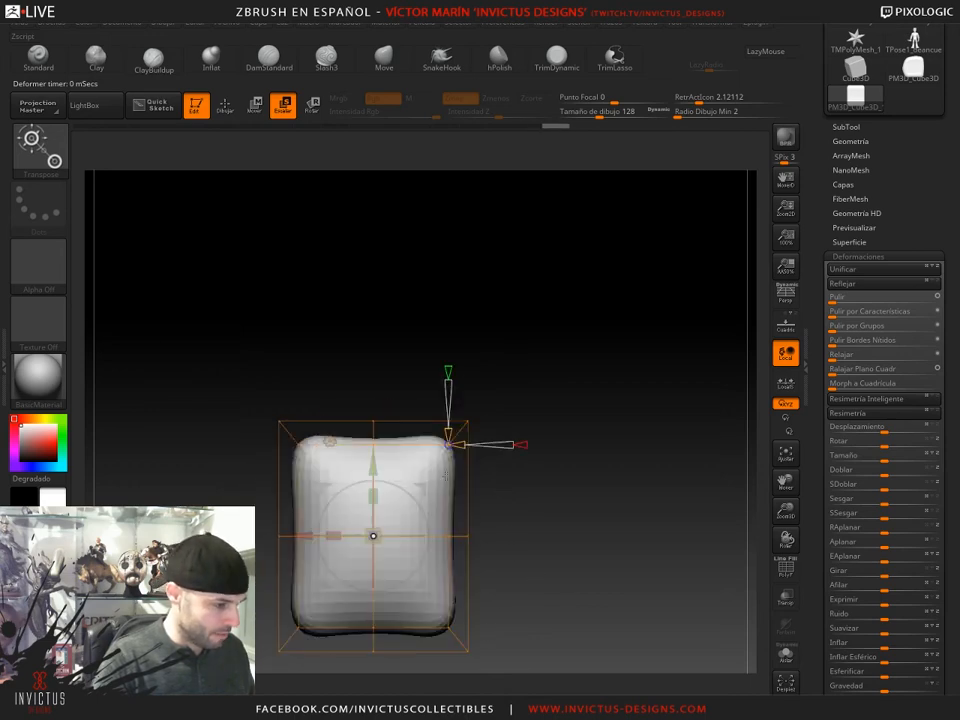
key("q")
mouse_move(572, 456)
left_mouse_down()
mouse_move(536, 457)
mouse_move(565, 457)
mouse_move(563, 477)
mouse_move(523, 465)
mouse_move(527, 442)
left_mouse_up()
- Duplicate the block subtool twice and stack the copies above it to form a column of three finger segments
left_click_drag(904, 192, 902, 307)
left_click(856, 241)
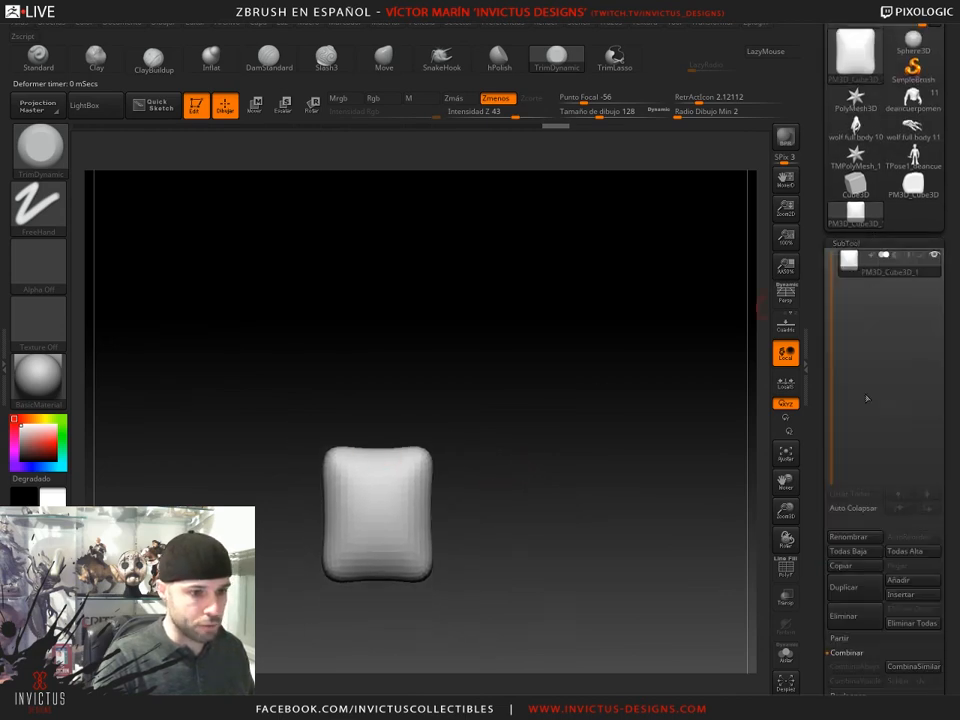
left_click(843, 588)
key("w")
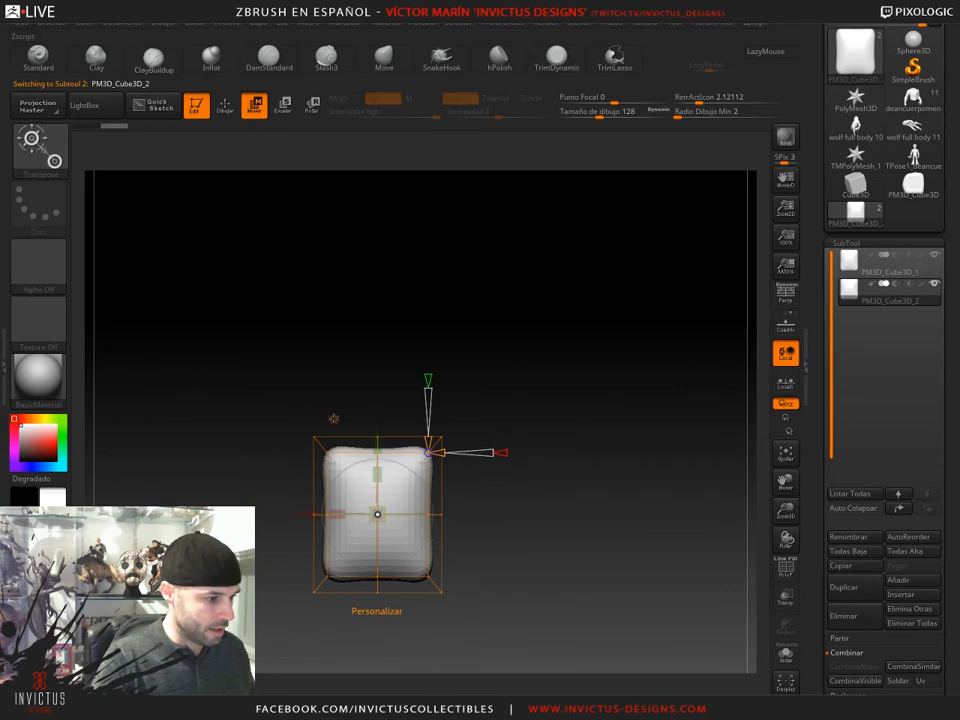
left_click(334, 420)
left_click(334, 428)
left_click_drag(377, 439, 386, 308, "ctrl")
mouse_move(497, 476)
left_mouse_down()
mouse_move(446, 488)
mouse_move(493, 484)
left_mouse_up()
left_click_drag(526, 365, 540, 467, "alt")
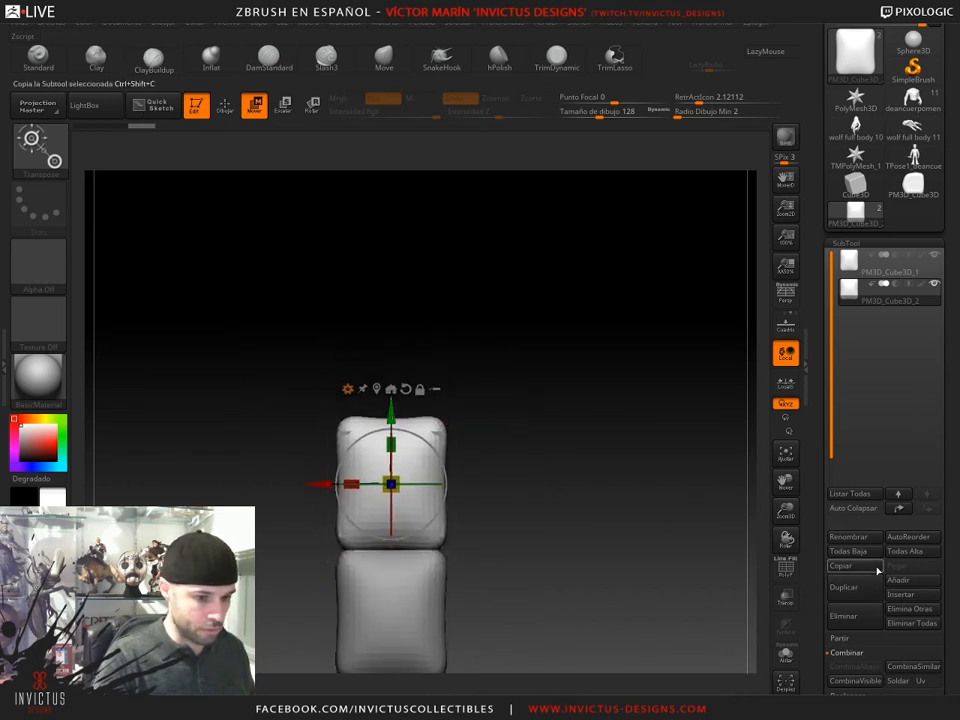
left_click(853, 589)
left_click_drag(398, 410, 404, 281)
- Activate the Deformer on the top segment and select the control points at the centre of its upper end
left_click(348, 259)
left_click(348, 259)
left_click(339, 332)
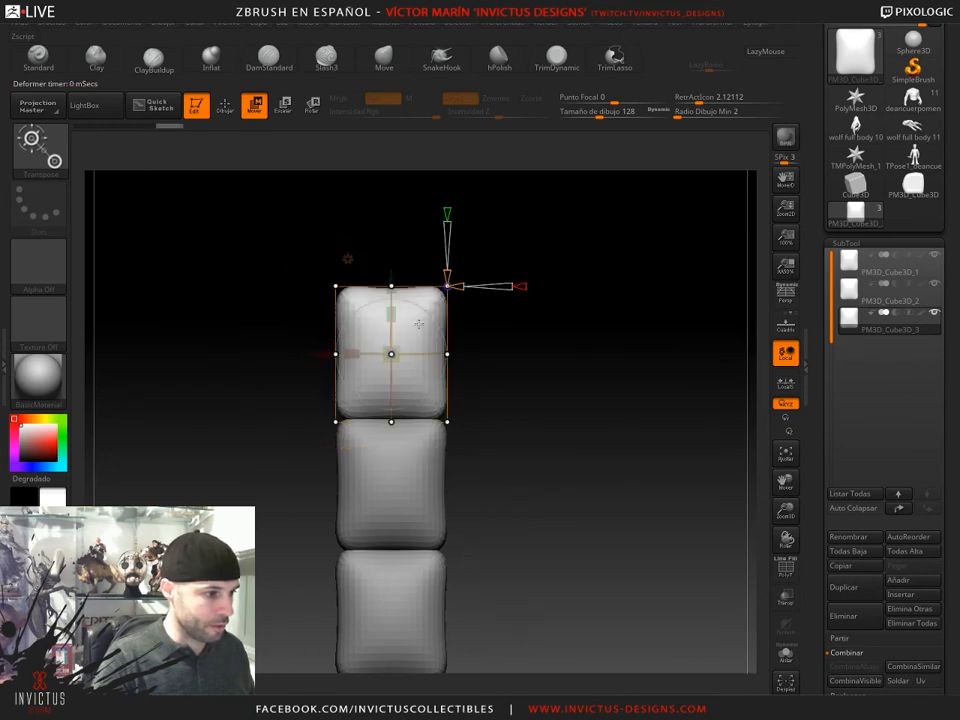
mouse_move(400, 239)
left_mouse_down("ctrl")
mouse_move(381, 339)
mouse_move(403, 285)
left_mouse_up("ctrl")
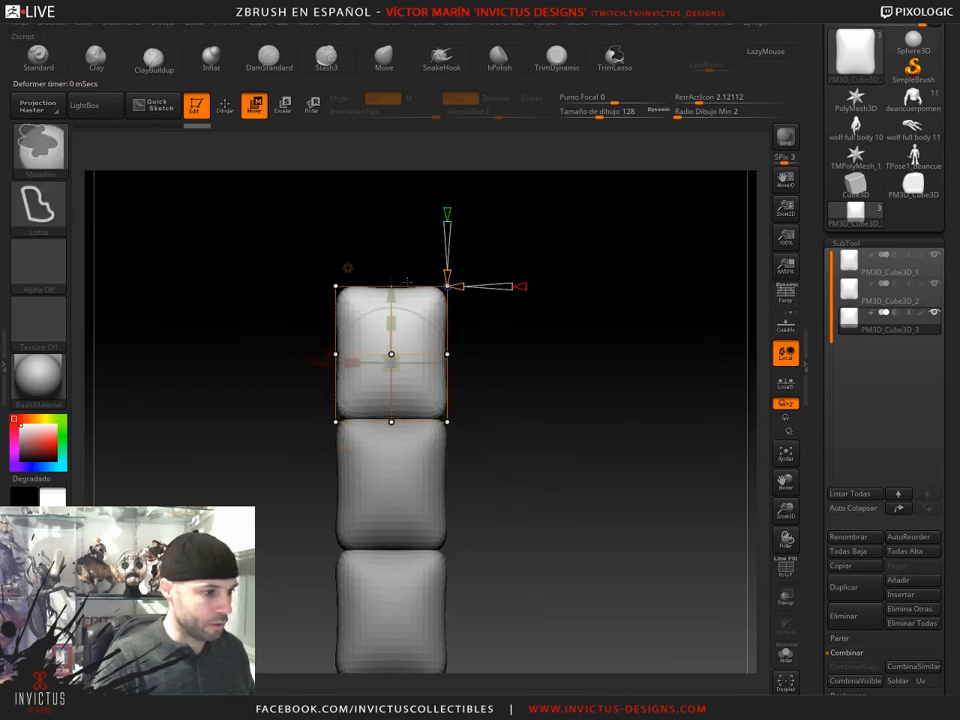
left_click_drag(559, 364, 439, 415, "shift")
mouse_move(434, 354)
left_mouse_down()
mouse_move(468, 400)
mouse_move(393, 430)
left_mouse_up()
left_click_drag(500, 365, 484, 337, "shift")
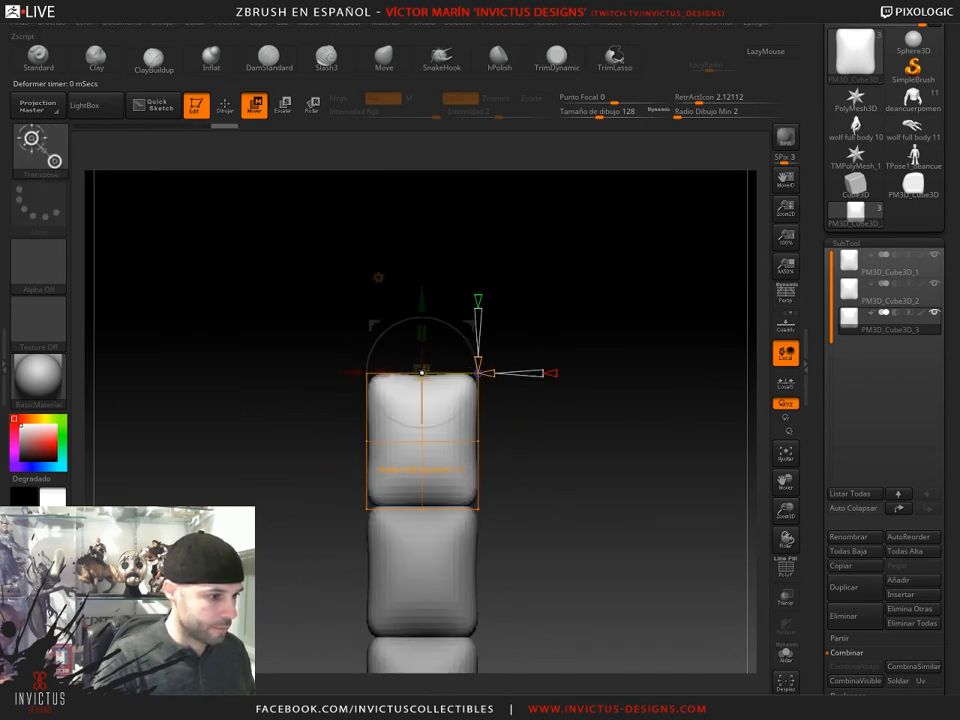
- Try raising the selected upper-centre control points of the top segment
left_click_drag(421, 357, 421, 243)
left_click_drag(553, 441, 630, 457)
key("ctrl+z")
- Raise the top segment's upper-centre control points to round the fingertip and nudge the whole segment against the one below
mouse_move(450, 284)
left_mouse_down("ctrl")
mouse_move(450, 317)
mouse_move(392, 345)
mouse_move(396, 315)
left_mouse_up("ctrl")
left_click_drag(619, 497, 648, 462)
left_click(613, 514, "ctrl")
left_click_drag(444, 360, 448, 212)
mouse_move(660, 367)
left_mouse_down("ctrl")
mouse_move(326, 329)
mouse_move(549, 386)
left_mouse_up("ctrl")
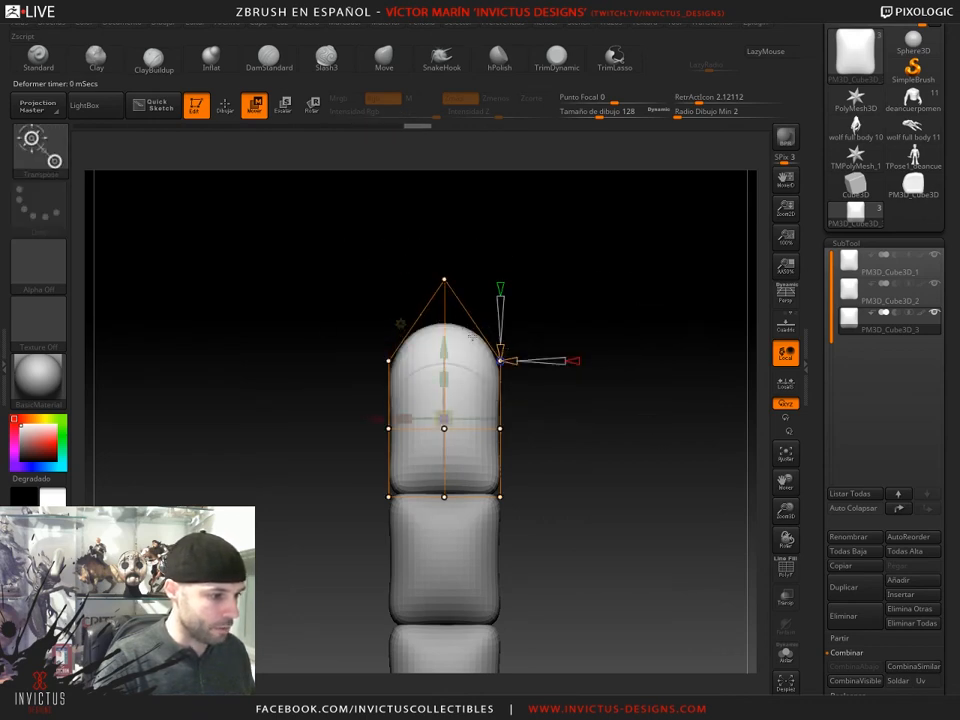
mouse_move(445, 348)
left_mouse_down()
mouse_move(445, 332)
mouse_move(445, 358)
left_mouse_up()
- Lower the fingertip's top row of control points slightly and leave the Deformer
key("ctrl")
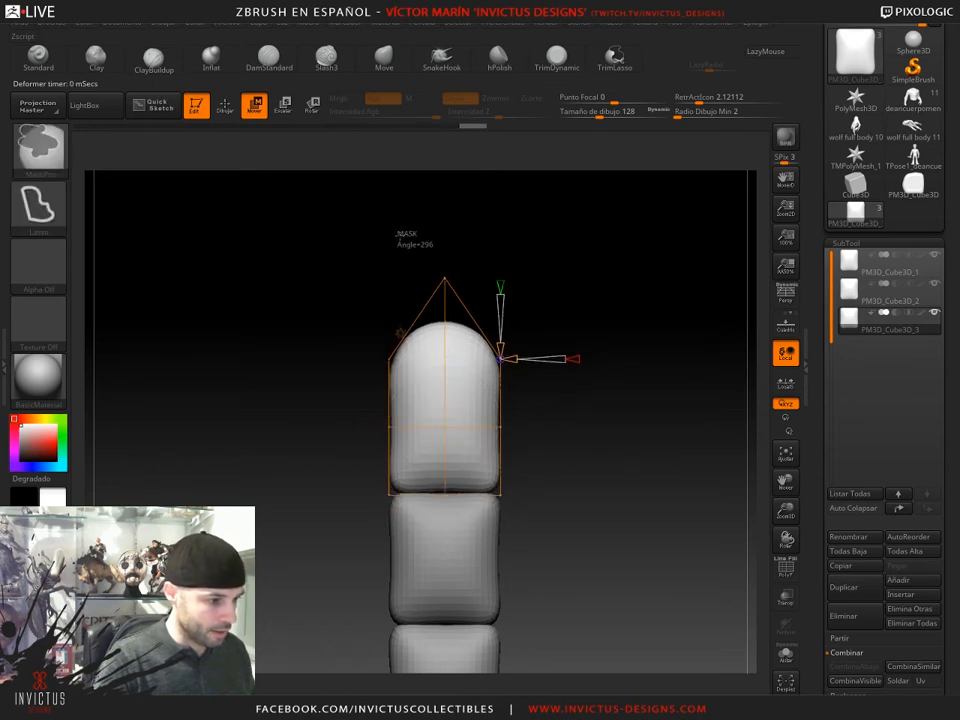
mouse_move(334, 282)
left_mouse_down("ctrl")
mouse_move(510, 385)
mouse_move(475, 340)
left_mouse_up("ctrl")
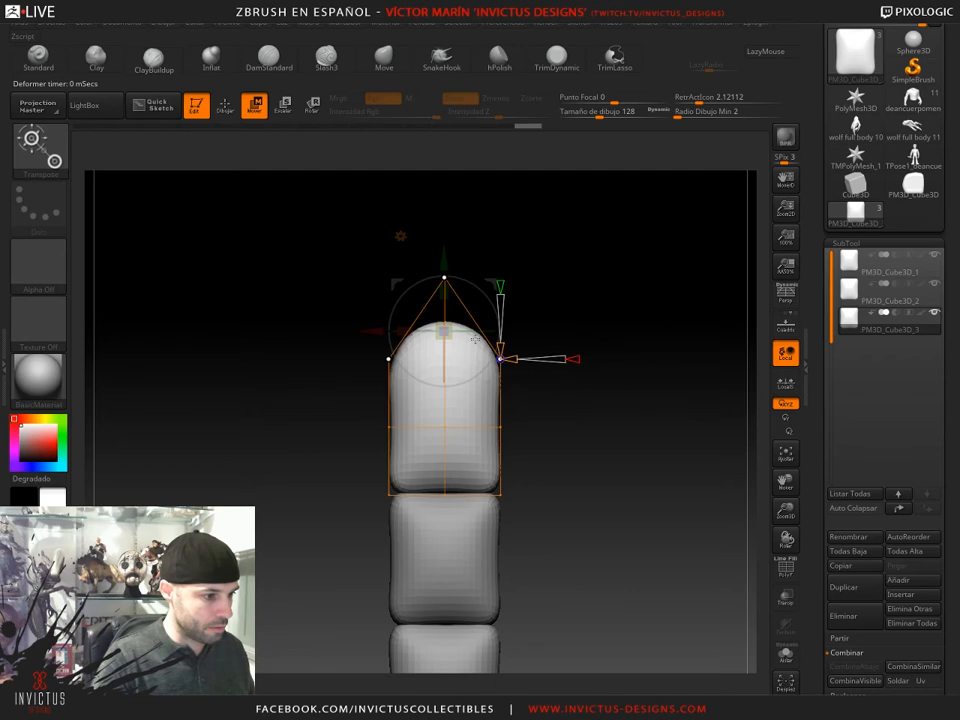
left_click_drag(445, 262, 445, 277)
key("q")
- Refine the fingertip's side profile with the Deformer's control points
mouse_move(624, 473)
left_mouse_down()
mouse_move(553, 486)
mouse_move(544, 498)
mouse_move(561, 504)
mouse_move(470, 437)
left_mouse_up()
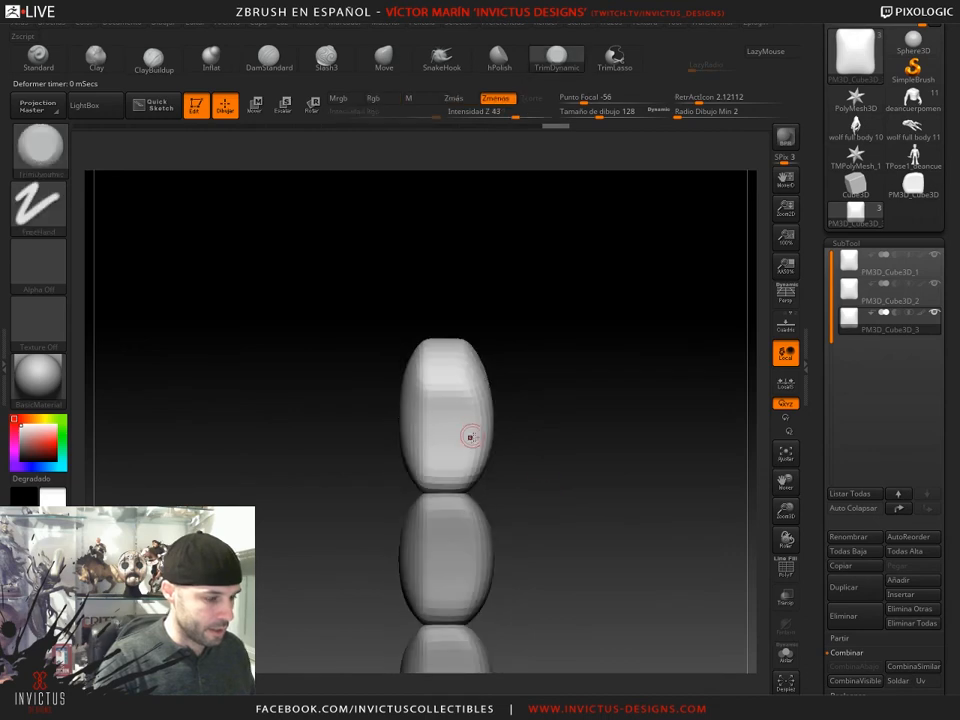
key("w")
left_click_drag(561, 463, 566, 415)
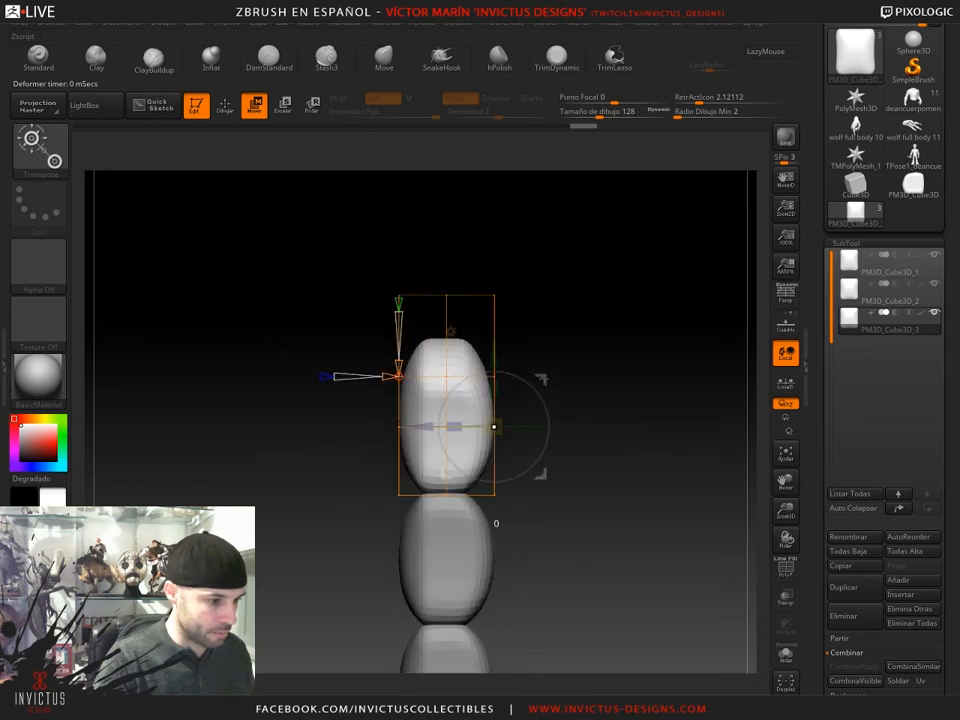
mouse_move(673, 528)
left_mouse_down()
mouse_move(608, 538)
mouse_move(668, 542)
mouse_move(622, 496)
mouse_move(576, 505)
mouse_move(613, 480)
mouse_move(641, 536)
mouse_move(628, 482)
mouse_move(514, 489)
mouse_move(612, 487)
left_mouse_up()
key("q")
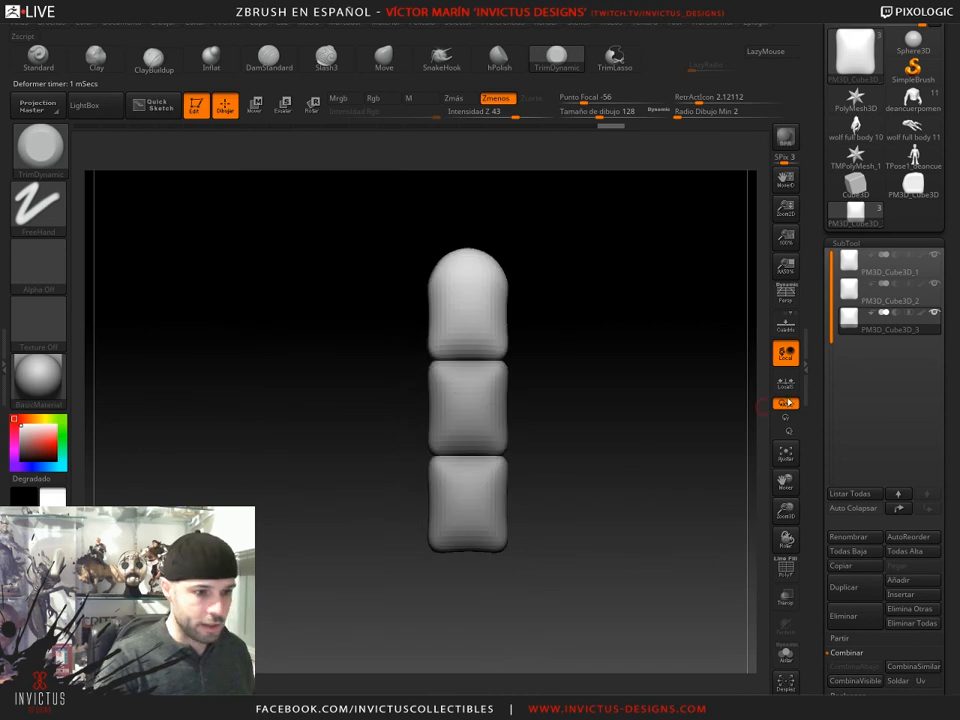
- Merge the three visible finger segments into one mesh and switch to the merged tool
left_click(848, 262)
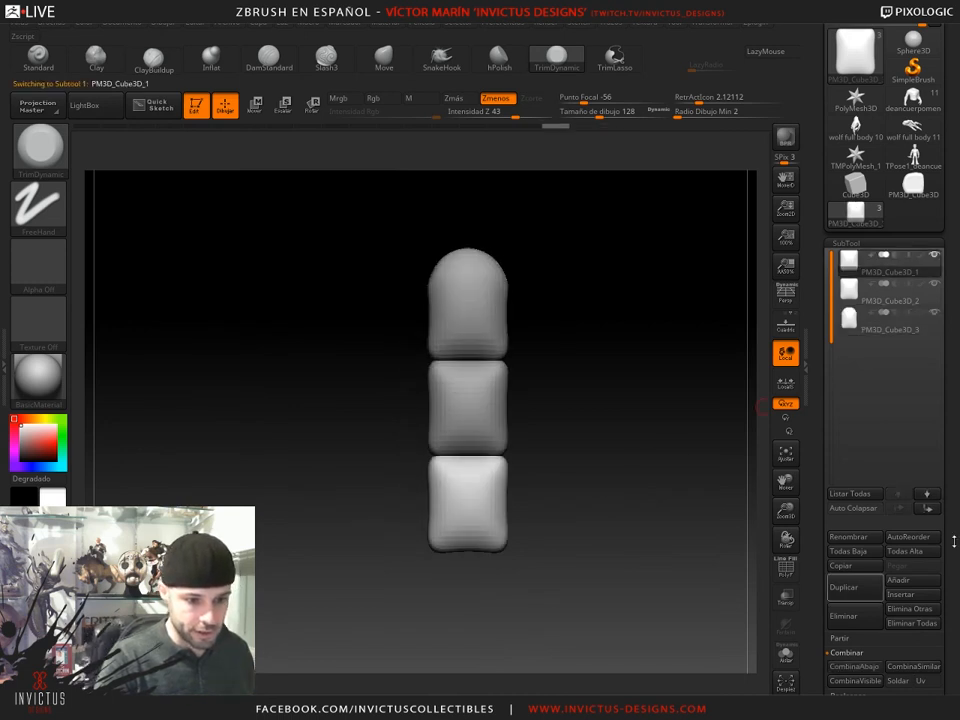
left_click_drag(953, 541, 940, 487)
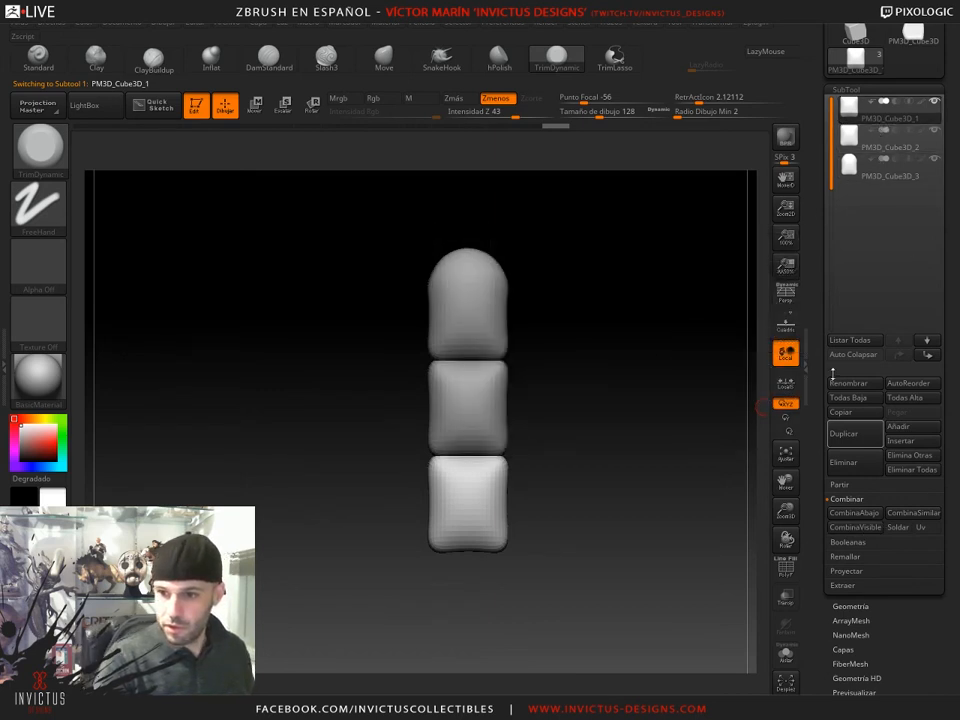
left_click(855, 528)
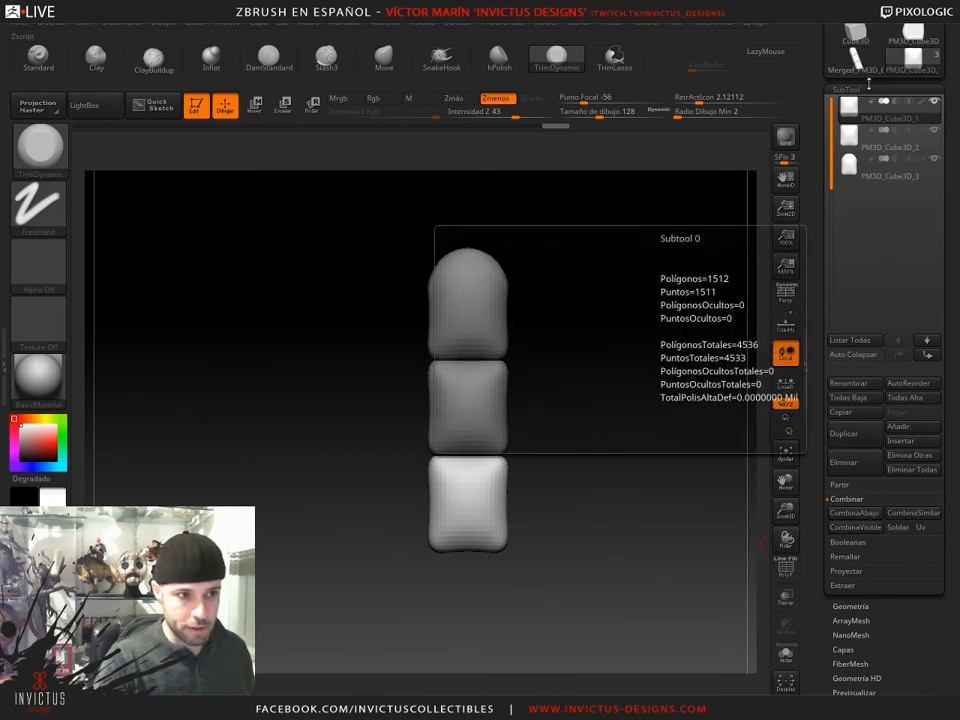
left_click(856, 59)
left_click_drag(631, 384, 515, 411)
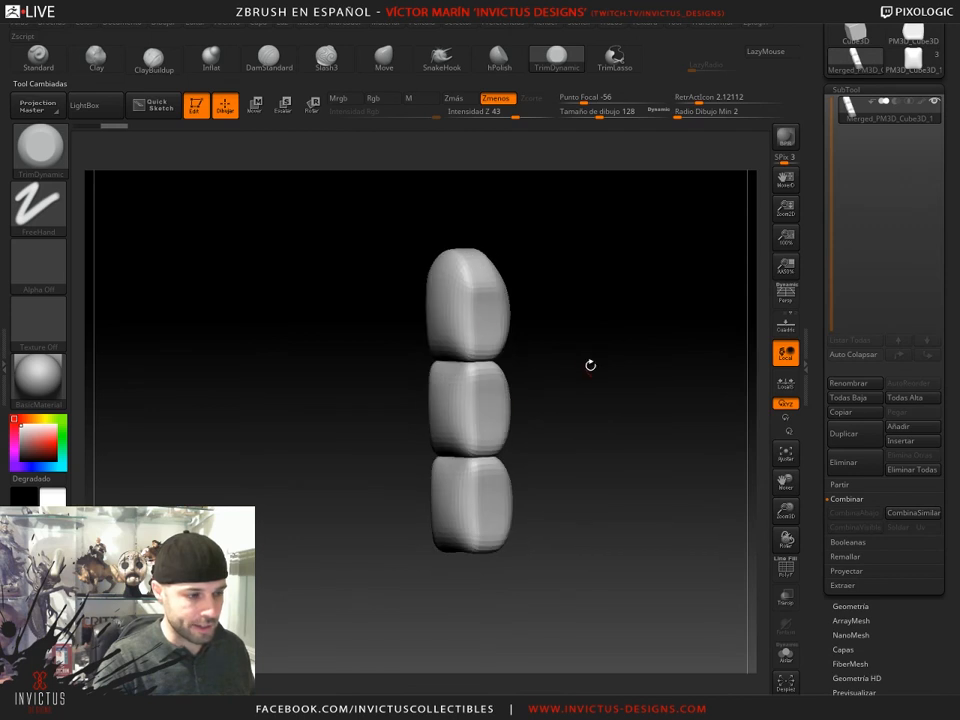
left_click_drag(590, 365, 489, 349)
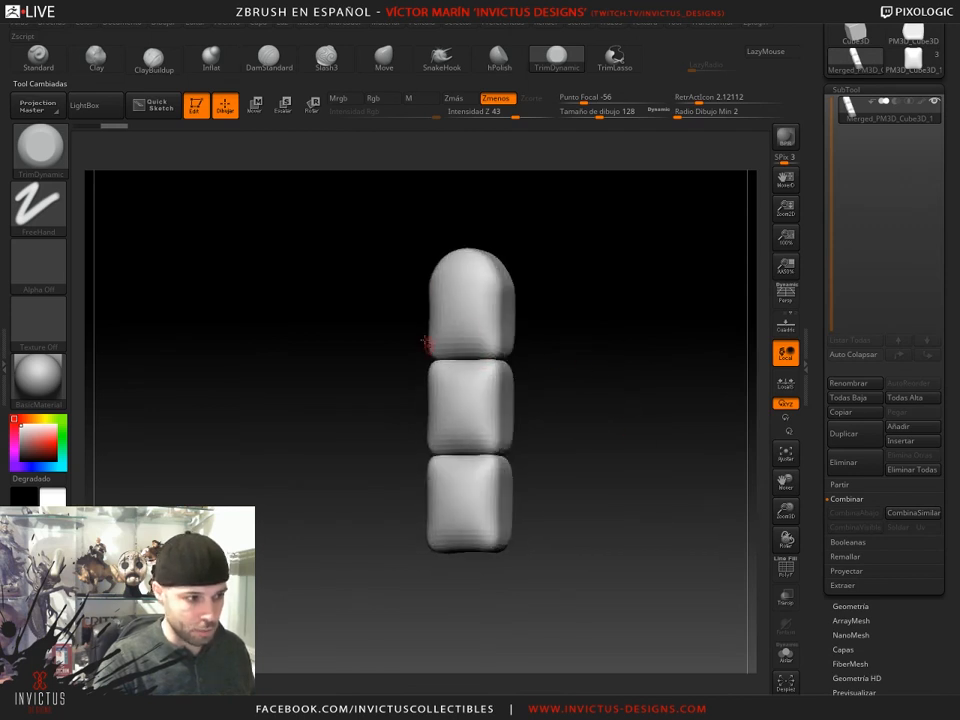
- Narrow the finger at its two joints using the SnakeHook brush at draw size 1000
scroll(913, 654, "down", 5)
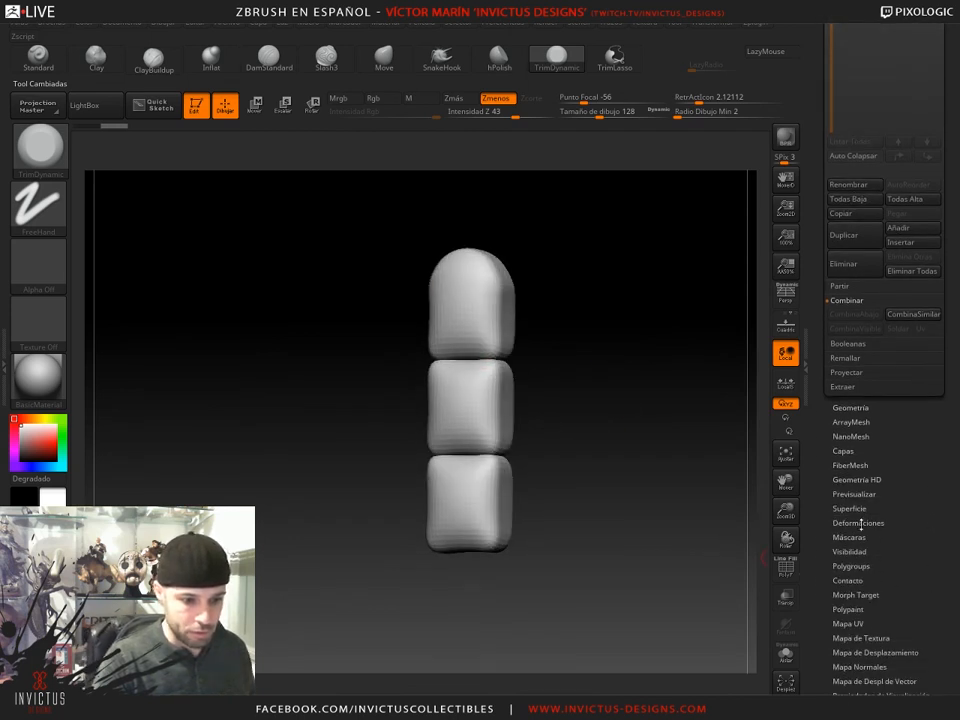
scroll(857, 494, "down", 8)
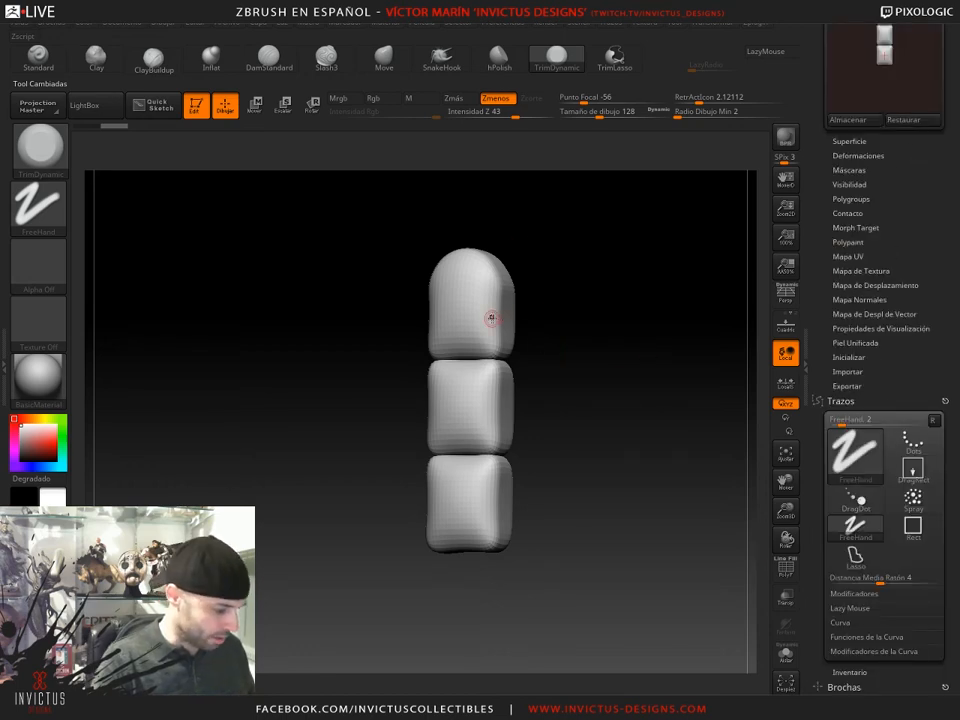
left_click_drag(532, 325, 572, 310)
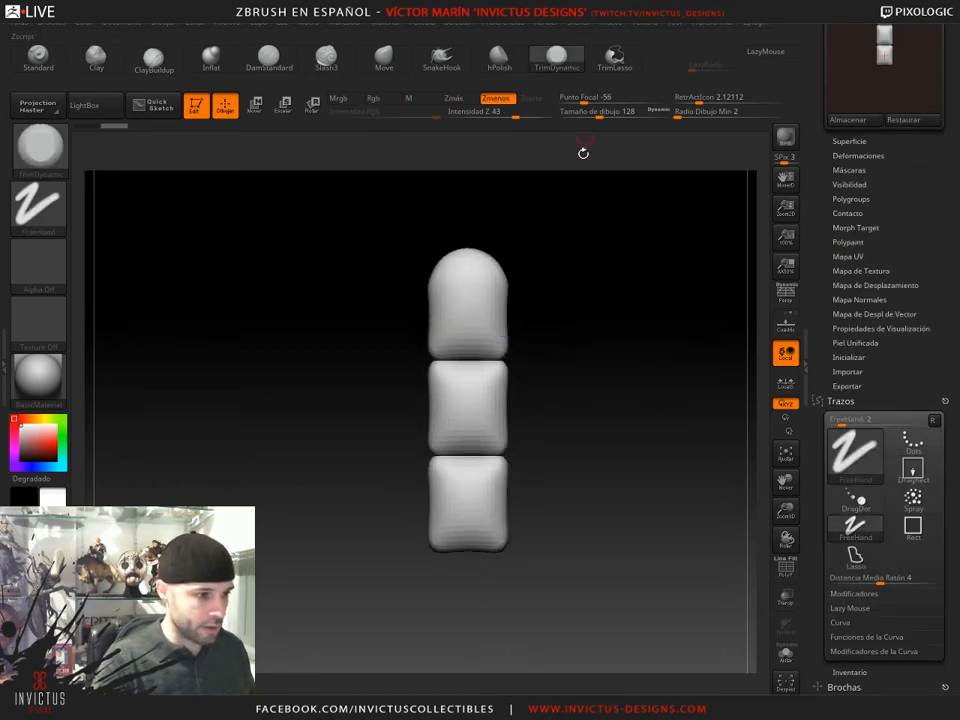
left_click(443, 60)
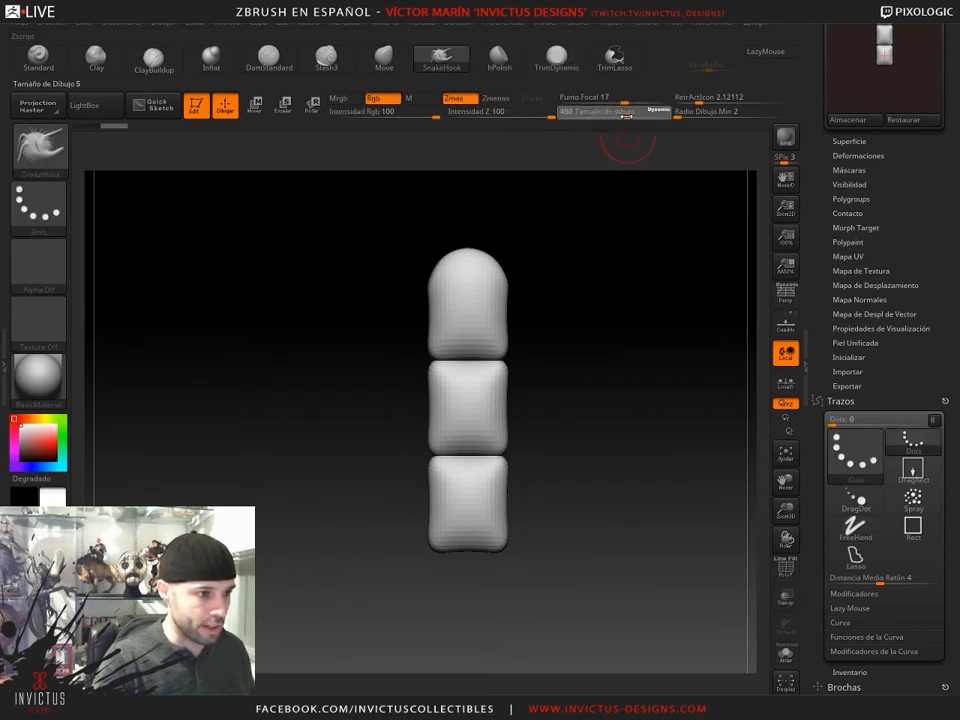
left_click_drag(658, 117, 671, 117)
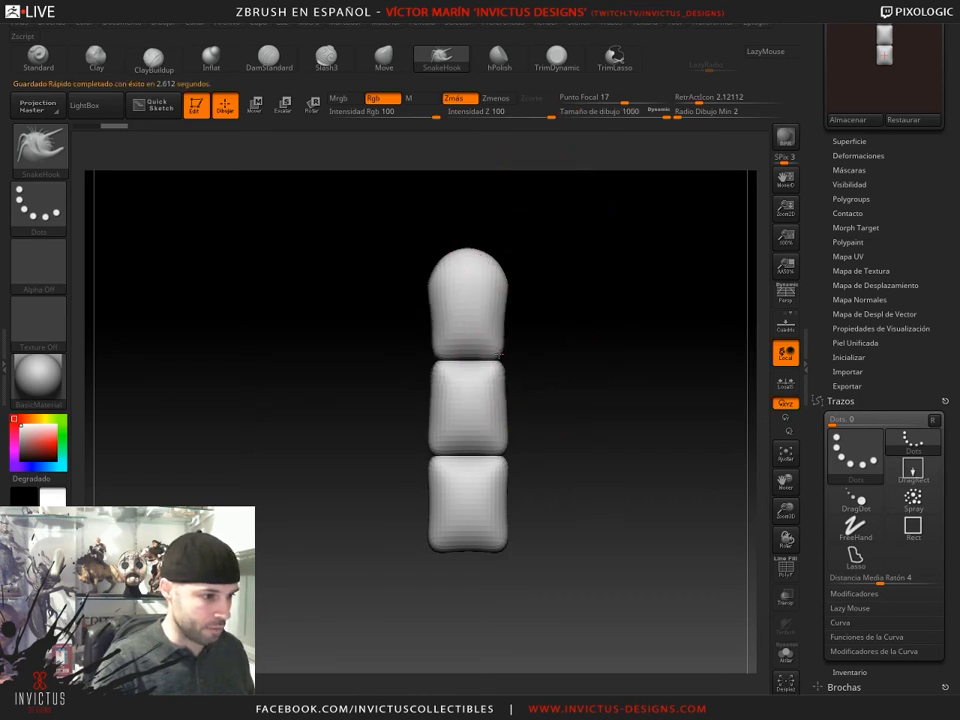
left_click_drag(507, 455, 496, 455)
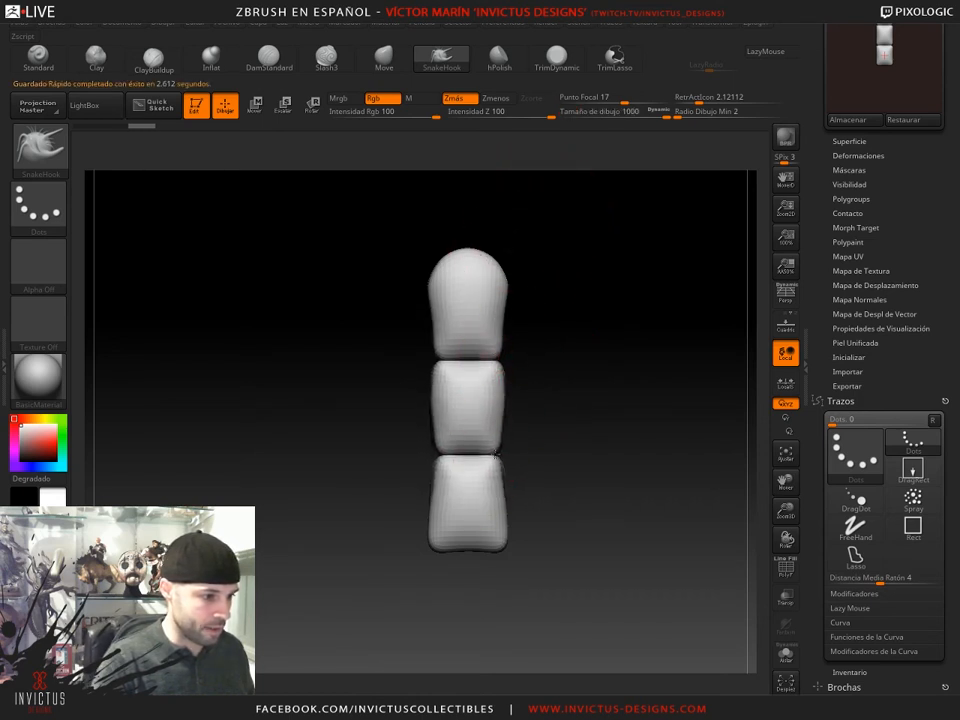
left_click_drag(594, 290, 538, 298)
mouse_move(594, 360)
left_mouse_down()
mouse_move(577, 370)
mouse_move(553, 343)
mouse_move(671, 369)
mouse_move(603, 356)
mouse_move(660, 351)
left_mouse_up()
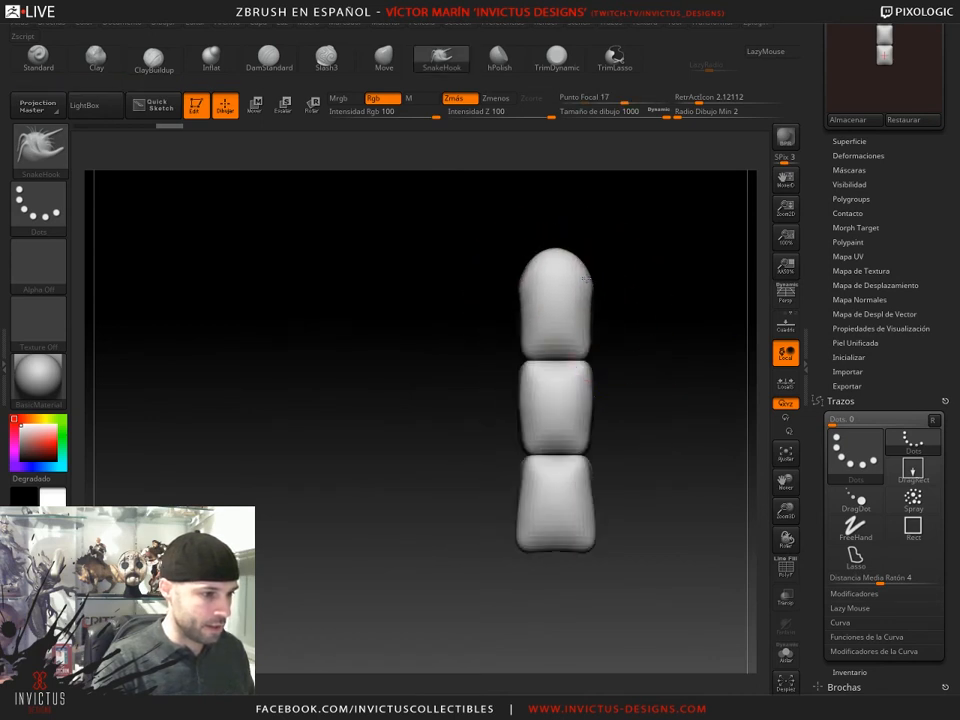
- Taper the fingertip with SnakeHook and smooth the edges of the middle and base segments
mouse_move(631, 397)
left_mouse_down()
mouse_move(658, 369)
mouse_move(581, 390)
mouse_move(633, 396)
mouse_move(649, 330)
mouse_move(651, 384)
mouse_move(522, 364)
left_mouse_up()
left_click_drag(525, 433, 526, 455, "shift")
left_click_drag(523, 520, 520, 545, "shift")
left_click_drag(618, 503, 672, 500)
mouse_move(638, 450)
left_mouse_down()
mouse_move(589, 450)
mouse_move(634, 450)
mouse_move(580, 439)
left_mouse_up()
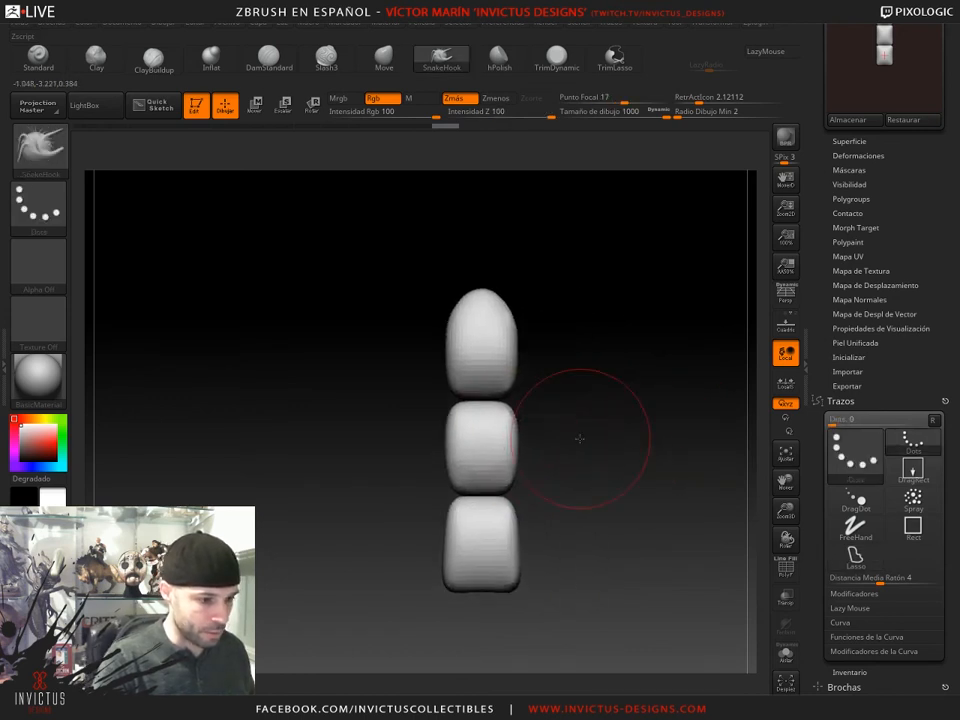
- Split the merged finger into one polygroup per segment with Auto Groups, checking the groups in the PolyFrame display
left_click(843, 687)
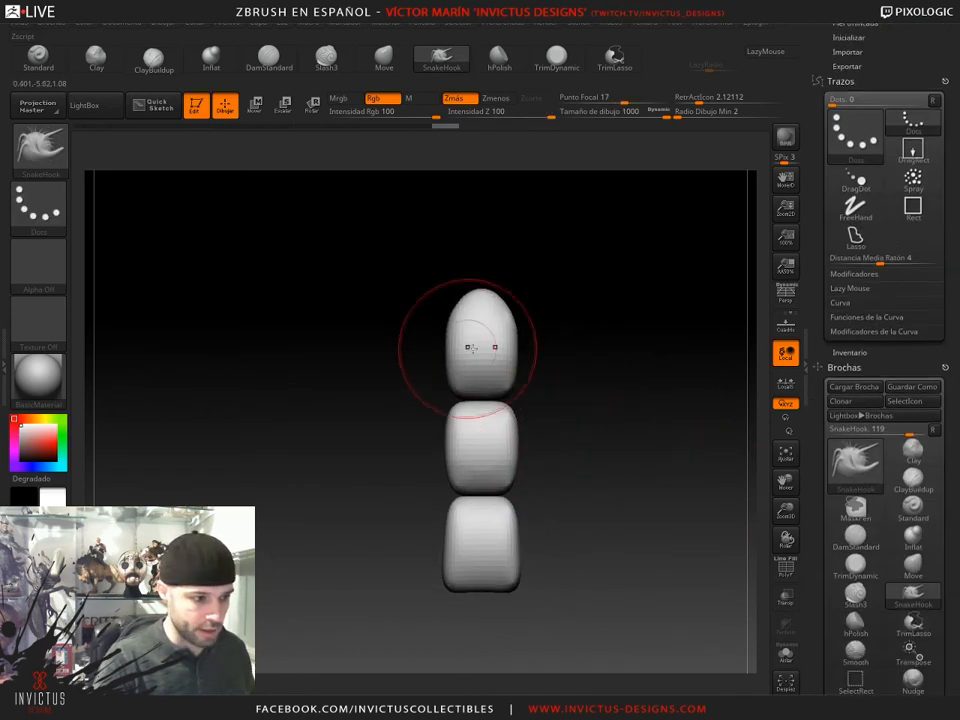
left_click(786, 574)
left_click_drag(683, 515, 717, 511)
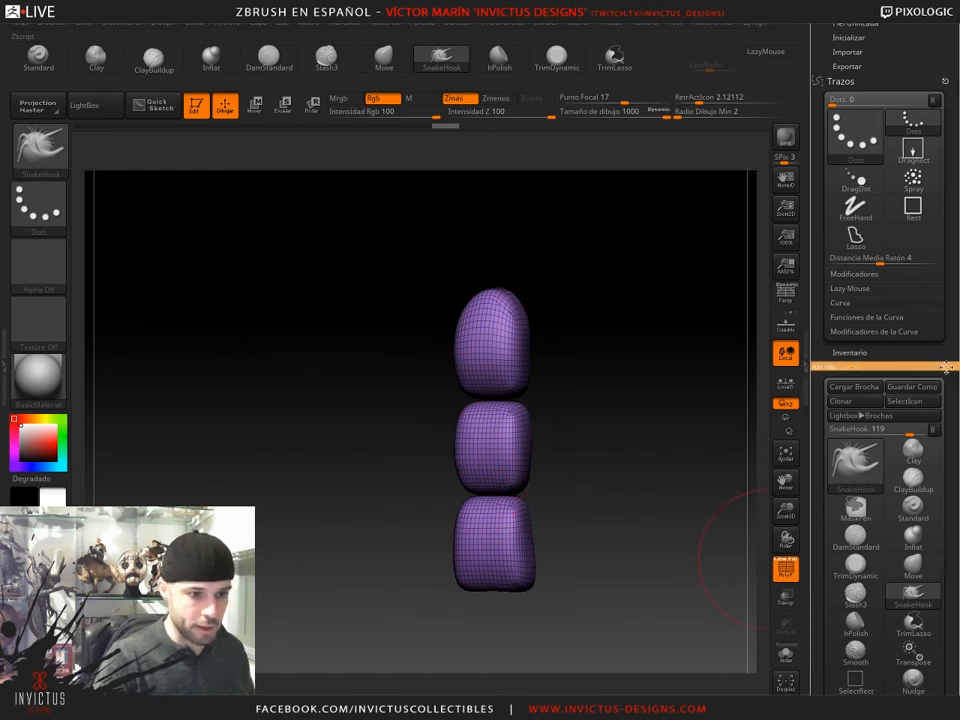
scroll(893, 392, "up", 5)
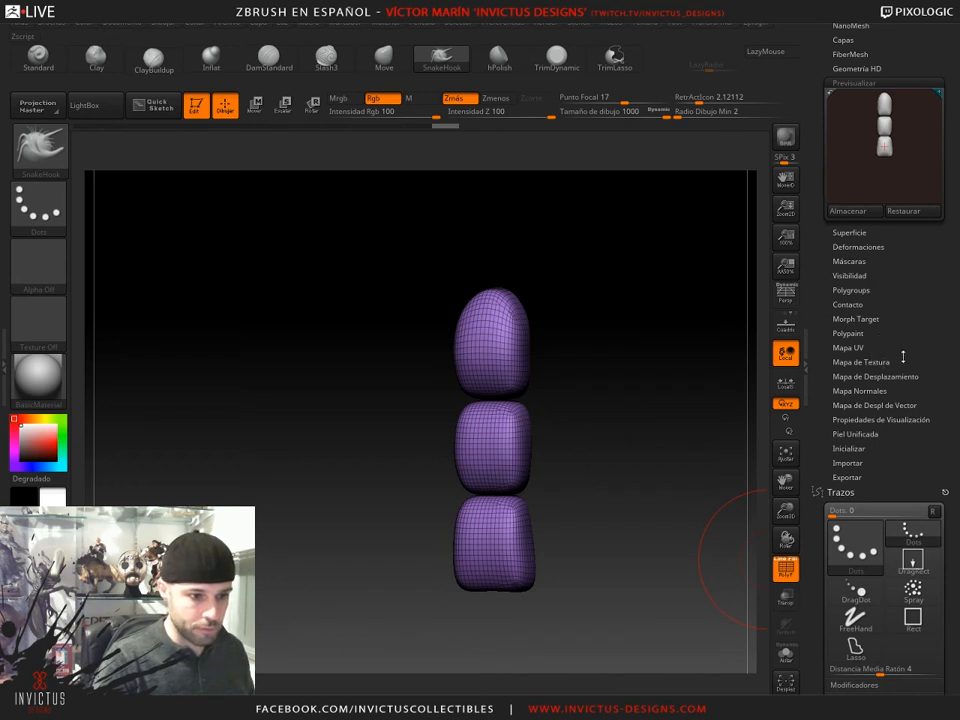
scroll(905, 360, "up", 3)
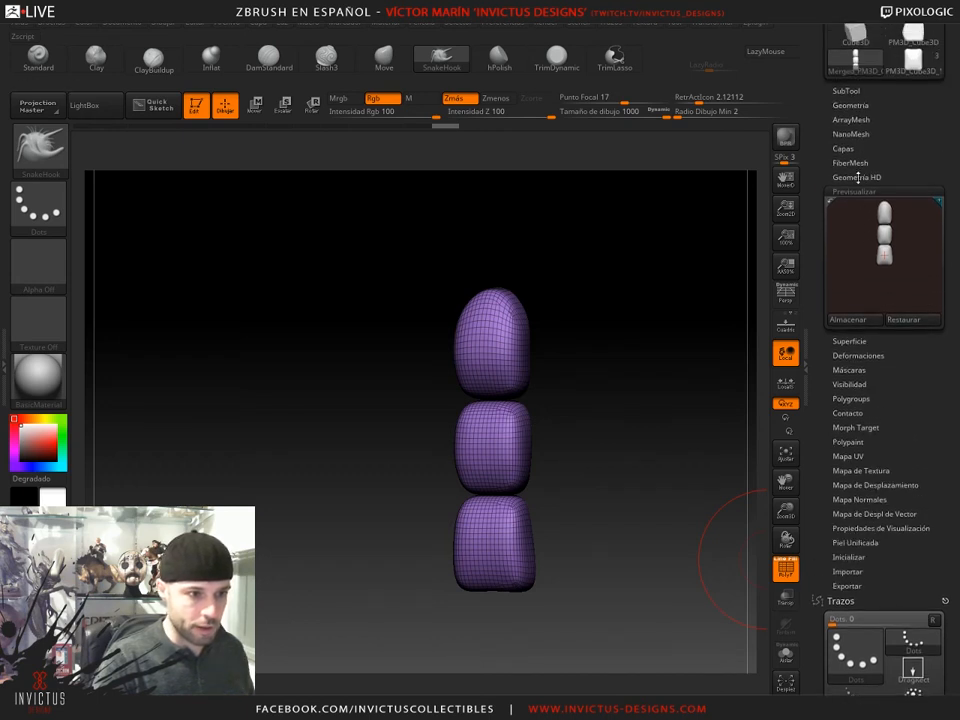
left_click(856, 178)
left_click(852, 312)
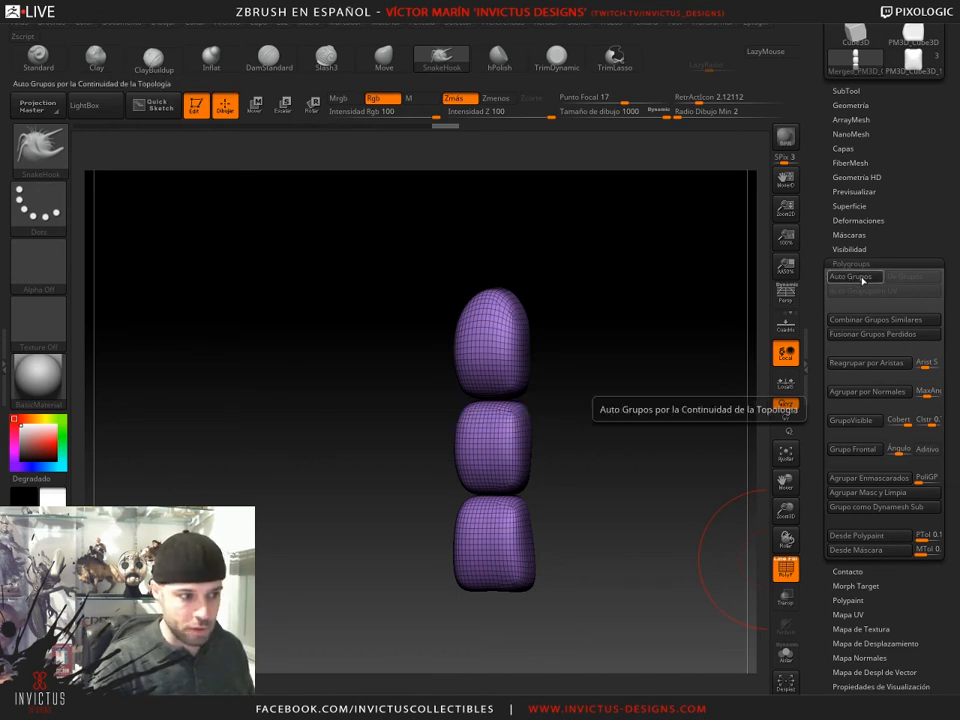
left_click(852, 277)
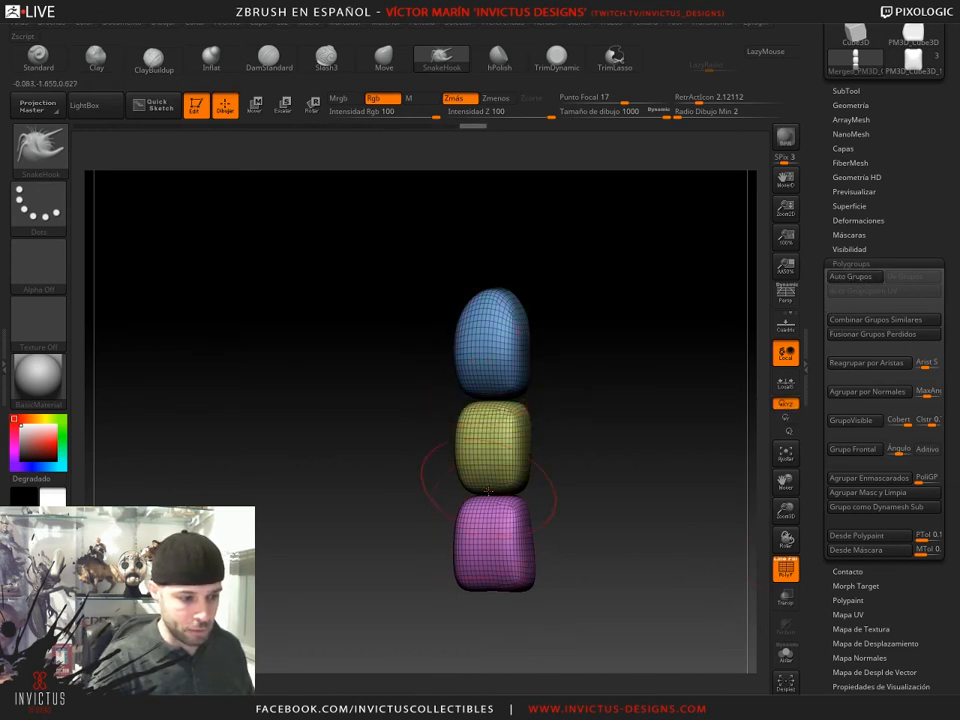
key("shift+f")
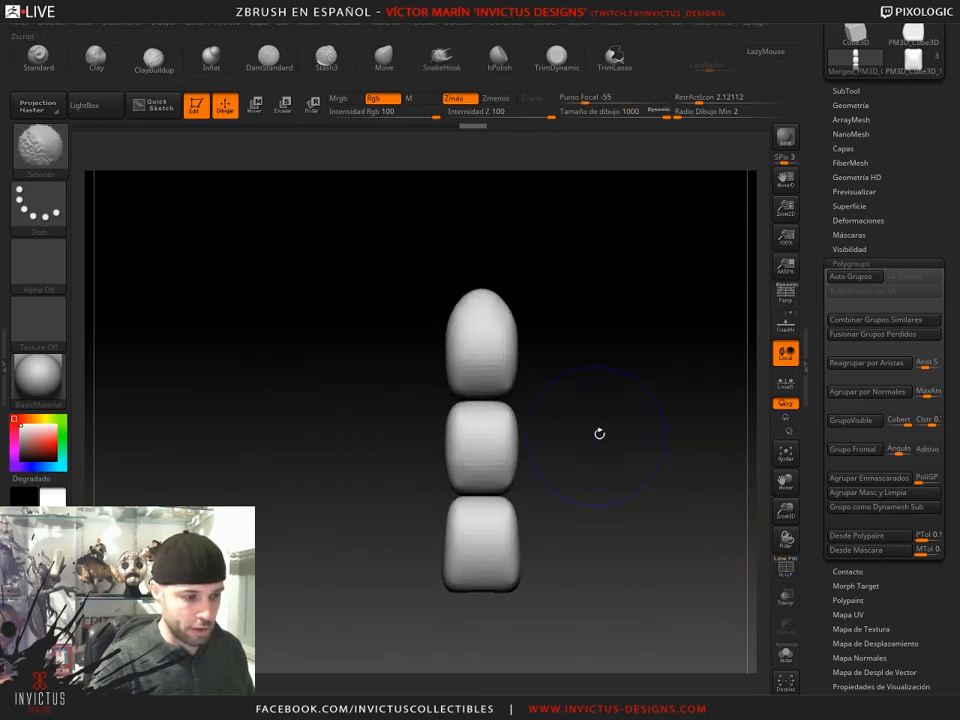
- Mask the fingertip and base segments and reshape the ends of the middle segment with SnakeHook and smoothing
left_click(484, 450, "ctrl+shift")
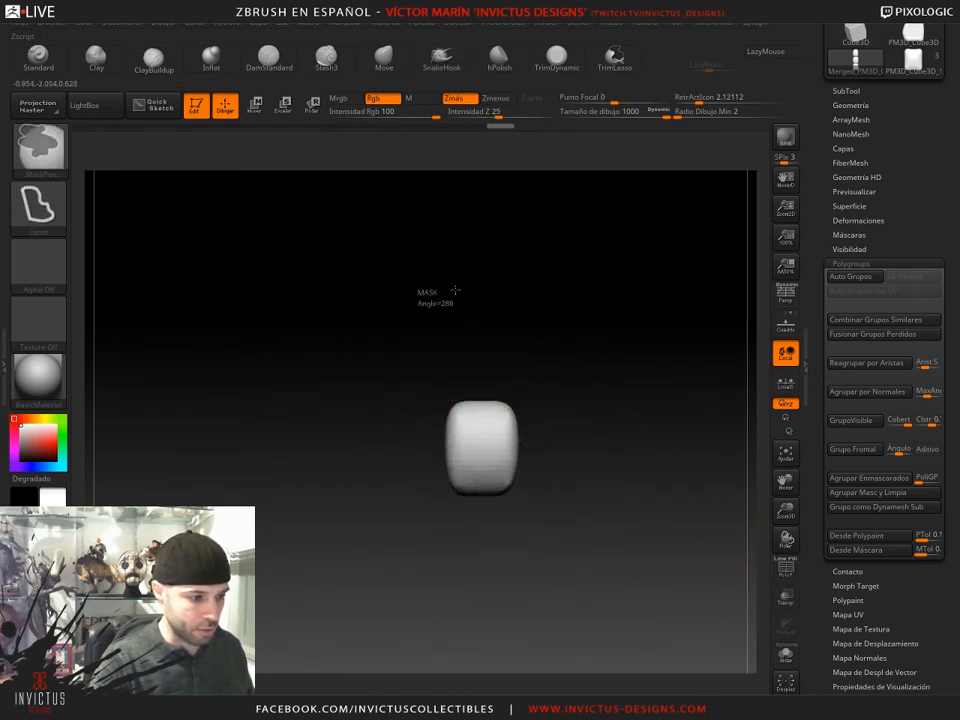
left_click(615, 505, "ctrl+shift")
mouse_move(652, 495)
left_mouse_down()
mouse_move(611, 446)
mouse_move(604, 412)
left_mouse_up()
left_click_drag(472, 341, 473, 329)
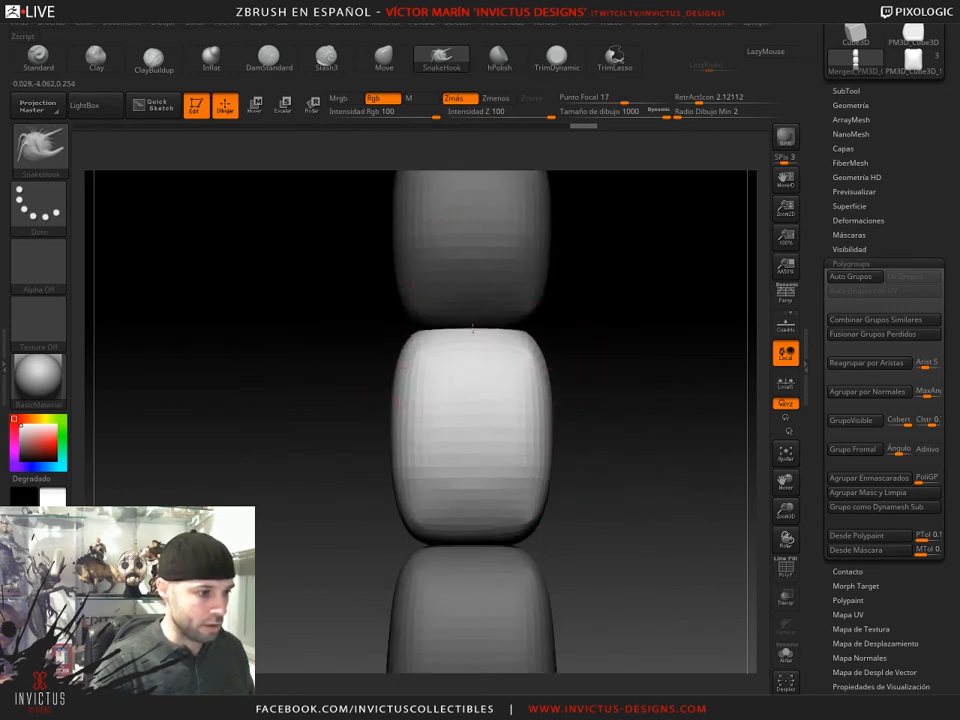
mouse_move(611, 606)
left_mouse_down("alt")
mouse_move(602, 514)
mouse_move(625, 554)
mouse_move(529, 480)
left_mouse_up("alt")
key("shift")
left_click_drag(490, 435, 638, 538, "shift")
left_click_drag(597, 608, 595, 584)
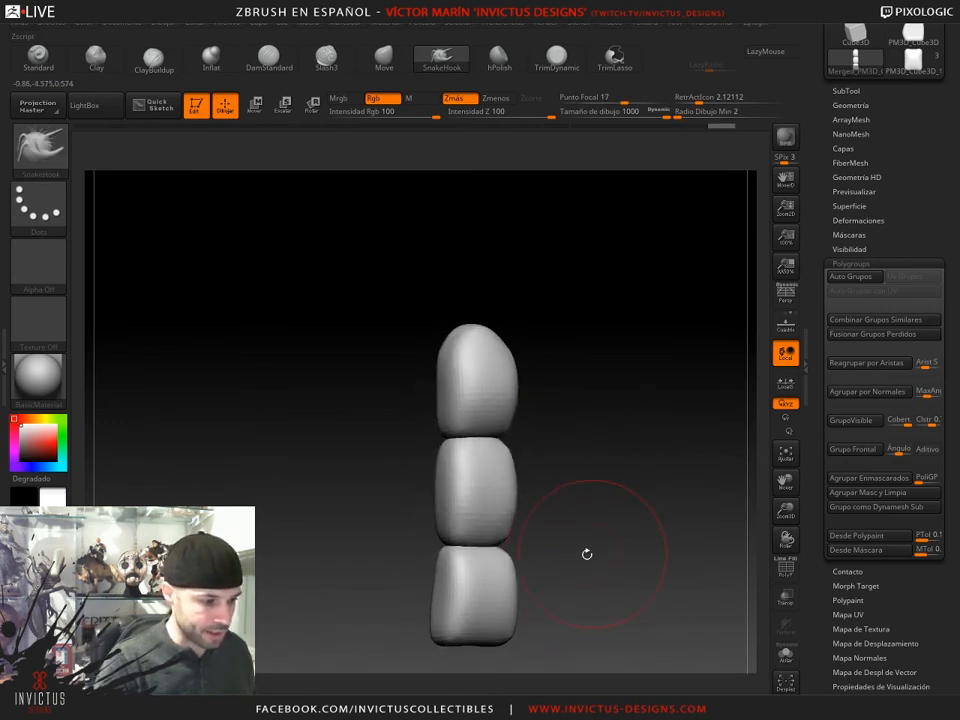
- Reduce the draw size to 437 and smooth the edges of the finger segments around the joints
left_click_drag(669, 117, 630, 118)
mouse_move(604, 433)
left_mouse_down("alt")
mouse_move(606, 478)
mouse_move(636, 337)
left_mouse_up("alt")
mouse_move(435, 371)
left_mouse_down("shift")
mouse_move(448, 431)
mouse_move(441, 474)
mouse_move(444, 420)
left_mouse_up("shift")
left_click_drag(610, 371, 616, 512, "alt")
mouse_move(440, 310)
left_mouse_down("shift")
mouse_move(431, 333)
mouse_move(438, 381)
mouse_move(436, 249)
mouse_move(493, 259)
mouse_move(500, 328)
left_mouse_up("shift")
left_click_drag(613, 476, 600, 441, "alt")
mouse_move(446, 425)
left_mouse_down("shift")
mouse_move(422, 383)
mouse_move(420, 454)
mouse_move(480, 478)
mouse_move(485, 500)
left_mouse_up("shift")
left_click_drag(619, 508, 616, 380, "alt")
left_click_drag(616, 380, 615, 352, "shift")
left_click_drag(645, 313, 630, 461, "alt")
- Try remeshing the finger with DynaMesh at resolution 256 and smoothing the joint between the middle and base segments
left_click_drag(896, 106, 896, 199)
left_click(851, 198)
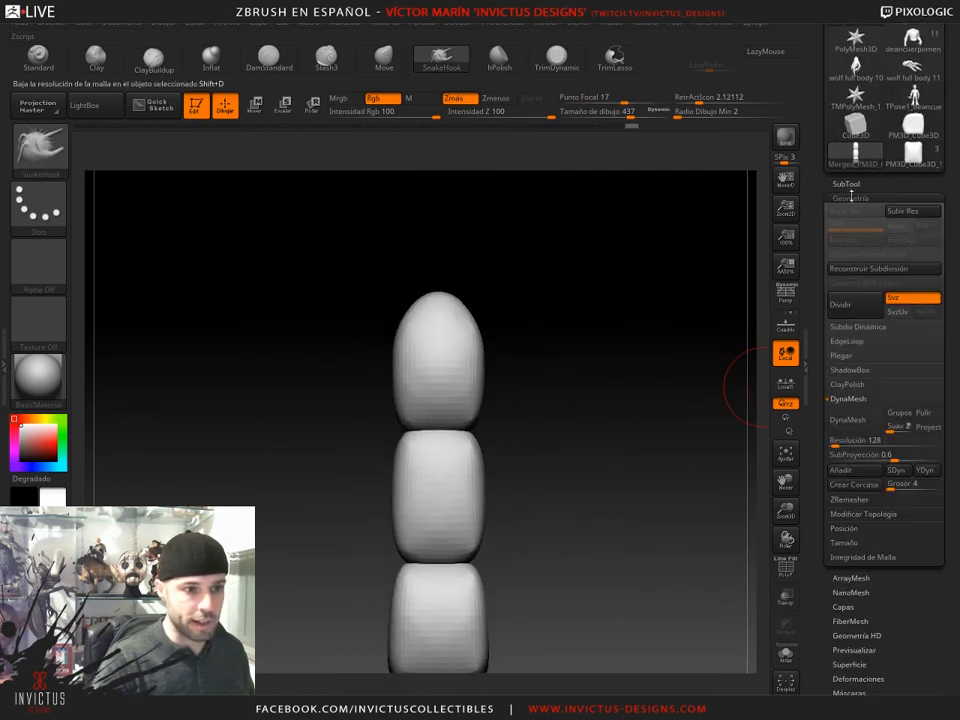
left_click(855, 443)
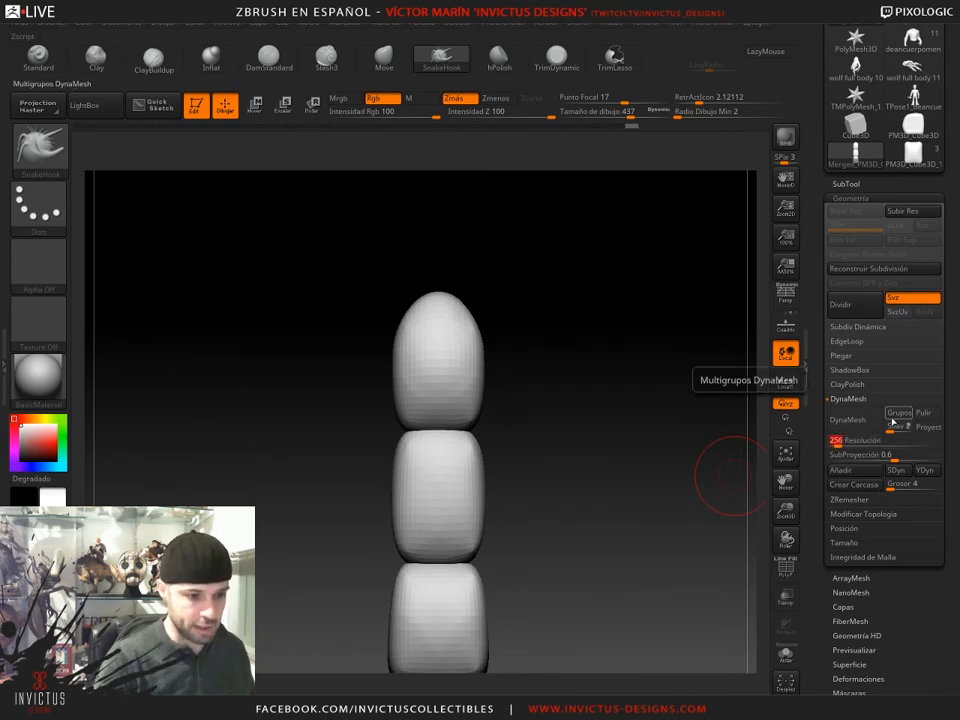
left_click(846, 420)
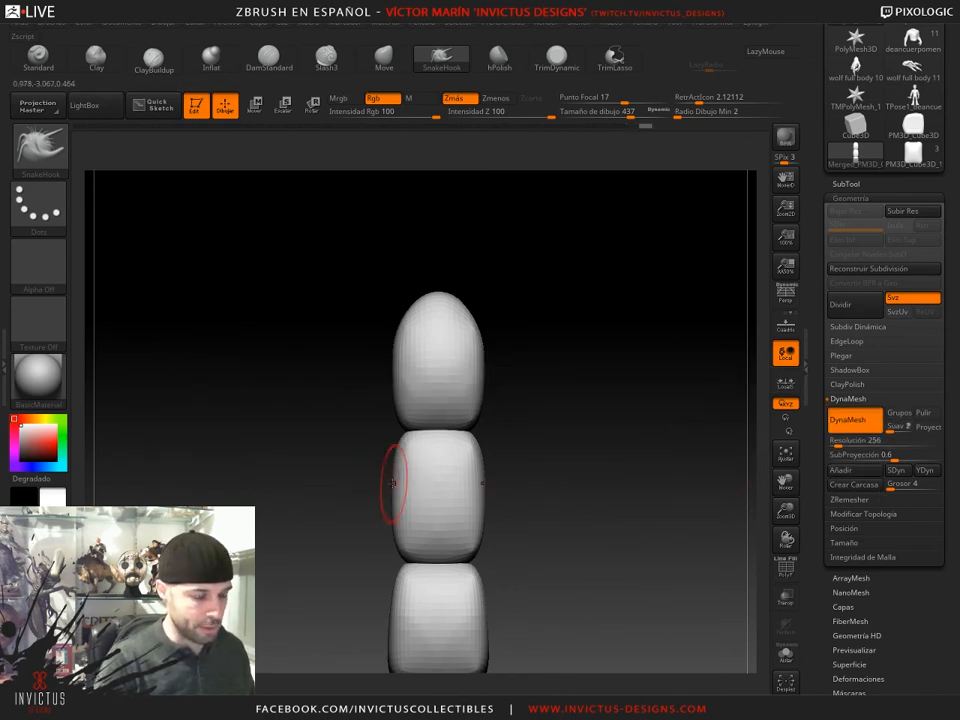
left_click_drag(755, 437, 555, 570)
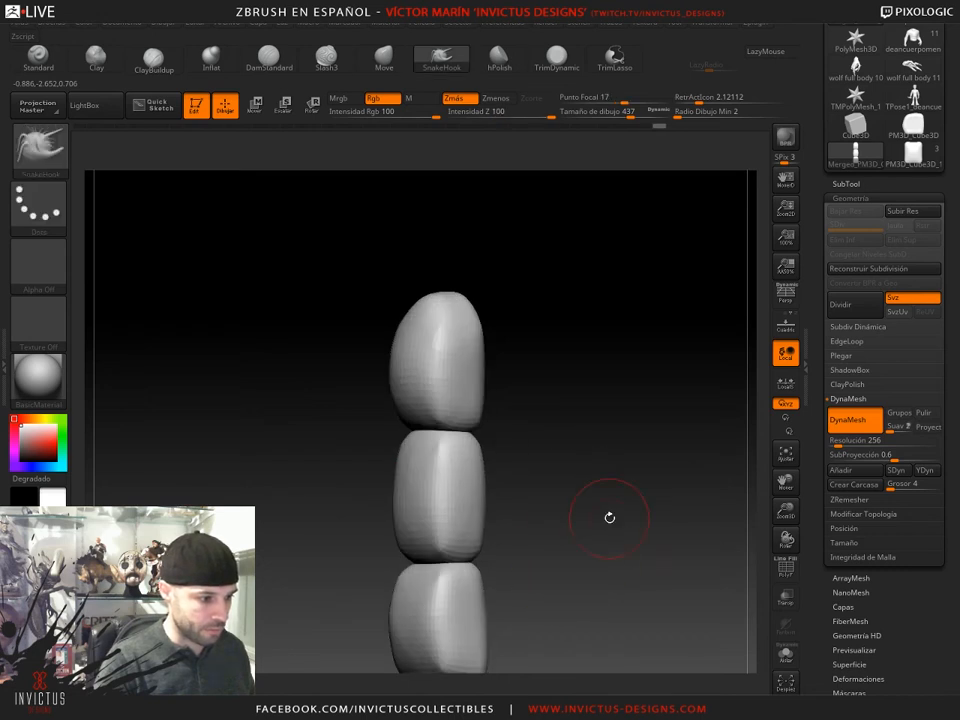
mouse_move(603, 494)
left_mouse_down()
mouse_move(559, 435)
mouse_move(523, 444)
mouse_move(628, 516)
mouse_move(578, 474)
mouse_move(588, 340)
left_mouse_up()
left_click_drag(512, 287, 478, 469, "shift")
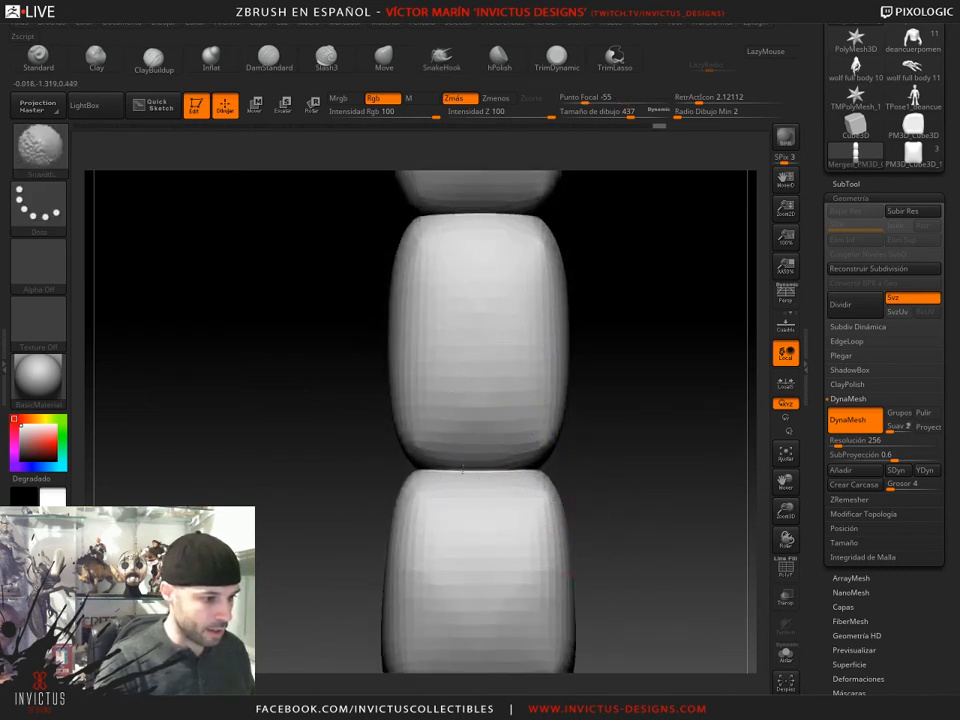
left_click_drag(420, 480, 606, 521)
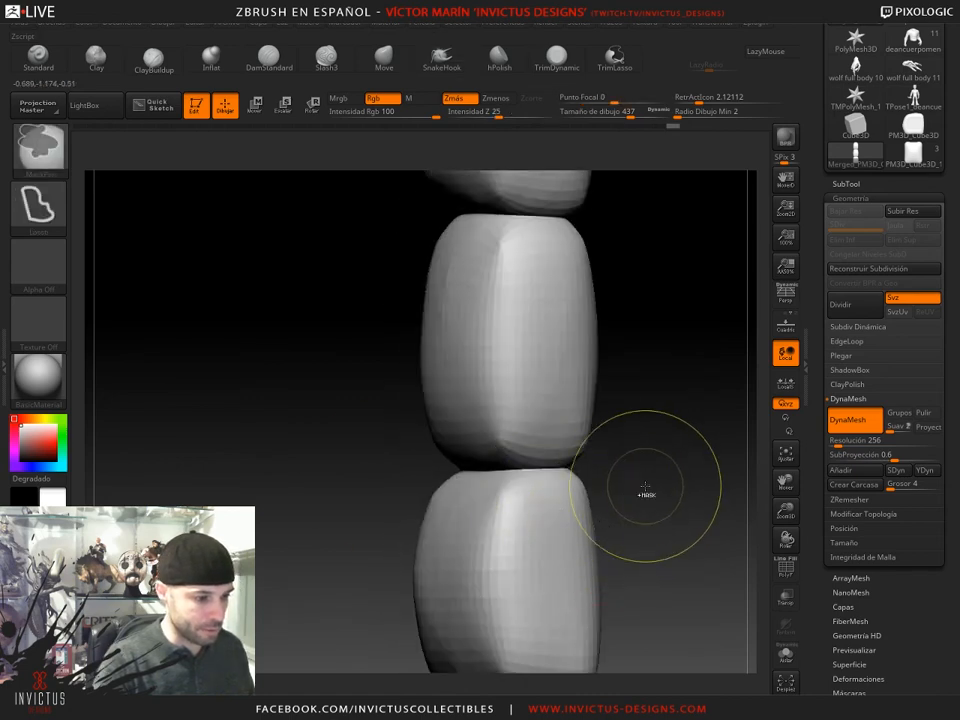
mouse_move(611, 572)
left_mouse_down("shift")
mouse_move(643, 561)
mouse_move(635, 495)
mouse_move(619, 499)
mouse_move(611, 590)
left_mouse_up("shift")
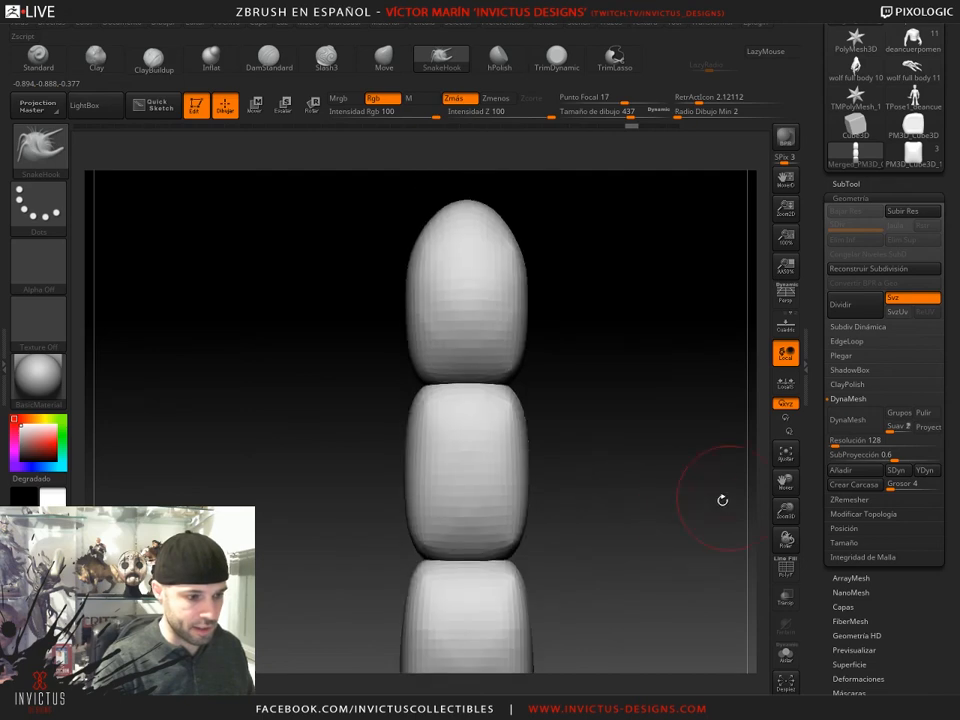
- Remesh the finger with DynaMesh at resolution 64 and smooth the joints between its segments
left_click(863, 442)
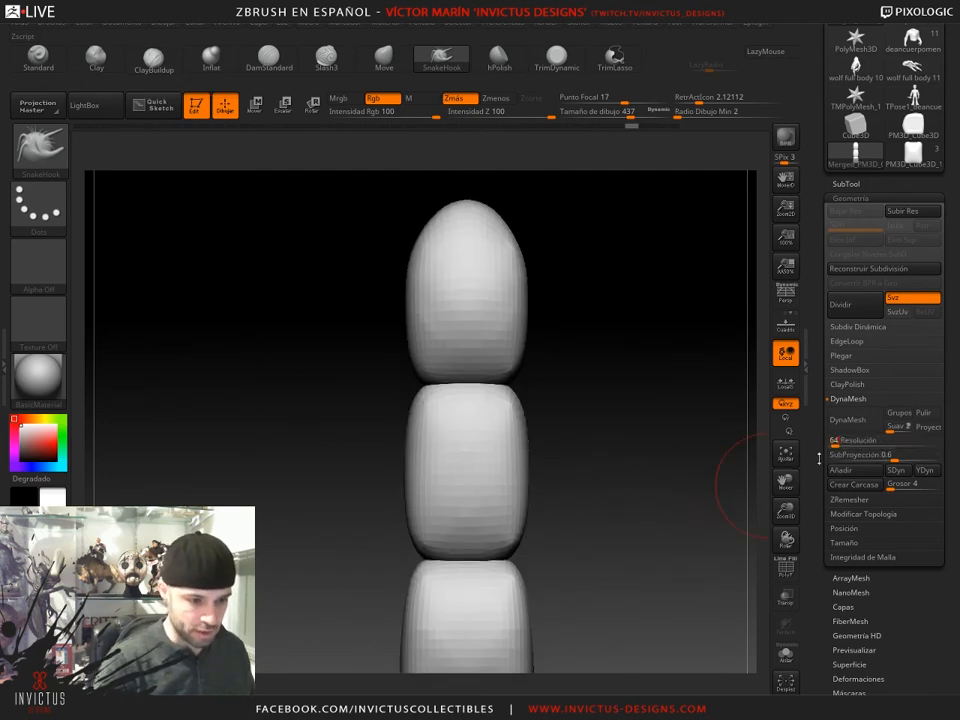
key("Return")
left_click(843, 427)
left_click_drag(619, 482, 564, 470)
left_click_drag(504, 380, 409, 391, "shift")
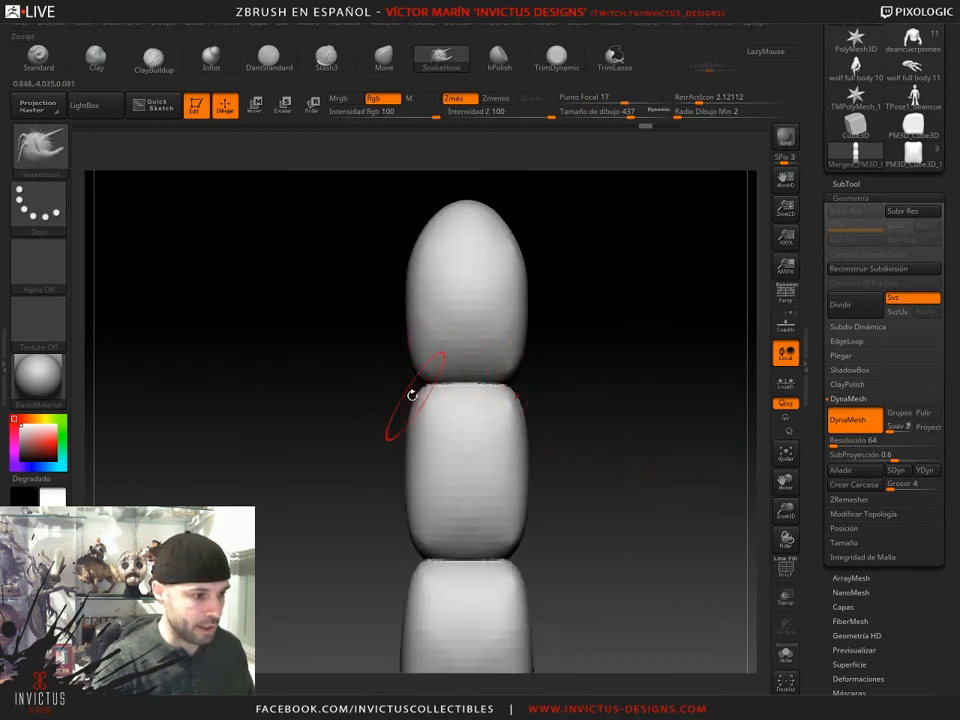
left_click_drag(557, 371, 534, 364)
mouse_move(545, 580)
left_mouse_down()
mouse_move(609, 559)
mouse_move(624, 527)
mouse_move(618, 494)
mouse_move(617, 525)
mouse_move(579, 472)
mouse_move(575, 495)
mouse_move(624, 524)
left_mouse_up()
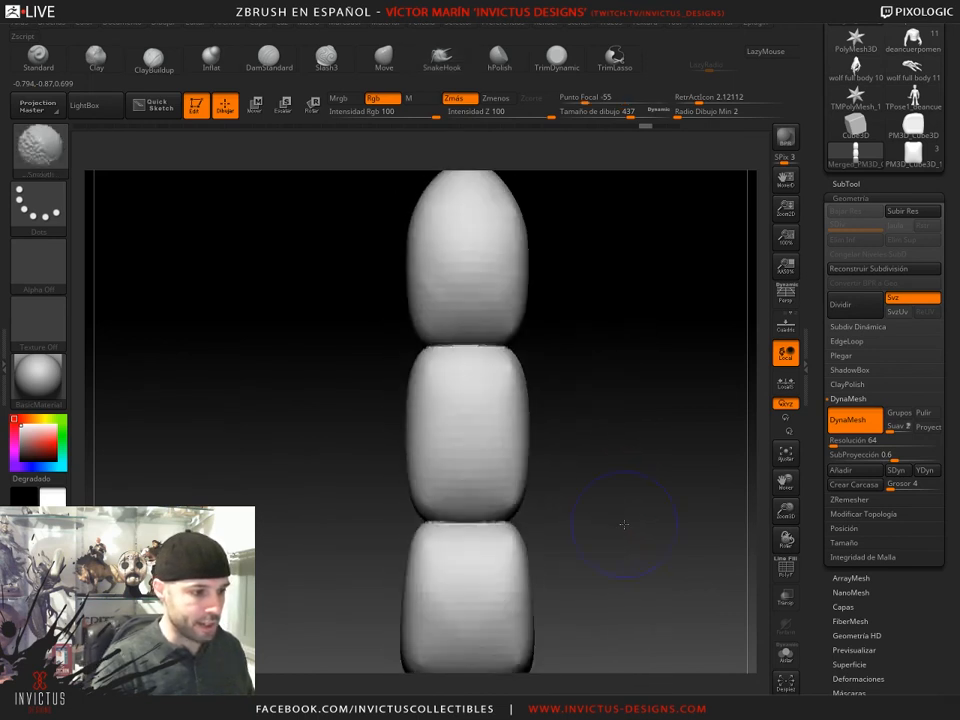
- Append a Sphere3D subtool to the finger and make it the active subtool
left_click(846, 184)
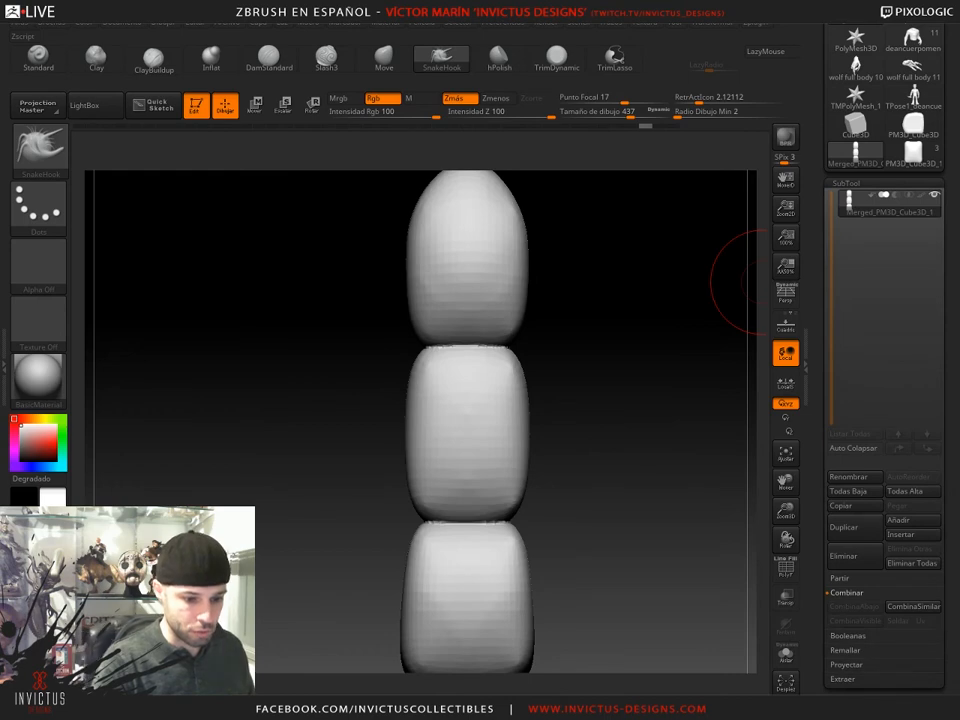
scroll(904, 598, "down", 2)
scroll(926, 320, "up", 5)
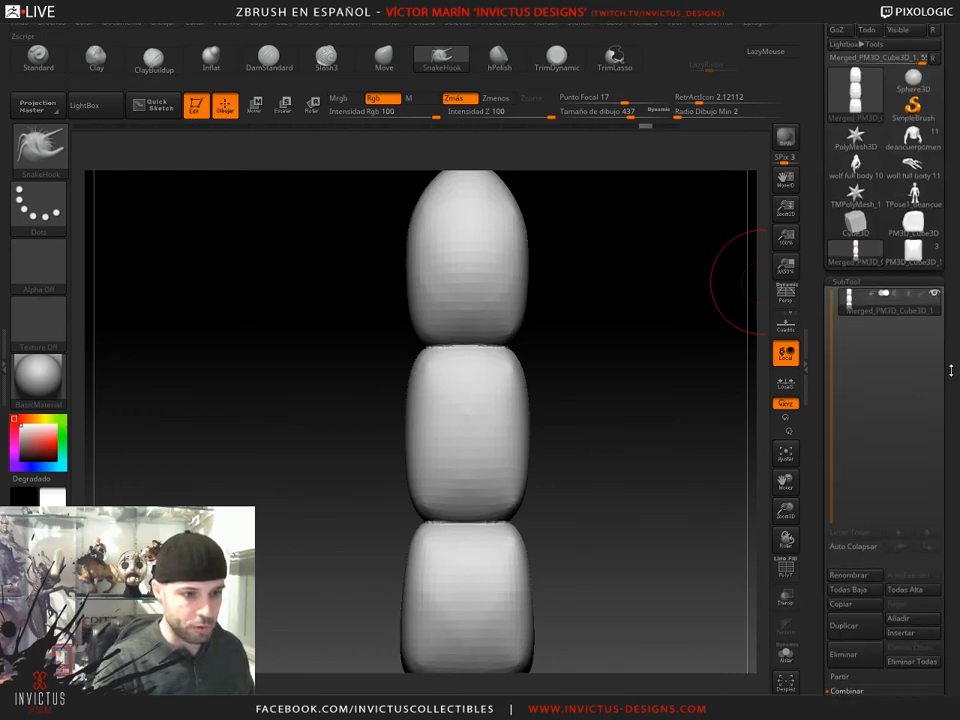
left_click(904, 646)
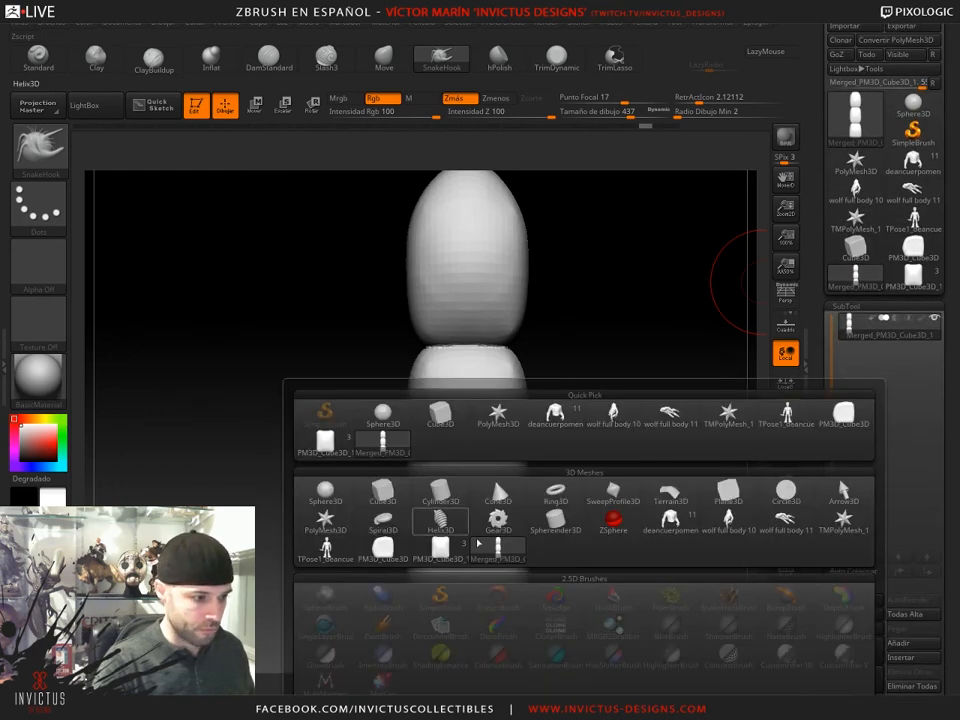
left_click(386, 412)
left_click(466, 601, "alt")
right_click_drag(467, 598, 534, 583)
- Scale the sphere to nearly the finger's width and position it partly embedded at the joint between the middle and base segments
key("w")
mouse_move(569, 552)
left_mouse_down()
mouse_move(518, 436)
mouse_move(542, 464)
left_mouse_up()
left_click_drag(499, 508, 519, 511)
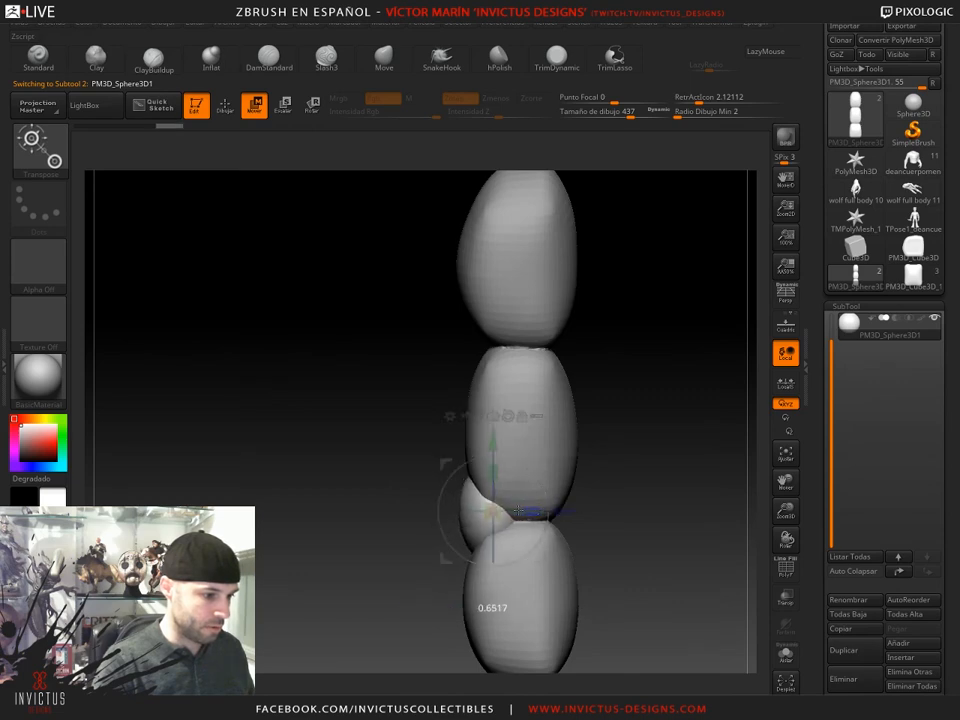
left_click_drag(581, 511, 628, 513)
left_click_drag(589, 463, 527, 460)
left_click_drag(628, 521, 681, 528, "shift")
left_click_drag(520, 511, 514, 510)
left_click_drag(648, 520, 578, 514)
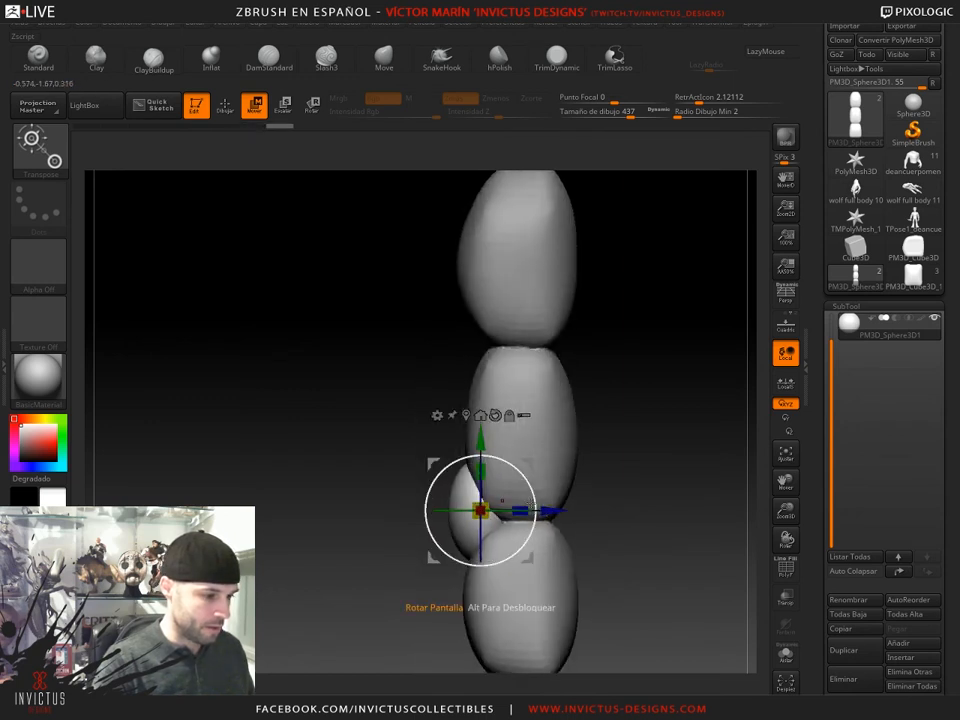
left_click_drag(529, 463, 544, 462)
left_click_drag(610, 504, 676, 506, "shift")
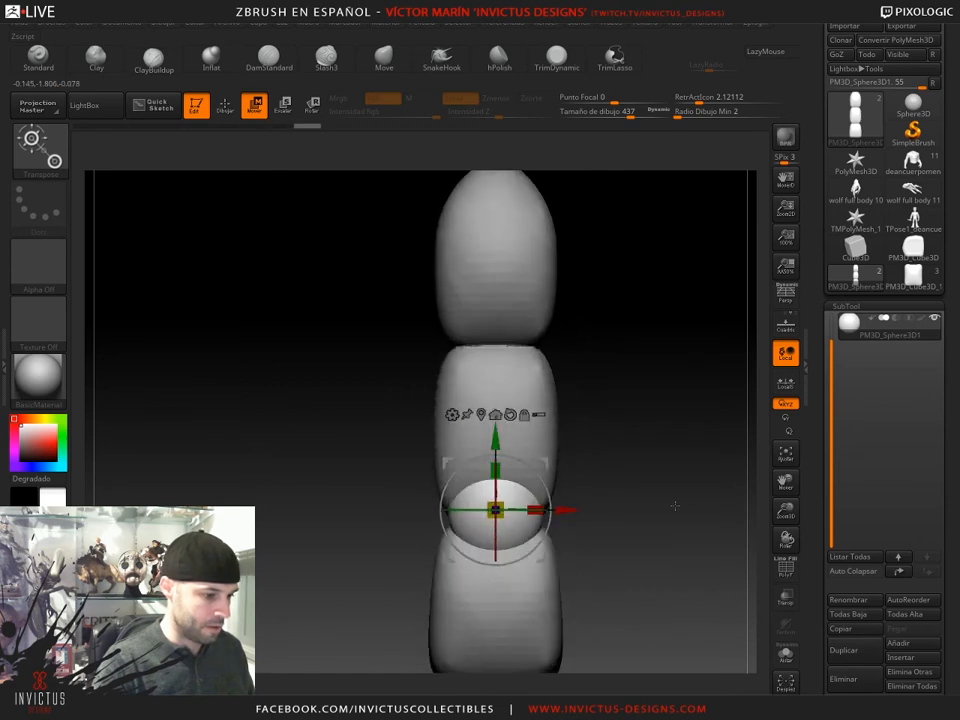
- Duplicate the sphere and move the copy up to the joint between the fingertip and middle segments
left_click(853, 657)
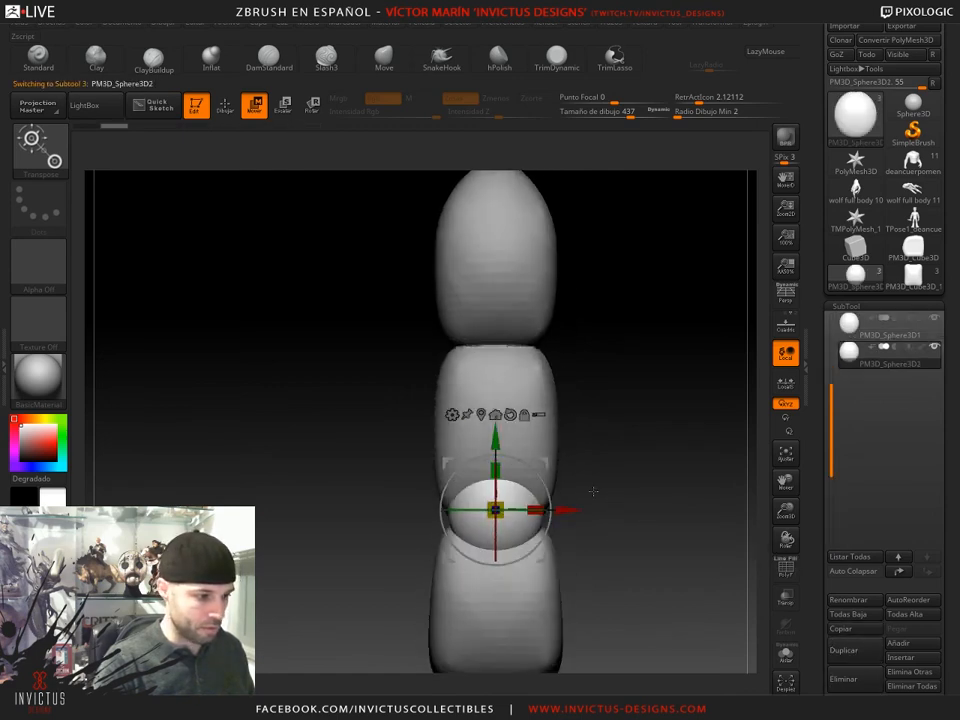
left_click_drag(495, 437, 495, 272)
left_click_drag(621, 490, 612, 515)
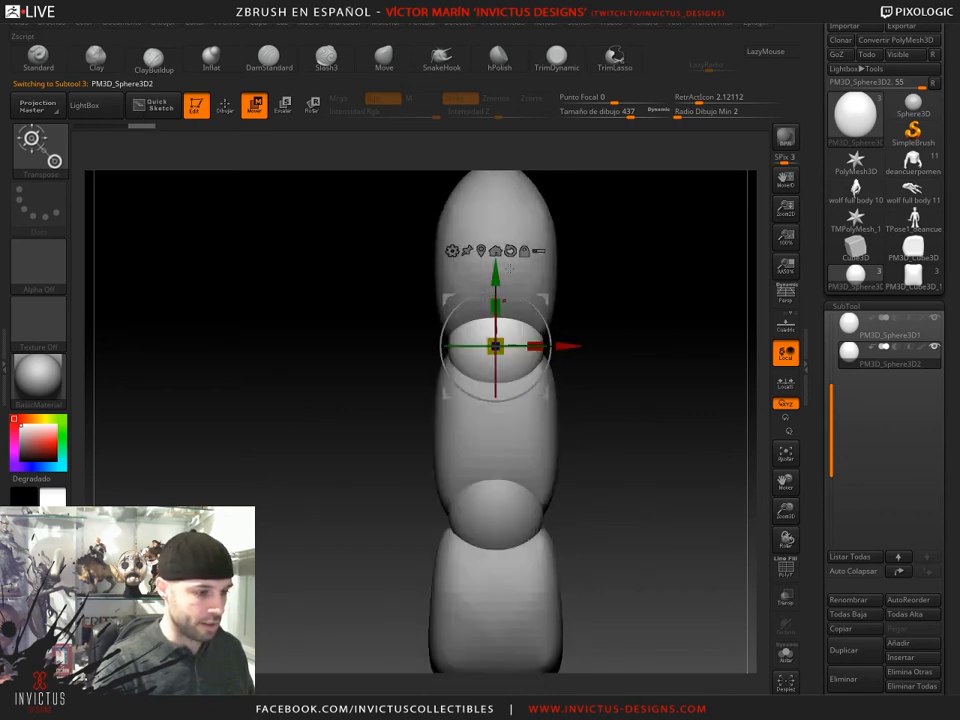
- Merge both knuckle spheres down into the finger subtool and update its DynaMesh to fuse them
left_click_drag(829, 400, 829, 332)
left_click(853, 332)
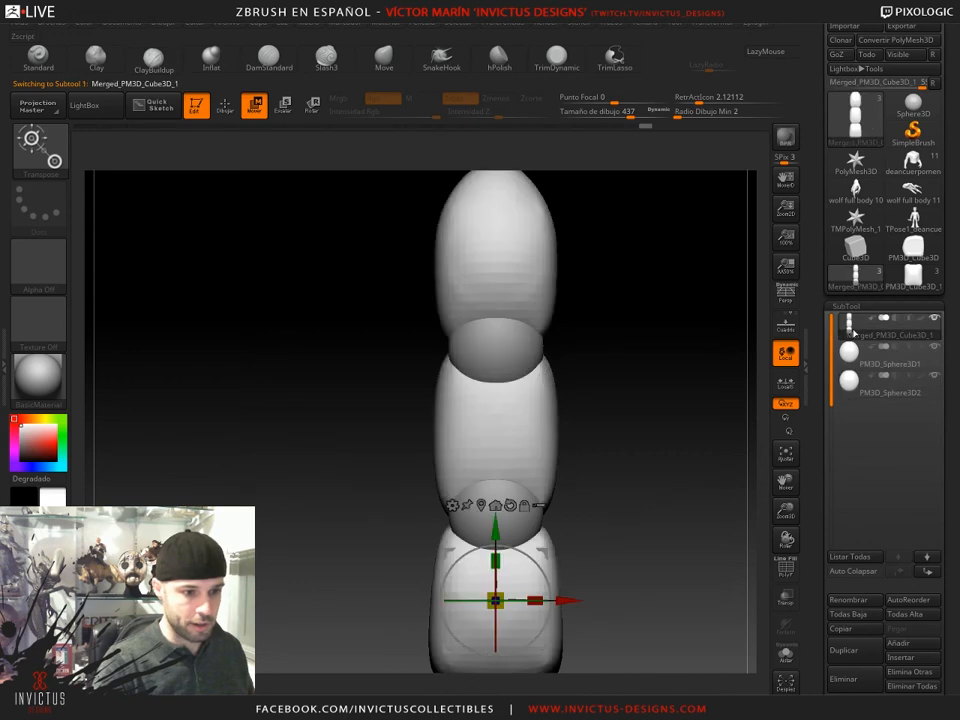
left_click_drag(948, 616, 948, 443)
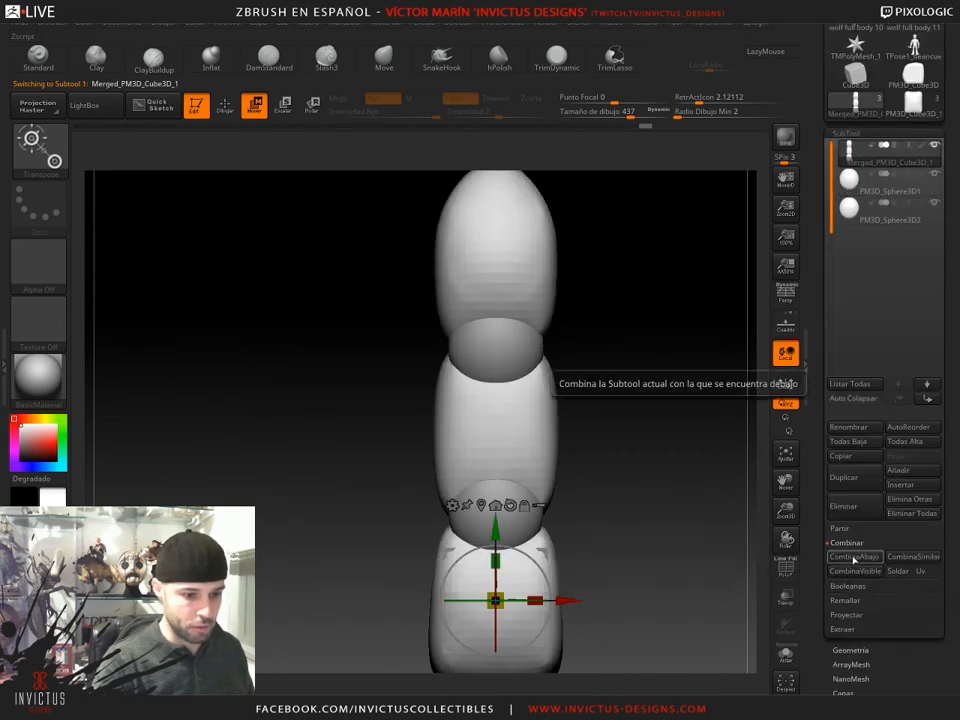
left_click(855, 557)
left_click(697, 585)
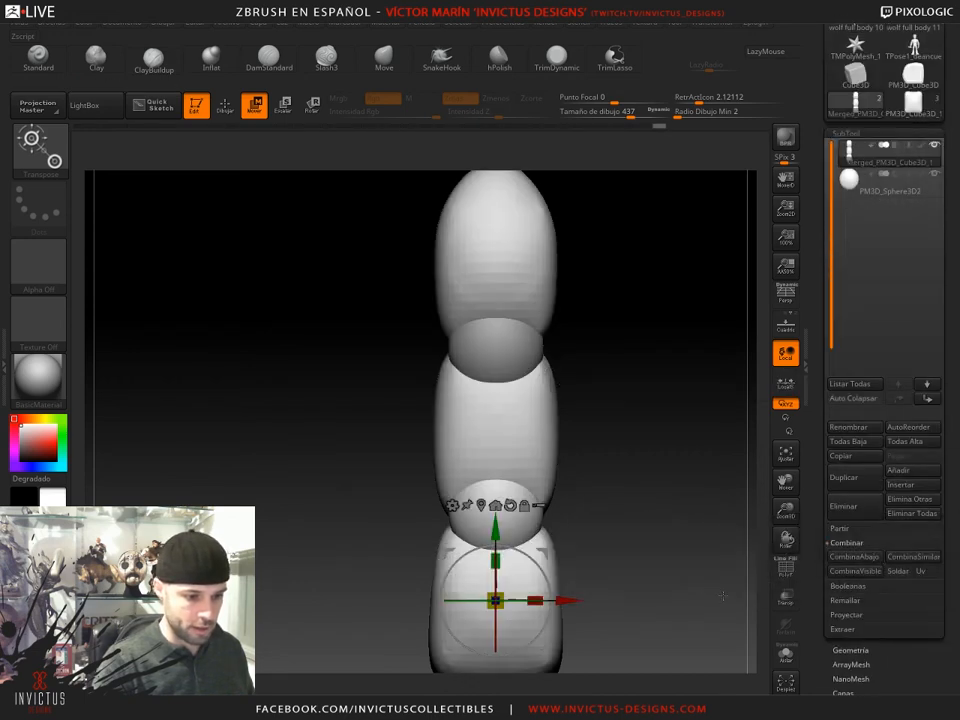
left_click(854, 557)
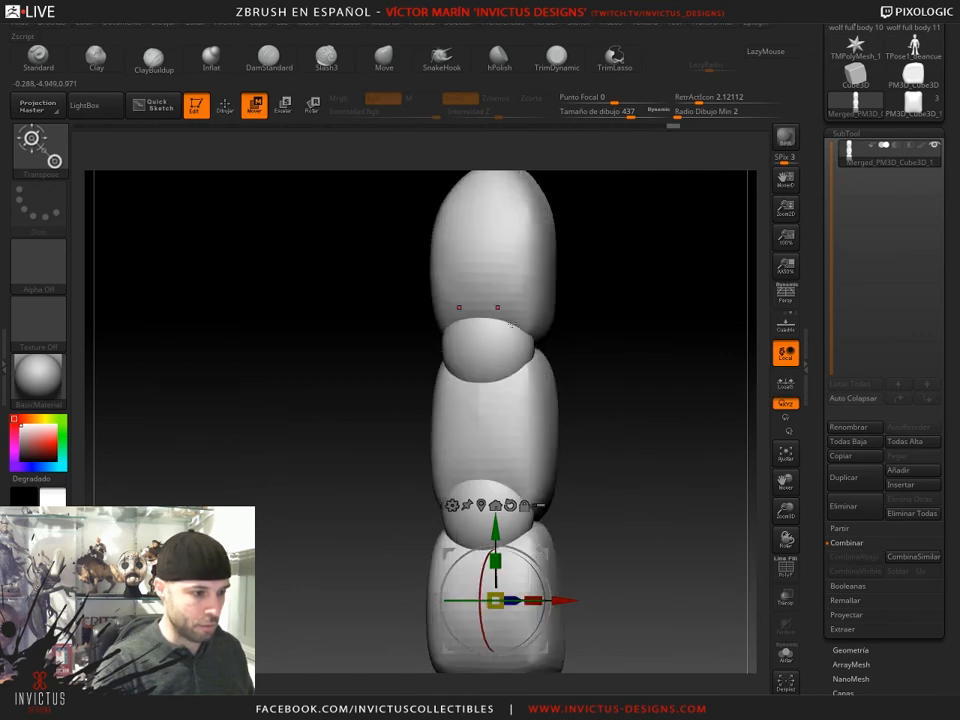
left_click_drag(604, 497, 577, 404)
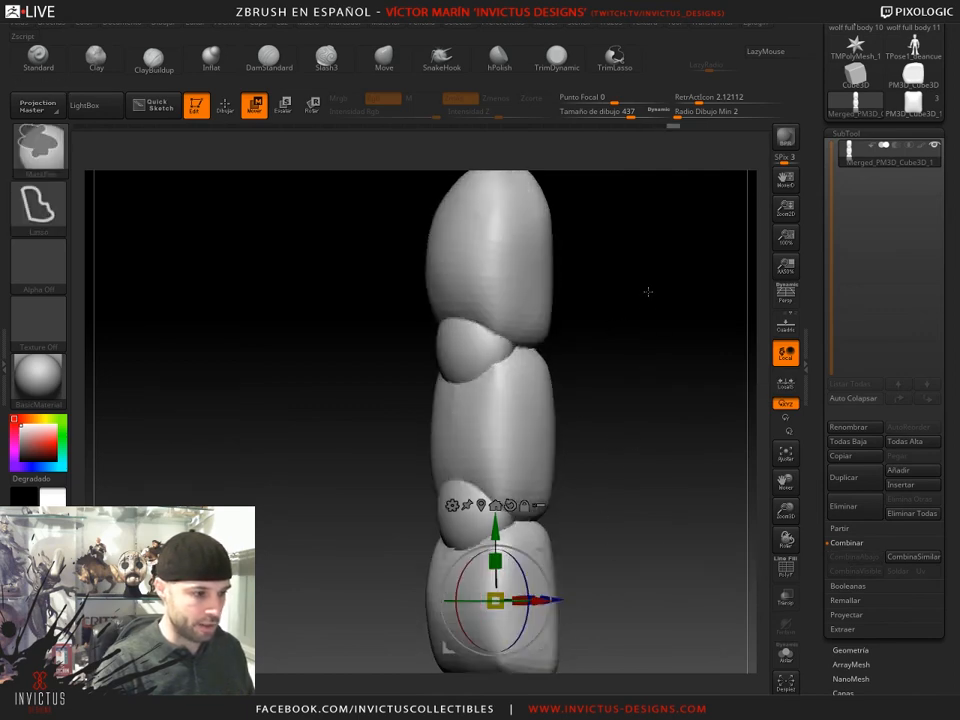
left_click_drag(650, 300, 668, 406, "shift")
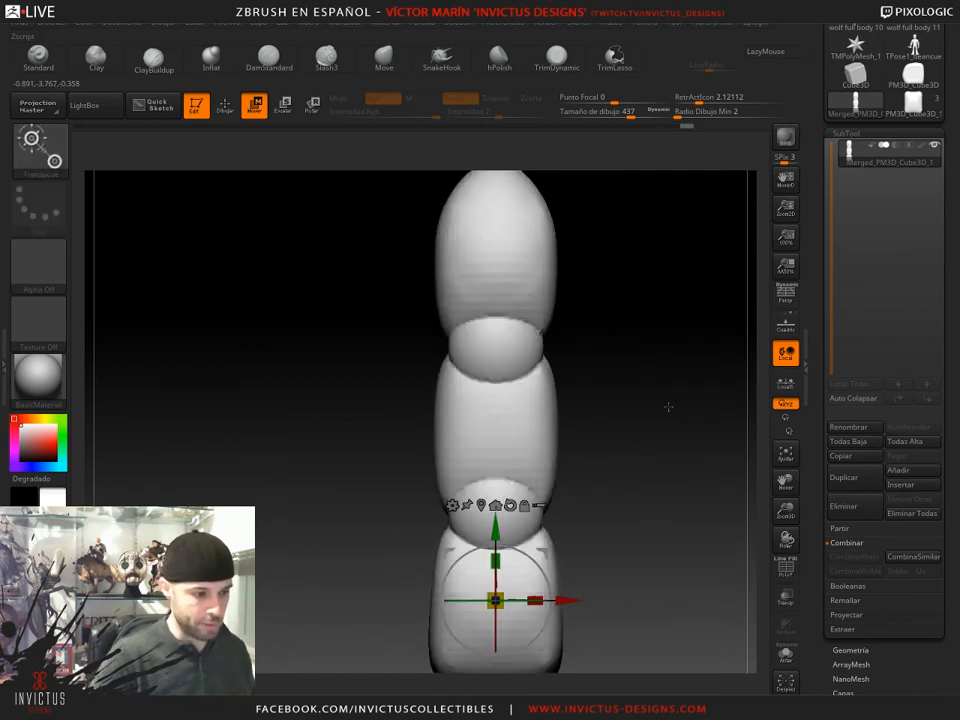
- Smooth the fused knuckle spheres into the neighbouring segments on the finger's front and sides
left_click(158, 62)
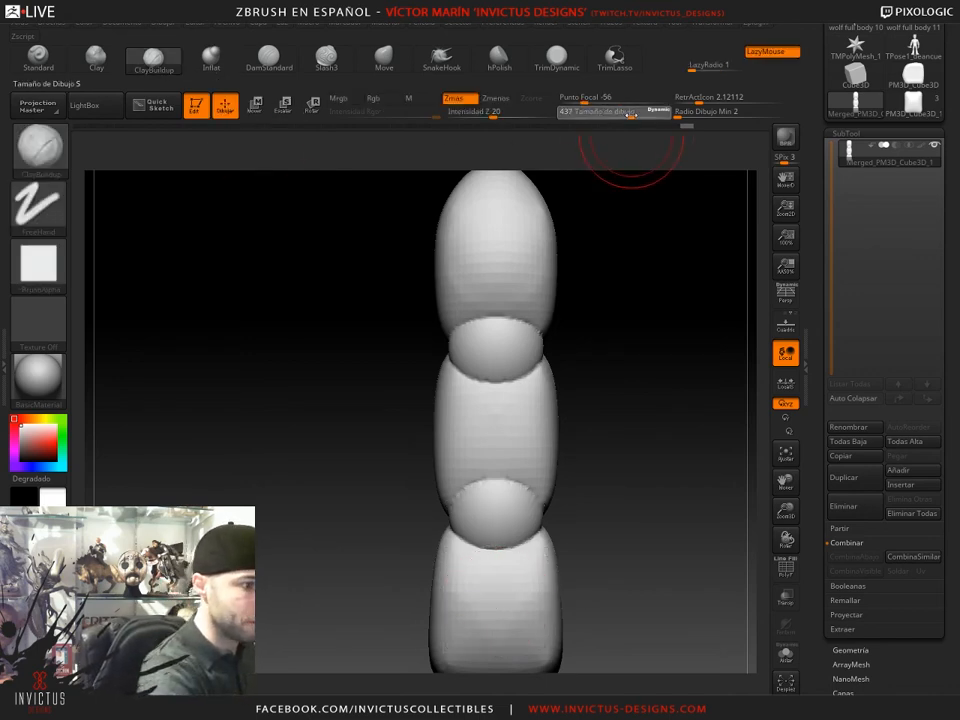
left_click_drag(634, 332, 626, 400, "alt")
mouse_move(514, 287)
left_mouse_down("shift")
mouse_move(525, 286)
mouse_move(517, 382)
left_mouse_up("shift")
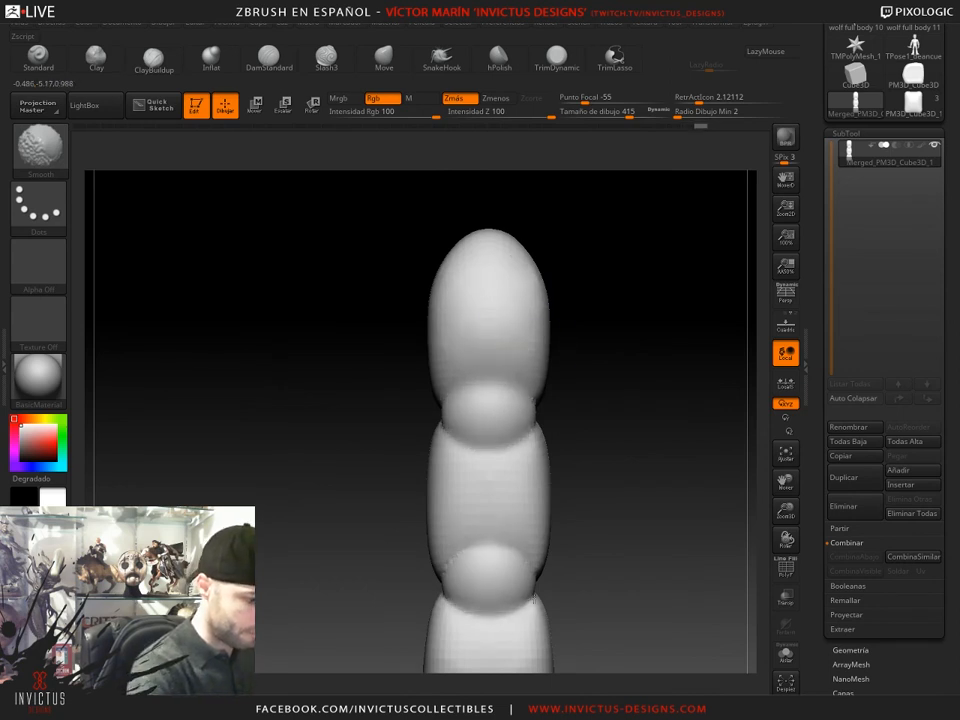
left_click_drag(680, 466, 570, 490)
left_click_drag(589, 422, 576, 415, "shift")
mouse_move(675, 466)
left_mouse_down()
mouse_move(542, 525)
mouse_move(556, 392)
left_mouse_up()
left_click_drag(571, 280, 571, 267, "shift")
- Smooth the underside of the finger across the joints, the base and middle segments and the fingertip
left_click_drag(644, 456, 615, 375, "alt")
left_click_drag(553, 378, 548, 390, "shift")
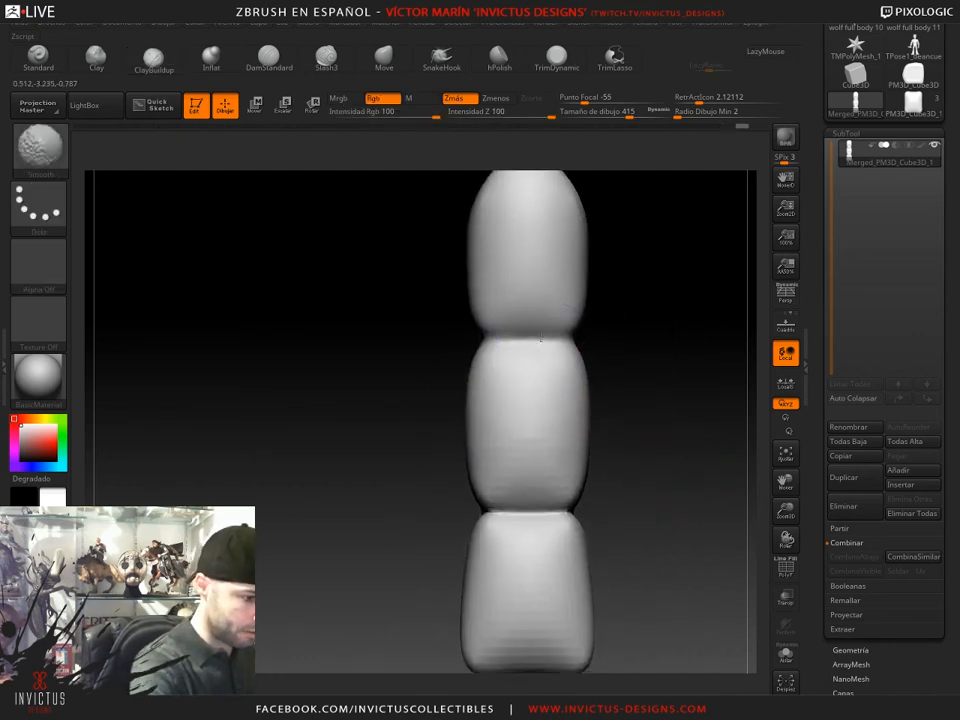
left_click_drag(573, 597, 573, 590, "shift")
left_click_drag(668, 487, 620, 472)
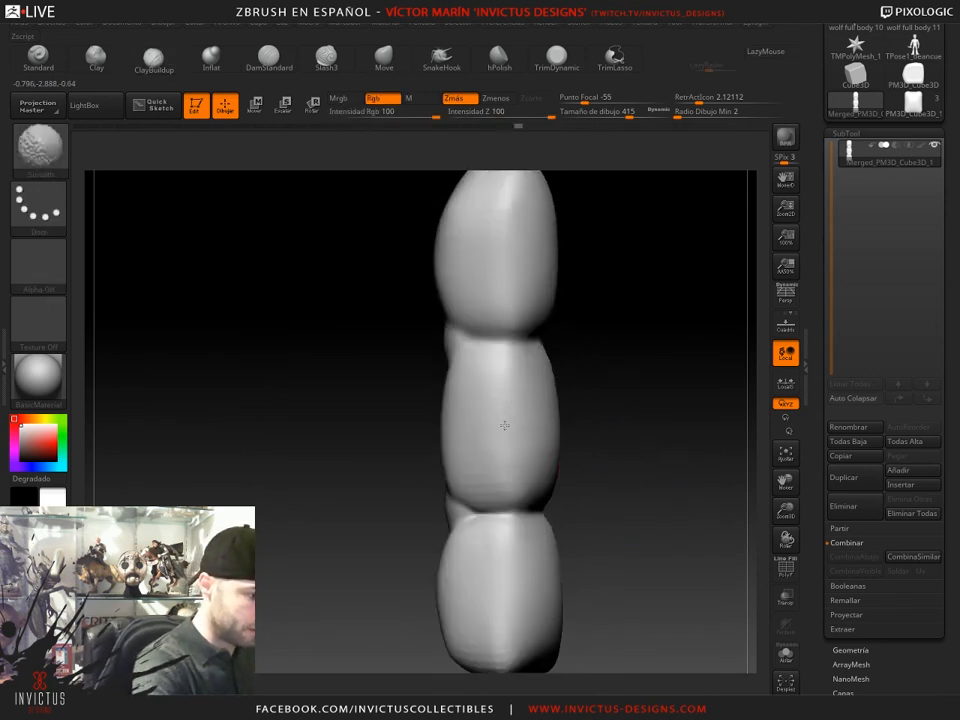
left_click_drag(500, 453, 501, 447, "shift")
left_click_drag(618, 410, 594, 541, "alt")
left_click_drag(498, 390, 496, 381, "shift")
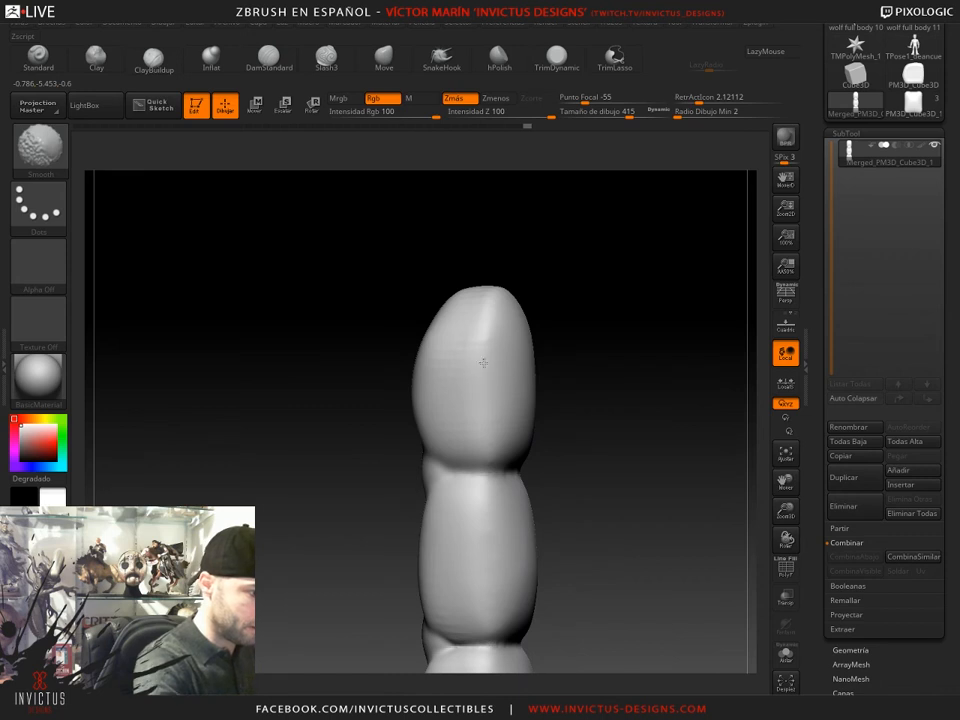
- Smooth the faceting on the front and sides of the fingertip and the base segment
left_click_drag(572, 328, 617, 345)
mouse_move(492, 346)
left_mouse_down("shift")
mouse_move(491, 360)
mouse_move(598, 356)
left_mouse_up("shift")
left_click_drag(473, 372, 471, 383, "shift")
mouse_move(557, 557)
left_mouse_down()
mouse_move(591, 551)
mouse_move(557, 446)
left_mouse_up()
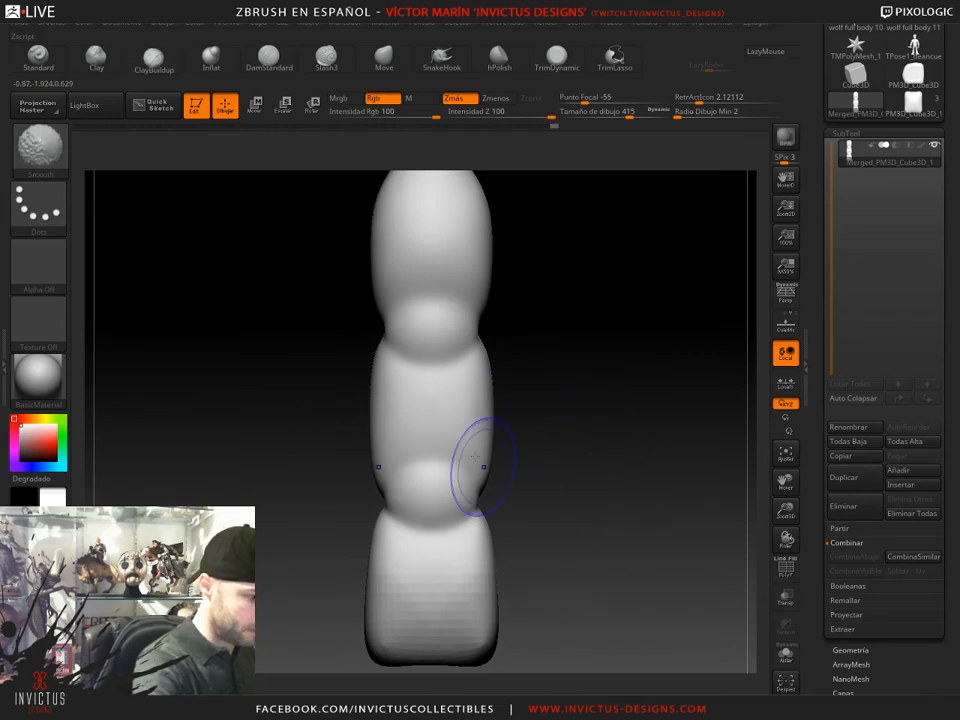
left_click_drag(552, 527, 528, 533)
left_click_drag(468, 604, 478, 622, "shift")
left_click_drag(672, 555, 644, 508)
- Flatten the sides of the middle segment and the fingertip with the hPolish brush
left_click(502, 62)
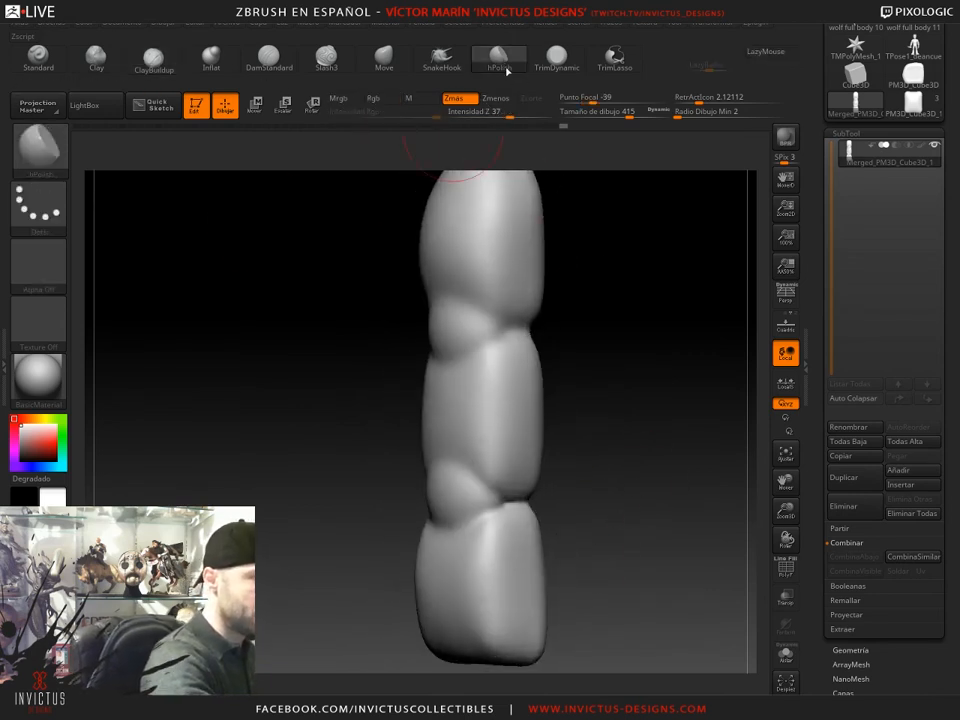
left_click_drag(588, 300, 624, 312)
left_click_drag(508, 388, 497, 356)
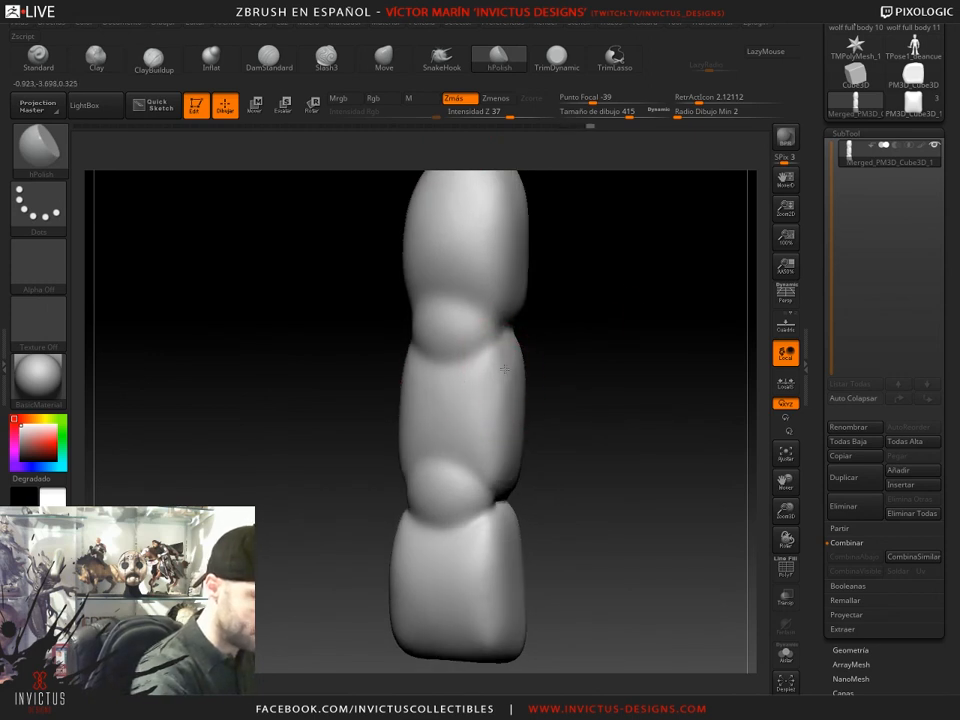
left_click_drag(537, 446, 568, 533)
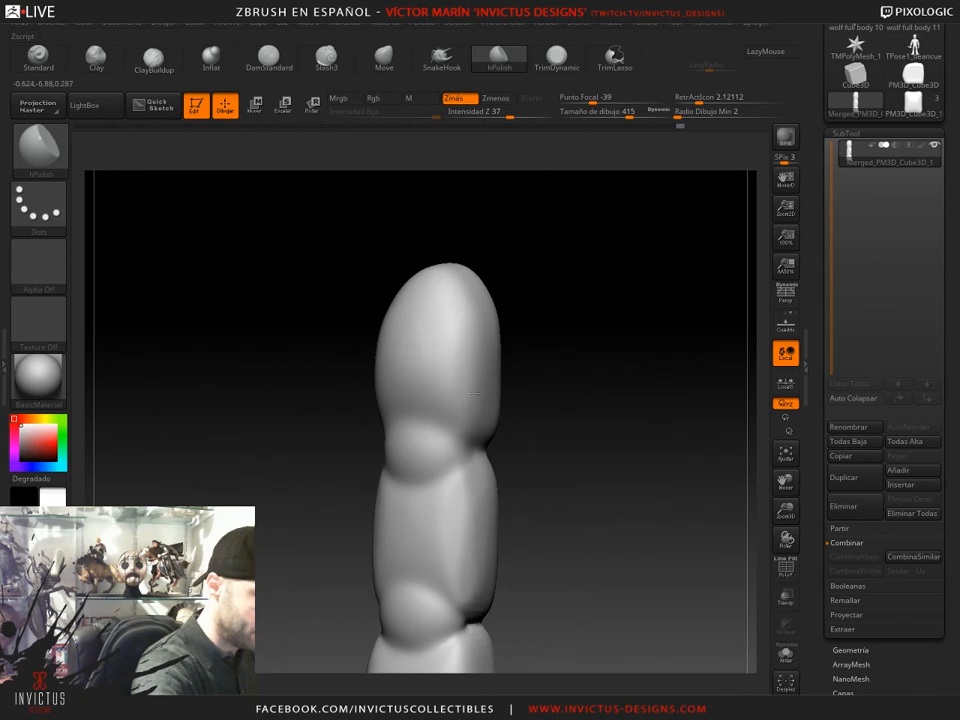
mouse_move(530, 412)
left_mouse_down()
mouse_move(542, 424)
mouse_move(568, 386)
left_mouse_up()
- Reshape the underside profile of the fingertip and middle segment with the SnakeHook brush at draw size 533
left_click(441, 62)
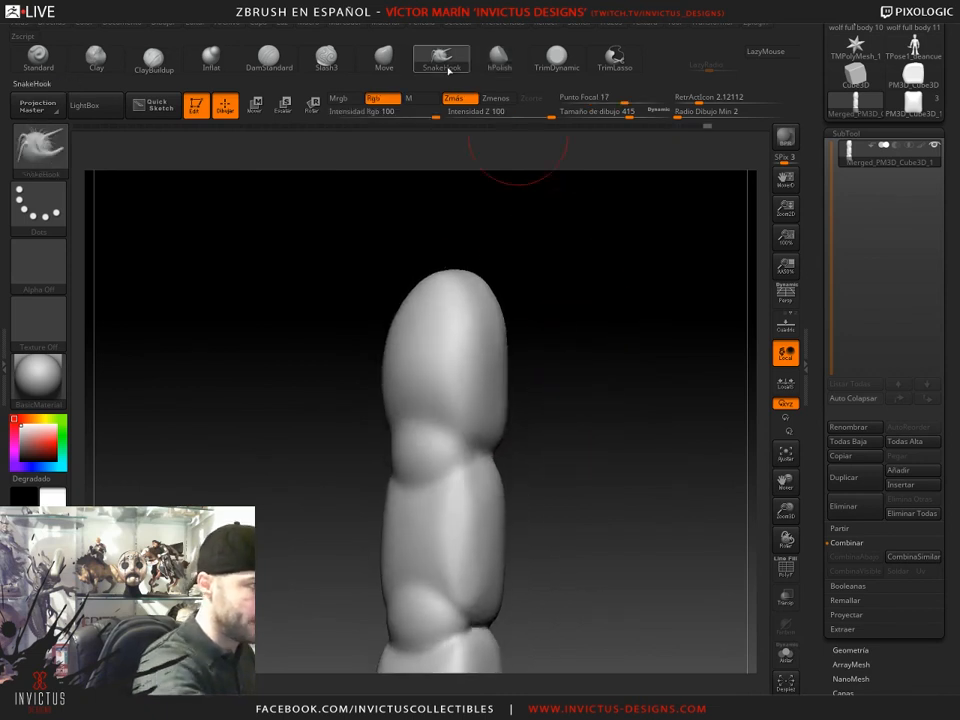
left_click_drag(629, 113, 638, 113)
left_click_drag(616, 332, 604, 345, "shift")
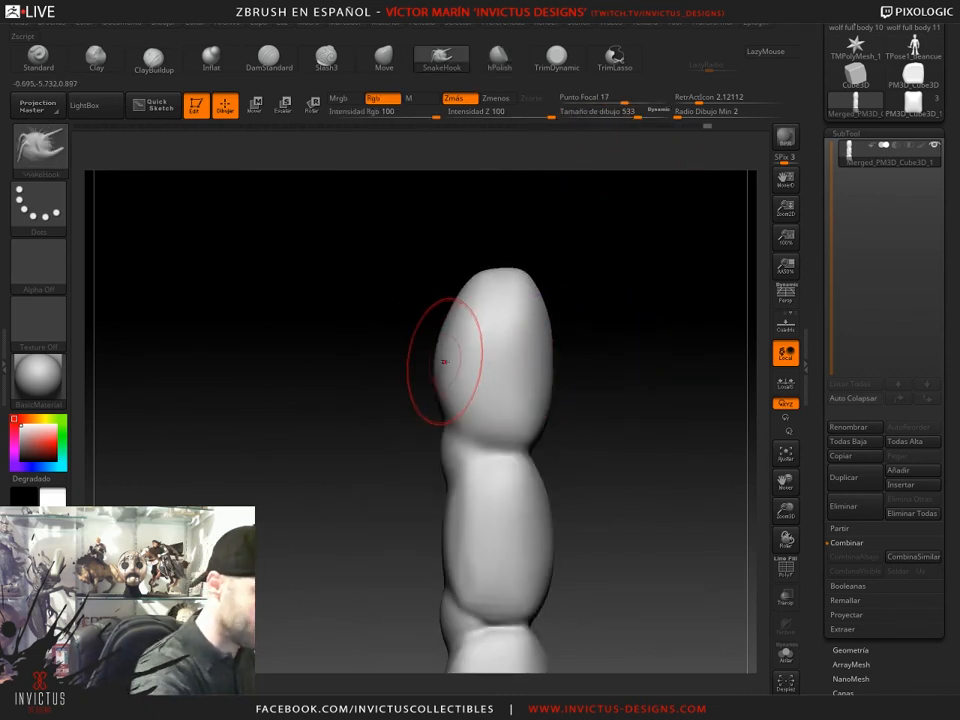
left_click_drag(527, 366, 542, 371)
left_click_drag(597, 393, 610, 397)
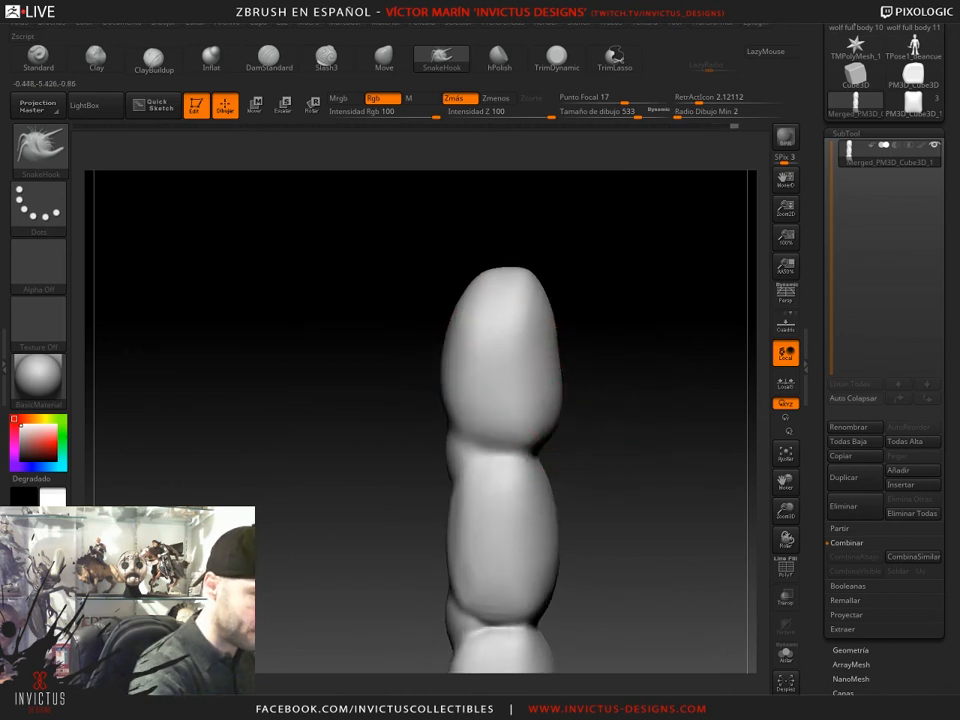
left_click_drag(557, 370, 566, 376)
left_click_drag(624, 440, 643, 448)
left_click_drag(617, 556, 603, 461, "alt")
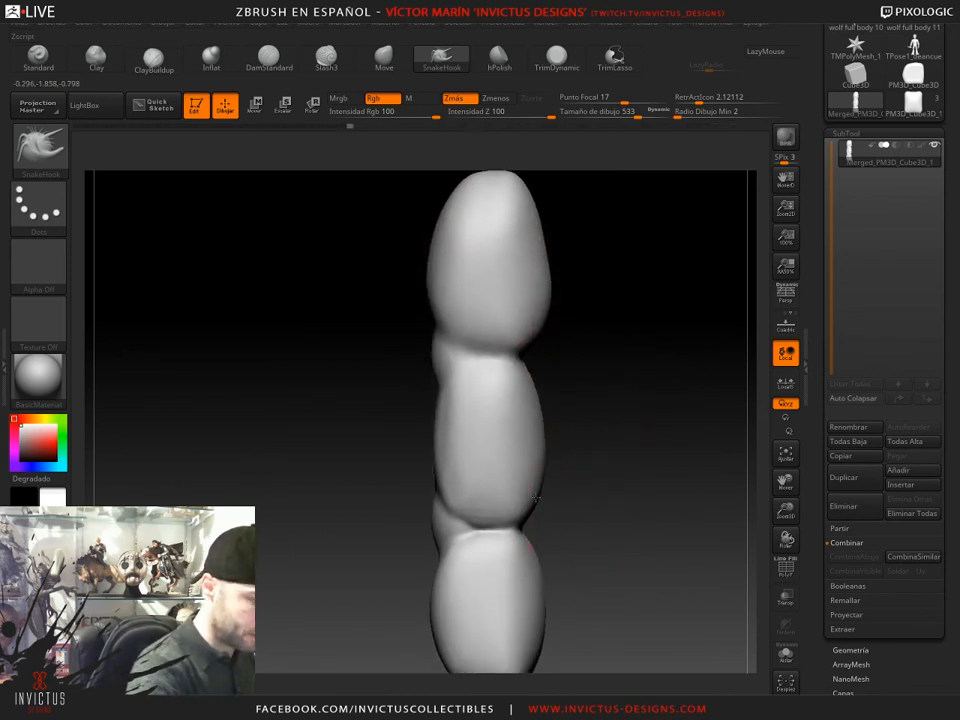
left_click_drag(536, 482, 536, 364)
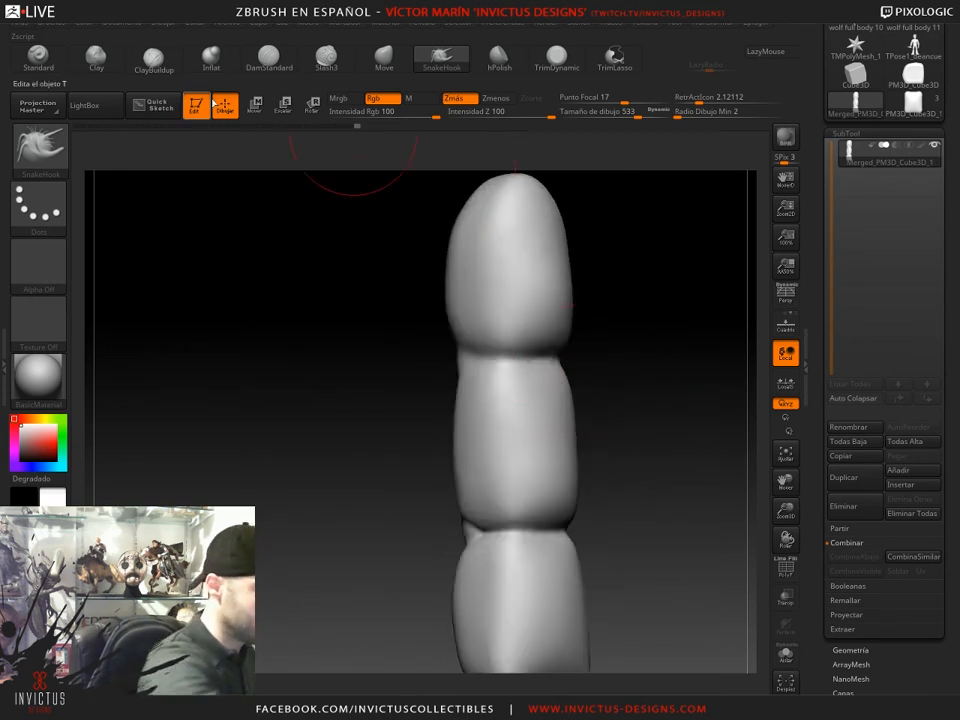
- Fill the crease of the upper joint on the finger's underside with the Clay brush at draw size 324
left_click(96, 56)
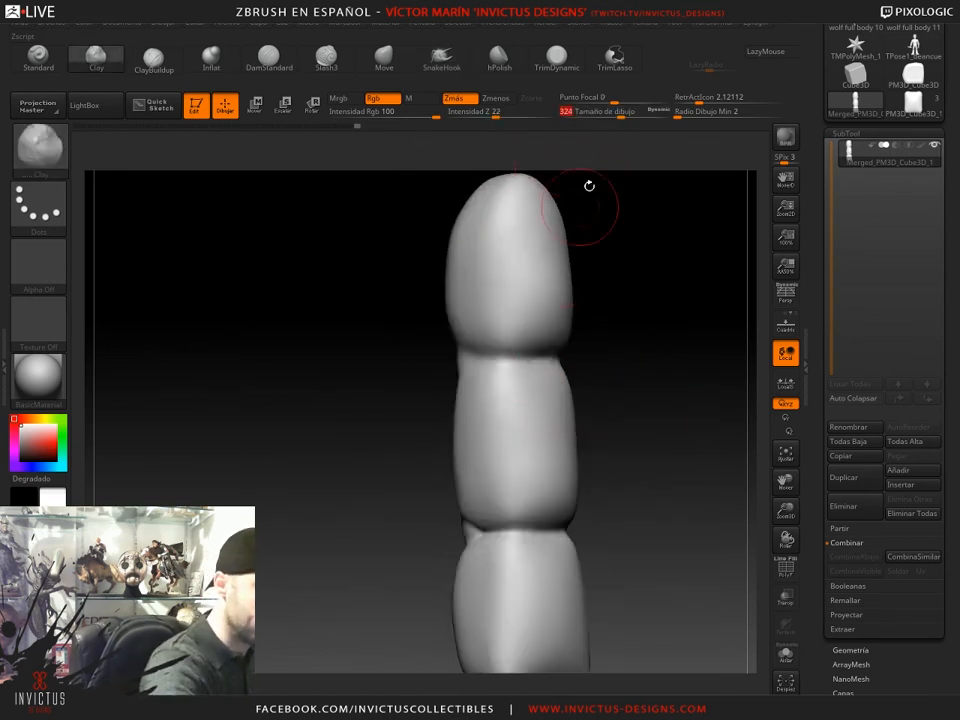
left_click_drag(500, 357, 556, 358)
left_click_drag(632, 378, 530, 366)
mouse_move(508, 354)
left_mouse_down()
mouse_move(593, 348)
mouse_move(664, 364)
left_mouse_up()
left_click_drag(540, 358, 583, 358)
left_click_drag(725, 404, 683, 407)
left_click_drag(510, 362, 596, 362)
left_click_drag(661, 432, 630, 408)
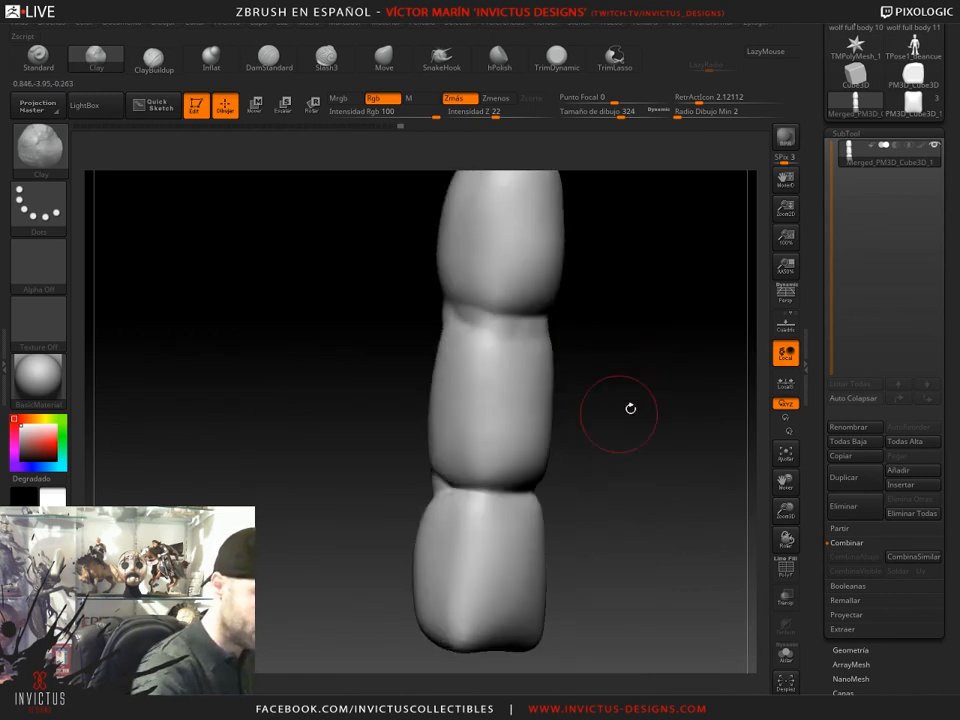
- Build up clay in the lower joint's underside crease and around the sides of both knuckles
left_click_drag(602, 492, 639, 491)
left_click_drag(456, 490, 495, 494)
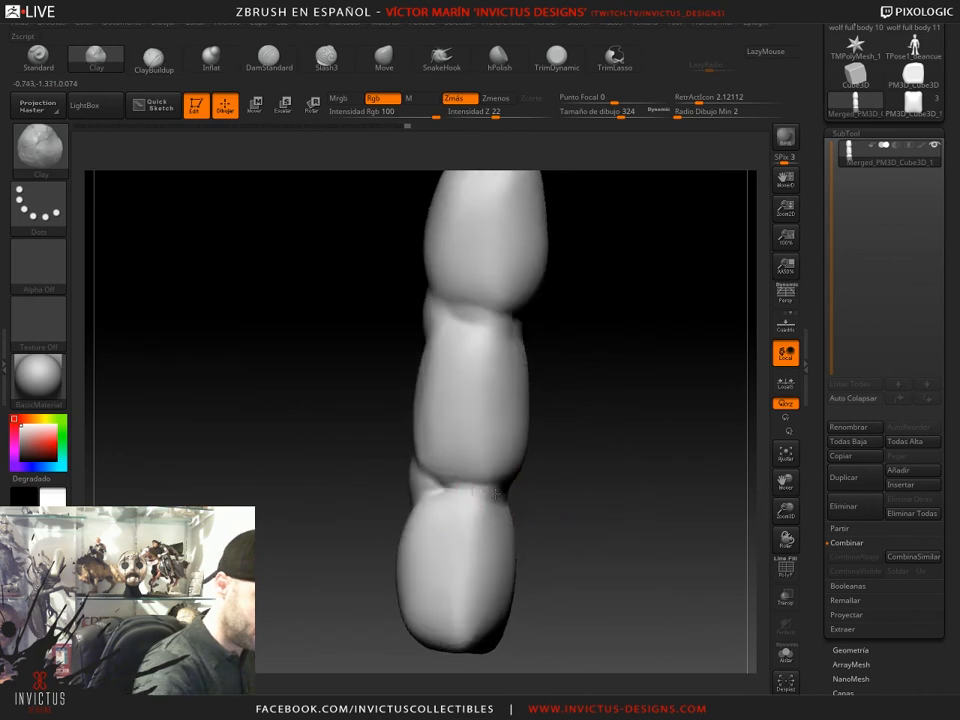
left_click_drag(575, 489, 538, 488)
left_click_drag(454, 493, 429, 501)
mouse_move(578, 466)
left_mouse_down()
mouse_move(540, 460)
mouse_move(480, 486)
mouse_move(445, 473)
left_mouse_up()
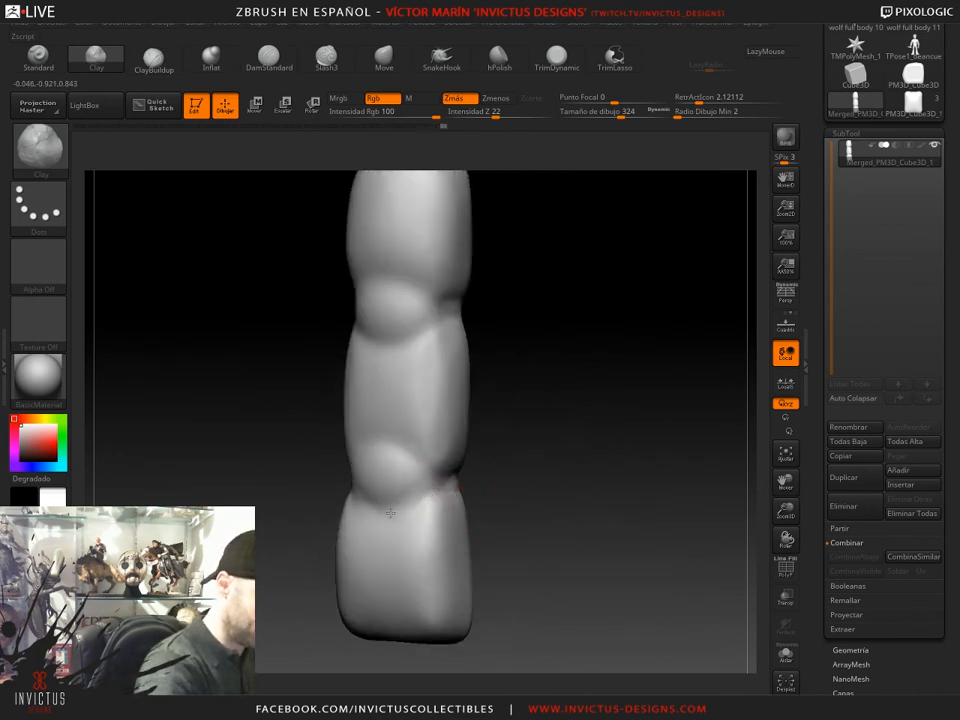
mouse_move(540, 360)
left_mouse_down()
mouse_move(566, 336)
mouse_move(396, 386)
mouse_move(482, 396)
mouse_move(468, 402)
left_mouse_up()
left_click_drag(368, 420, 410, 430)
left_click_drag(585, 438, 508, 436)
left_click_drag(316, 408, 346, 407)
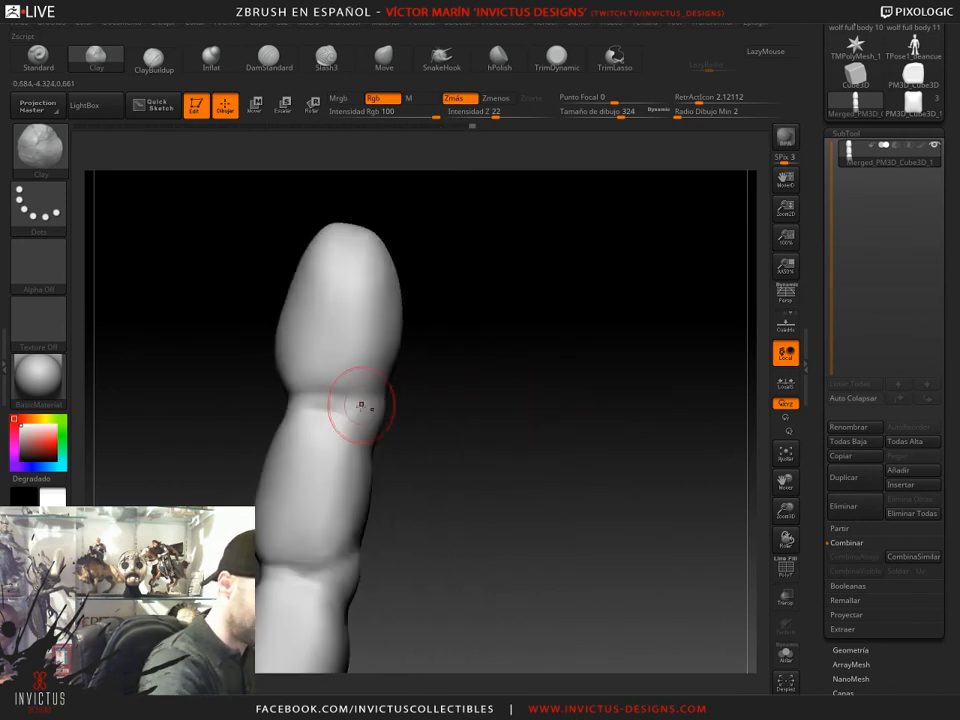
- Sculpt the nail bed and the surrounding skin fold on the front of the fingertip with the Clay brush
left_click_drag(531, 460, 582, 447)
left_click_drag(403, 401, 440, 394)
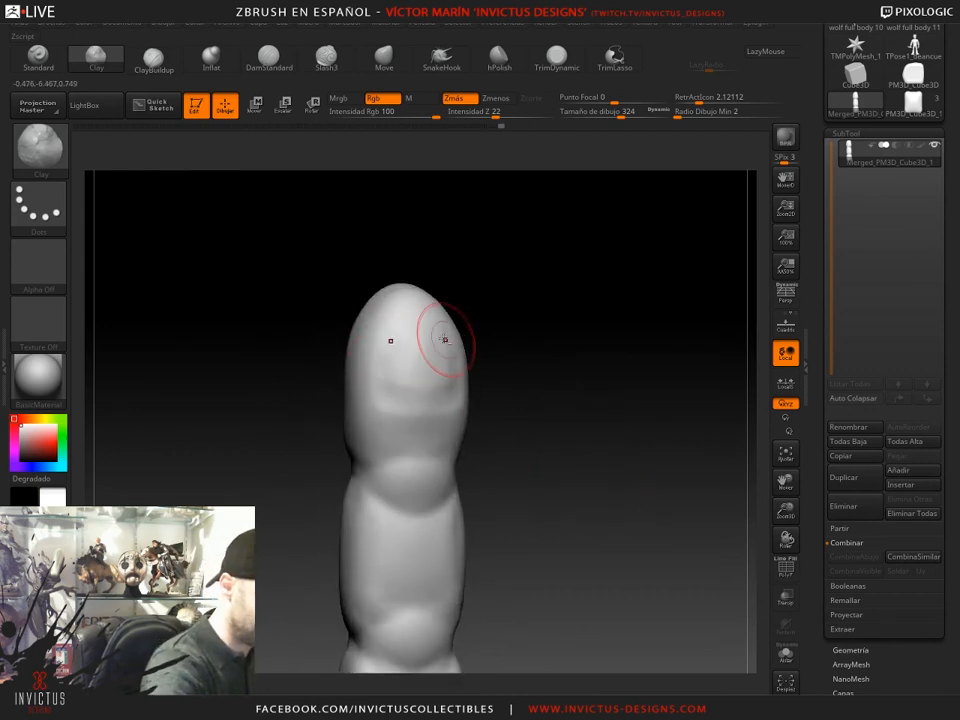
left_click_drag(441, 328, 414, 384)
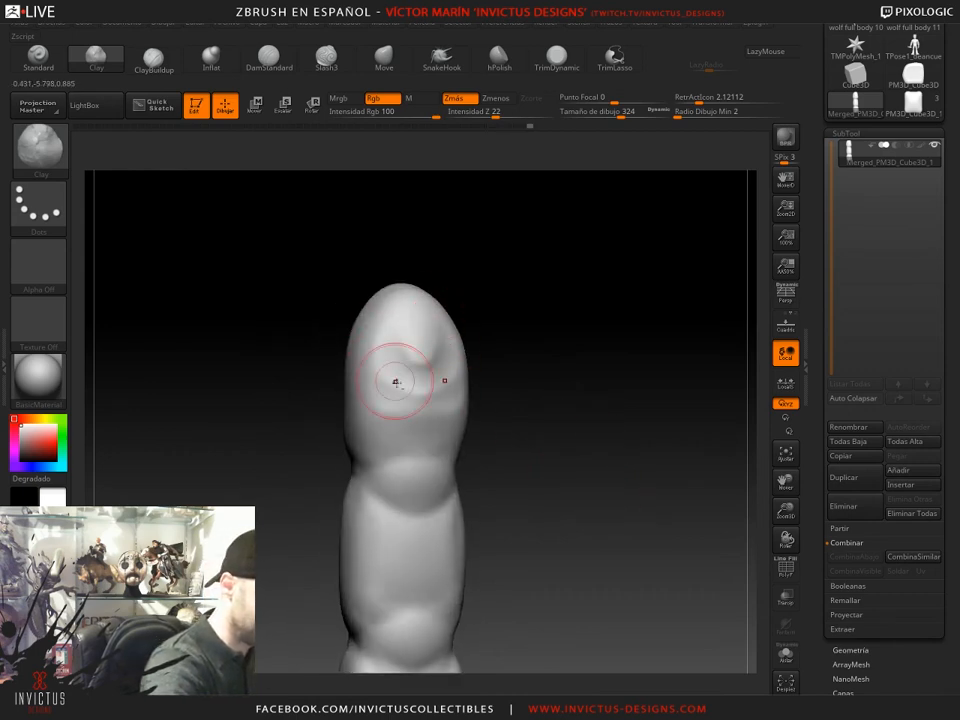
left_click_drag(497, 332, 529, 346)
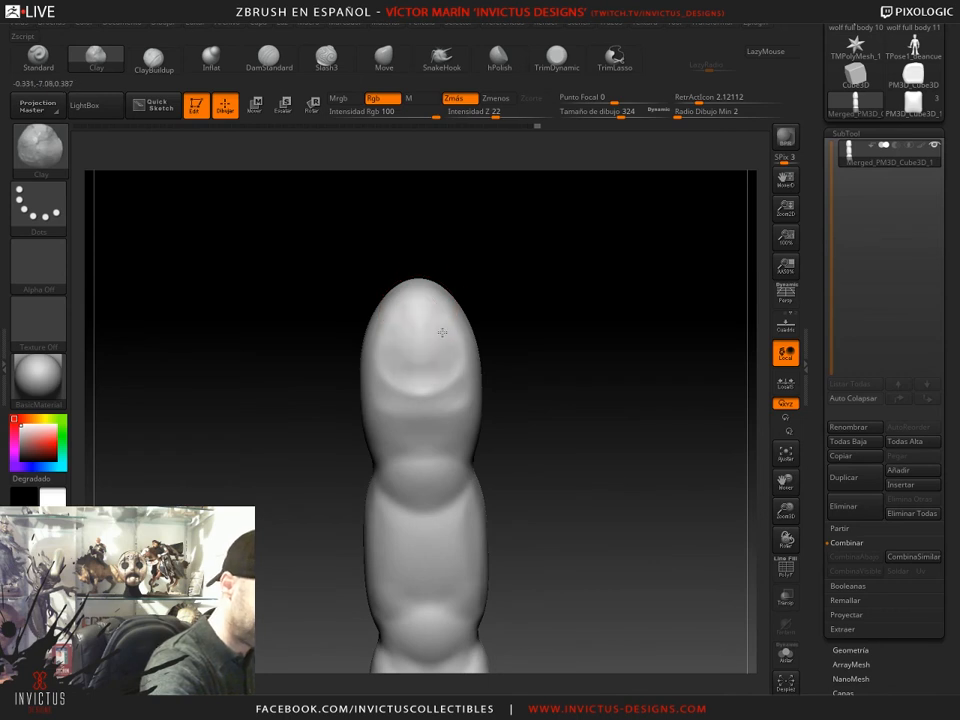
left_click_drag(428, 338, 420, 381)
left_click_drag(508, 345, 548, 338)
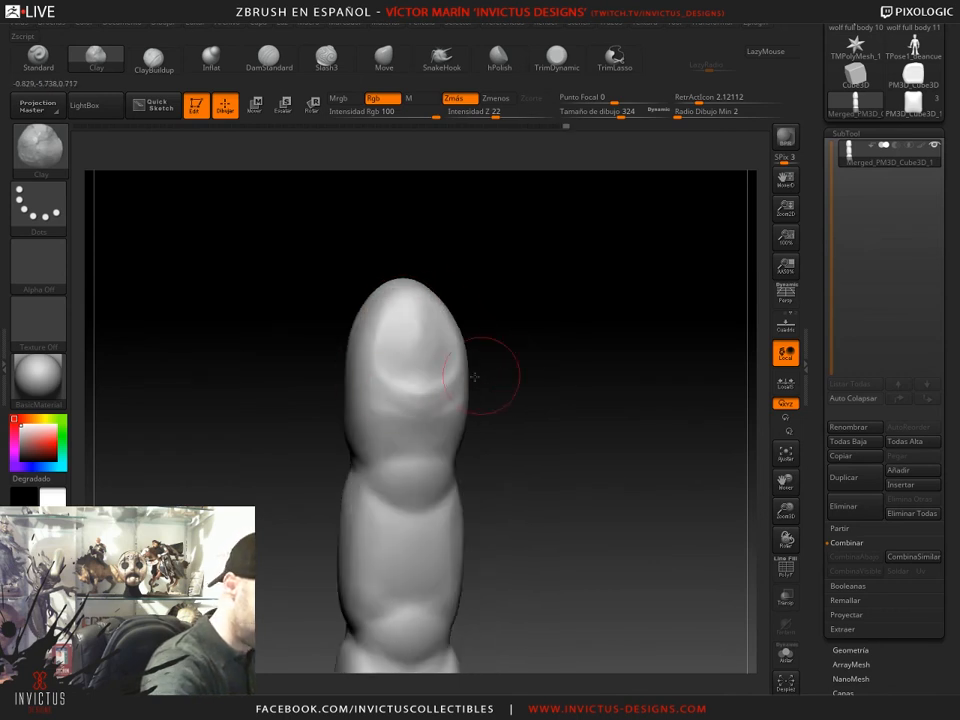
left_click_drag(447, 389, 455, 368)
left_click_drag(525, 345, 488, 356)
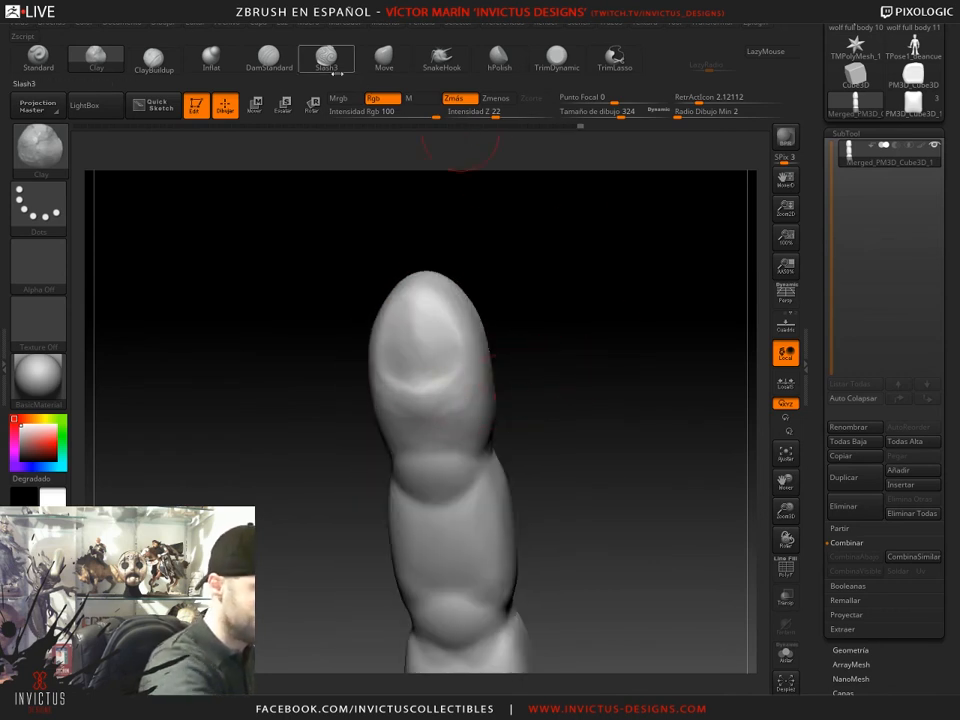
- Carve the curved nail outline into the fingertip with the DamStandard brush at draw size 217
key("b")
key("d")
key("s")
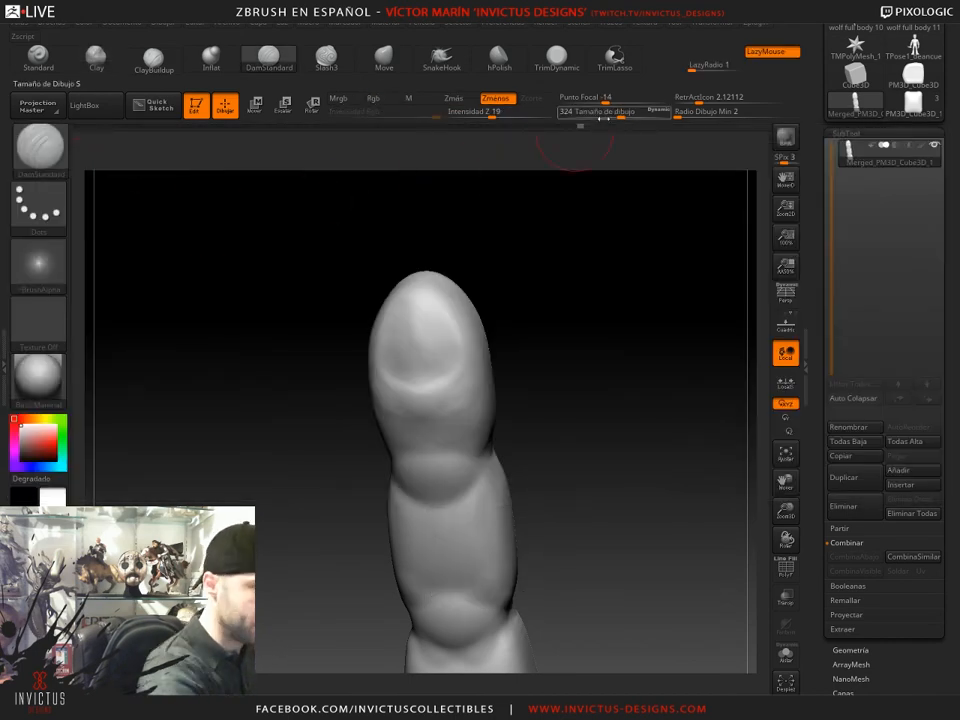
left_click_drag(615, 112, 610, 113)
left_click_drag(566, 275, 604, 292)
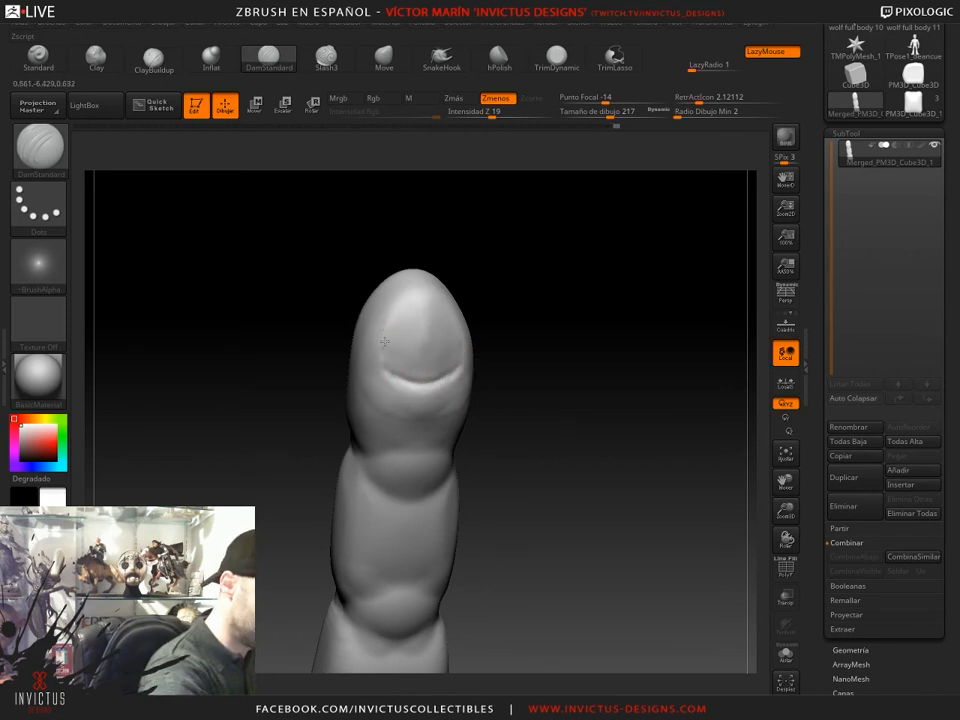
- Carve horizontal skin wrinkles across the upper and lower knuckles with the DamStandard brush
left_click_drag(513, 373, 538, 420, "shift")
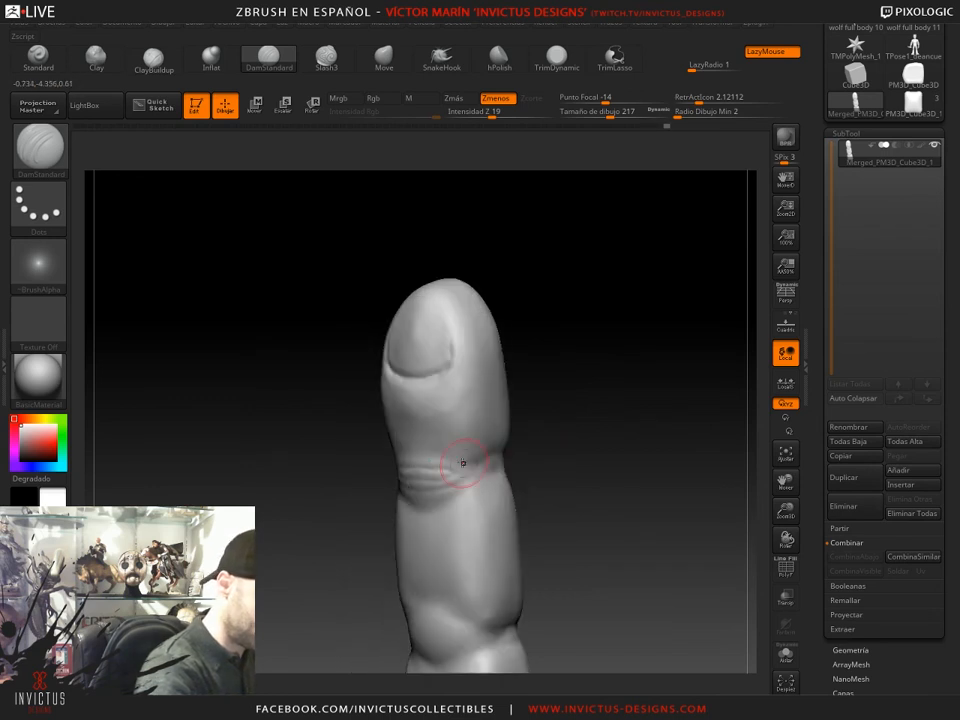
left_click_drag(500, 470, 514, 468)
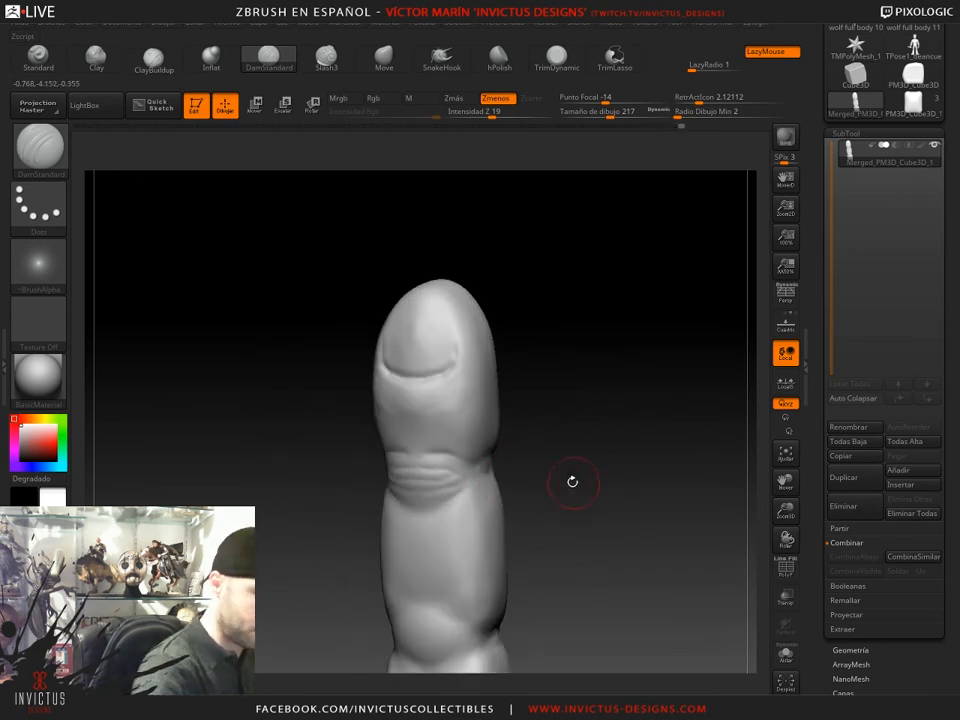
left_click_drag(598, 531, 586, 467, "shift")
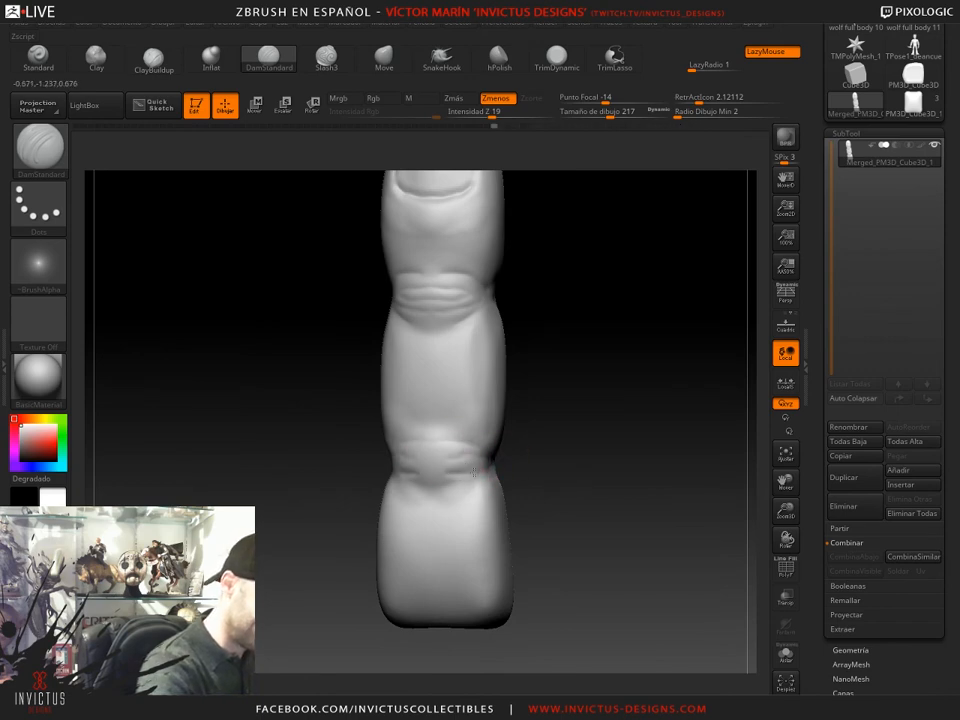
left_click_drag(560, 470, 566, 466)
left_click_drag(620, 400, 611, 372)
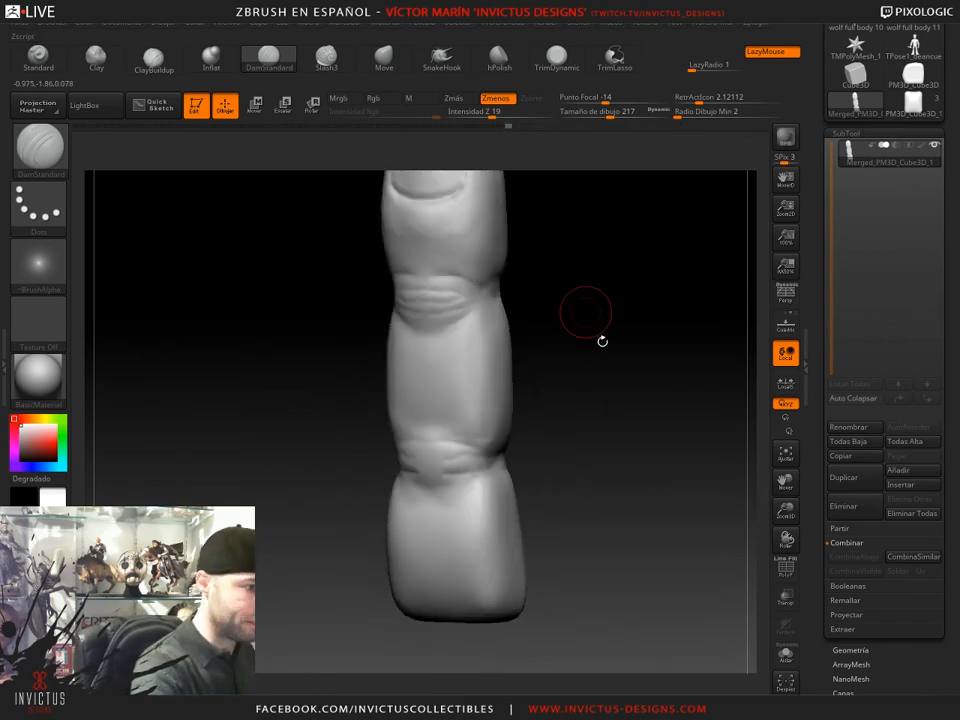
- Add volume along the sides of the finger segments and fingertip with the Standard brush at draw size 324
left_click(40, 58)
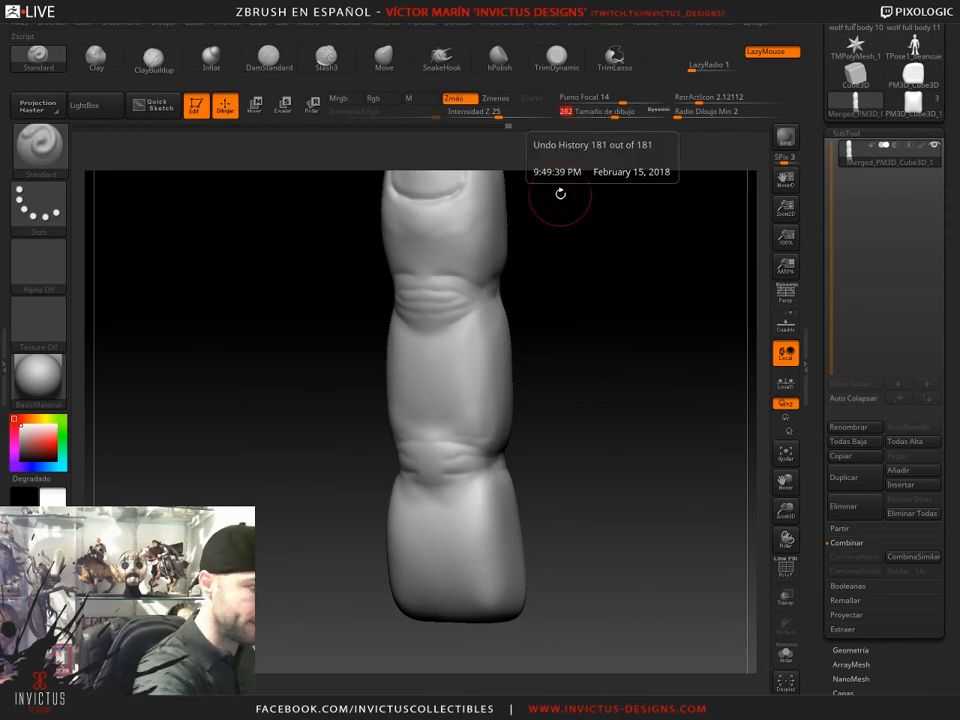
left_click_drag(545, 270, 562, 346)
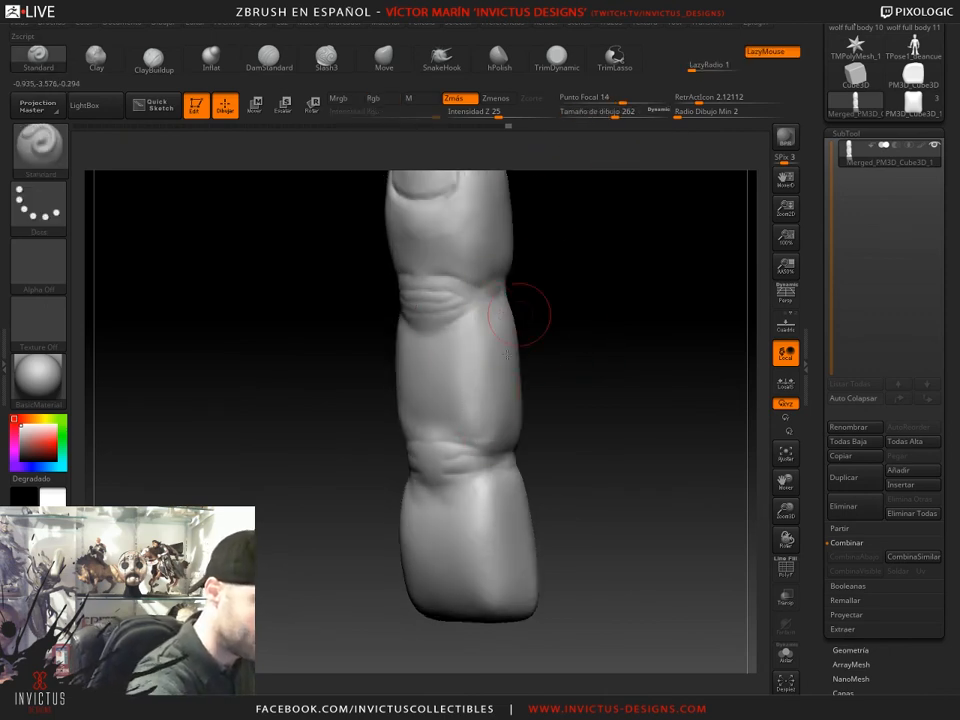
left_click_drag(557, 119, 566, 119)
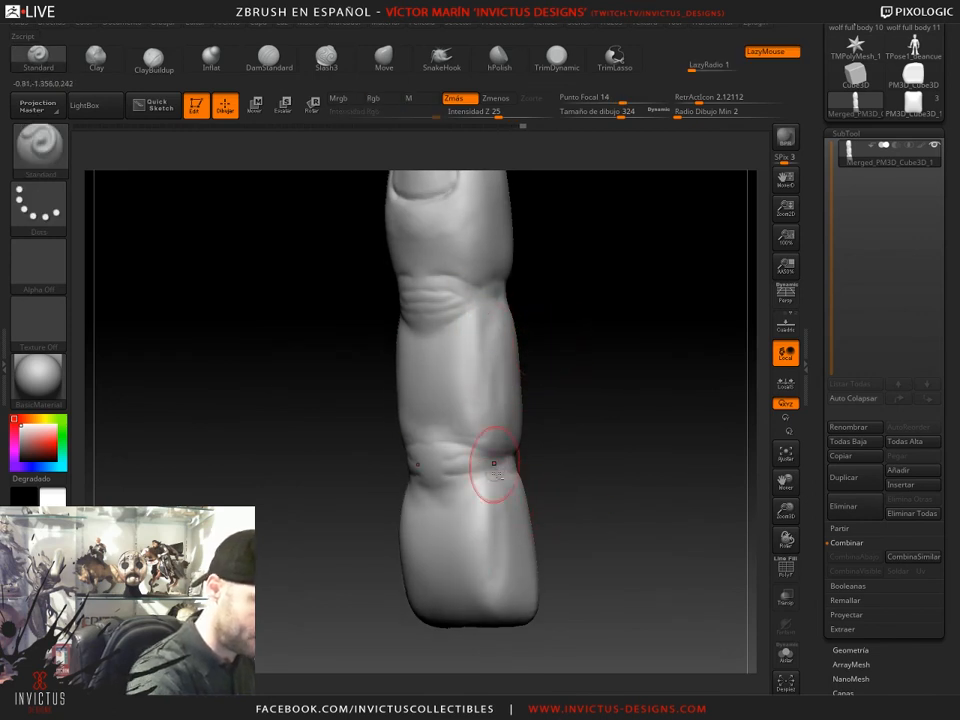
left_click_drag(568, 506, 597, 521, "alt")
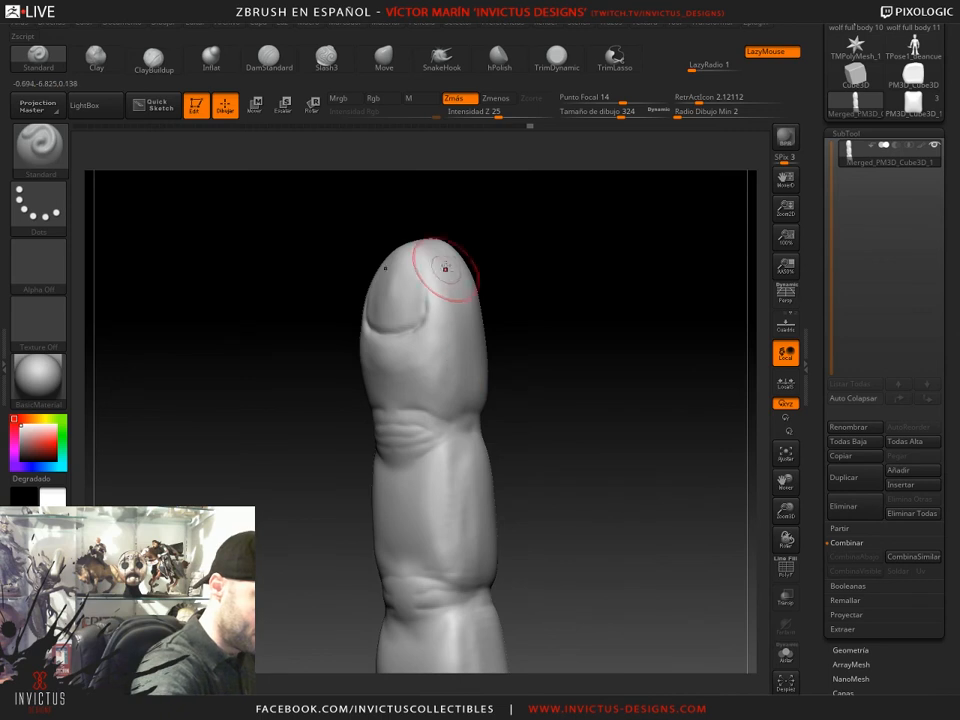
left_click_drag(556, 353, 610, 362, "shift")
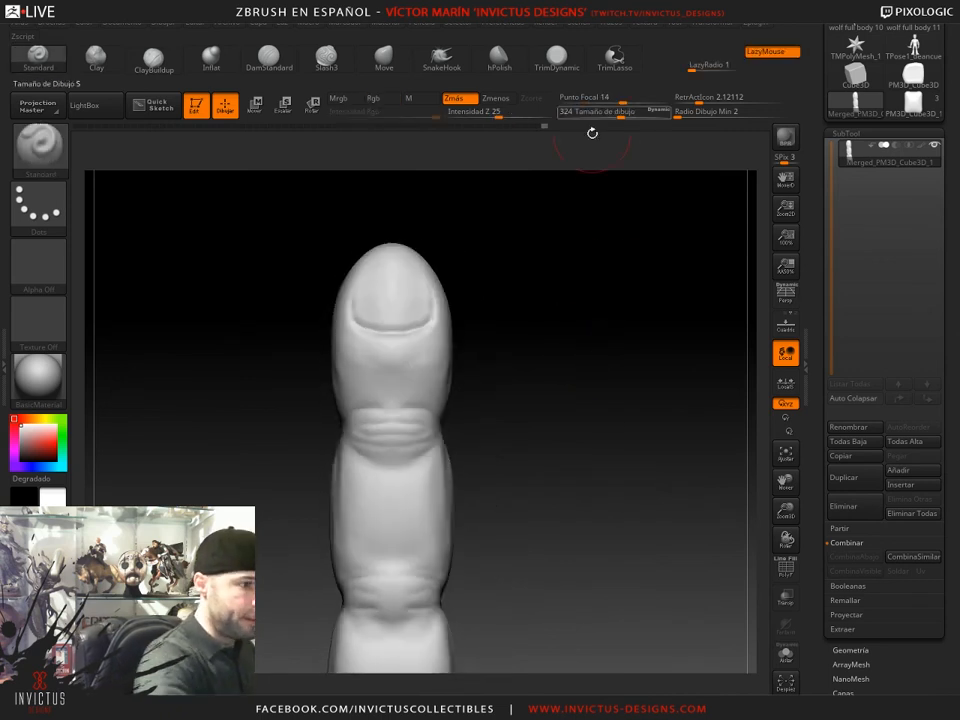
- Refine the silhouette of the fingertip and its sides with the SnakeHook brush at draw size 611
left_click(444, 62)
left_click_drag(621, 116, 644, 117)
left_click_drag(590, 375, 538, 382)
left_click_drag(410, 364, 404, 363)
left_click_drag(553, 333, 587, 336, "shift")
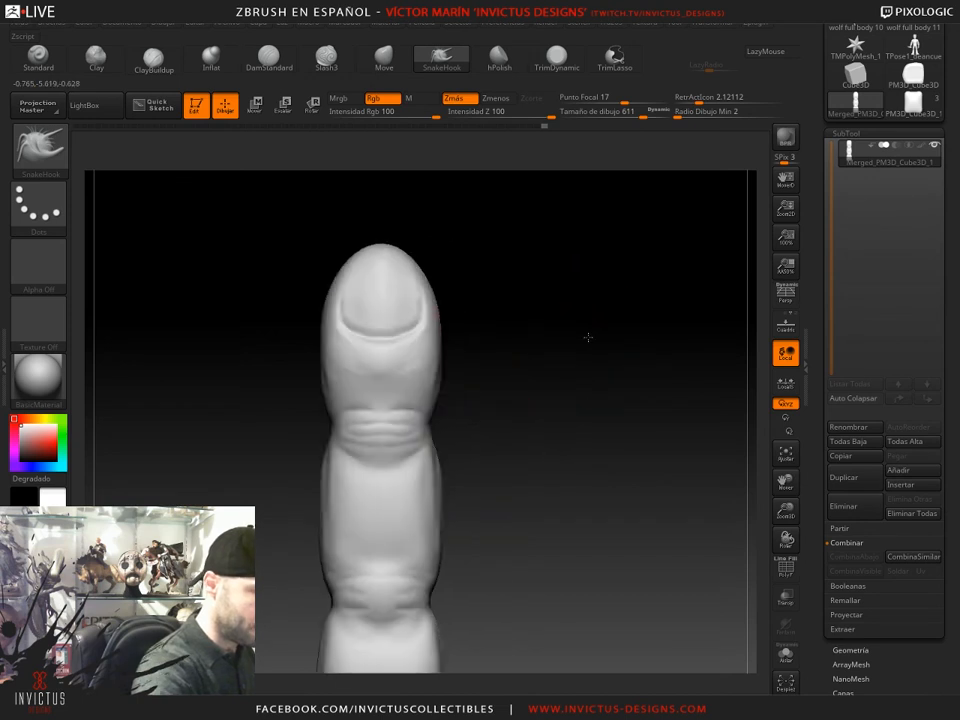
mouse_move(514, 309)
left_mouse_down()
mouse_move(432, 245)
mouse_move(502, 288)
mouse_move(484, 263)
mouse_move(498, 276)
mouse_move(572, 276)
mouse_move(552, 272)
left_mouse_up()
left_click_drag(436, 247, 438, 255)
left_click_drag(560, 320, 611, 364, "shift")
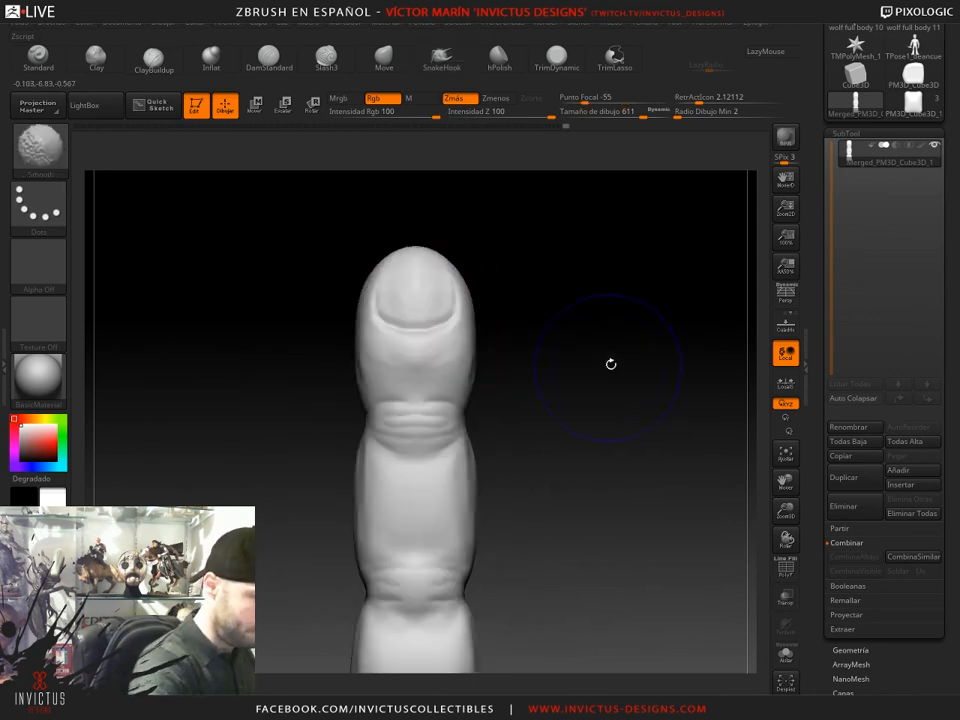
left_click_drag(457, 284, 452, 284)
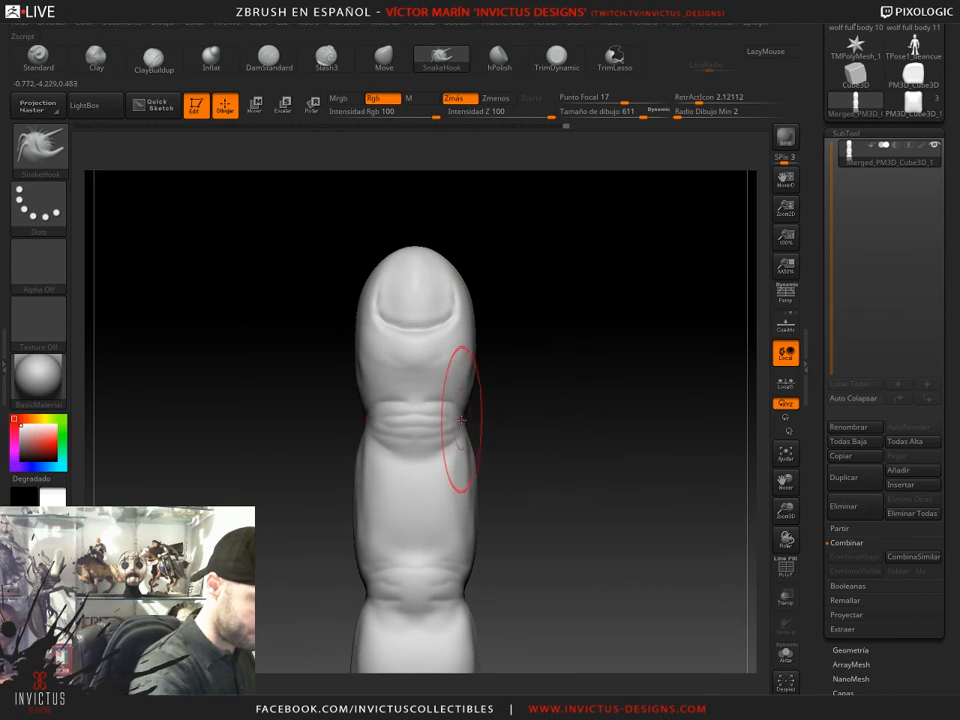
- Adjust the contour around both finger joints and the lower segments with the SnakeHook brush
left_click_drag(466, 418, 471, 419)
left_click_drag(522, 538, 546, 390, "alt")
left_click_drag(487, 450, 492, 449)
left_click_drag(596, 484, 506, 474)
left_click_drag(372, 424, 412, 421)
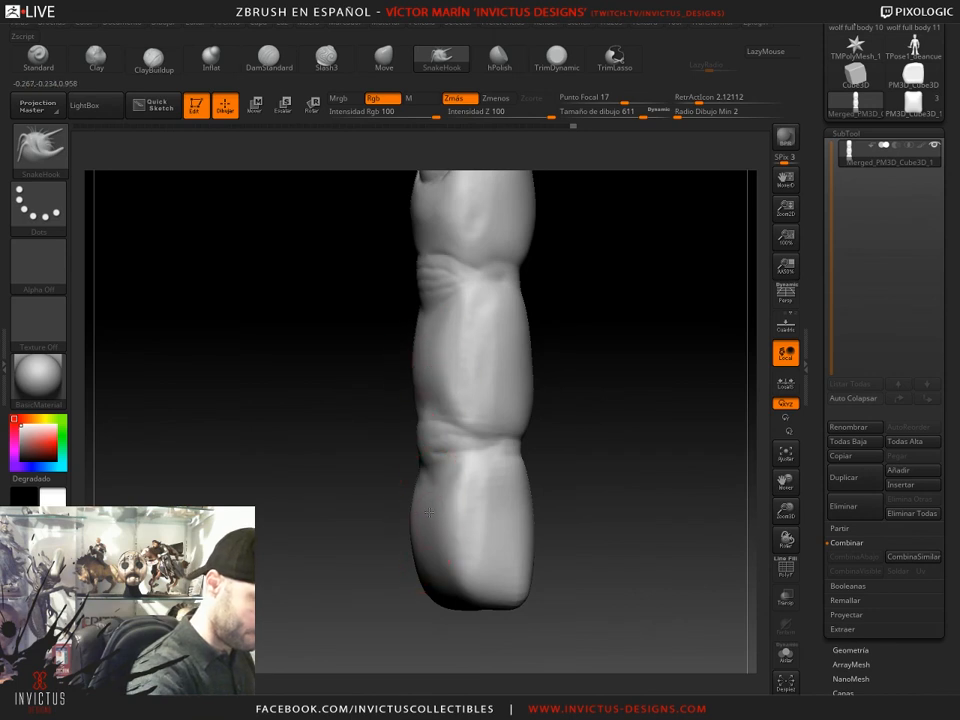
left_click_drag(531, 426, 556, 313)
- Widen the sides and back of the finger segments with the SnakeHook brush at draw size 846
left_click(657, 113)
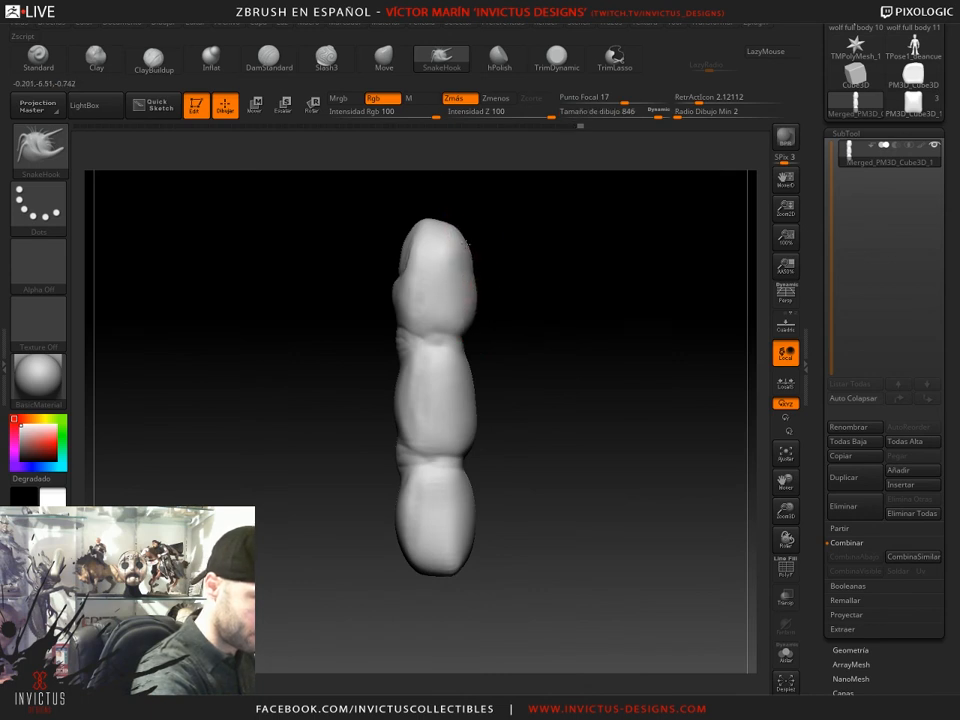
left_click_drag(469, 282, 482, 337)
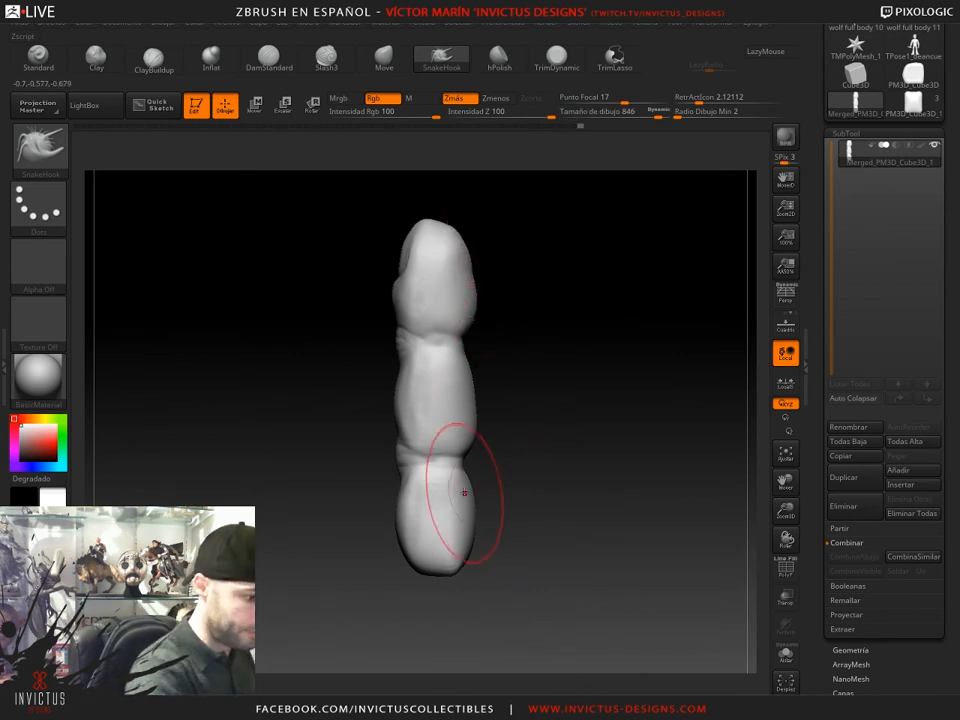
left_click_drag(560, 497, 493, 482, "shift")
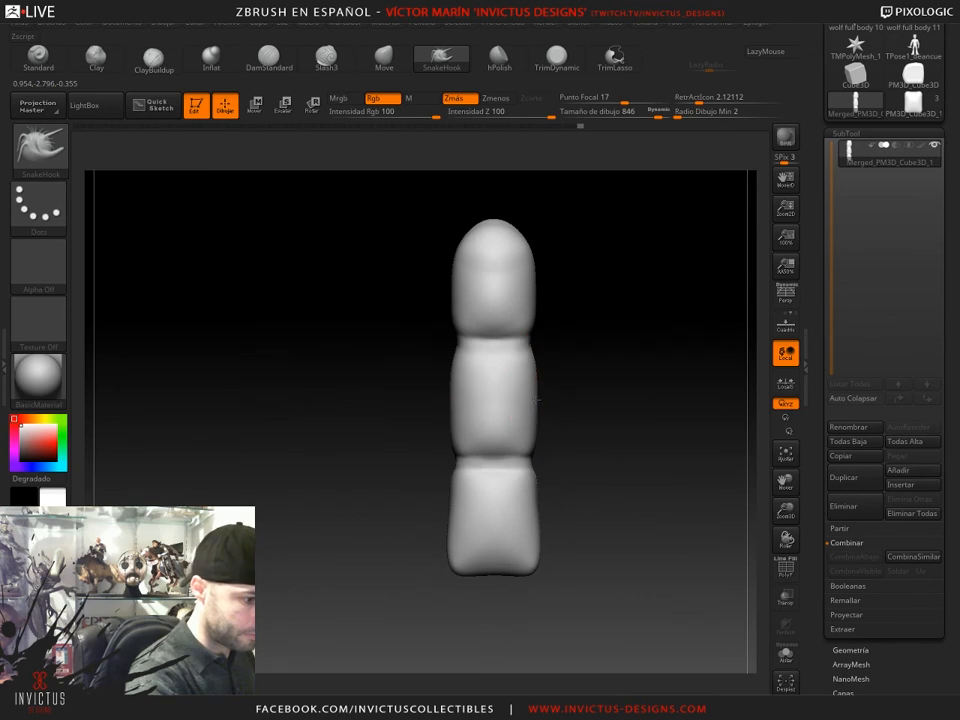
left_click_drag(535, 301, 539, 303)
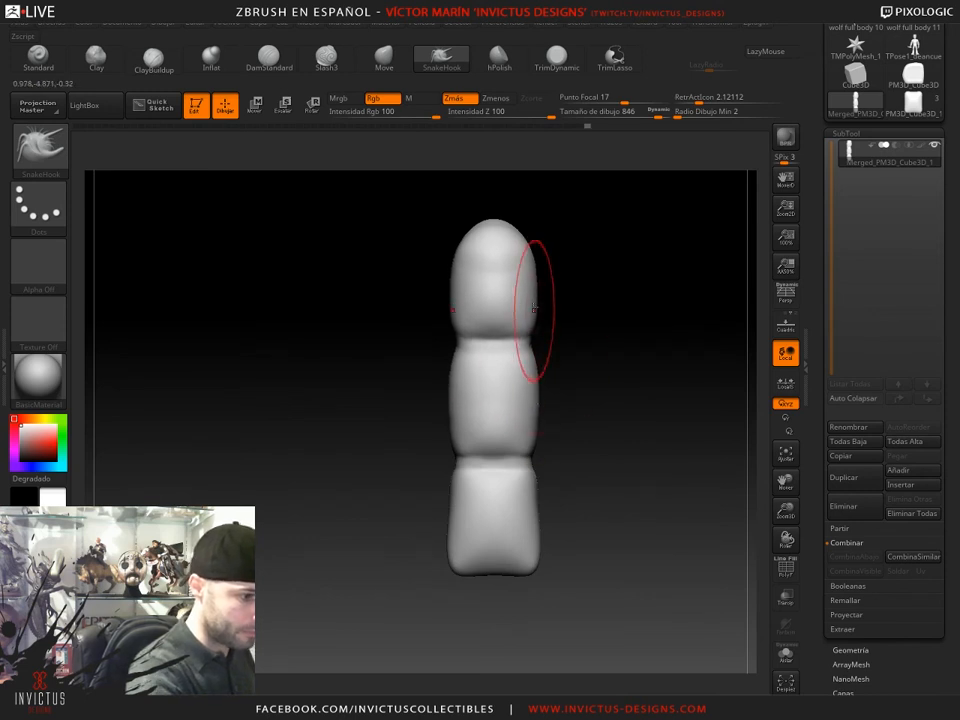
mouse_move(537, 508)
left_mouse_down()
mouse_move(601, 484)
mouse_move(684, 504)
mouse_move(611, 606)
mouse_move(606, 585)
left_mouse_up()
left_click_drag(584, 535, 608, 532)
left_click_drag(608, 532, 632, 445)
- Touch up the shape of the middle and upper finger segments with the SnakeHook brush at draw size 629
left_click_drag(656, 115, 645, 115)
left_click_drag(630, 360, 595, 403)
left_click_drag(505, 393, 510, 390)
left_click_drag(533, 326, 526, 324)
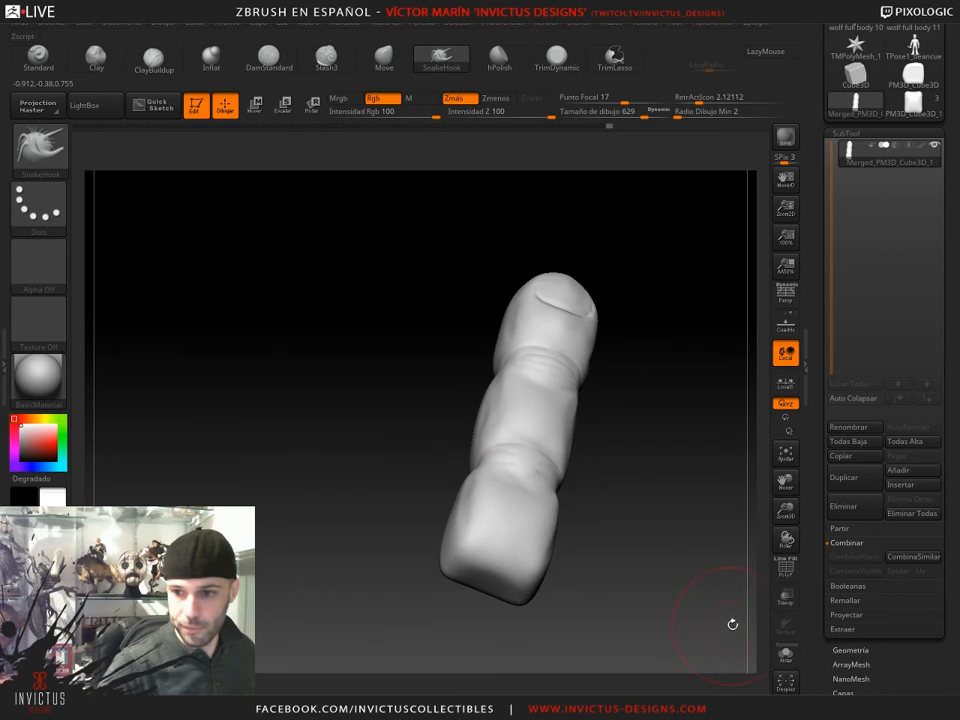
- Switch to the PM3D_Cube3D palm tool and append the merged finger to it as a subtool
left_click_drag(724, 527, 615, 487, "shift")
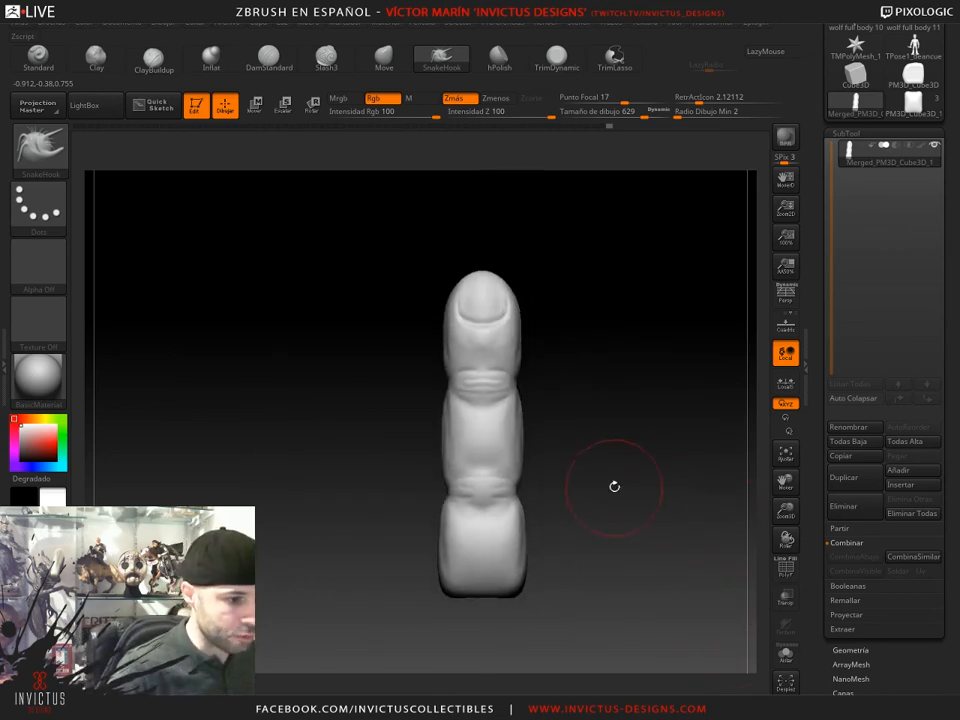
left_click(912, 104)
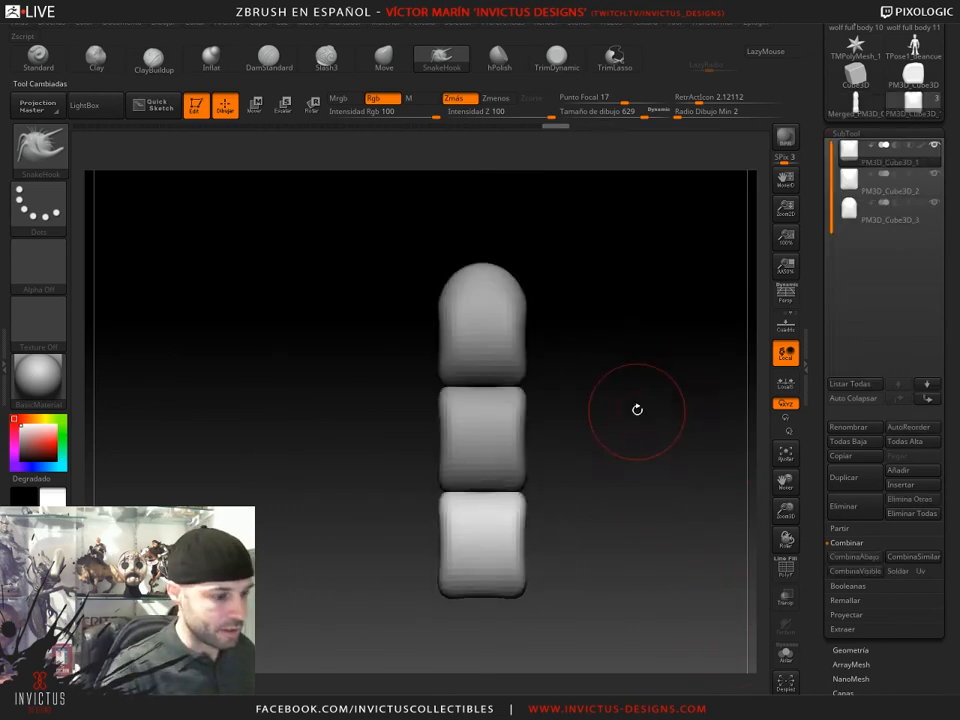
left_click(899, 75)
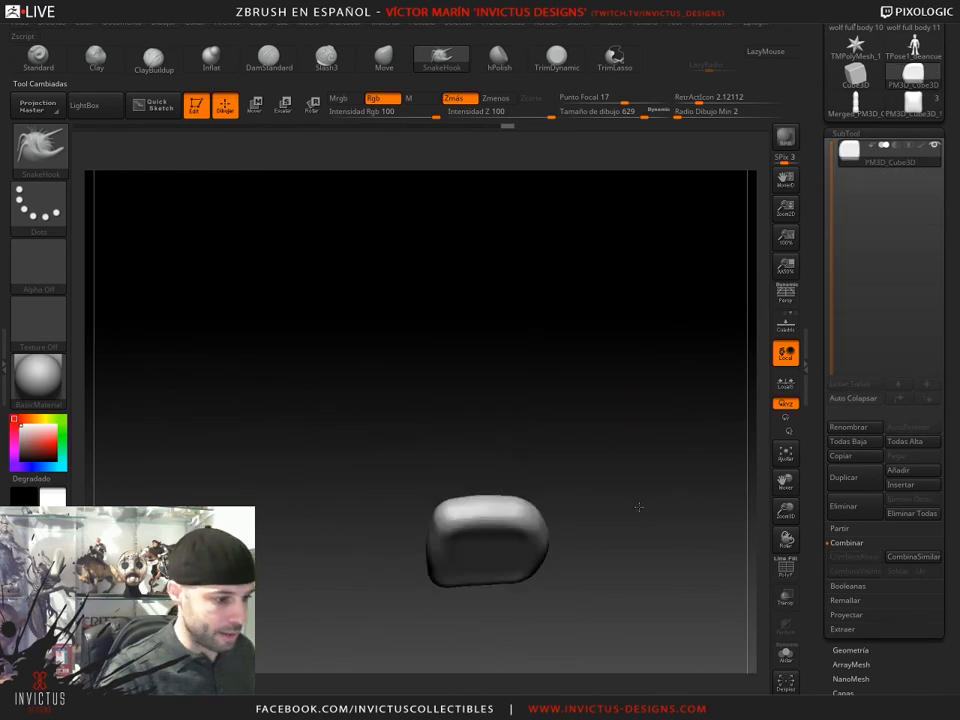
mouse_move(565, 505)
left_mouse_down("alt")
mouse_move(572, 521)
mouse_move(578, 507)
left_mouse_up("alt")
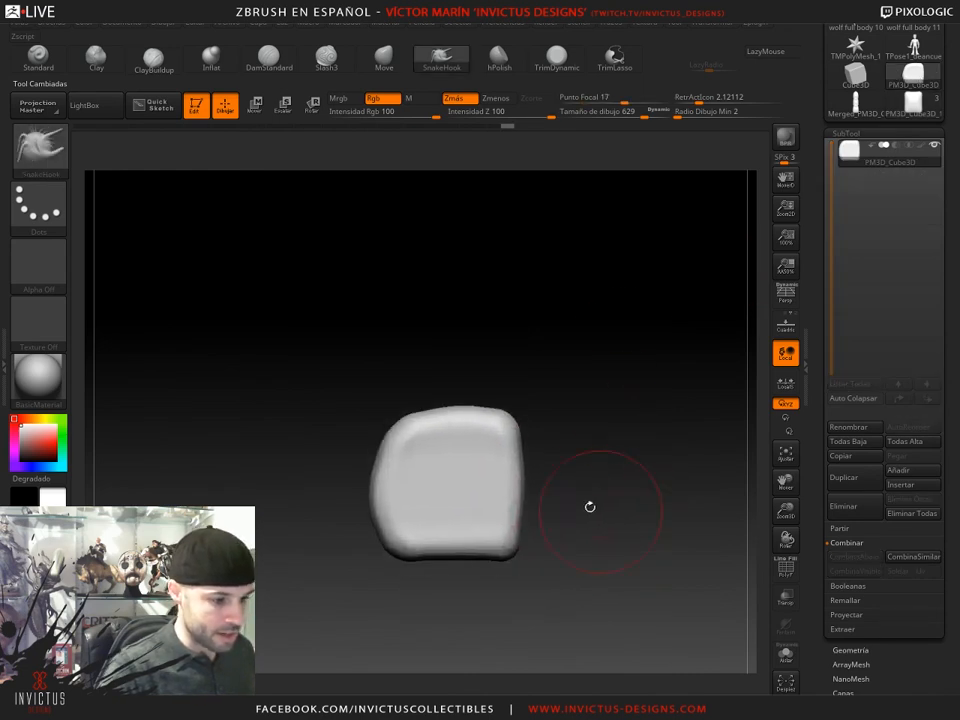
left_click(905, 472)
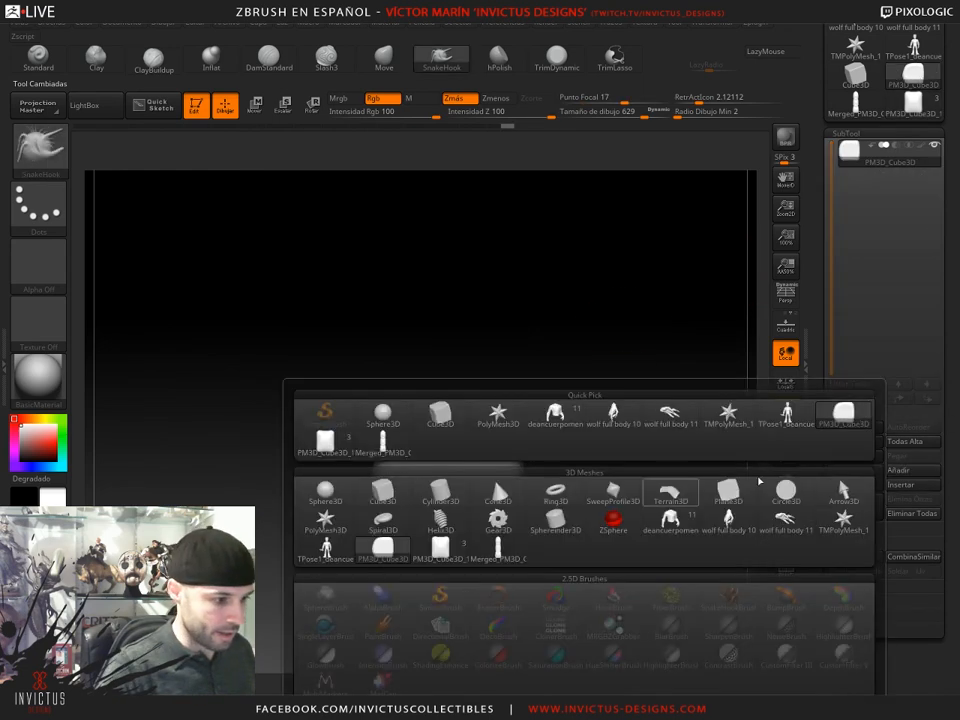
left_click(553, 535)
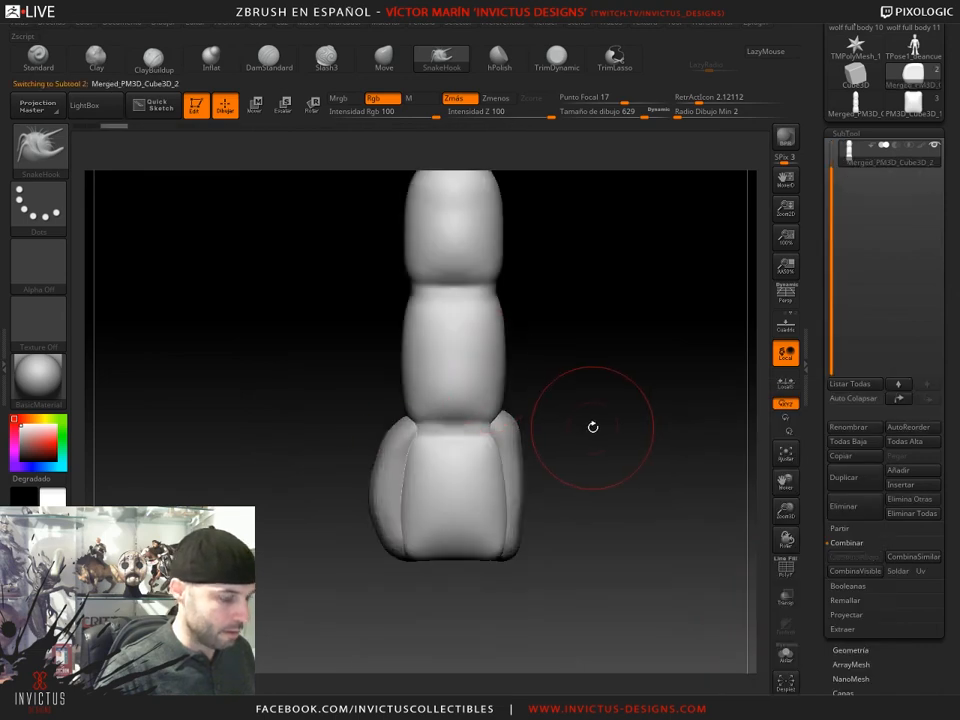
- Select the palm block and rotate it half a turn about its vertical axis
key("r")
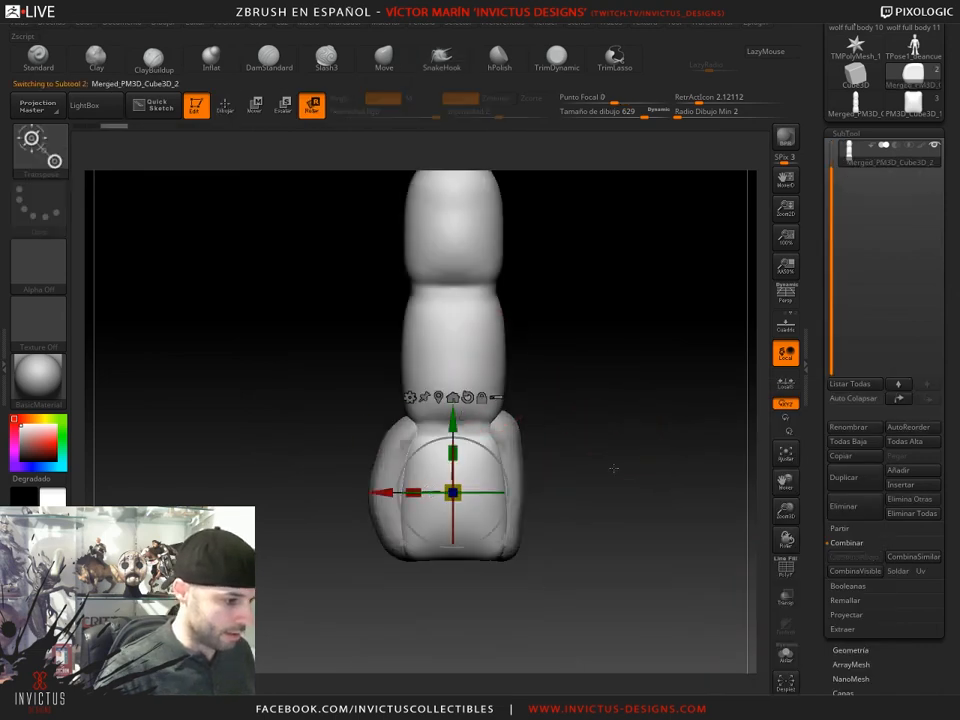
left_click(512, 442, "alt")
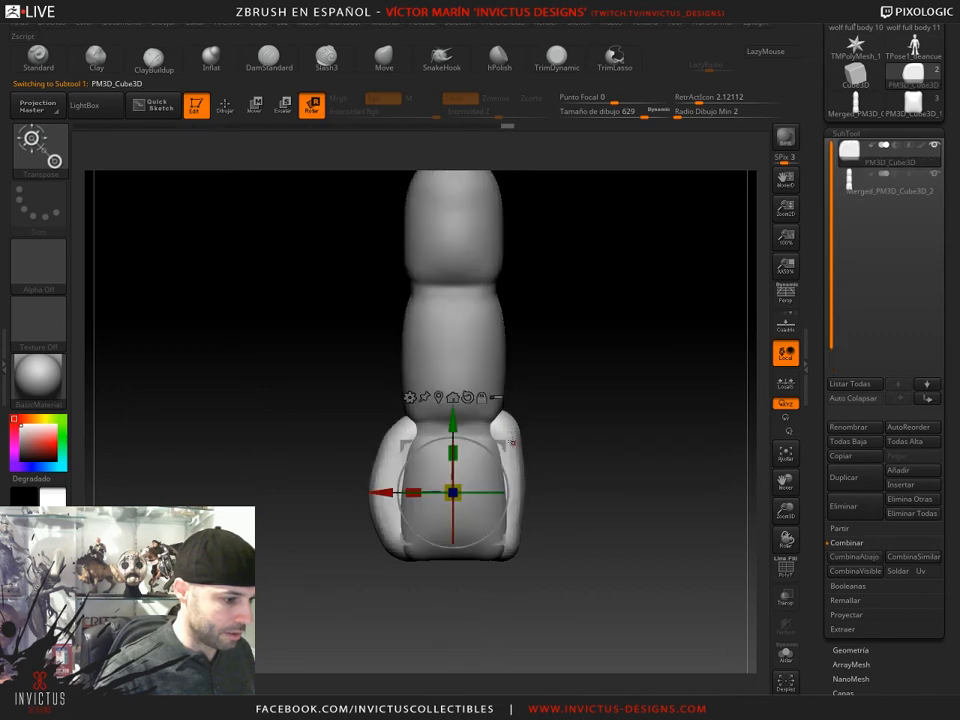
left_click_drag(434, 492, 515, 583)
- Select the finger, scale it down and place it on the palm's upper edge as the middle finger
left_click(423, 385, "alt")
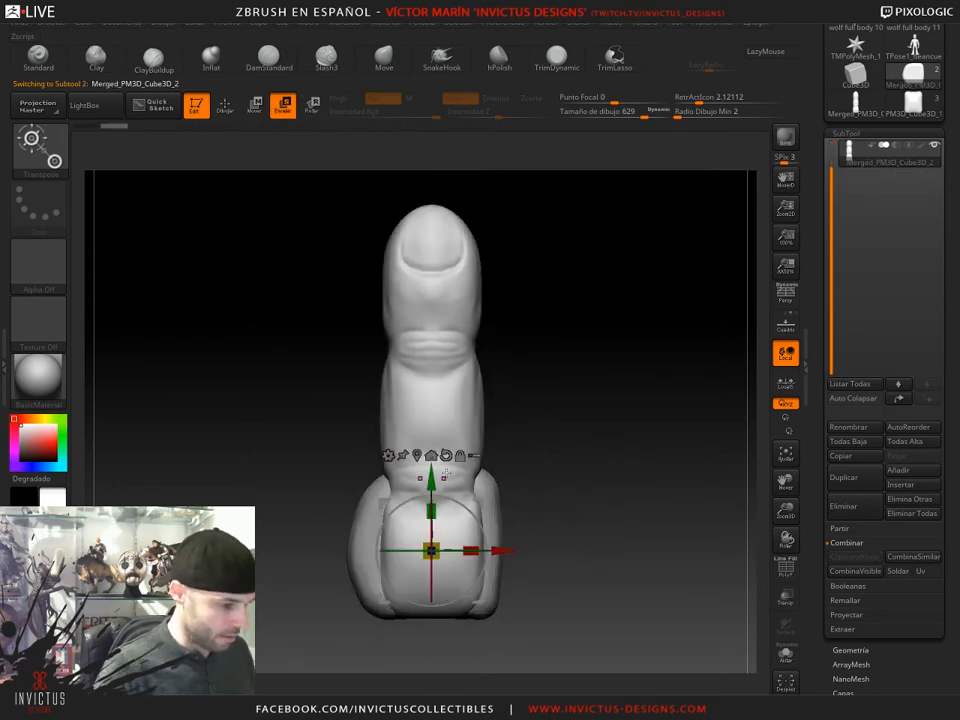
left_click_drag(431, 549, 431, 549)
left_click_drag(480, 499, 430, 401)
left_click_drag(438, 397, 467, 404)
left_click_drag(426, 445, 420, 451)
left_click_drag(466, 403, 472, 399)
key("ctrl+z")
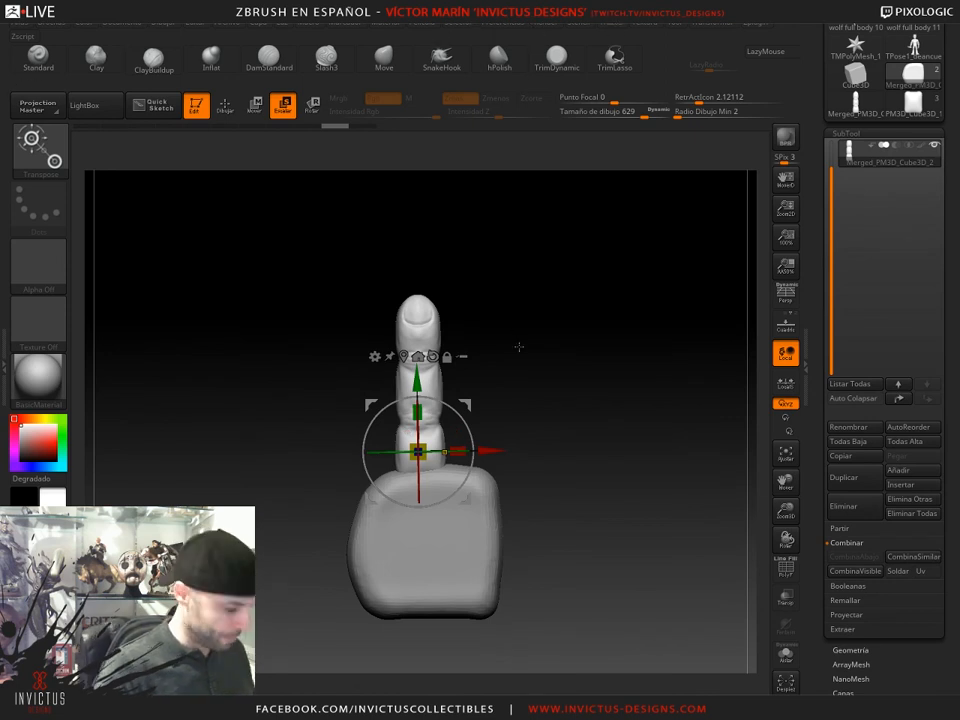
- Fine-tune the middle finger's position and give it a slight tilt on the palm
key("super")
key("super")
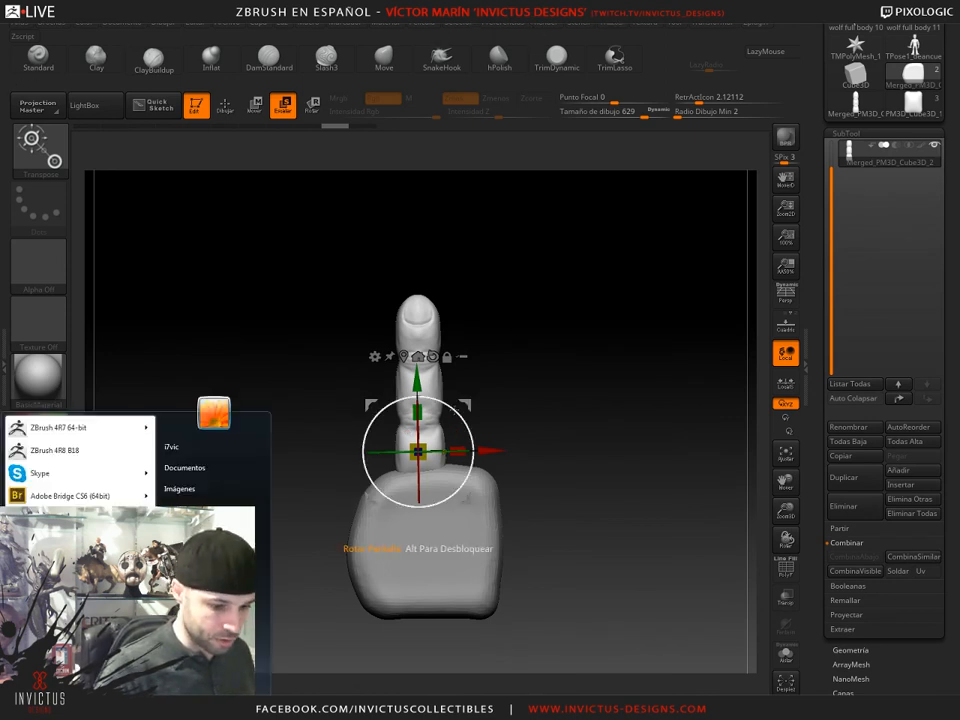
left_click_drag(447, 408, 468, 391)
left_click_drag(570, 396, 462, 394)
left_click_drag(514, 464, 543, 444)
left_click(462, 389)
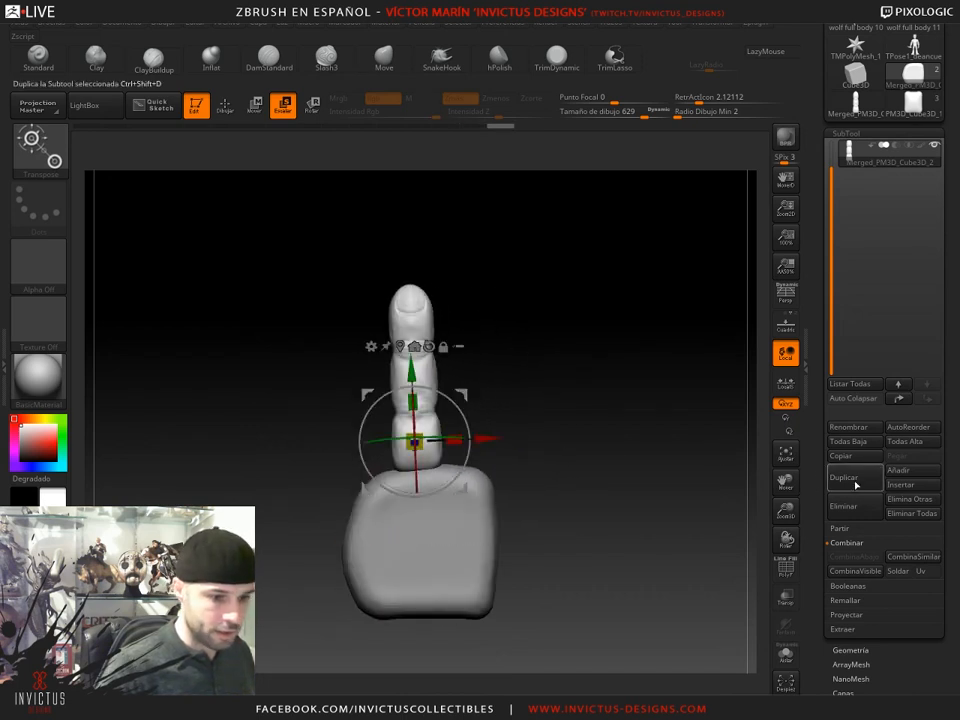
- Duplicate the middle finger and place the copy slightly lower beside it, tilted outward as the ring finger
left_click(832, 474)
left_click_drag(463, 414, 499, 403)
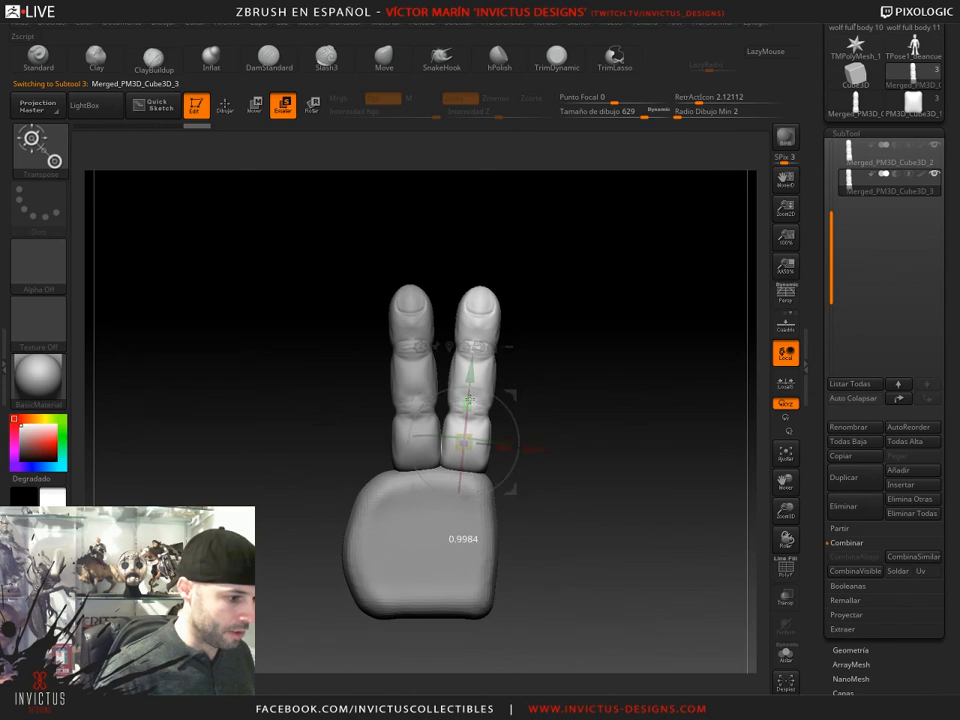
left_click_drag(510, 399, 518, 401)
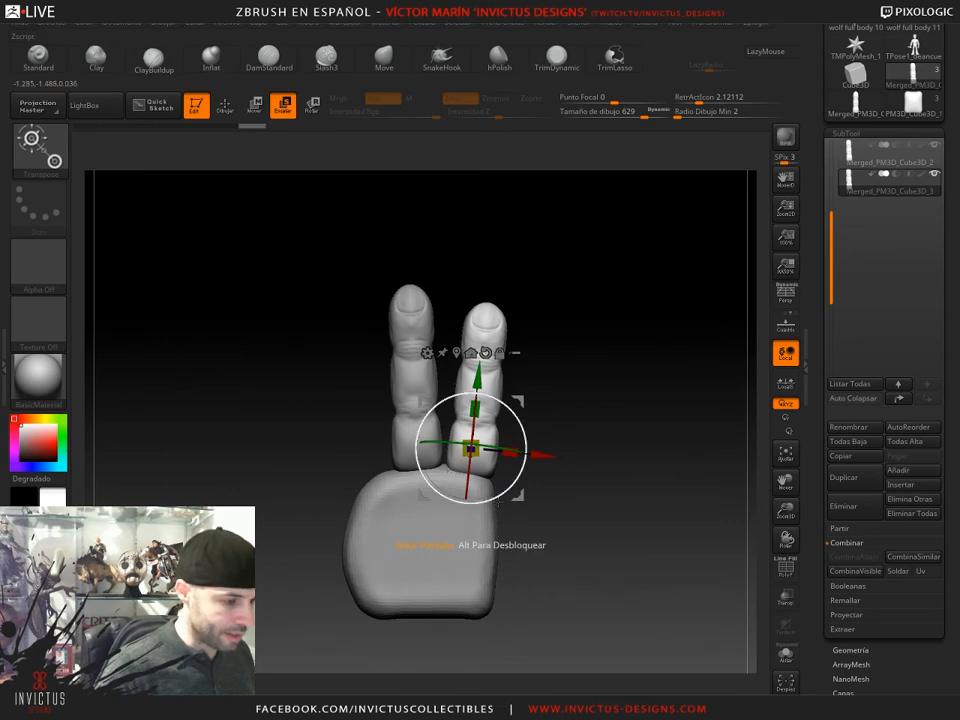
- Duplicate the ring finger, tilt the copy outward at the palm's corner and shorten it as the little finger
left_click(867, 486)
left_click_drag(511, 410, 551, 421)
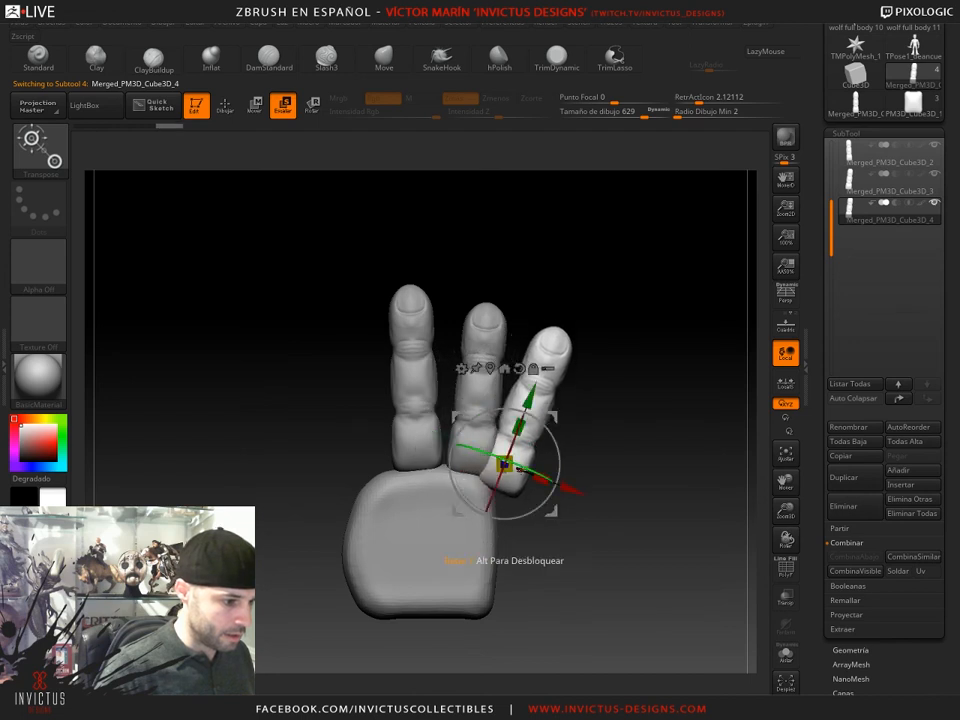
left_click_drag(506, 464, 503, 466)
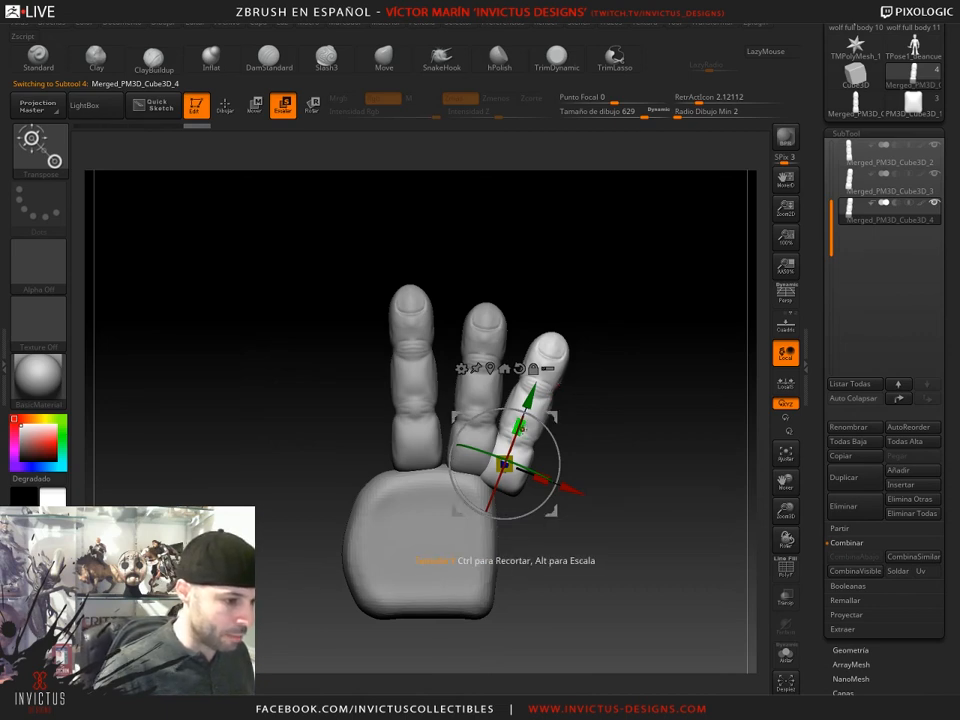
left_click_drag(504, 464, 504, 467)
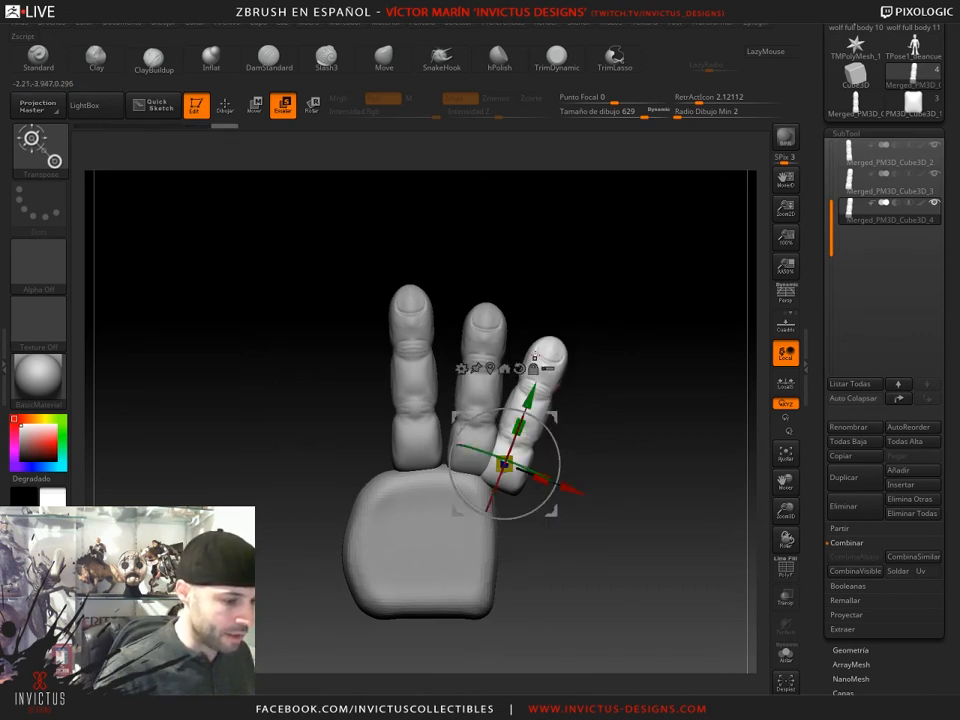
- Mask the lower part of the little finger with a lasso and move its upper part down toward the base
key("ctrl")
left_click_drag(583, 415, 641, 347, "ctrl")
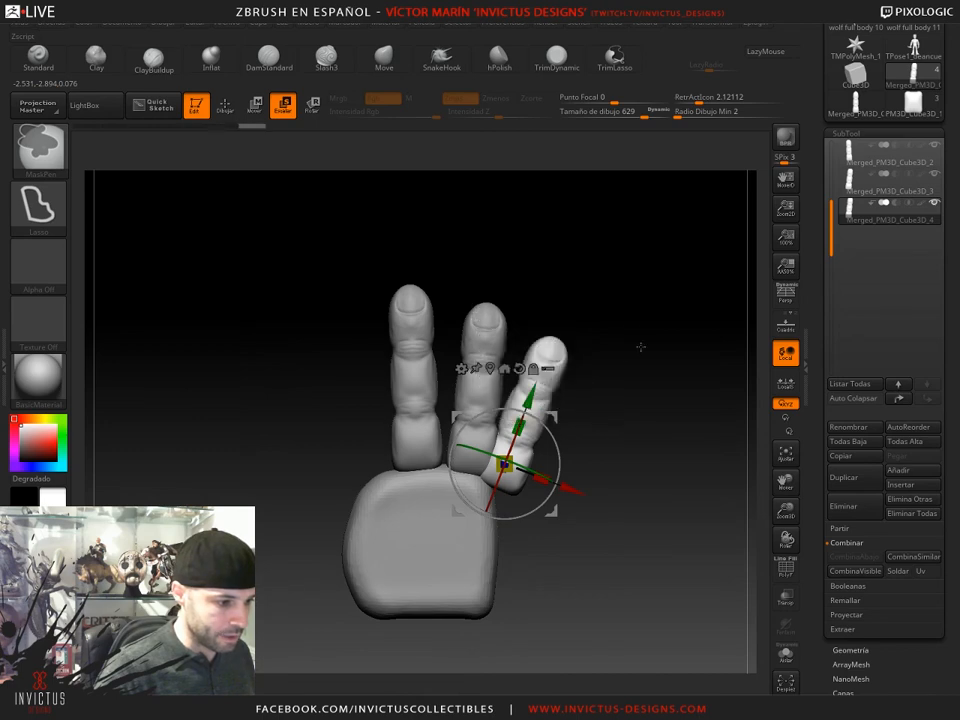
mouse_move(505, 345)
left_mouse_down("ctrl")
mouse_move(588, 425)
mouse_move(572, 440)
mouse_move(588, 385)
mouse_move(551, 415)
left_mouse_up("ctrl")
key("q")
key("ctrl")
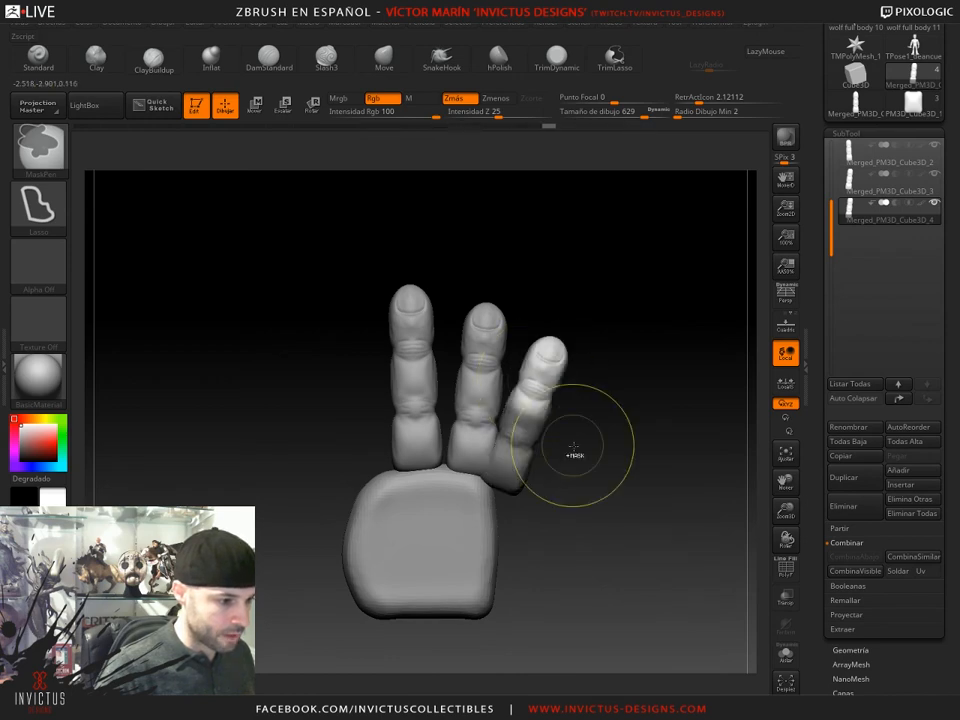
key("w")
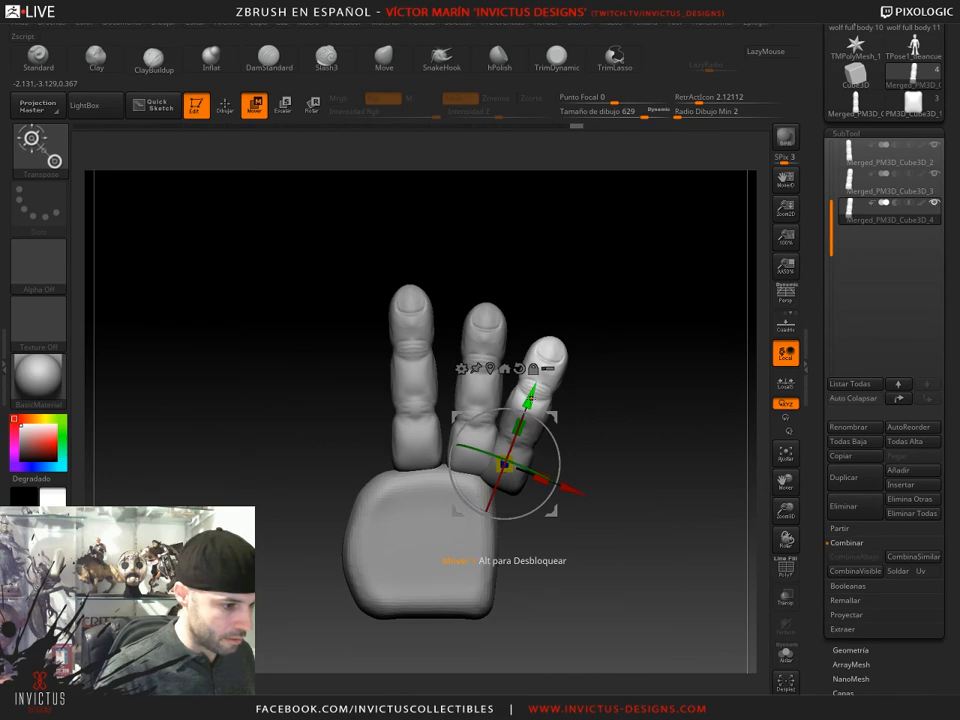
left_click_drag(531, 398, 530, 404)
- Shorten the little finger further, clear its mask and shift it outward from the ring finger
key("ctrl")
mouse_move(616, 391)
left_mouse_down("ctrl")
mouse_move(607, 463)
mouse_move(550, 475)
mouse_move(478, 450)
mouse_move(582, 264)
left_mouse_up("ctrl")
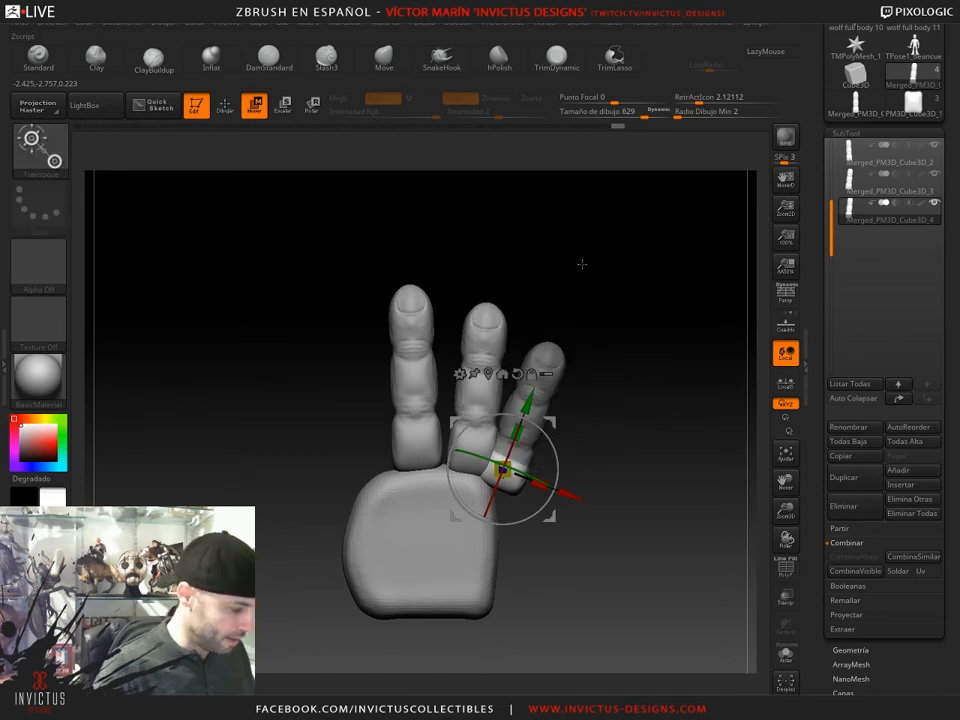
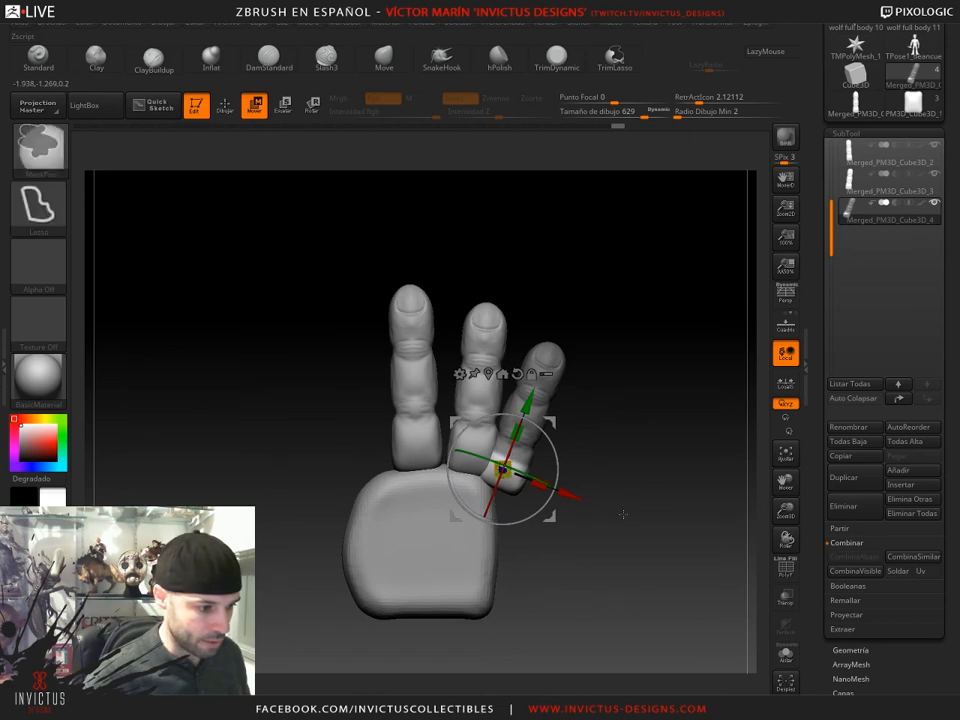
left_click_drag(621, 512, 634, 526, "ctrl")
left_click_drag(503, 470, 490, 476)
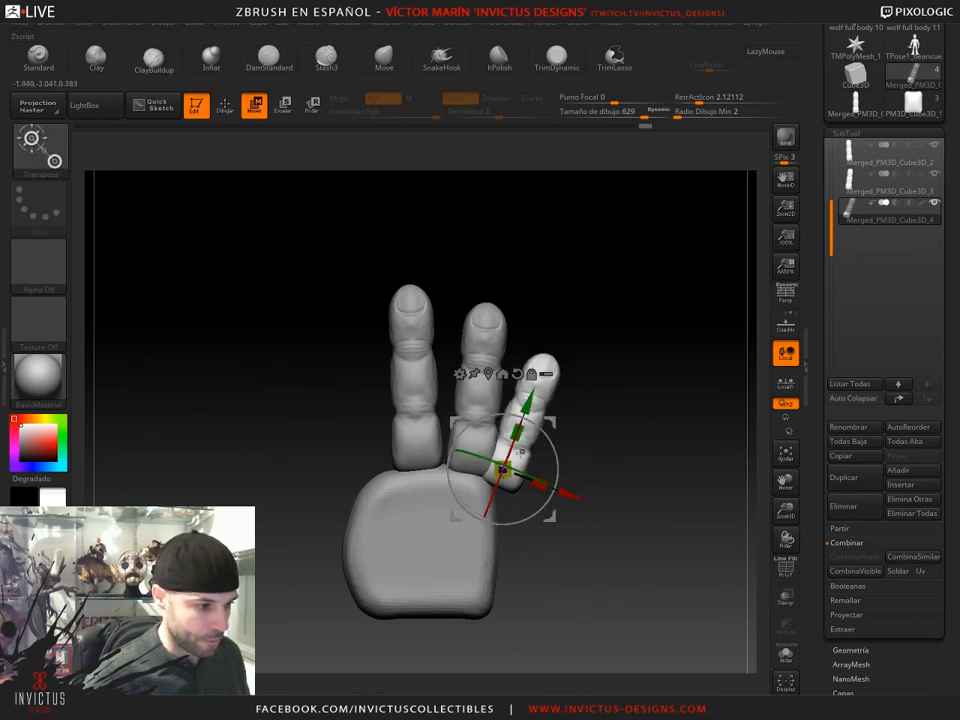
left_click_drag(550, 425, 568, 429)
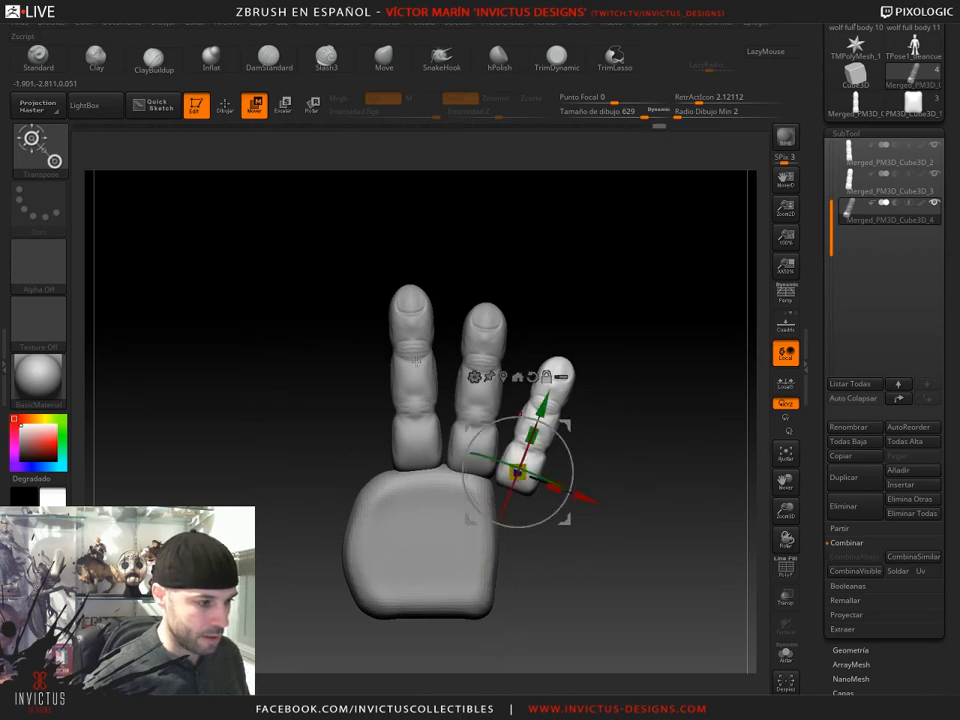
- Duplicate the middle finger and place the copy lower on its free side, tilted outward as the index finger
left_click(410, 285, "alt")
left_click(843, 477)
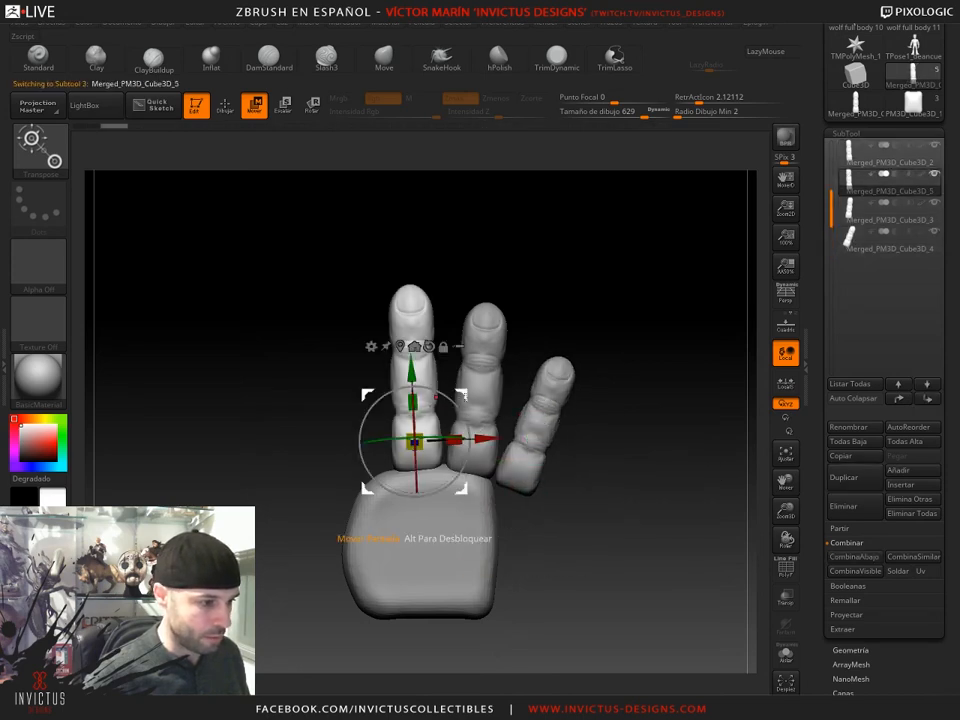
left_click_drag(460, 408, 456, 400)
left_click_drag(415, 440, 361, 465)
left_click_drag(405, 413, 409, 420)
- Enlarge the palm block, lower it beneath the fingers and shift it sideways to centre it under them
left_click_drag(652, 591, 654, 504, "alt")
left_click(475, 509, "alt")
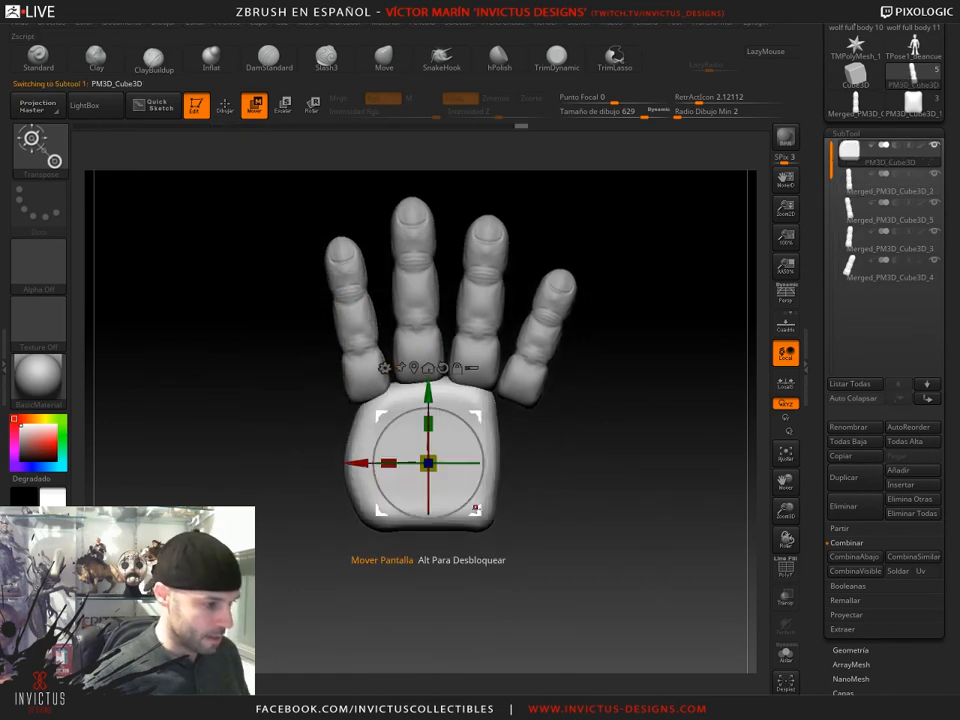
left_click_drag(428, 464, 479, 451)
left_click_drag(432, 501, 392, 500)
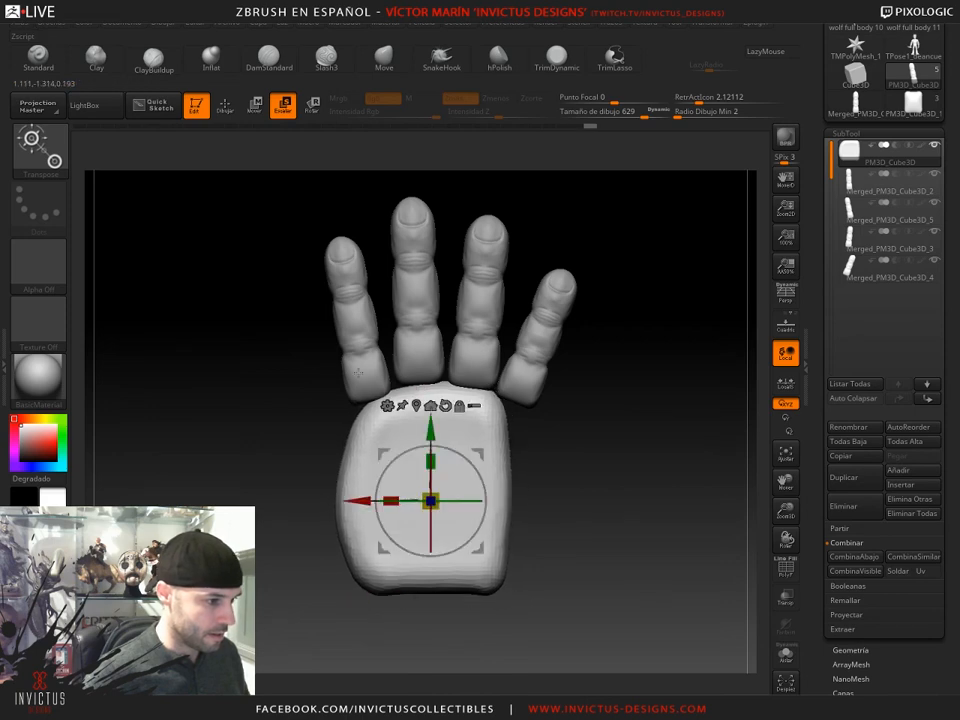
left_click_drag(478, 456, 507, 456)
- Adjust the middle, ring and little fingers in turn, tilting the ring finger slightly outward and slimming the little finger
left_click(420, 331, "alt")
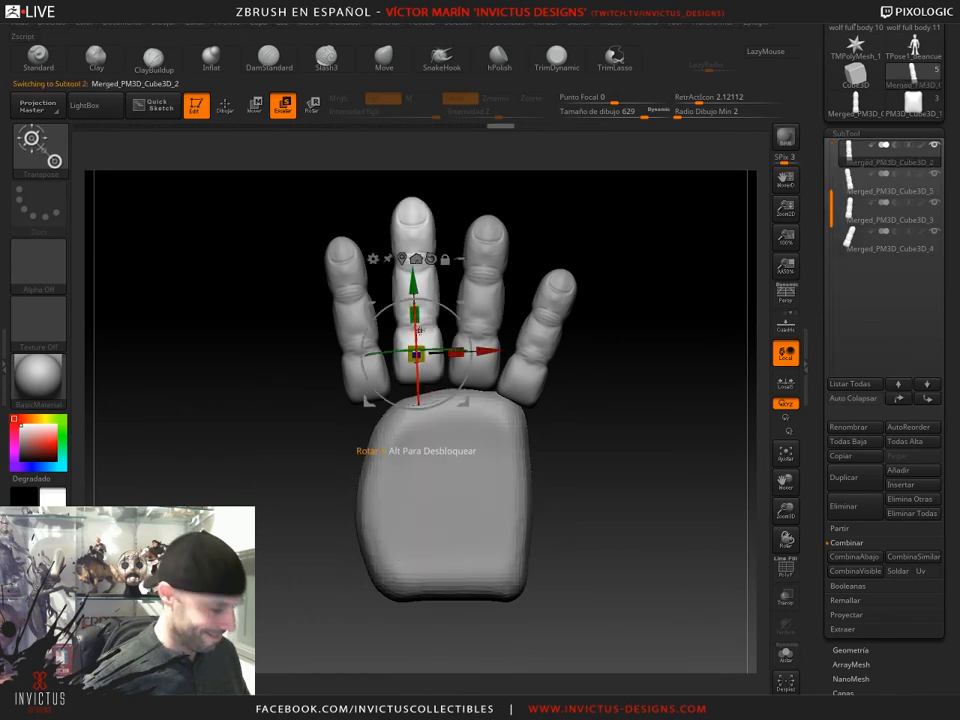
left_click_drag(456, 352, 468, 358)
left_click(476, 323, "alt")
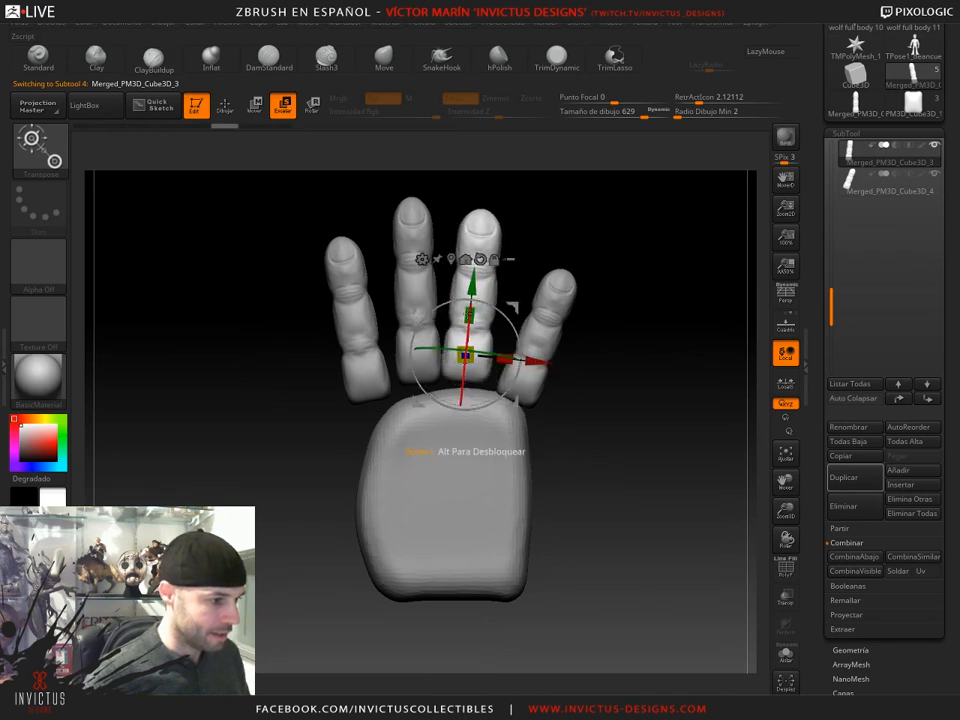
left_click_drag(517, 305, 510, 317)
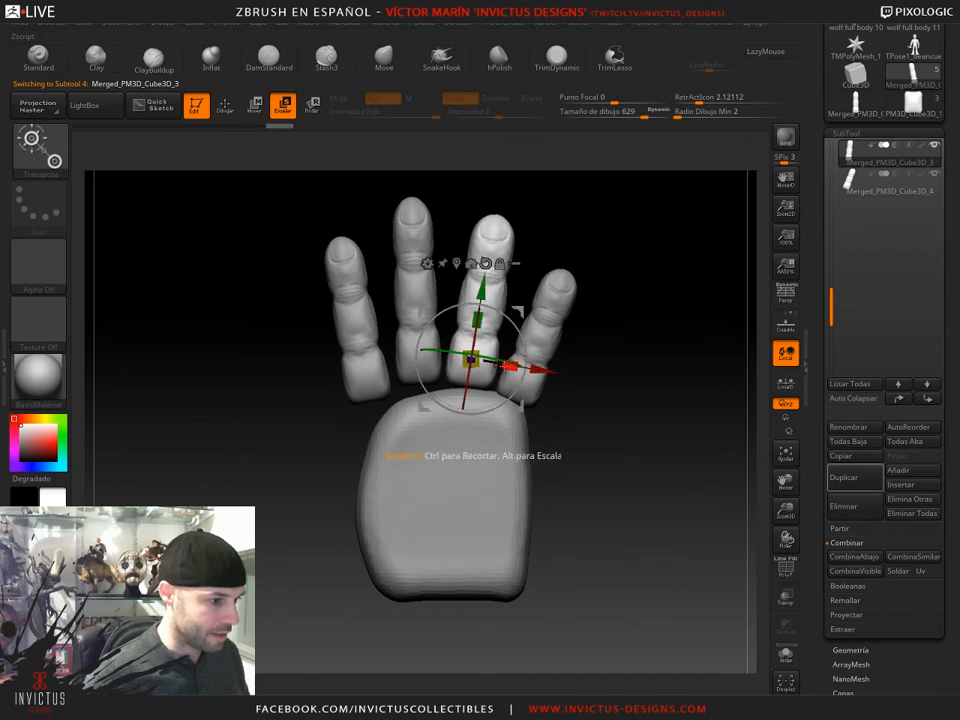
left_click(542, 341, "alt")
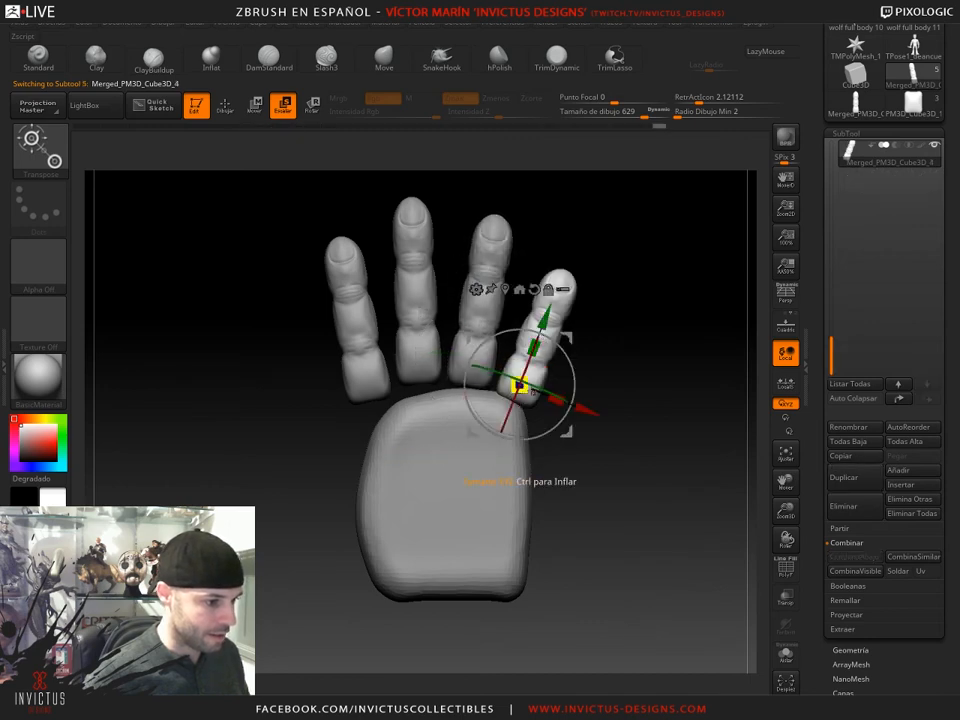
left_click_drag(557, 399, 500, 388)
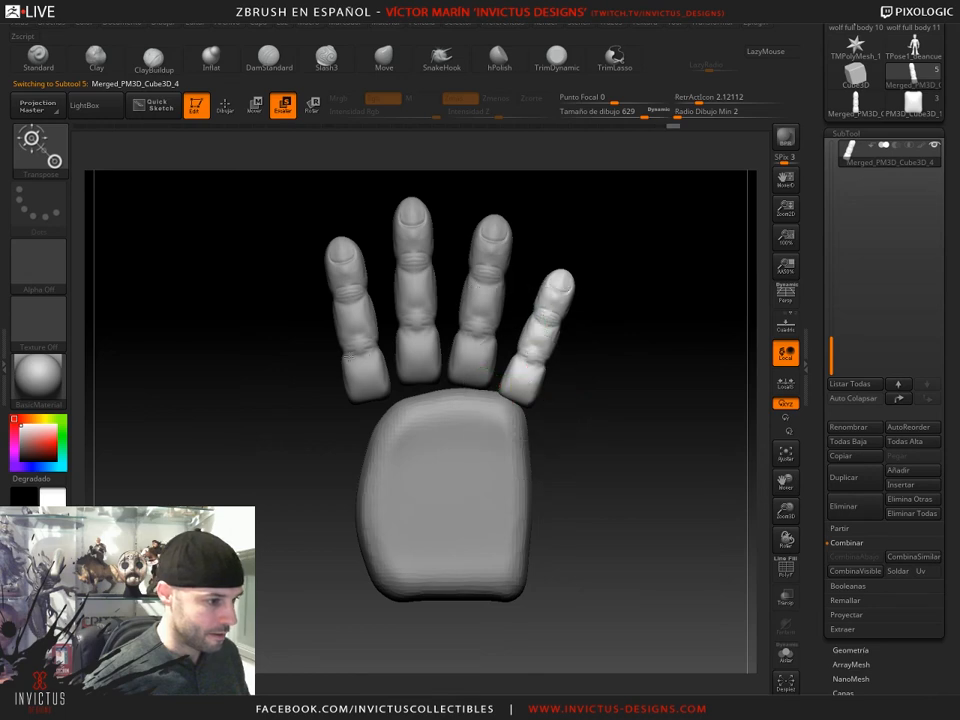
- Lower the middle finger slightly and refine the placement of the index and little fingers around it
left_click(355, 320, "alt")
left_click_drag(418, 362, 392, 371)
left_click(543, 341, "alt")
left_click_drag(570, 337, 566, 335)
left_click(420, 318, "alt")
left_click_drag(463, 307, 467, 312)
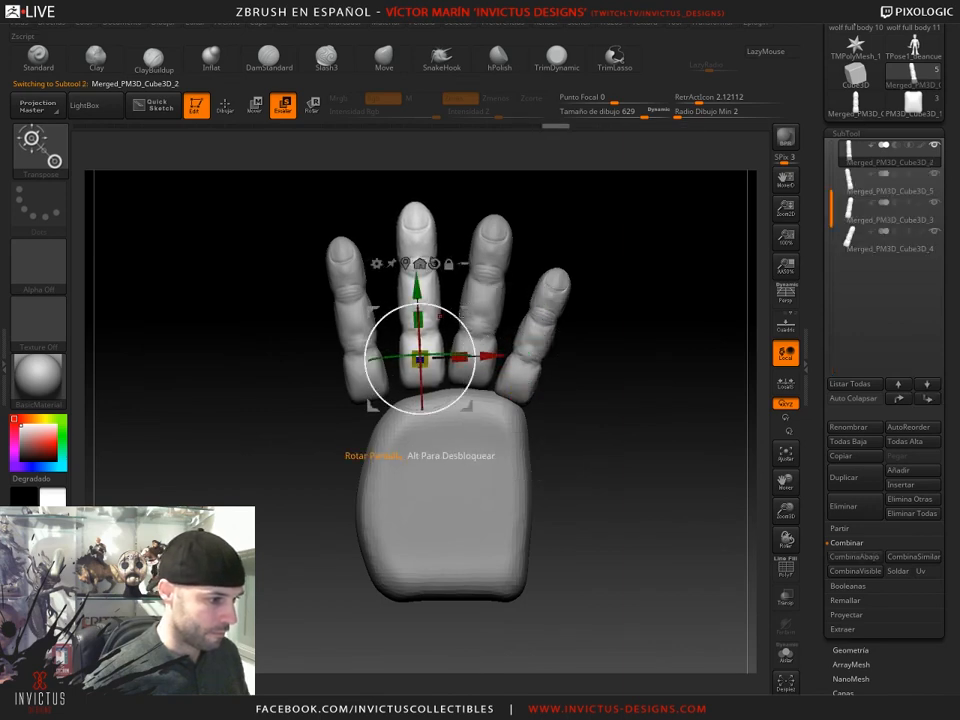
left_click(362, 322, "alt")
left_click_drag(408, 338, 423, 332)
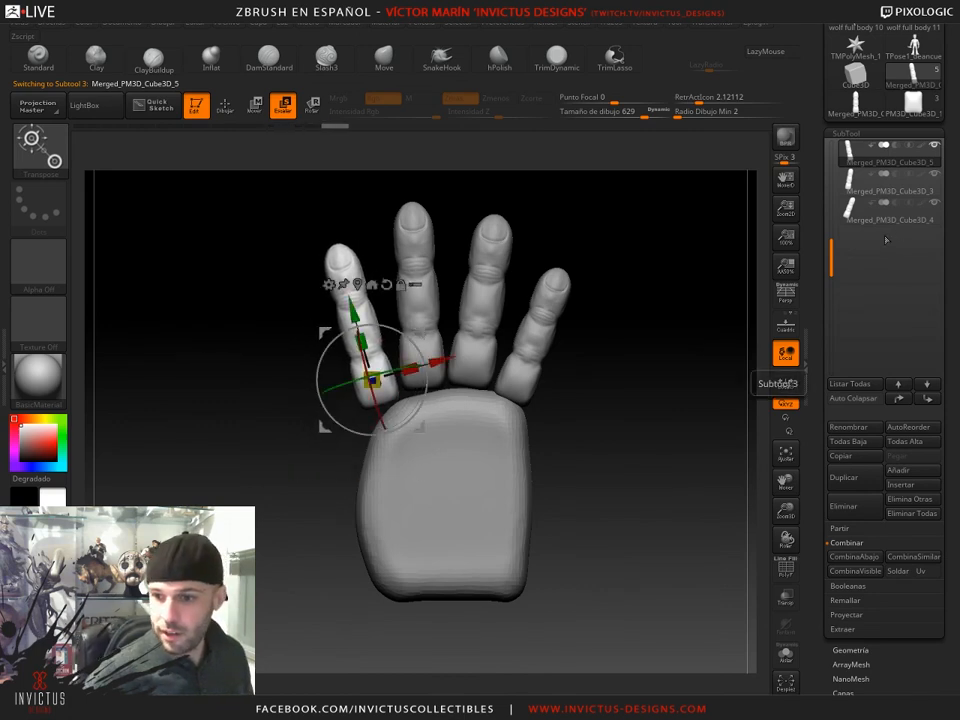
- Switch to the separate single-finger model and insert a Cylinder3D as a new subtool
left_click(857, 108)
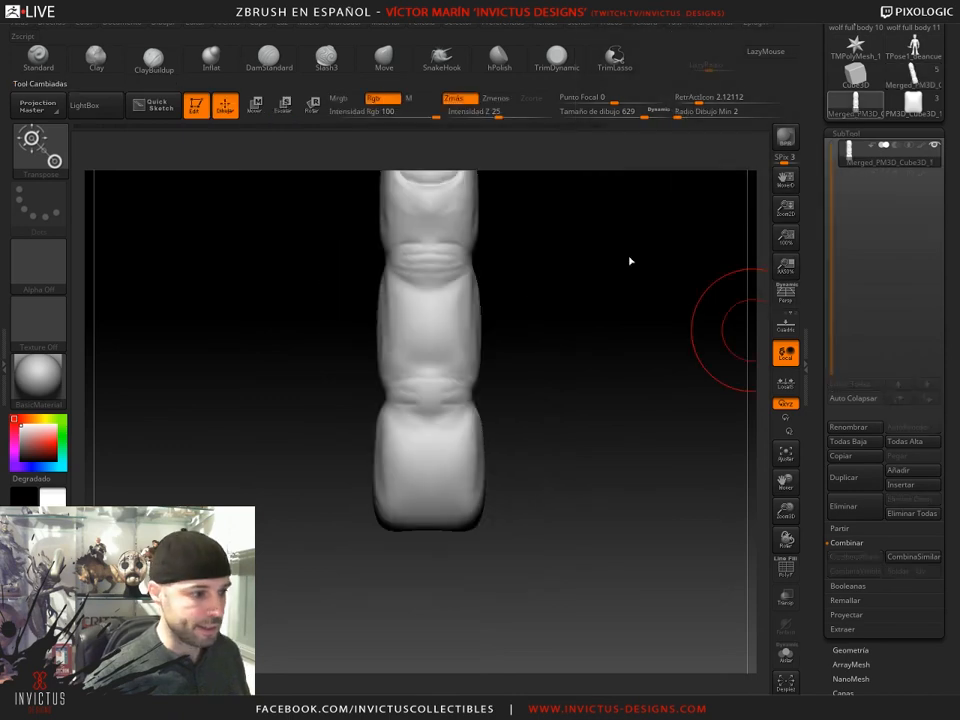
left_click_drag(608, 296, 590, 408, "alt")
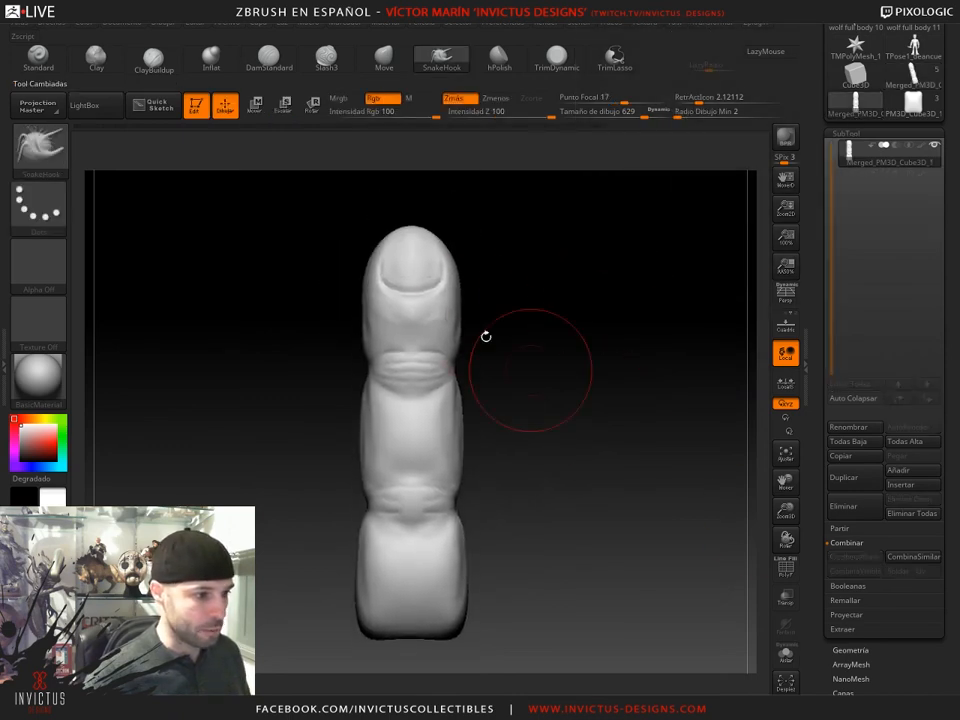
mouse_move(895, 689)
left_mouse_down()
mouse_move(895, 649)
mouse_move(890, 678)
left_mouse_up()
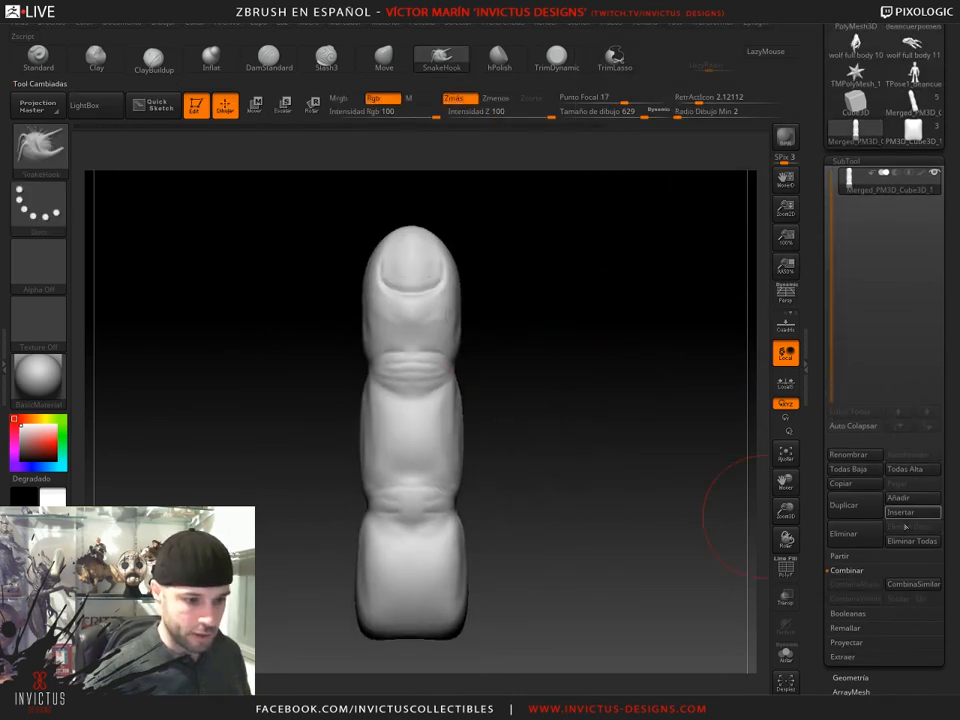
left_click(912, 508)
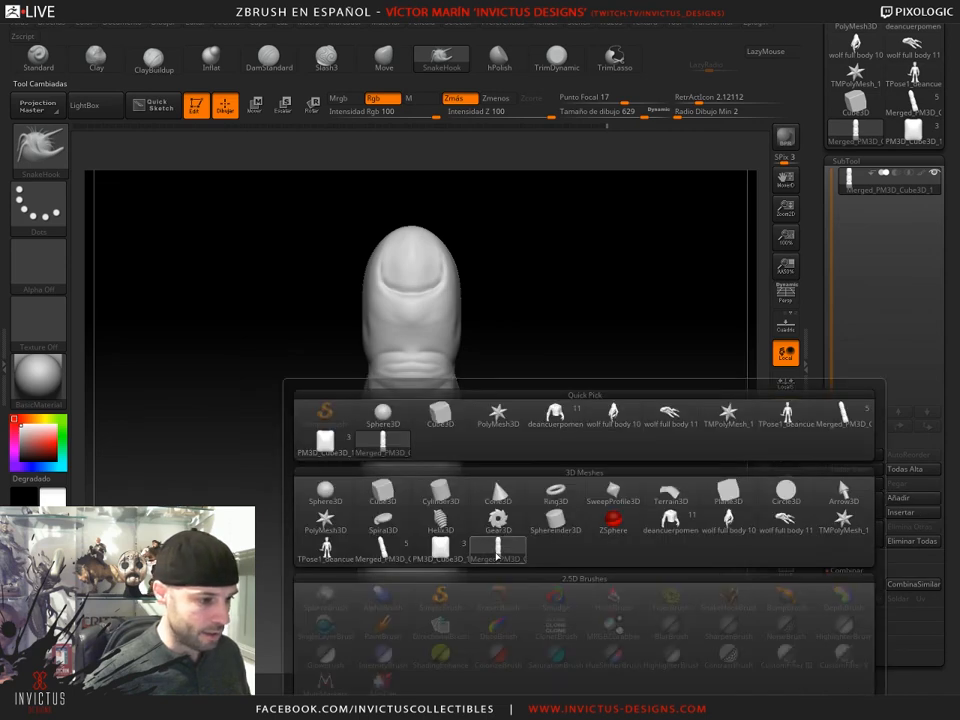
mouse_move(498, 548)
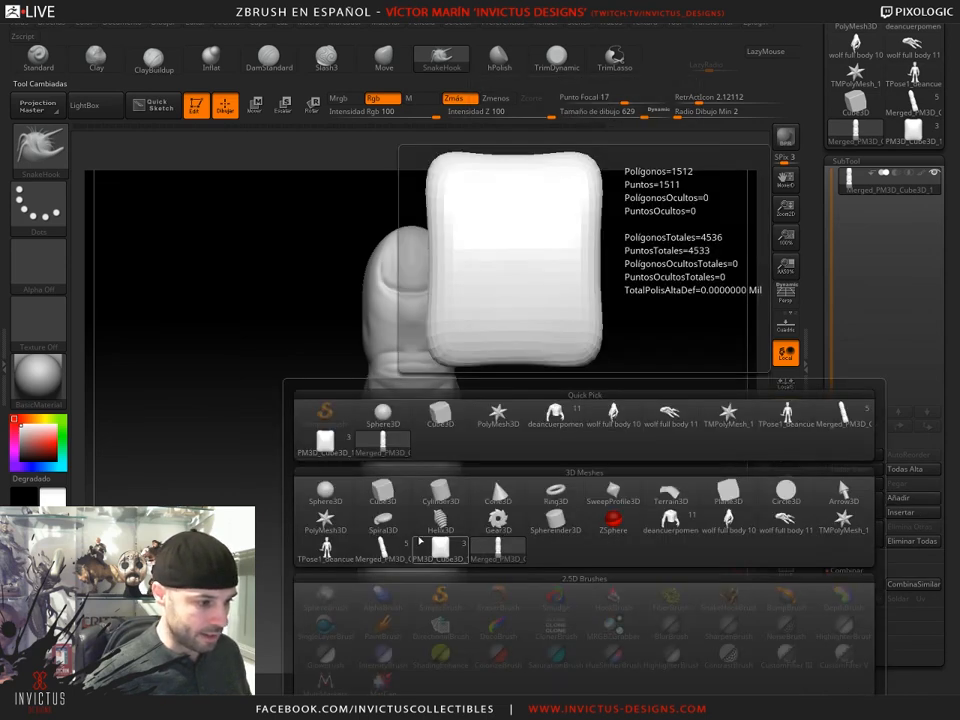
left_click(443, 493)
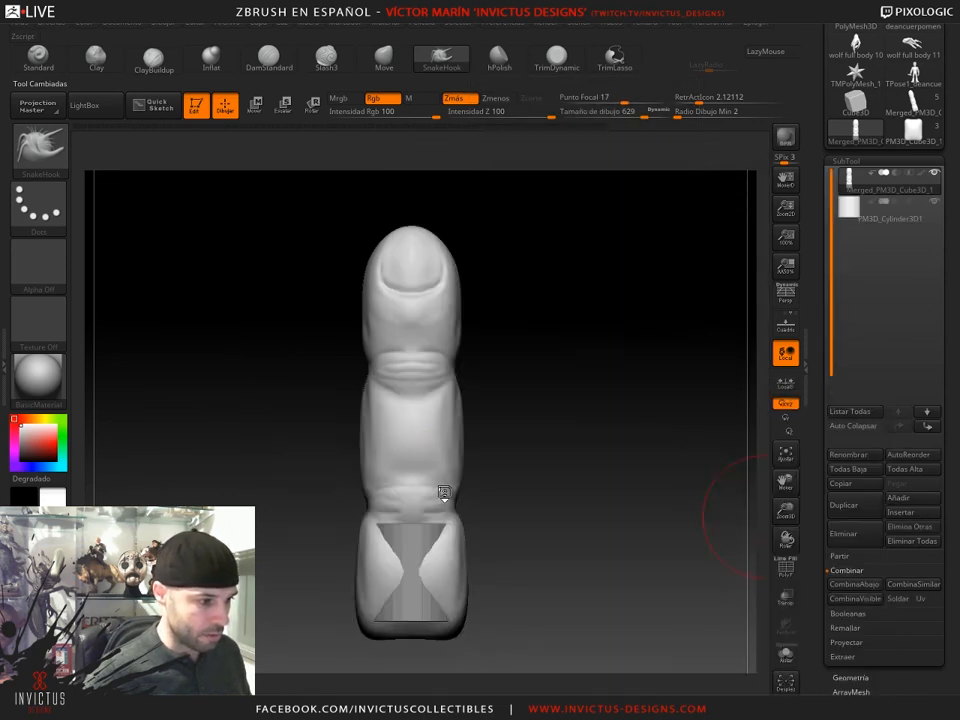
- Place the cylinder at the fingertip with its axis facing the nail side, and subdivide and flatten it into a thin disc
left_click(409, 541, "alt")
left_click_drag(566, 548, 447, 251)
key("w")
left_click_drag(608, 376, 584, 370, "shift")
left_click_drag(584, 325, 581, 407, "alt")
left_click_drag(486, 306, 392, 278)
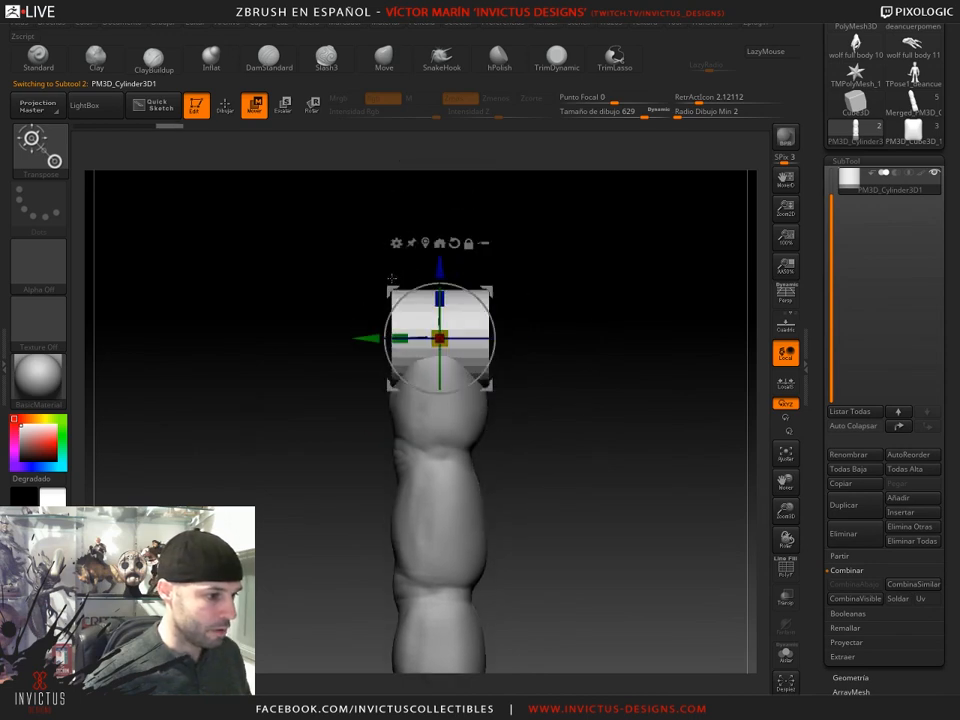
key("ctrl+d")
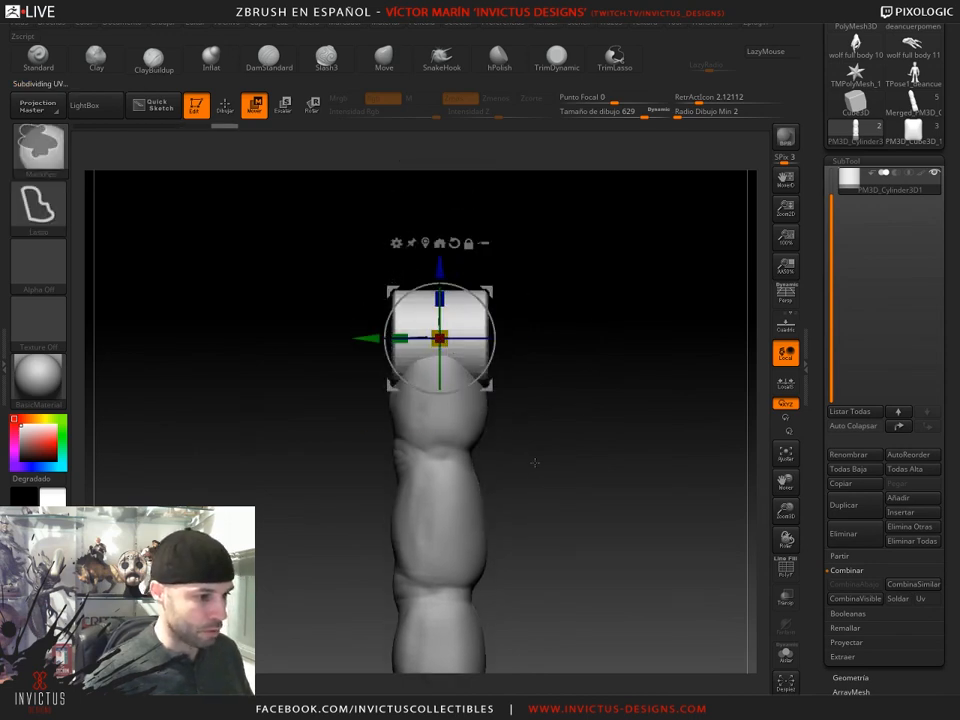
left_click_drag(408, 337, 435, 338)
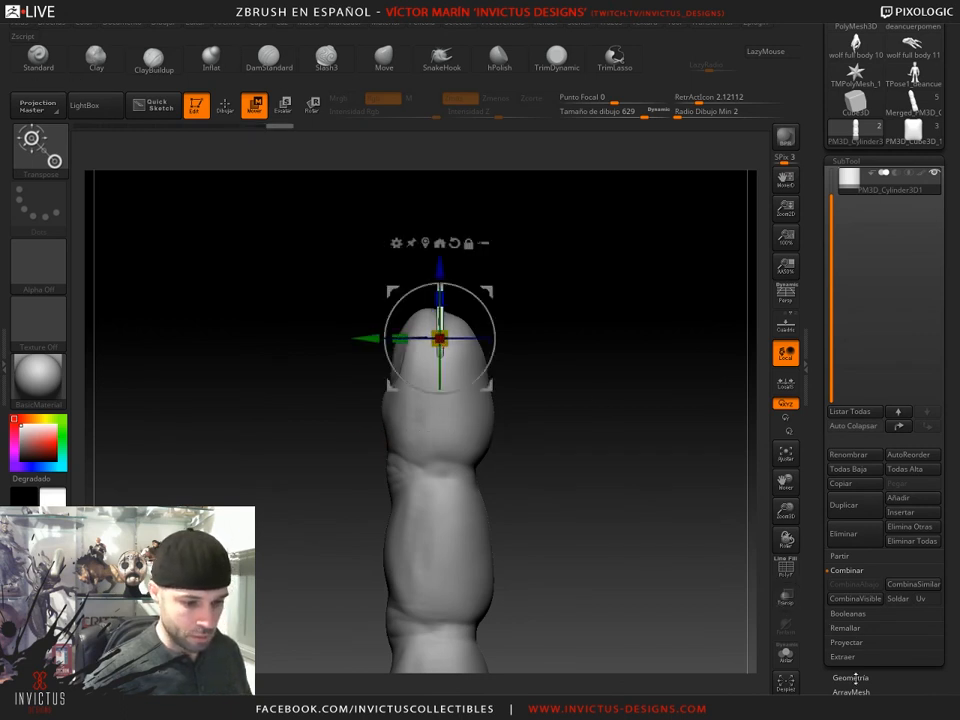
- Convert the disc to DynaMesh at resolution 128, freezing its subdivision levels, and smooth it with the Polish deformation
left_click(855, 678)
left_click(848, 392)
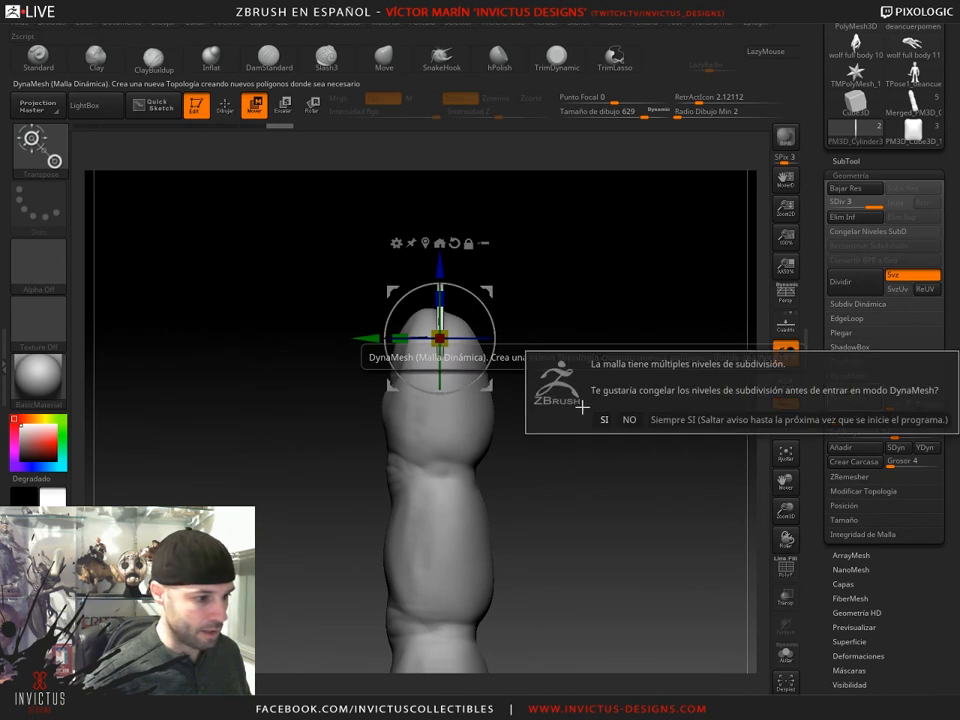
left_click(604, 419)
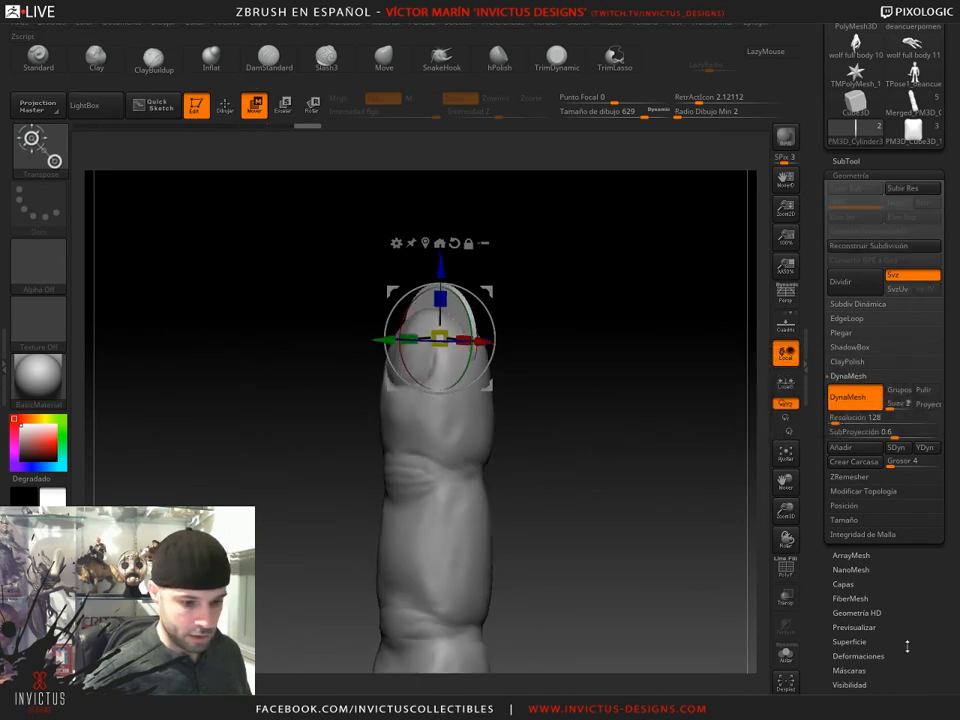
left_click(860, 656)
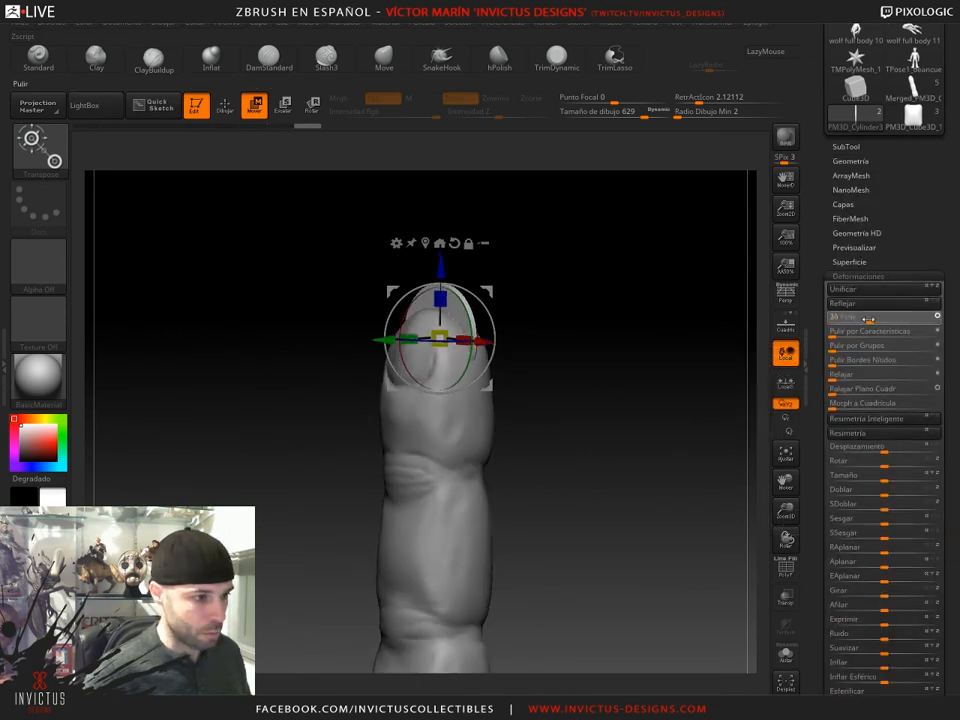
- Narrow the disc into an oval and move it forward onto the nail side of the fingertip
left_click_drag(622, 361, 649, 361)
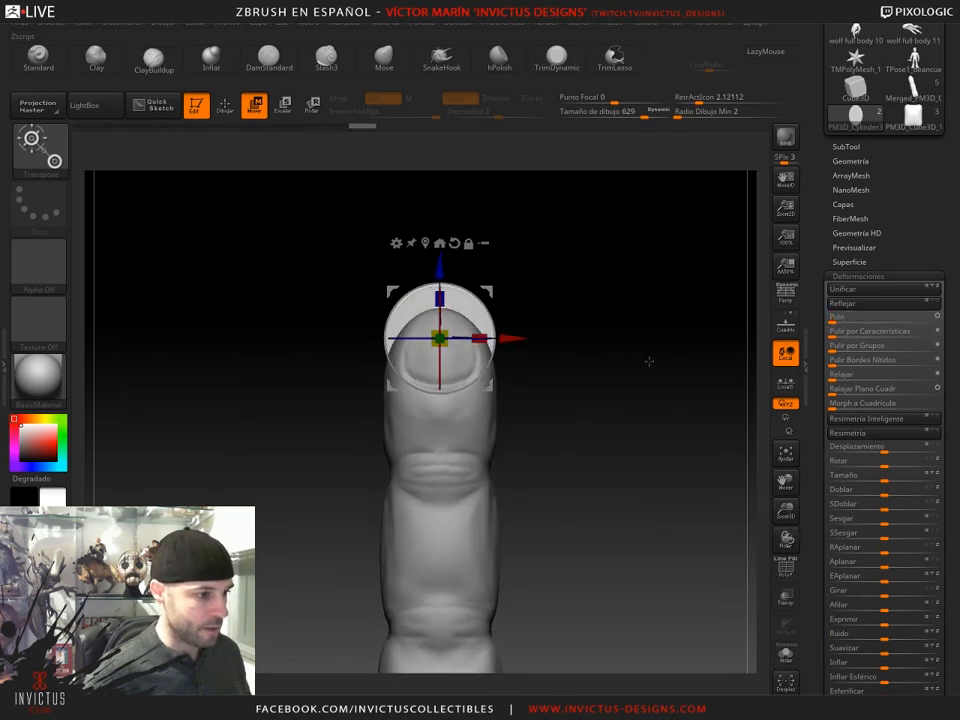
key("e")
left_click_drag(480, 338, 472, 338)
left_click_drag(600, 386, 535, 388)
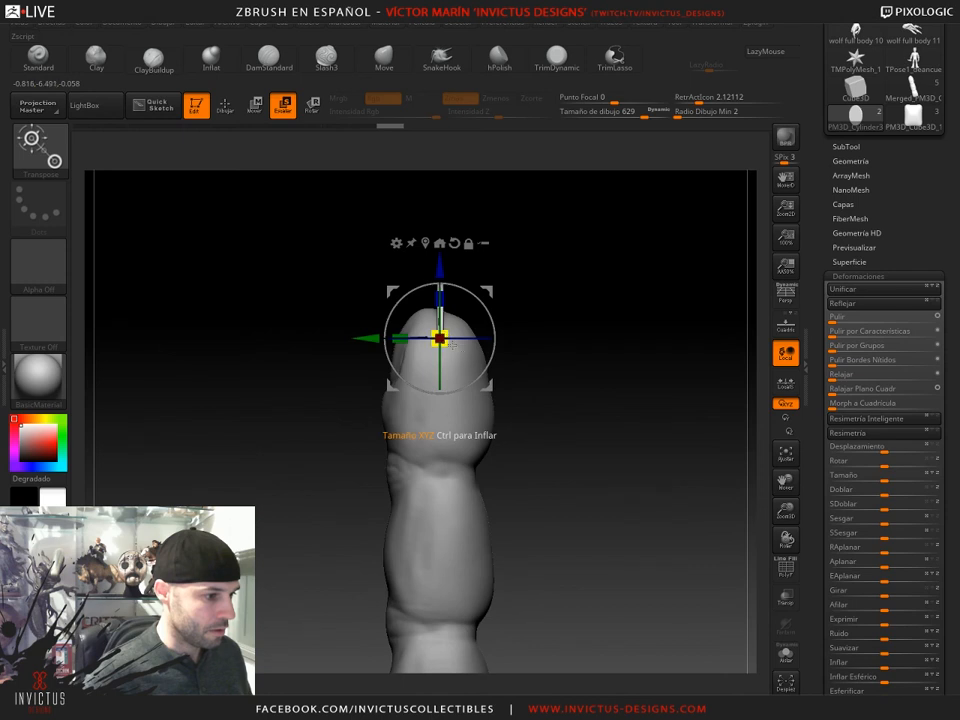
left_click_drag(400, 338, 404, 338)
left_click_drag(486, 290, 440, 297, "alt")
left_click_drag(548, 358, 598, 360)
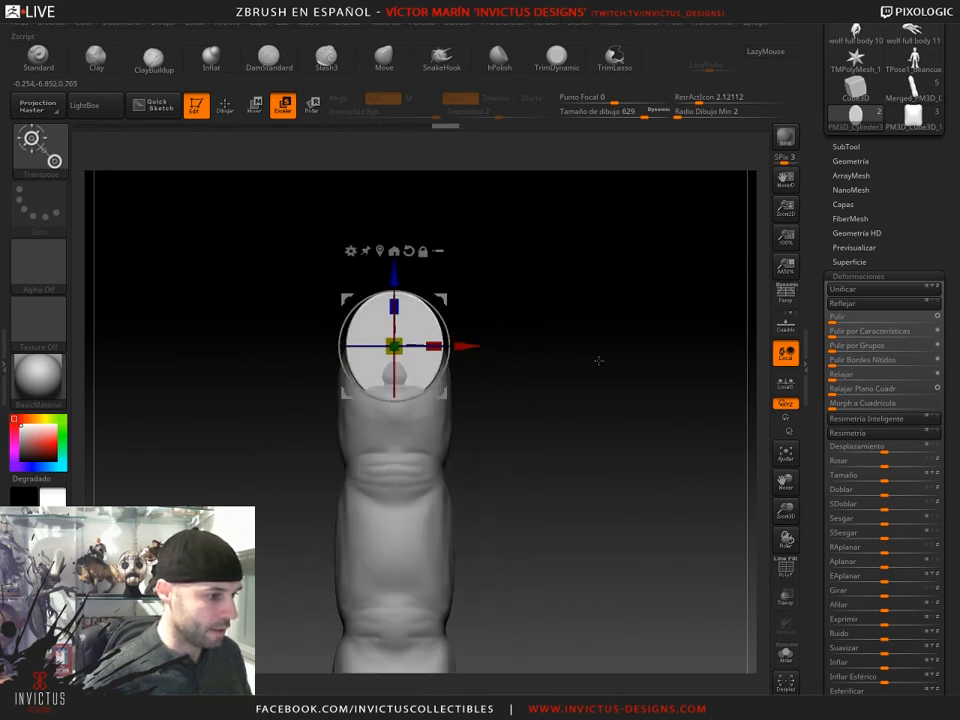
left_click_drag(435, 345, 434, 345)
mouse_move(521, 412)
left_mouse_down()
mouse_move(531, 416)
mouse_move(524, 426)
left_mouse_up()
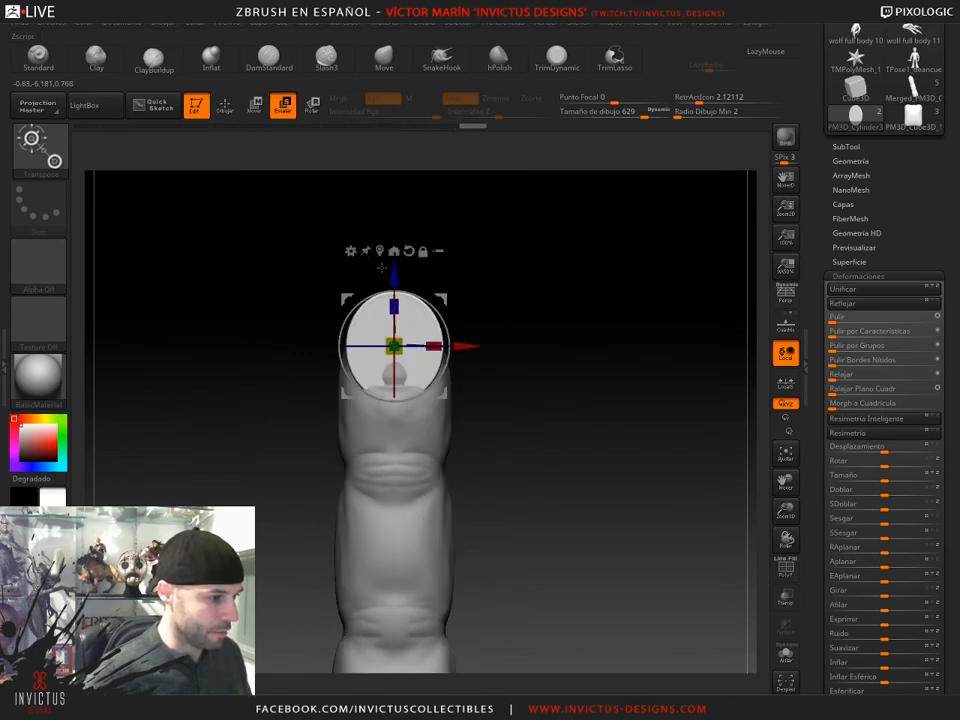
- Apply a lattice deformer to the oval disc and pull its lower edge up to flatten the nail's base
left_click(350, 251)
left_click(352, 302)
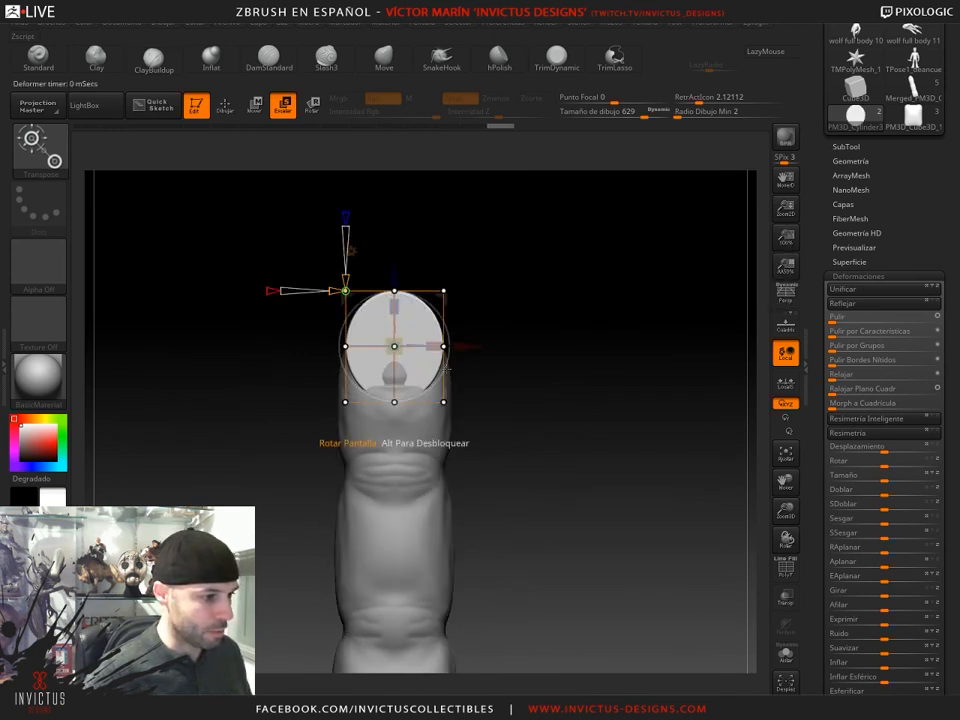
key("ctrl")
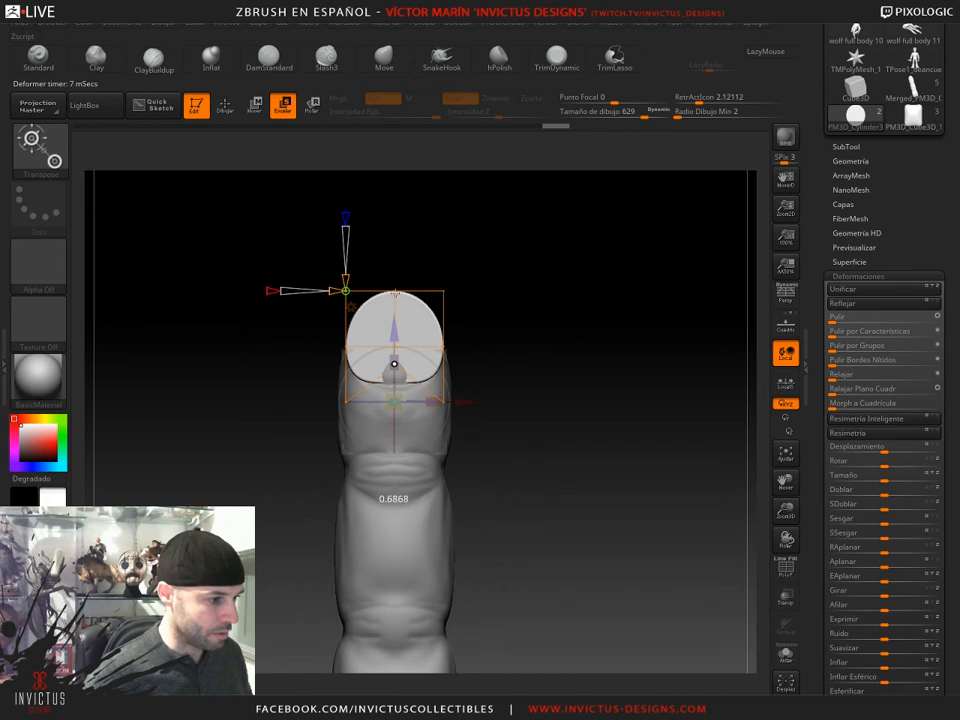
- Bow the nail's side profile outward with the lattice points and accept the deformation
mouse_move(670, 365)
left_mouse_down()
mouse_move(536, 377)
mouse_move(567, 408)
left_mouse_up()
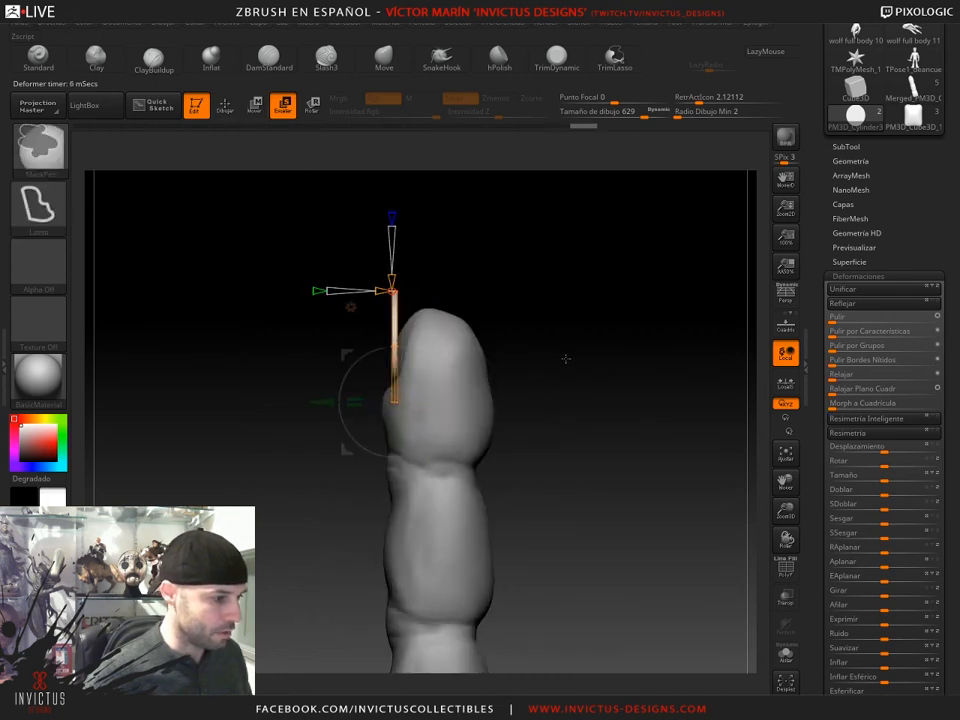
mouse_move(403, 320)
left_mouse_down("ctrl")
mouse_move(442, 363)
mouse_move(468, 362)
left_mouse_up("ctrl")
left_click_drag(441, 301, 436, 298)
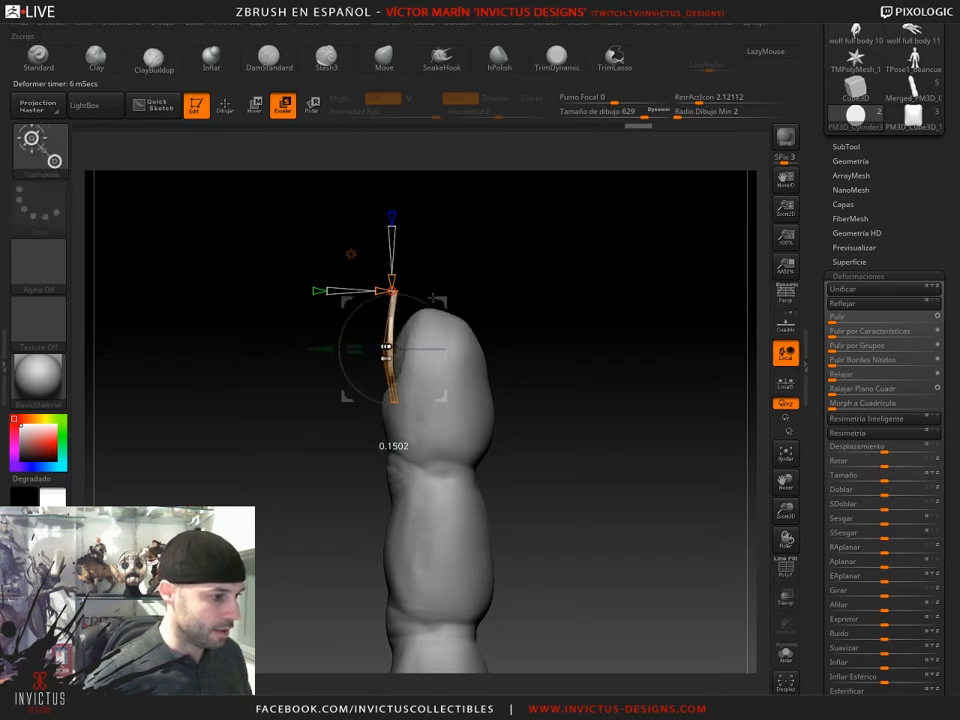
left_click(223, 108)
left_click_drag(458, 247, 574, 268, "shift")
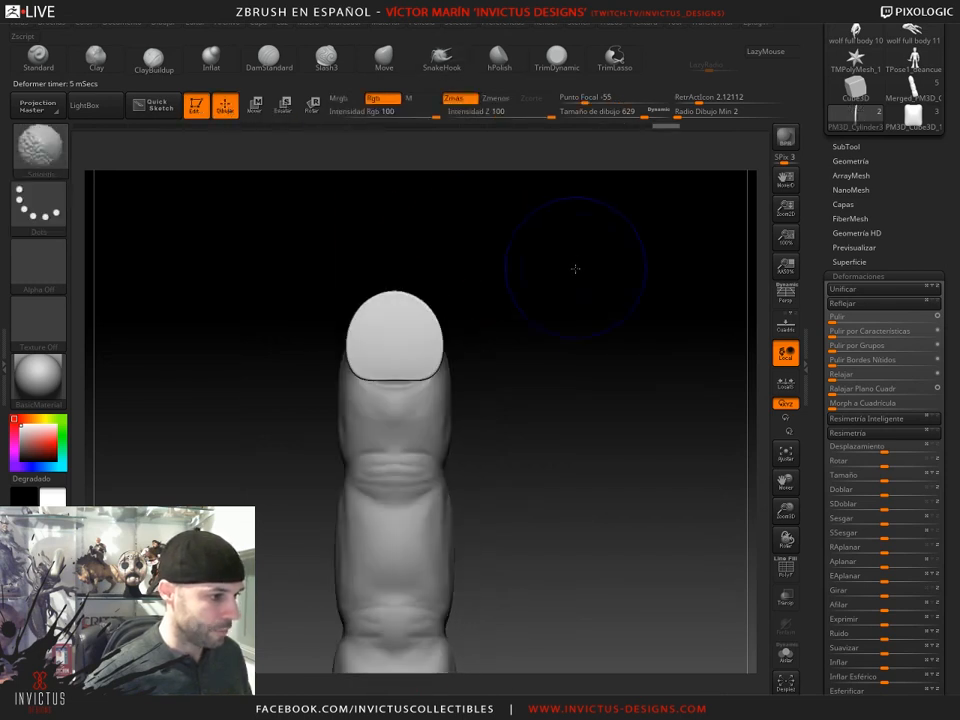
key("w")
left_click_drag(509, 372, 405, 335)
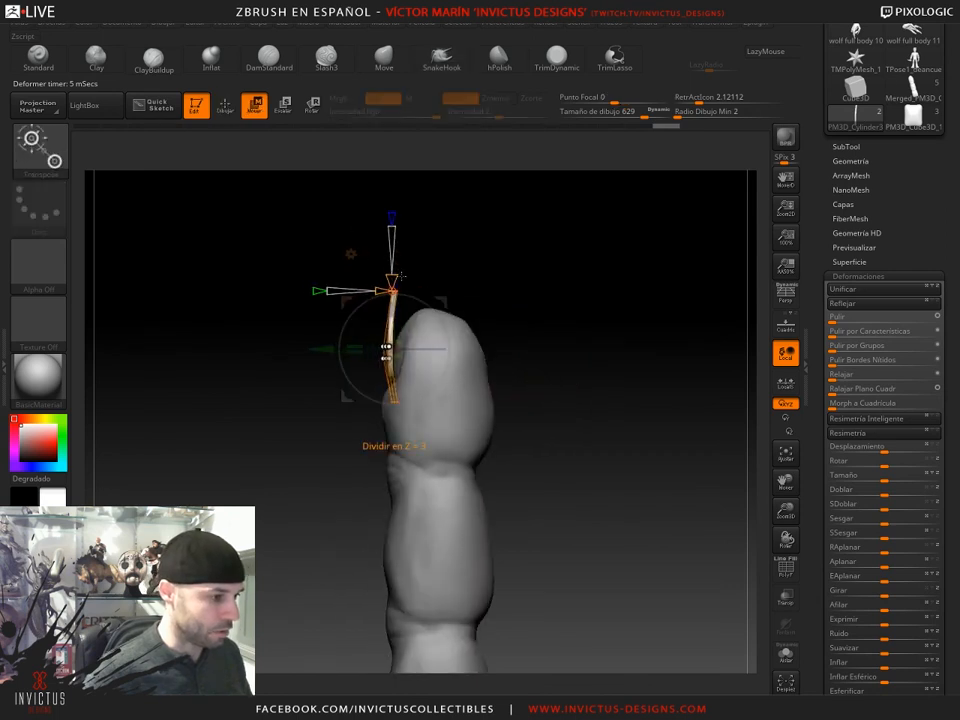
left_click(350, 252)
left_click(325, 274)
- Narrow the nail, scale it down slightly and seat it against the nail bed of the fingertip
left_click_drag(428, 304, 577, 364)
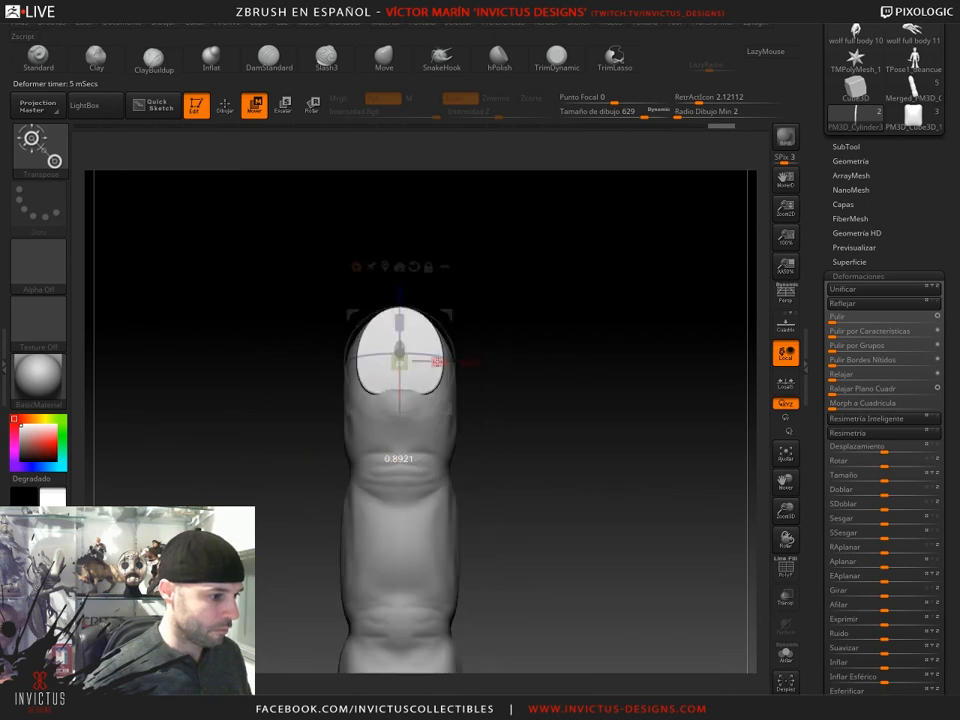
left_click_drag(525, 386, 487, 385)
left_click_drag(446, 314, 446, 319)
left_click_drag(543, 390, 576, 393)
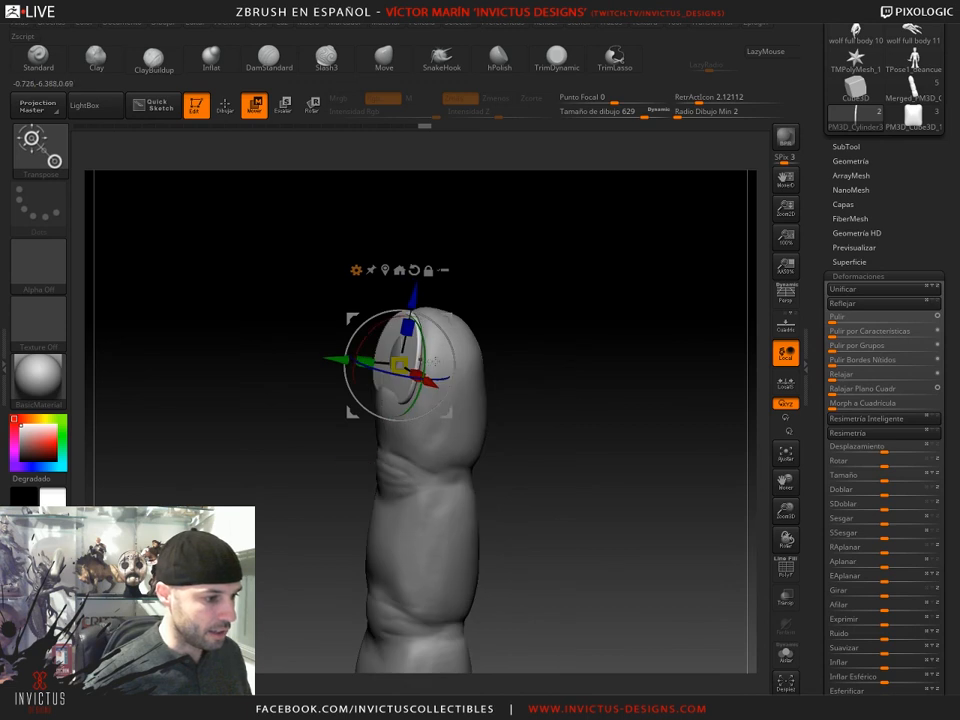
- Bend the nail across its width with a bend deformer to wrap it around the fingertip, and accept the deformation
left_click_drag(501, 341, 519, 467)
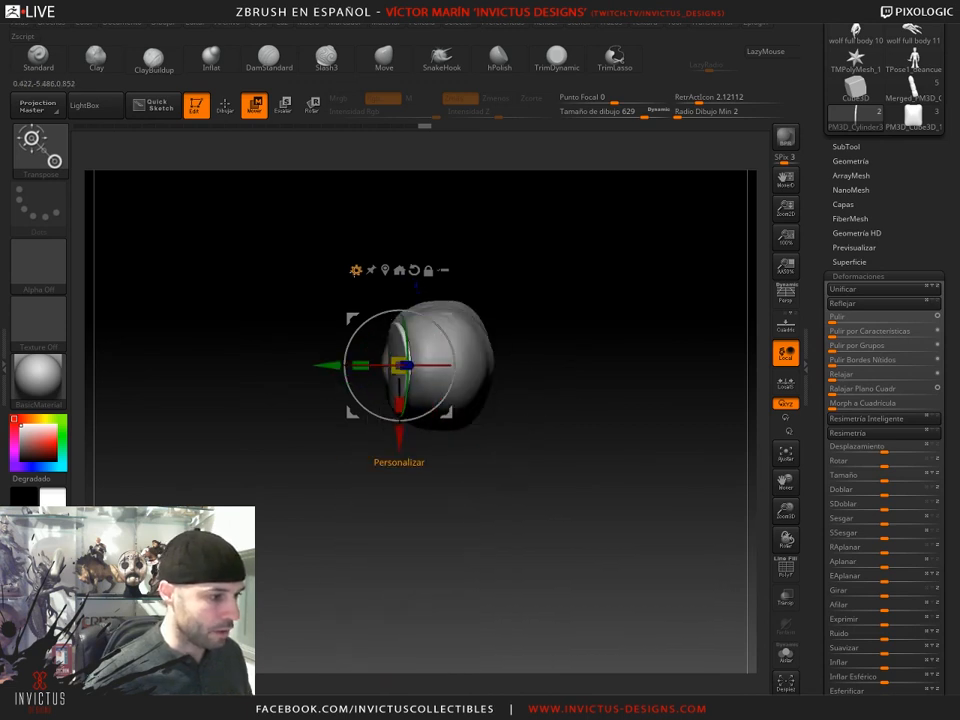
left_click(357, 271)
left_click(343, 345)
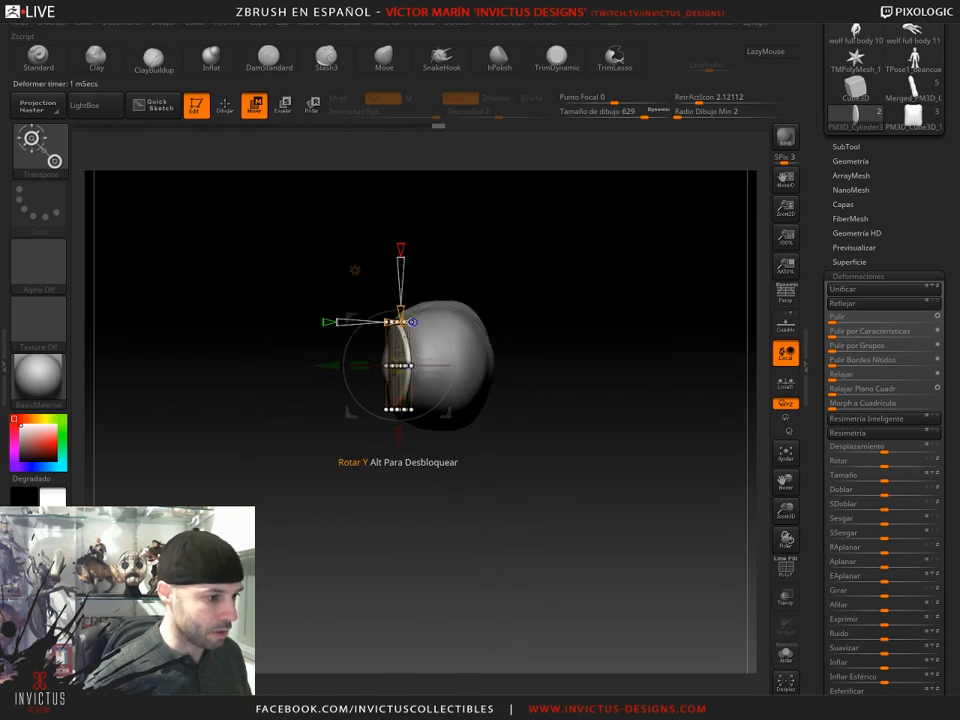
key("ctrl")
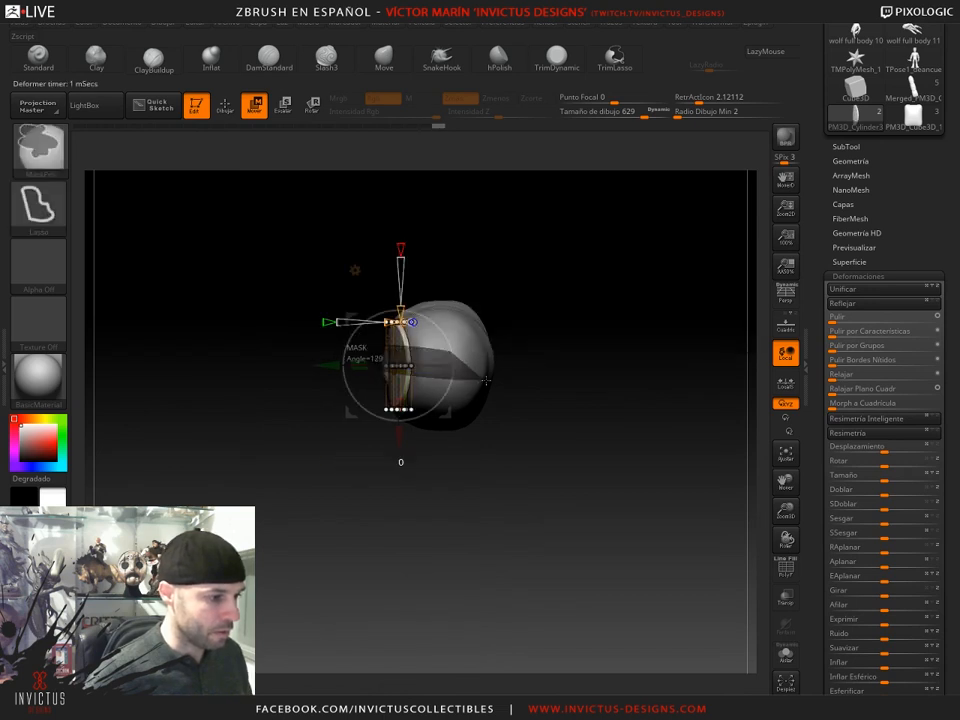
left_click_drag(333, 365, 301, 365)
left_click(237, 114)
mouse_move(496, 510)
left_mouse_down()
mouse_move(551, 411)
mouse_move(628, 413)
mouse_move(480, 441)
left_mouse_up()
left_click(254, 105)
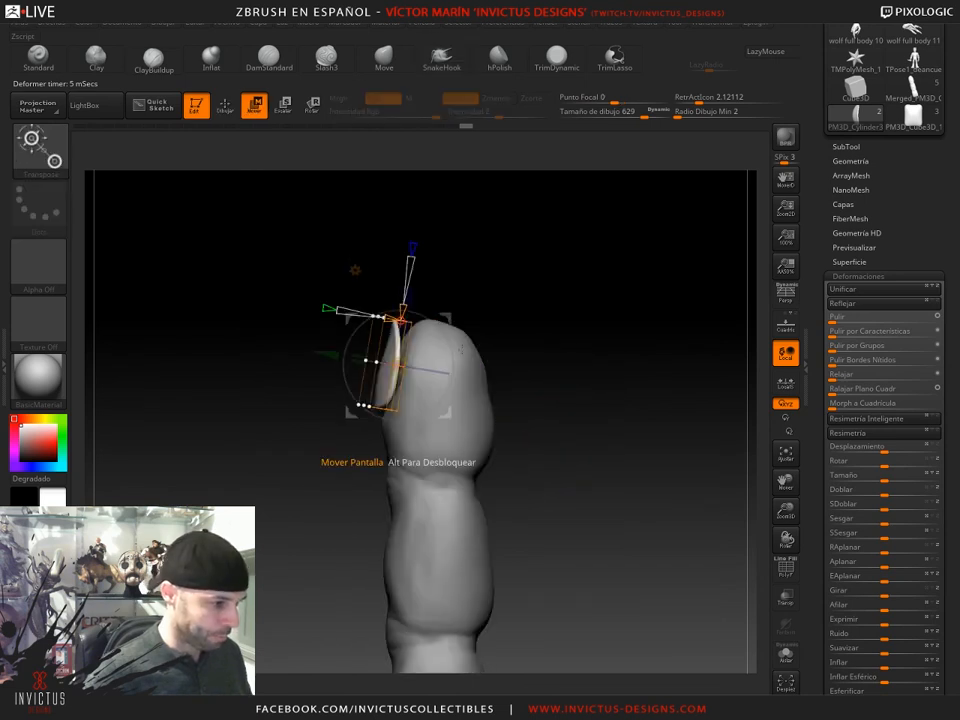
left_click(353, 267)
left_click(355, 271)
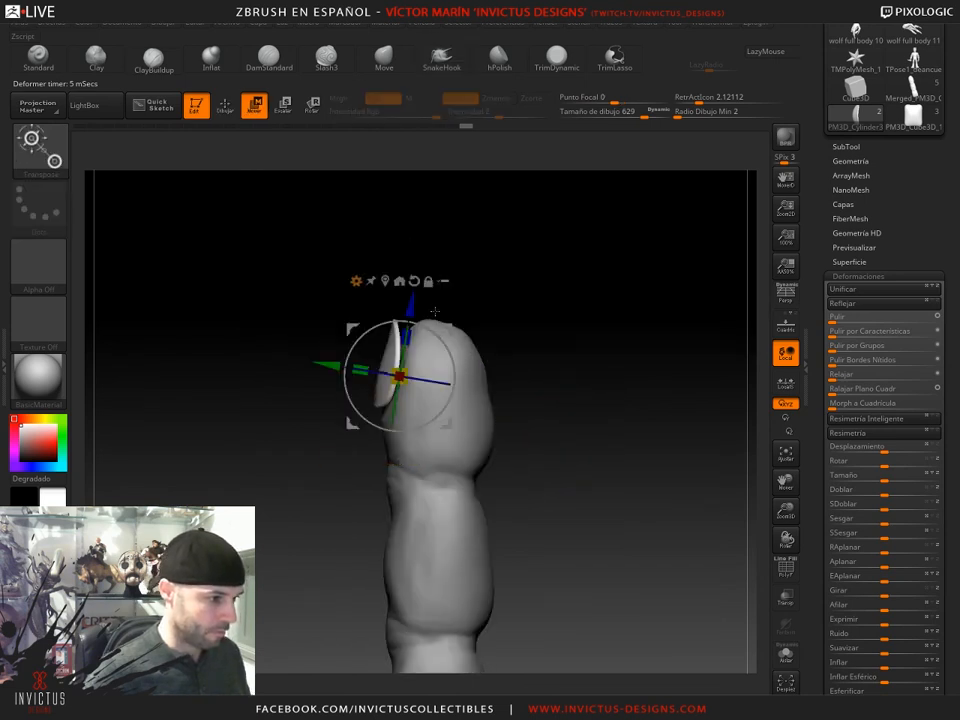
- Push the curved nail back into the nail bed of the fingertip by about 0.19
left_click_drag(445, 324, 455, 326)
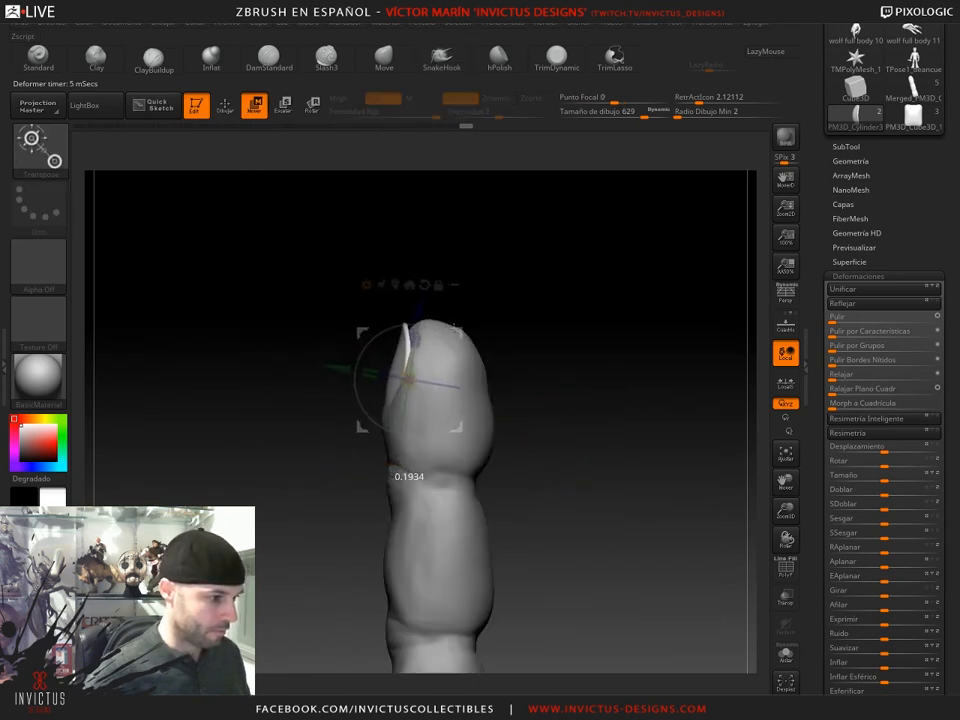
left_click_drag(588, 388, 688, 400)
left_click_drag(562, 433, 606, 438)
- Build up the skin fold along the nail's base on the finger with the Standard brush at draw size 192, and smooth it
left_click(405, 456, "alt")
key("q")
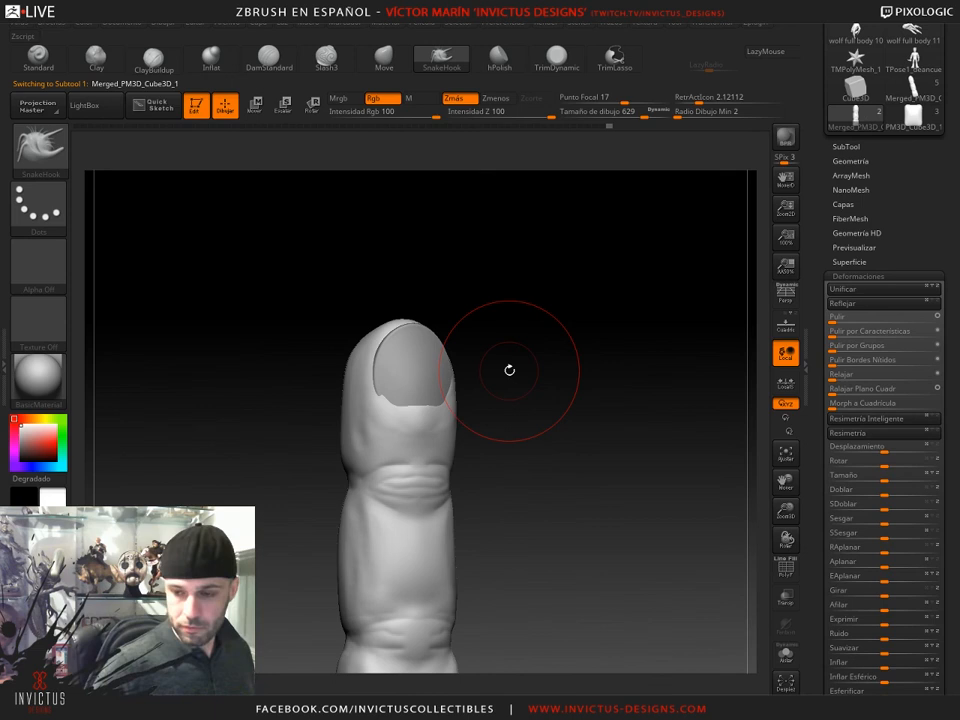
left_click(38, 57)
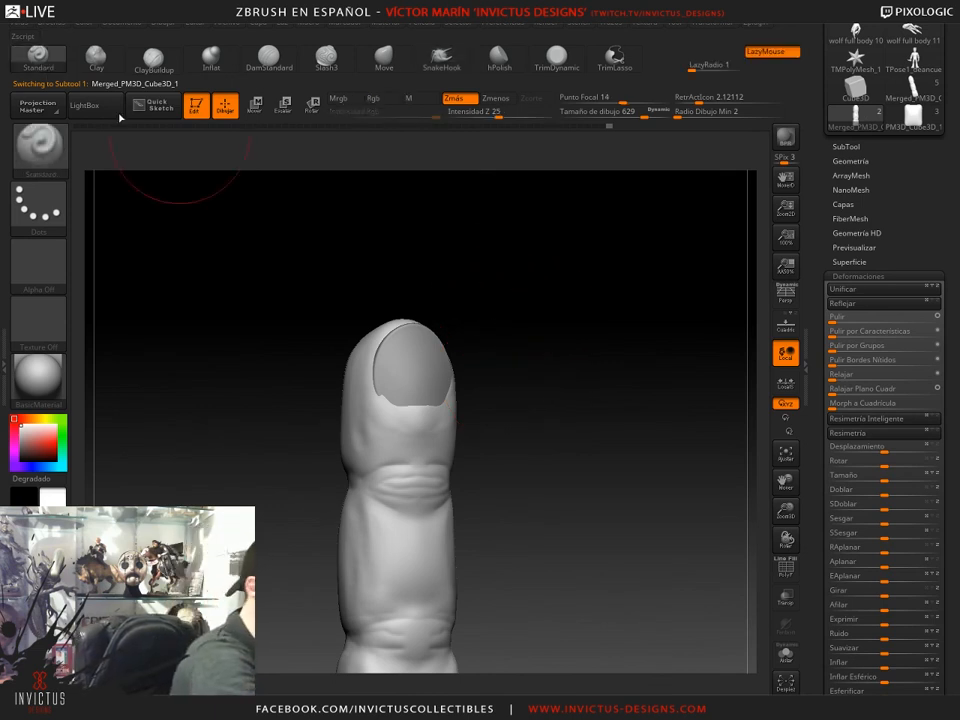
left_click_drag(644, 114, 620, 114)
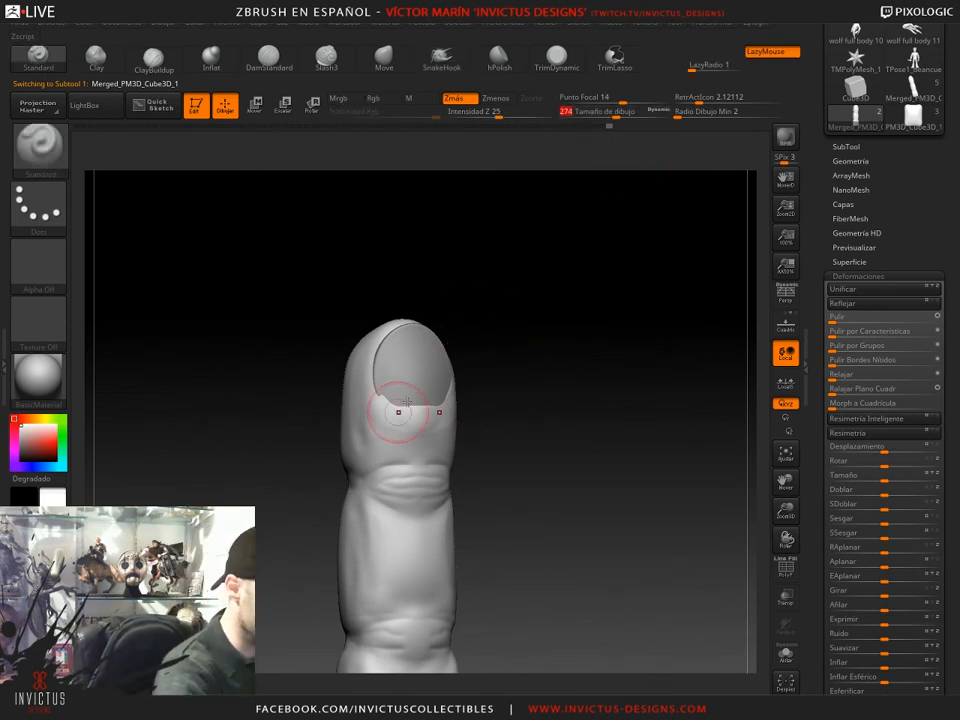
left_click_drag(517, 403, 521, 390)
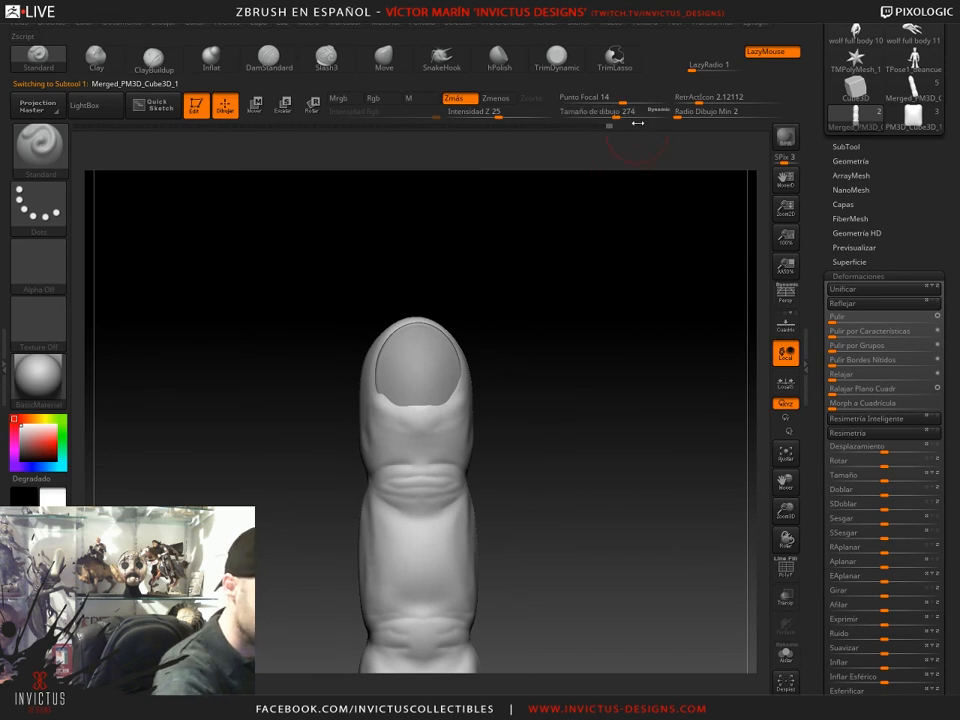
left_click_drag(618, 113, 608, 113)
left_click_drag(417, 408, 453, 408)
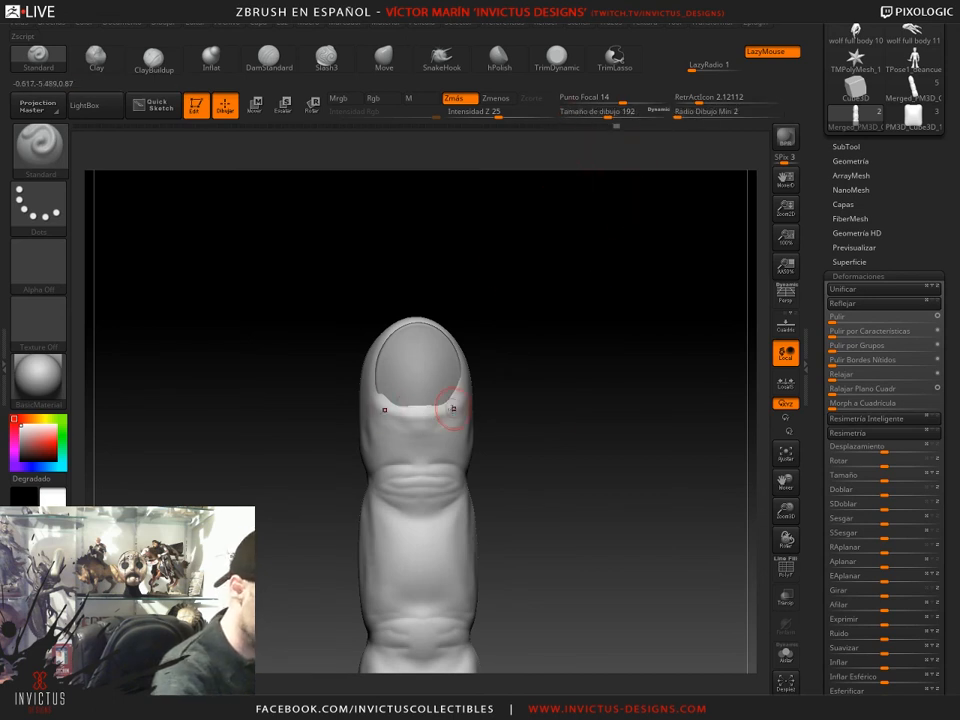
left_click_drag(381, 403, 396, 420)
mouse_move(526, 404)
left_mouse_down()
mouse_move(478, 408)
mouse_move(585, 347)
left_mouse_up()
mouse_move(390, 414)
left_mouse_down("shift")
mouse_move(450, 409)
mouse_move(442, 417)
left_mouse_up("shift")
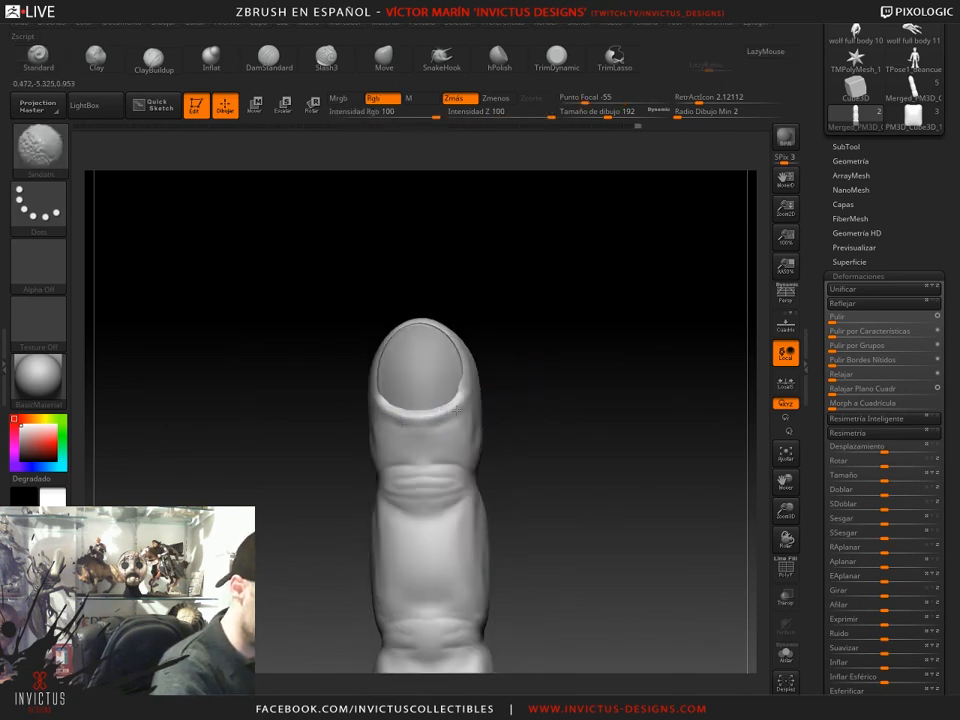
mouse_move(574, 360)
left_mouse_down()
mouse_move(546, 369)
mouse_move(589, 377)
left_mouse_up()
- Sharpen the crease between the nail's base and the finger skin with the DamStandard brush at draw size 140
left_click(425, 390, "alt")
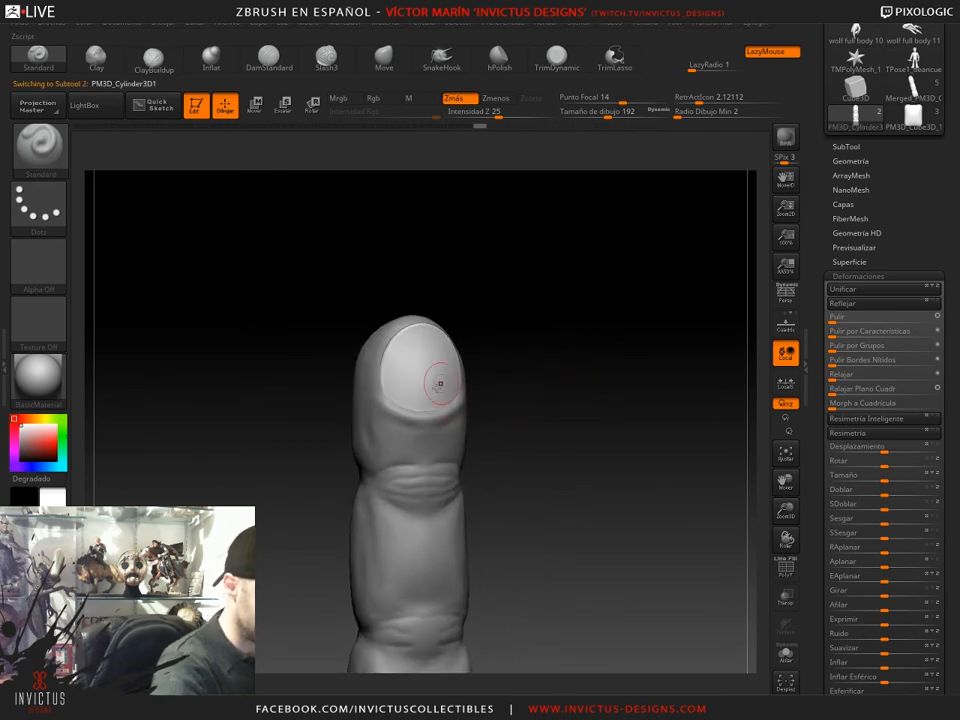
left_click(49, 162)
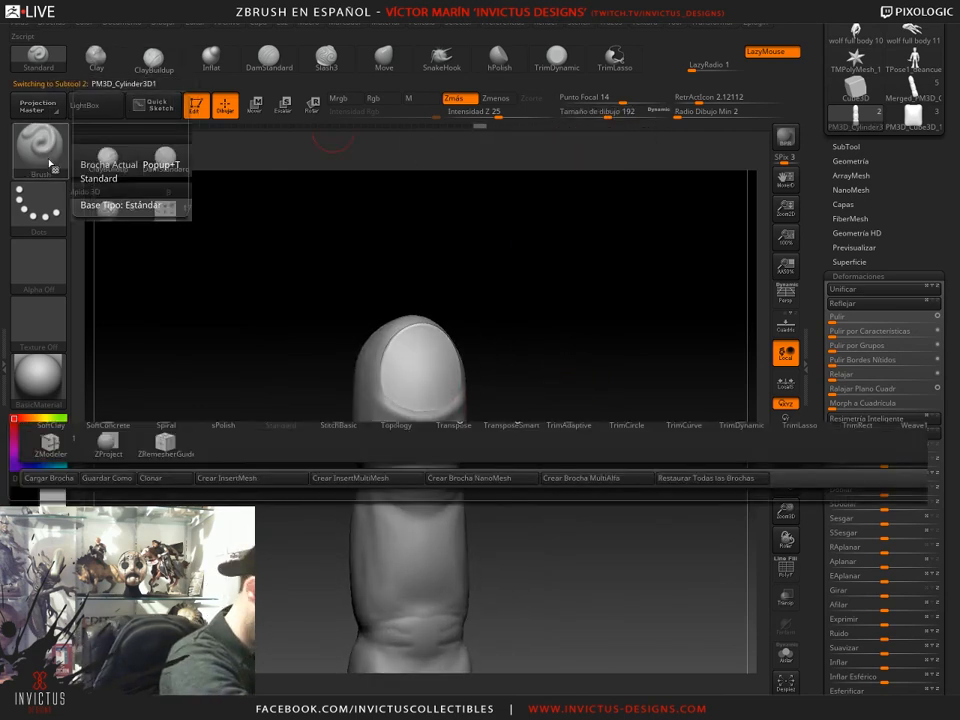
left_click(84, 185)
left_click(600, 114)
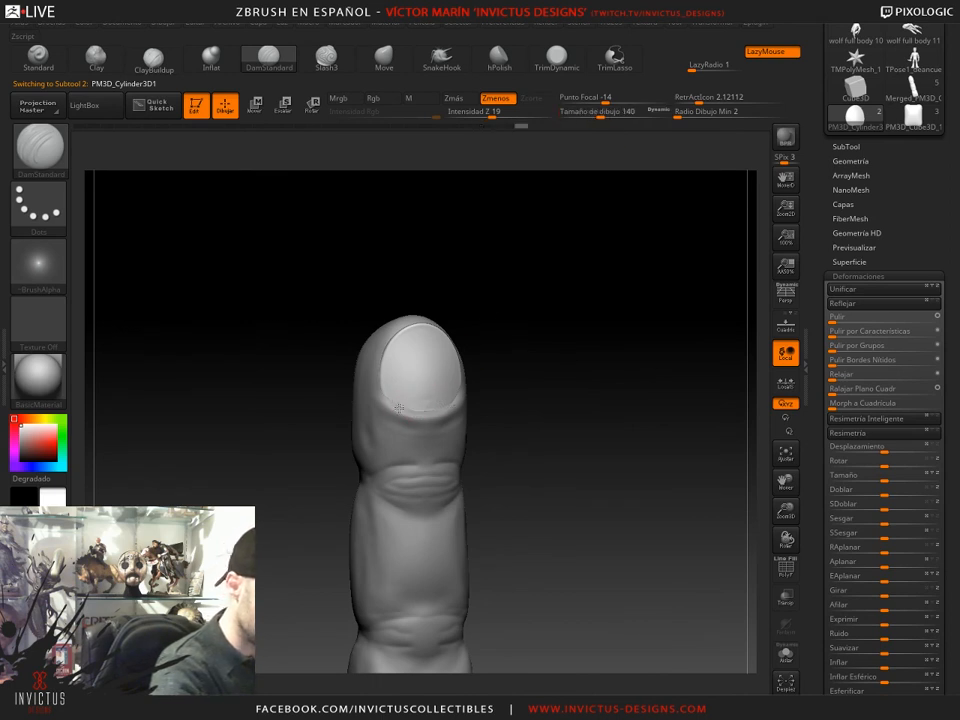
left_click_drag(584, 458, 614, 465)
left_click(487, 397, "alt")
mouse_move(540, 390)
left_mouse_down()
mouse_move(514, 395)
mouse_move(585, 358)
left_mouse_up()
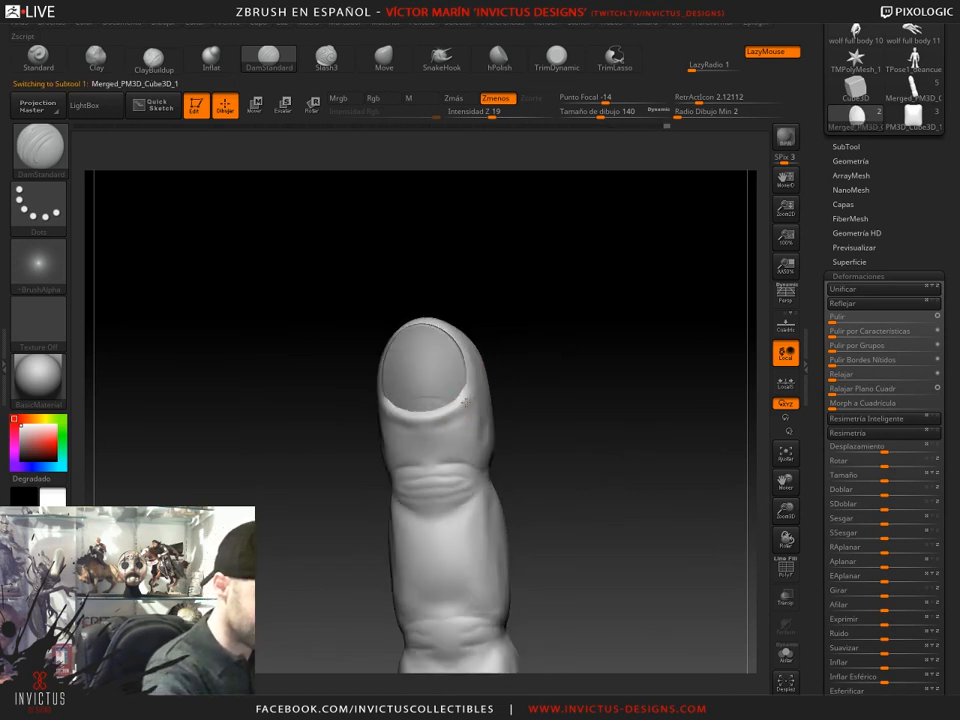
left_click_drag(548, 451, 561, 484)
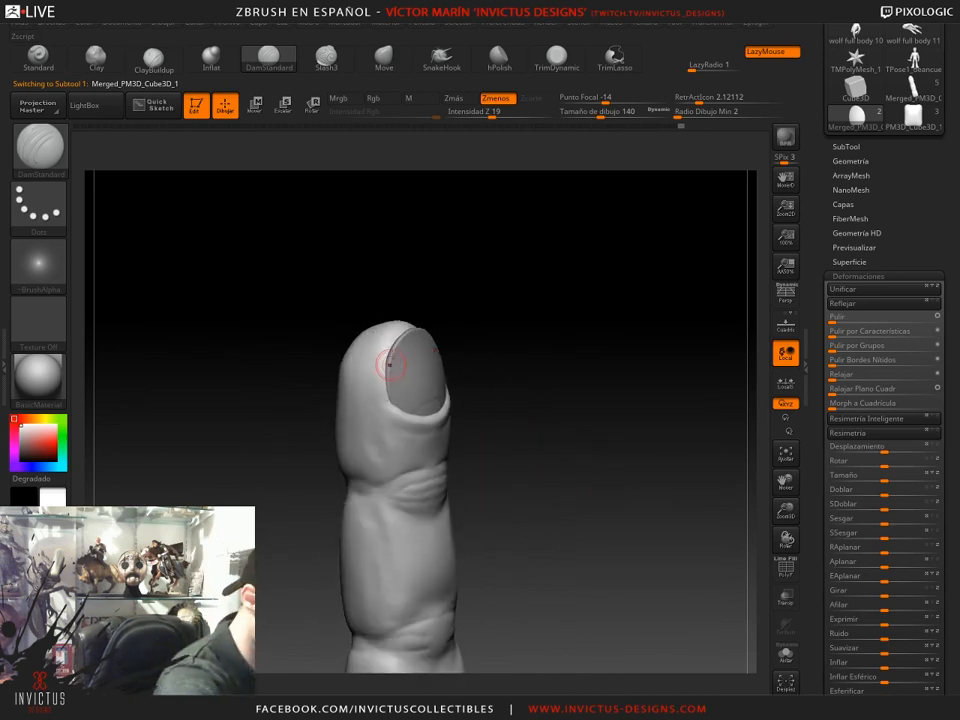
- Raise the skin fold along the nail's side with the Standard brush at draw size 120
left_click(40, 58)
left_click_drag(602, 112, 598, 114)
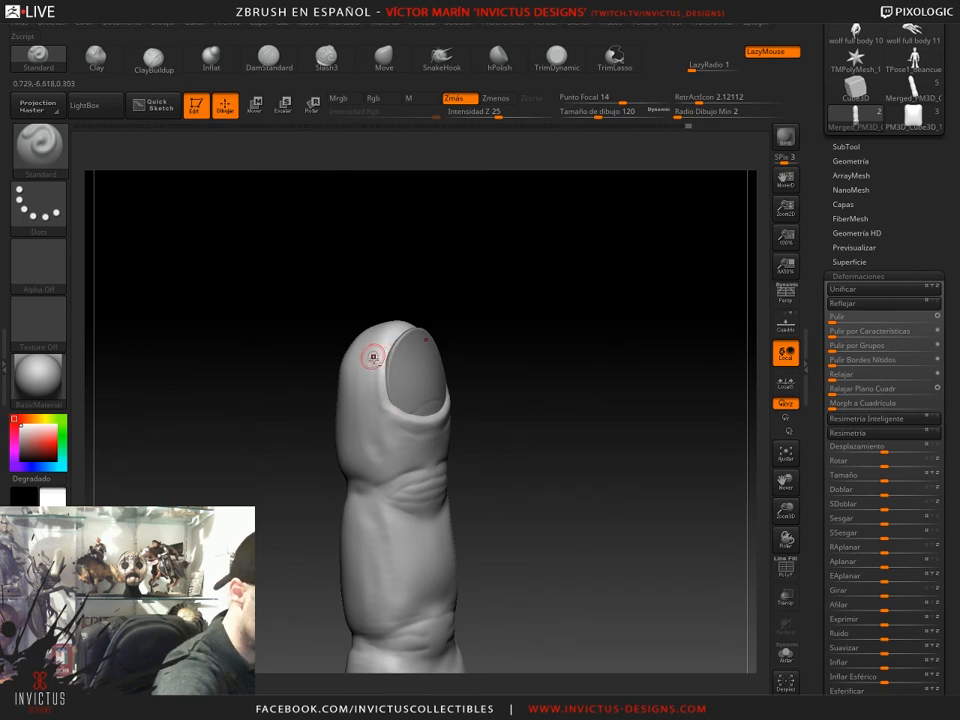
left_click_drag(611, 554, 588, 560)
- Flatten the thick side edge of the nail with the TrimDynamic brush
left_click(439, 365, "alt")
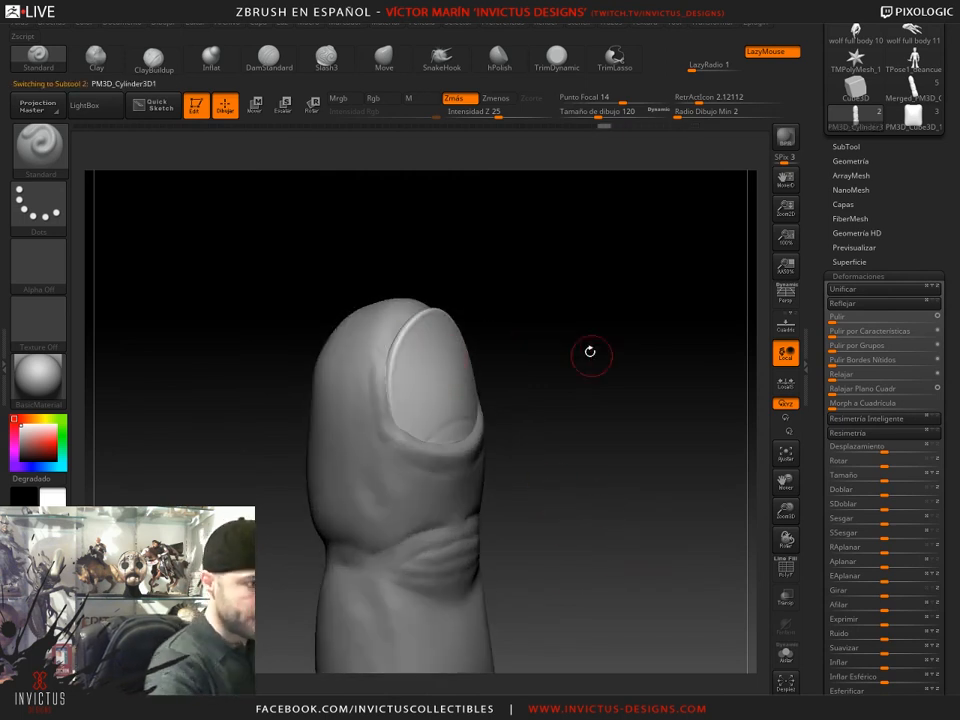
mouse_move(590, 352)
left_mouse_down()
mouse_move(578, 335)
mouse_move(547, 346)
mouse_move(561, 294)
mouse_move(546, 300)
mouse_move(530, 350)
left_mouse_up()
left_click(499, 59)
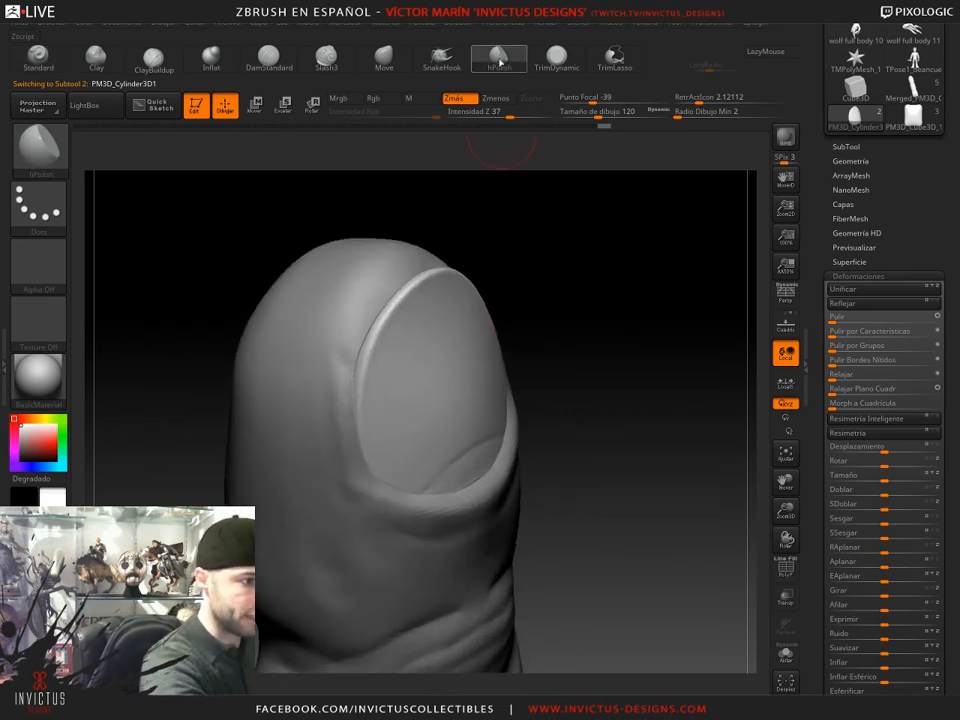
mouse_move(573, 266)
left_mouse_down()
mouse_move(544, 270)
mouse_move(544, 249)
left_mouse_up()
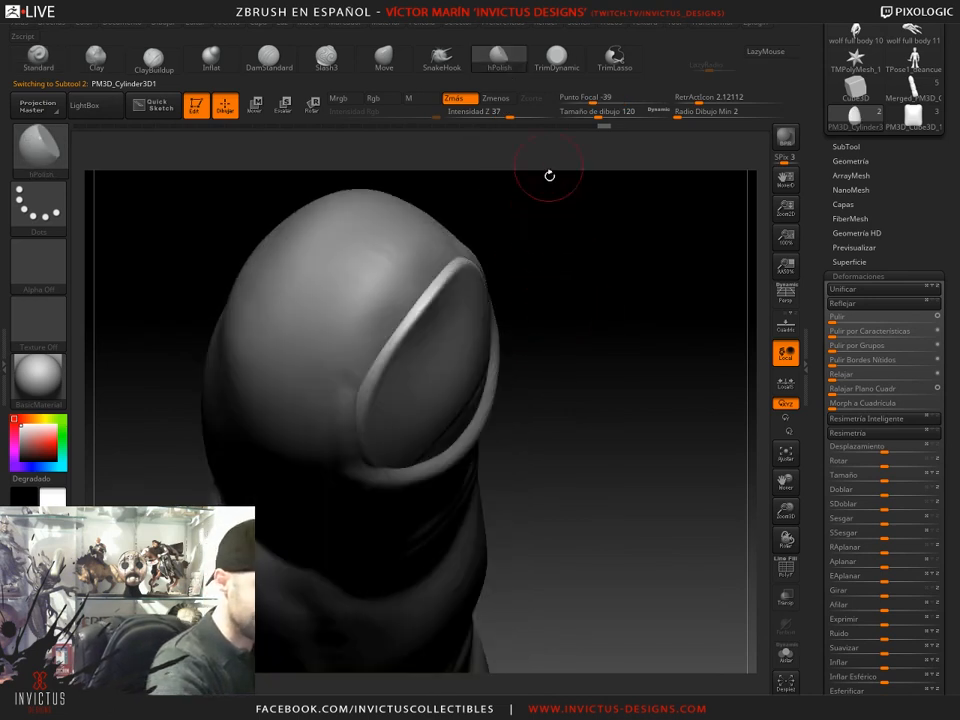
key("b")
key("t")
key("d")
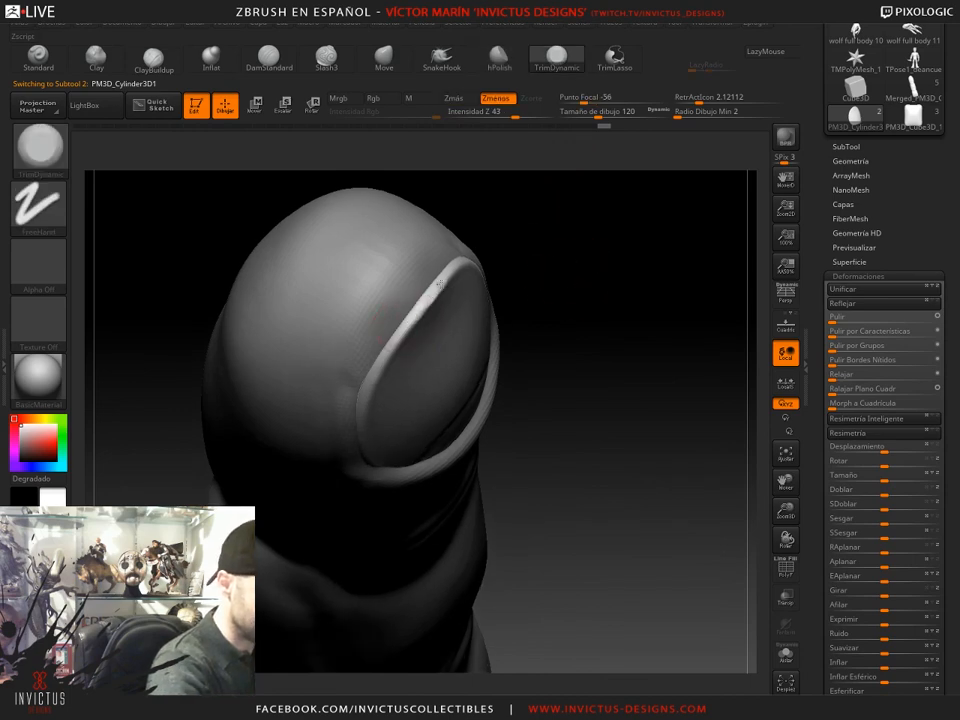
mouse_move(556, 311)
left_mouse_down()
mouse_move(549, 289)
mouse_move(473, 300)
left_mouse_up()
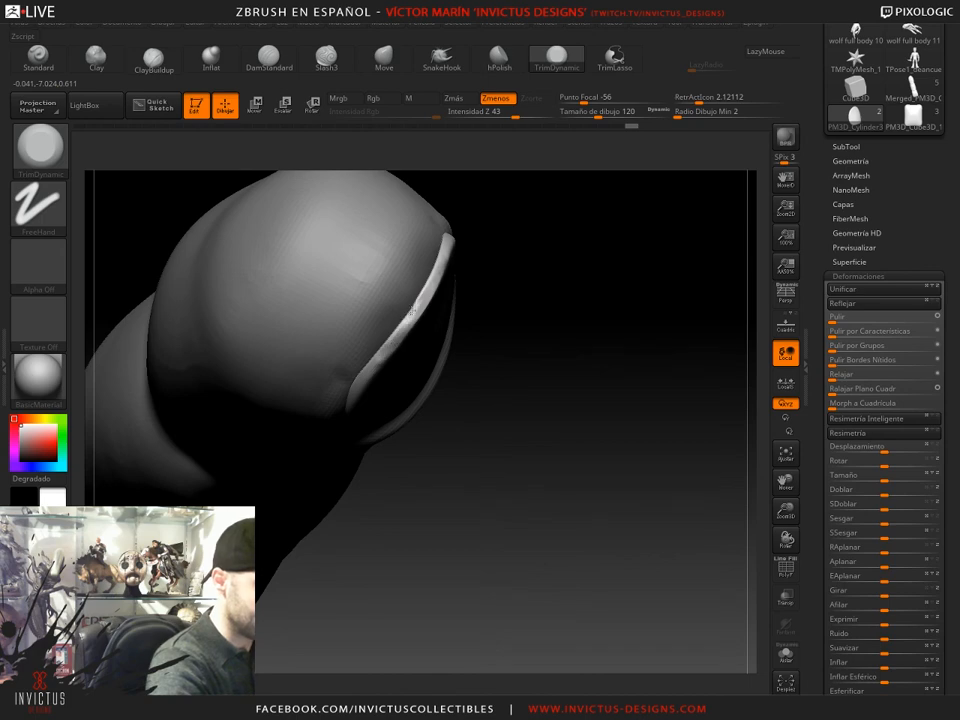
left_click_drag(412, 312, 497, 295)
mouse_move(452, 402)
left_mouse_down()
mouse_move(429, 446)
mouse_move(440, 330)
left_mouse_up()
left_click_drag(510, 250, 462, 282)
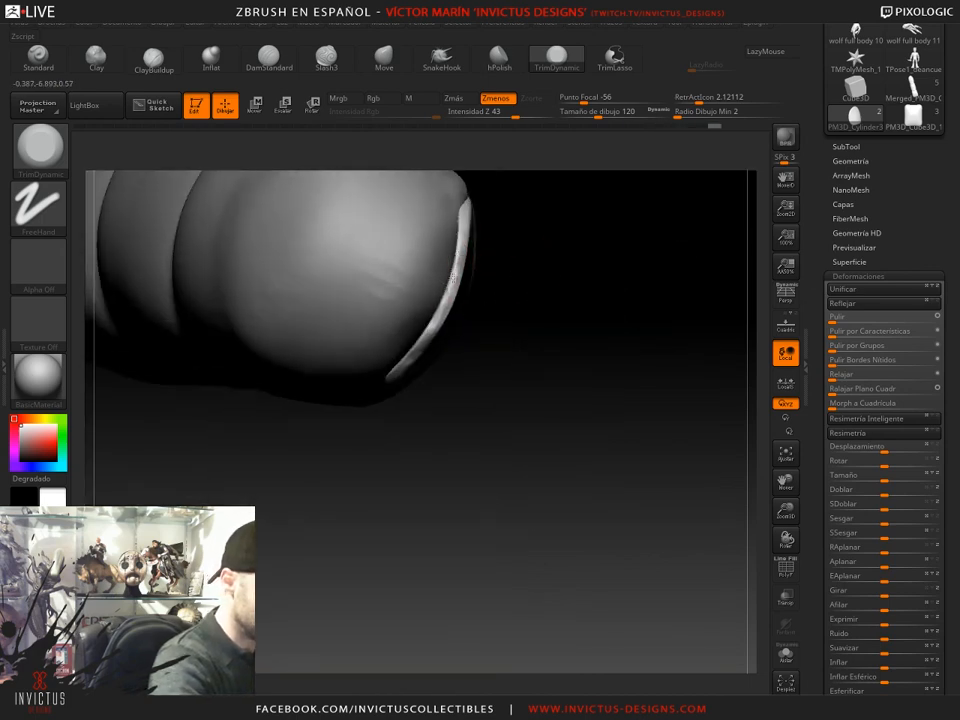
left_click_drag(459, 234, 492, 319)
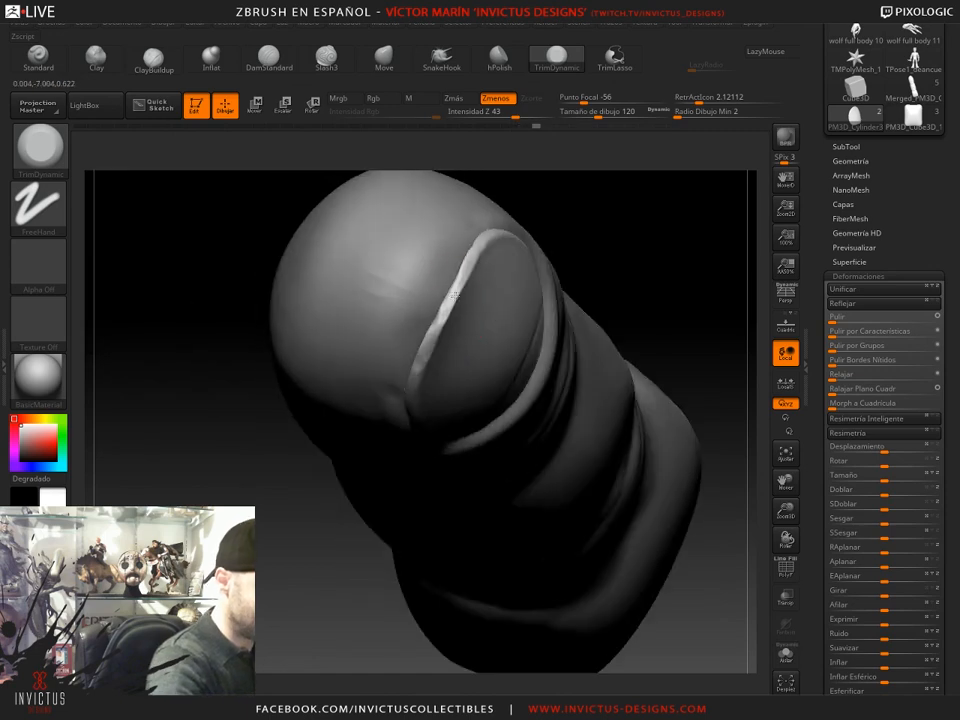
- Continue trimming the nail's rim from its tip down both sides to the base, thinning the border
left_click_drag(615, 238, 486, 260)
left_click_drag(437, 352, 437, 411)
left_click_drag(388, 586, 450, 463)
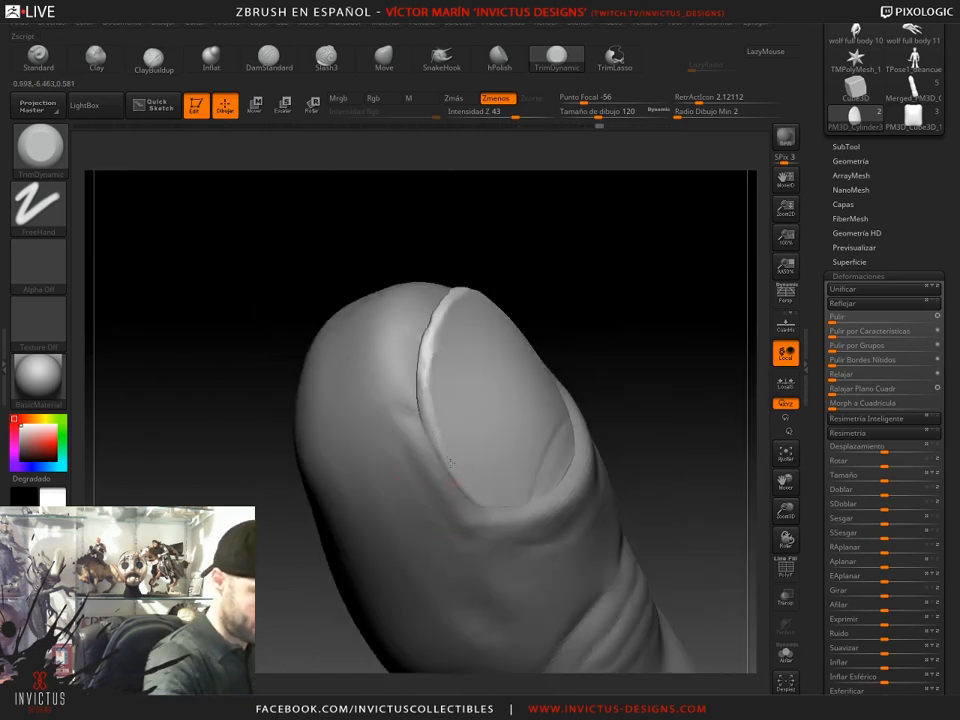
left_click_drag(647, 402, 663, 280)
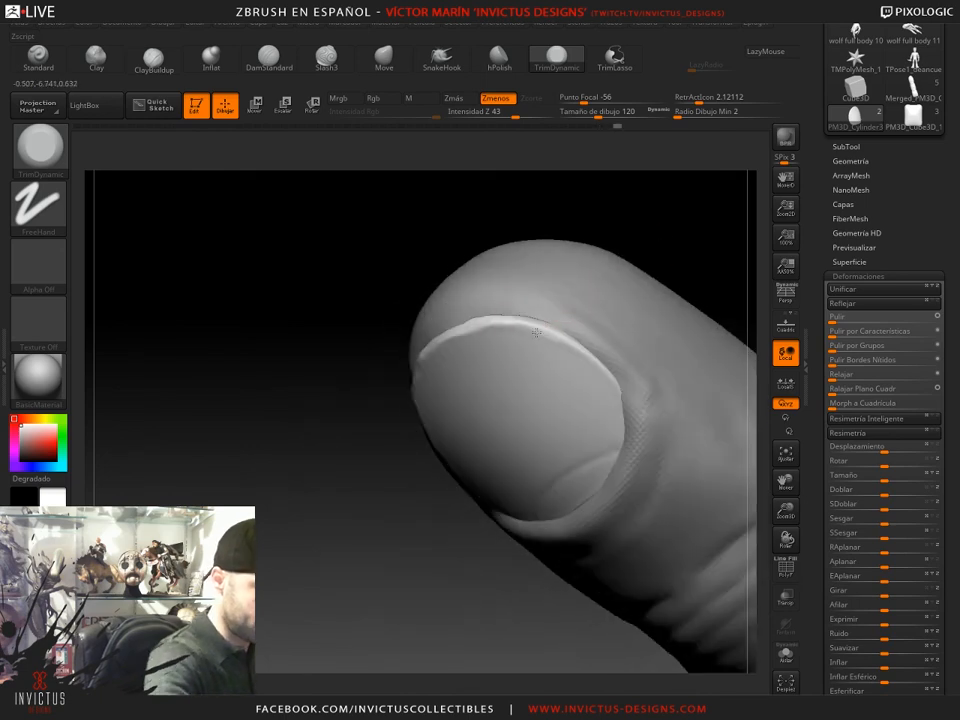
left_click_drag(565, 339, 563, 431)
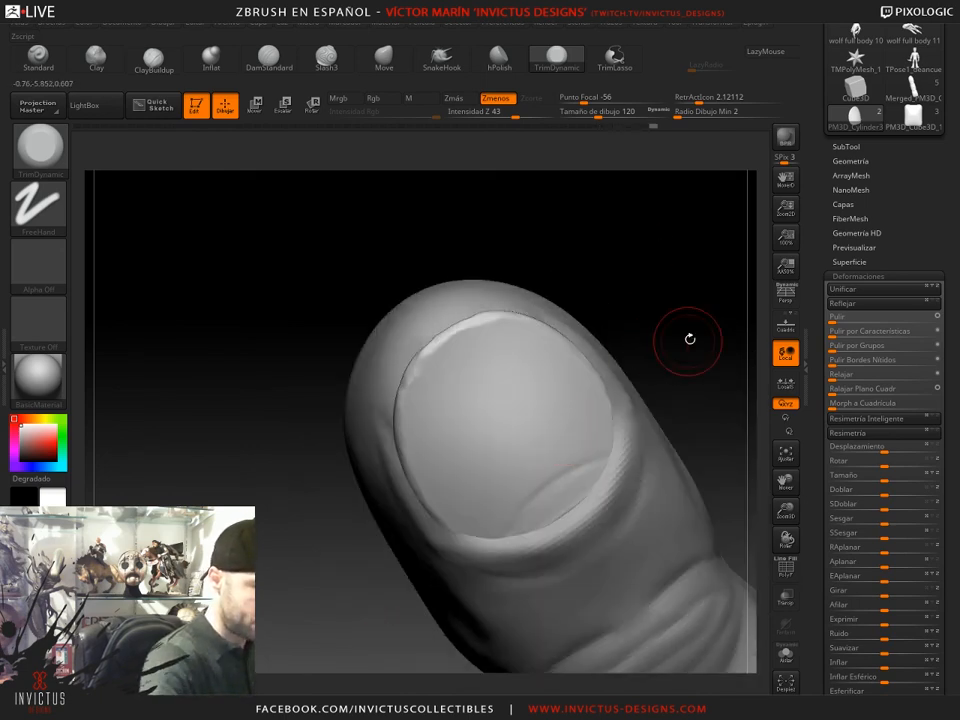
left_click_drag(690, 339, 626, 277)
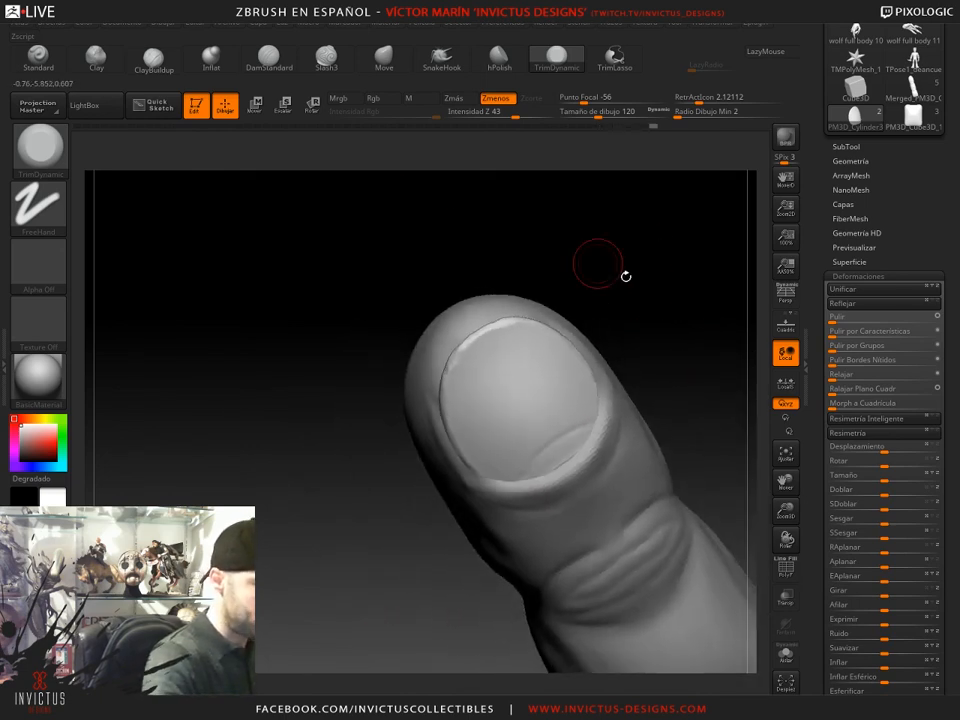
- Score subtle grooves into the nail's surface with the DamStandard brush at Z intensity 14
left_click(40, 154)
left_click(165, 157)
left_click_drag(684, 364, 650, 318)
left_click_drag(492, 116, 484, 116)
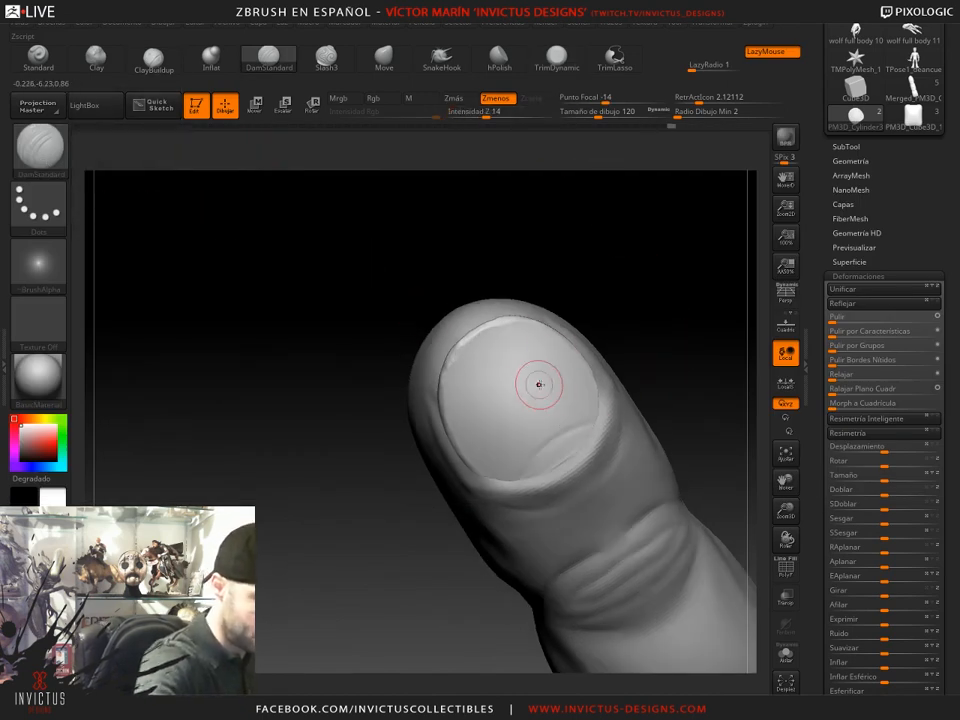
mouse_move(485, 432)
right_mouse_down()
mouse_move(568, 507)
mouse_move(558, 440)
right_mouse_up()
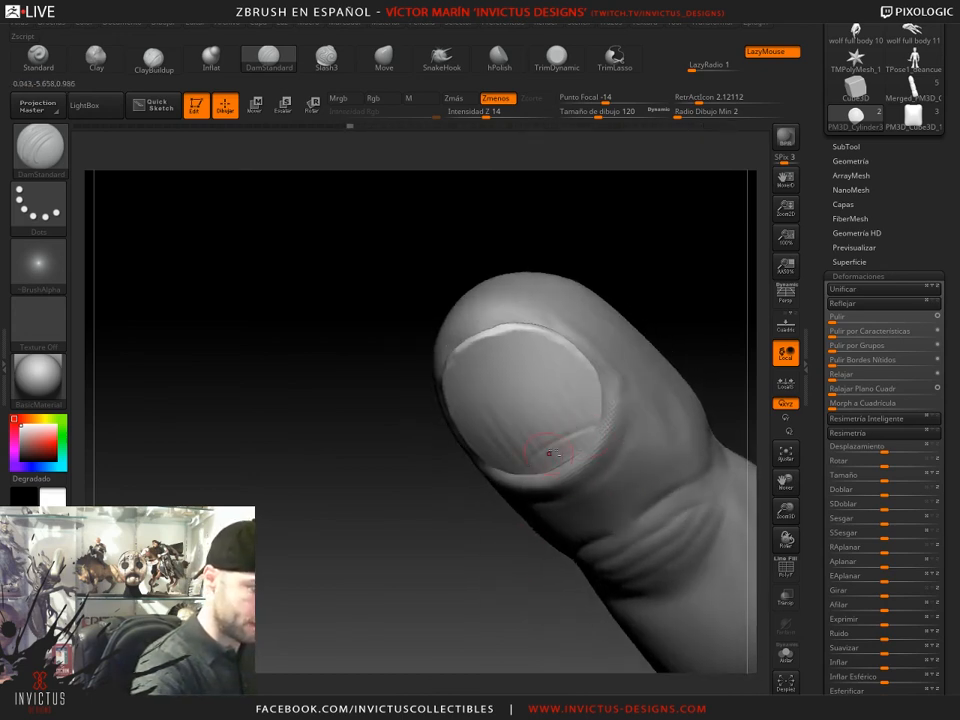
mouse_move(500, 594)
right_mouse_down()
mouse_move(620, 480)
mouse_move(666, 452)
mouse_move(649, 455)
mouse_move(671, 456)
mouse_move(613, 471)
mouse_move(603, 445)
mouse_move(654, 461)
mouse_move(651, 414)
mouse_move(671, 407)
mouse_move(628, 468)
right_mouse_up()
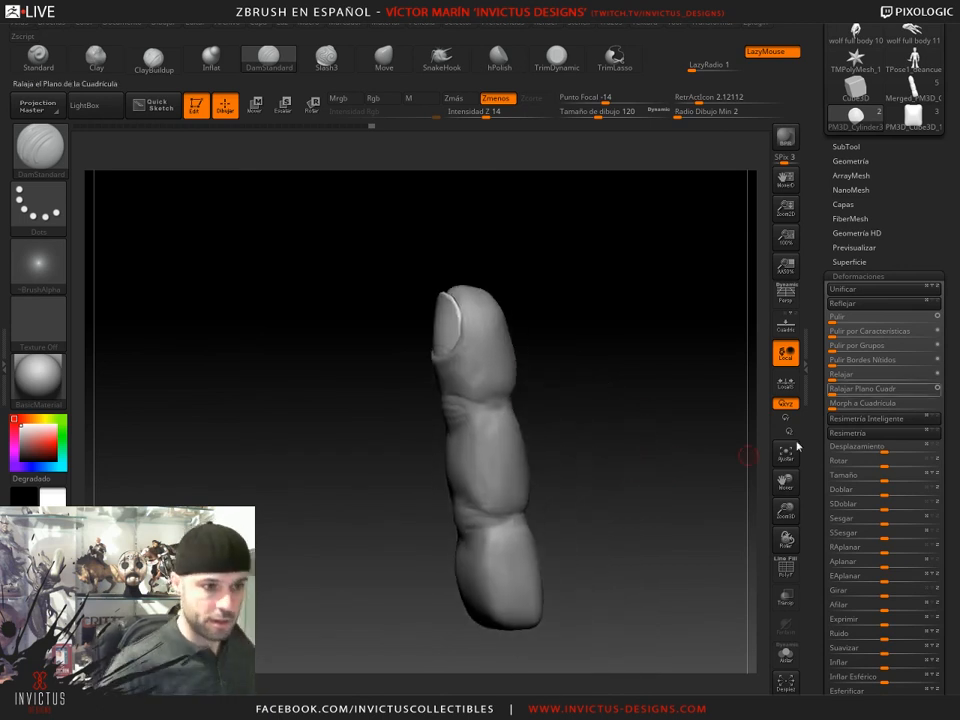
- Switch to the hand model with the four arranged fingers and make its palm block the active subtool
left_click(914, 118)
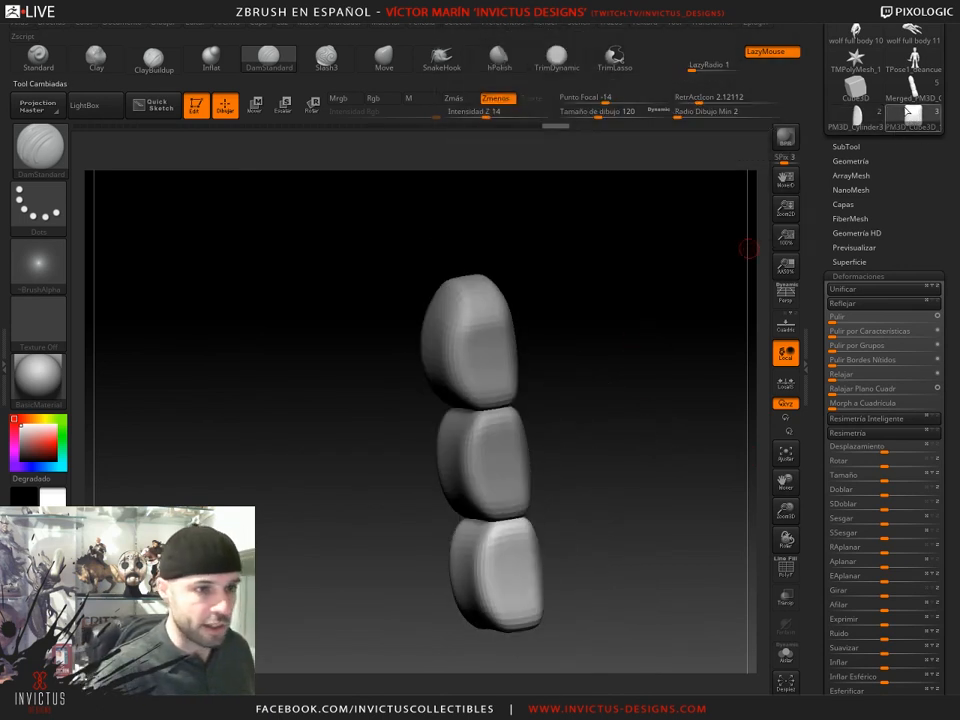
left_click(913, 90)
left_click_drag(741, 183, 638, 315, "shift")
left_click_drag(638, 573, 637, 440, "alt")
left_click(547, 462, "alt")
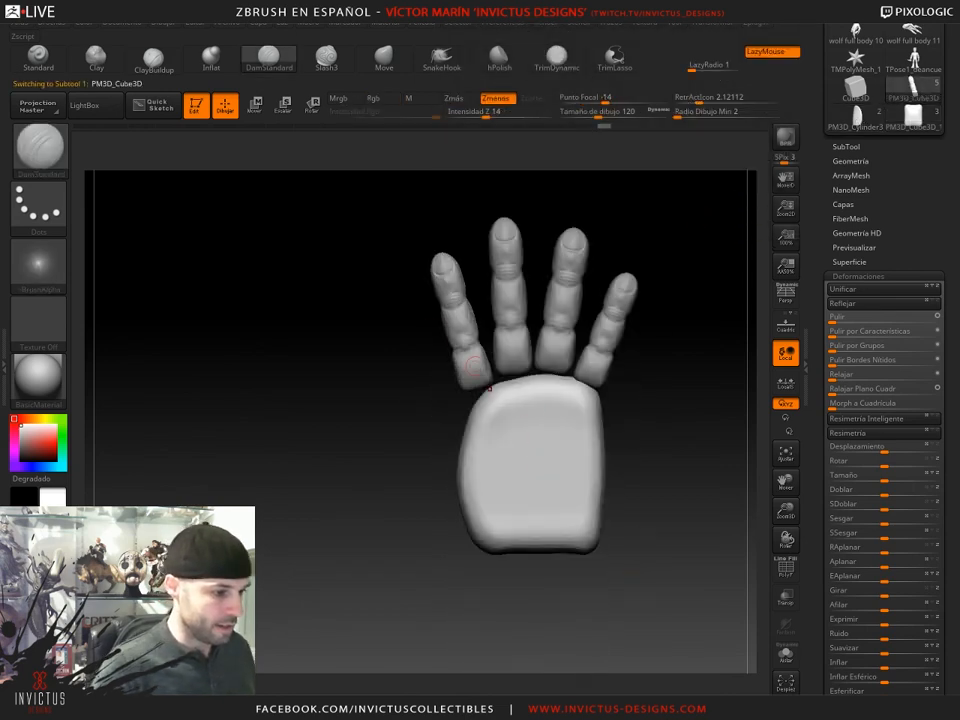
- Reshape the palm's upper edge to meet the finger bases using the SnakeHook brush at draw size 763
left_click(434, 61)
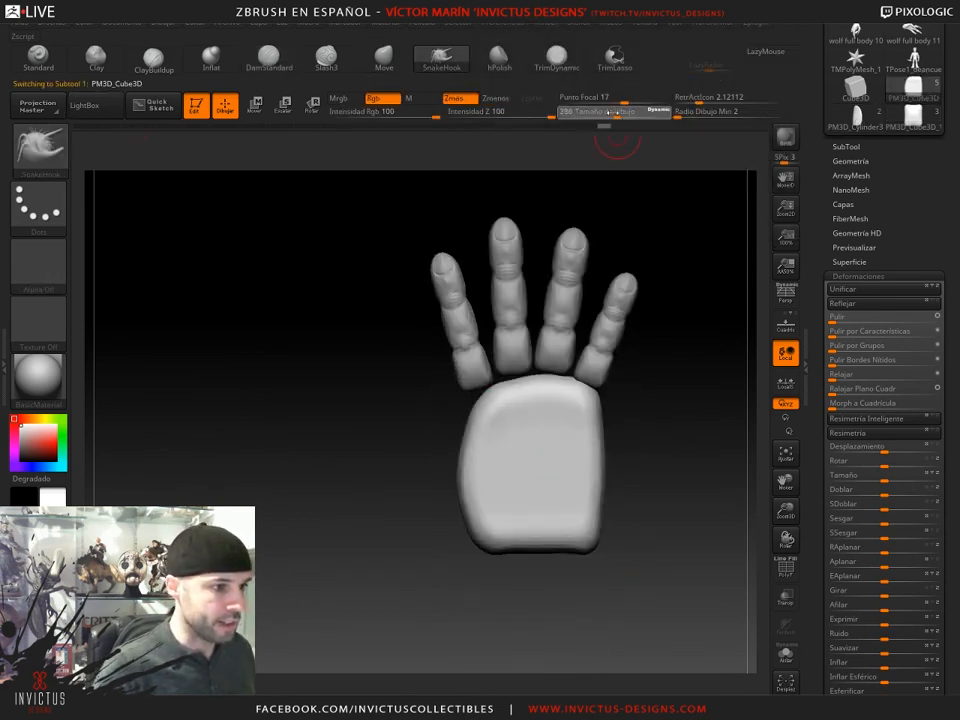
left_click_drag(638, 119, 653, 119)
mouse_move(566, 384)
left_mouse_down()
mouse_move(558, 363)
mouse_move(508, 368)
mouse_move(476, 393)
left_mouse_up()
left_click_drag(454, 481, 453, 480)
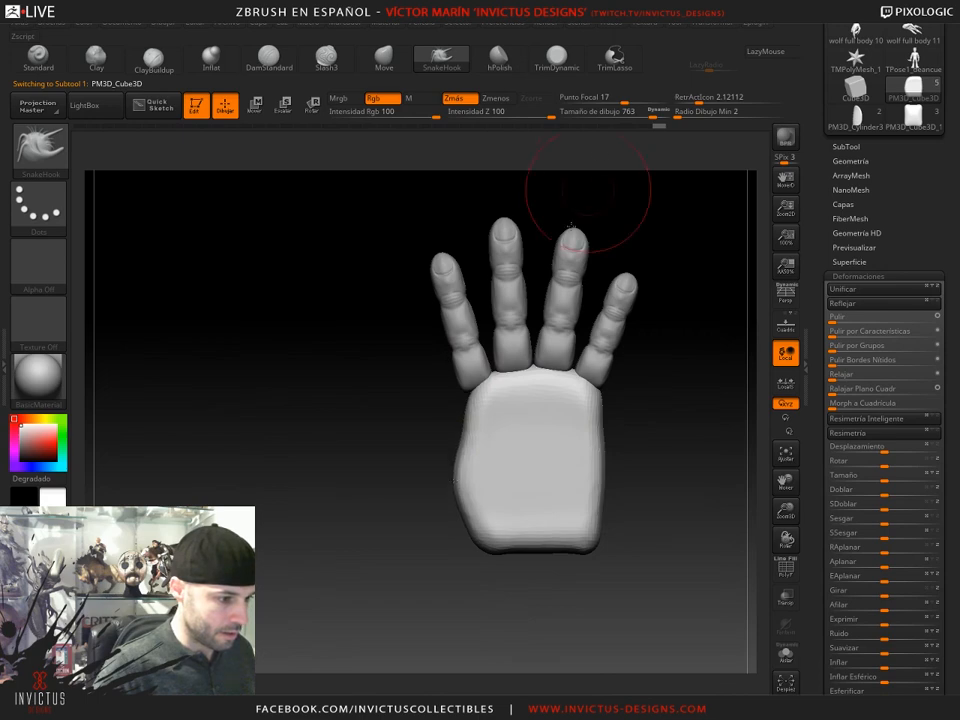
- Pull the palm's index-finger side outward into a thumb base with the SnakeHook brush, refining its contour at draw size 648
left_click_drag(653, 118, 670, 120)
left_click_drag(457, 475, 432, 466)
mouse_move(366, 367)
left_mouse_down()
mouse_move(456, 378)
mouse_move(549, 441)
mouse_move(497, 424)
left_mouse_up()
left_click_drag(666, 116, 646, 116)
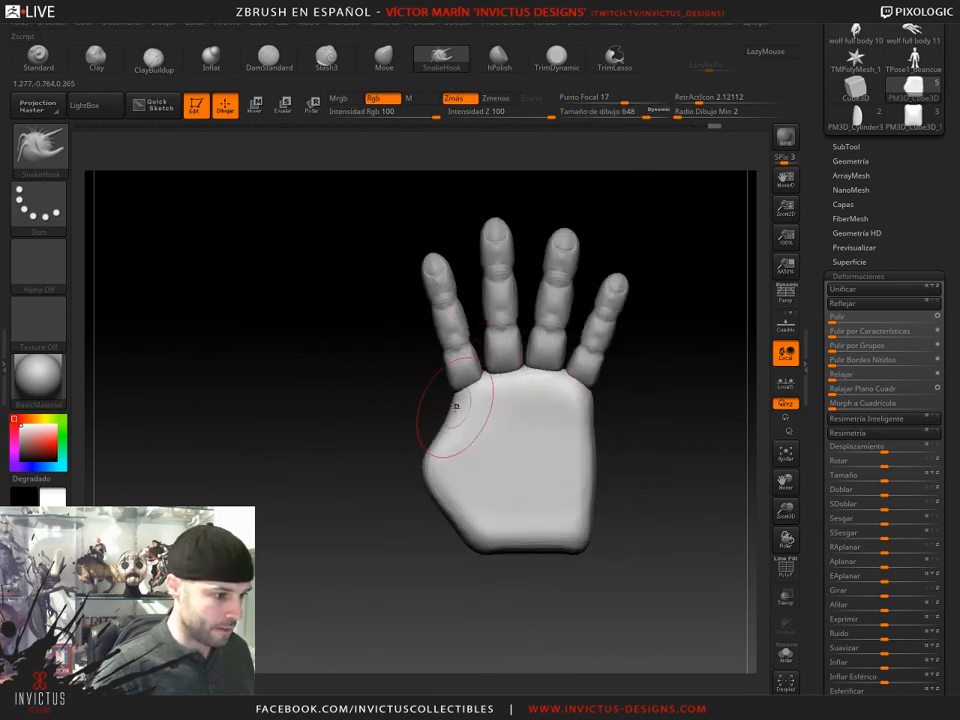
left_click_drag(420, 422, 497, 467)
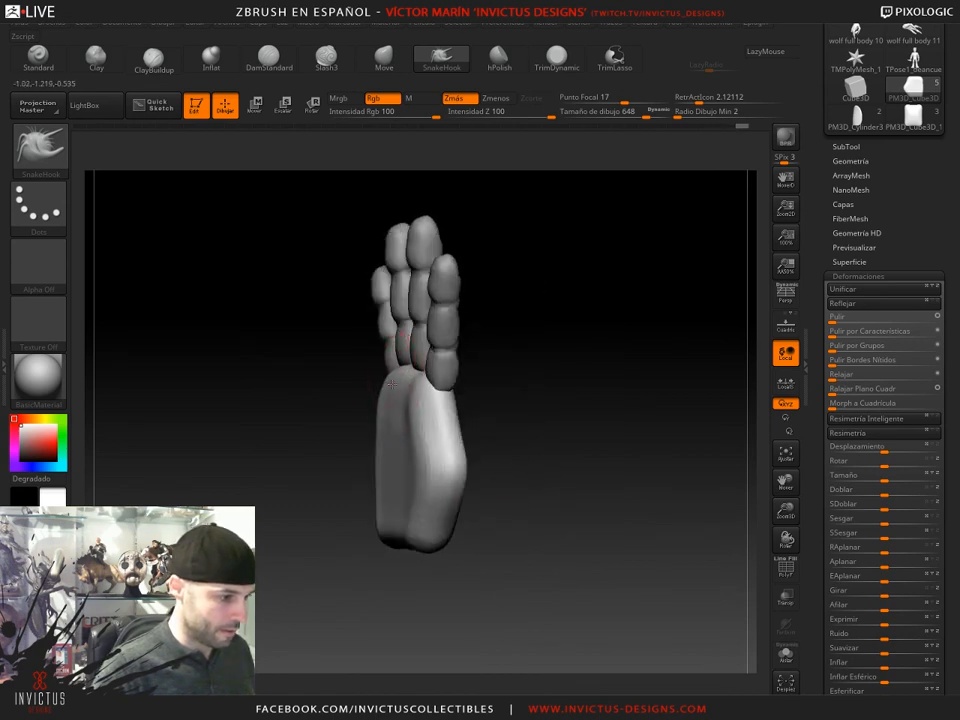
left_click_drag(393, 403, 539, 506)
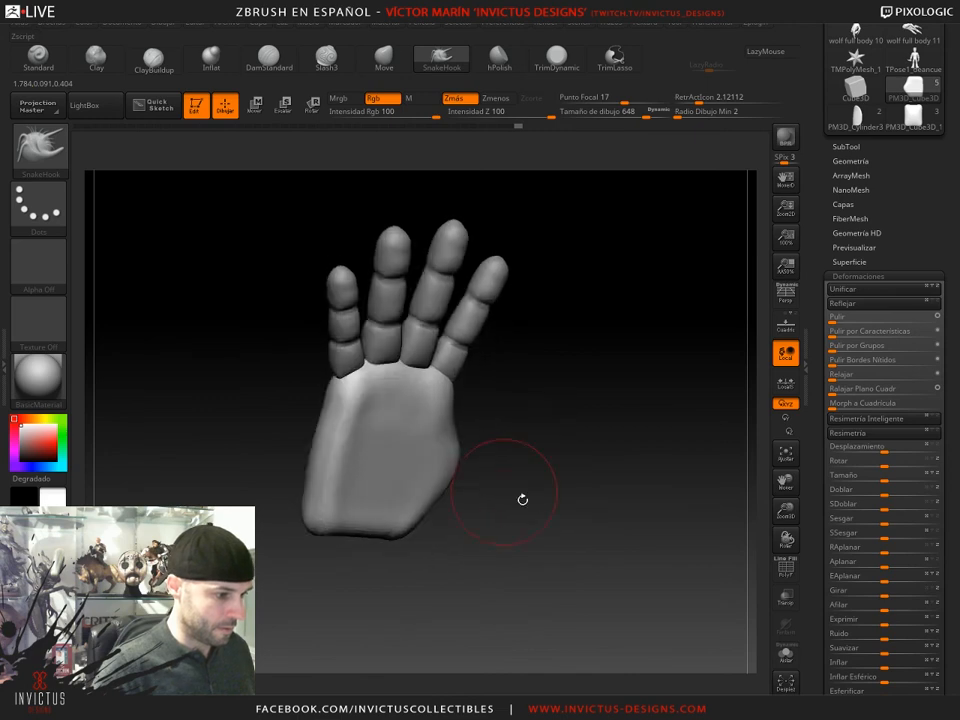
mouse_move(441, 472)
left_mouse_down()
mouse_move(480, 522)
mouse_move(555, 503)
mouse_move(585, 473)
left_mouse_up()
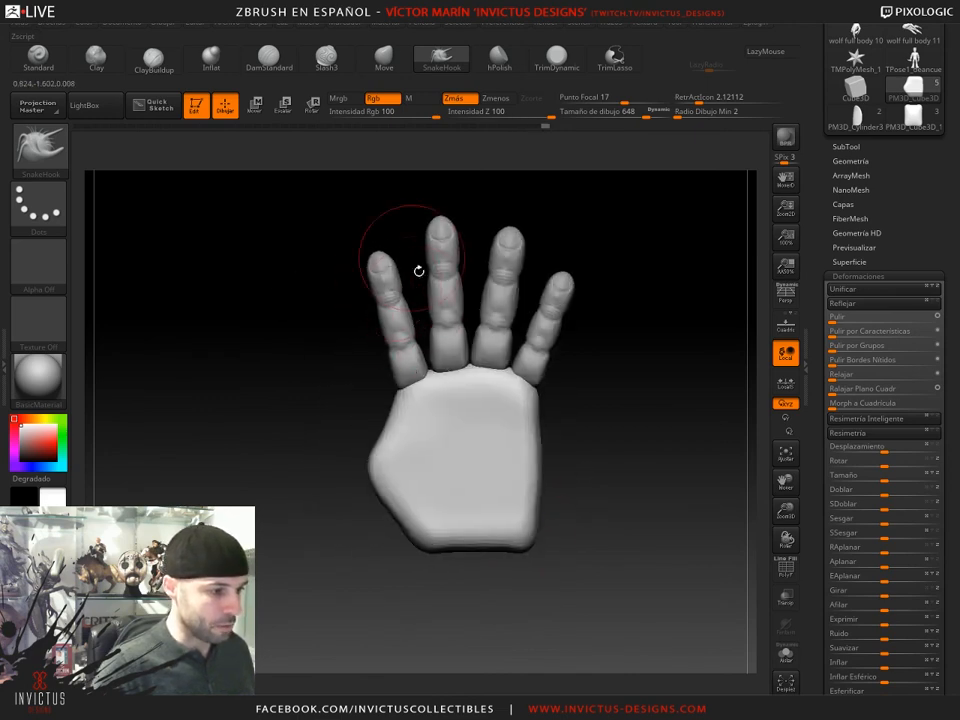
- Duplicate the middle finger and move the copy down beside the palm's bulging side as a thumb
left_click(440, 320, "alt")
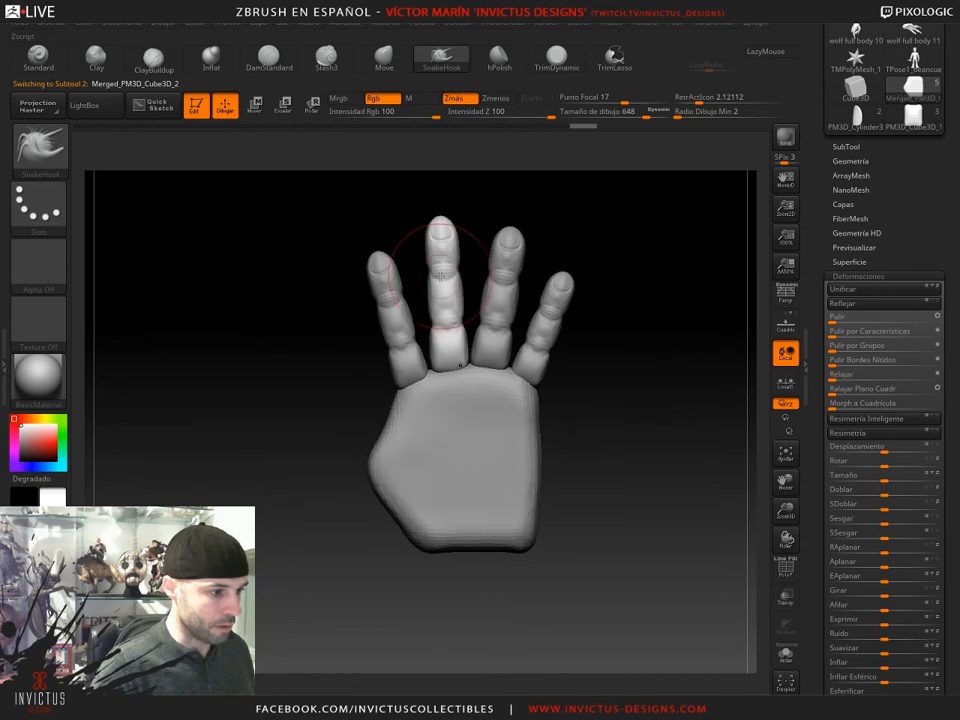
left_click(846, 146)
left_click(843, 490)
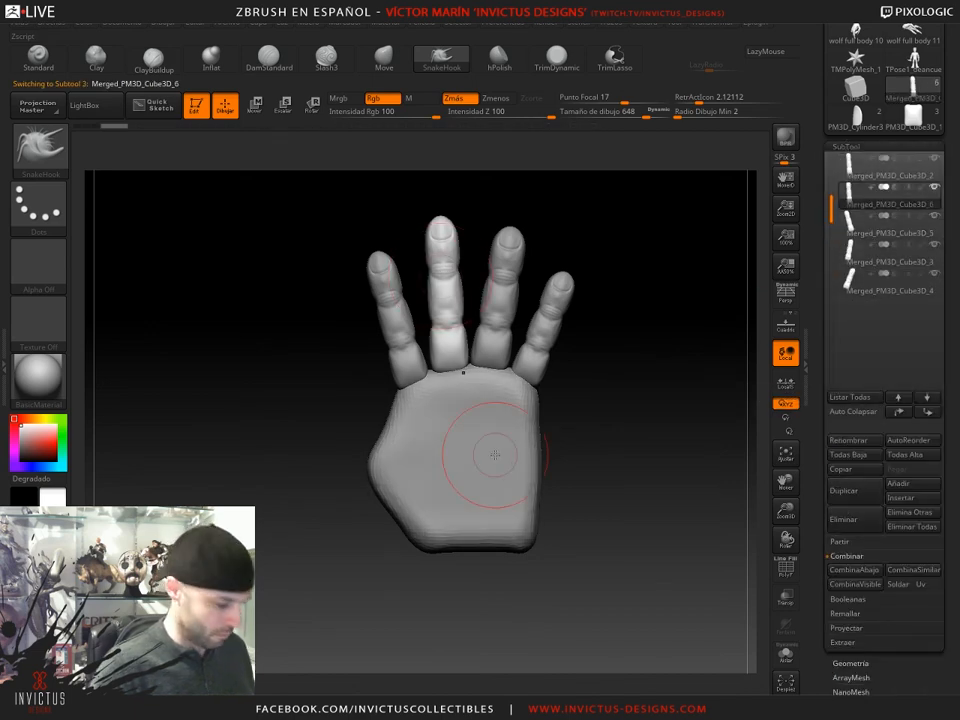
key("w")
left_click_drag(494, 396, 409, 515)
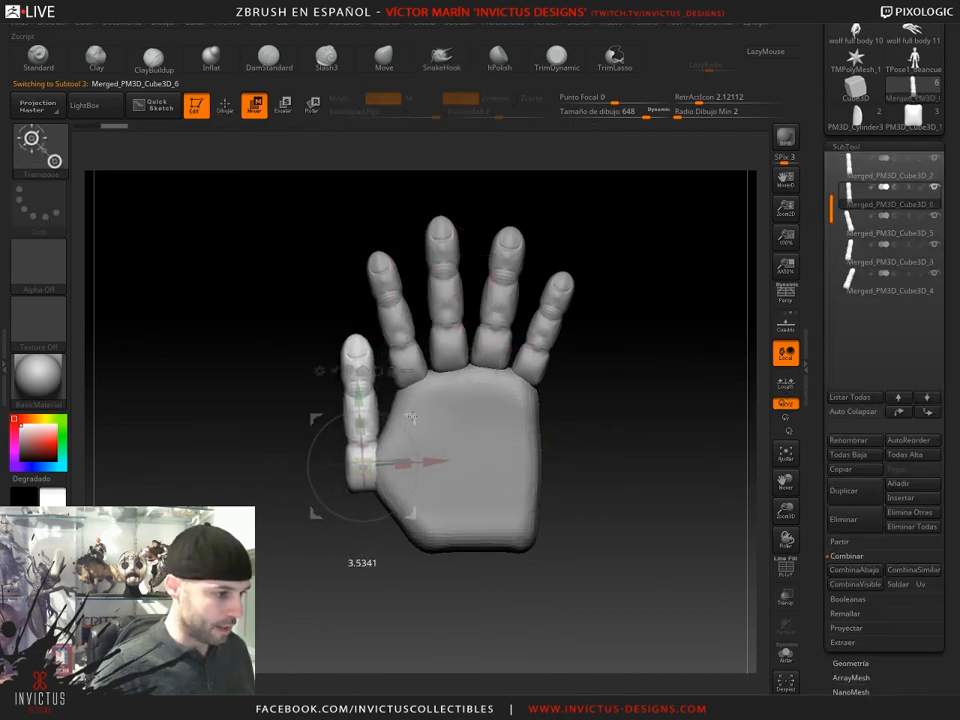
- Tilt the duplicated thumb finger outward from the palm and adjust its fit at the base
left_click_drag(373, 461, 374, 414)
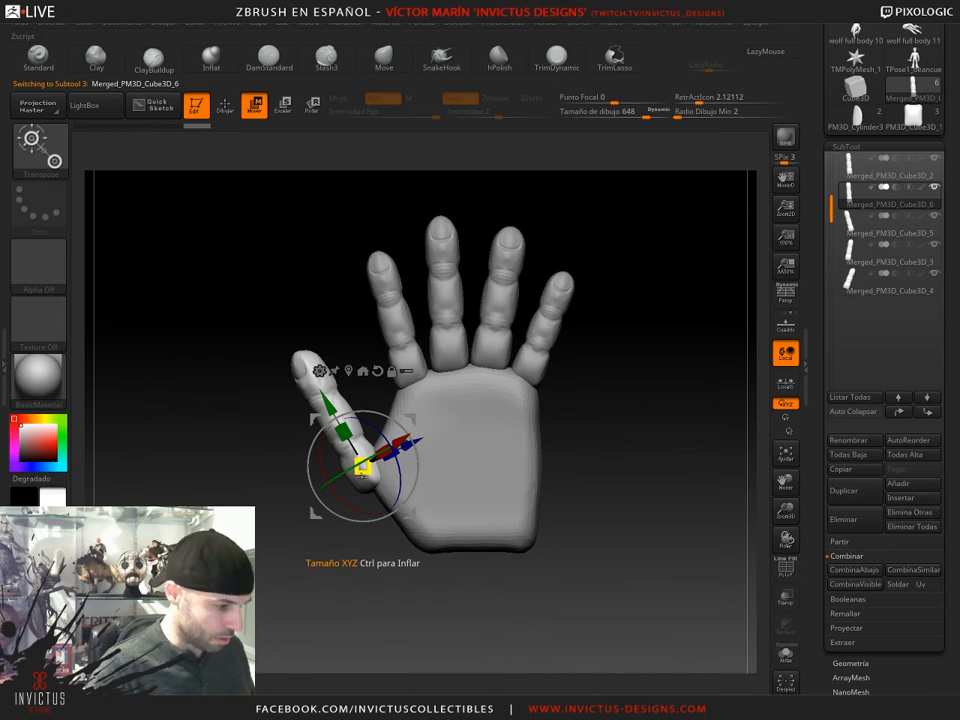
left_click_drag(358, 468, 351, 491)
left_click_drag(242, 418, 665, 500)
left_click_drag(580, 480, 632, 482, "shift")
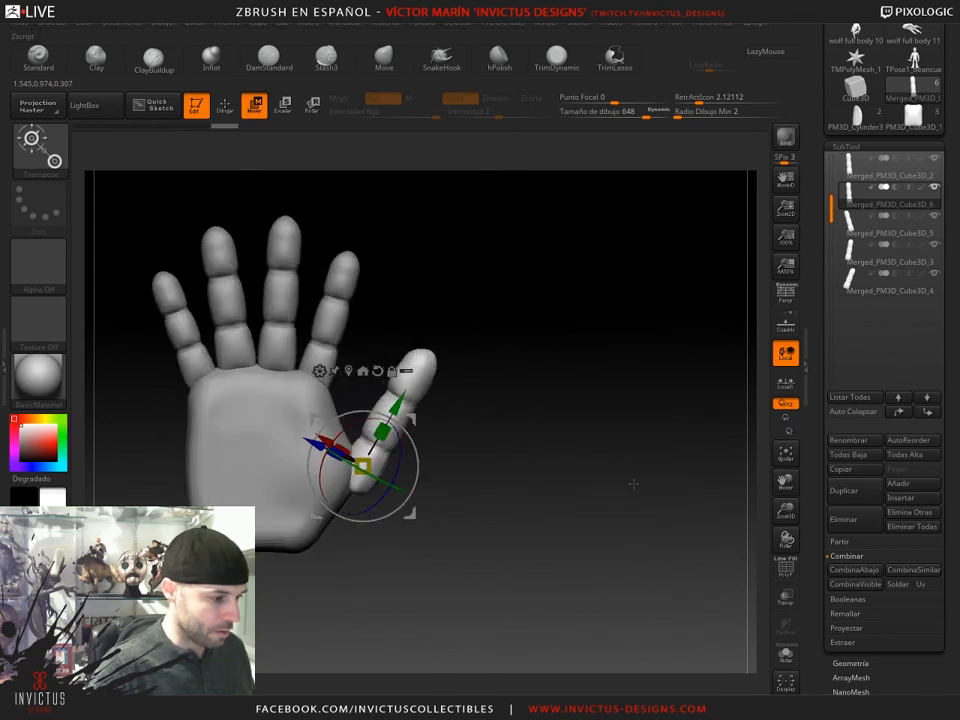
mouse_move(402, 428)
left_mouse_down()
mouse_move(410, 440)
mouse_move(411, 419)
mouse_move(387, 435)
left_mouse_up()
- Turn the thumb to a natural angle and sink its lowest segment into the side of the palm
left_click_drag(482, 504, 300, 500)
left_click_drag(527, 529, 610, 520)
right_click_drag(349, 466, 449, 454)
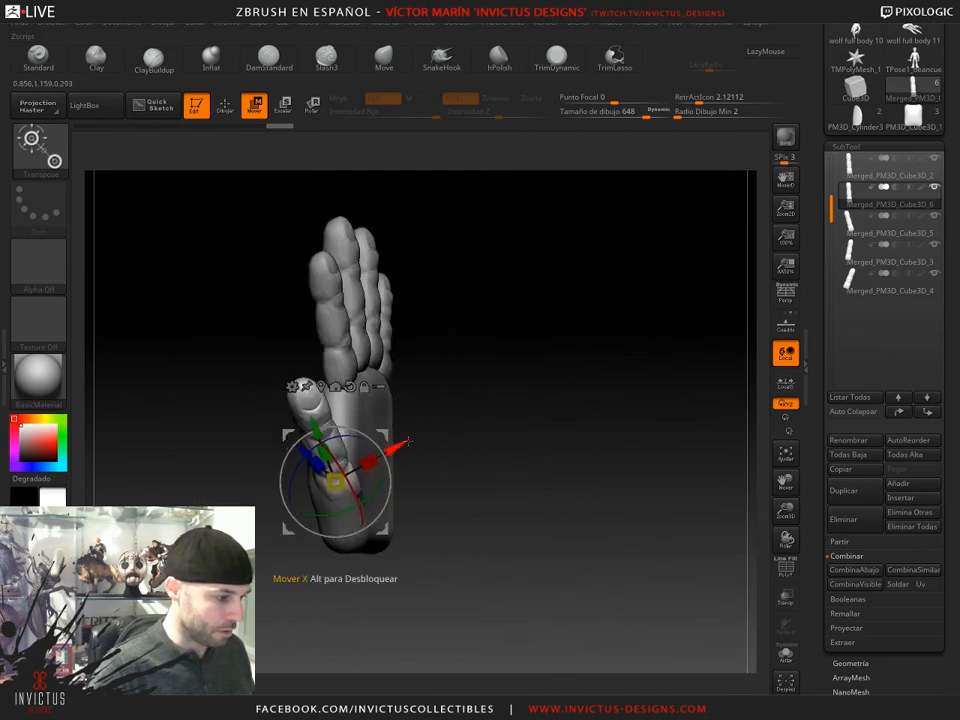
left_click_drag(392, 432, 386, 433)
right_click_drag(430, 500, 550, 492)
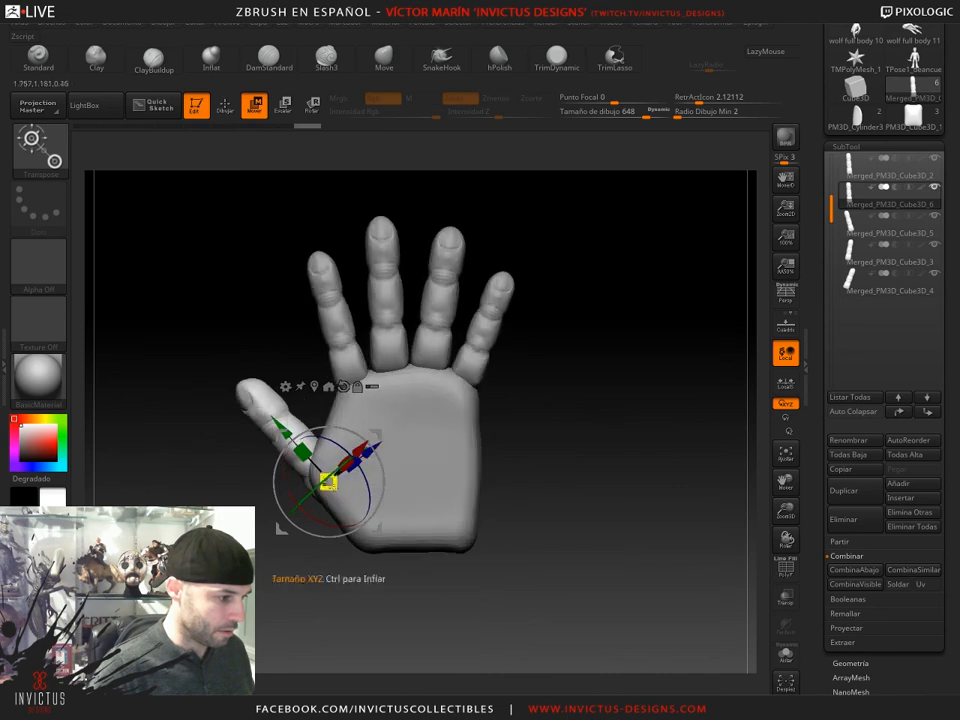
left_click_drag(343, 470, 384, 436)
left_click_drag(490, 500, 414, 493)
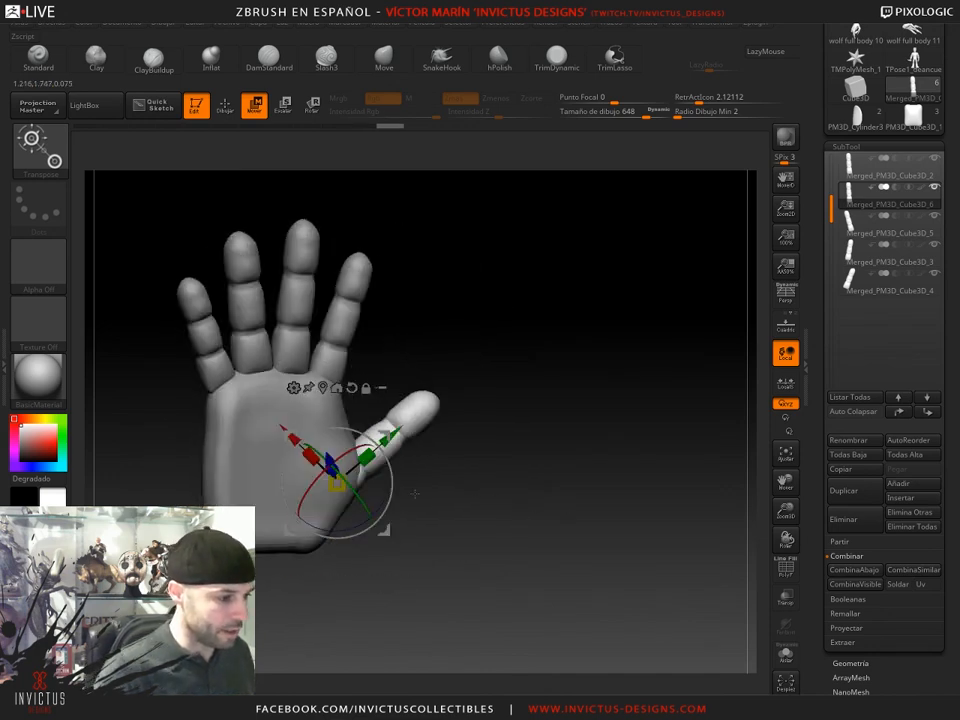
- Merge the visible palm, fingers and thumb into one subtool and DynaMesh it at resolution 64
left_click(853, 585)
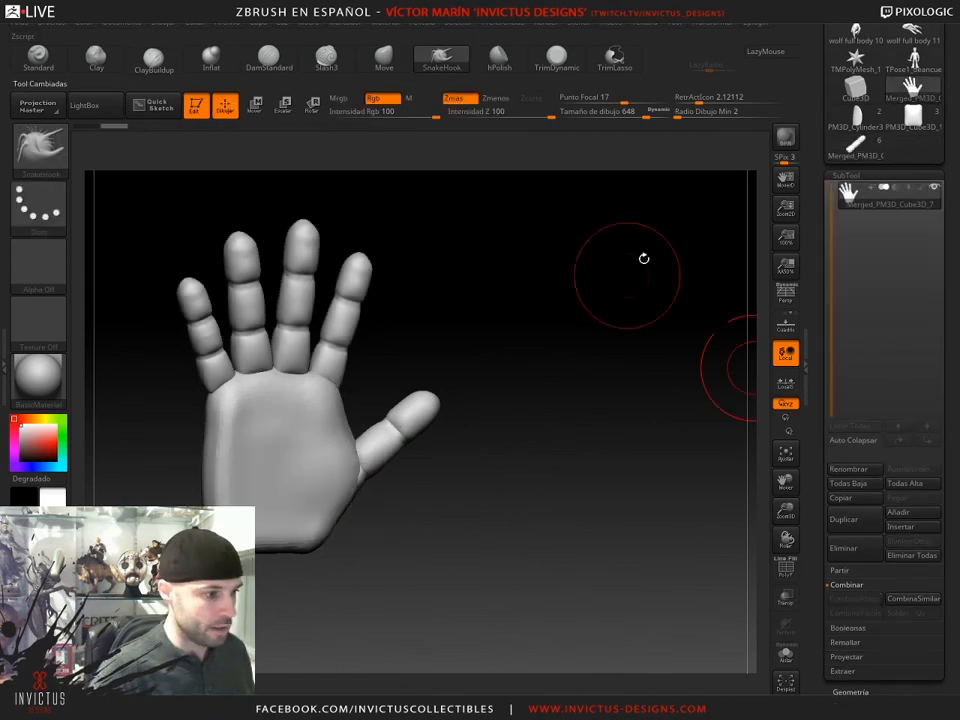
left_click_drag(900, 665, 901, 662)
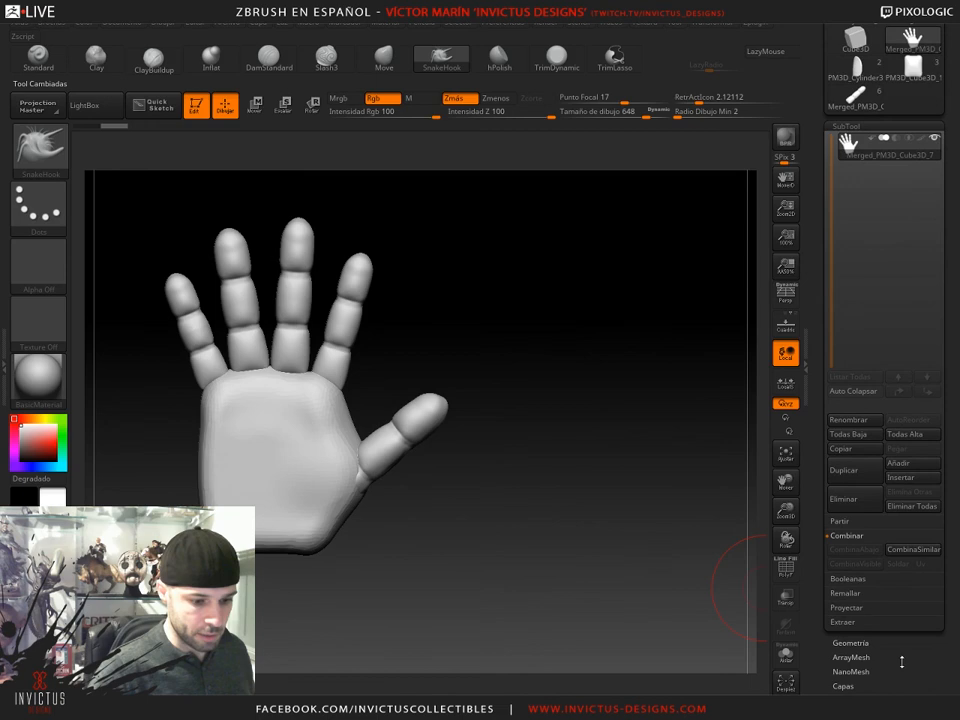
left_click(849, 645)
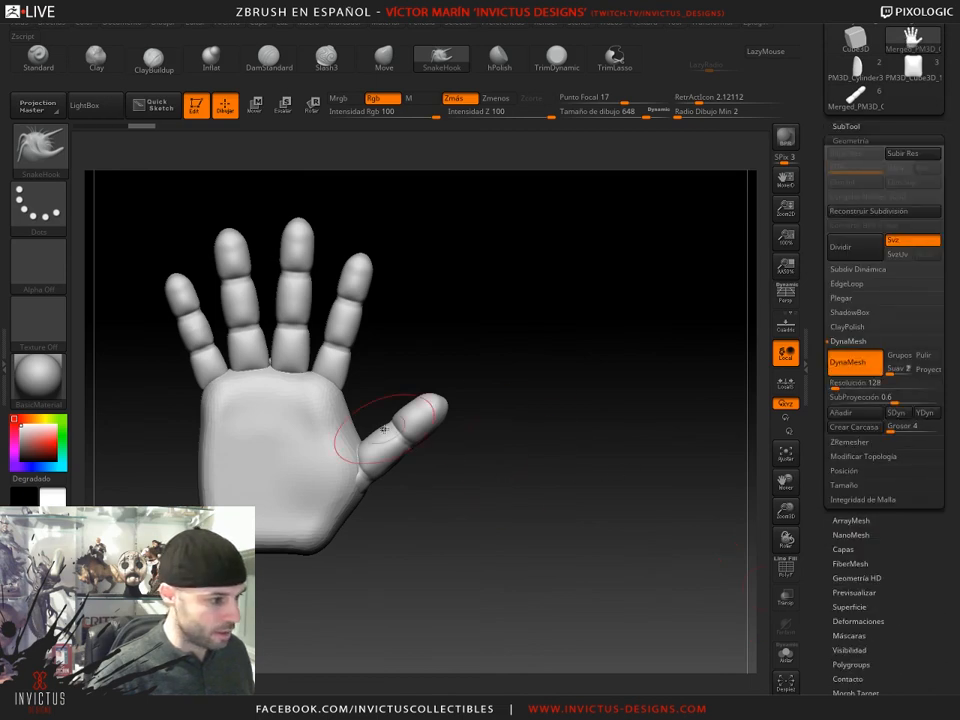
key("ctrl+z")
left_click(849, 385)
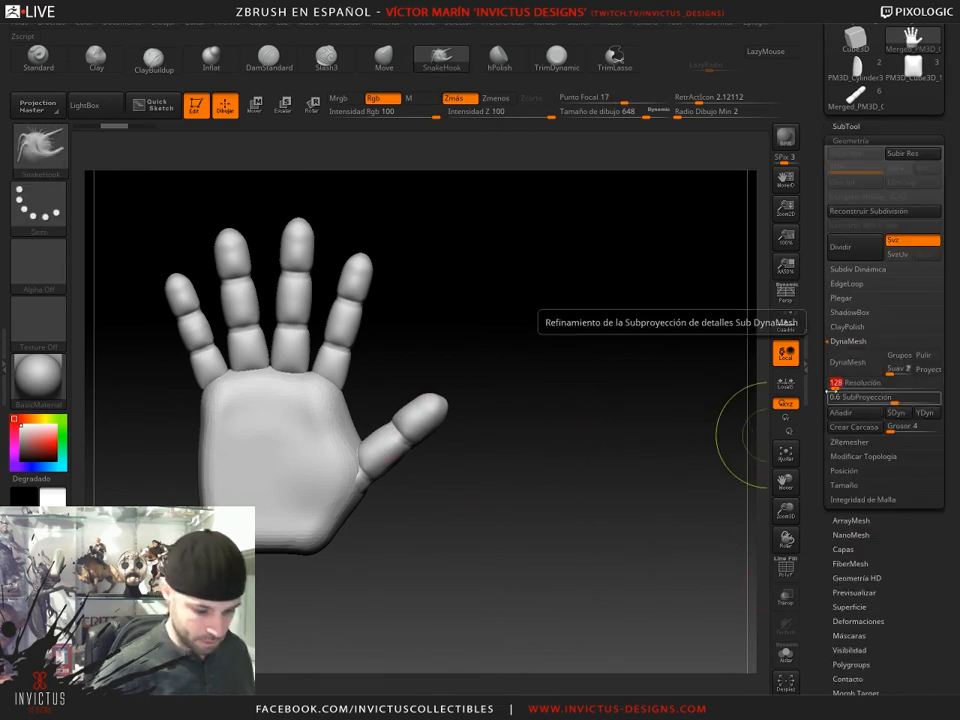
left_click(850, 362)
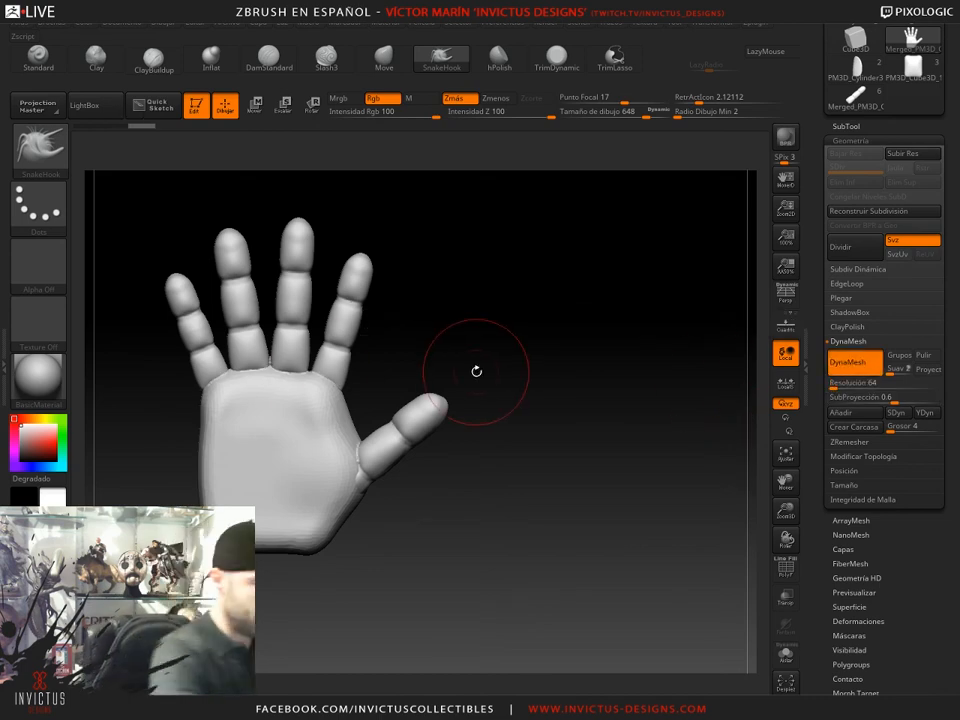
- Fill the seams between the finger bases and the palm with the Clay brush at draw size 274
left_click_drag(208, 135, 285, 168, "alt")
left_click(97, 60)
mouse_move(579, 358)
left_mouse_down()
mouse_move(594, 358)
mouse_move(580, 432)
left_mouse_up()
left_click_drag(645, 113, 618, 113)
left_click_drag(612, 256, 585, 291)
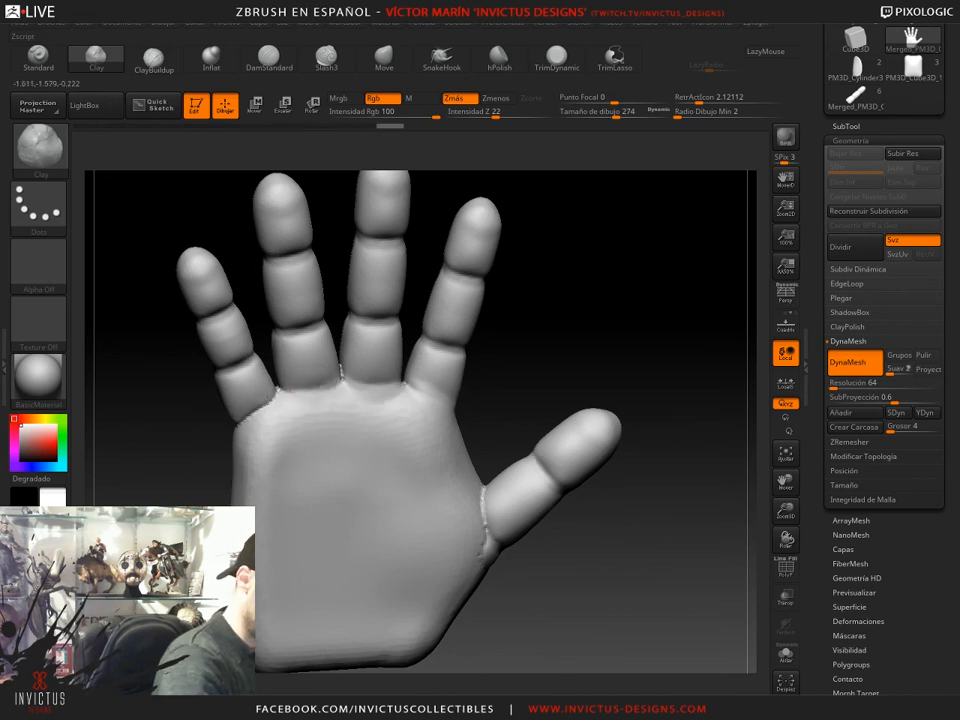
left_click_drag(532, 360, 580, 352)
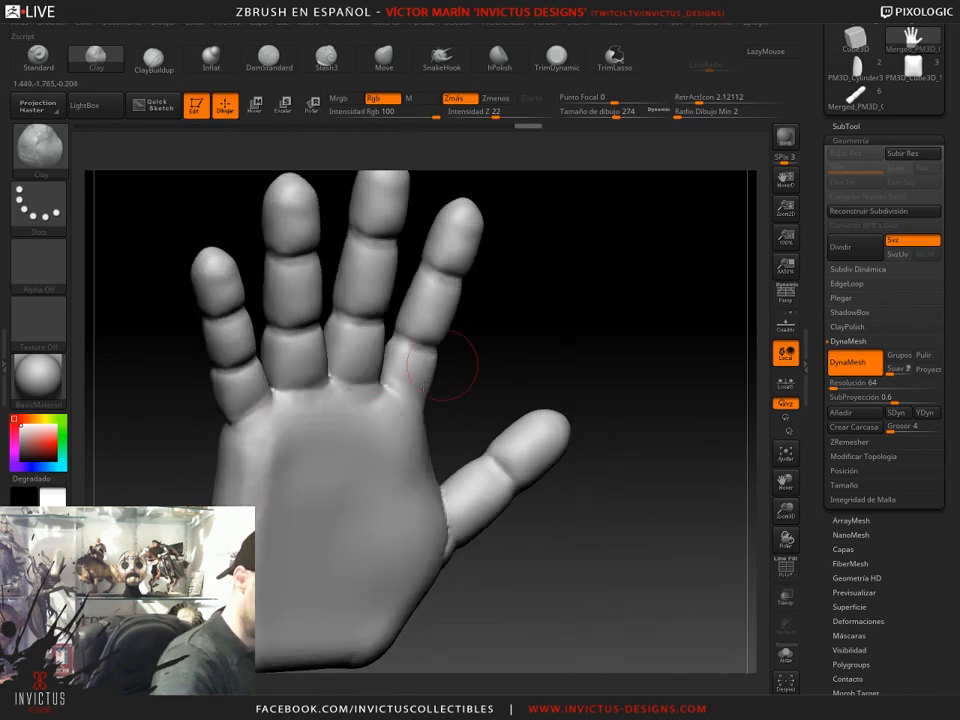
- Build up the upper palm below the fingers with the Clay brush at draw size 344
left_click_drag(615, 112, 624, 112)
left_click_drag(253, 486, 258, 440)
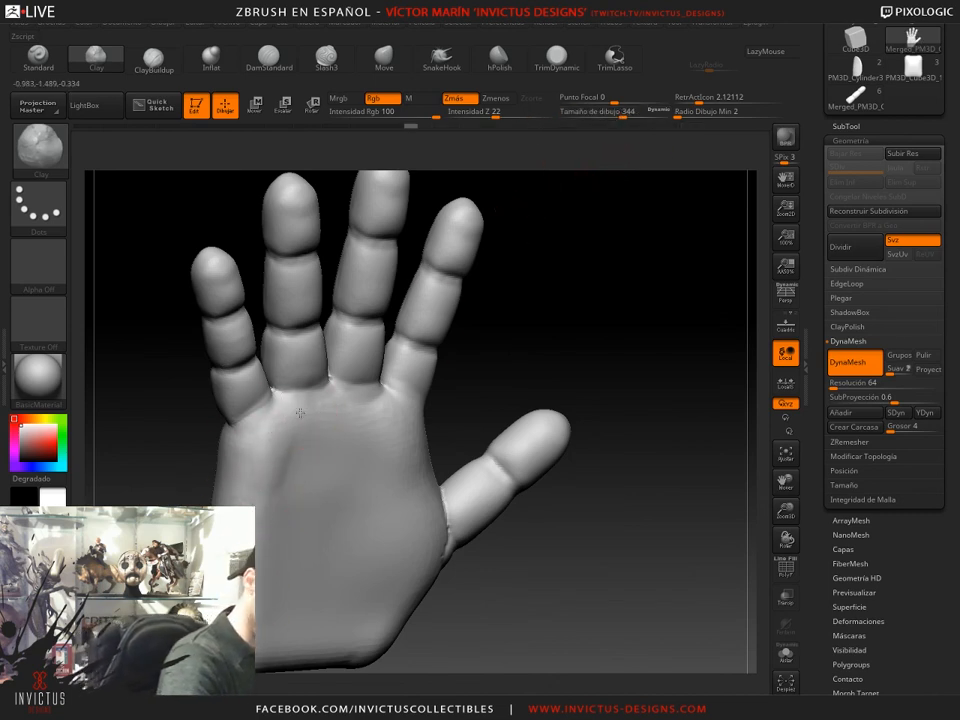
left_click_drag(533, 380, 460, 440)
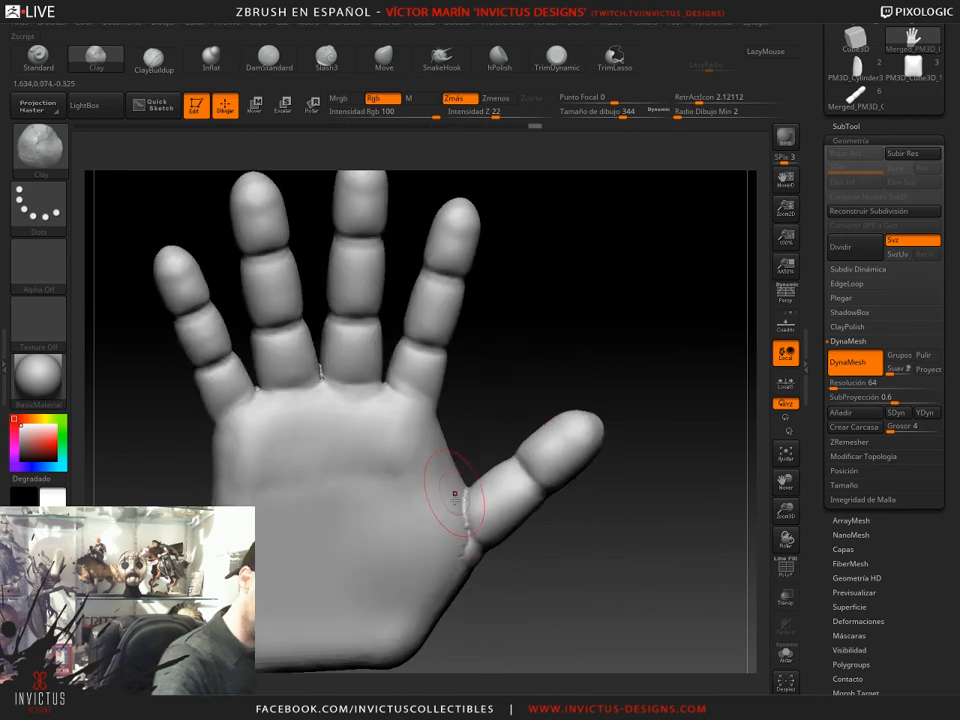
- Blend the thumb's base into the palm and the back of the hand with Clay strokes
mouse_move(557, 574)
left_mouse_down()
mouse_move(472, 541)
mouse_move(488, 547)
left_mouse_up()
mouse_move(640, 562)
left_mouse_down()
mouse_move(489, 559)
mouse_move(508, 572)
left_mouse_up()
left_click_drag(596, 565, 498, 462)
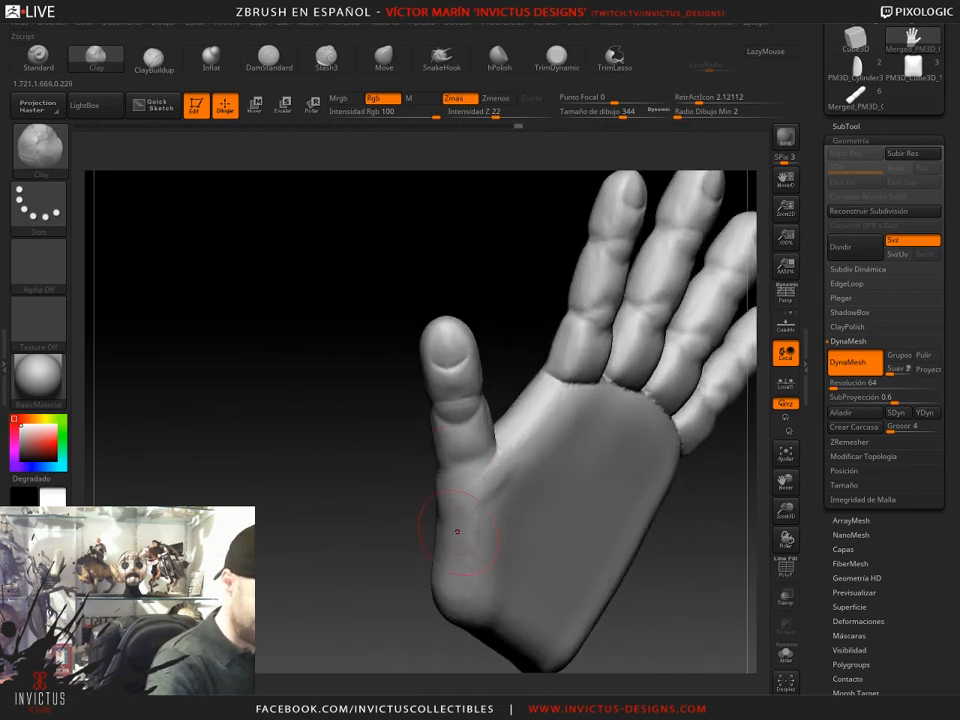
left_click_drag(405, 540, 335, 594)
left_click_drag(417, 532, 440, 470)
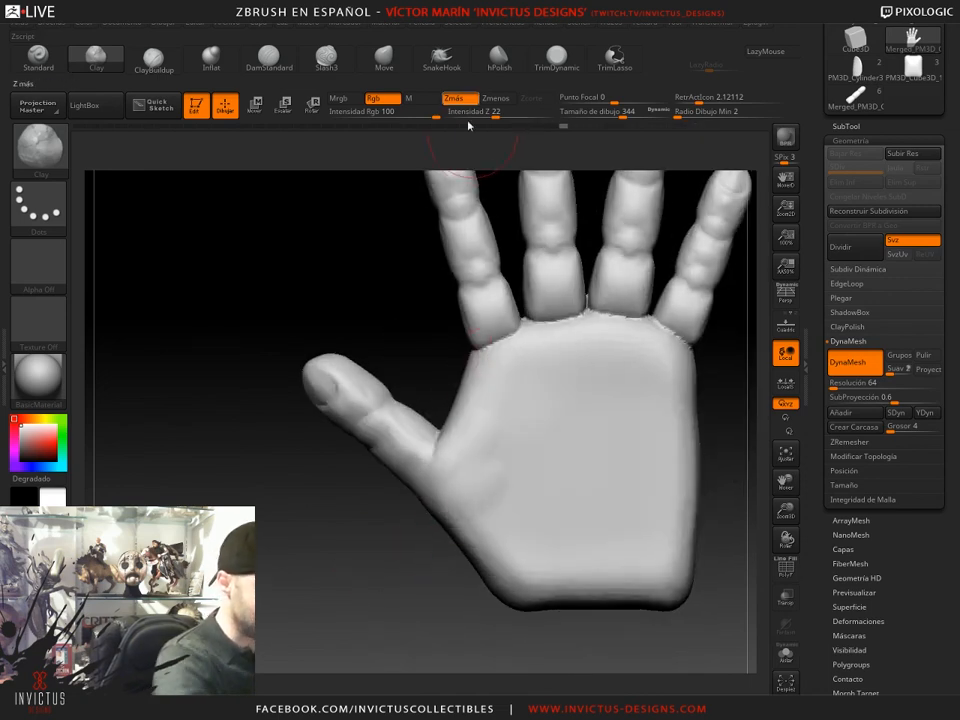
- Pull the web between thumb and index finger into a smooth curve with the SnakeHook brush at draw size 559
key("b")
key("s")
key("h")
left_click_drag(625, 114, 633, 114)
left_click_drag(474, 383, 474, 424)
left_click_drag(478, 380, 488, 379)
left_click_drag(464, 424, 474, 425)
right_click_drag(472, 414, 634, 413)
- Bulge the heel of the palm on the little-finger side with the SnakeHook brush
right_click_drag(632, 516, 570, 433)
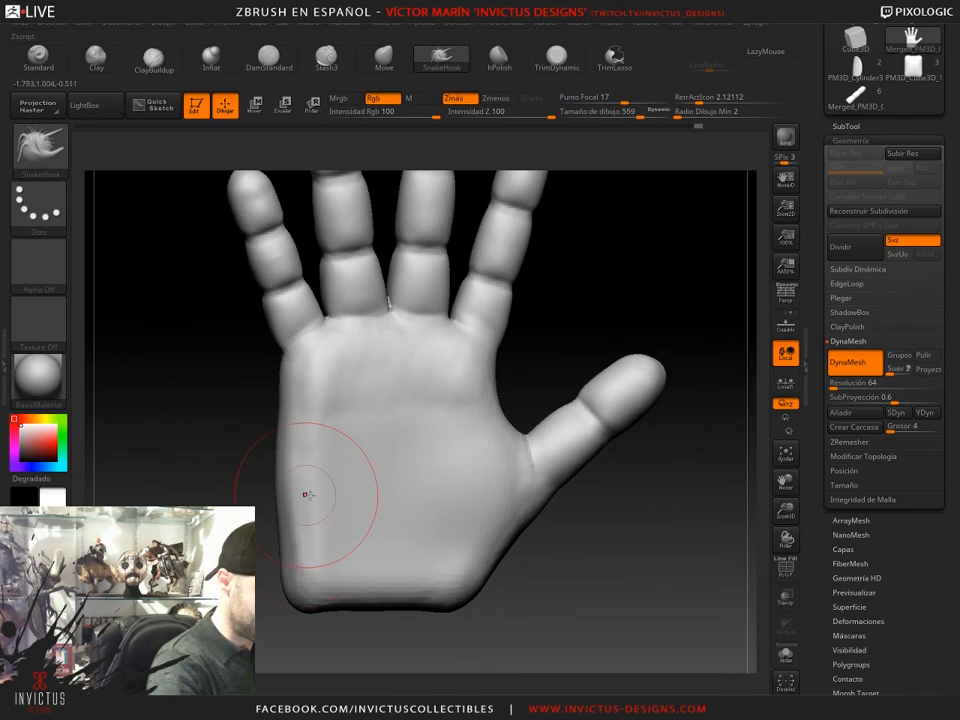
right_click_drag(308, 495, 613, 530)
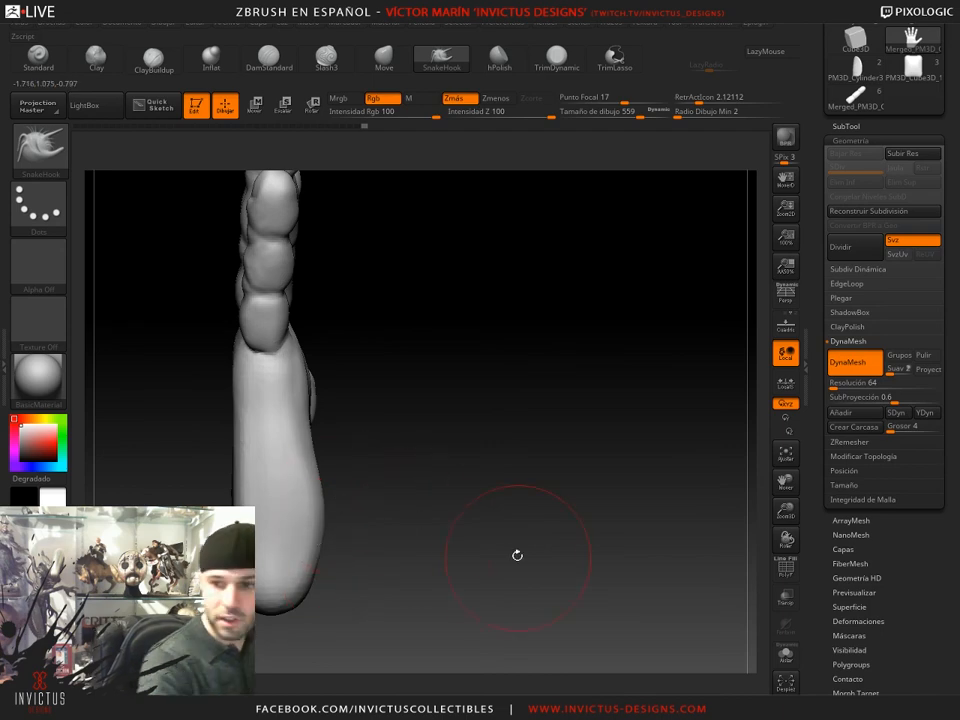
mouse_move(512, 573)
left_mouse_down()
mouse_move(540, 600)
mouse_move(557, 589)
left_mouse_up()
- Add volume to the palm's heel and the pad beneath the fingers with the ClayBuildup brush at Z intensity 20
left_click(155, 62)
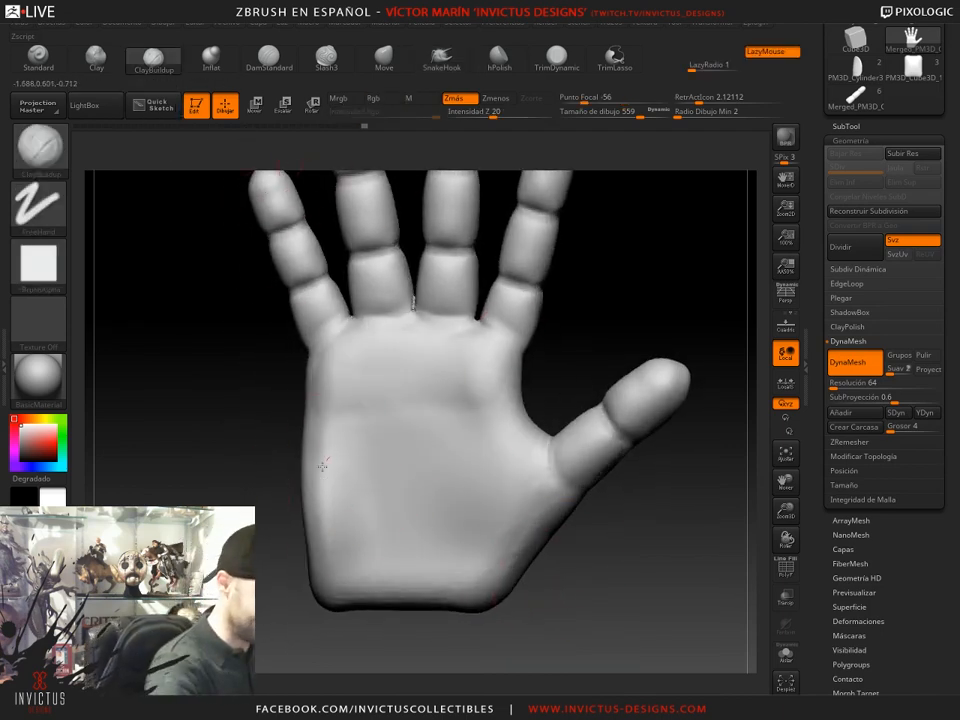
left_click_drag(326, 561, 388, 486)
left_click_drag(598, 532, 572, 514)
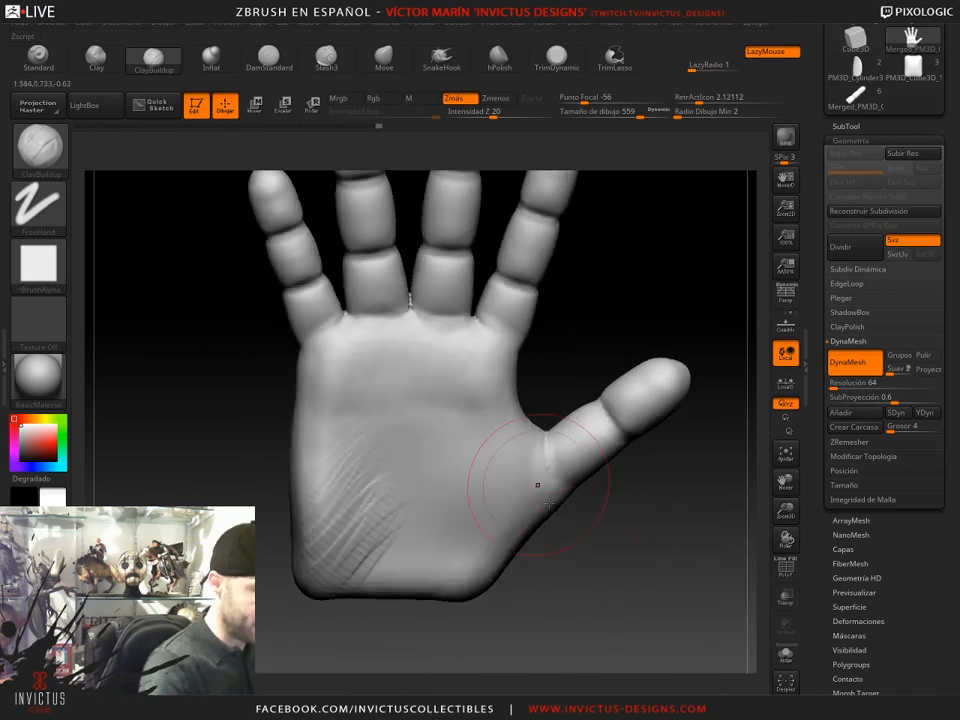
left_click_drag(488, 346, 468, 388)
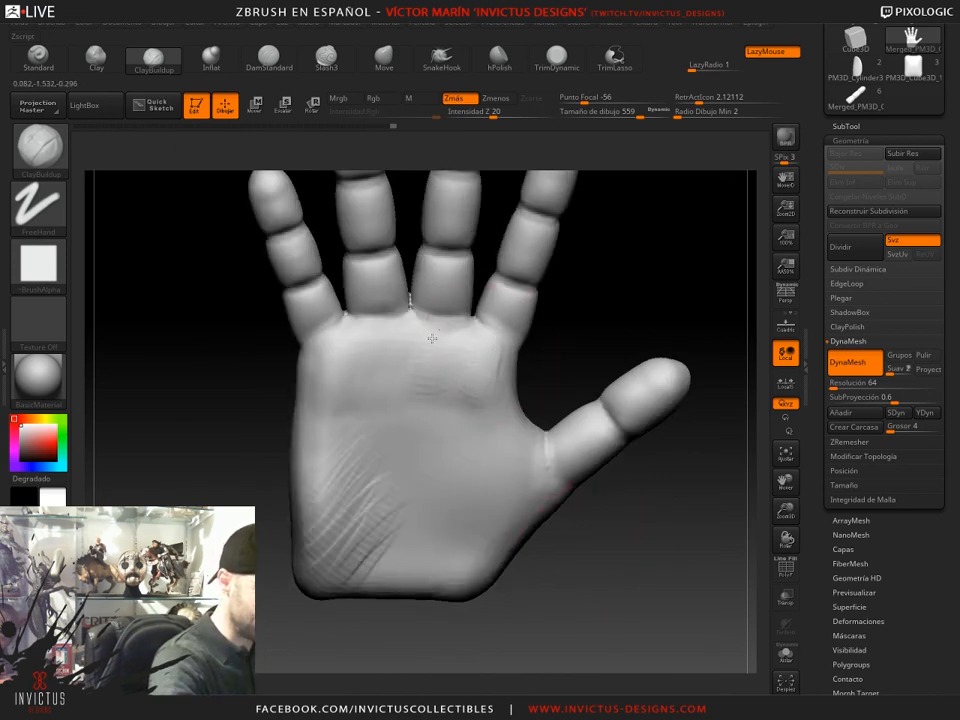
left_click_drag(396, 401, 389, 343)
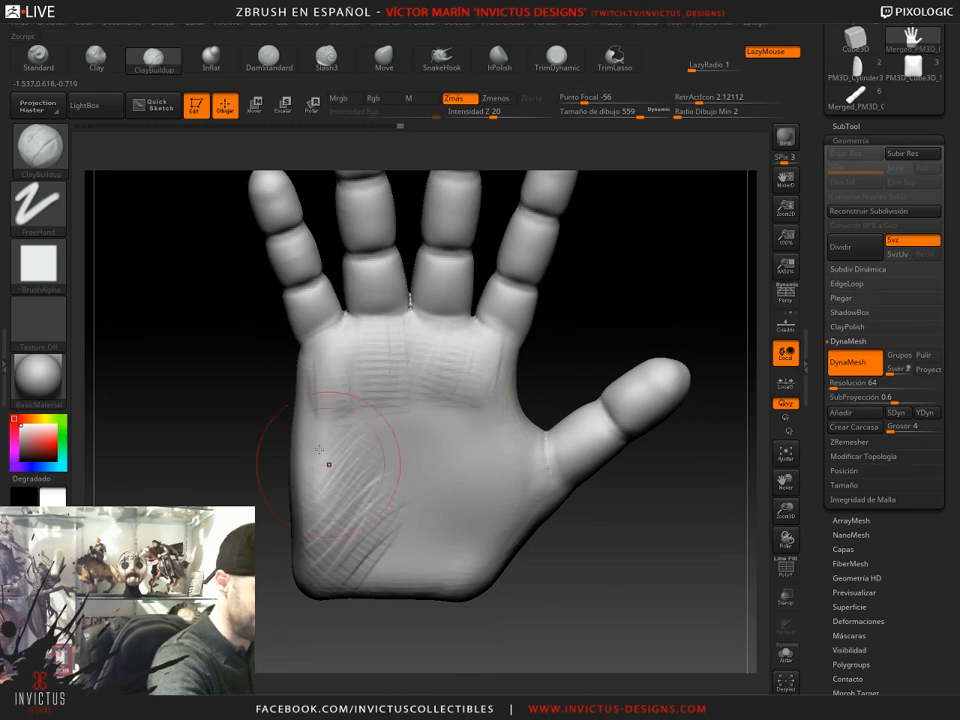
- Build up the knuckles below the fingers on the back of the hand with ClayBuildup strokes, reducing the draw size to 415
left_click_drag(558, 582, 649, 600)
left_click_drag(515, 510, 467, 464)
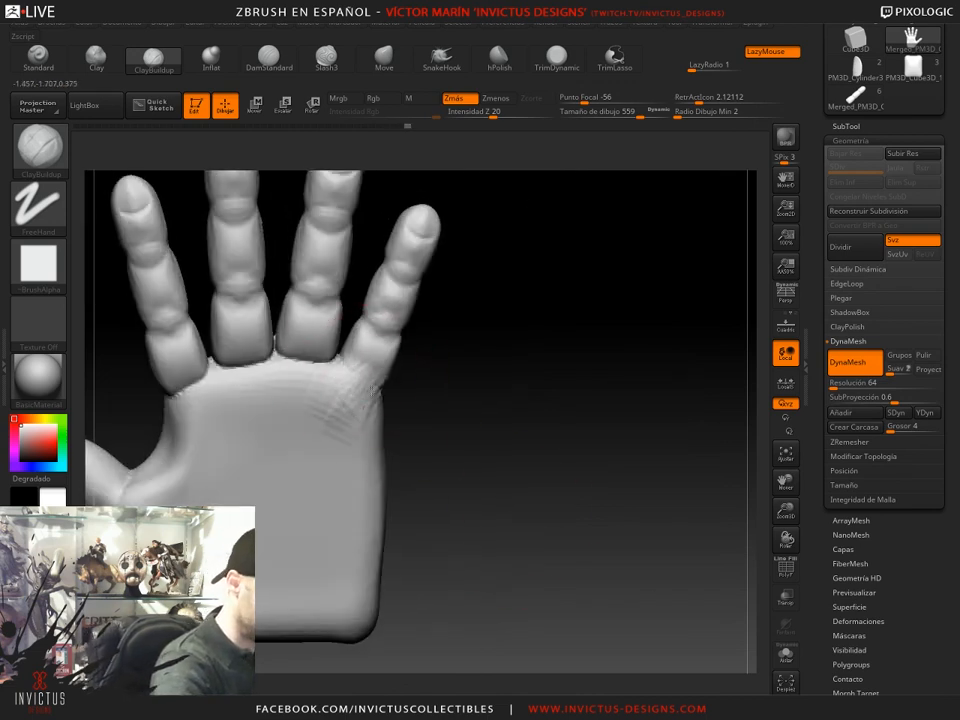
mouse_move(307, 360)
left_mouse_down()
mouse_move(322, 382)
mouse_move(302, 415)
left_mouse_up()
left_click_drag(641, 113, 629, 113)
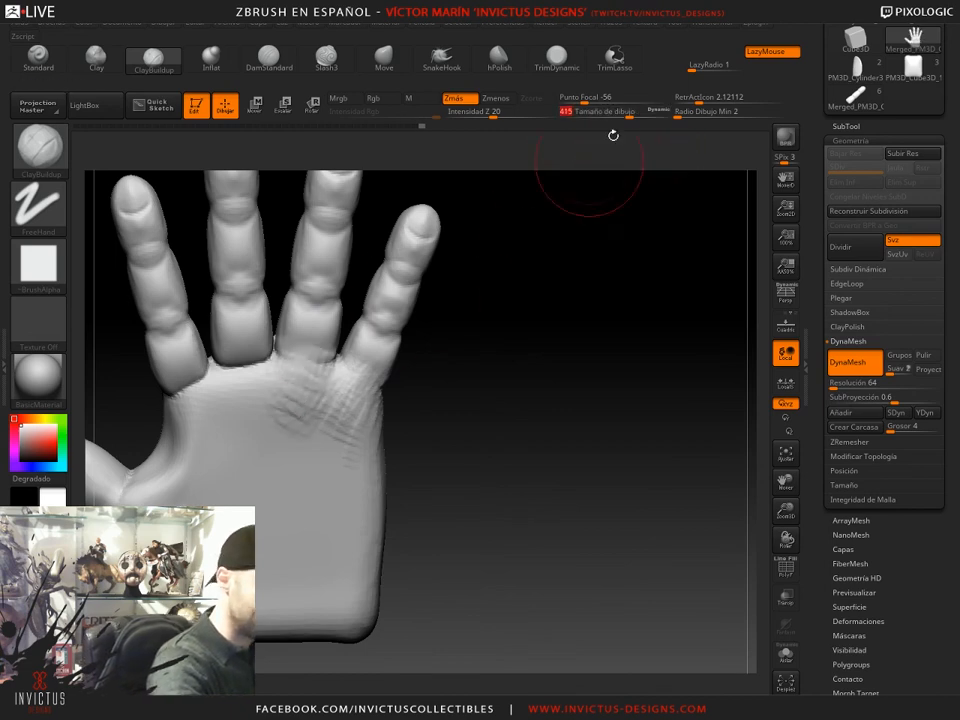
left_click_drag(486, 409, 313, 368)
left_click_drag(512, 397, 556, 403)
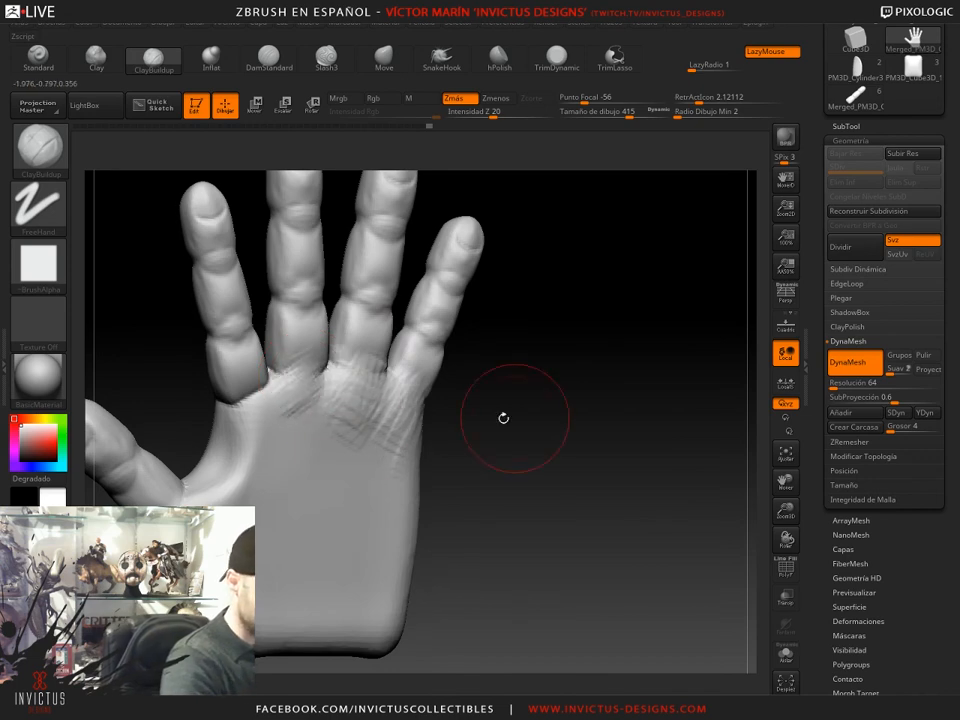
mouse_move(503, 417)
left_mouse_down()
mouse_move(239, 413)
mouse_move(283, 381)
mouse_move(272, 432)
mouse_move(308, 397)
left_mouse_up()
mouse_move(352, 450)
left_mouse_down()
mouse_move(351, 429)
mouse_move(356, 452)
left_mouse_up()
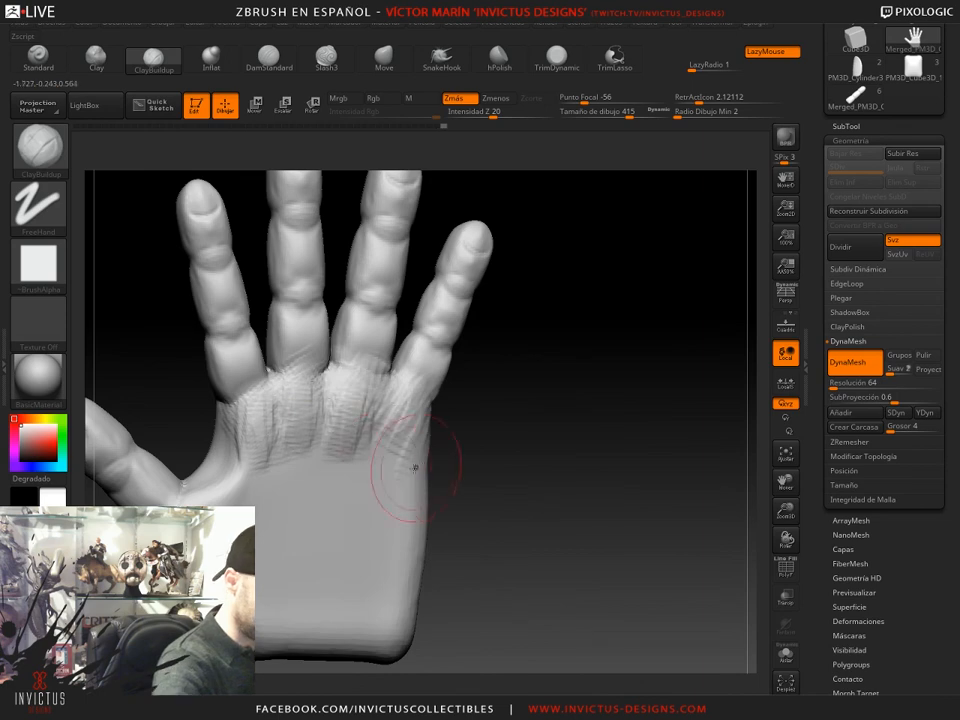
- Sculpt metacarpal ridges from the knuckles to the wrist and fill the back's little-finger side with ClayBuildup strokes
left_click_drag(448, 473, 476, 467)
left_click_drag(411, 452, 414, 428)
left_click_drag(495, 460, 521, 475)
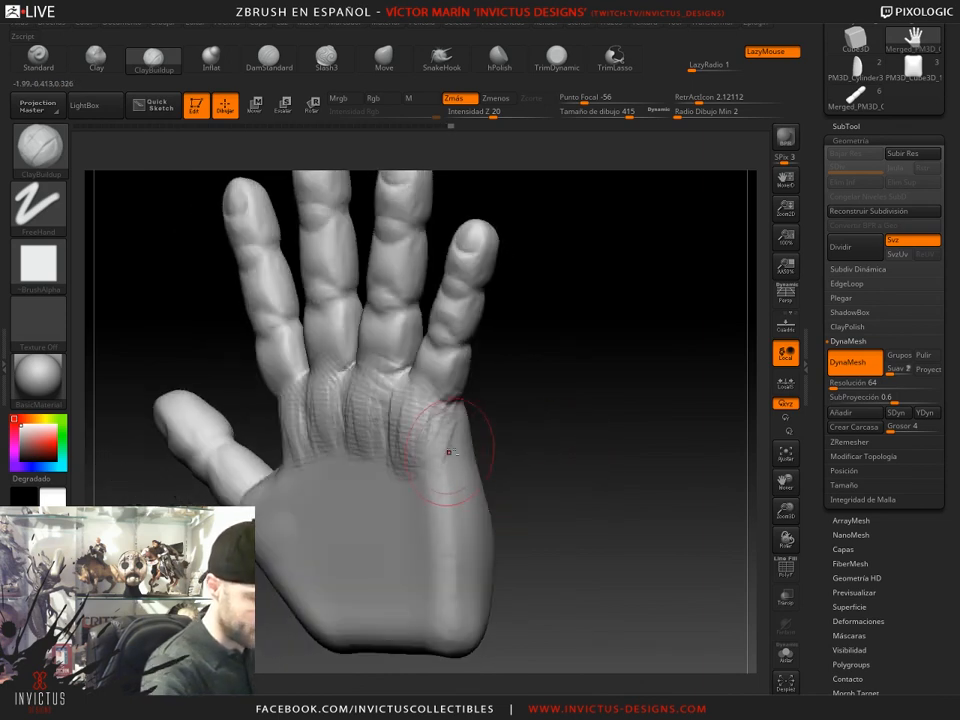
left_click_drag(449, 549, 454, 600)
left_click_drag(516, 580, 476, 560)
mouse_move(520, 430)
left_mouse_down()
mouse_move(598, 452)
mouse_move(540, 469)
left_mouse_up()
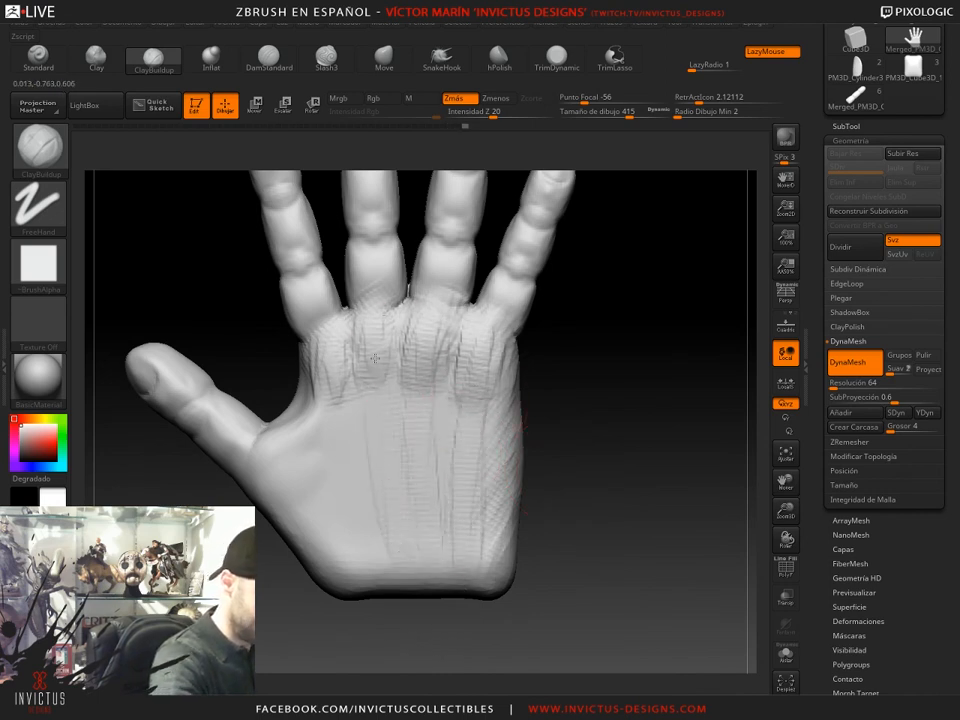
left_click_drag(373, 541, 352, 489)
left_click_drag(606, 384, 593, 441)
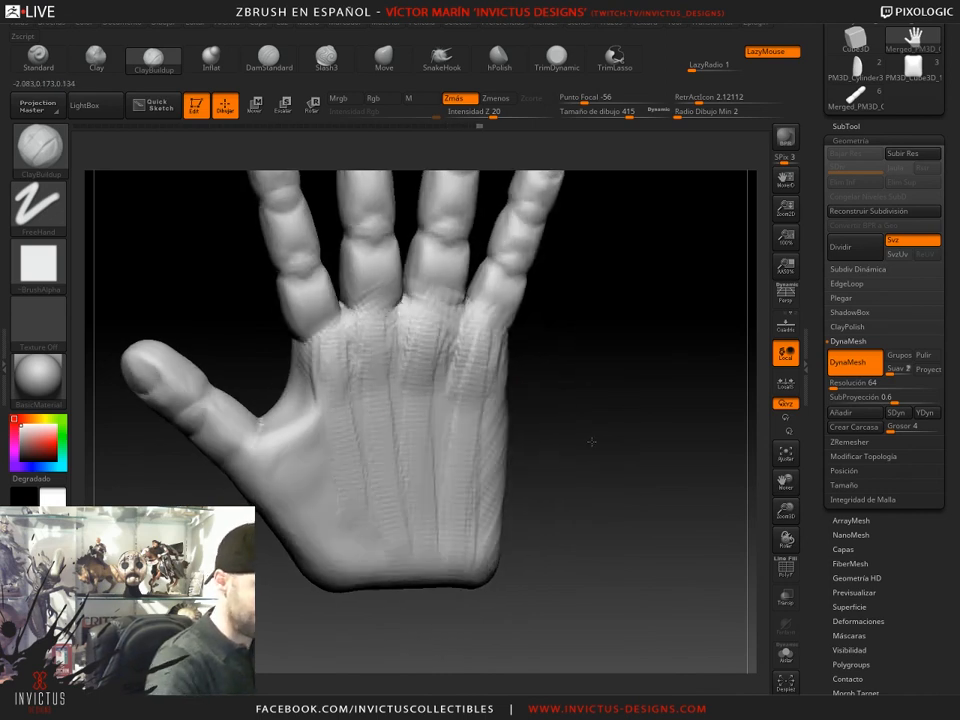
mouse_move(370, 364)
right_mouse_down()
mouse_move(297, 338)
mouse_move(378, 355)
mouse_move(318, 322)
right_mouse_up()
mouse_move(385, 380)
right_mouse_down()
mouse_move(557, 311)
mouse_move(492, 300)
right_mouse_up()
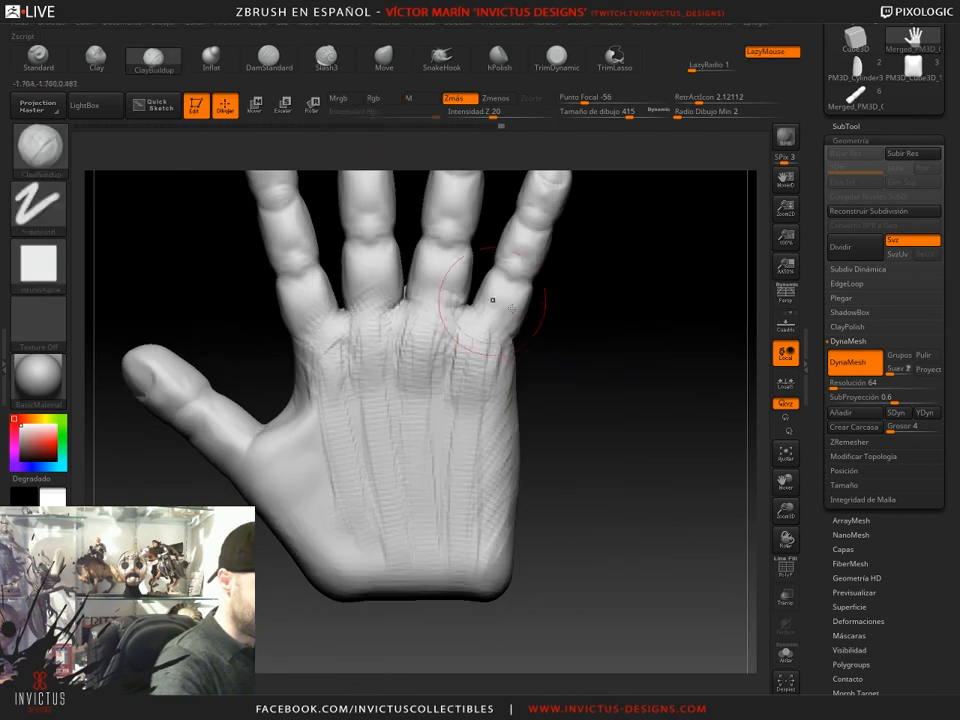
- Round the knuckles on the back of the hand with the Clay brush at Z intensity 22
left_click(96, 57)
right_click_drag(525, 407, 407, 321)
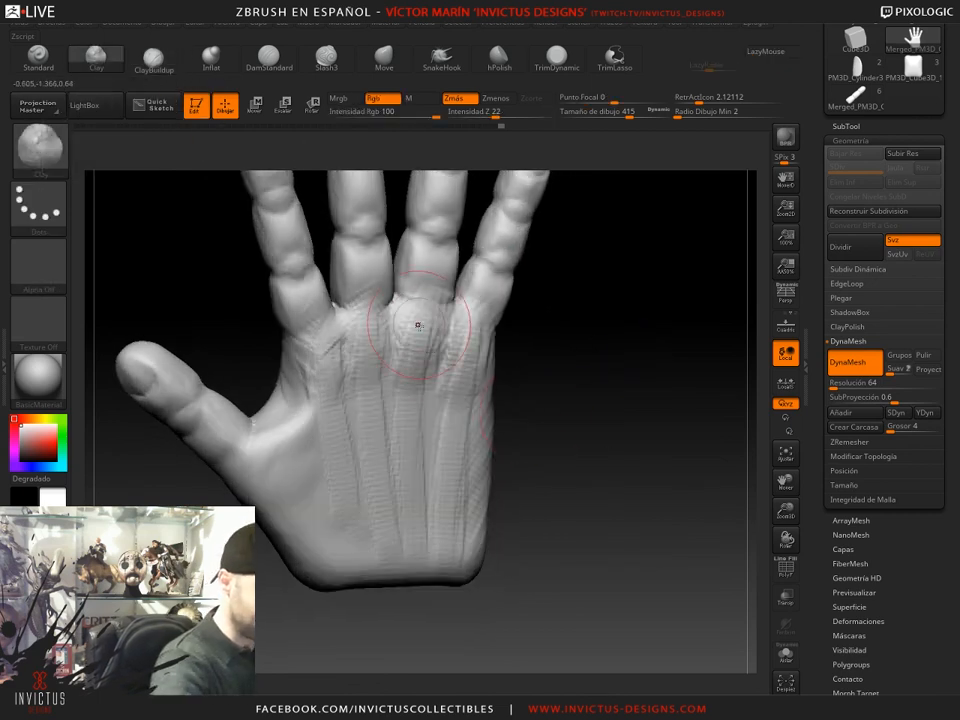
right_click_drag(409, 381, 476, 334)
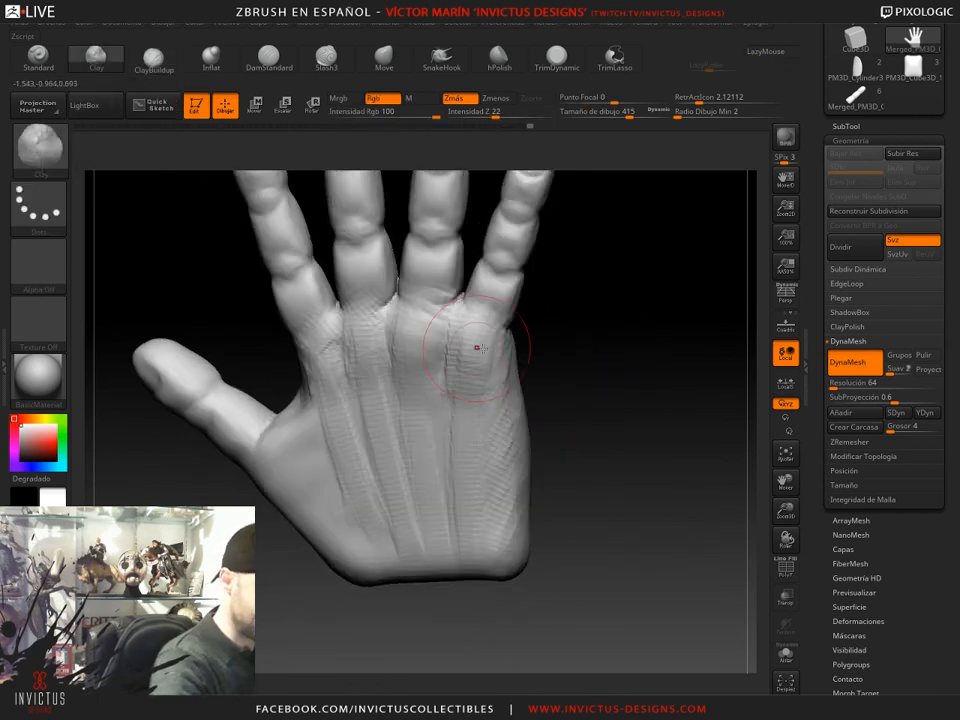
left_click_drag(555, 390, 577, 371)
left_click_drag(360, 319, 378, 362)
left_click_drag(525, 376, 582, 366)
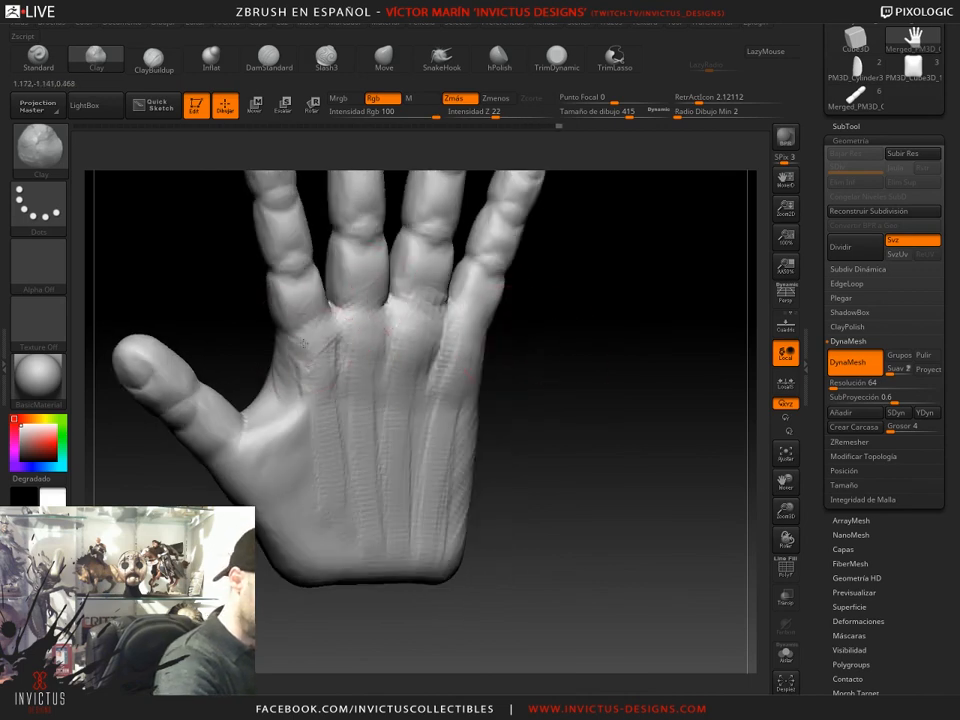
- Blend the index finger's metacarpal ridge with Clay and smooth the surface toward the thumb's base
mouse_move(308, 322)
left_mouse_down()
mouse_move(311, 414)
mouse_move(335, 500)
left_mouse_up()
left_click_drag(364, 435, 302, 445, "shift")
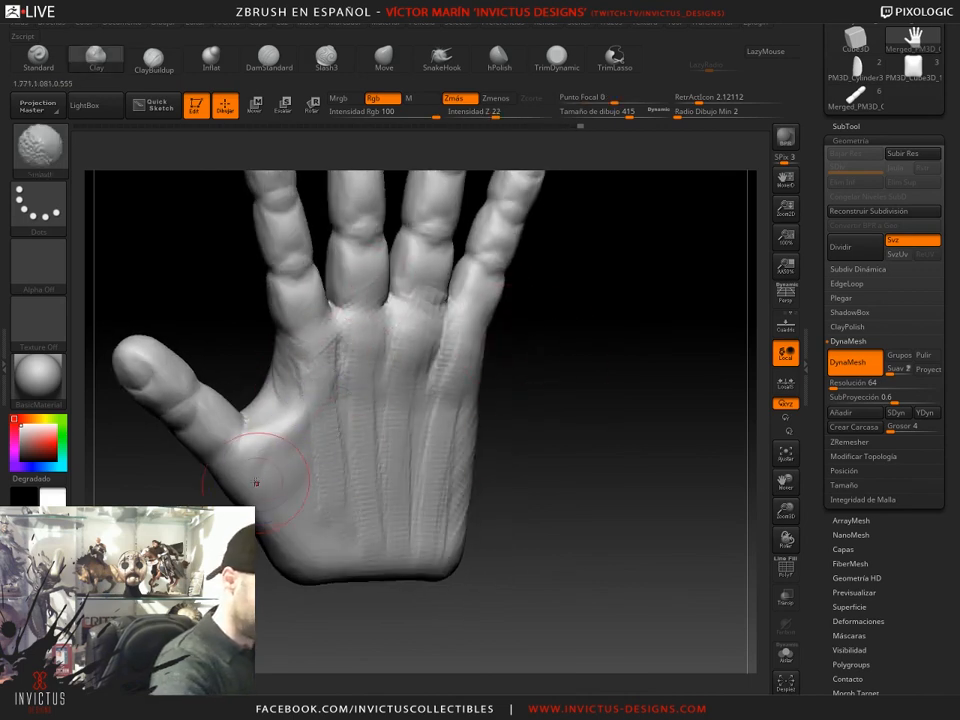
mouse_move(572, 388)
left_mouse_down()
mouse_move(528, 386)
mouse_move(602, 394)
mouse_move(591, 427)
mouse_move(597, 520)
left_mouse_up()
left_click_drag(597, 520, 618, 525)
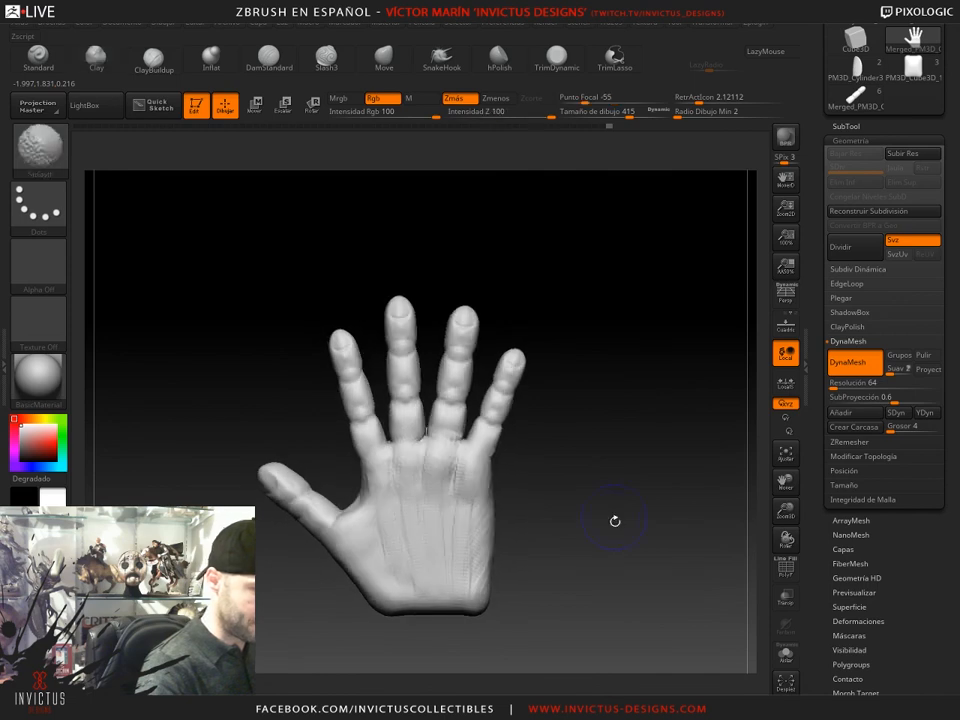
mouse_move(588, 570)
left_mouse_down()
mouse_move(629, 569)
mouse_move(561, 429)
left_mouse_up()
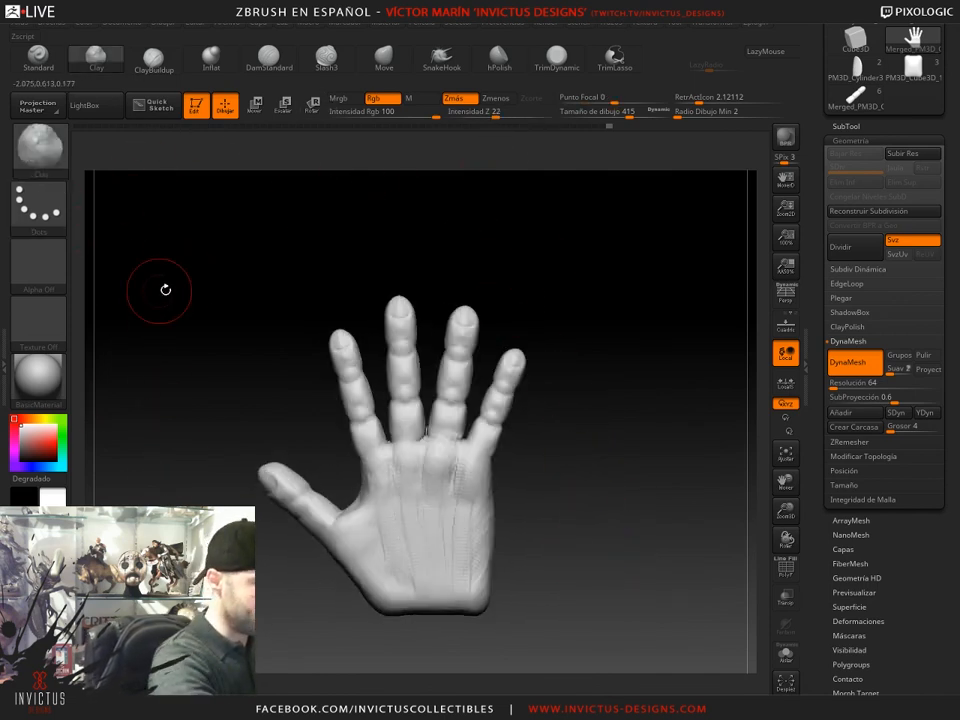
- Isolate the fingers and knuckles with an inverted lasso mask and rotate them slightly toward the palm
key("ctrl")
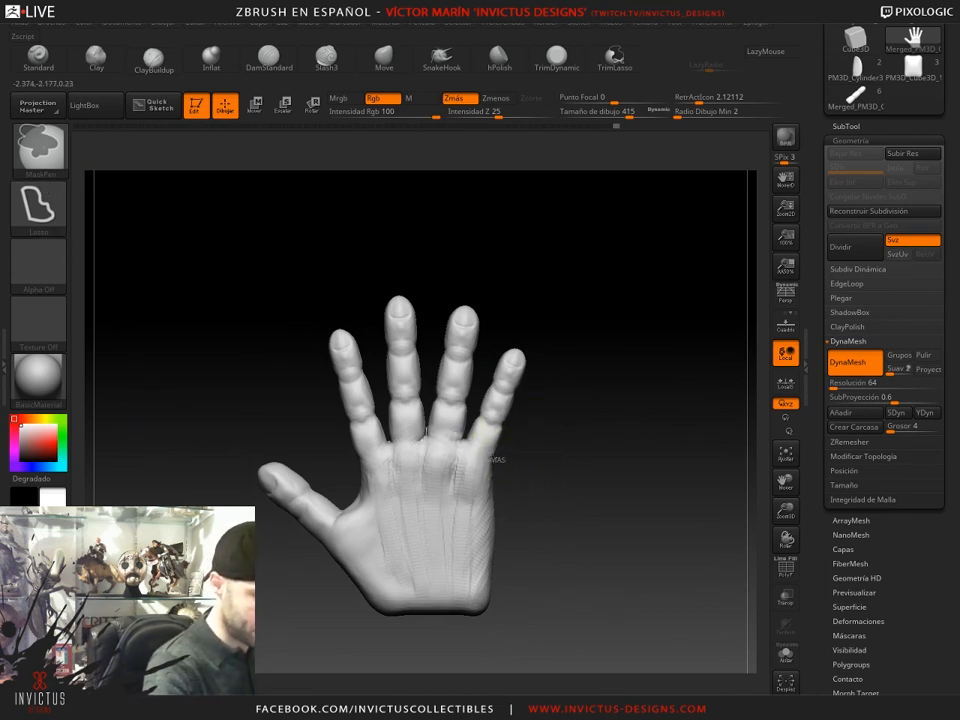
mouse_move(436, 496)
left_mouse_down("ctrl")
mouse_move(272, 317)
mouse_move(545, 400)
left_mouse_up("ctrl")
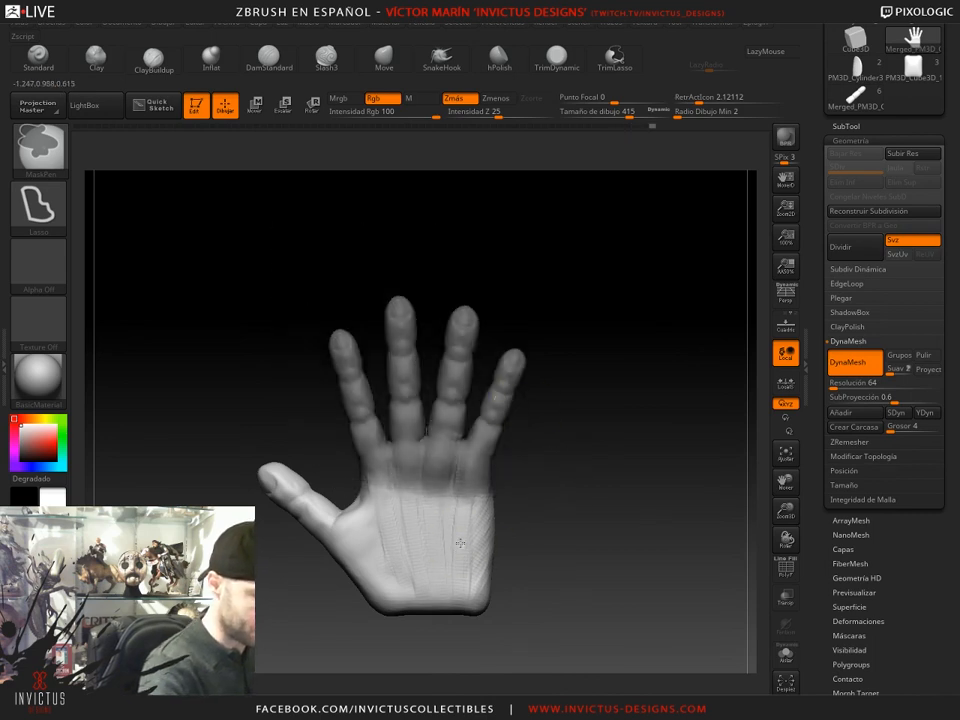
left_click(570, 539, "ctrl")
left_click_drag(576, 540, 522, 553, "shift")
key("r")
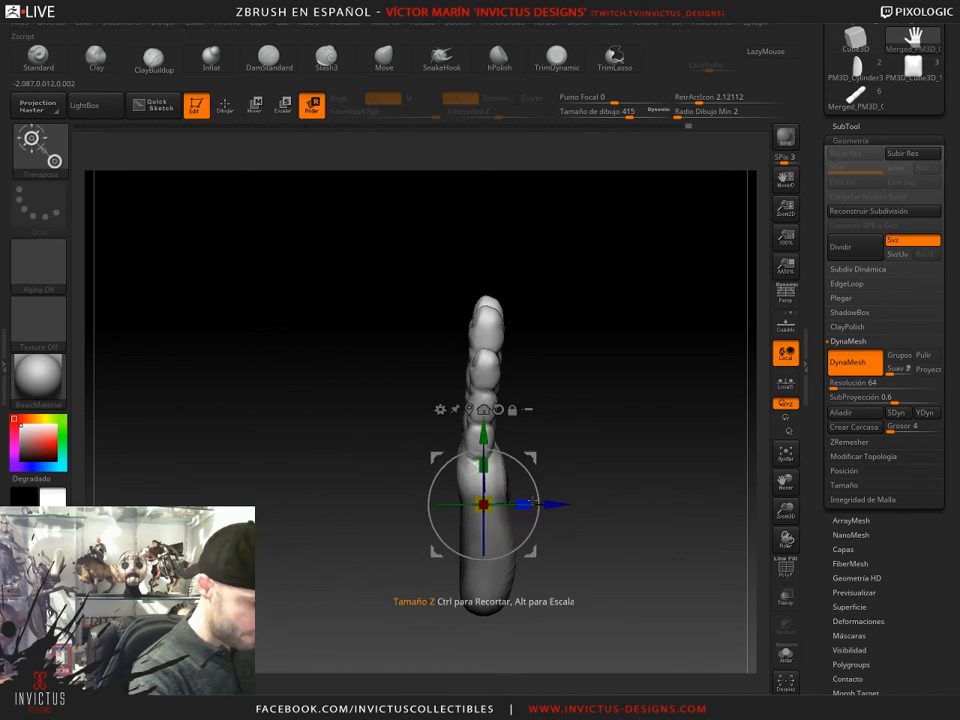
mouse_move(540, 458)
left_mouse_down()
mouse_move(566, 492)
mouse_move(613, 459)
mouse_move(650, 484)
left_mouse_up()
- Mask the thumb and its fleshy base with a lasso and soften the mask's edge
mouse_move(414, 457)
left_mouse_down("ctrl")
mouse_move(471, 524)
mouse_move(324, 580)
mouse_move(330, 575)
left_mouse_up("ctrl")
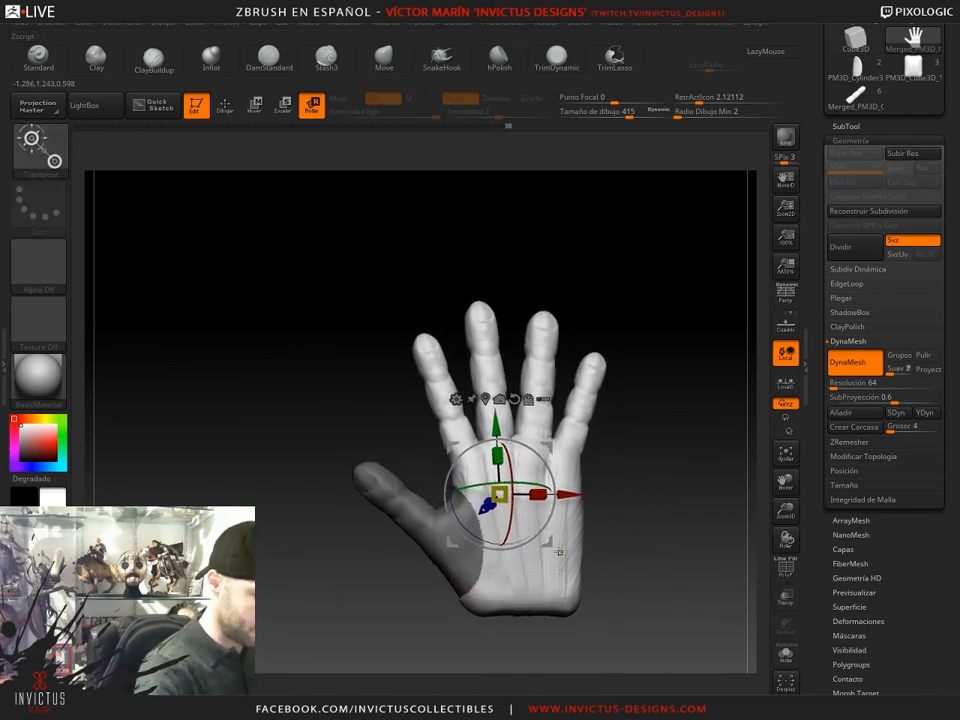
left_click(562, 567, "ctrl")
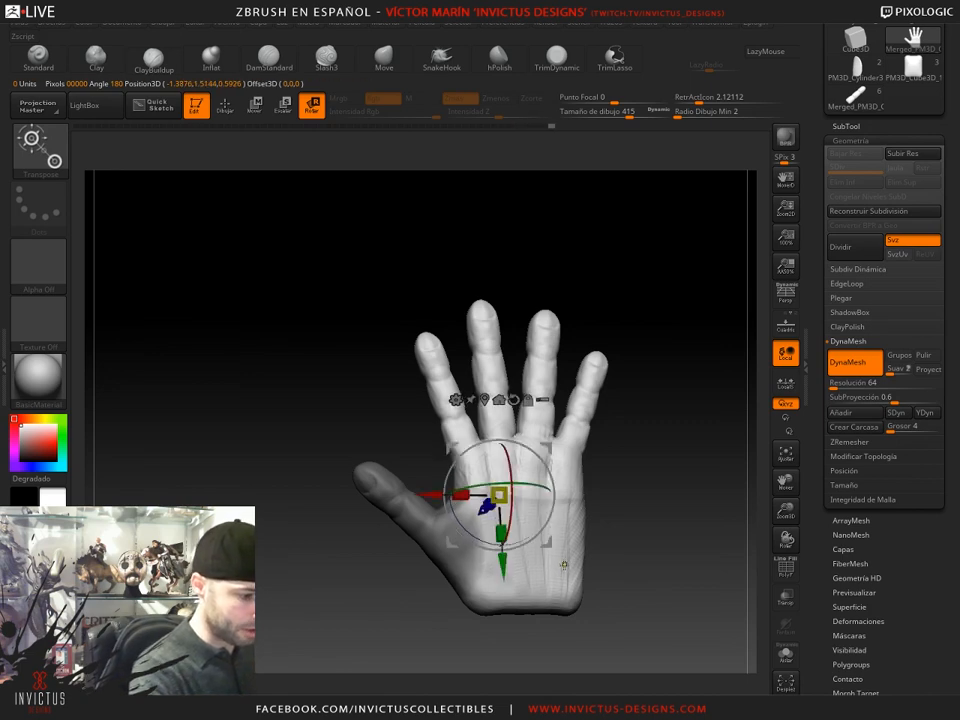
left_click_drag(602, 554, 658, 506)
left_click_drag(552, 444, 554, 450, "ctrl")
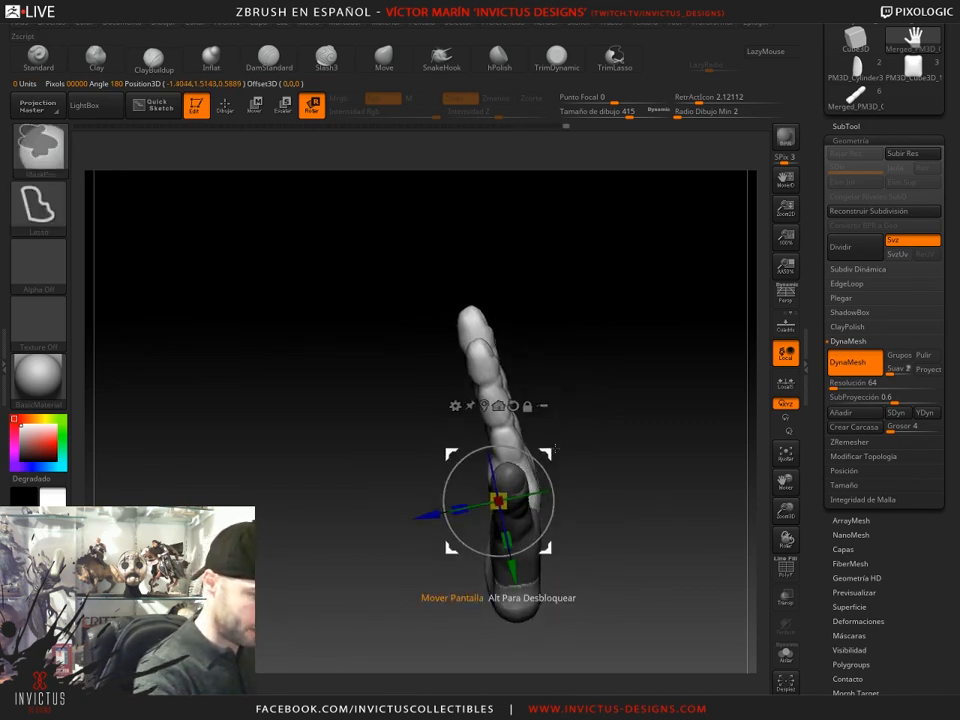
key("ctrl+z")
left_click_drag(611, 482, 575, 514)
left_click_drag(551, 443, 502, 472)
key("ctrl+z")
- Rotate and shift the thumb with its base forward, toward the palm side, using the gizmo
left_click_drag(620, 494, 673, 491)
mouse_move(503, 508)
left_mouse_down()
mouse_move(465, 518)
mouse_move(504, 520)
left_mouse_up()
left_click_drag(497, 478, 485, 477)
left_click_drag(552, 489, 585, 500)
- Isolate the thumb's tip segment with an inverted lasso mask and bend it at its joint
left_click_drag(490, 572, 459, 551, "ctrl")
key("ctrl+z")
mouse_move(482, 478)
left_mouse_down("ctrl")
mouse_move(562, 476)
mouse_move(564, 497)
mouse_move(569, 487)
mouse_move(535, 457)
left_mouse_up("ctrl")
left_click(593, 516, "ctrl")
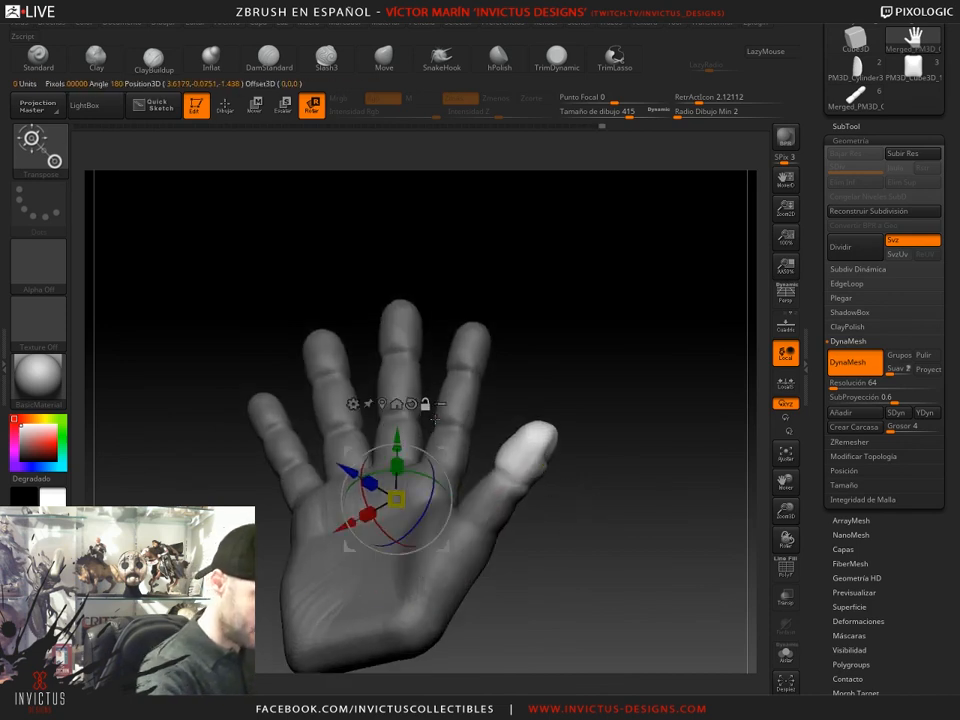
mouse_move(514, 474)
left_mouse_down("alt")
mouse_move(556, 440)
mouse_move(535, 421)
left_mouse_up("alt")
left_click_drag(561, 426, 557, 421)
- Isolate the index finger's two outer segments with an inverted lasso mask and activate the rotation gizmo
key("q")
left_click_drag(682, 492, 546, 505)
mouse_move(437, 656)
left_mouse_down()
mouse_move(660, 435)
mouse_move(606, 416)
mouse_move(628, 468)
mouse_move(606, 422)
mouse_move(620, 440)
mouse_move(613, 450)
mouse_move(586, 427)
left_mouse_up()
mouse_move(485, 478)
left_mouse_down("ctrl")
mouse_move(557, 482)
mouse_move(541, 492)
left_mouse_up("ctrl")
left_click(626, 514, "ctrl")
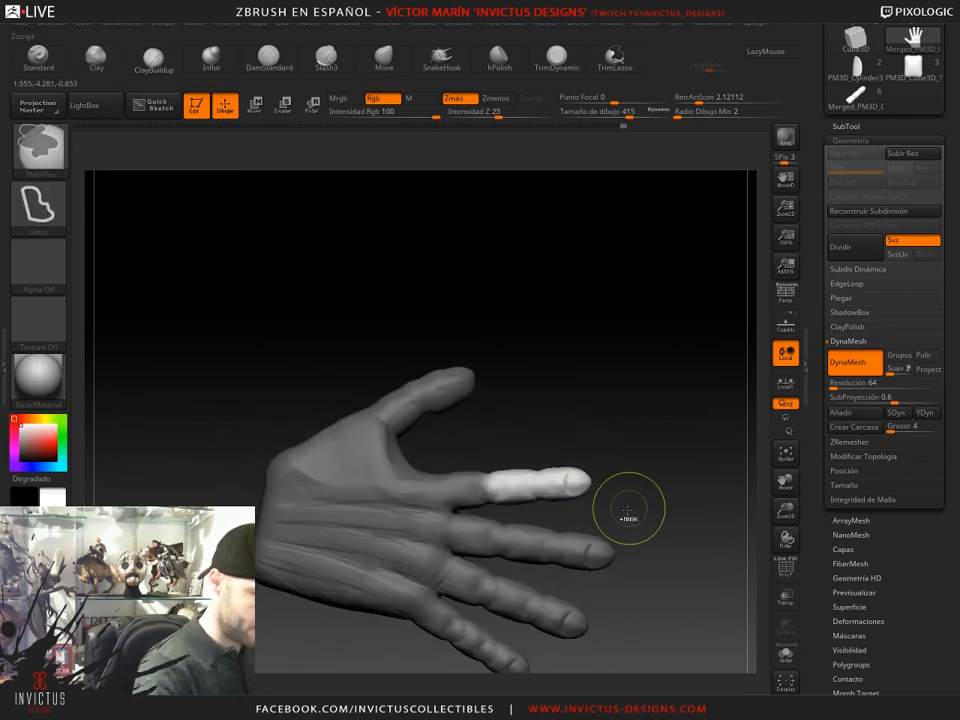
left_click_drag(643, 482, 634, 519)
key("r")
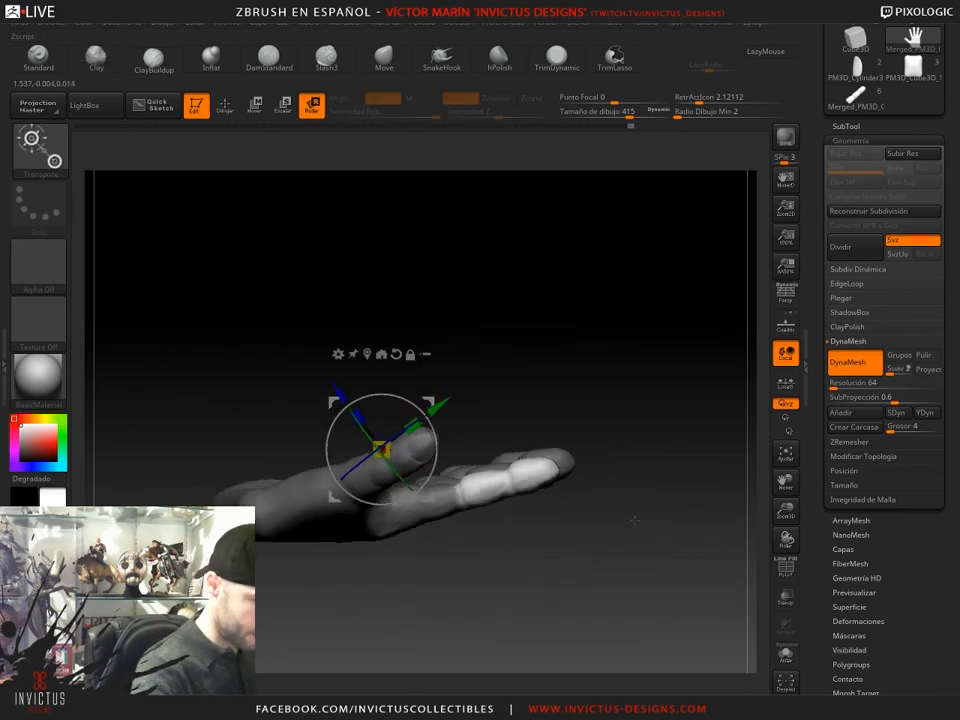
- Place the gizmo at the index finger's middle joint, rotate the outer segments into a relaxed pose, and return to sculpting without a mask
left_click(469, 494, "alt")
left_click(482, 398, "alt")
left_click(382, 449, "alt")
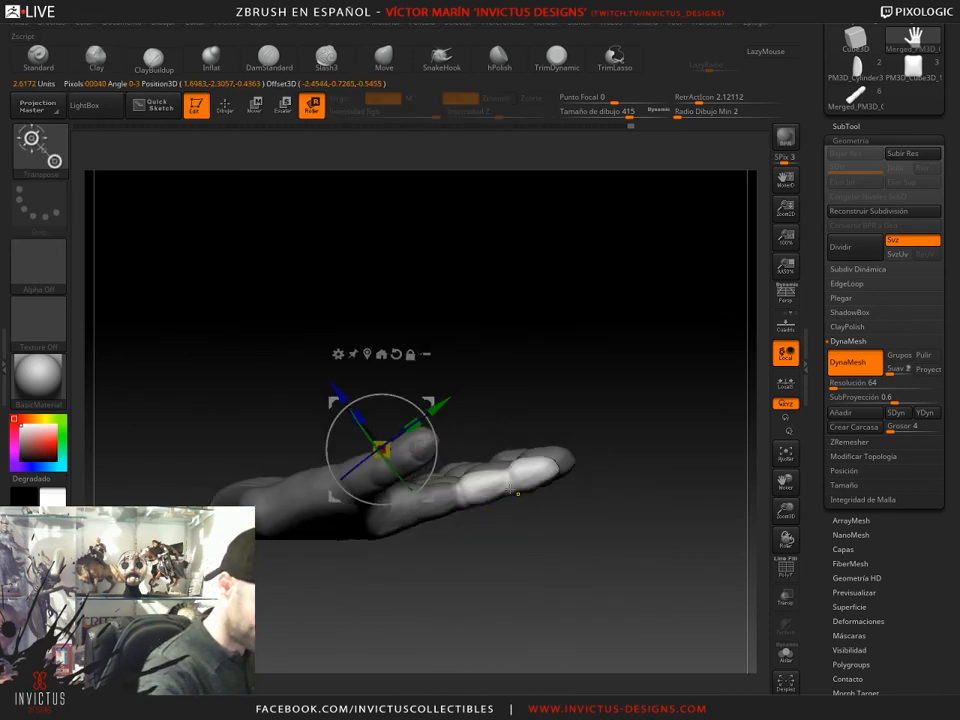
left_click(466, 491, "alt")
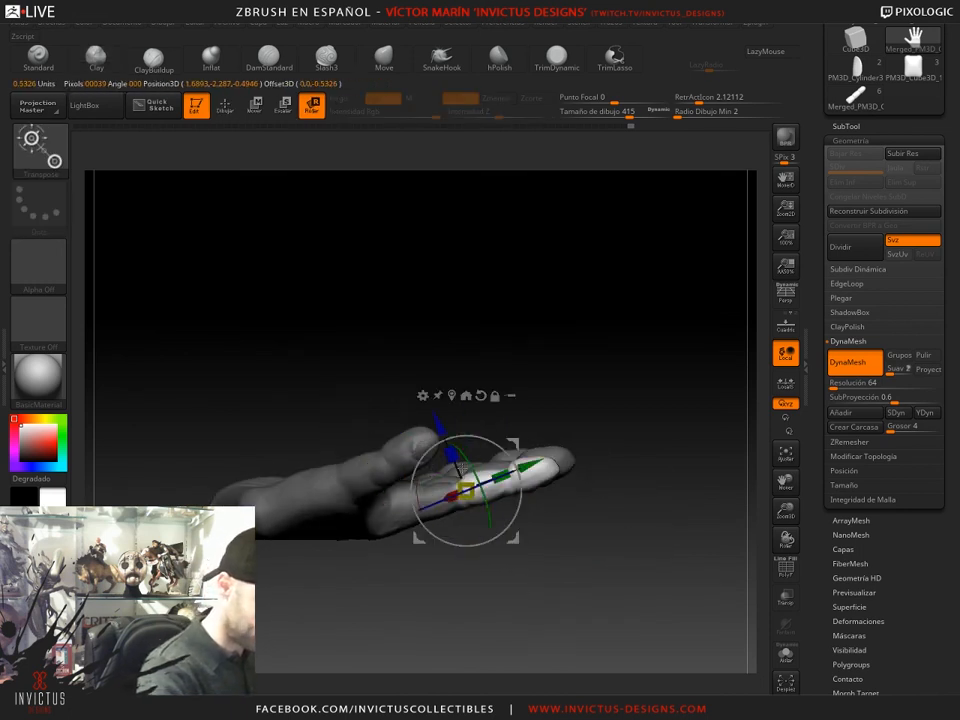
mouse_move(510, 447)
left_mouse_down()
mouse_move(495, 435)
mouse_move(510, 449)
left_mouse_up()
left_click_drag(626, 530, 574, 622)
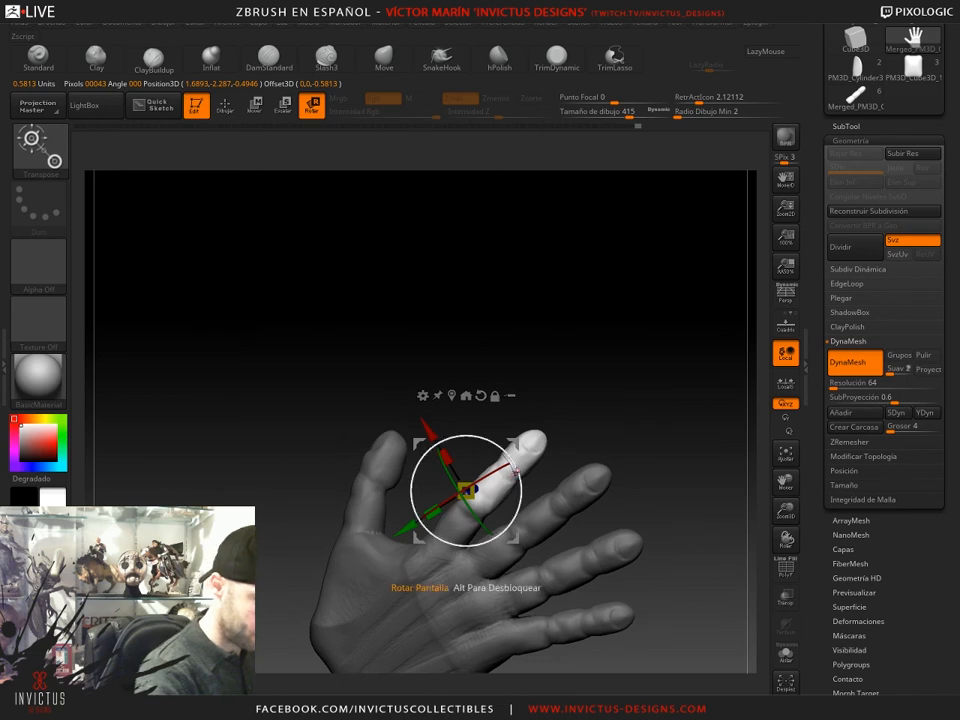
left_click_drag(448, 479, 455, 492)
mouse_move(626, 443)
left_mouse_down()
mouse_move(642, 456)
mouse_move(649, 498)
left_mouse_up()
mouse_move(649, 498)
left_mouse_down("alt")
mouse_move(636, 465)
mouse_move(679, 452)
mouse_move(620, 513)
mouse_move(643, 542)
mouse_move(623, 476)
mouse_move(676, 524)
mouse_move(647, 501)
left_mouse_up("alt")
key("q")
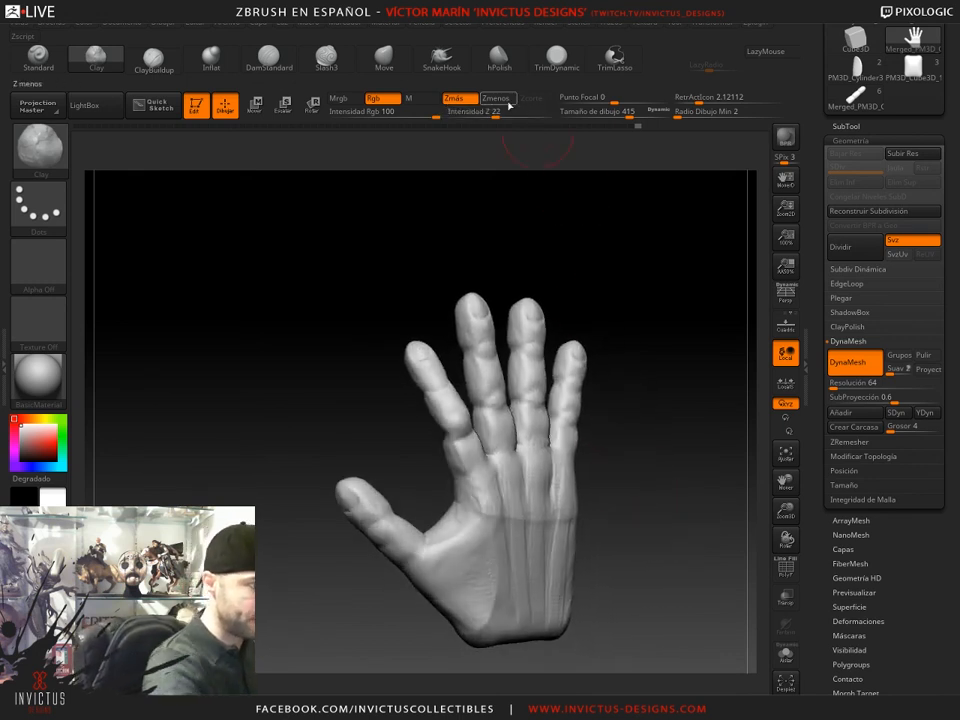
- Fill and smooth the seams across the back of the hand with ClayBuildup at draw size 217
left_click(153, 58)
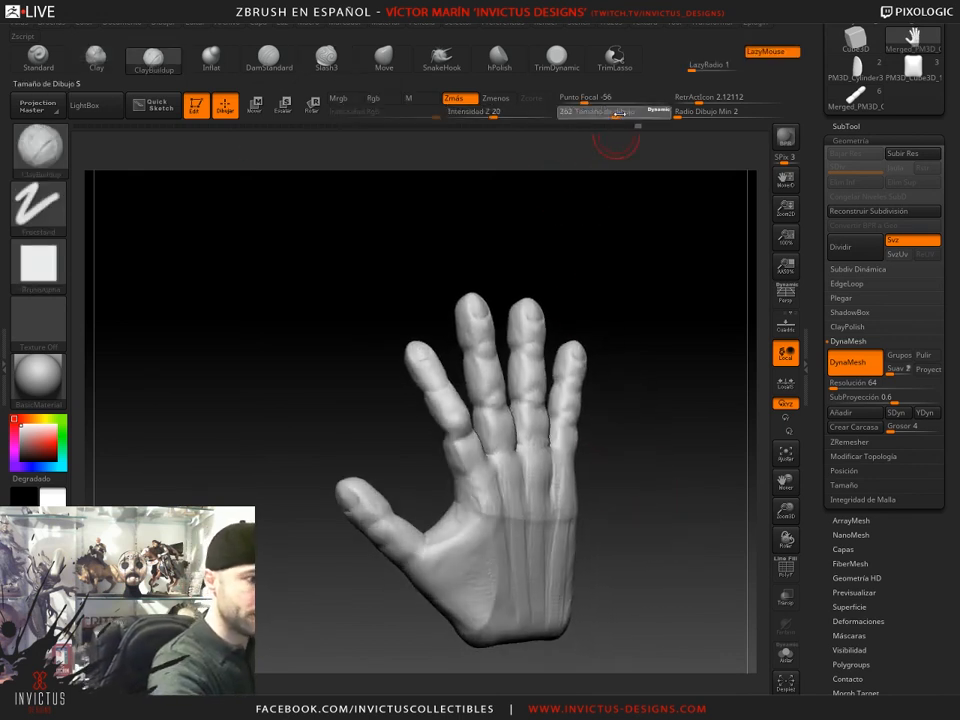
left_click_drag(615, 518, 678, 522)
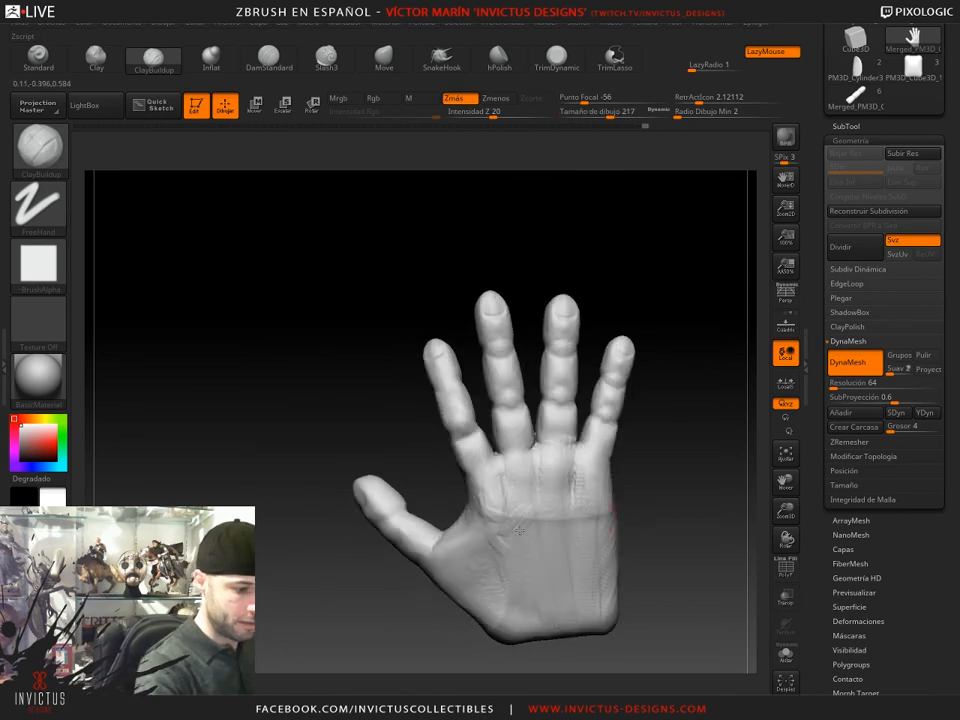
left_click_drag(604, 520, 583, 520, "shift")
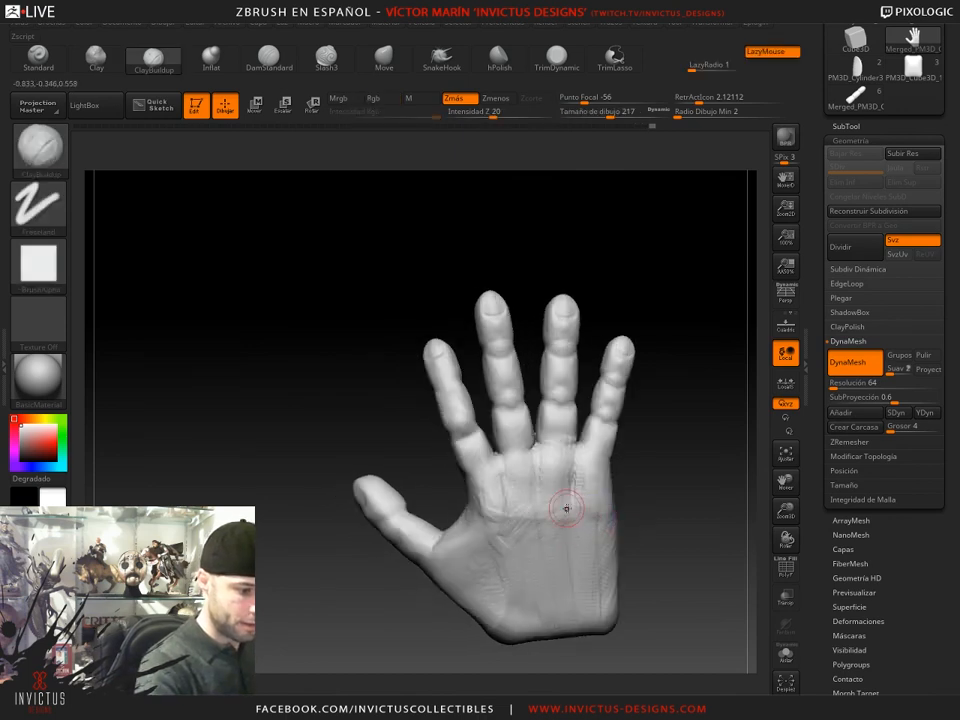
- Add volume around the index finger's bent joint and the palm side of its lowest segment with ClayBuildup
left_click_drag(687, 407, 587, 339, "alt")
left_click_drag(568, 416, 517, 430)
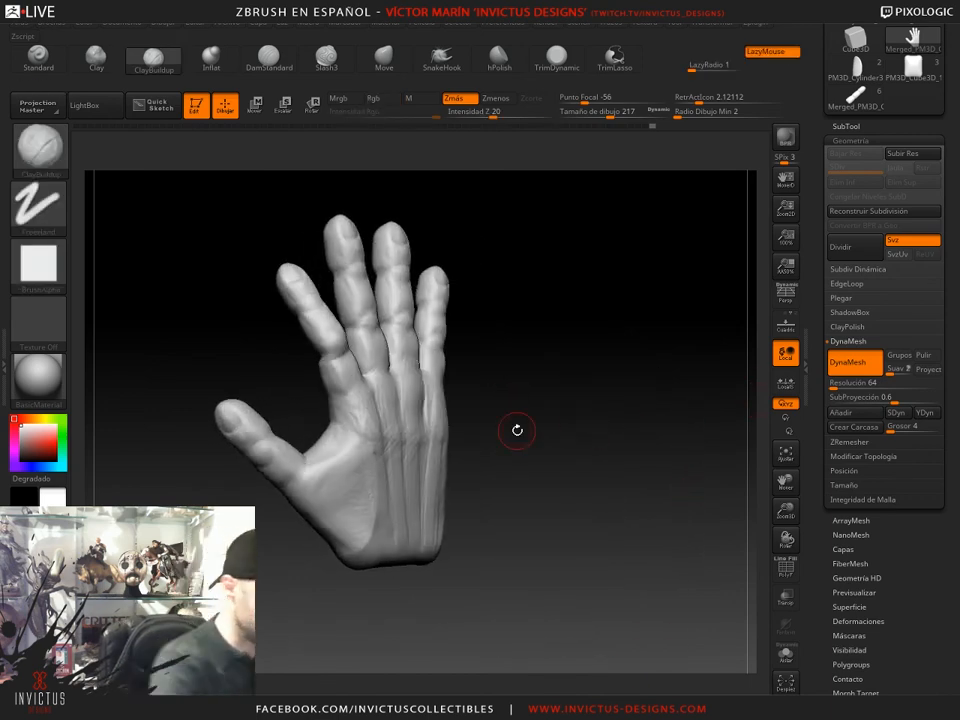
left_click_drag(559, 373, 456, 361)
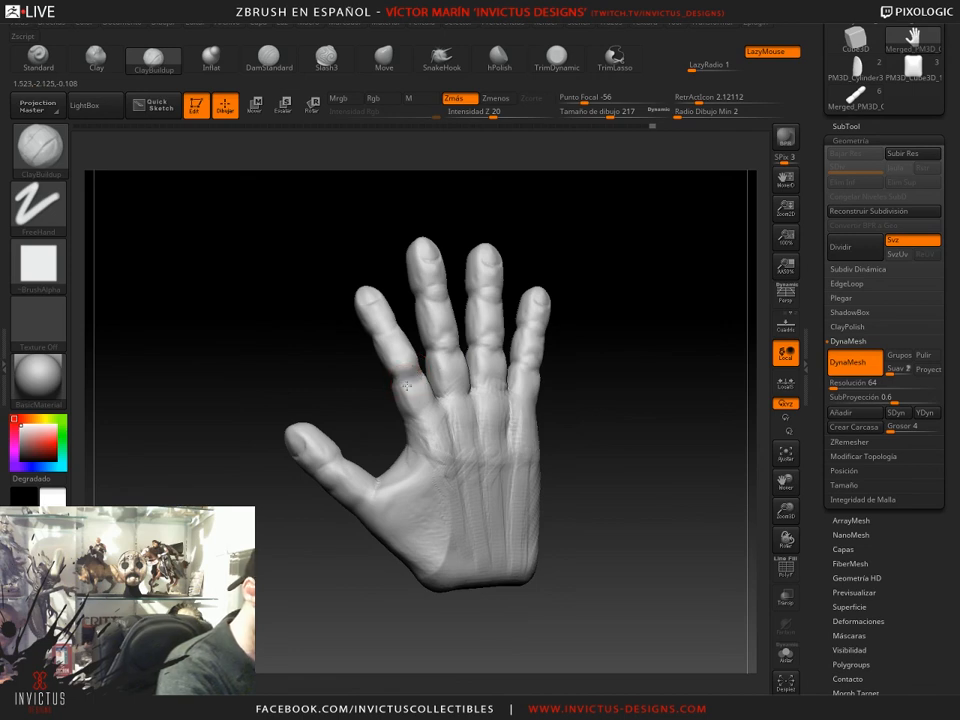
left_click_drag(703, 374, 567, 378)
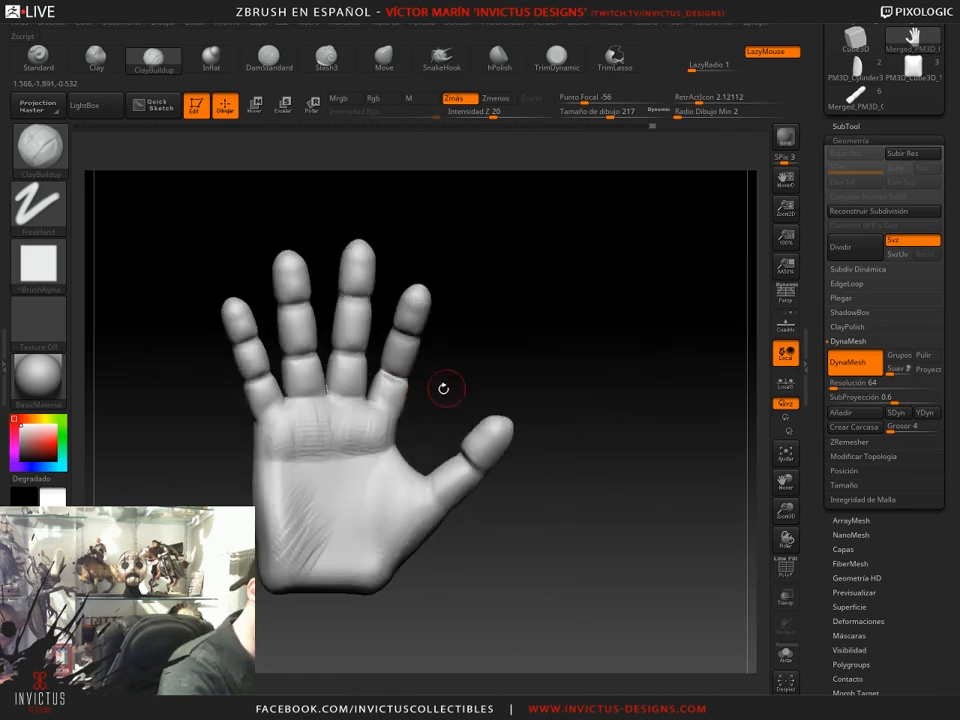
left_click_drag(444, 388, 414, 391)
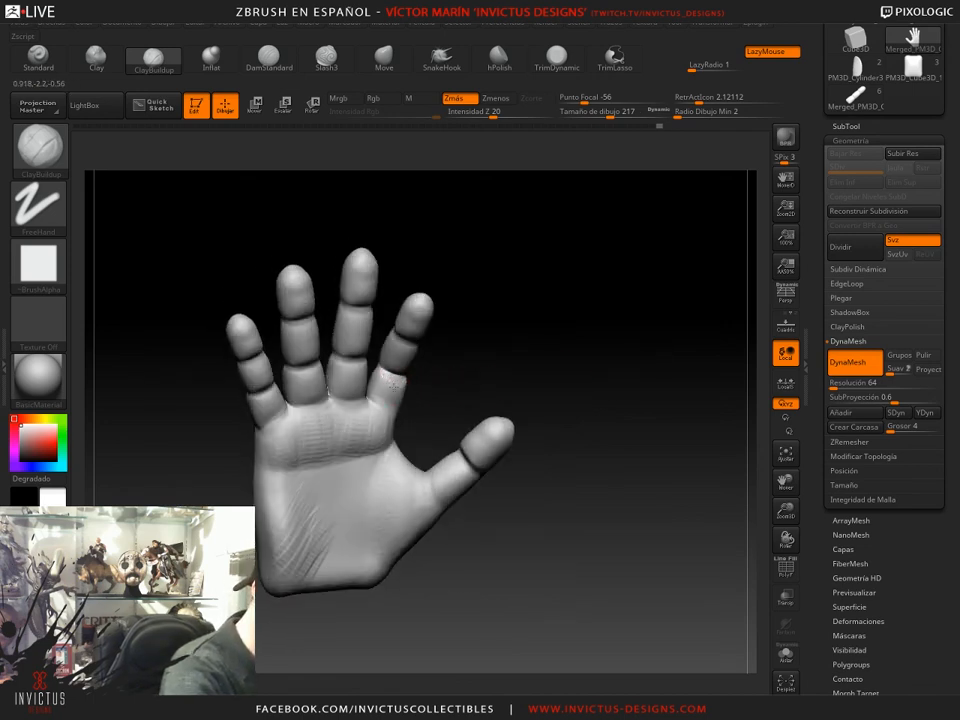
mouse_move(427, 389)
left_mouse_down()
mouse_move(393, 388)
mouse_move(383, 377)
left_mouse_up()
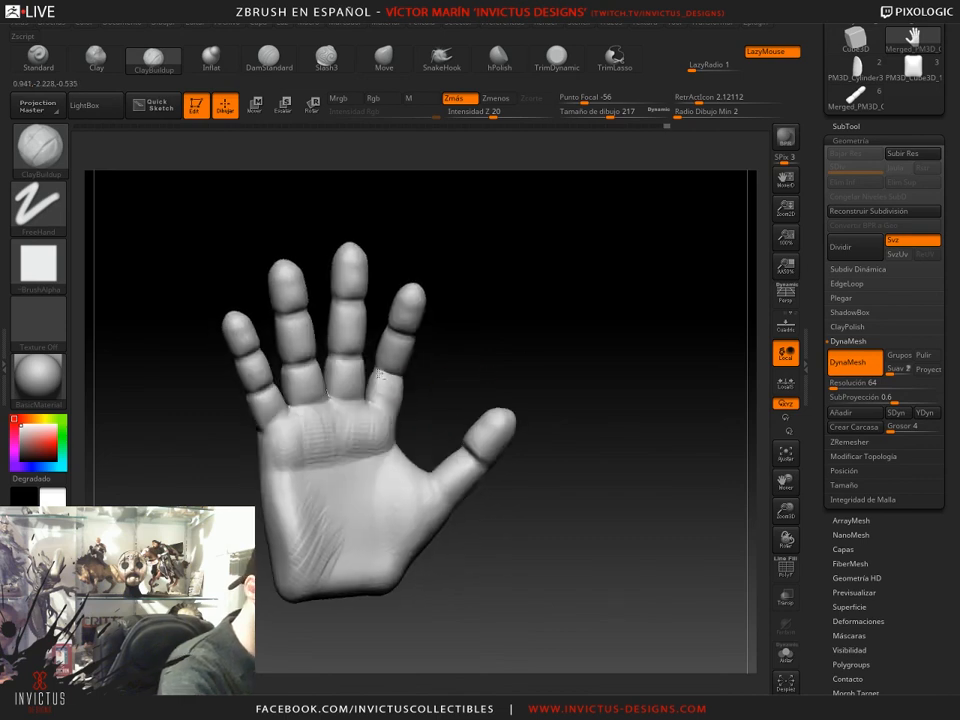
- Make the wolf full body 10 model the active tool, frame it, and examine its clawed hand
left_click_drag(519, 445, 616, 551)
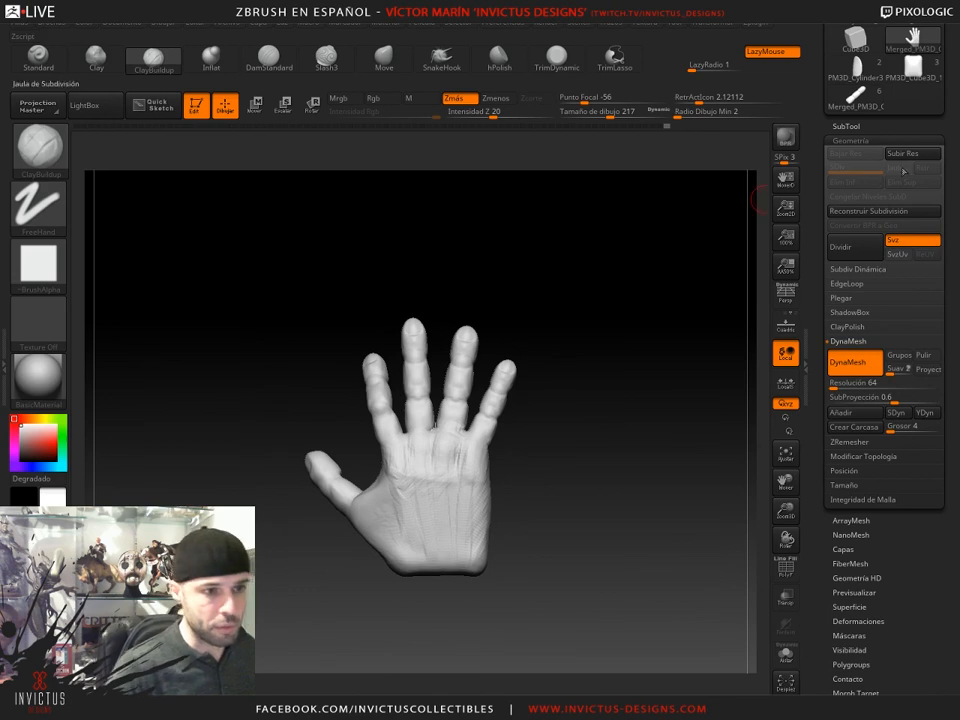
left_click_drag(949, 145, 949, 293)
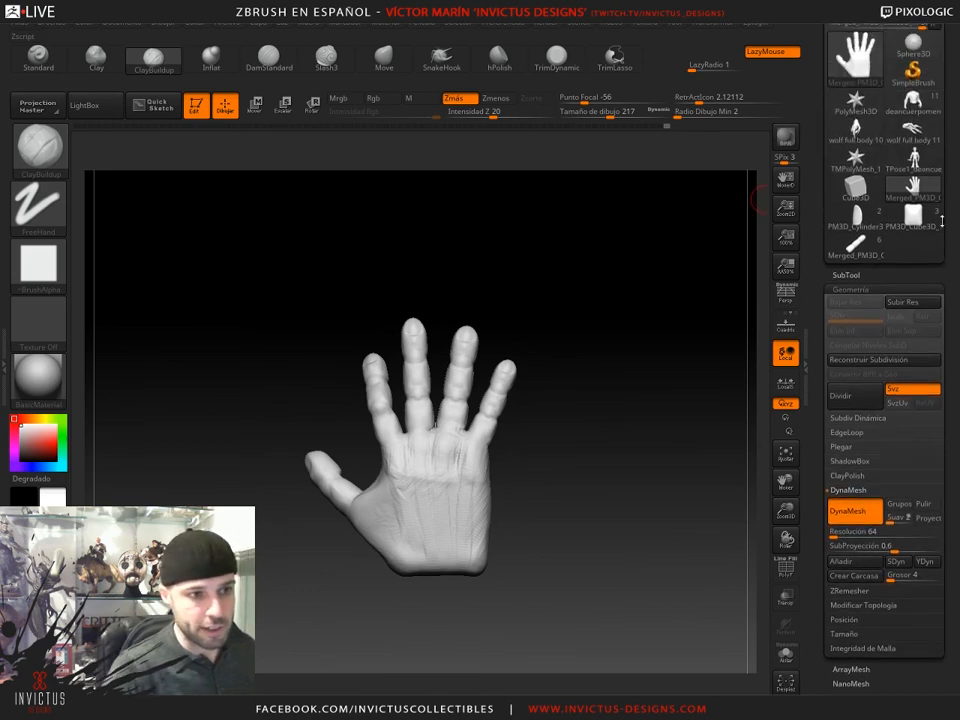
left_click(853, 140)
key("f")
left_click_drag(612, 609, 512, 542, "alt")
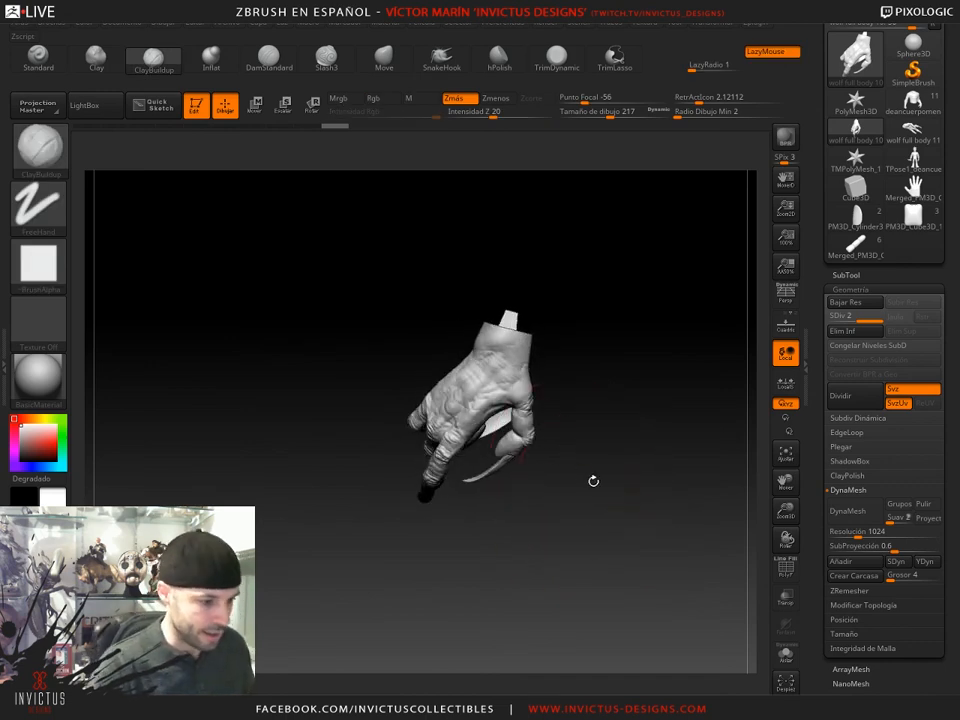
left_click_drag(593, 481, 580, 505)
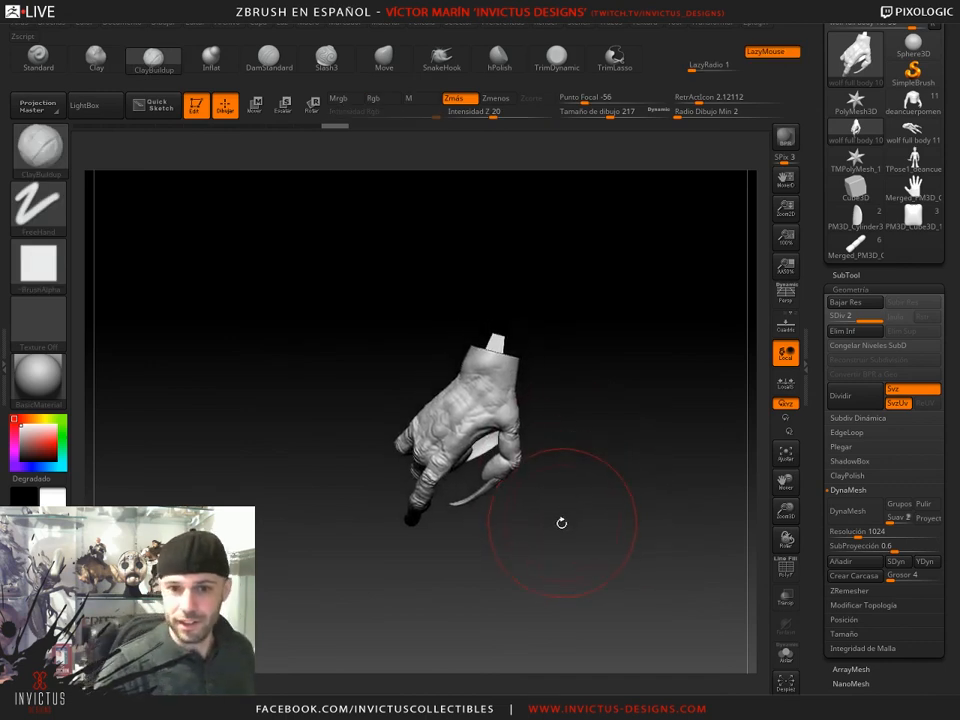
left_click_drag(586, 519, 568, 515, "alt")
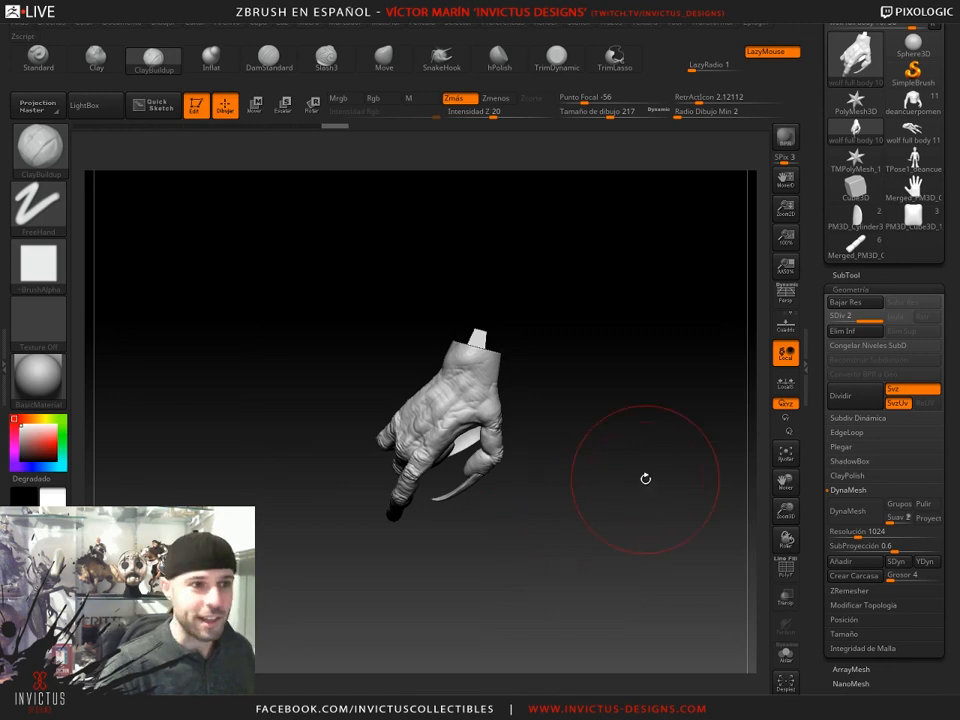
- Switch to the web browser and look through the Invictus Designs home page down to the footer and back up
left_click(927, 10)
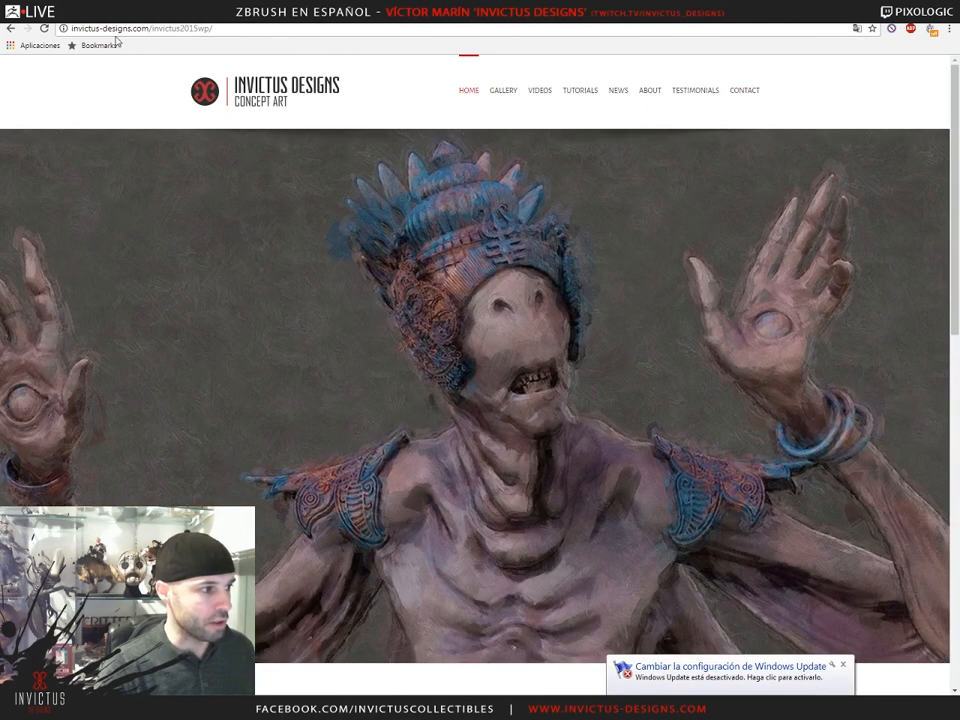
scroll(265, 198, "down", 3)
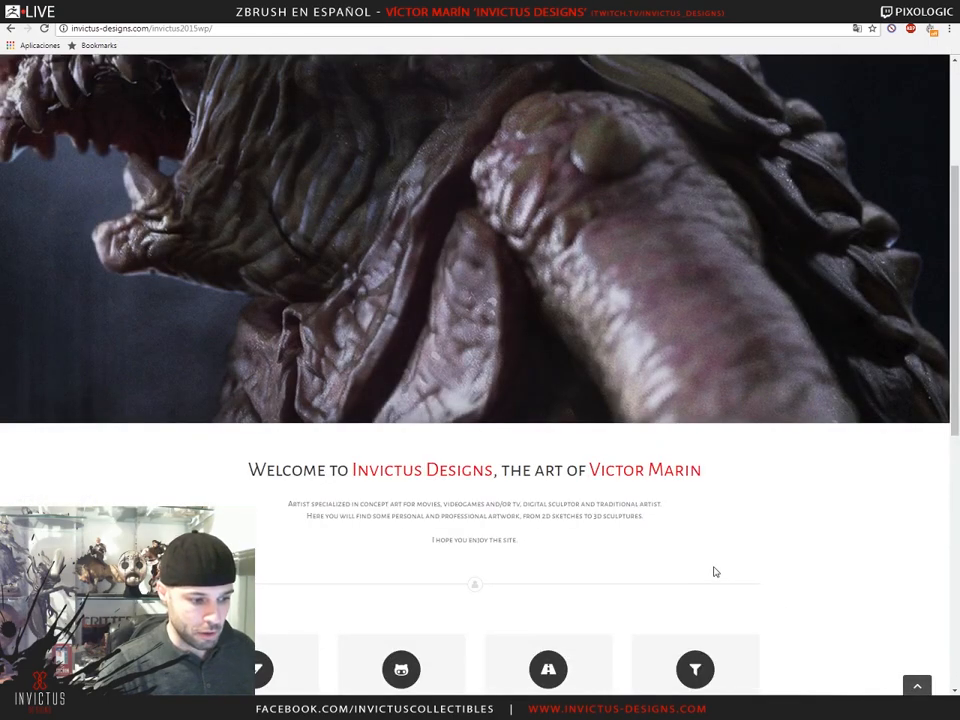
left_click_drag(956, 391, 957, 659)
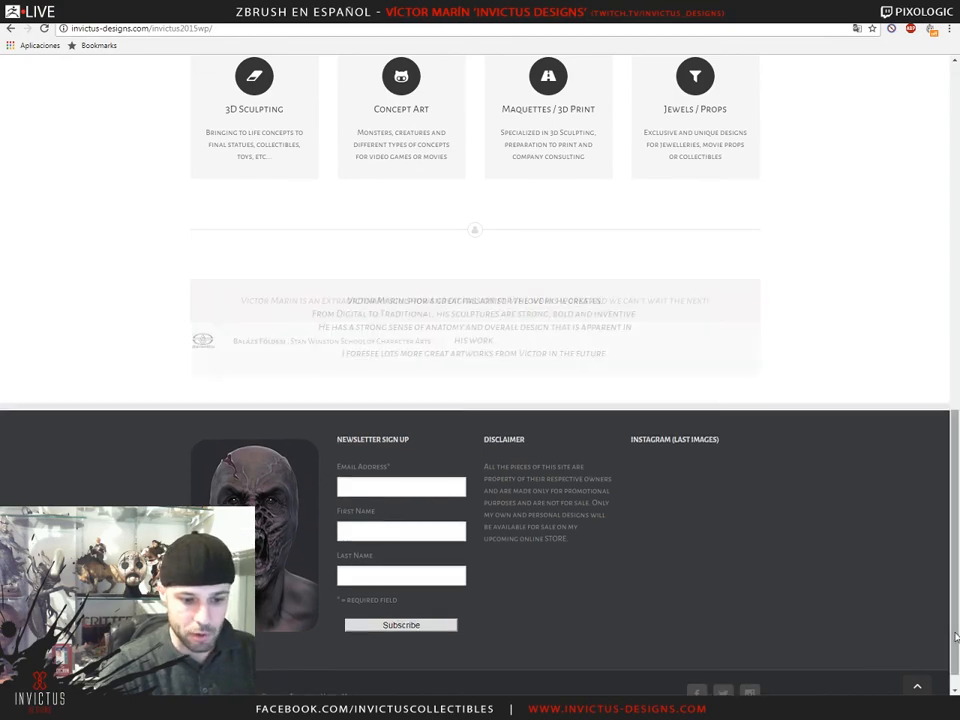
left_click_drag(955, 636, 953, 292)
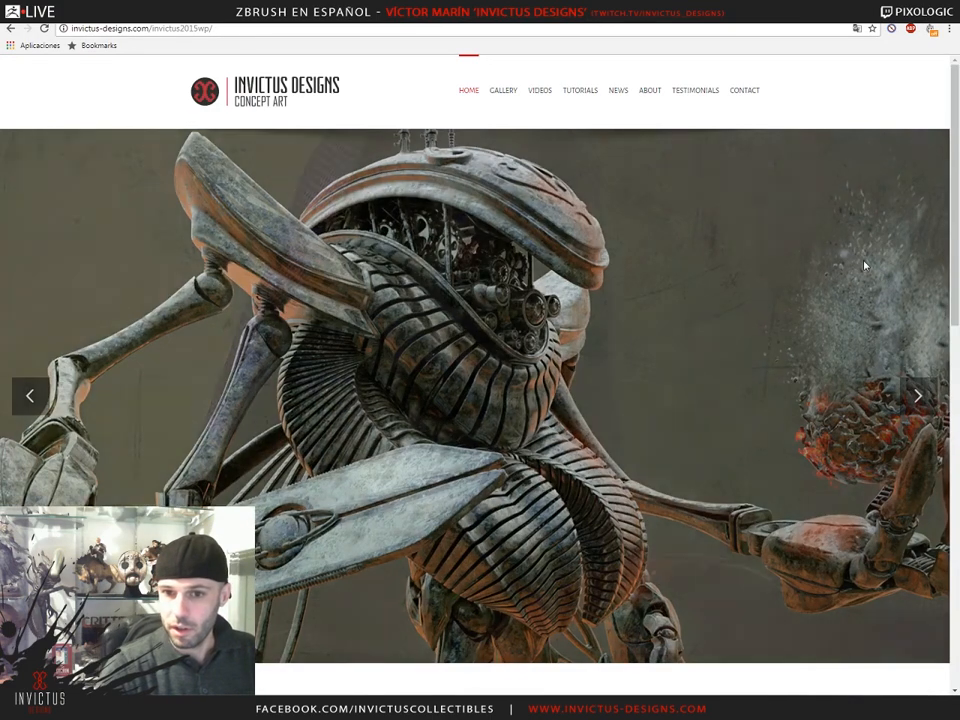